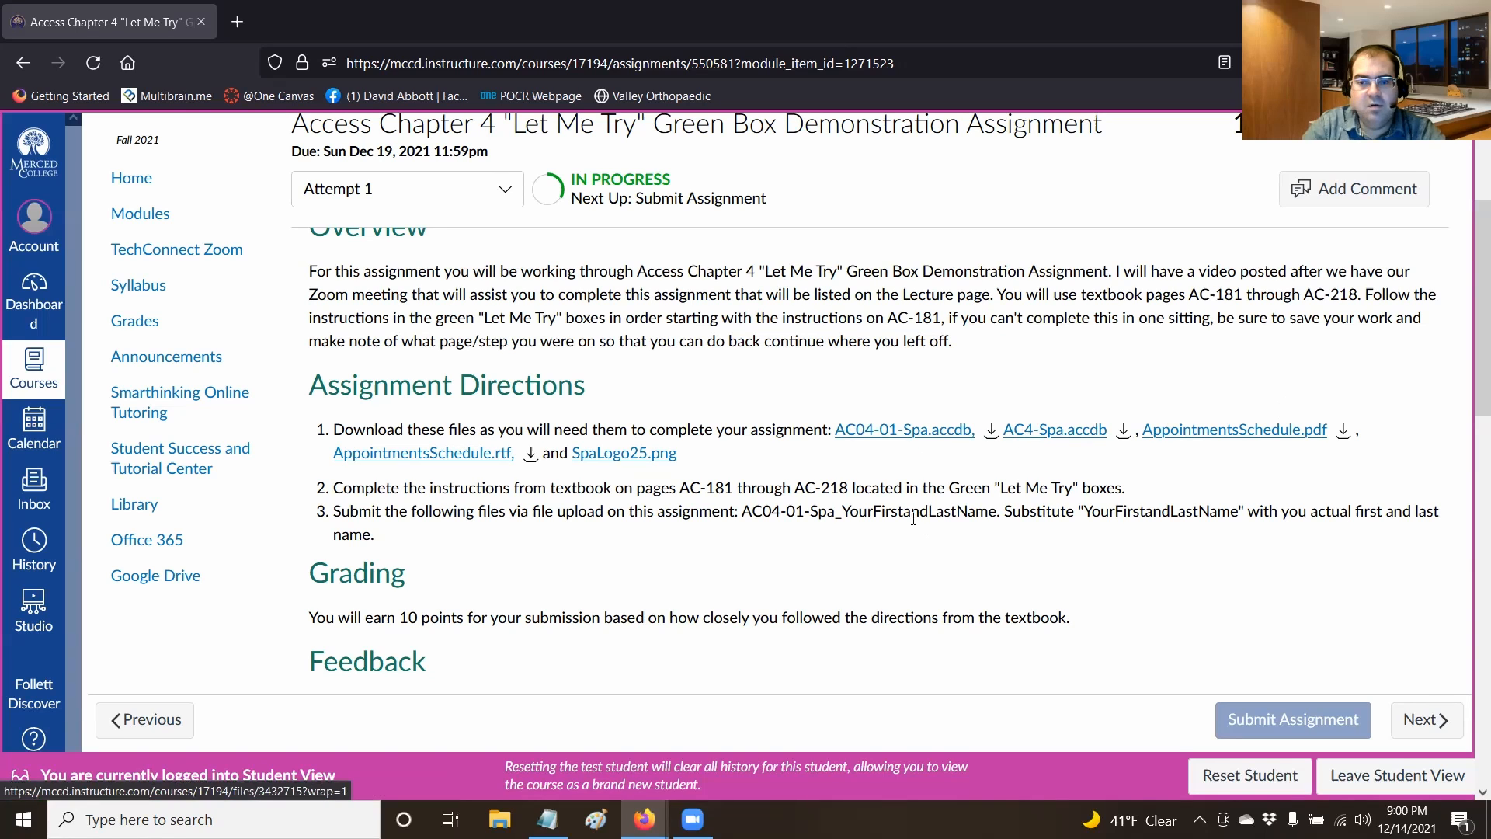
Download the AC04-01-Spa.accdb and AC4-Spa.accdb database files from the assignment directions
left_click(993, 431)
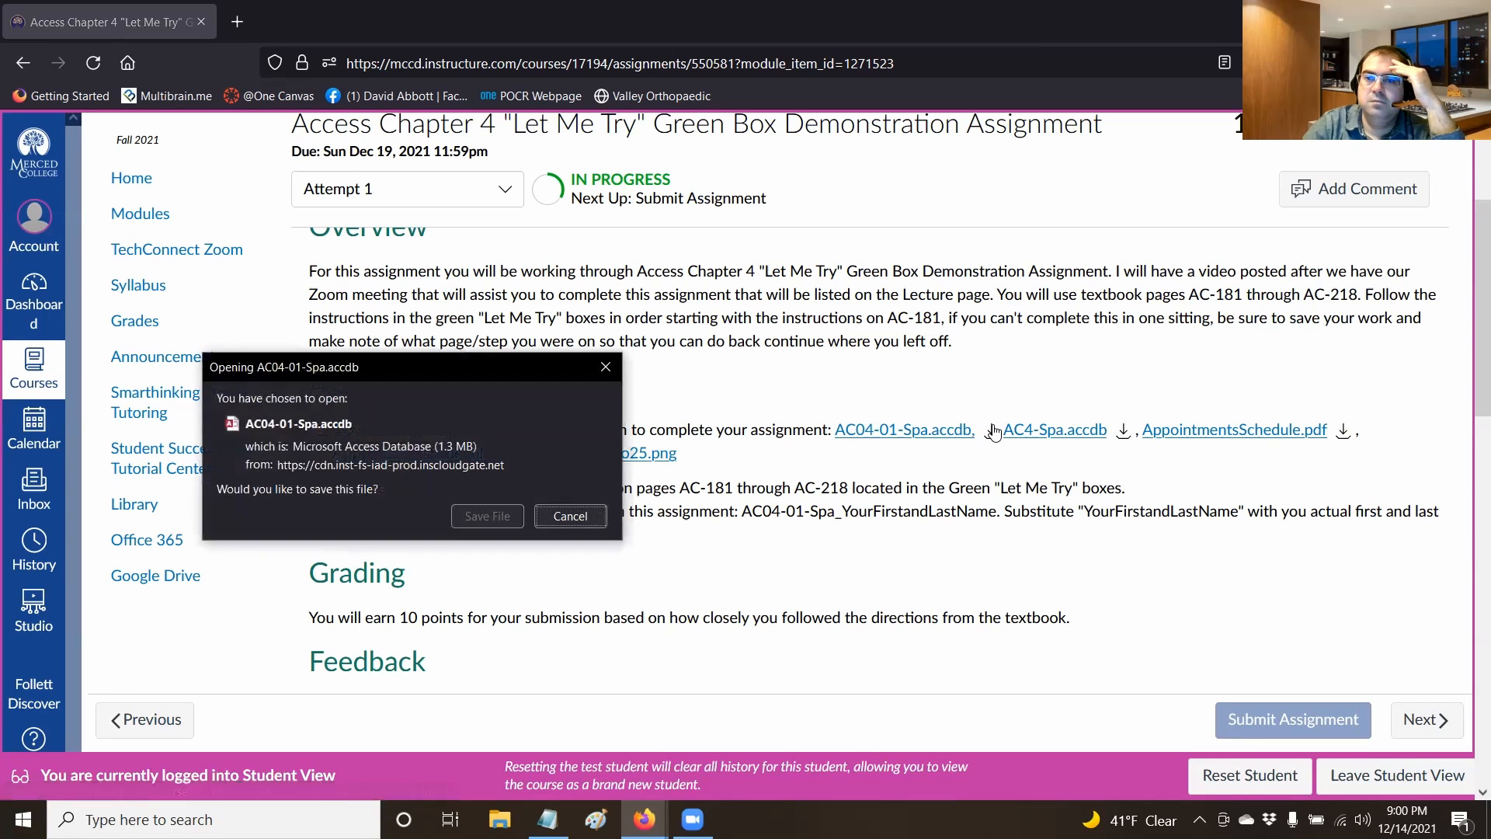
left_click(483, 515)
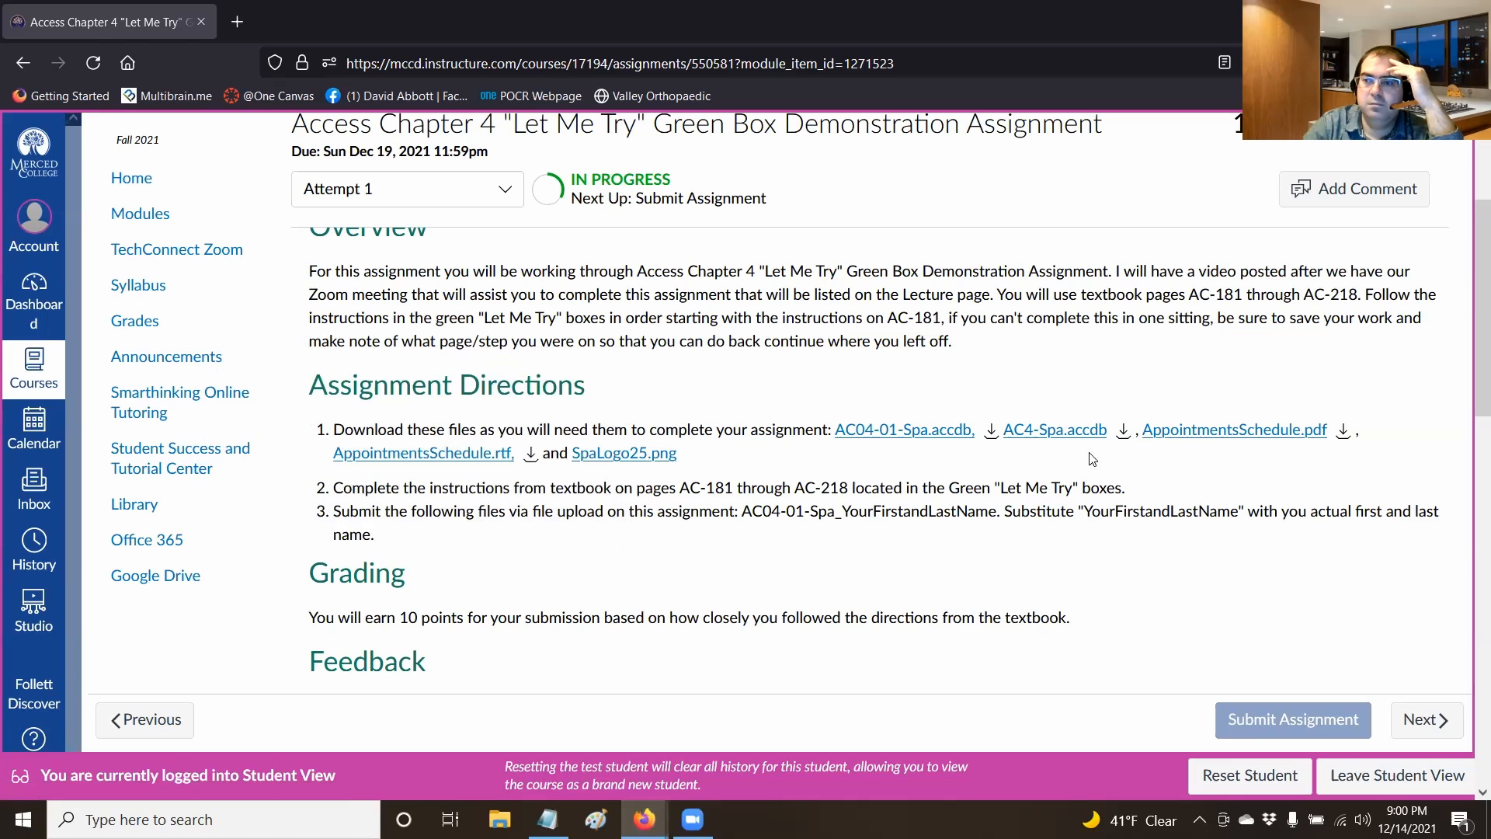
left_click(1124, 434)
left_click(497, 518)
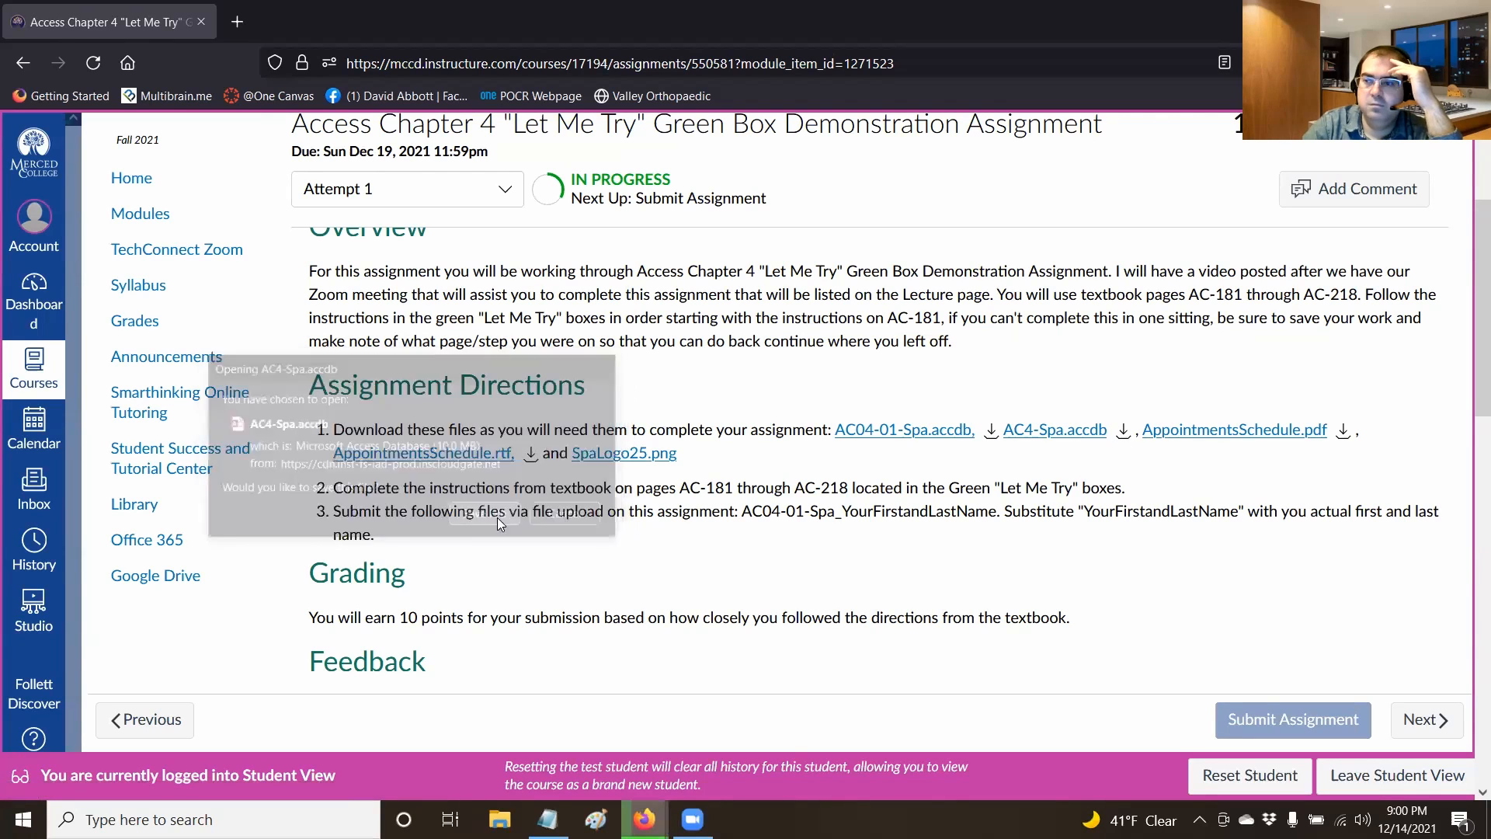
Download AppointmentsSchedule.pdf and AppointmentsSchedule.rtf from the assignment directions, choosing to save each file instead of opening it
left_click(1343, 433)
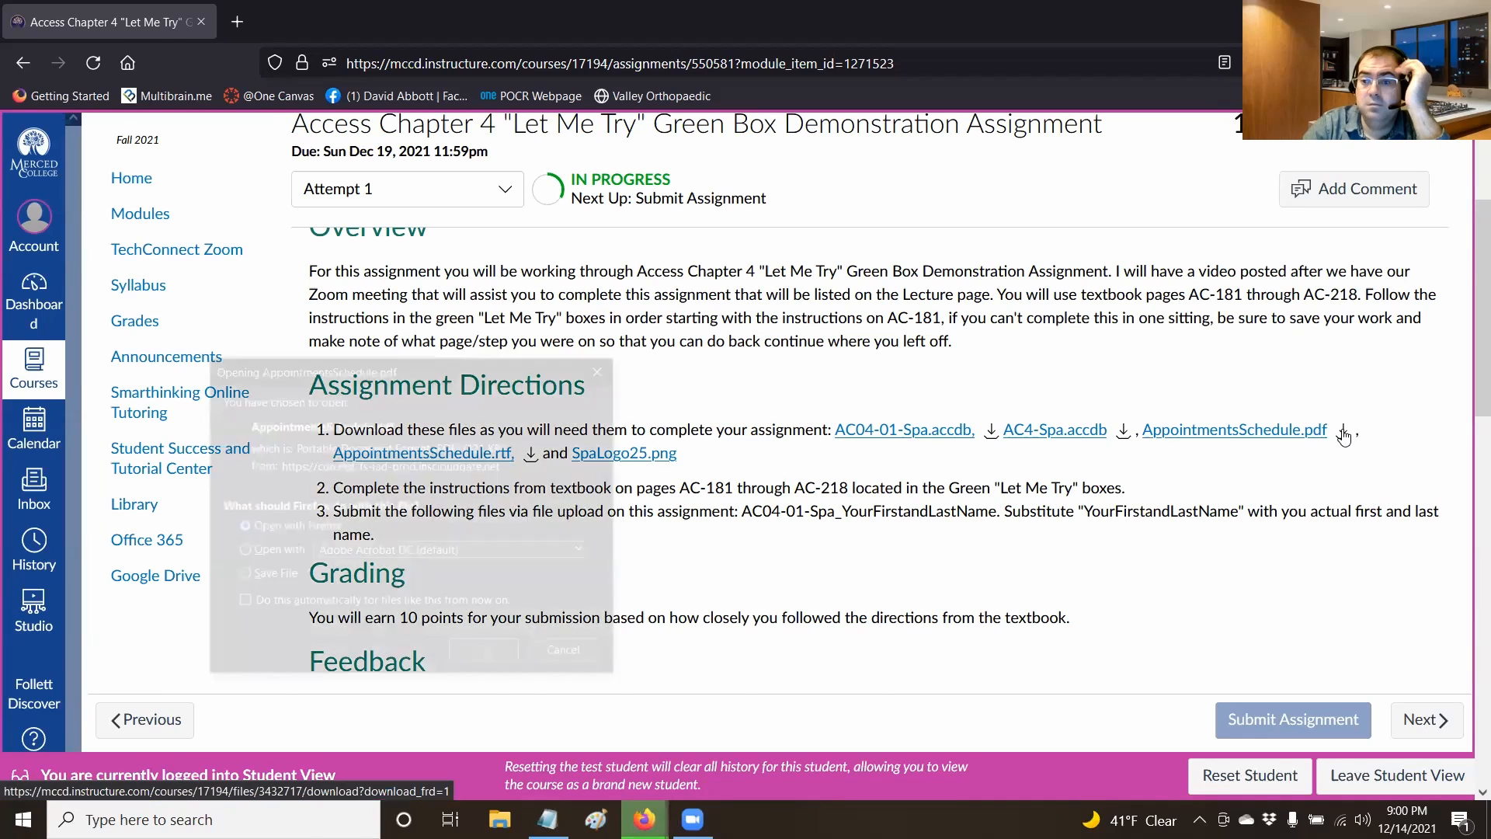
left_click(264, 580)
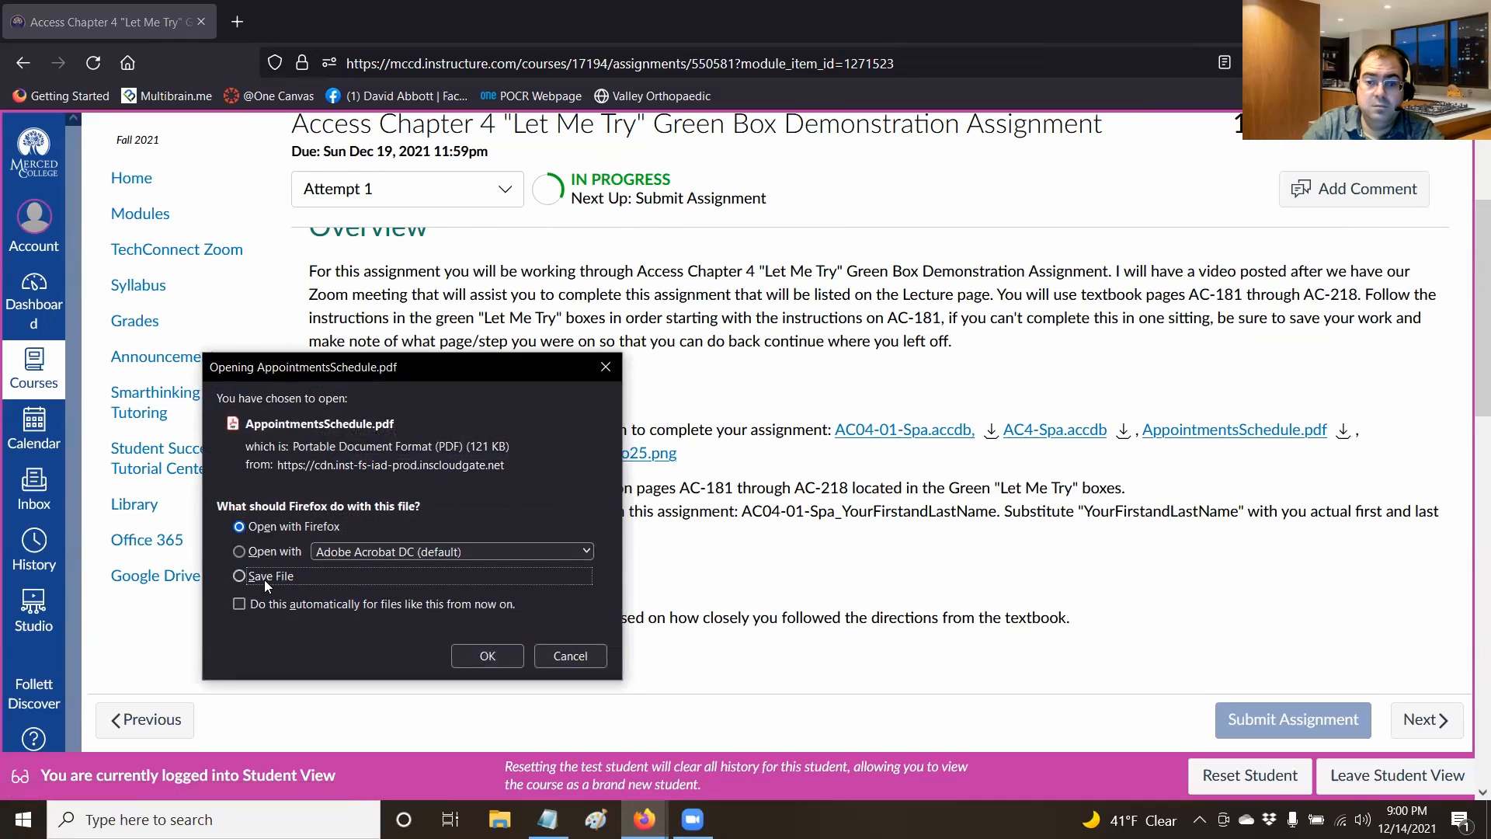
left_click(488, 656)
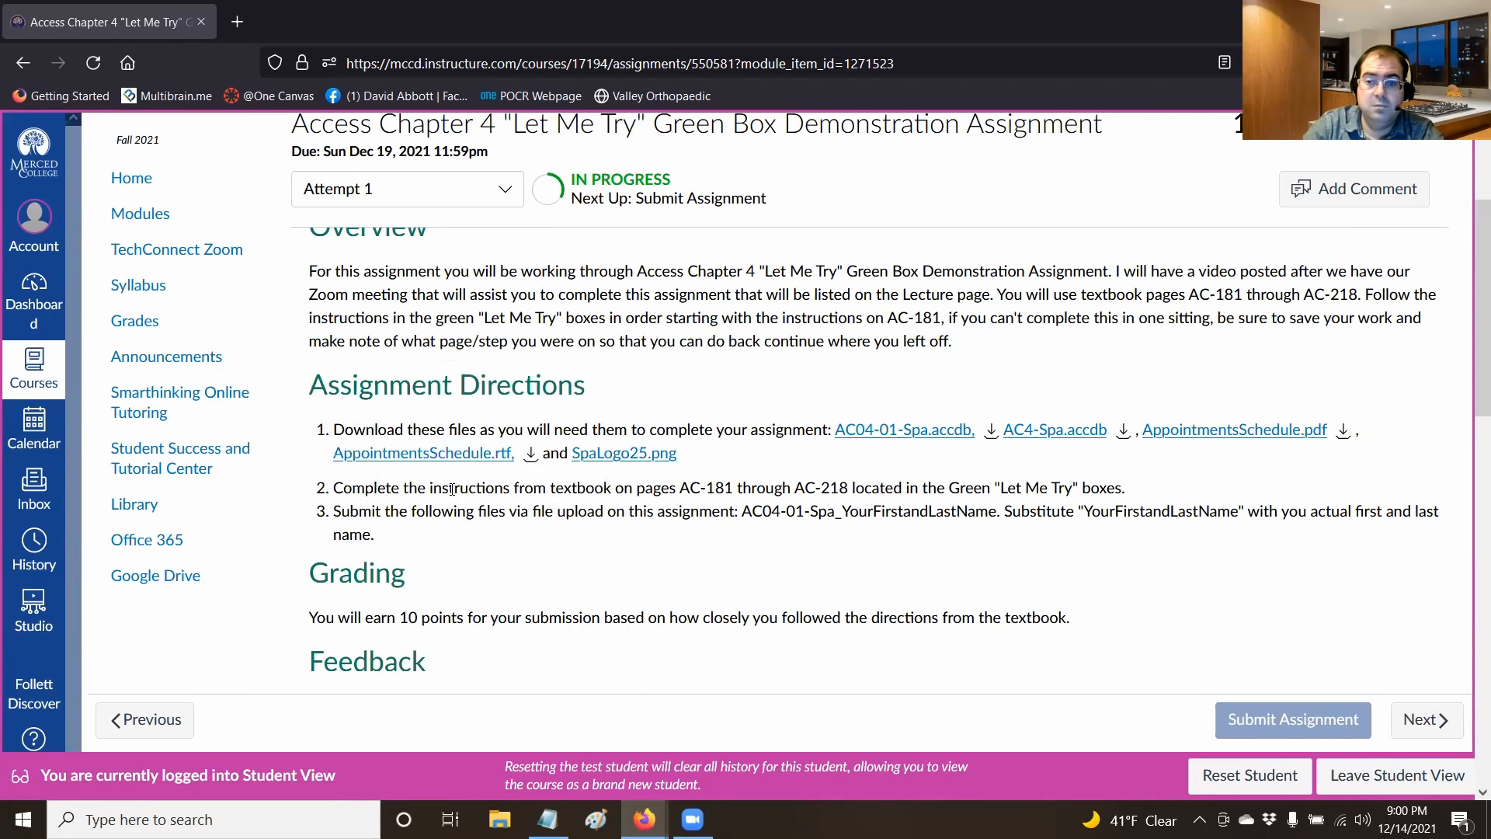
left_click(529, 458)
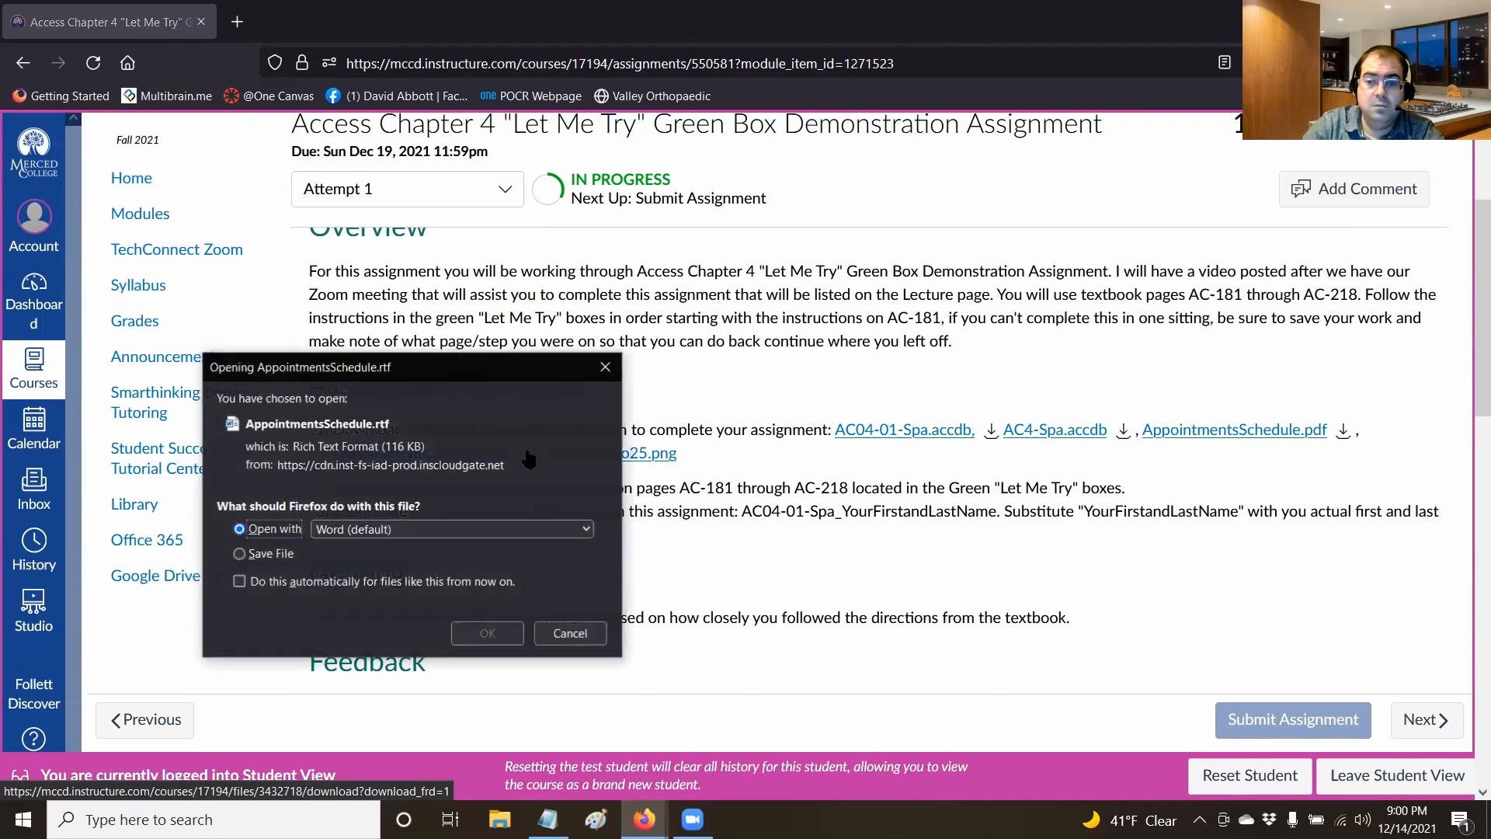
left_click(275, 554)
left_click(488, 633)
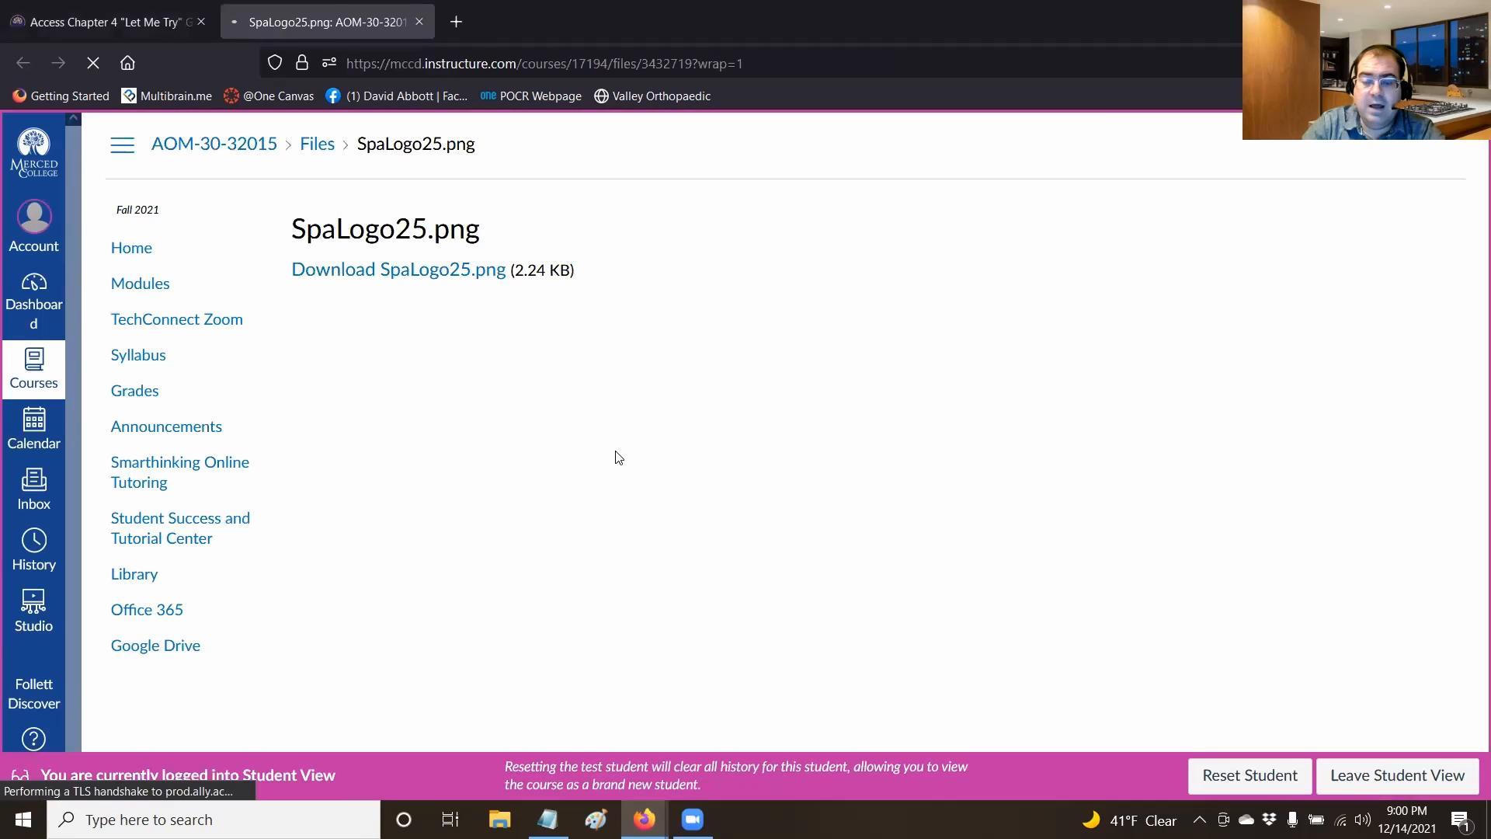
Download the SpaLogo25.png image from its file page and save it to the computer
right_click(461, 273)
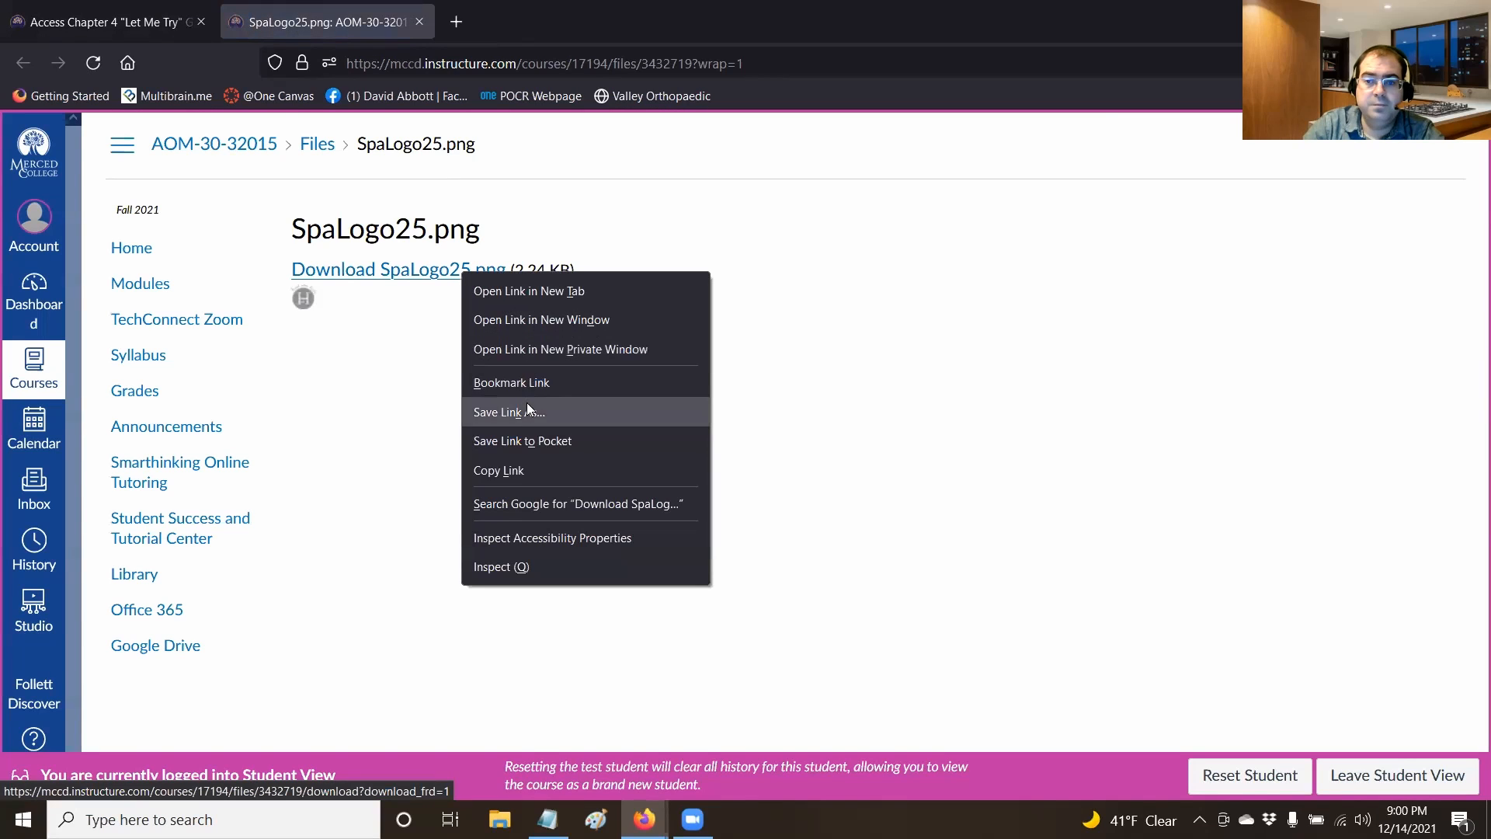
left_click(303, 307)
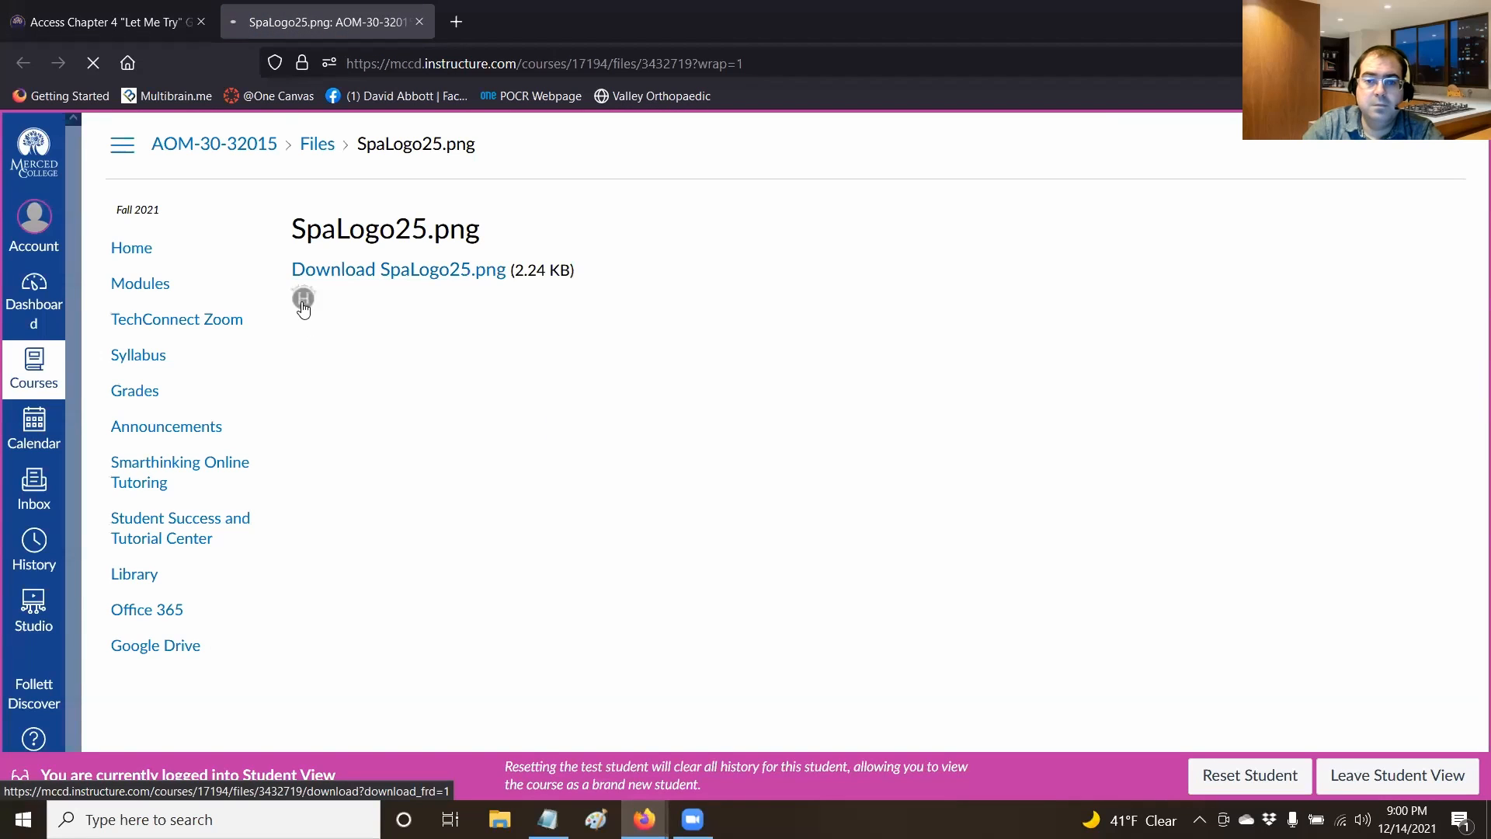
right_click(303, 303)
left_click(572, 442)
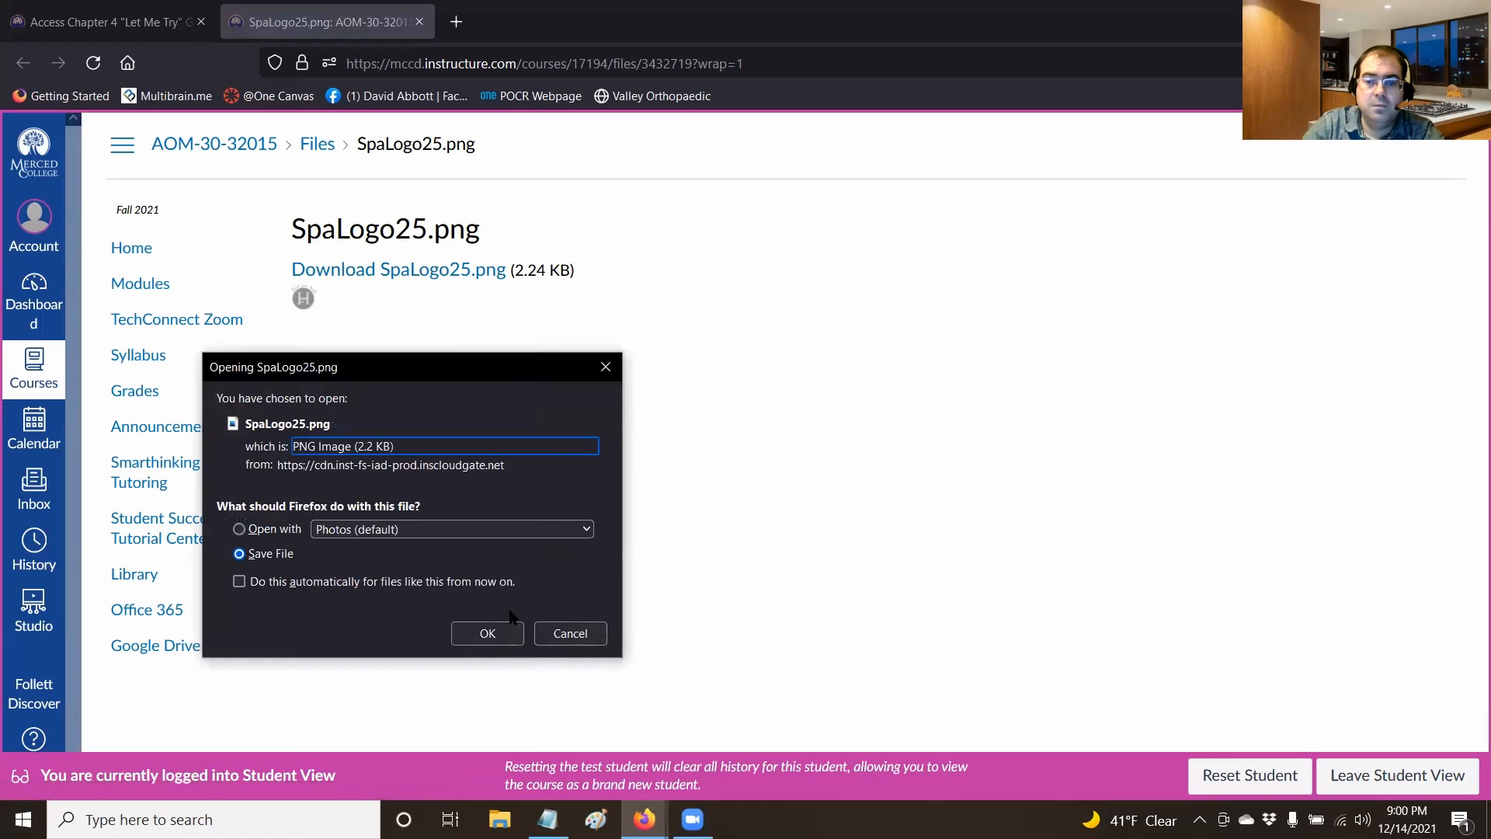
left_click(506, 640)
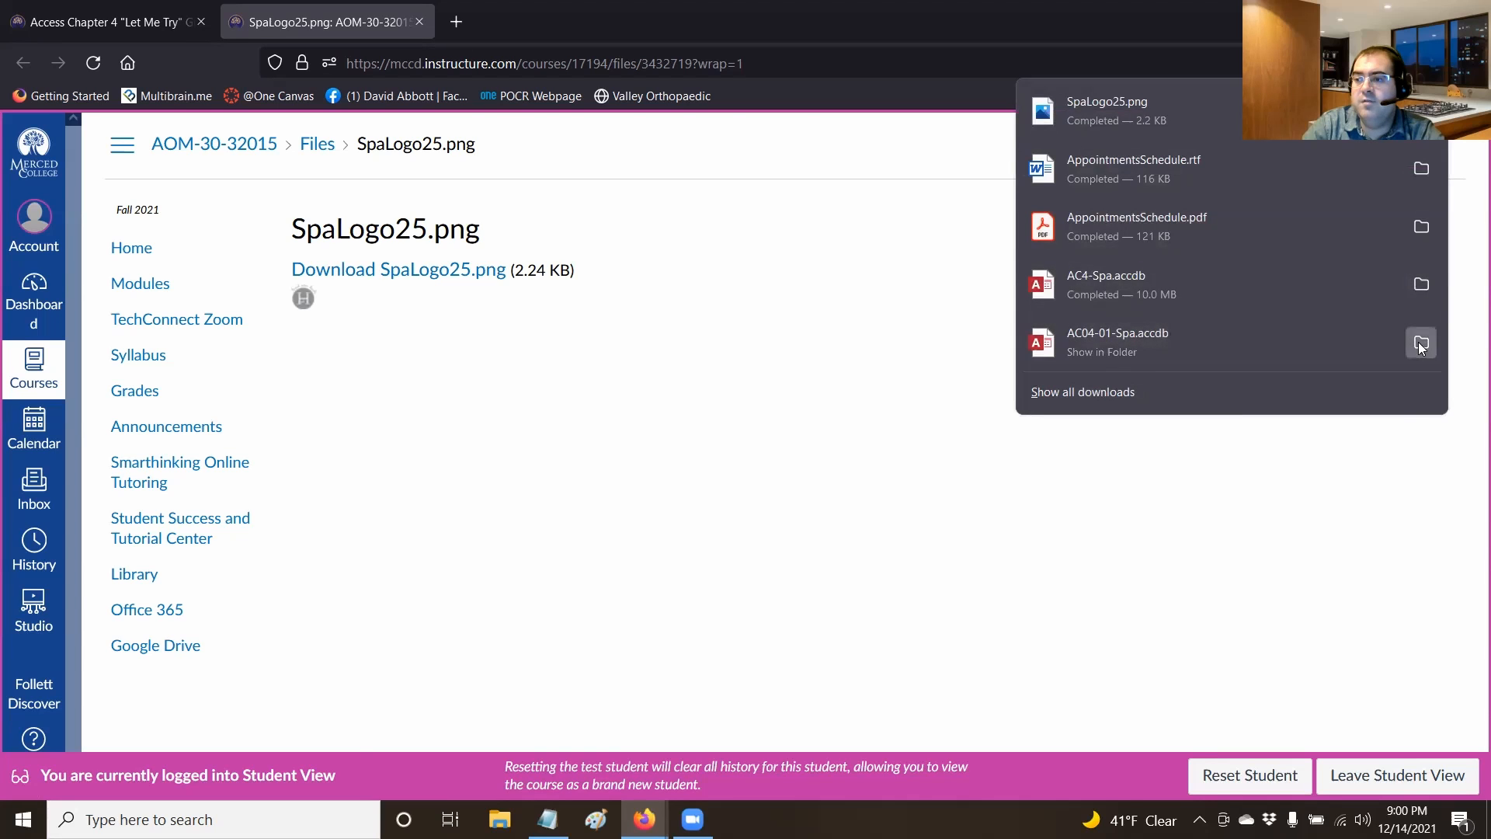
Show the downloads folder and cut SpaLogo25, both AppointmentsSchedule files, AC4-Spa and AC04-01-Spa from it
left_click(1420, 343)
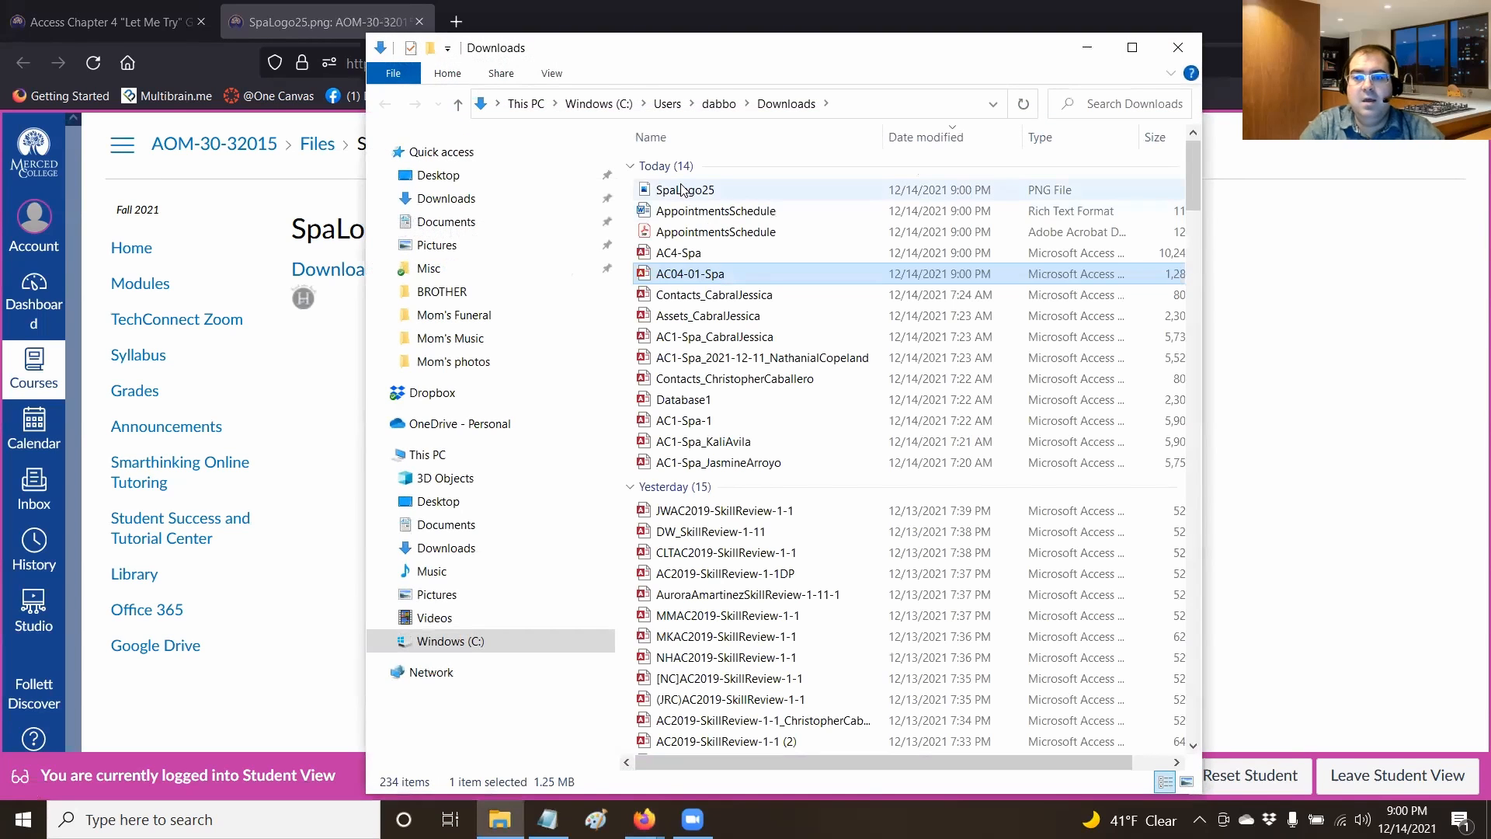
left_click(682, 189)
left_click(695, 210, "ctrl")
left_click(696, 226, "ctrl")
left_click(703, 256, "ctrl")
left_click(710, 279, "ctrl")
right_click(708, 250)
left_click(496, 444)
key("ctrl+x")
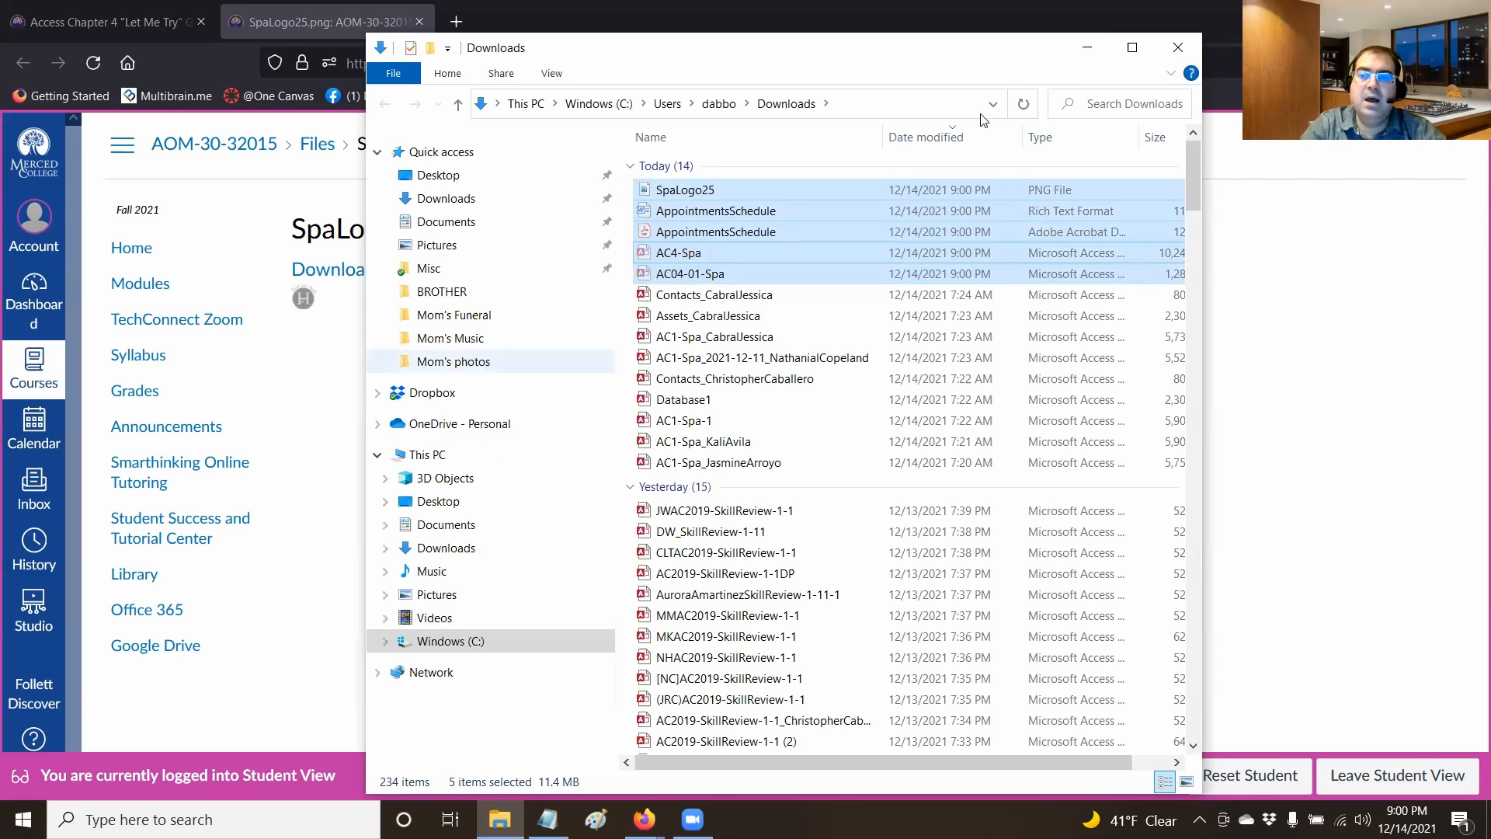
Close the downloads folder, minimize the browser and paste the cut files into the Access Chapter 4 Assignments folder on the desktop
left_click(1177, 47)
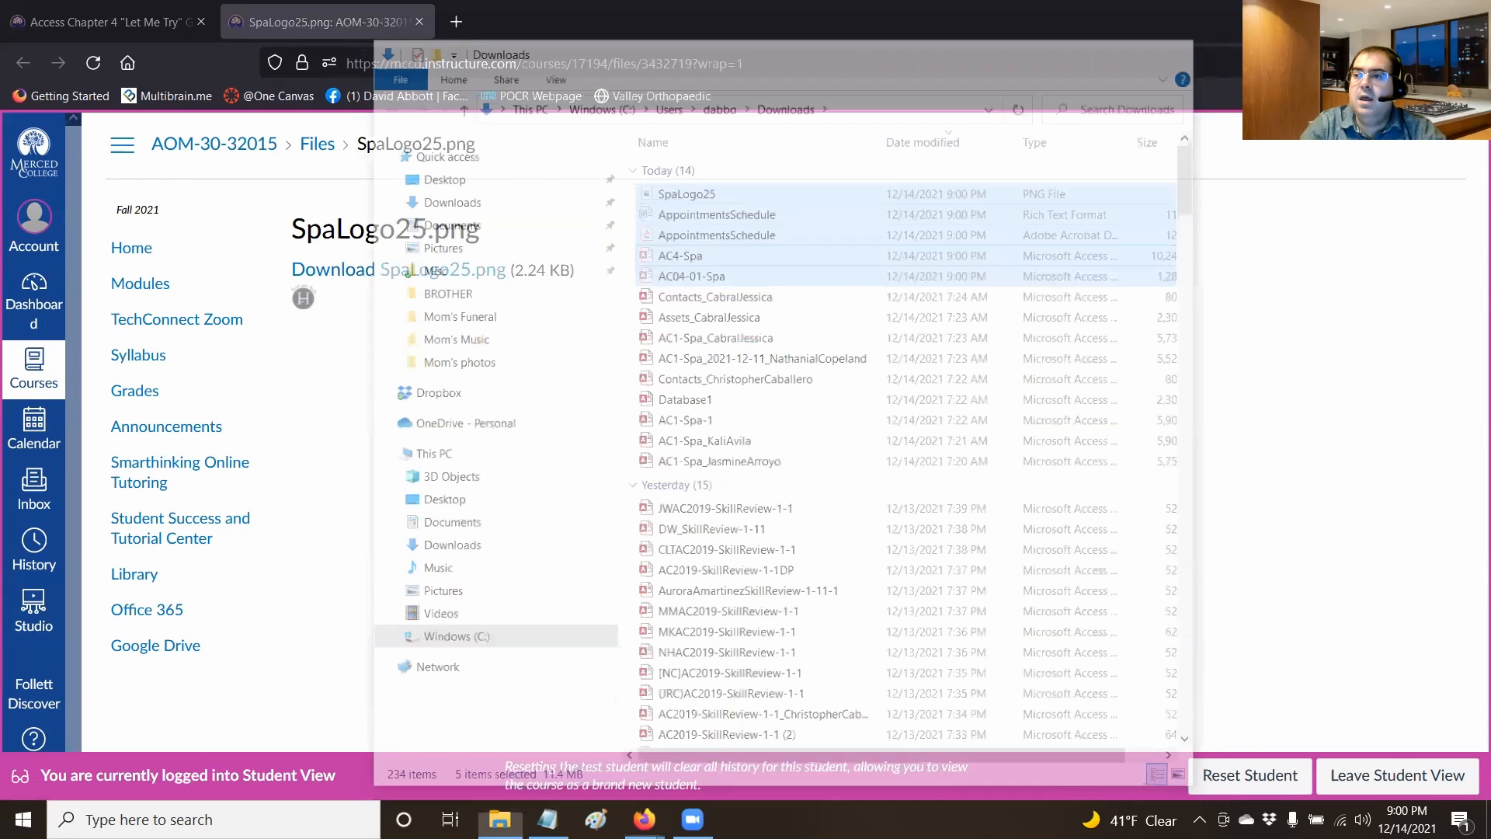
left_click(1381, 22)
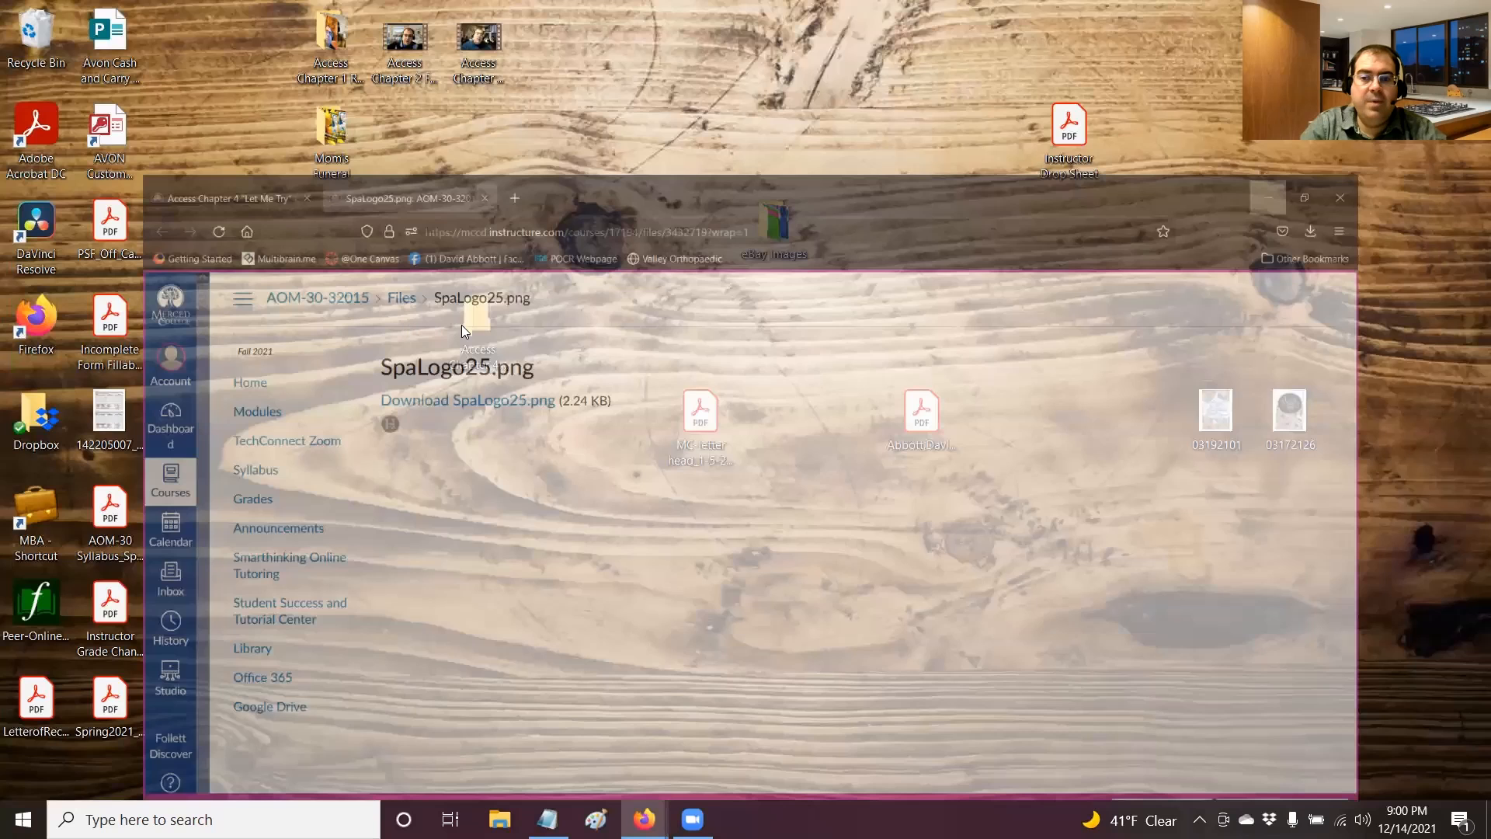
double_click(461, 324)
left_click(834, 381)
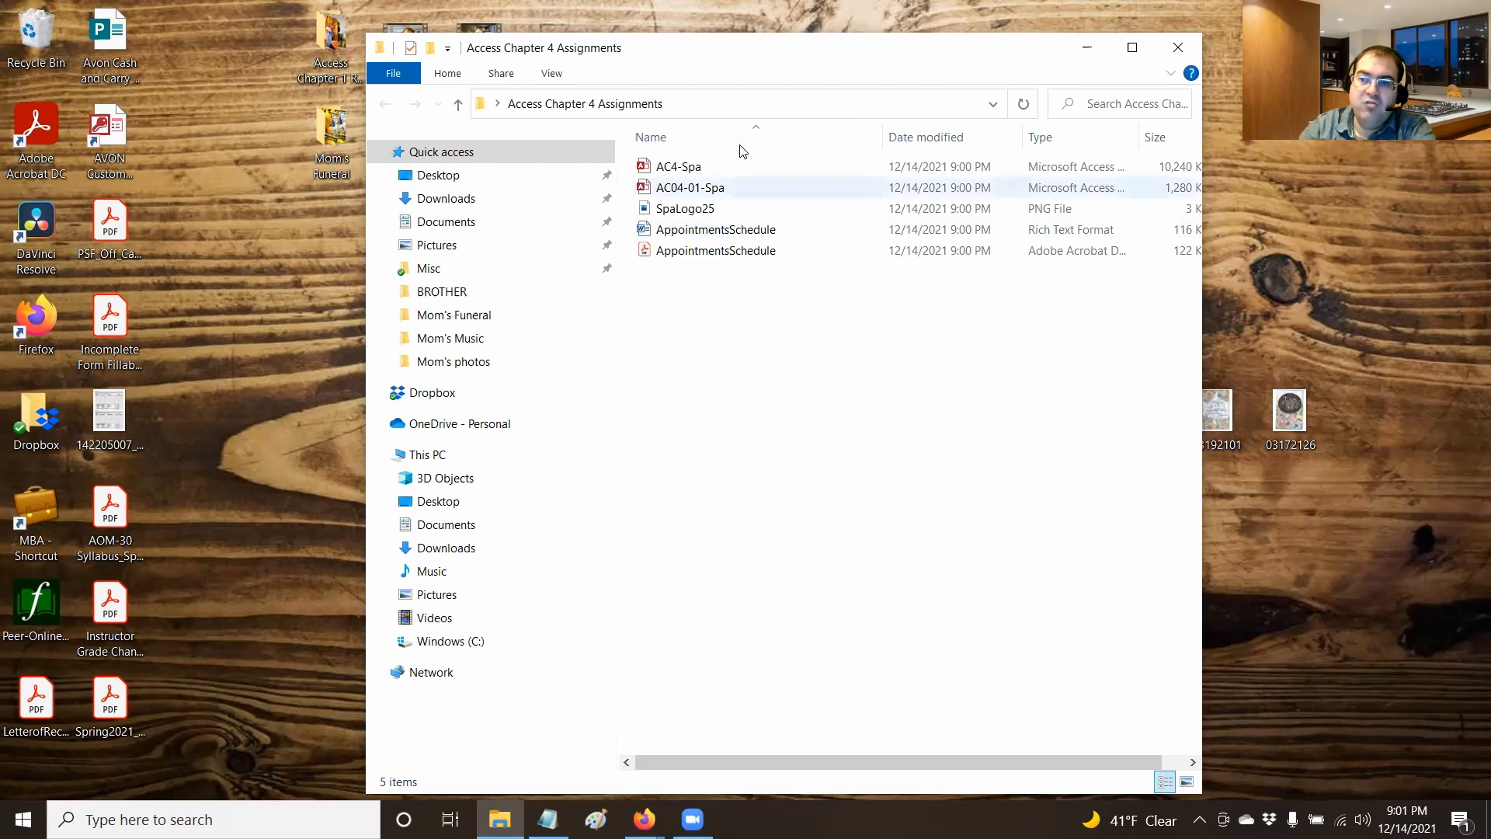
Open the AC04-01-Spa database from the assignments folder in Access and enable its content
double_click(744, 175)
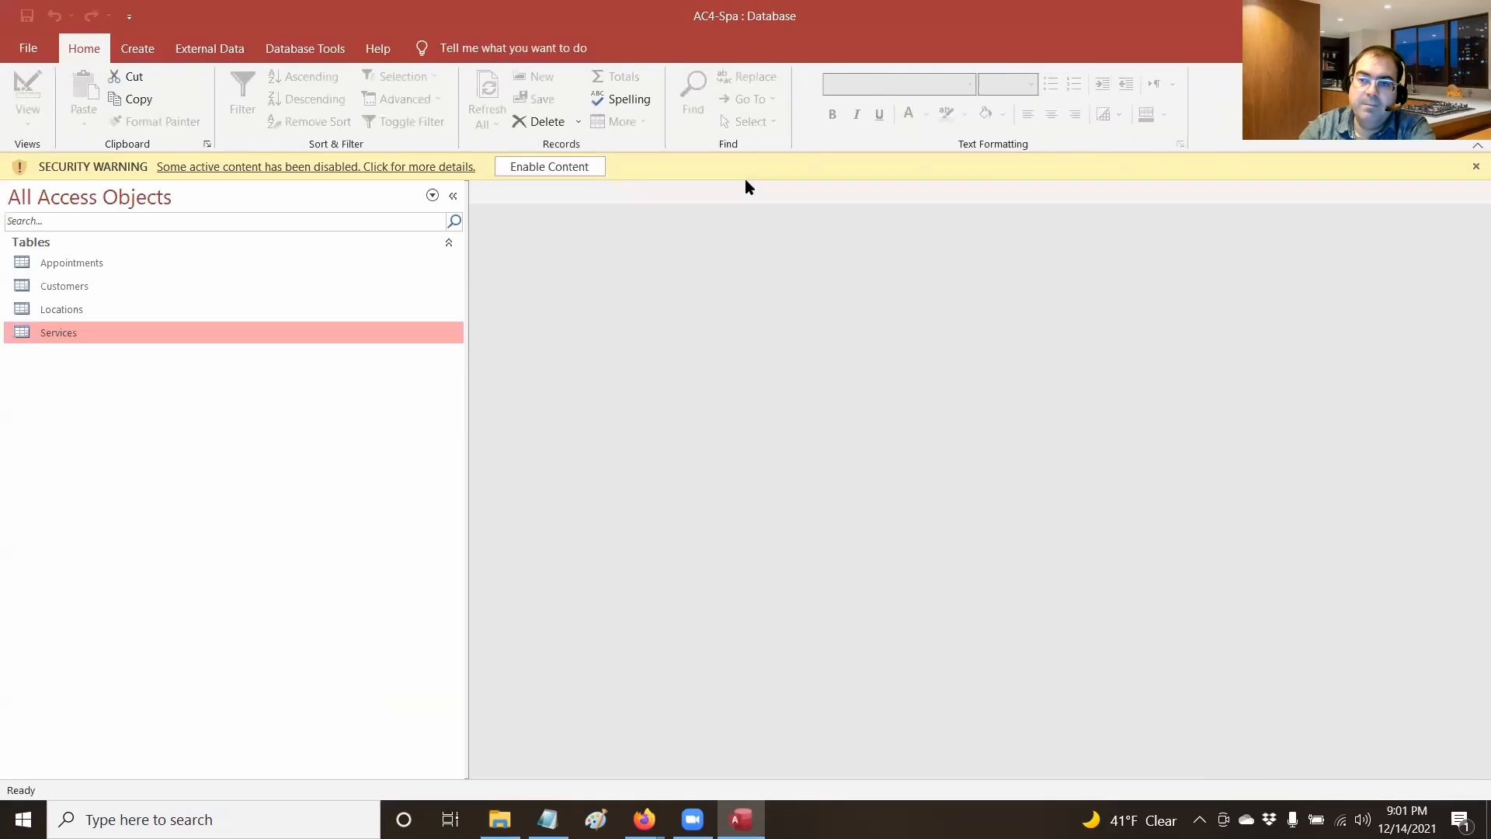
left_click(559, 168)
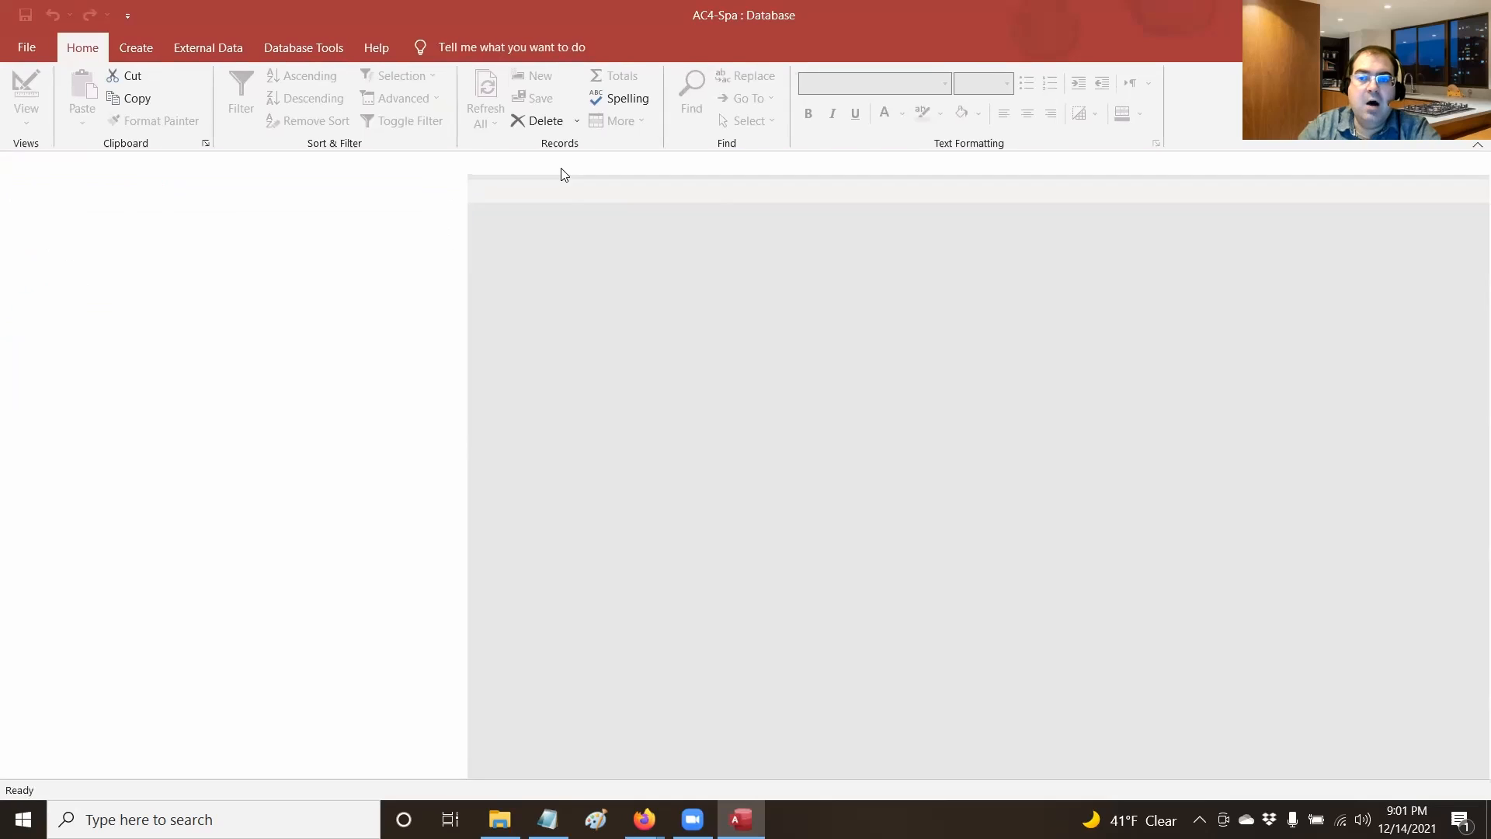
Save a database copy in the desktop's Access Chapter 4 Assignments folder as AC04-01-Spa_ plus the student's last and first name, and enable its content
left_click(29, 49)
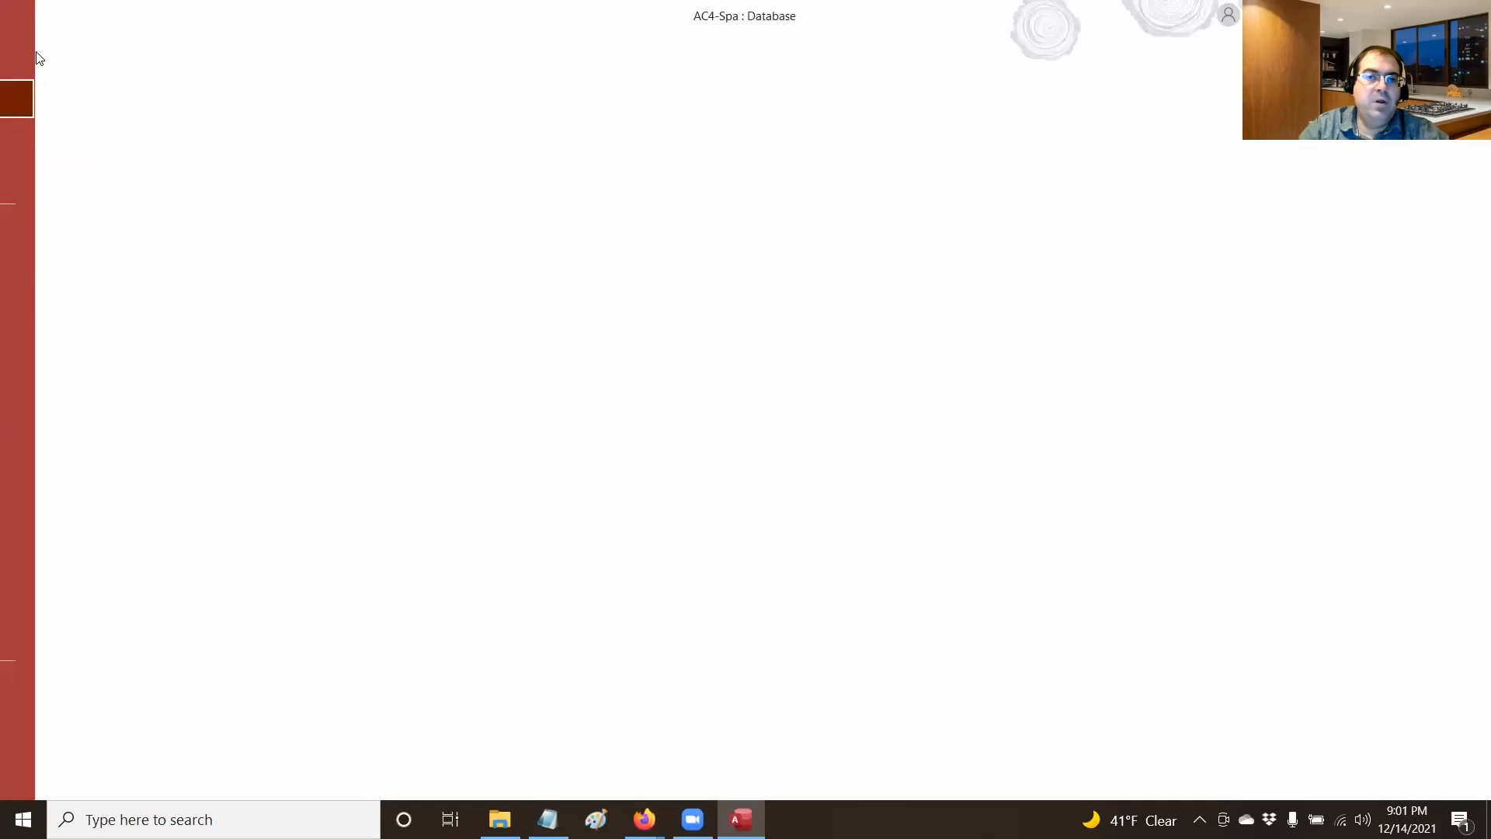
left_click(85, 316)
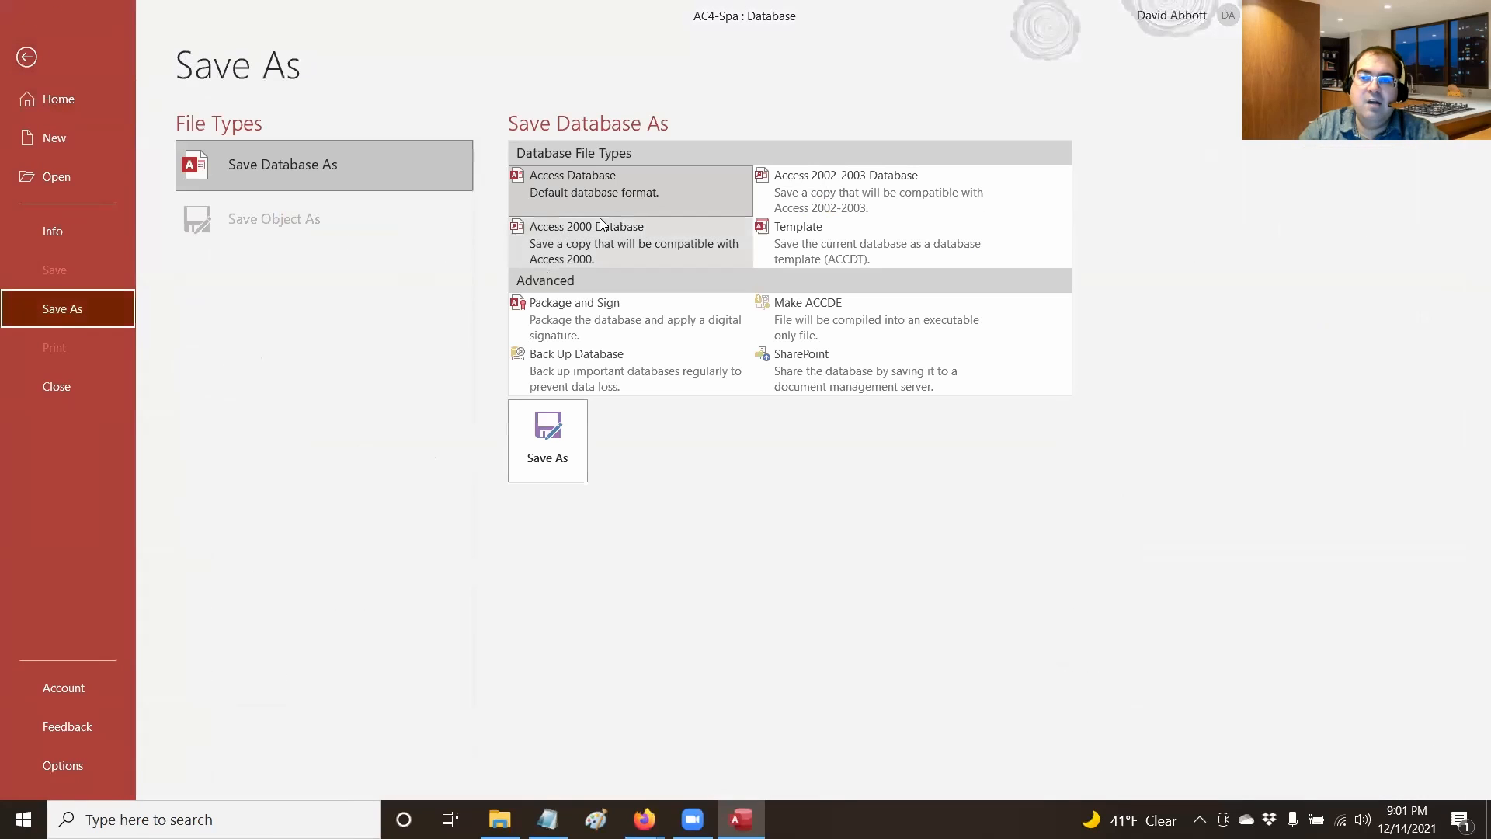
left_click(553, 465)
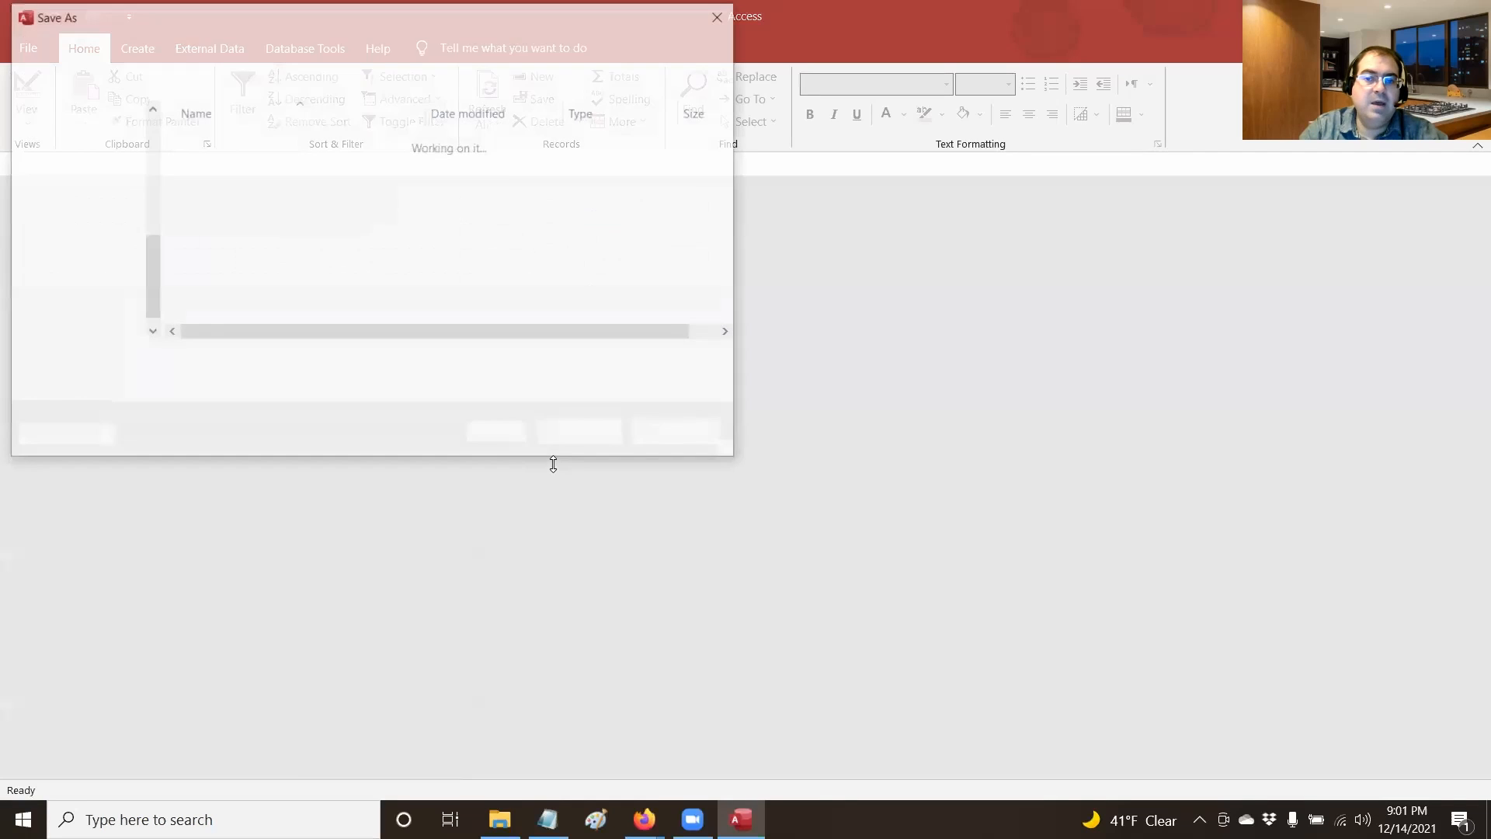
left_click(62, 166)
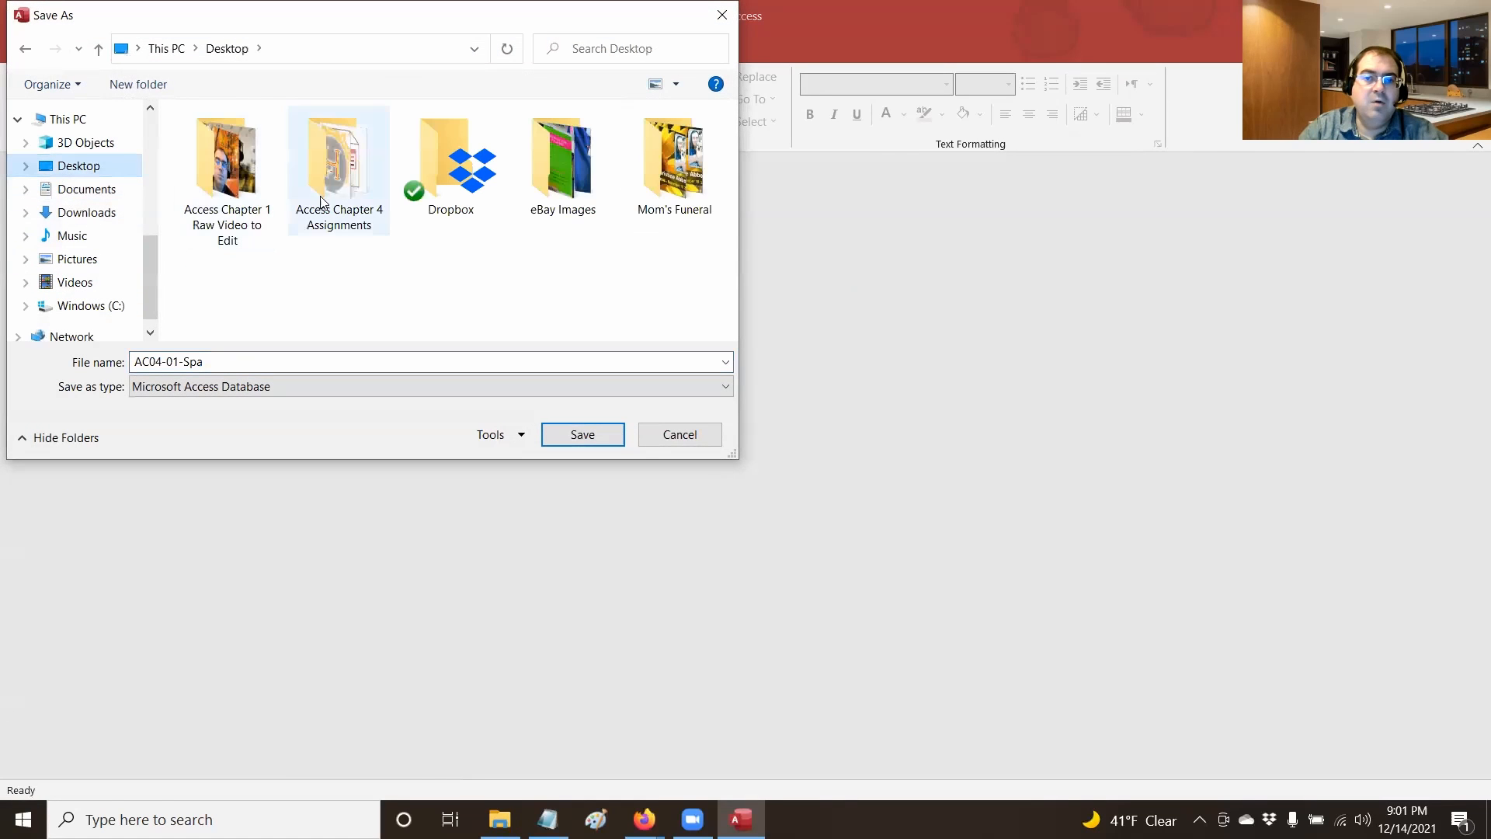
double_click(338, 185)
left_click(239, 362)
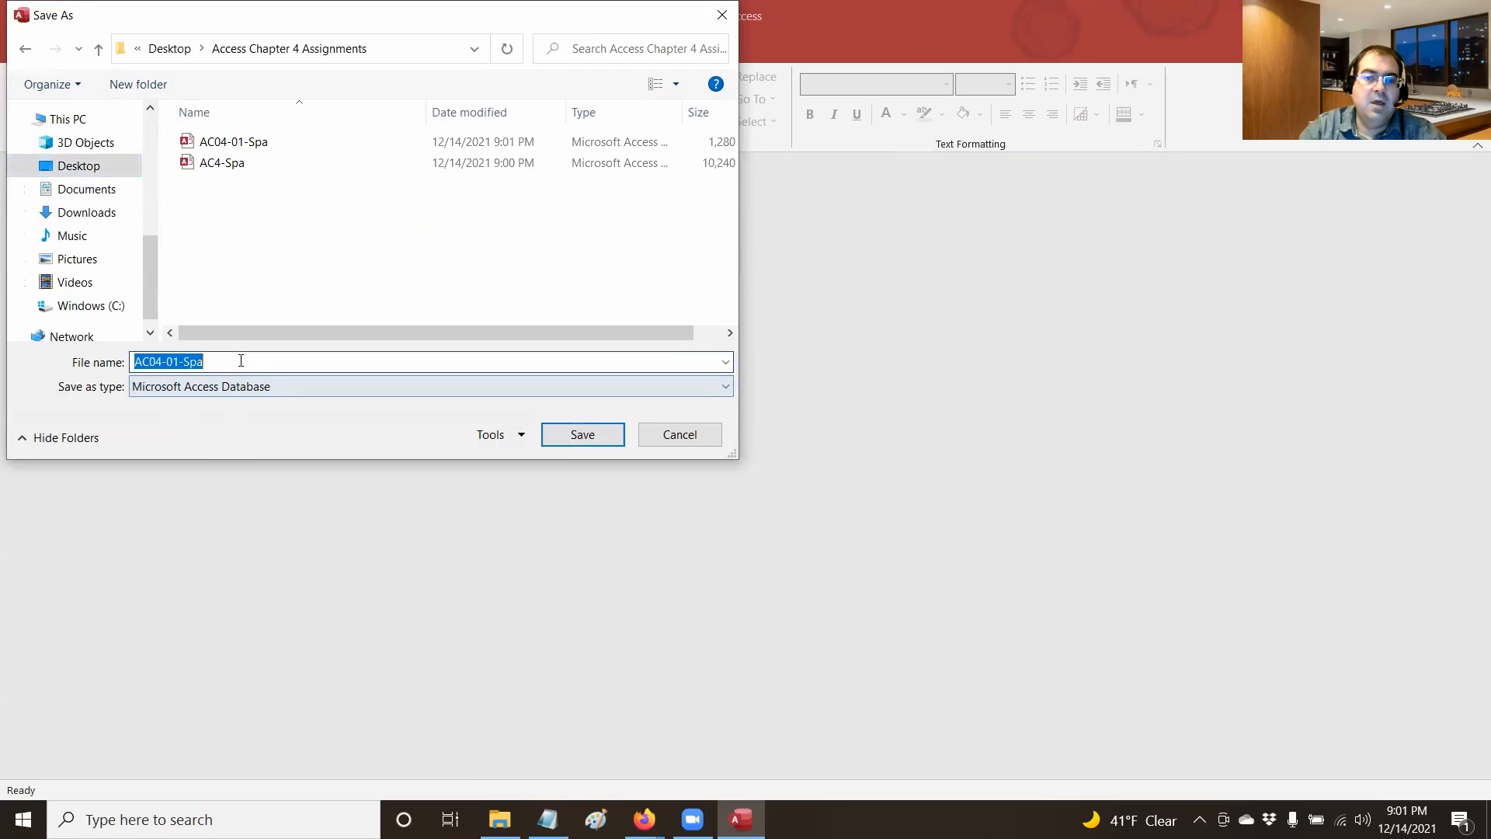
left_click(241, 361)
type("_")
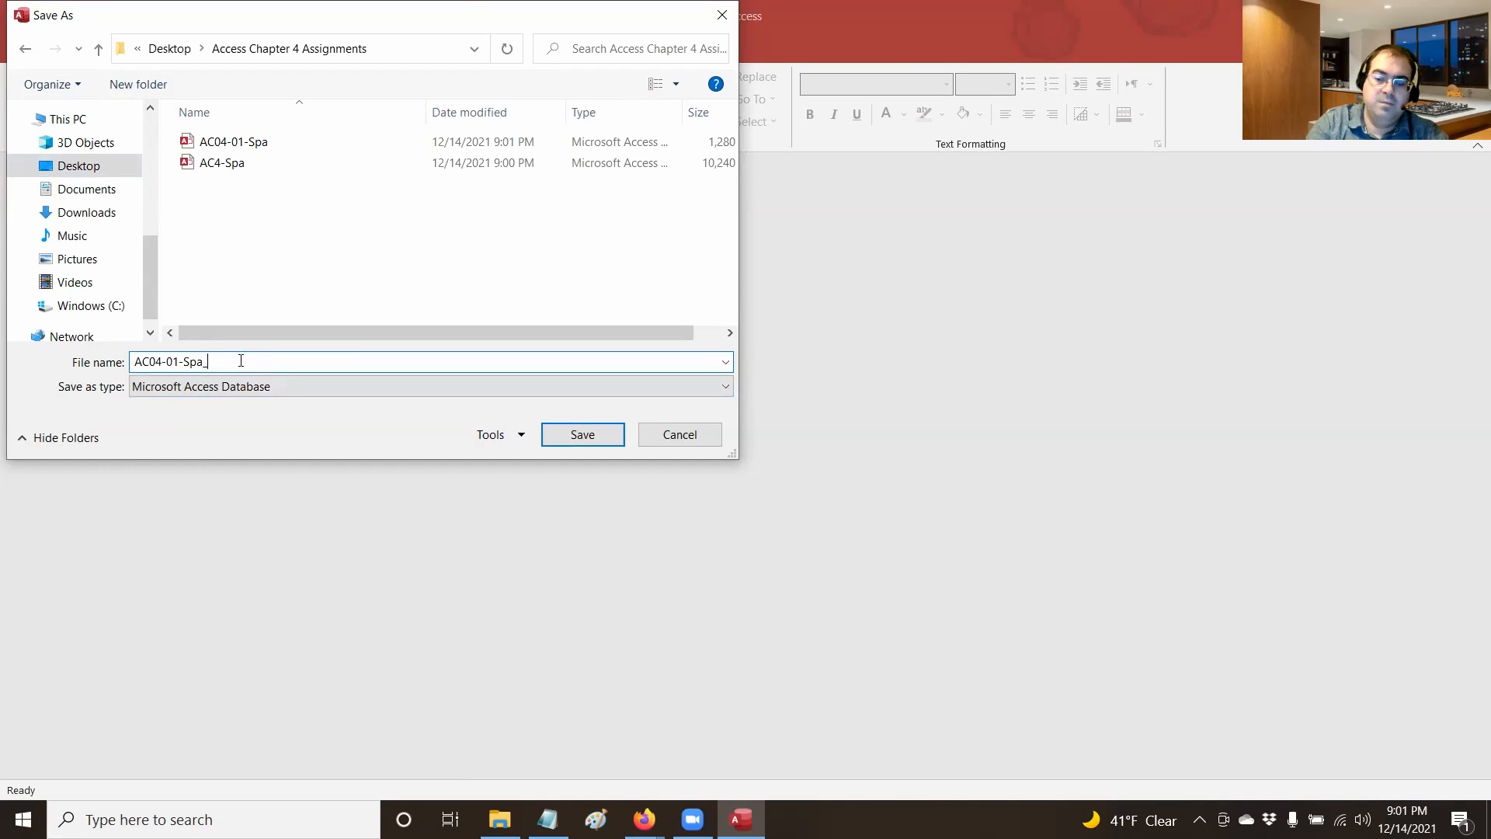
type("Dav")
key("BackSpace")
key("BackSpace")
key("BackSpace")
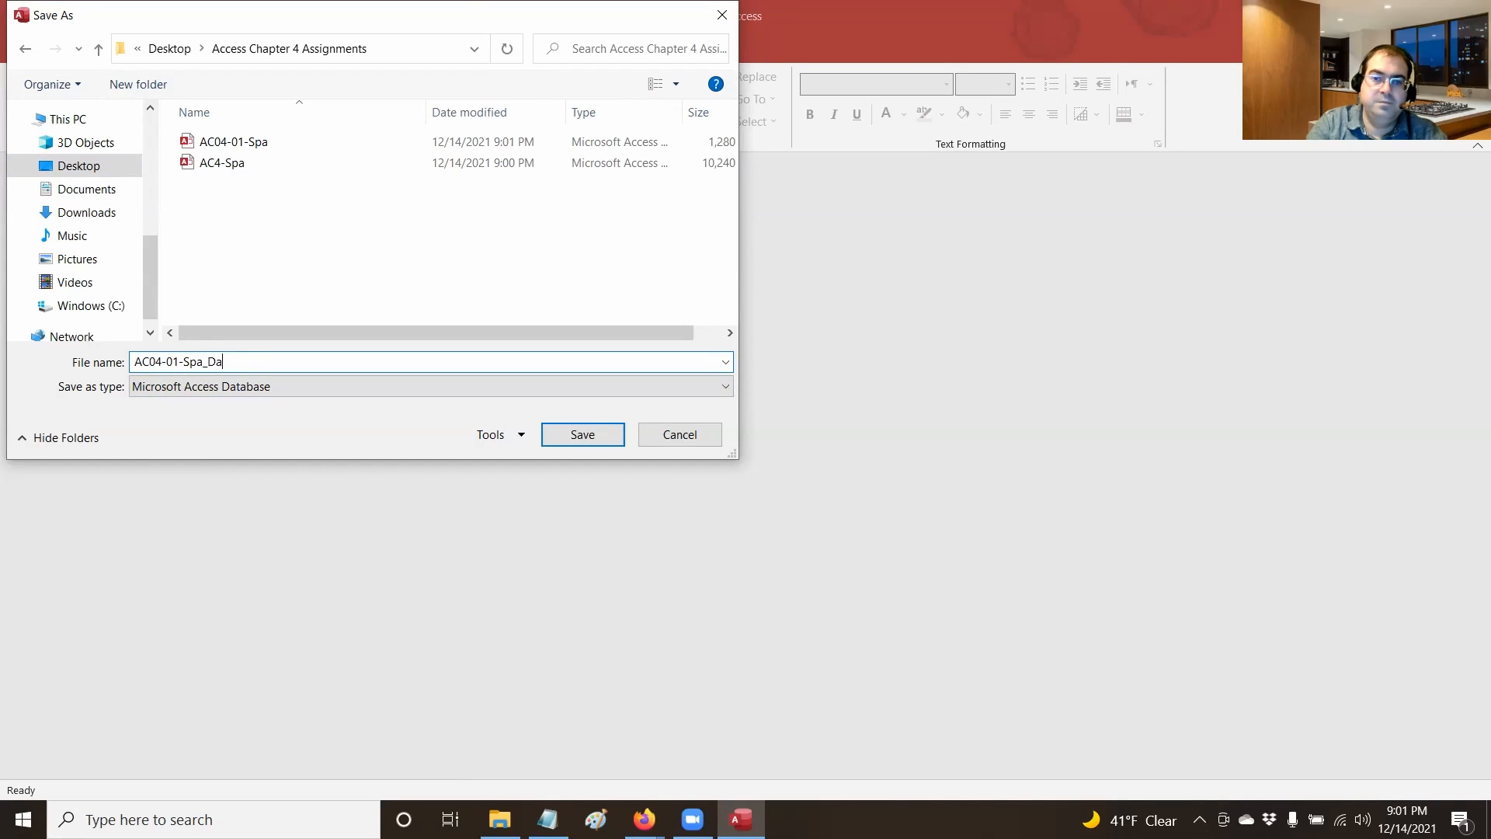
type("AbbottDavid")
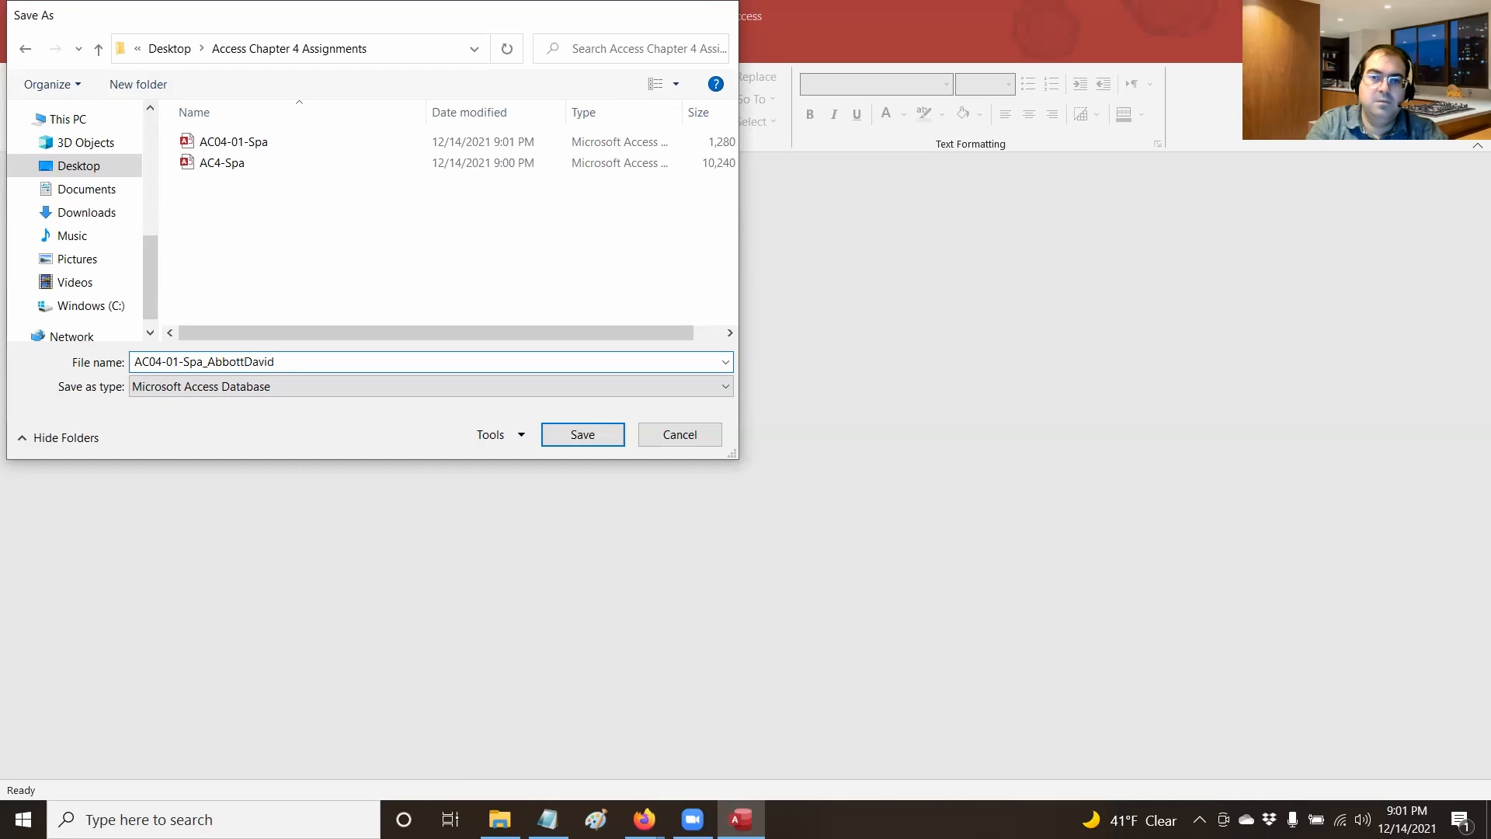
key("Return")
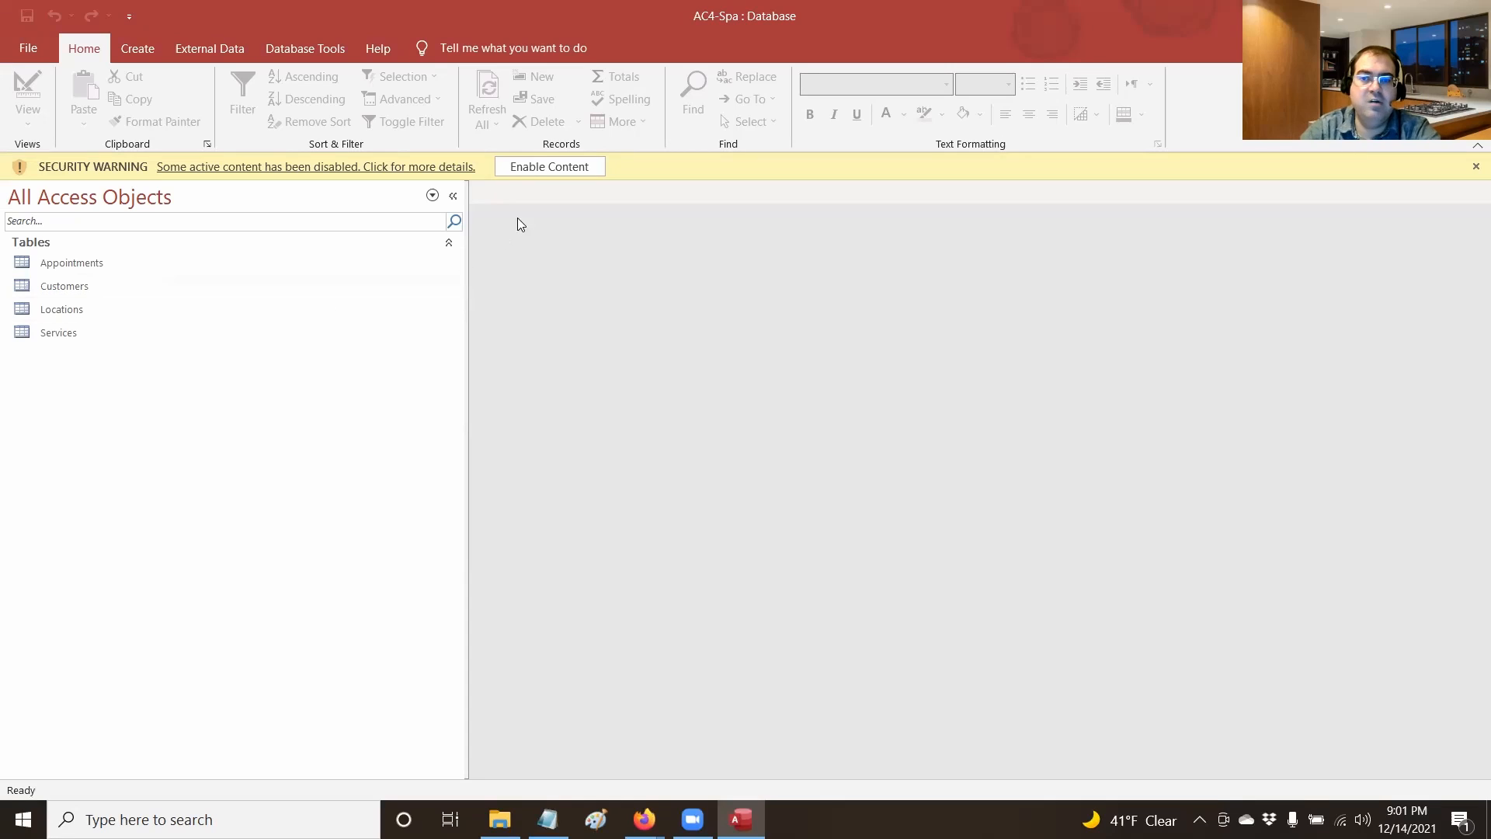
left_click(533, 173)
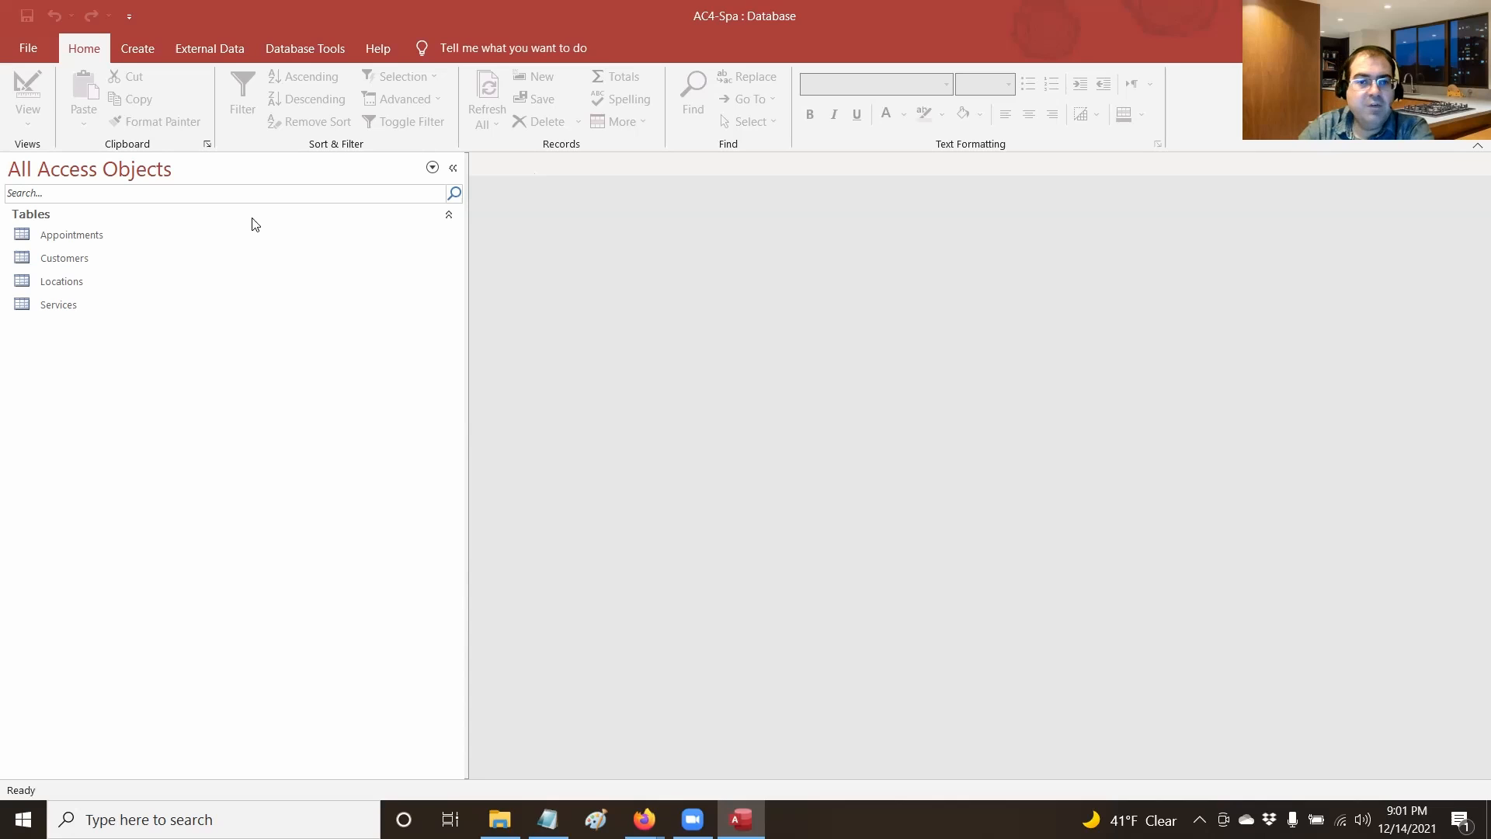
Create a form based on the Services table, and close it without saving its design
left_click(84, 306)
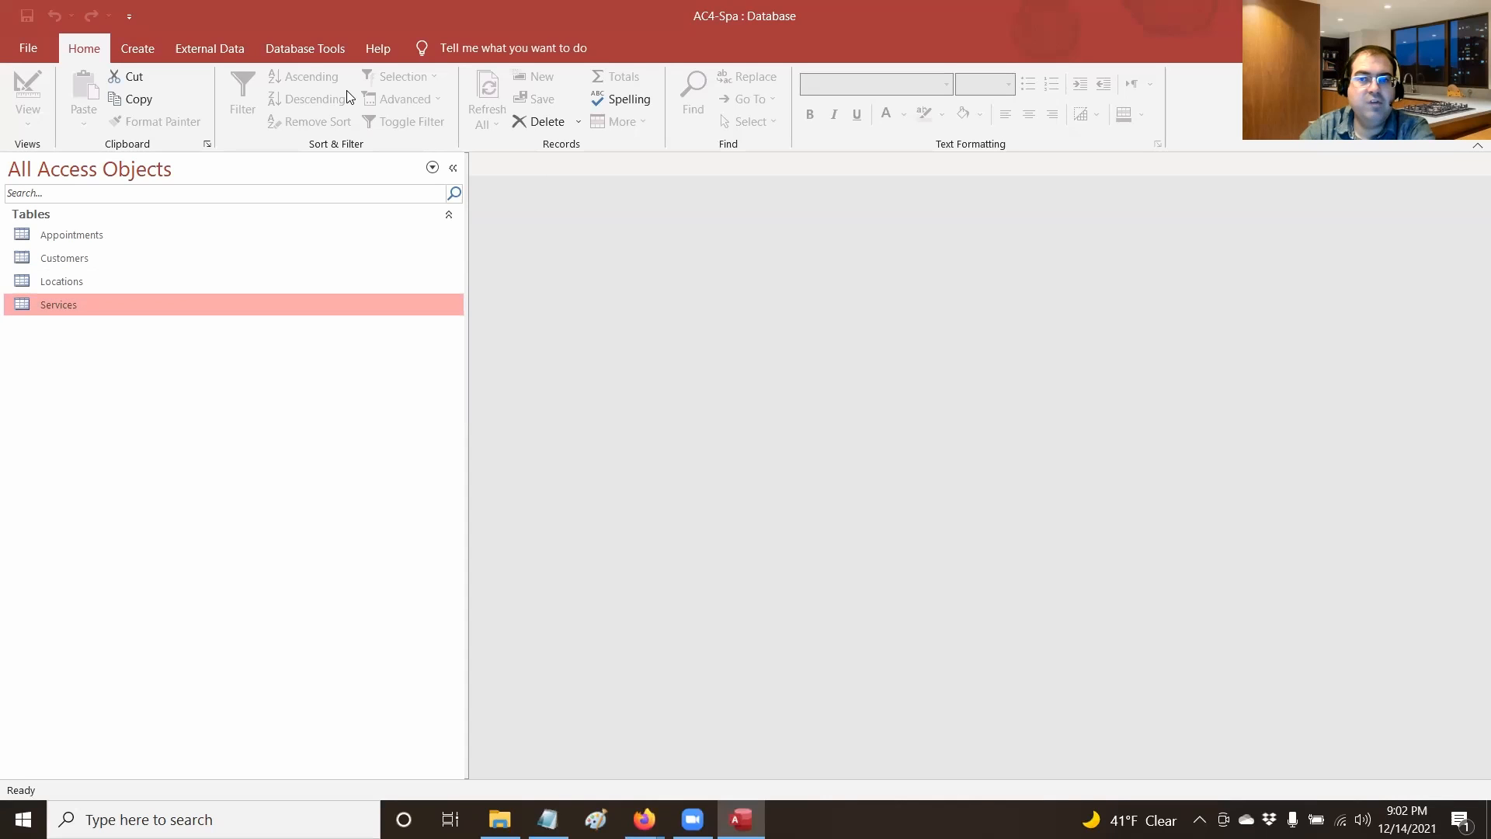
left_click(147, 52)
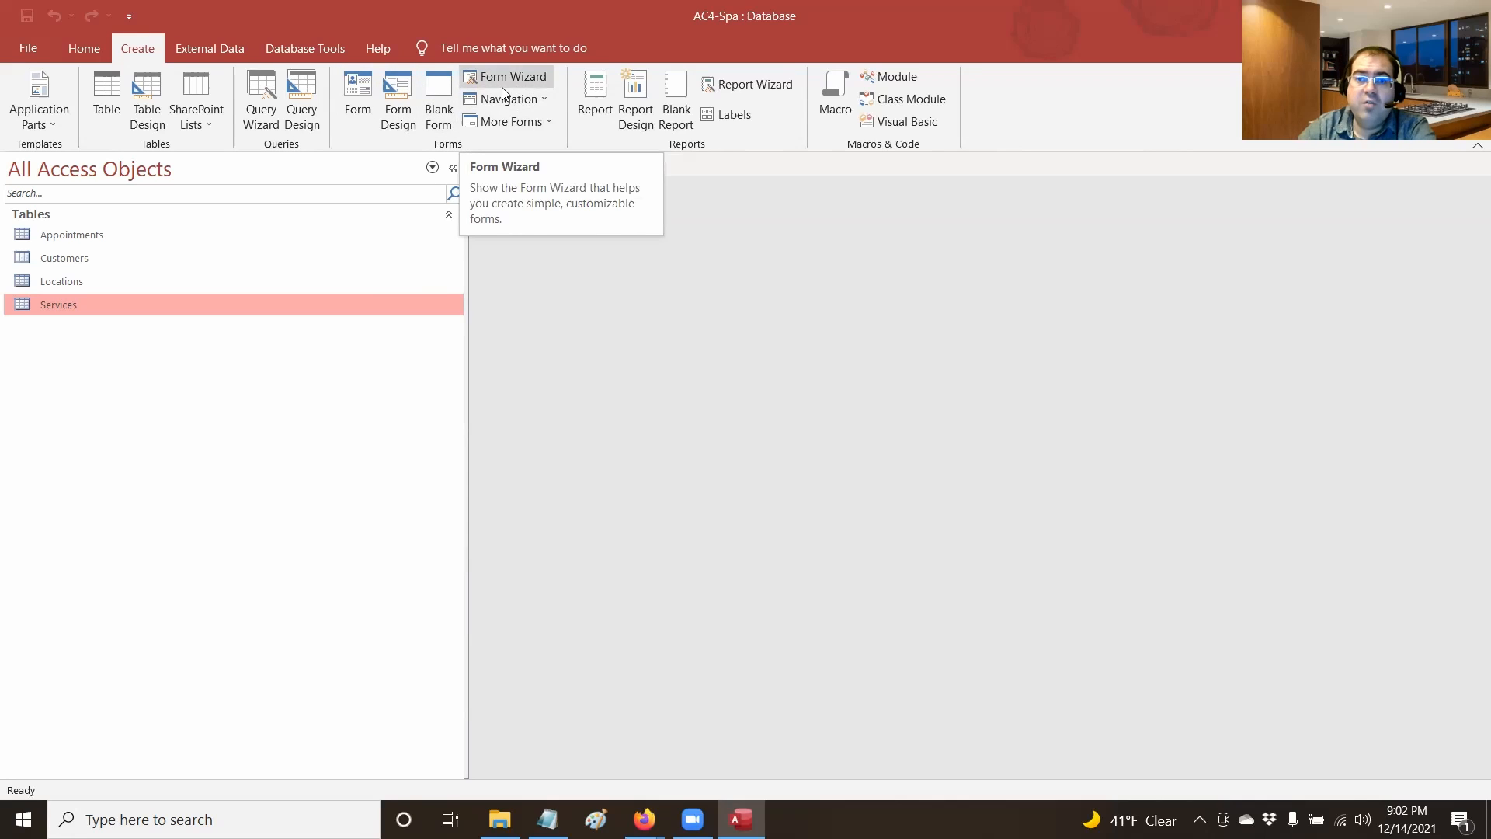
left_click(368, 94)
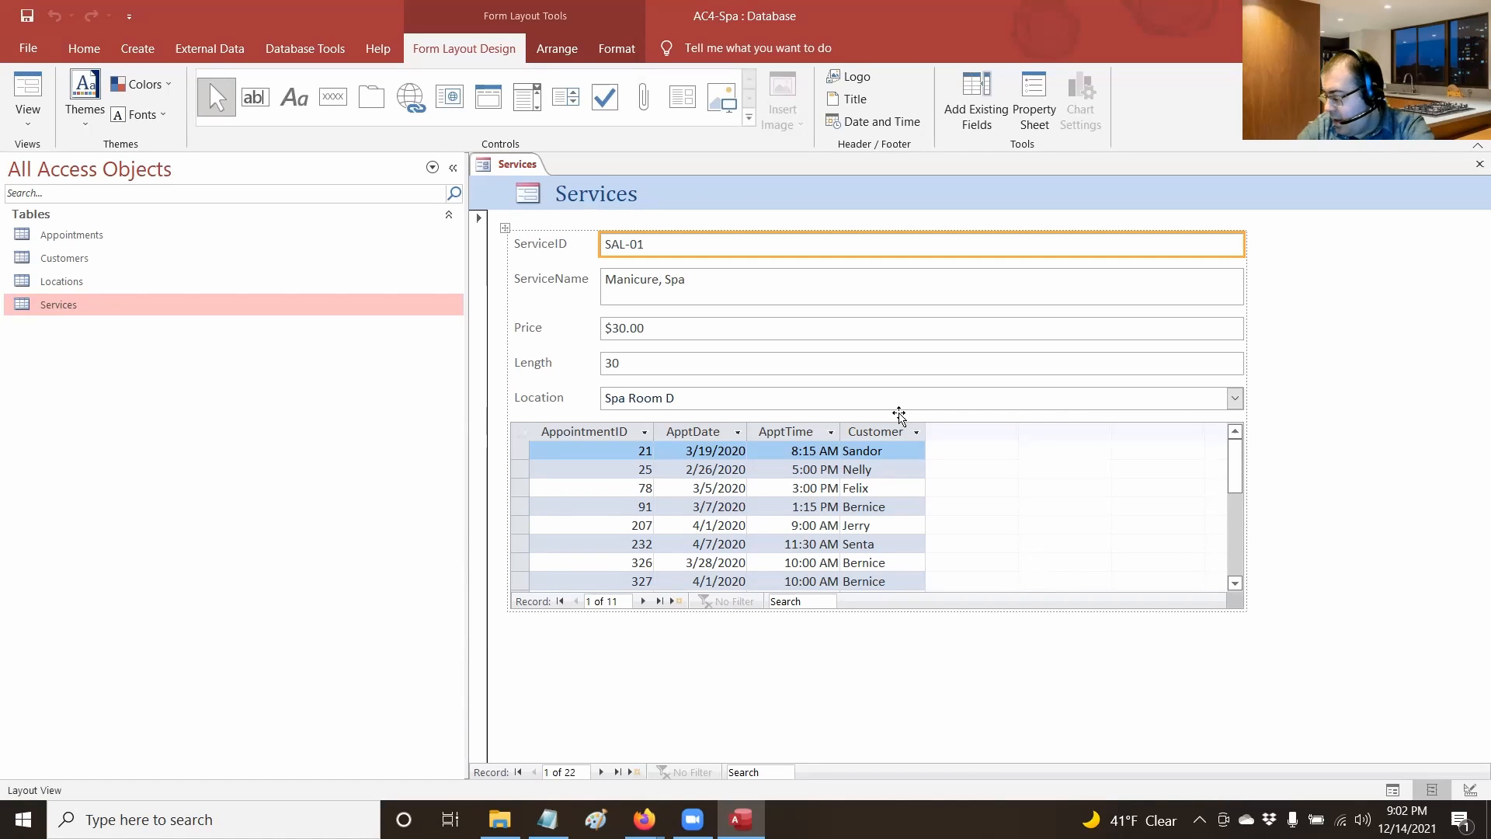
right_click(514, 170)
left_click(557, 202)
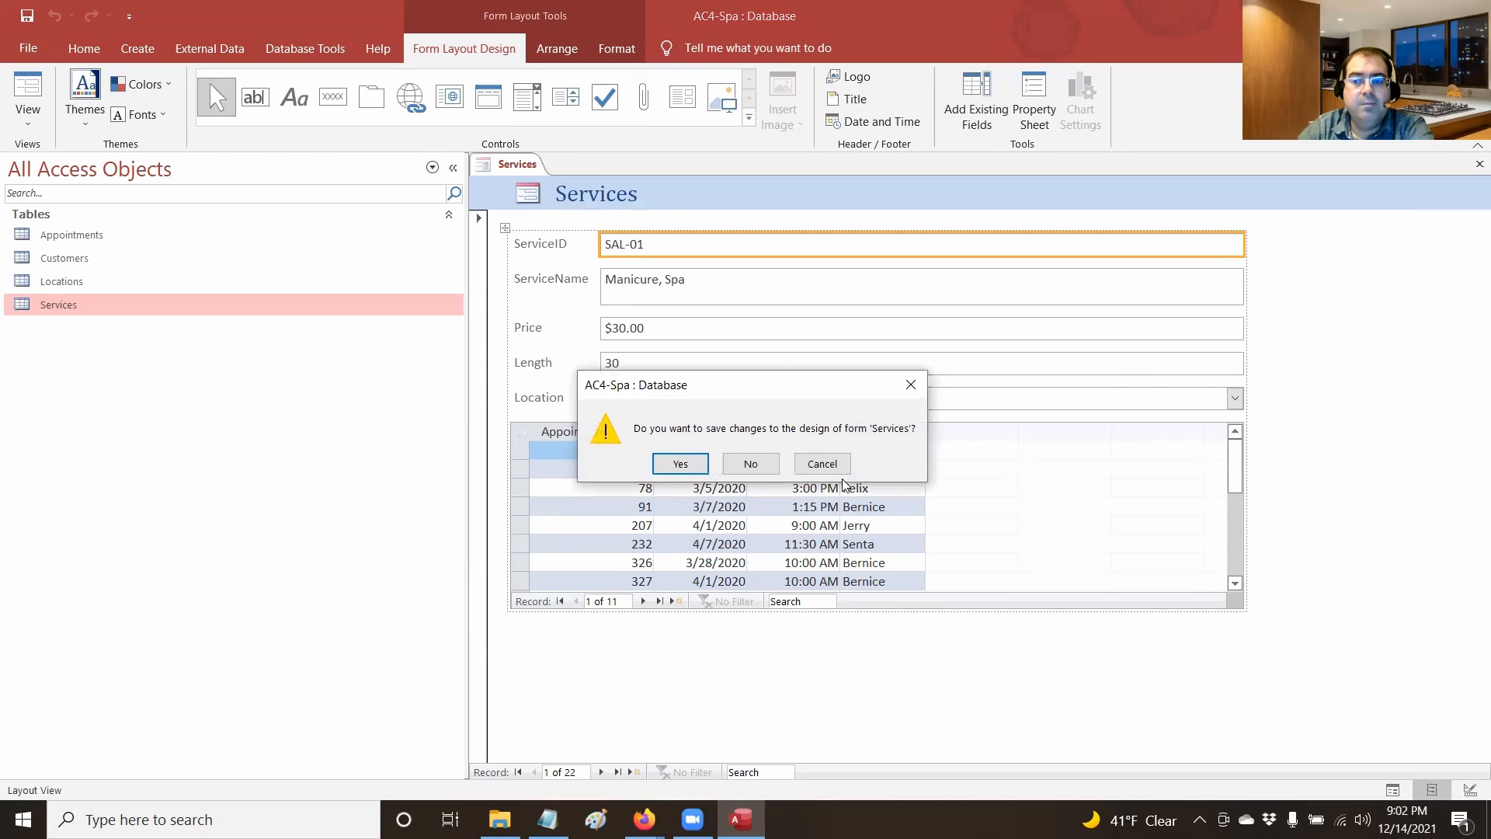
left_click(766, 462)
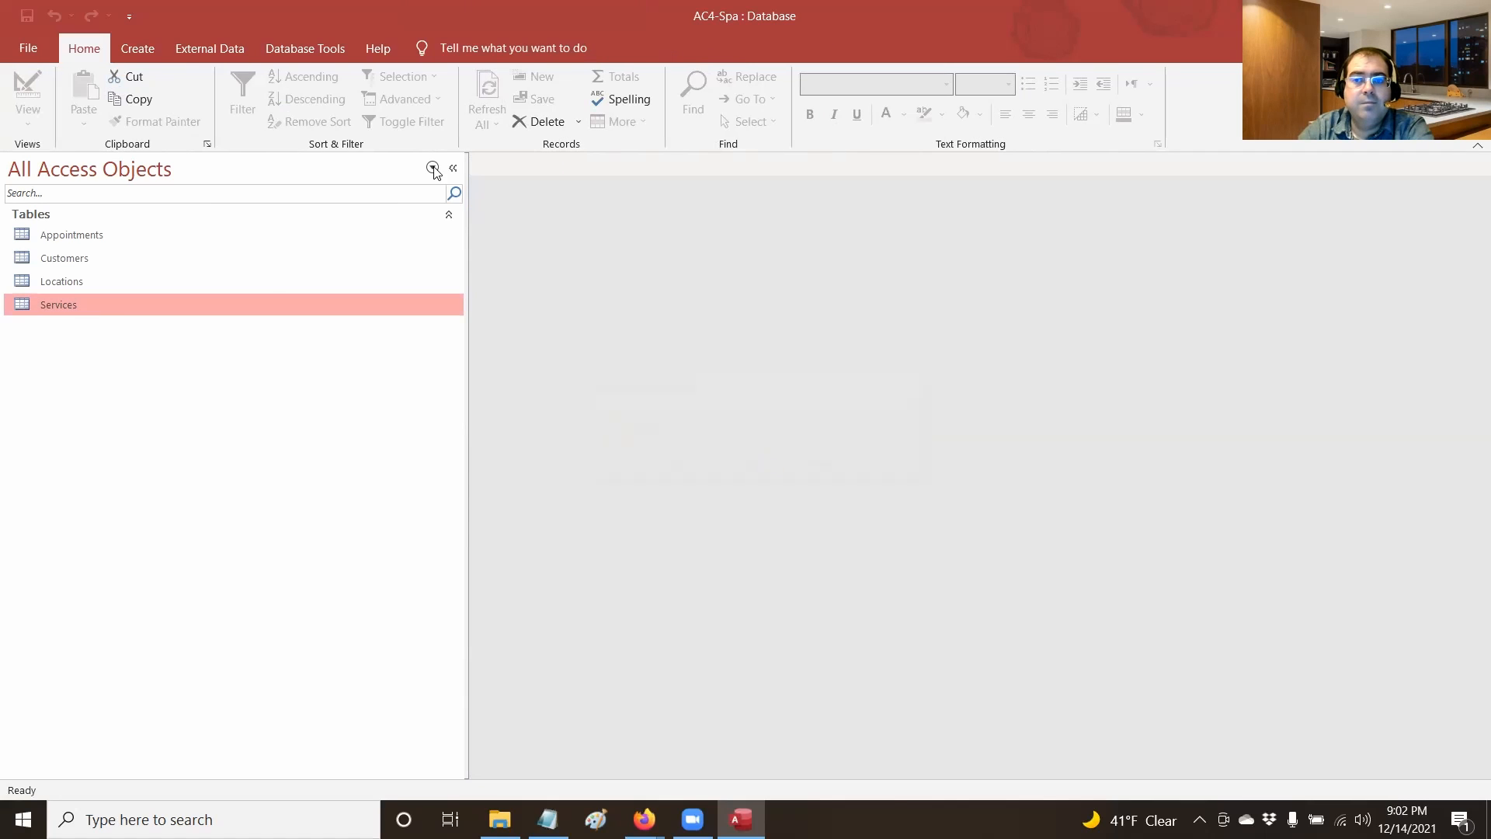
Use the Form Wizard on the Services table to include all five fields, ServiceID through Location, in a Columnar layout
left_click(139, 50)
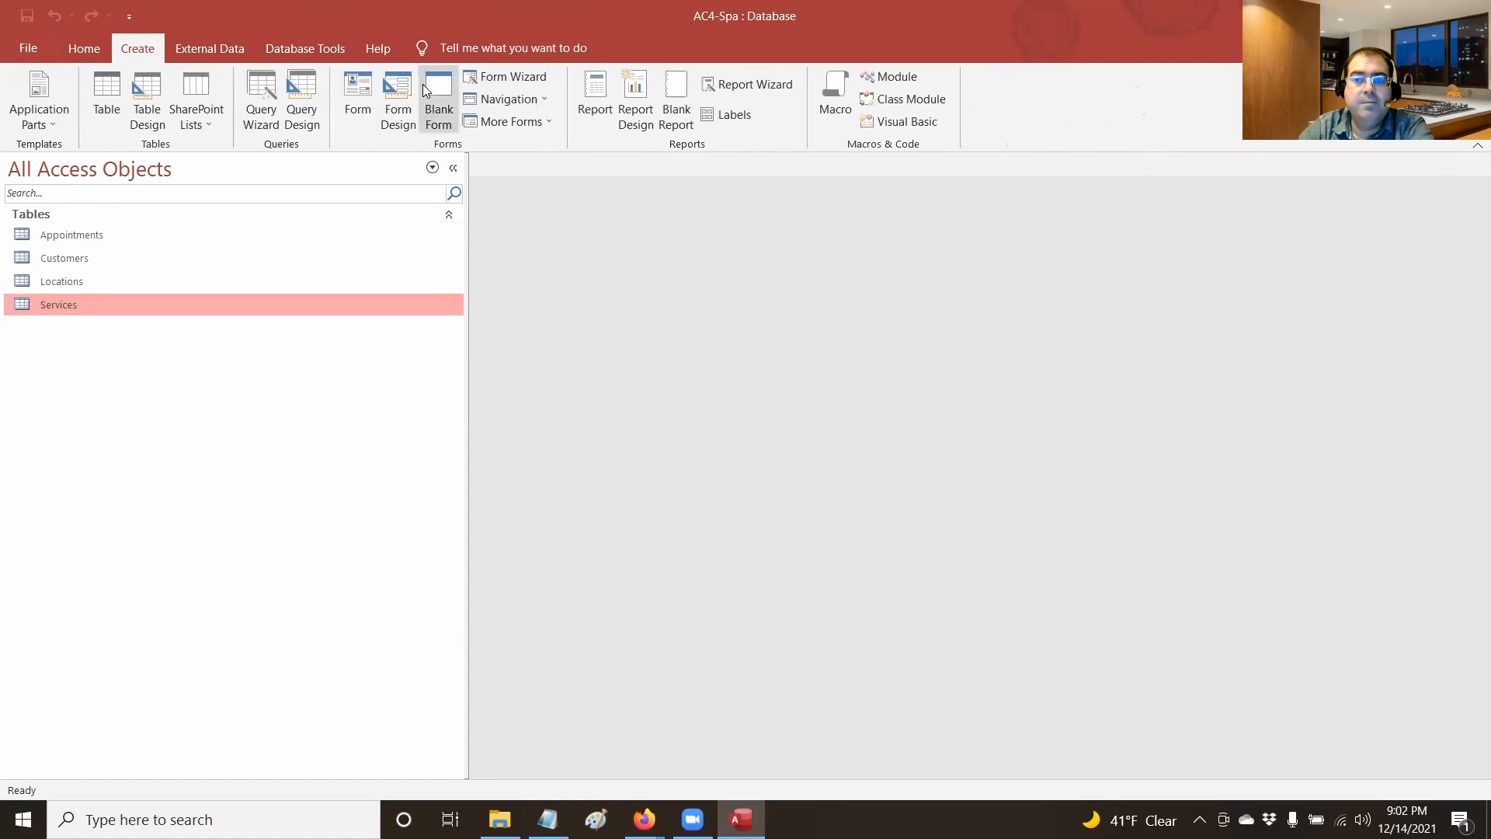
left_click(512, 81)
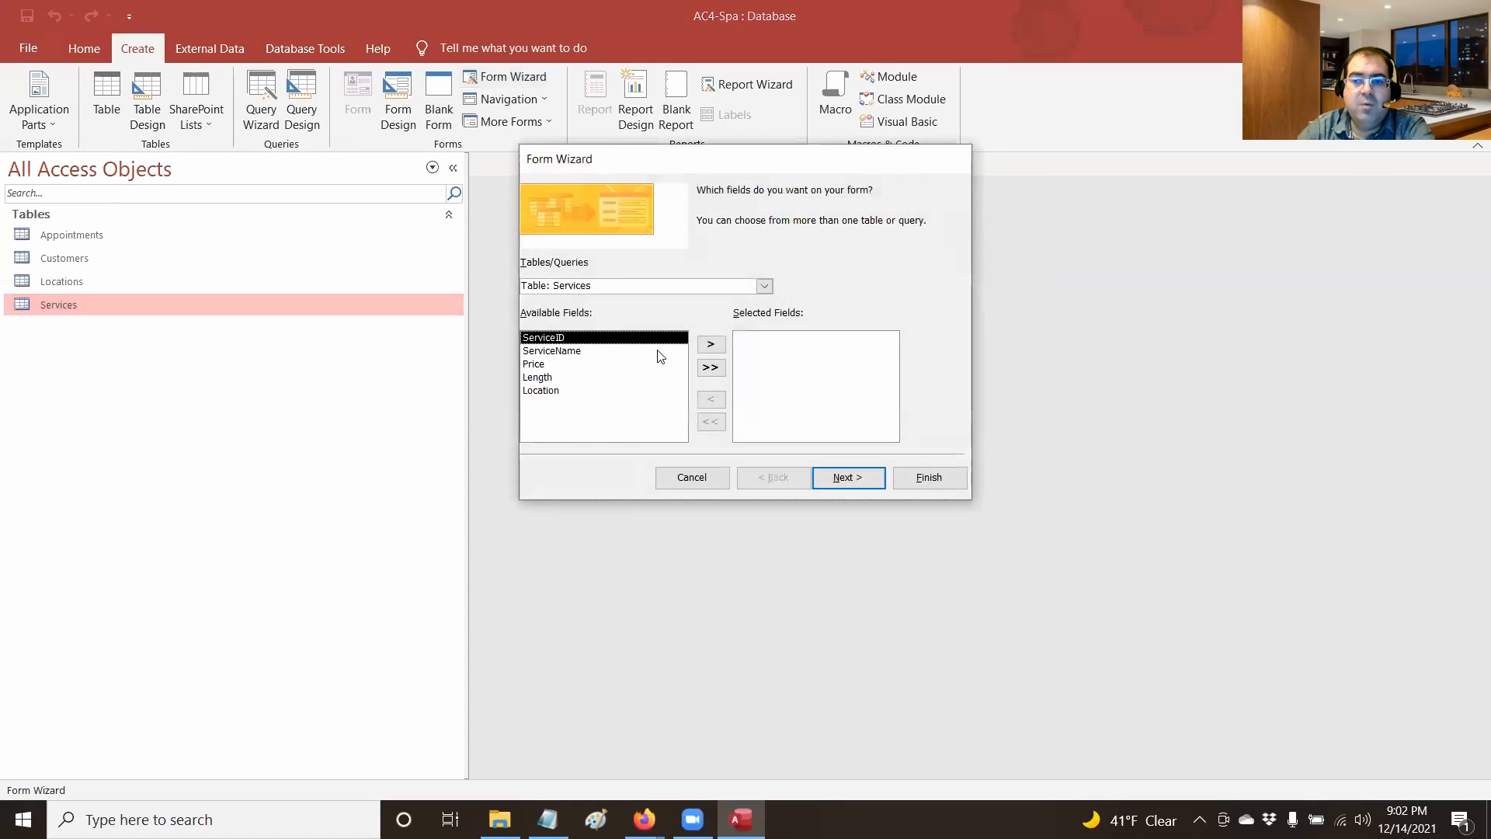
left_click(712, 346)
left_click(712, 346)
left_click(712, 346)
left_click(712, 346)
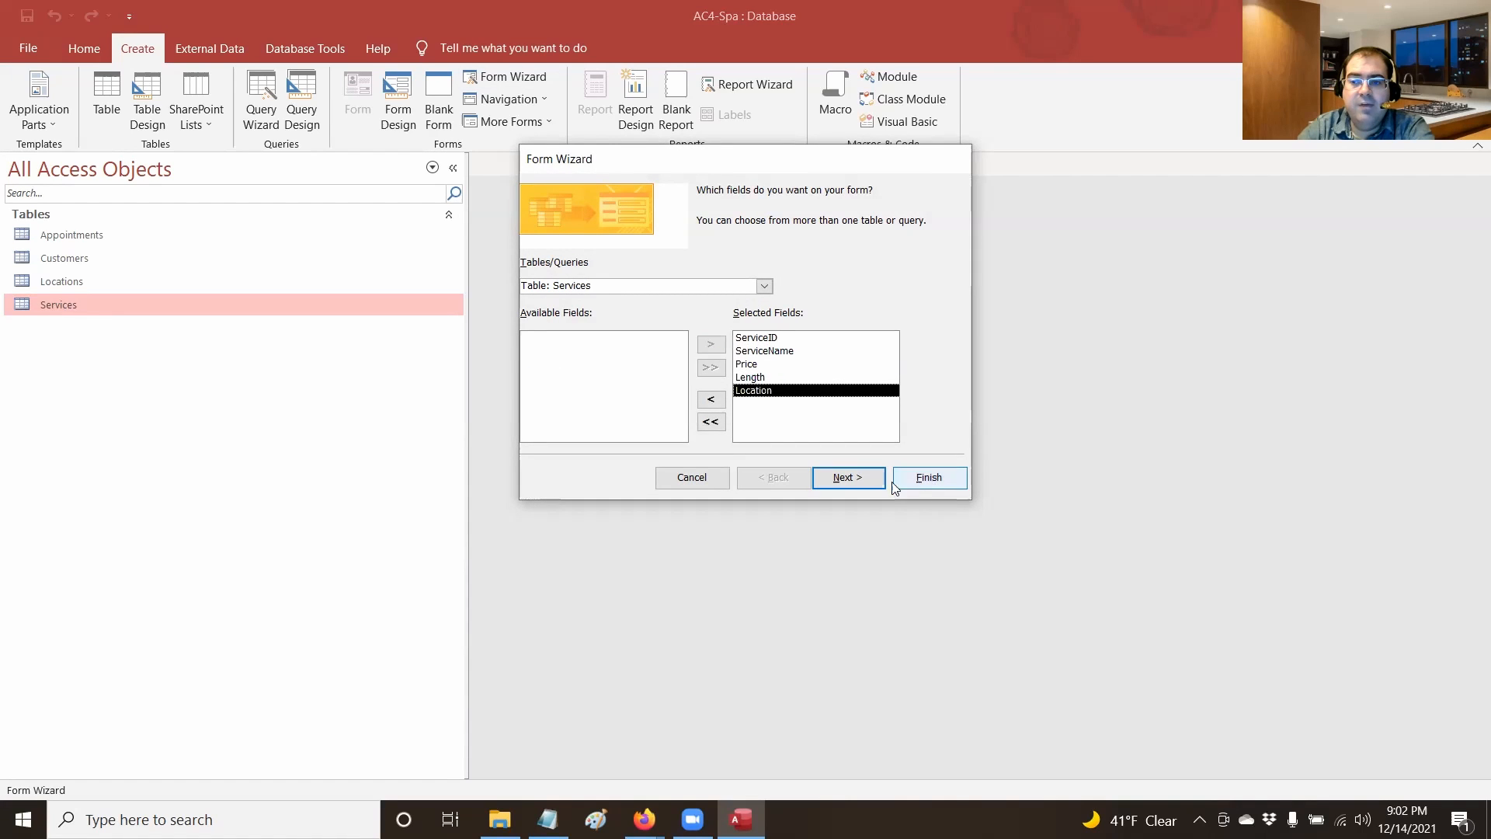
left_click(852, 476)
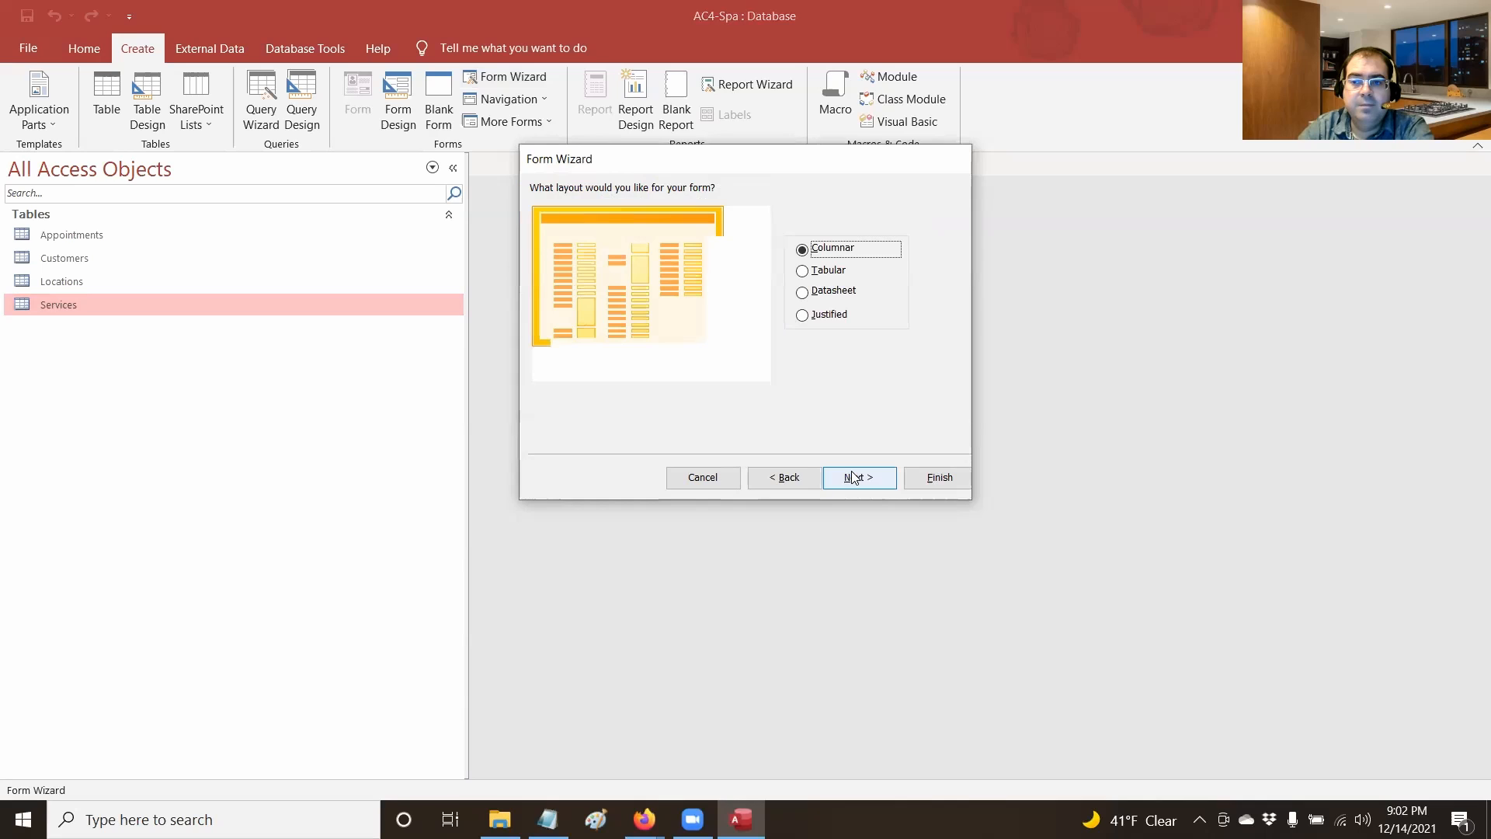
left_click(851, 476)
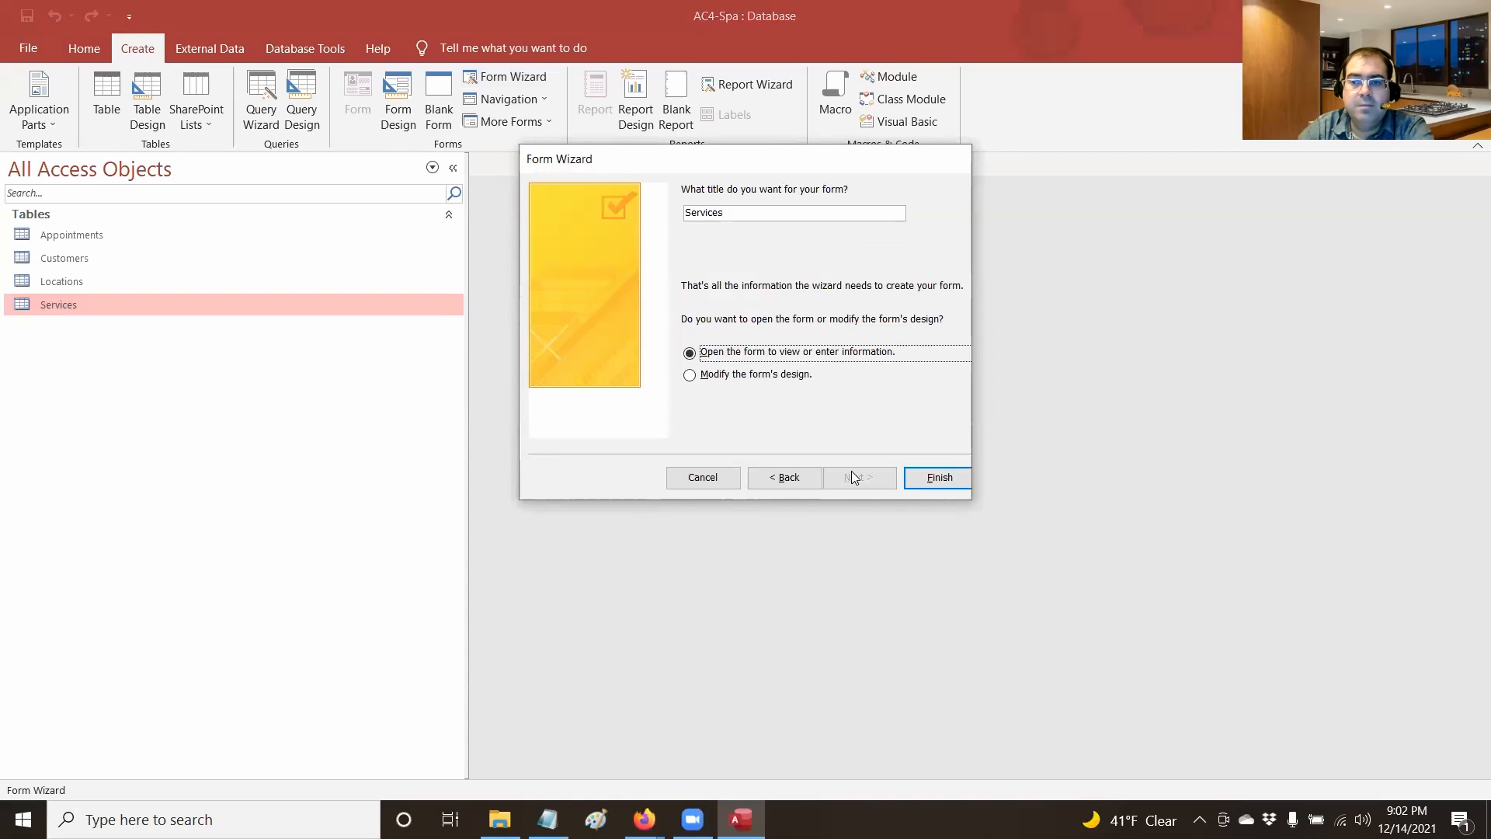
Title the form ServicesSingle, finish the wizard and close the opened form
double_click(728, 214)
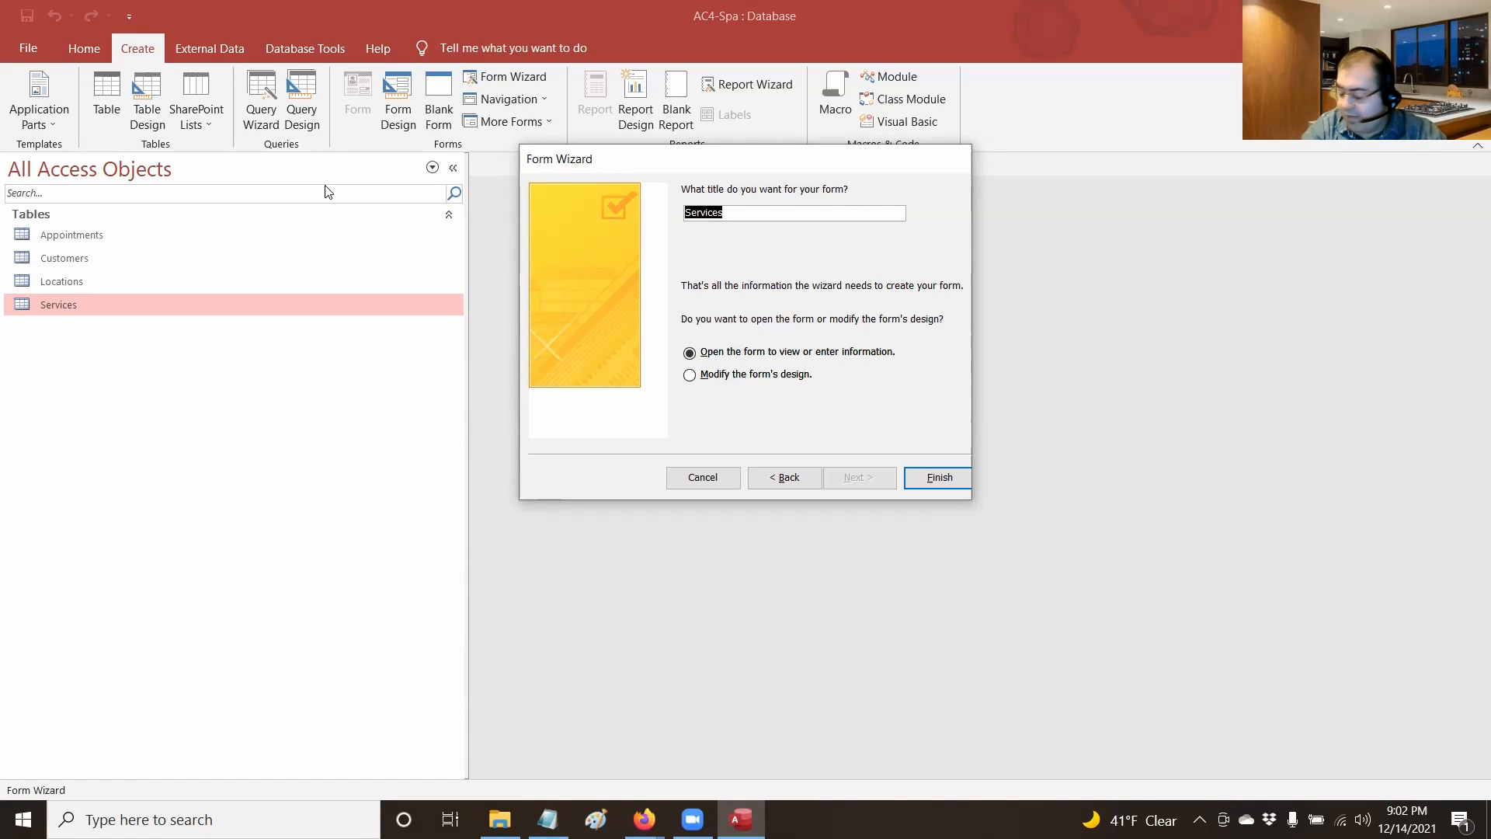
type("Seerv")
key("BackSpace")
key("BackSpace")
key("BackSpace")
type("rvicesSingle")
key("Return")
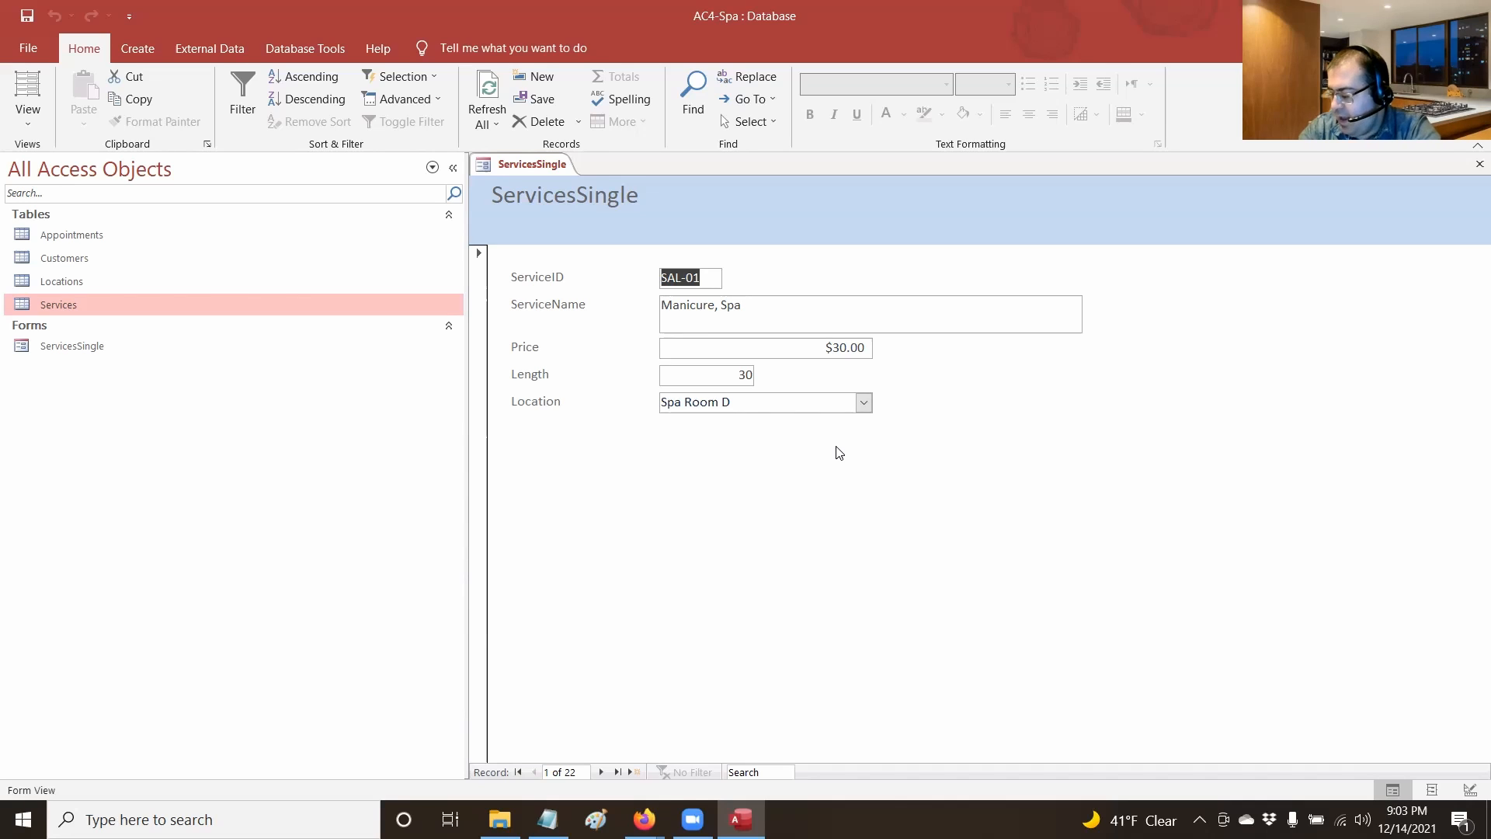
right_click(513, 170)
left_click(547, 206)
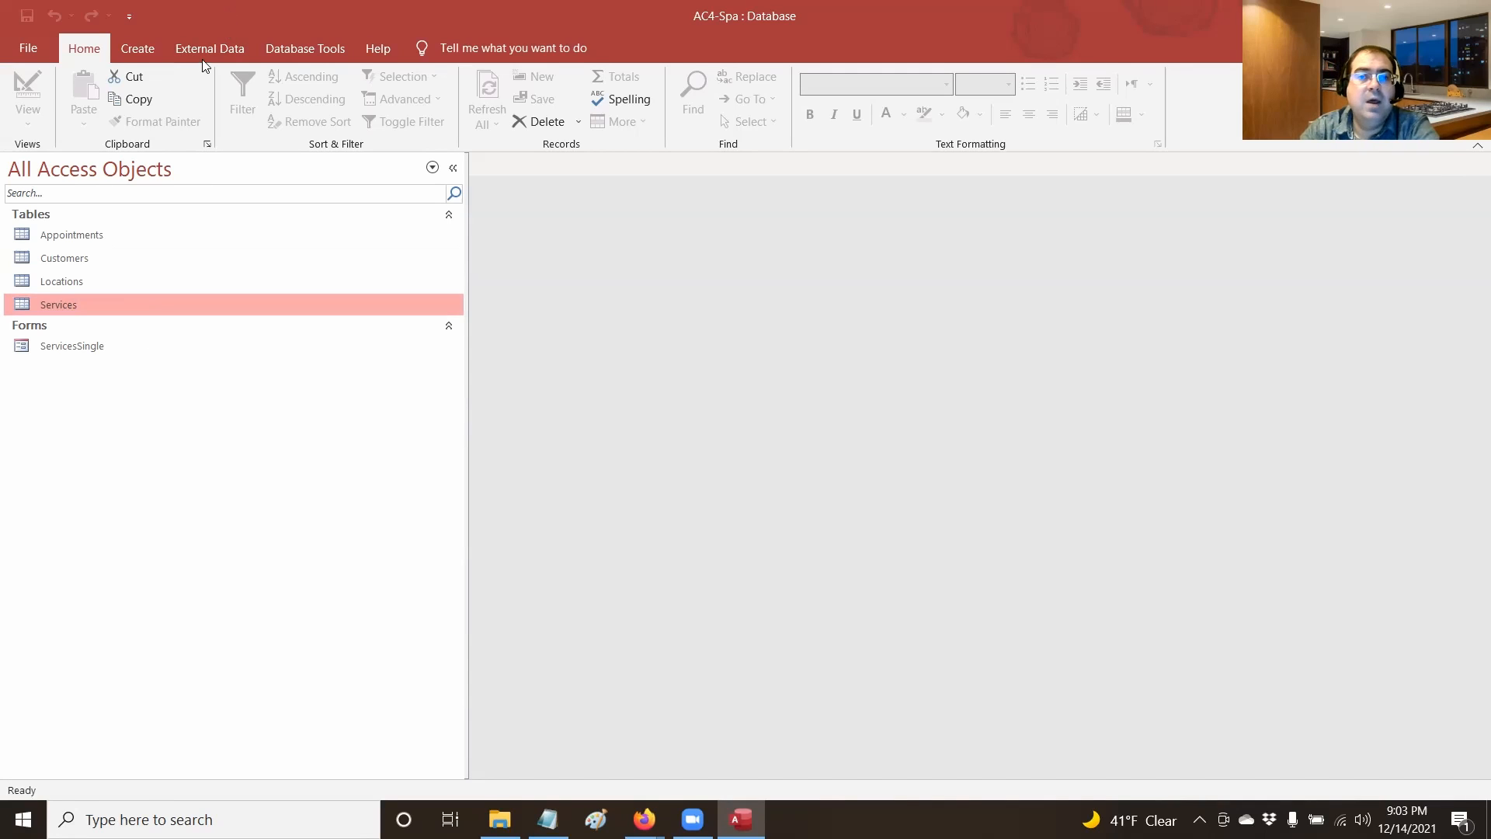
Start another Form Wizard form on the Services table with all five fields and choose the Datasheet layout
left_click(140, 47)
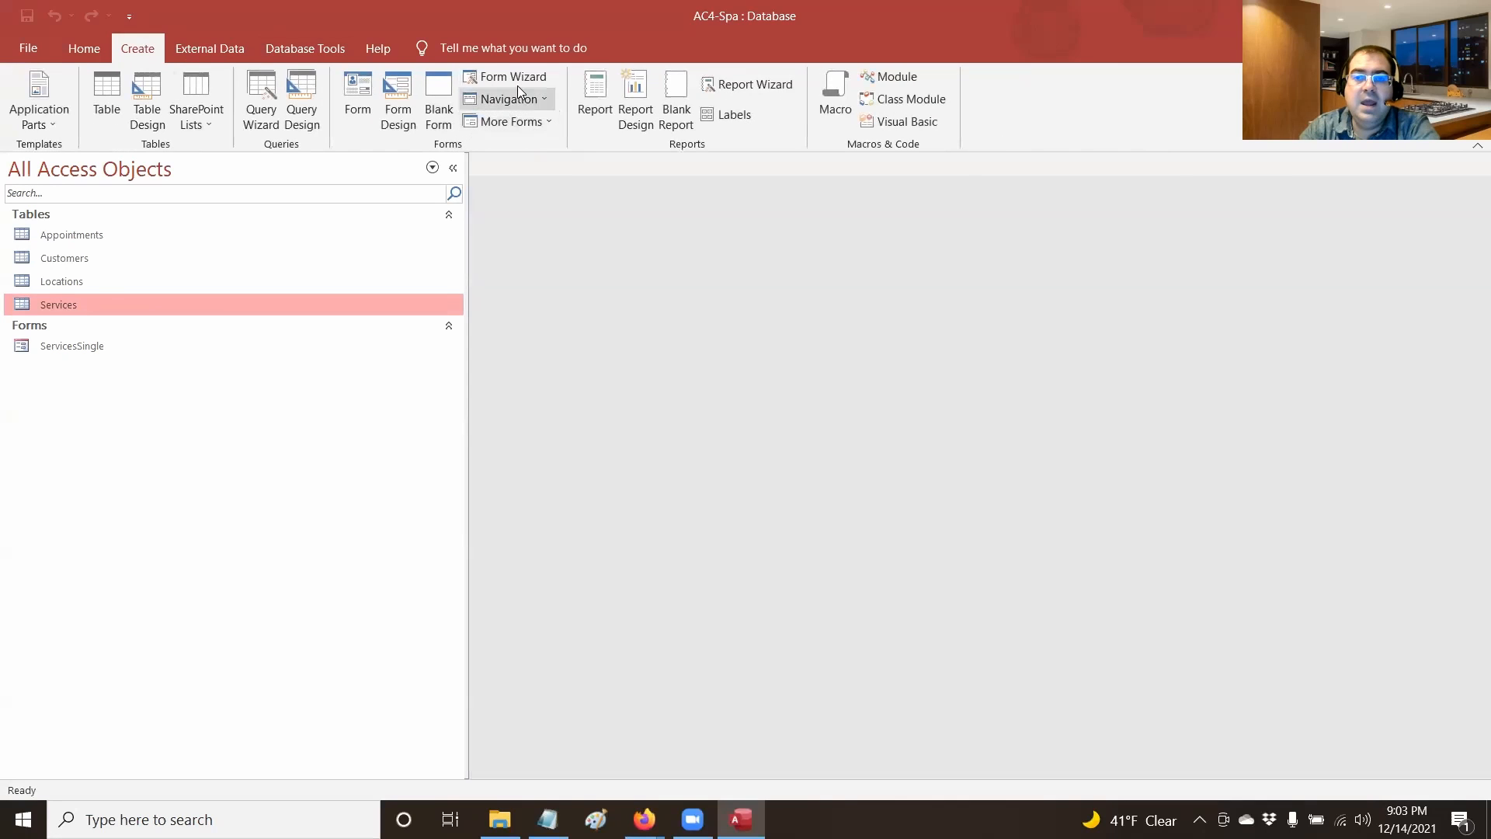
left_click(468, 76)
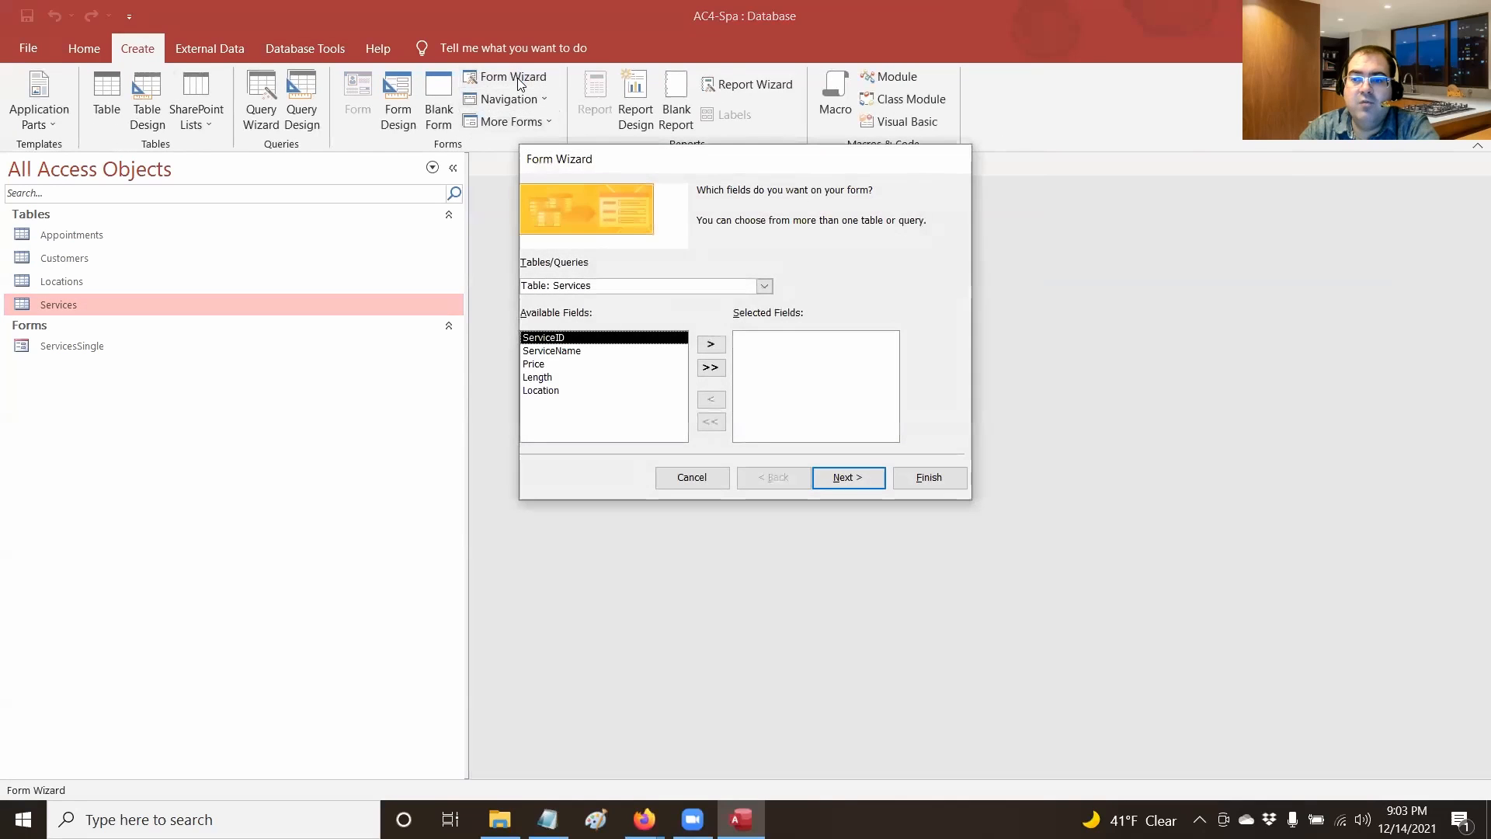
left_click(709, 343)
left_click(710, 343)
left_click(710, 343)
left_click(709, 344)
left_click(708, 343)
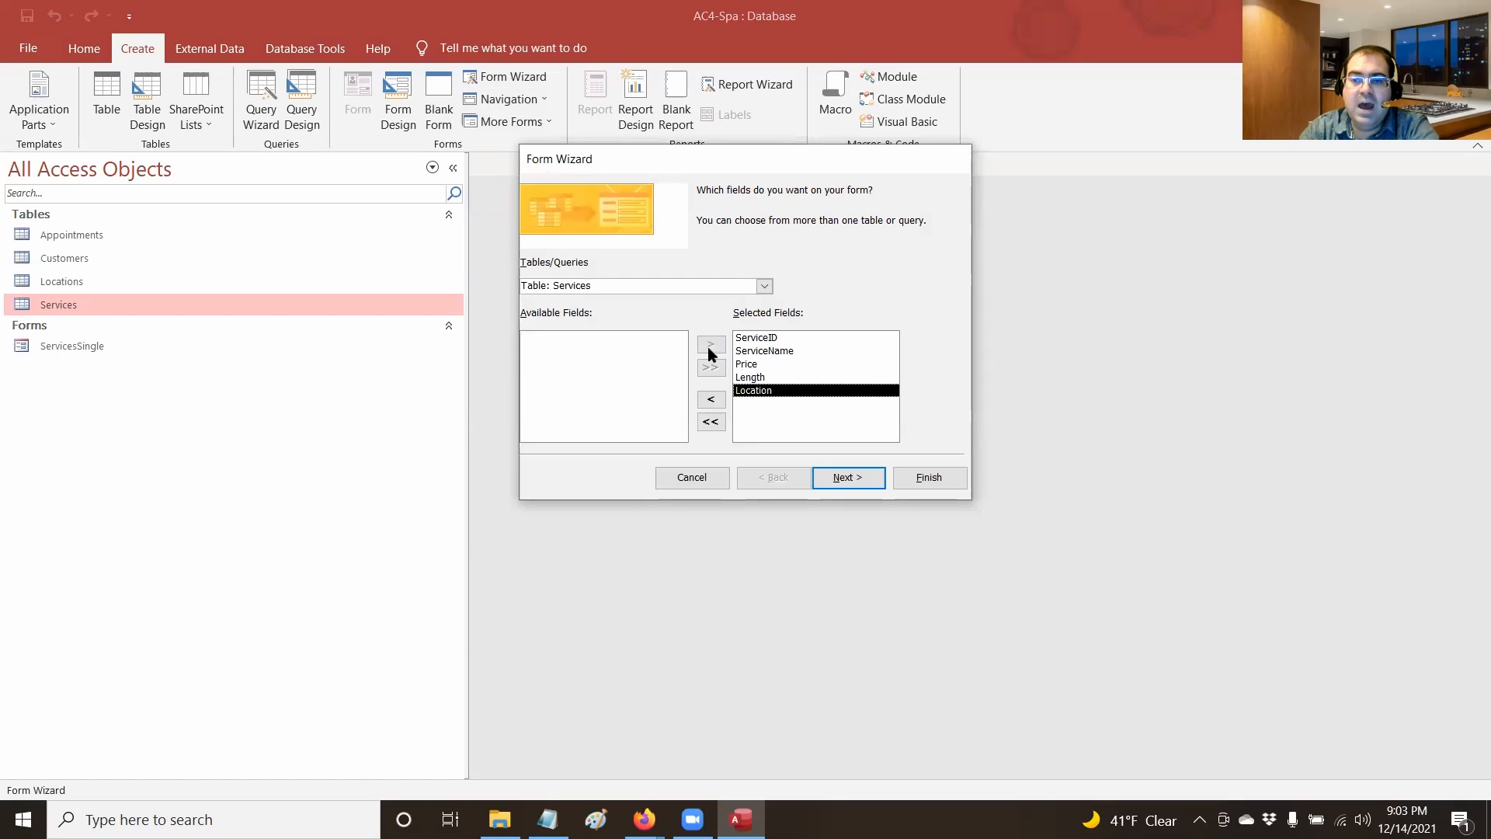
left_click(850, 478)
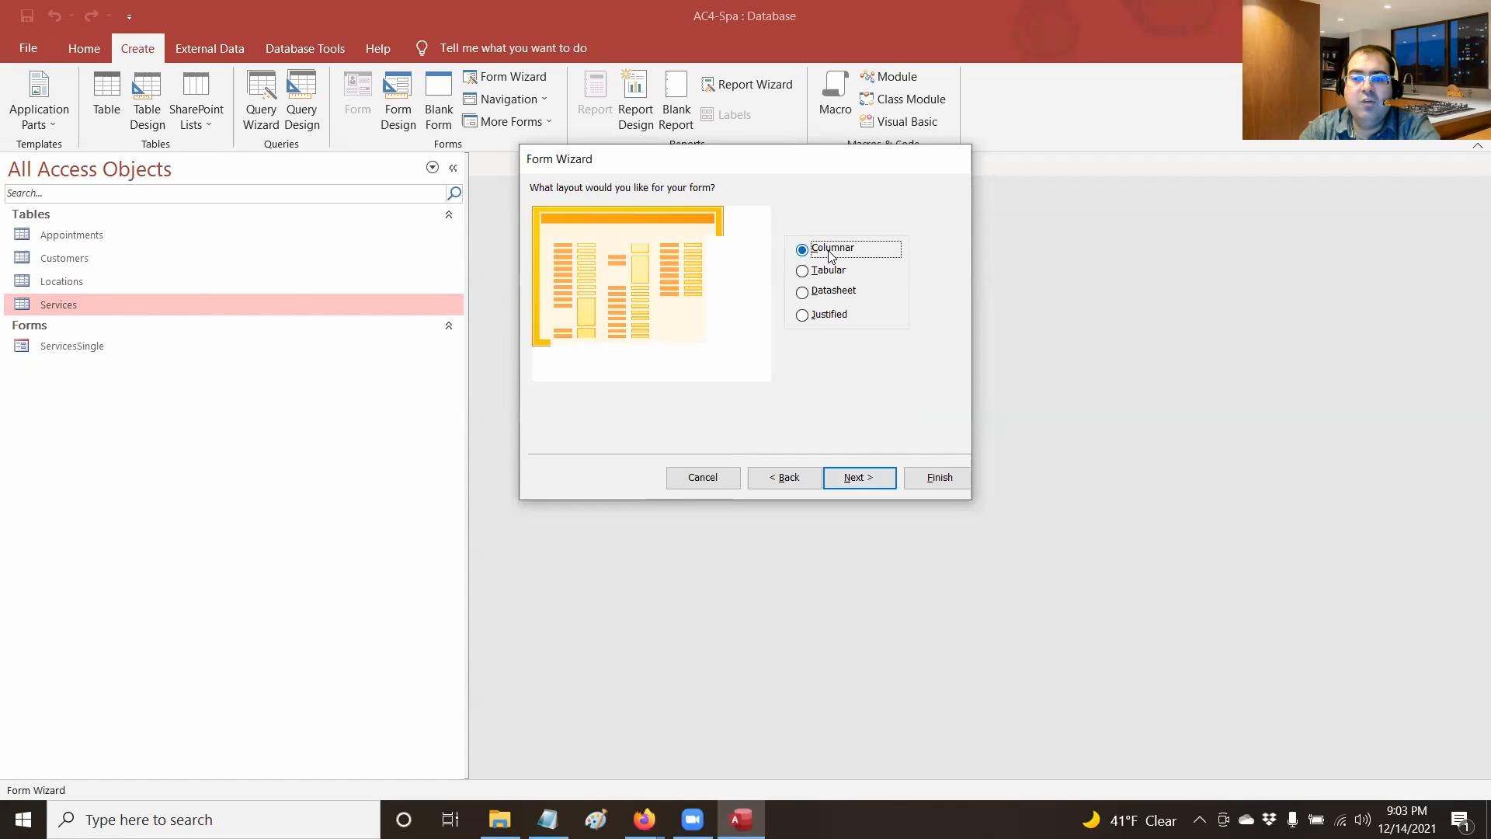
left_click(833, 292)
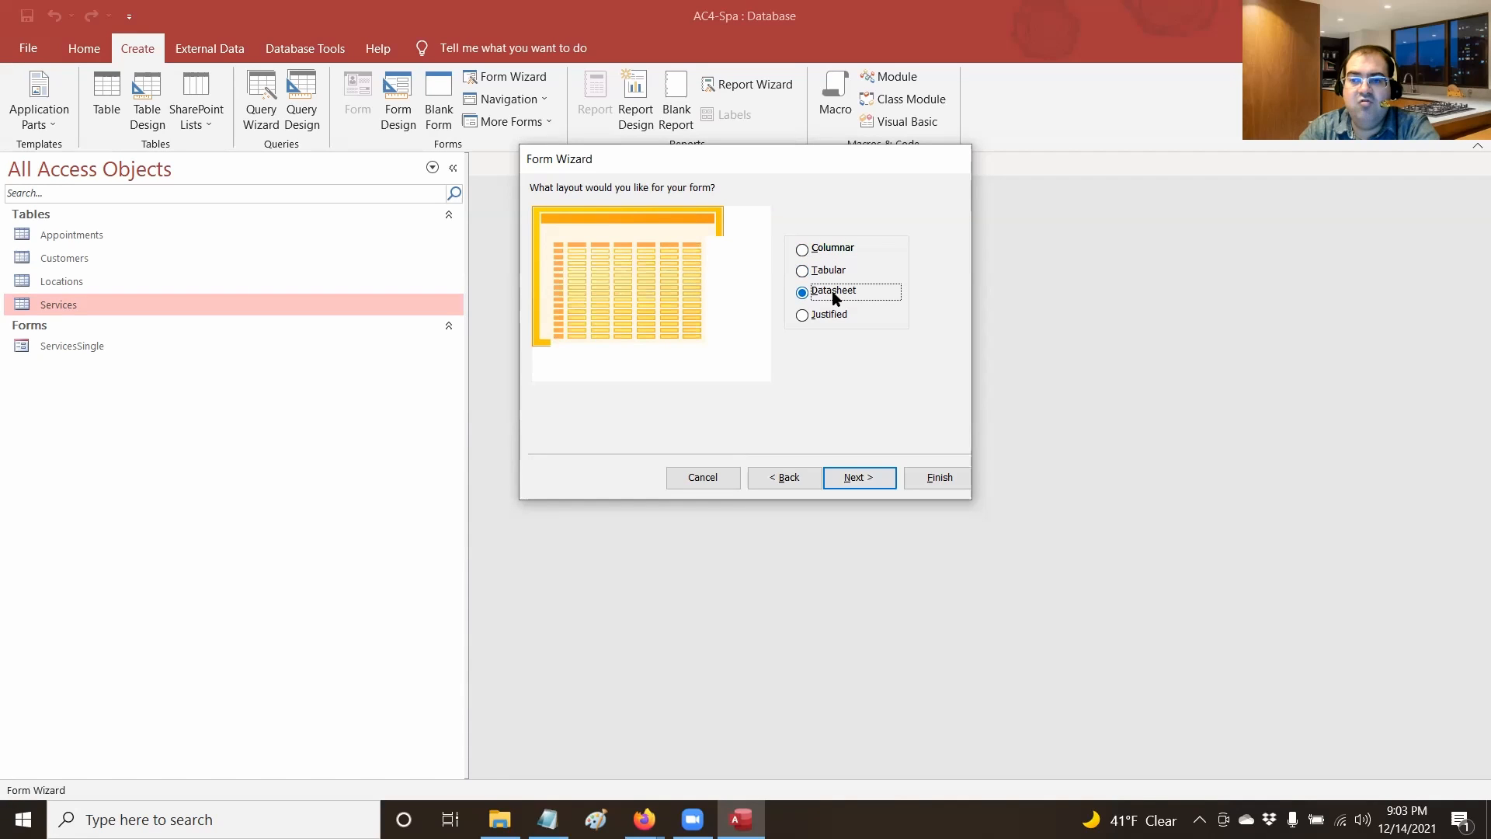
left_click(889, 481)
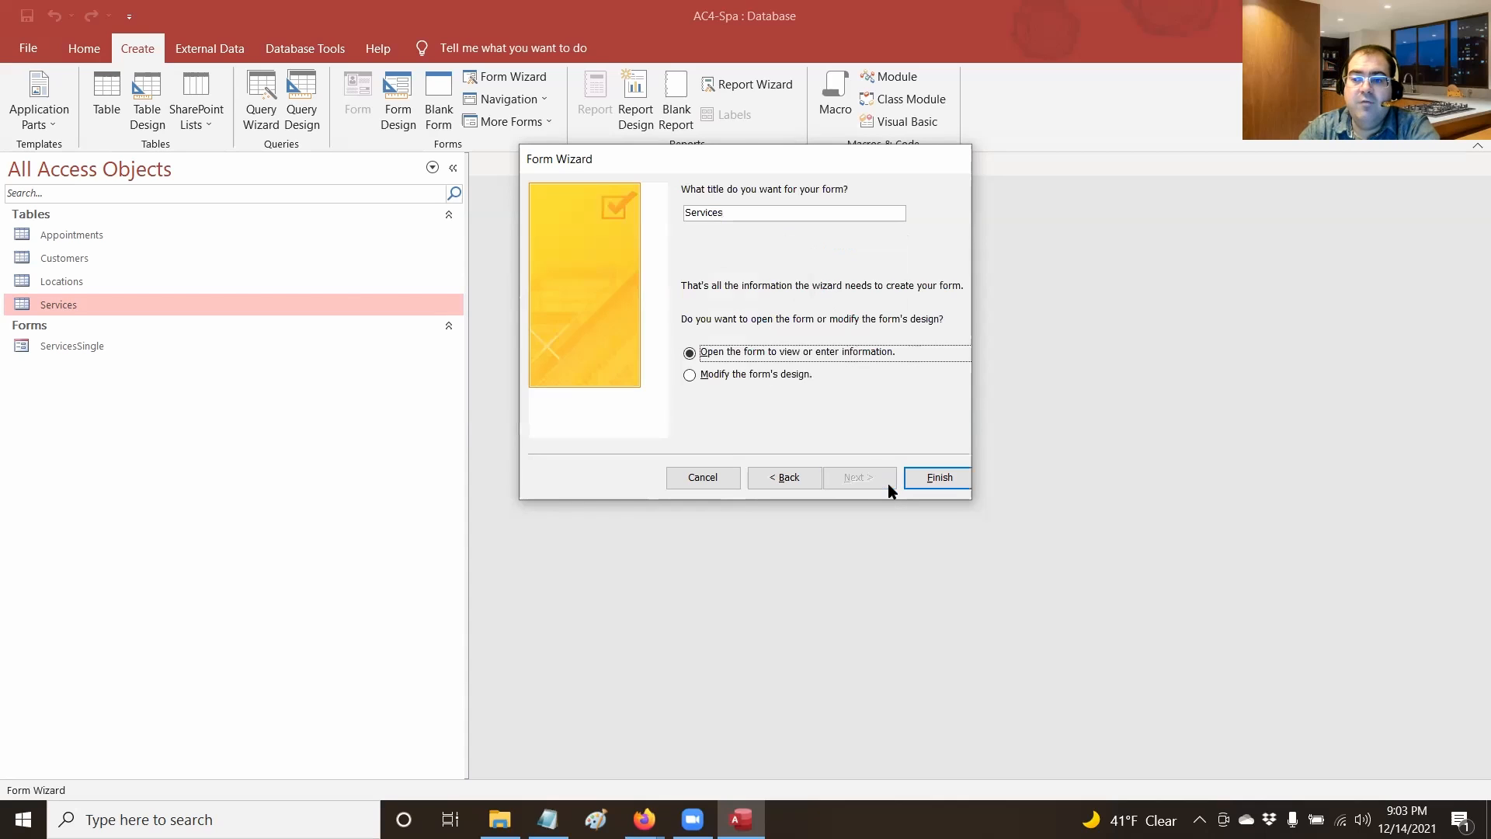
Title the datasheet form ServicesMulti, finish the wizard and close the opened form
left_click(758, 215)
type("Multi")
key("Return")
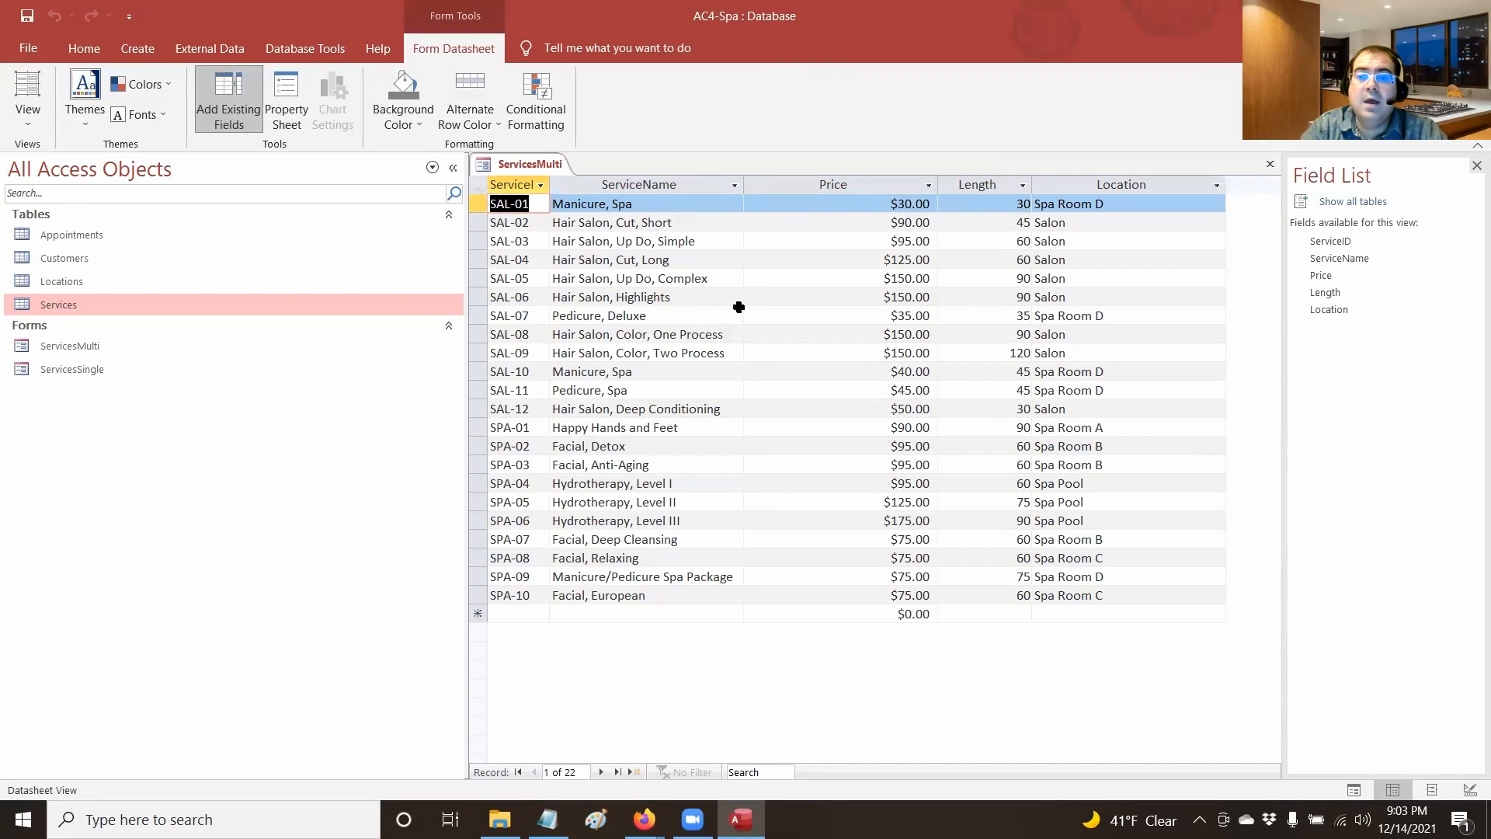
right_click(526, 169)
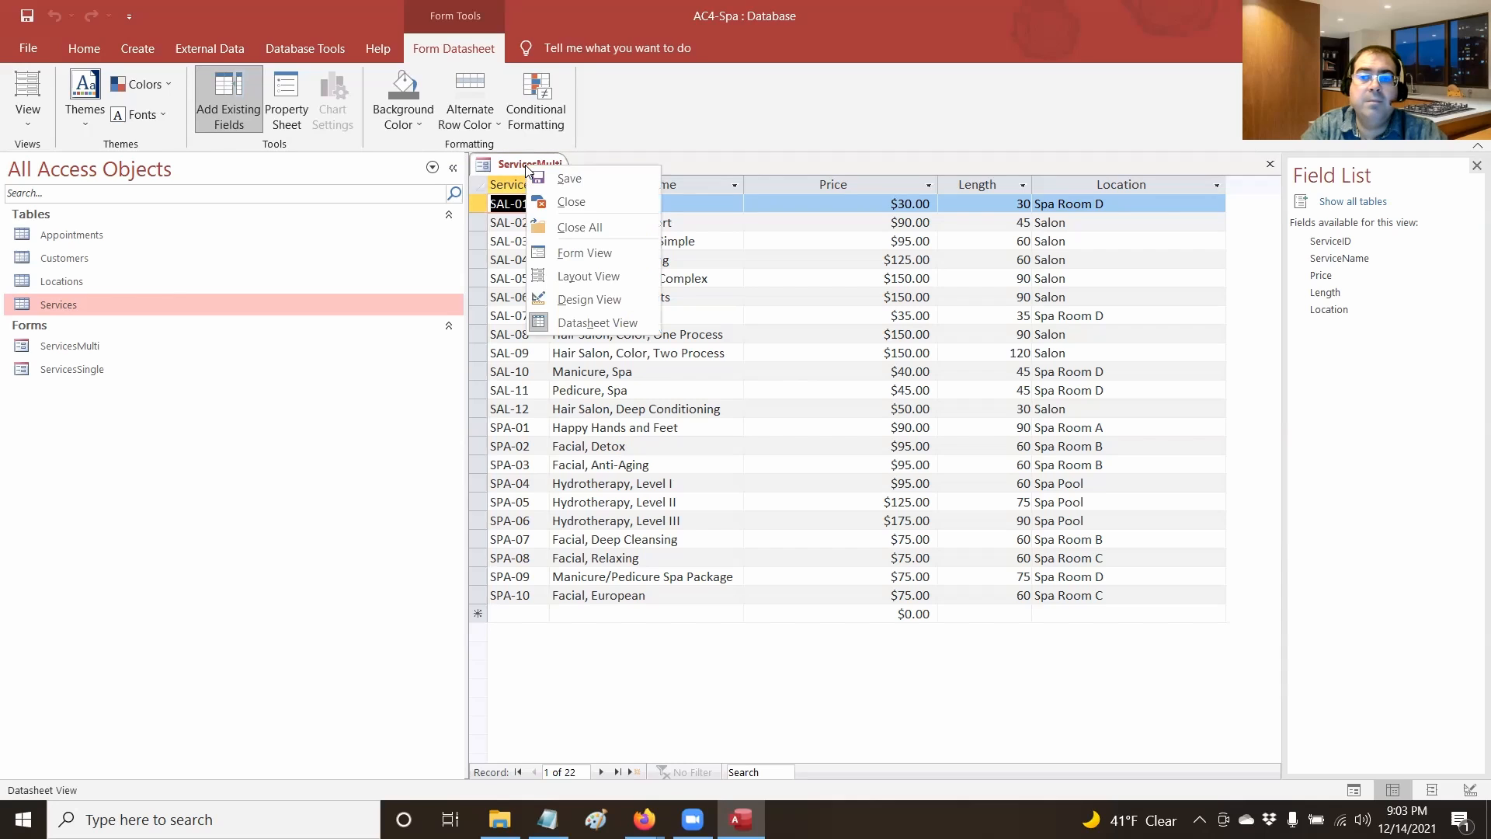
left_click(562, 208)
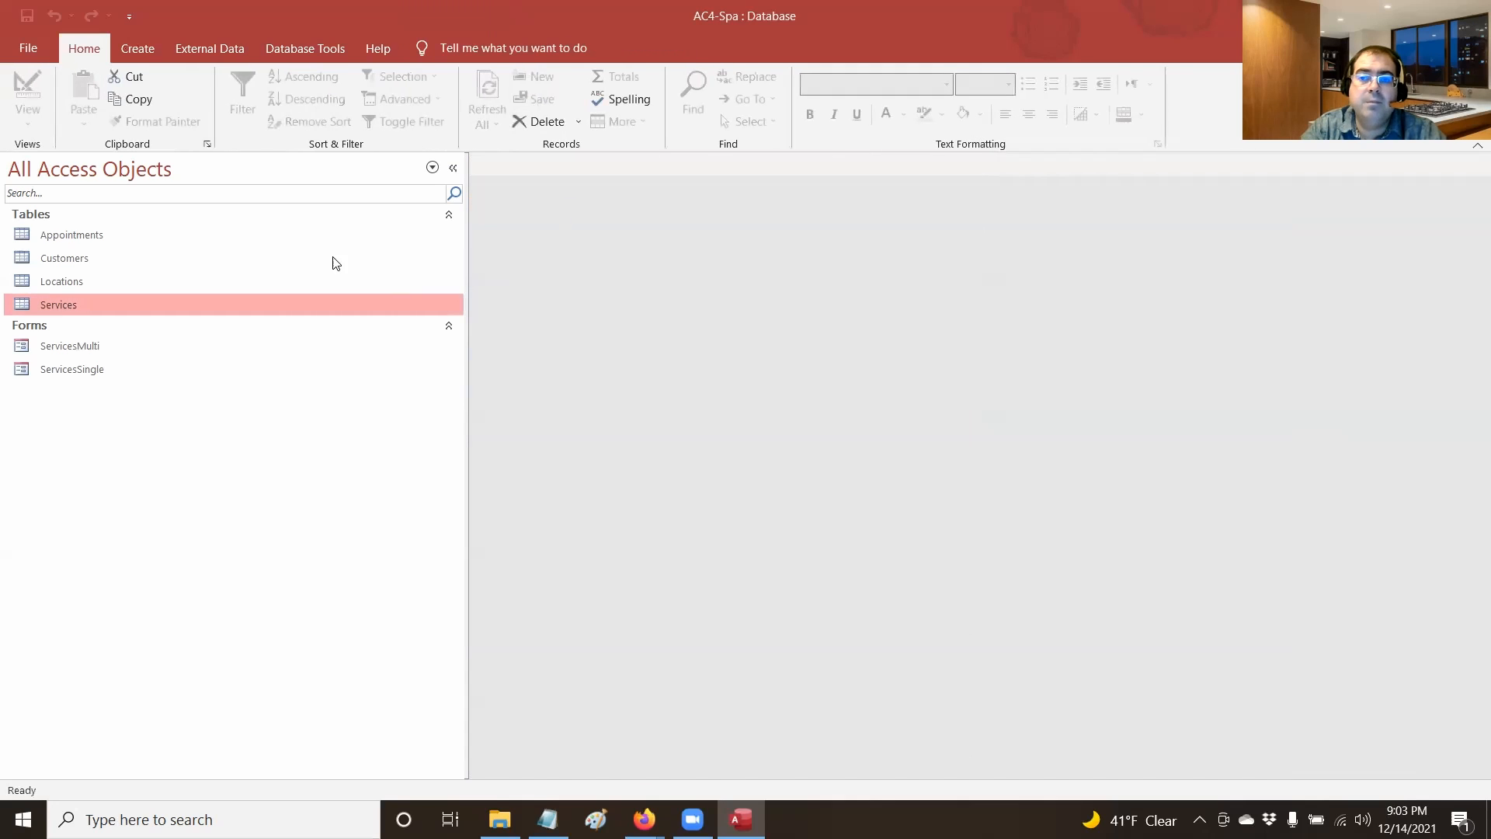
Delete the ServicesMulti form from the database
left_click(59, 353)
right_click(59, 355)
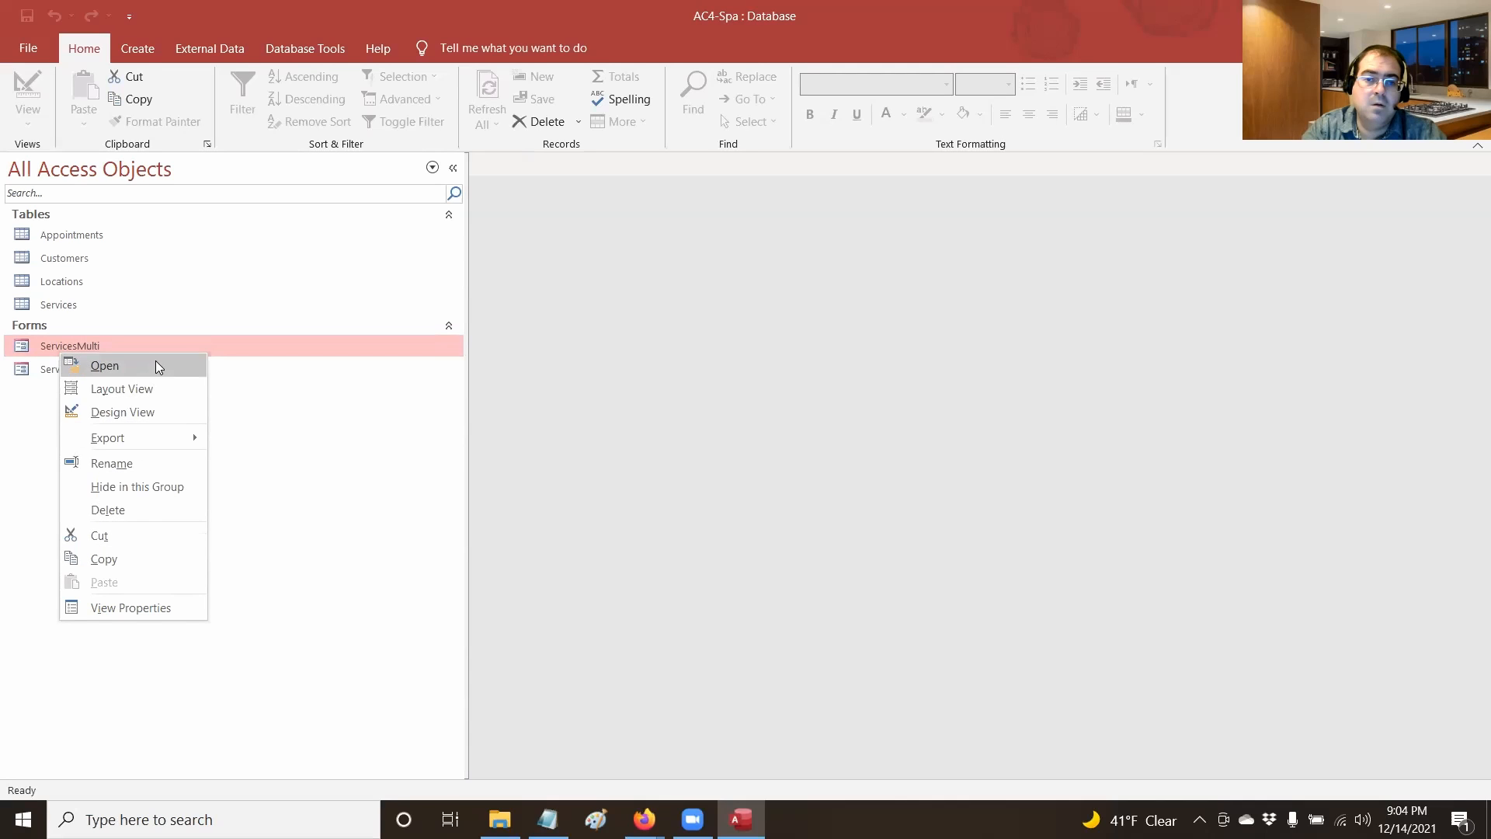
left_click(60, 347)
key("Delete")
key("Return")
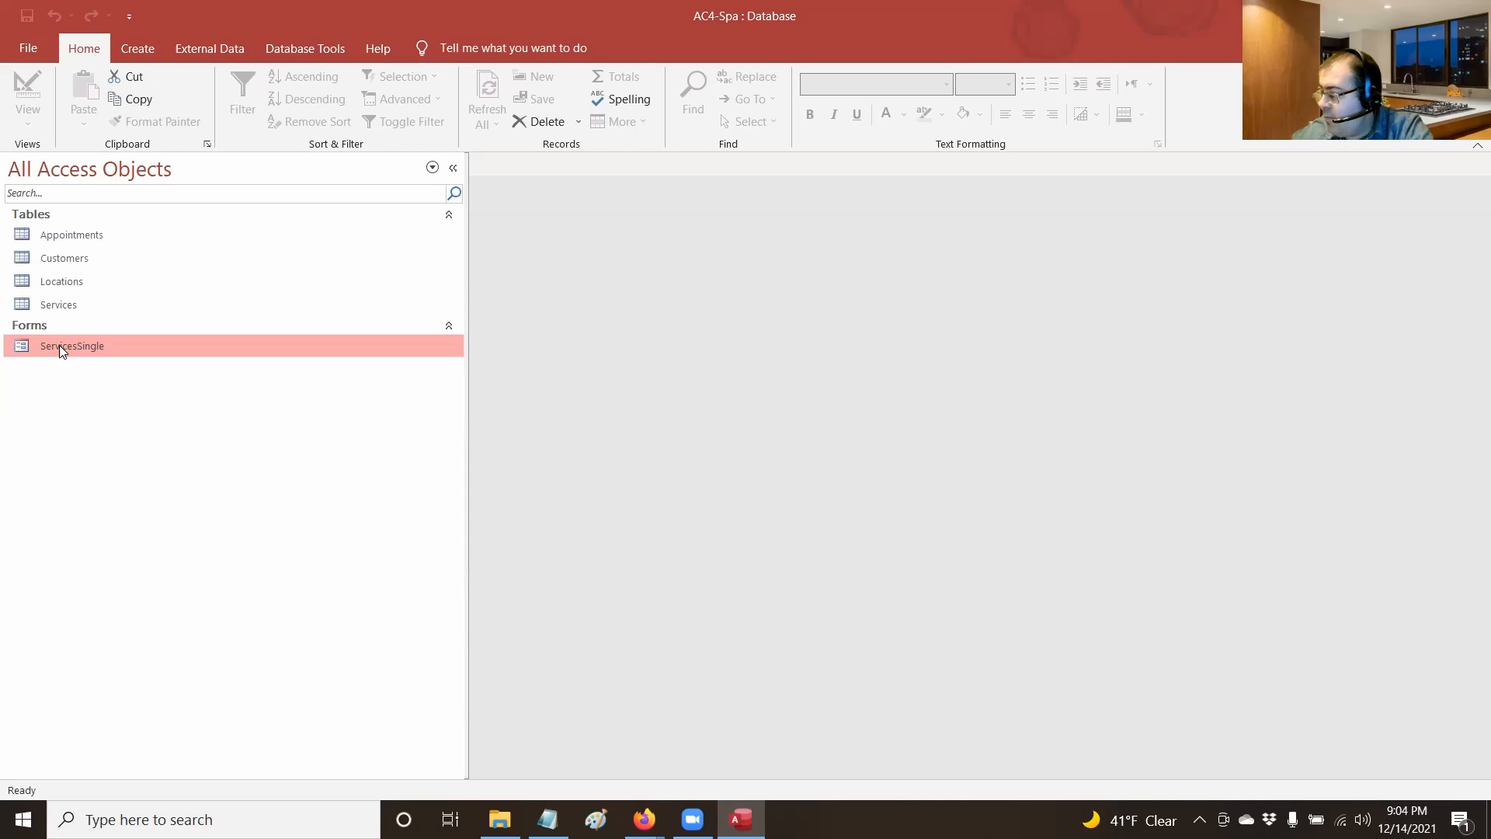
Create a Multiple Items form based on the ServicesSingle form
left_click(134, 50)
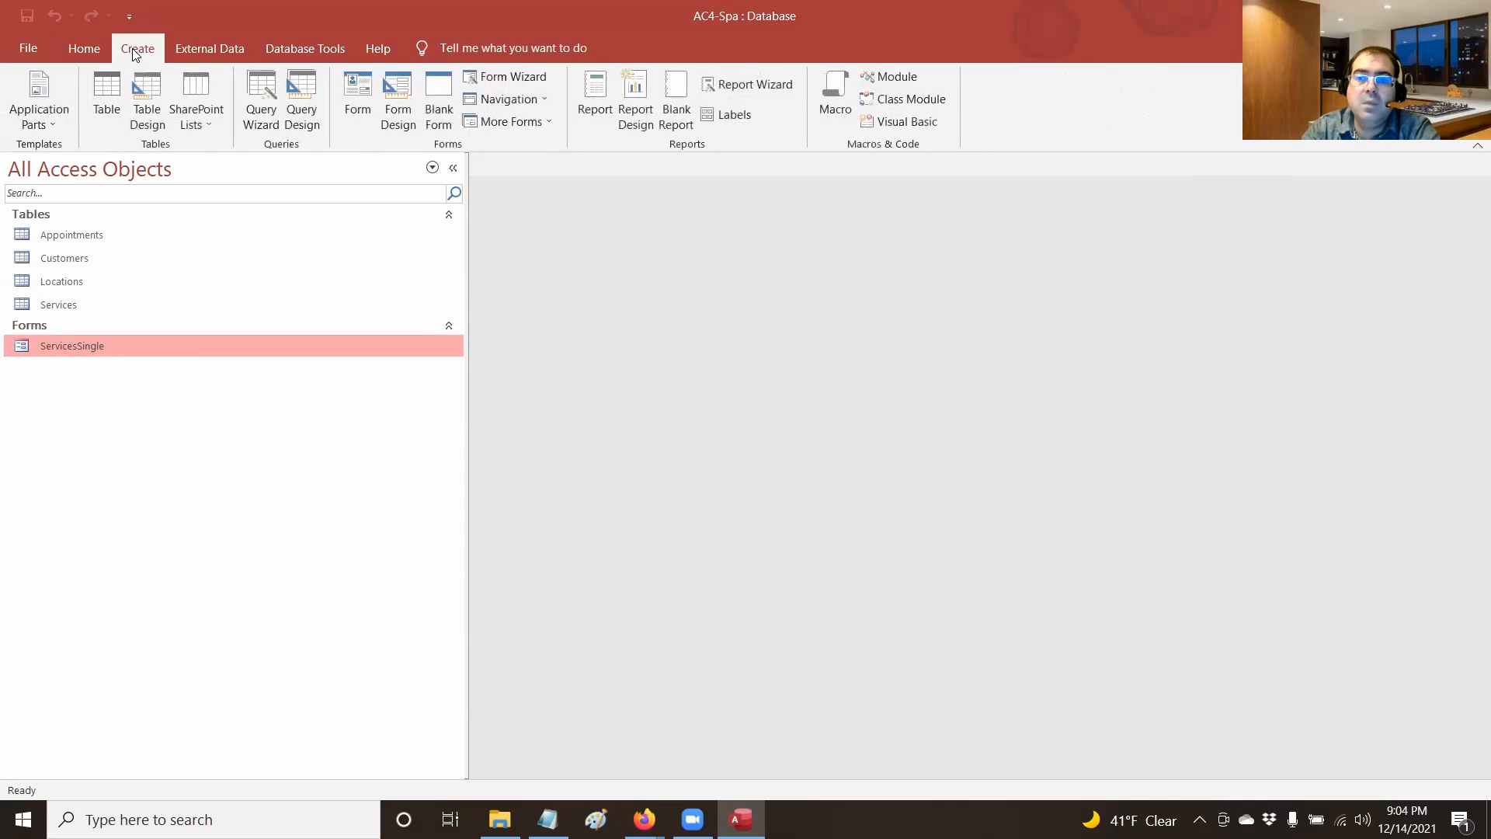
left_click(515, 128)
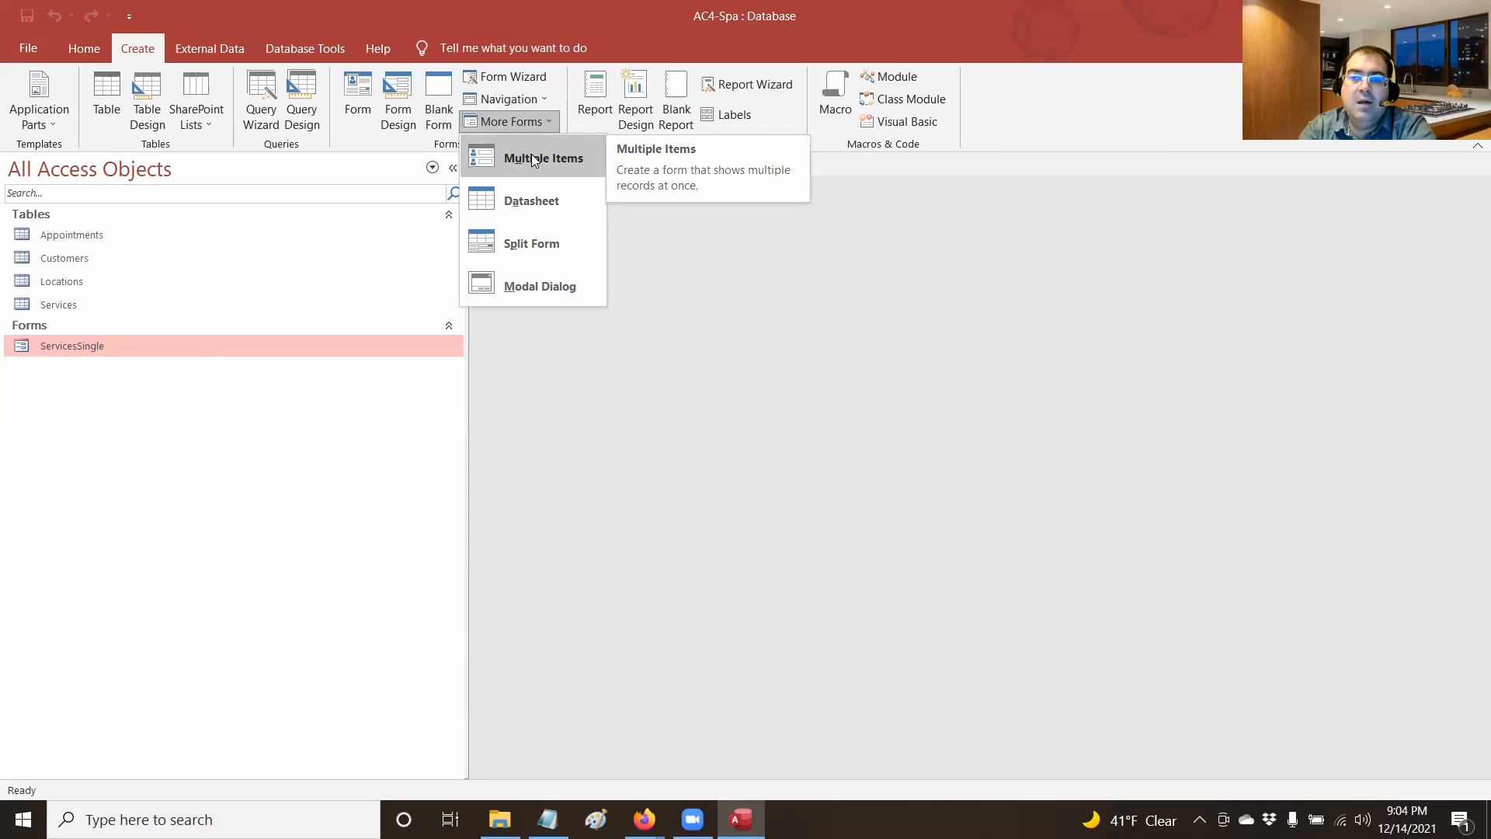
left_click(533, 160)
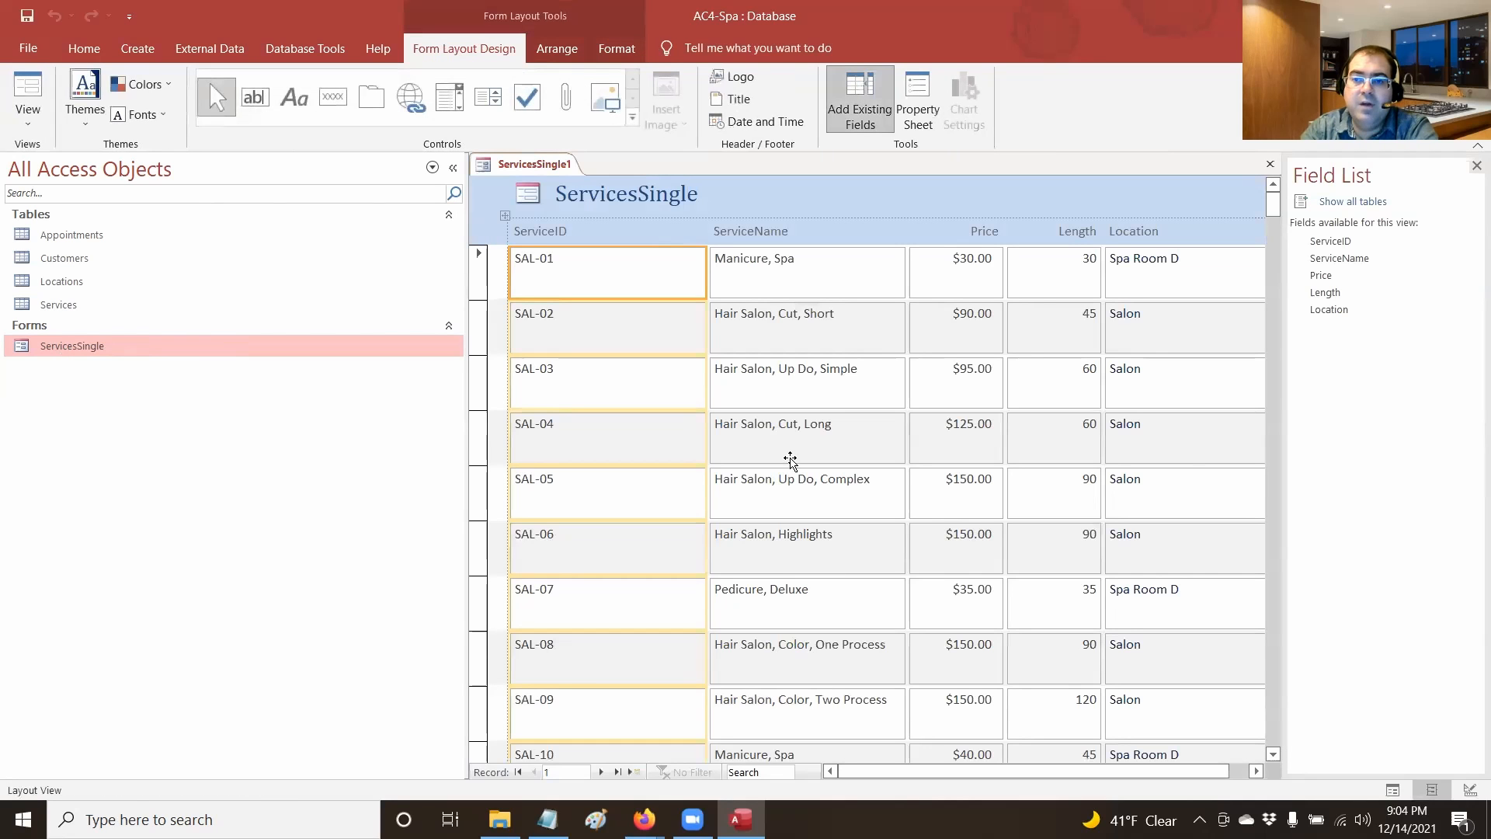
scroll(790, 462, "down", 1)
scroll(710, 379, "up", 1)
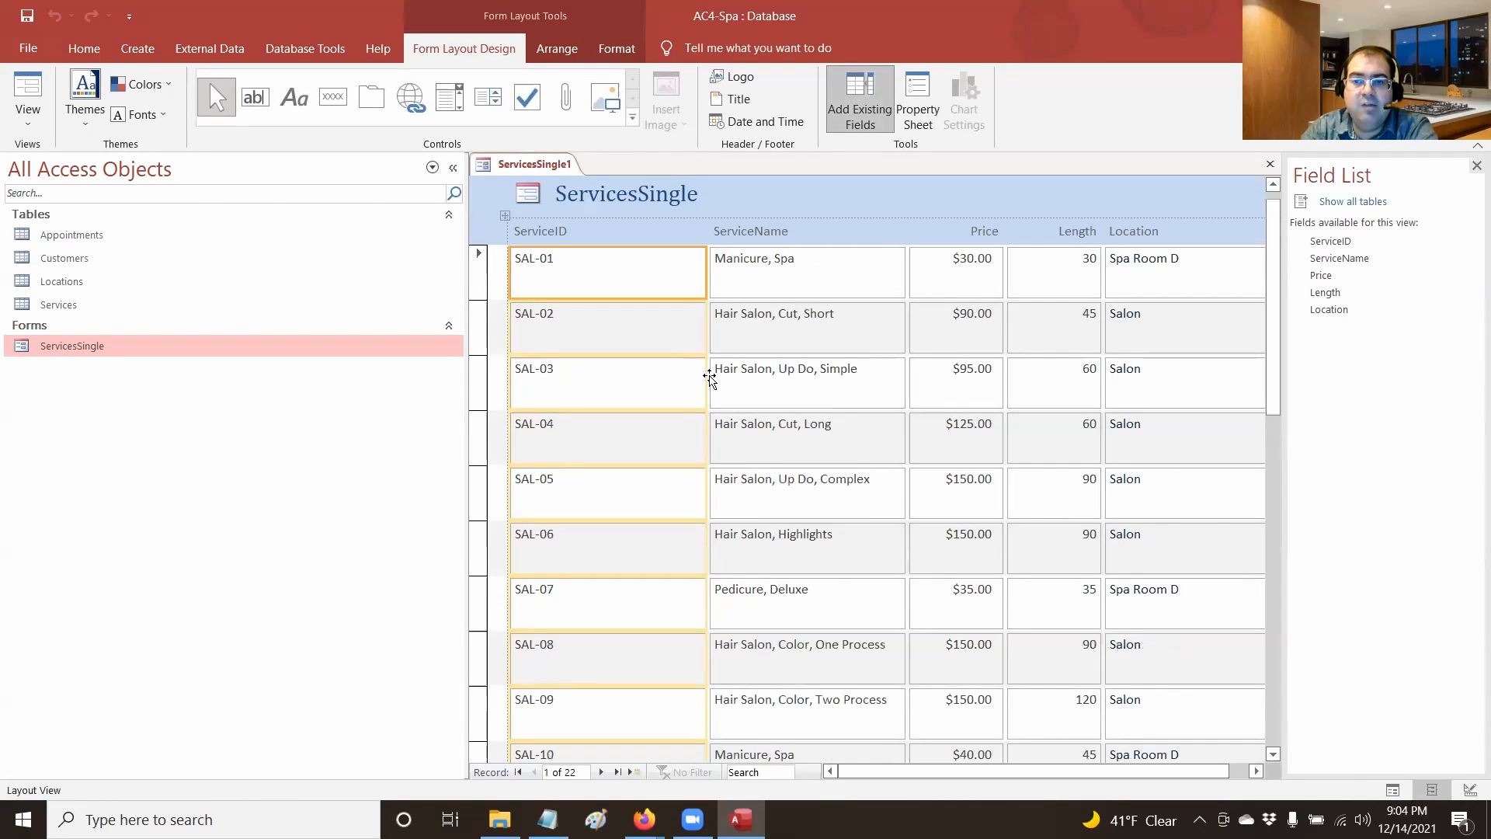
Save the multiple items form as ServicesMulti and close it
right_click(524, 164)
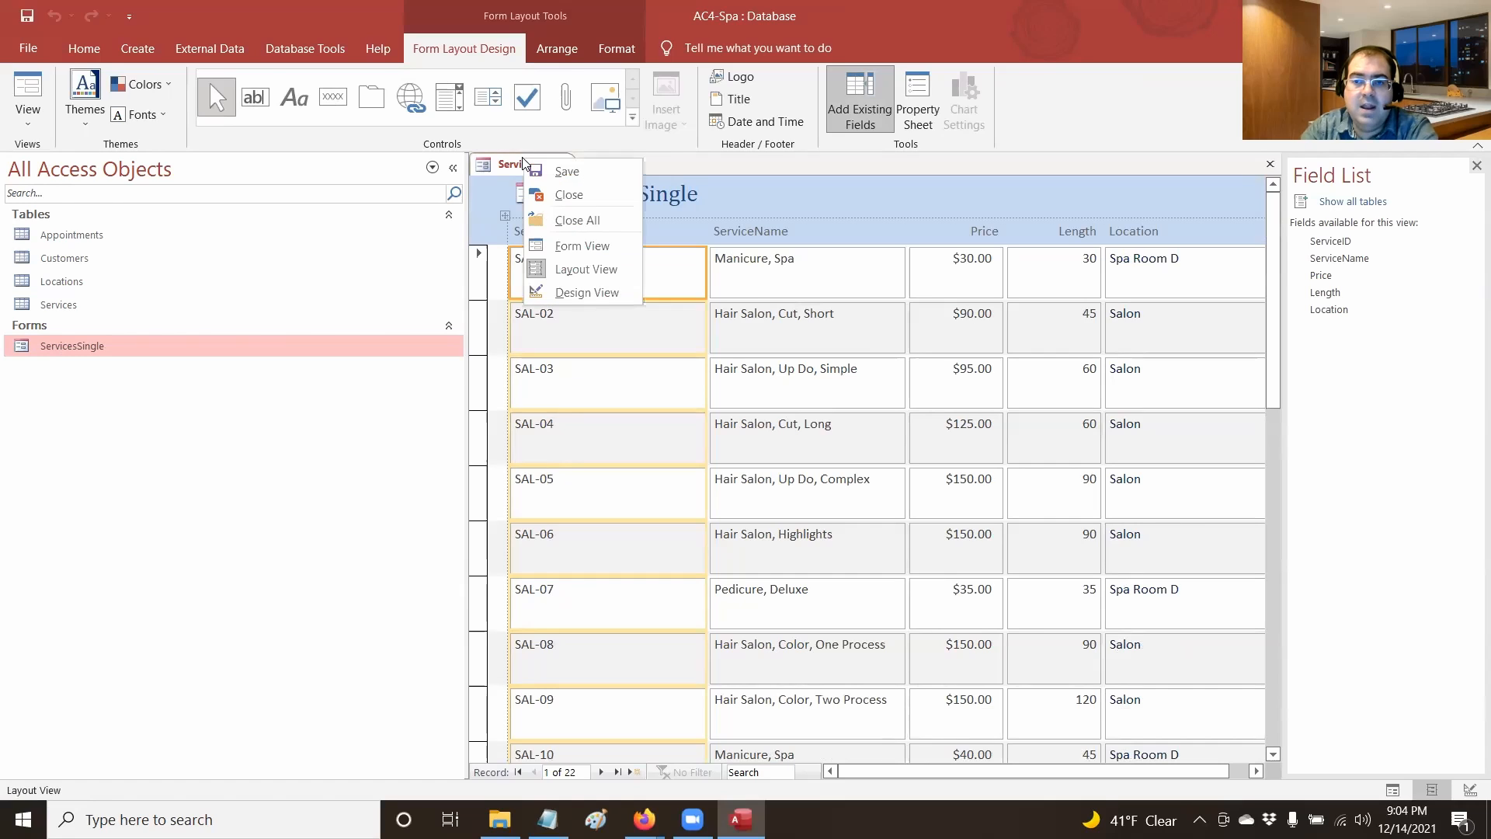
left_click(561, 171)
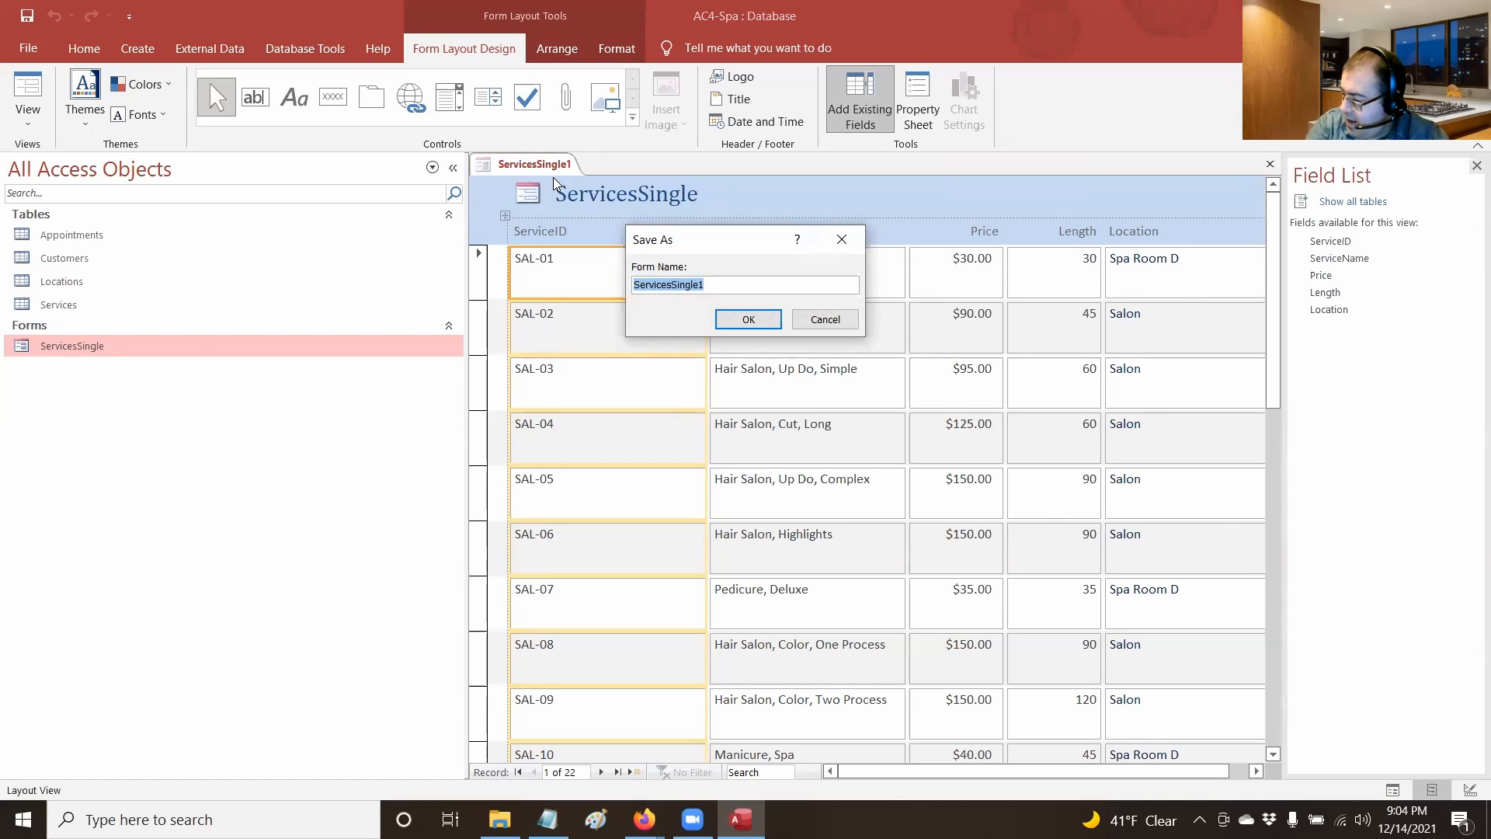
type("Ser")
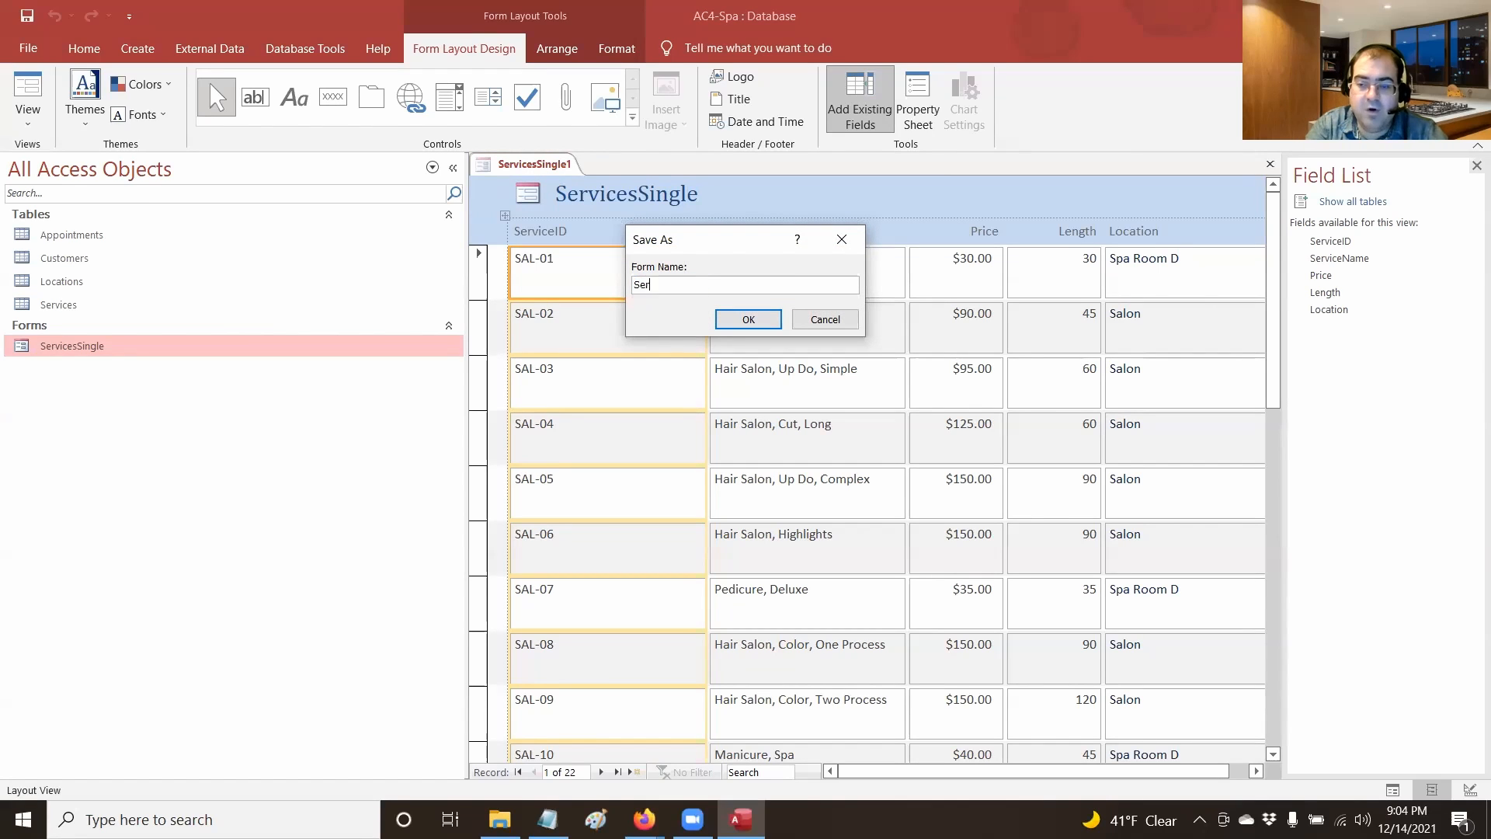
type("vicesMulti")
key("Return")
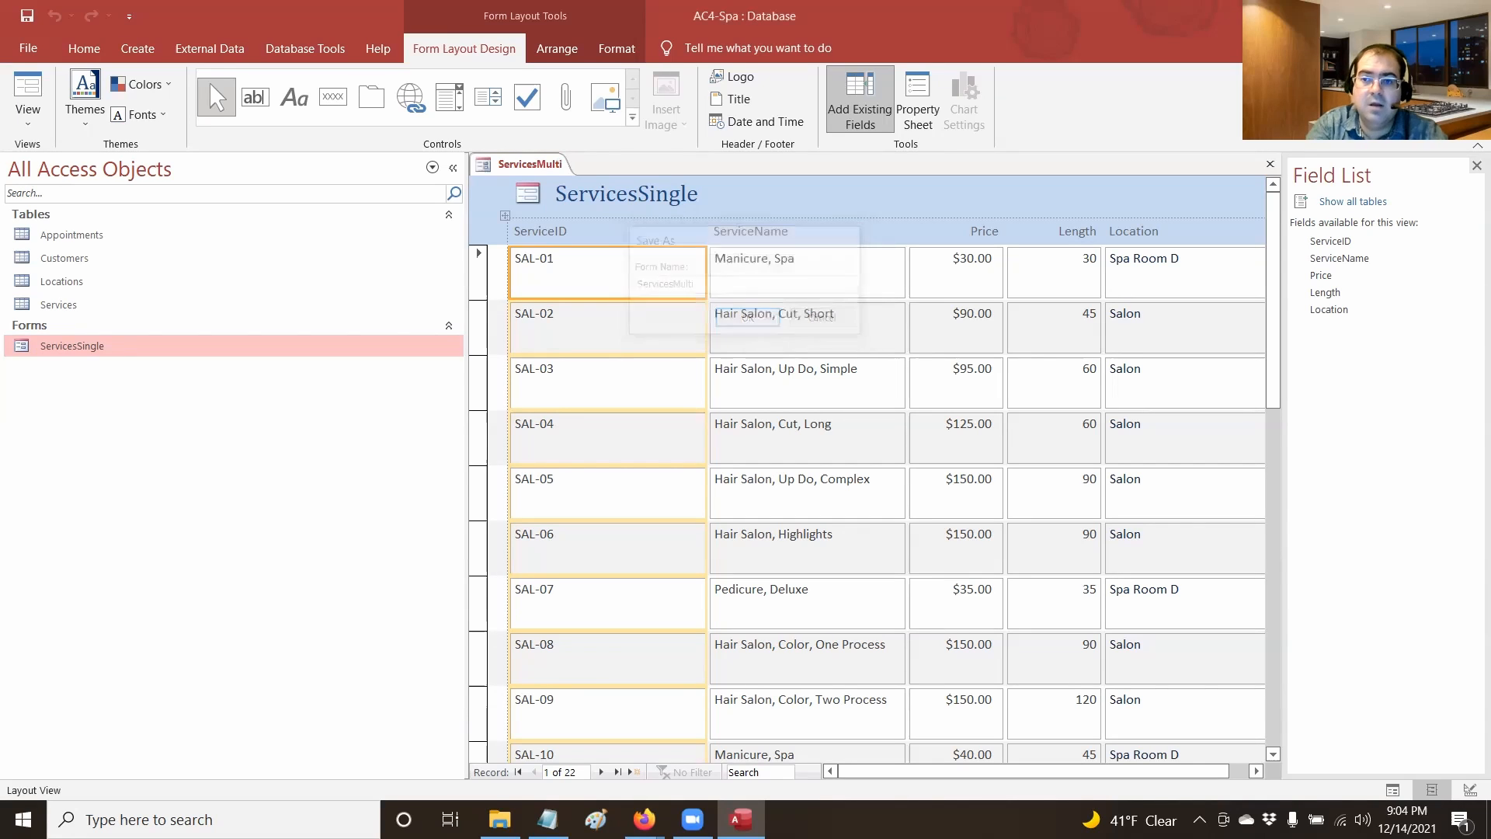
right_click(528, 172)
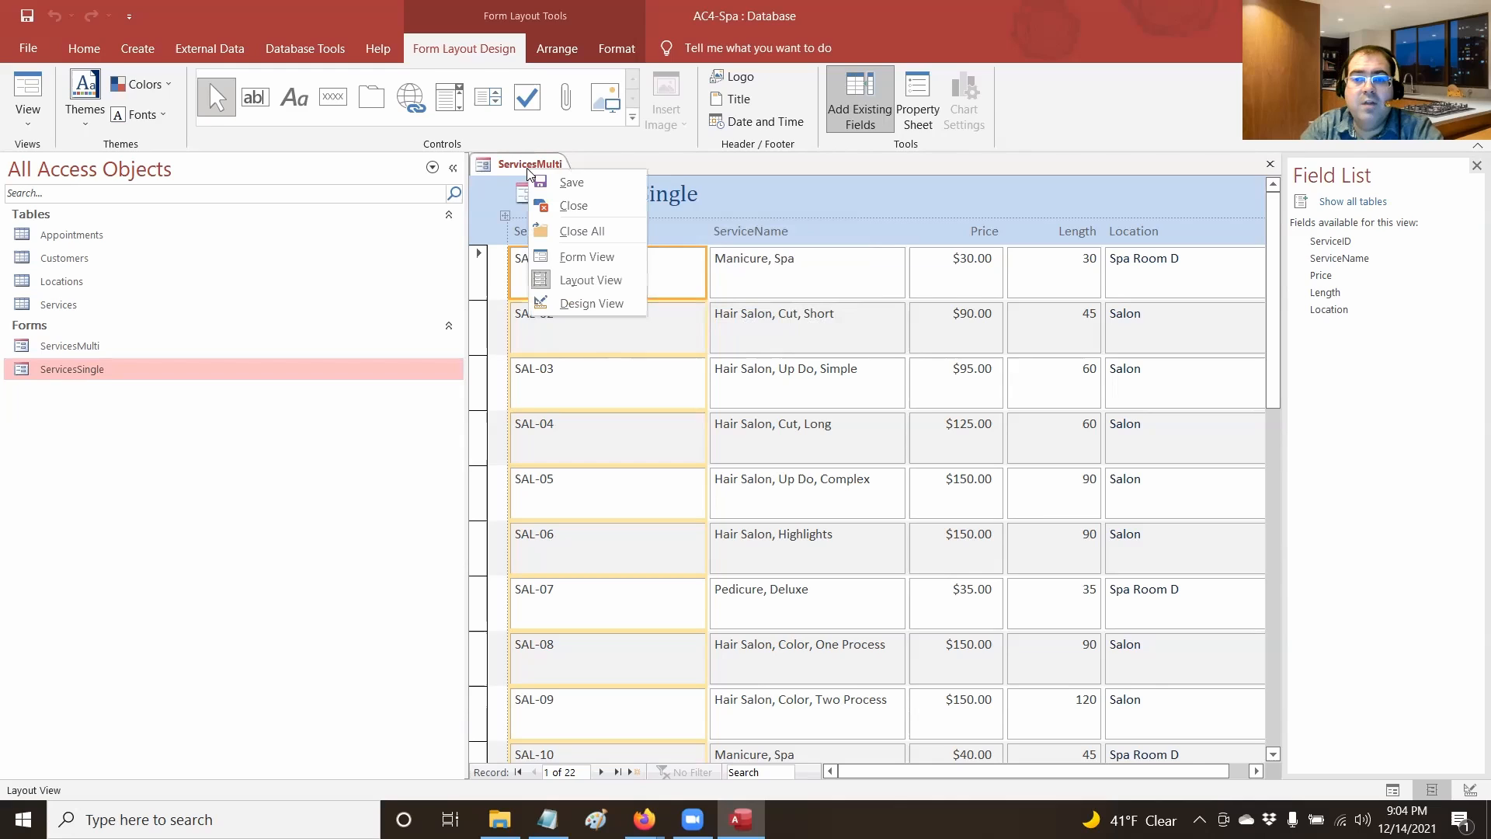
left_click(551, 203)
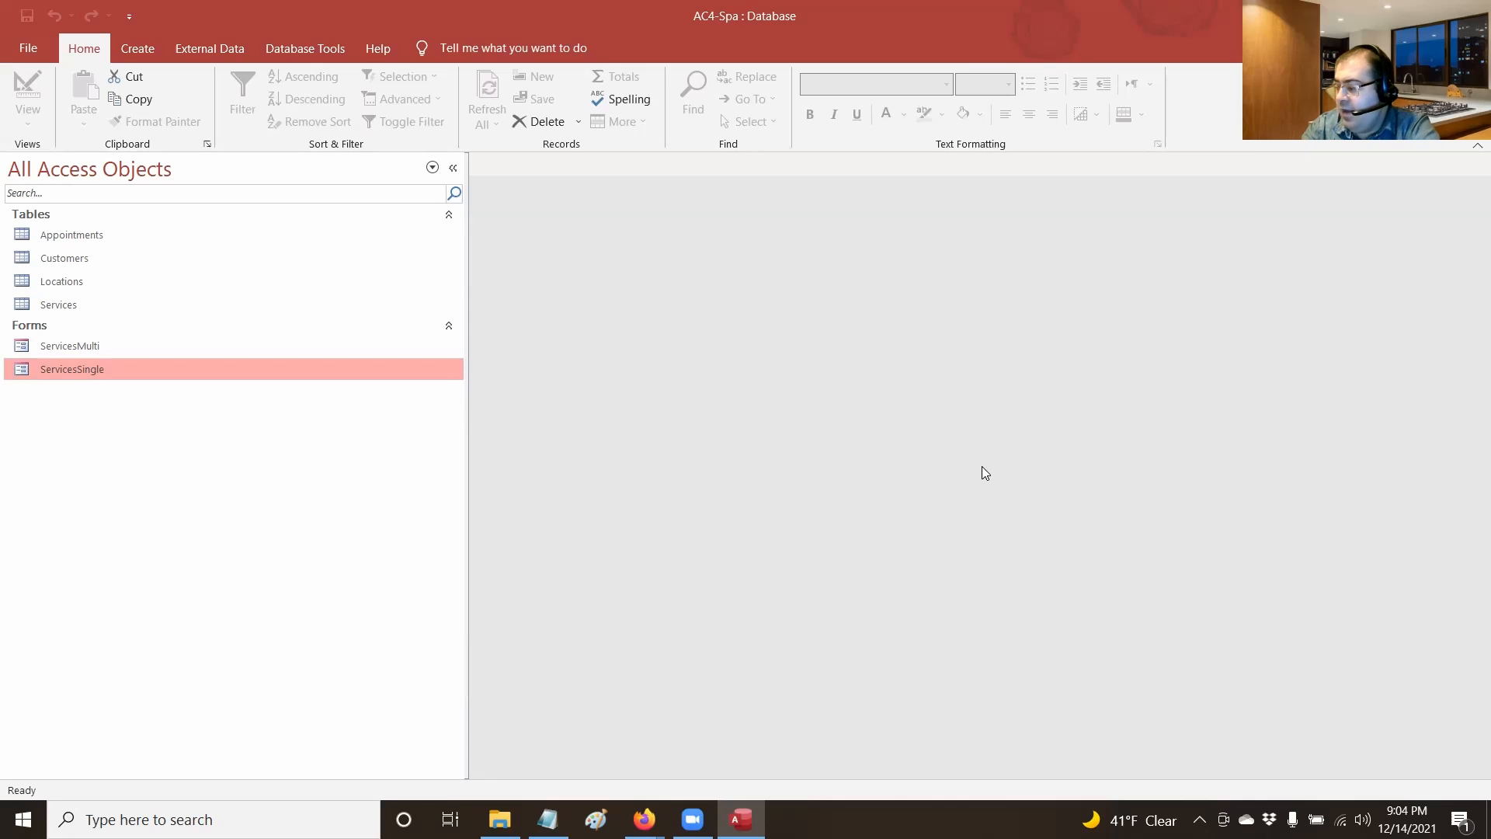
Create a Split Form based on the Services table and select the SAL-02 and SAL-03 records in turn in its datasheet
left_click(163, 316)
left_click(123, 320)
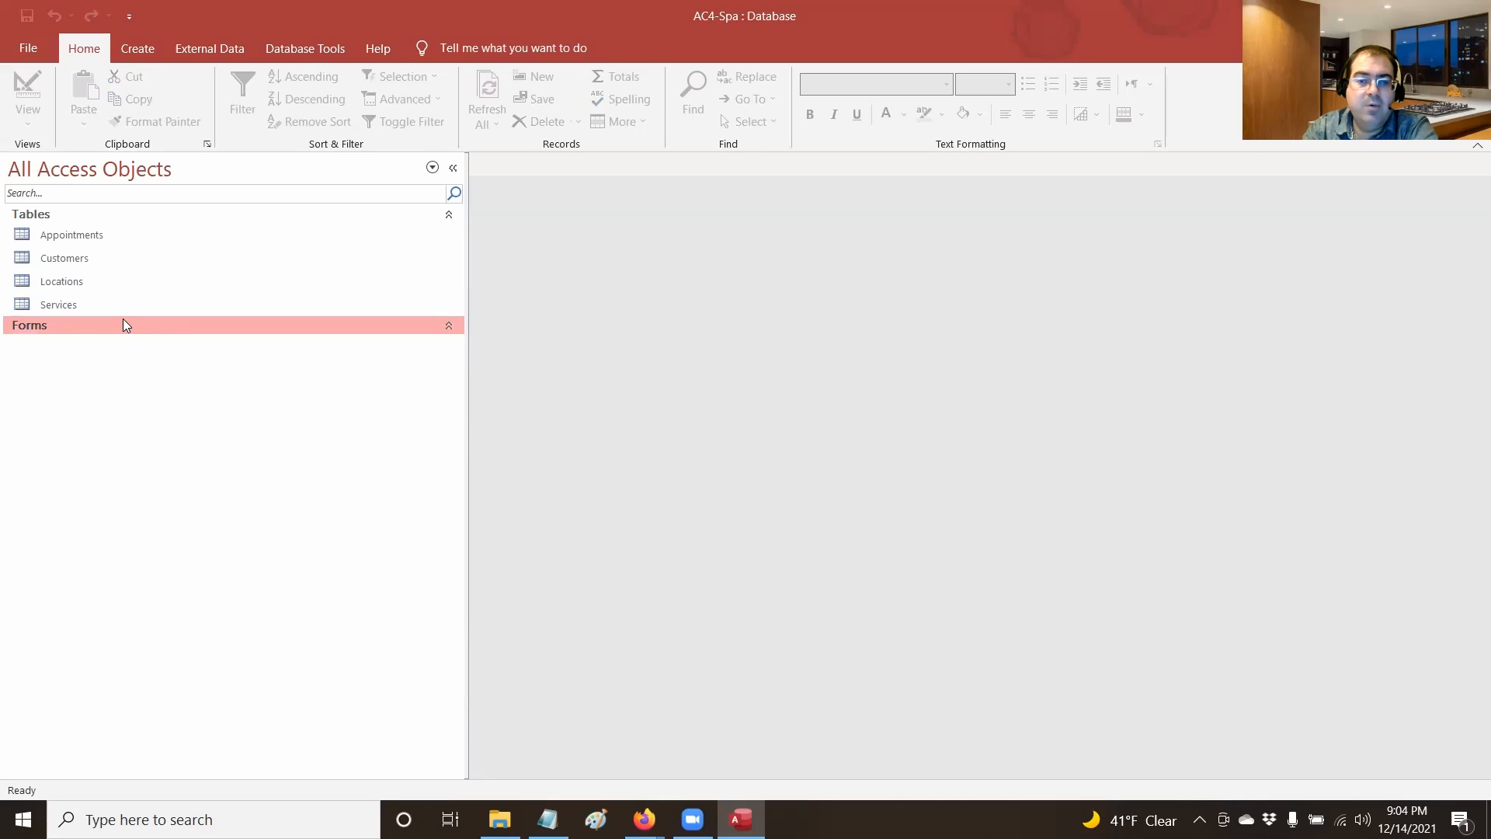
left_click(85, 306)
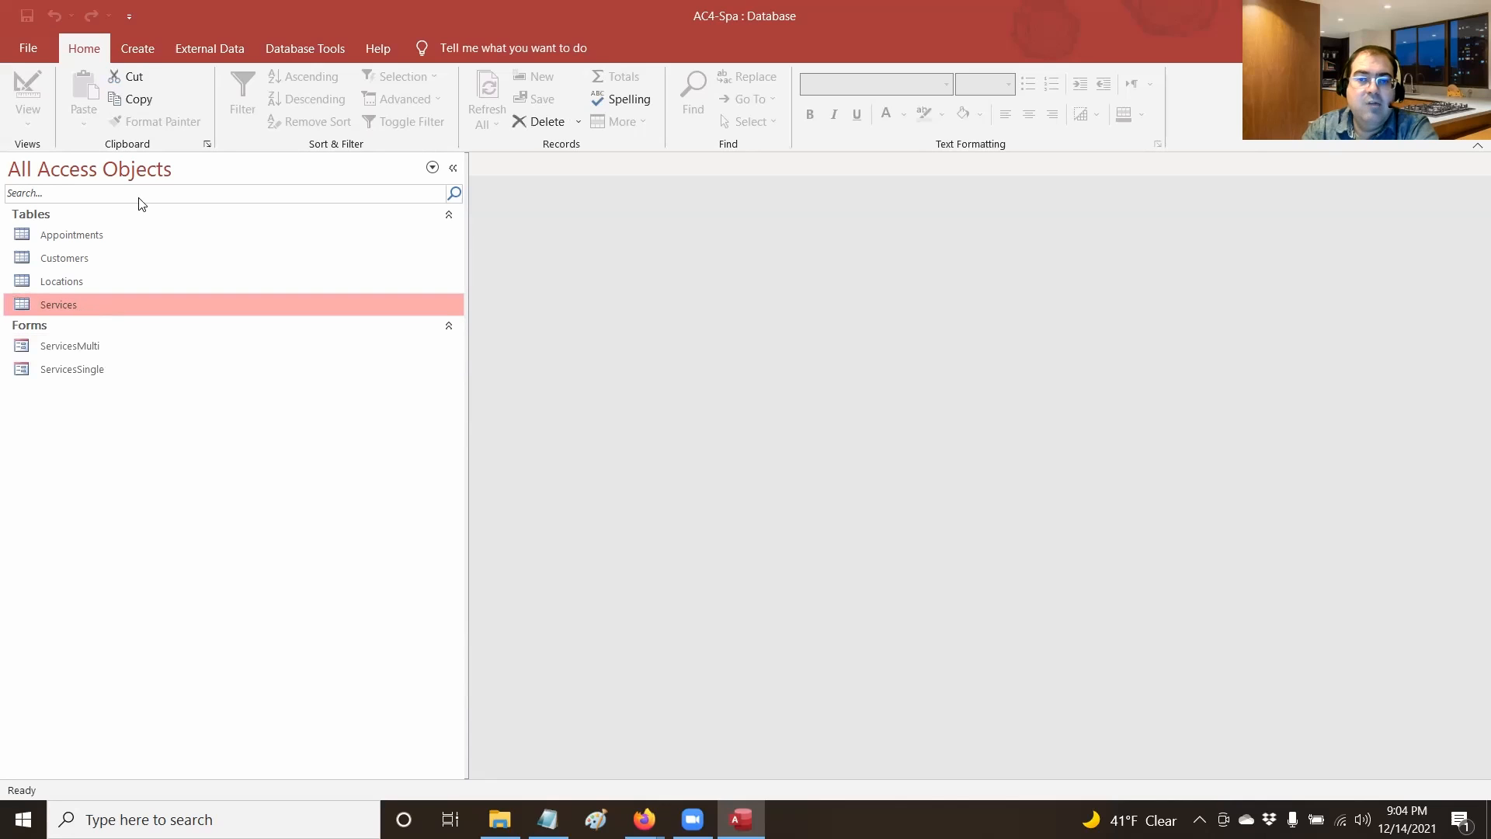
left_click(151, 58)
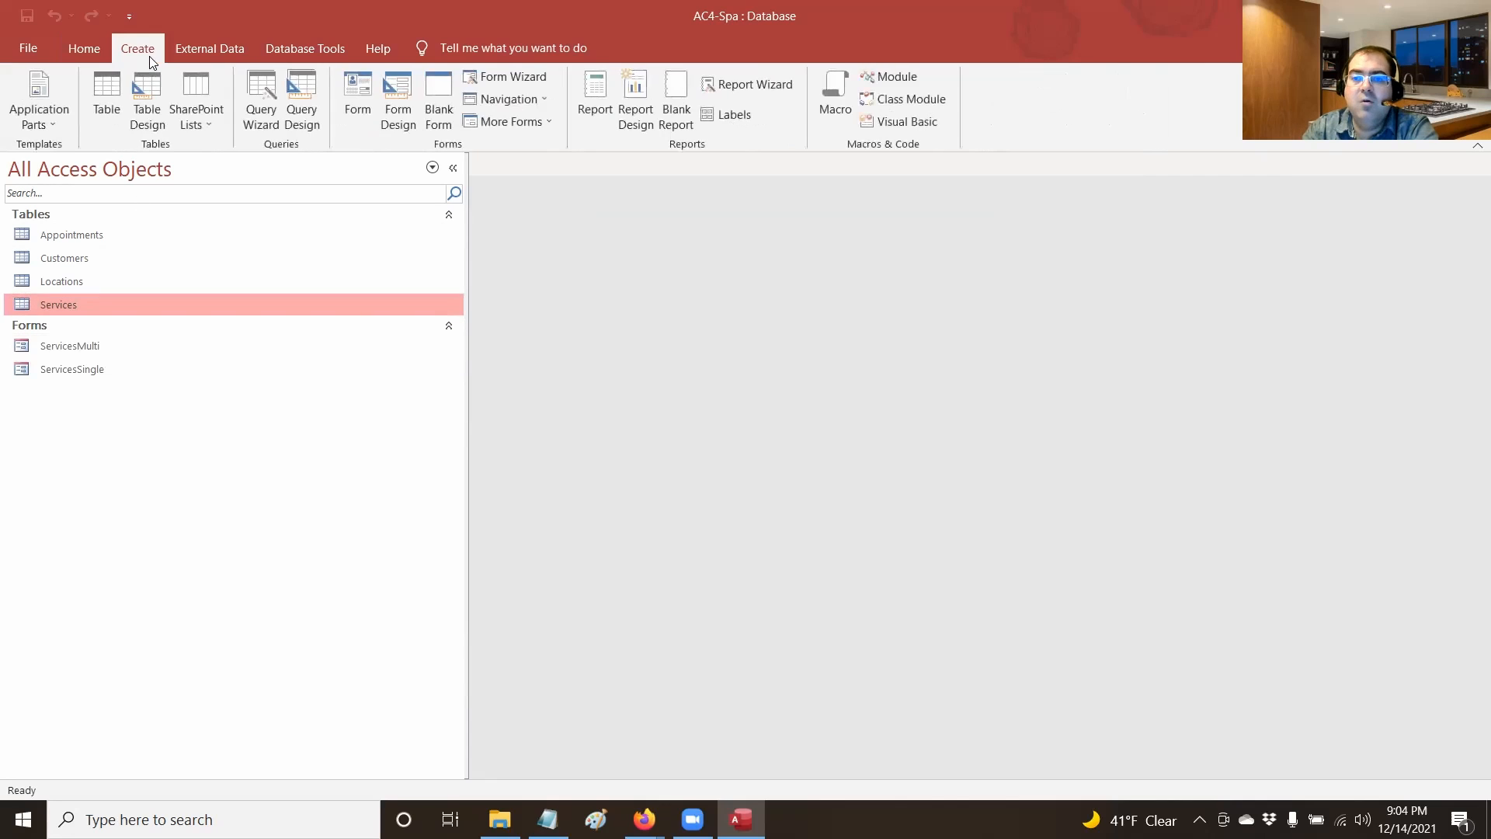
left_click(546, 130)
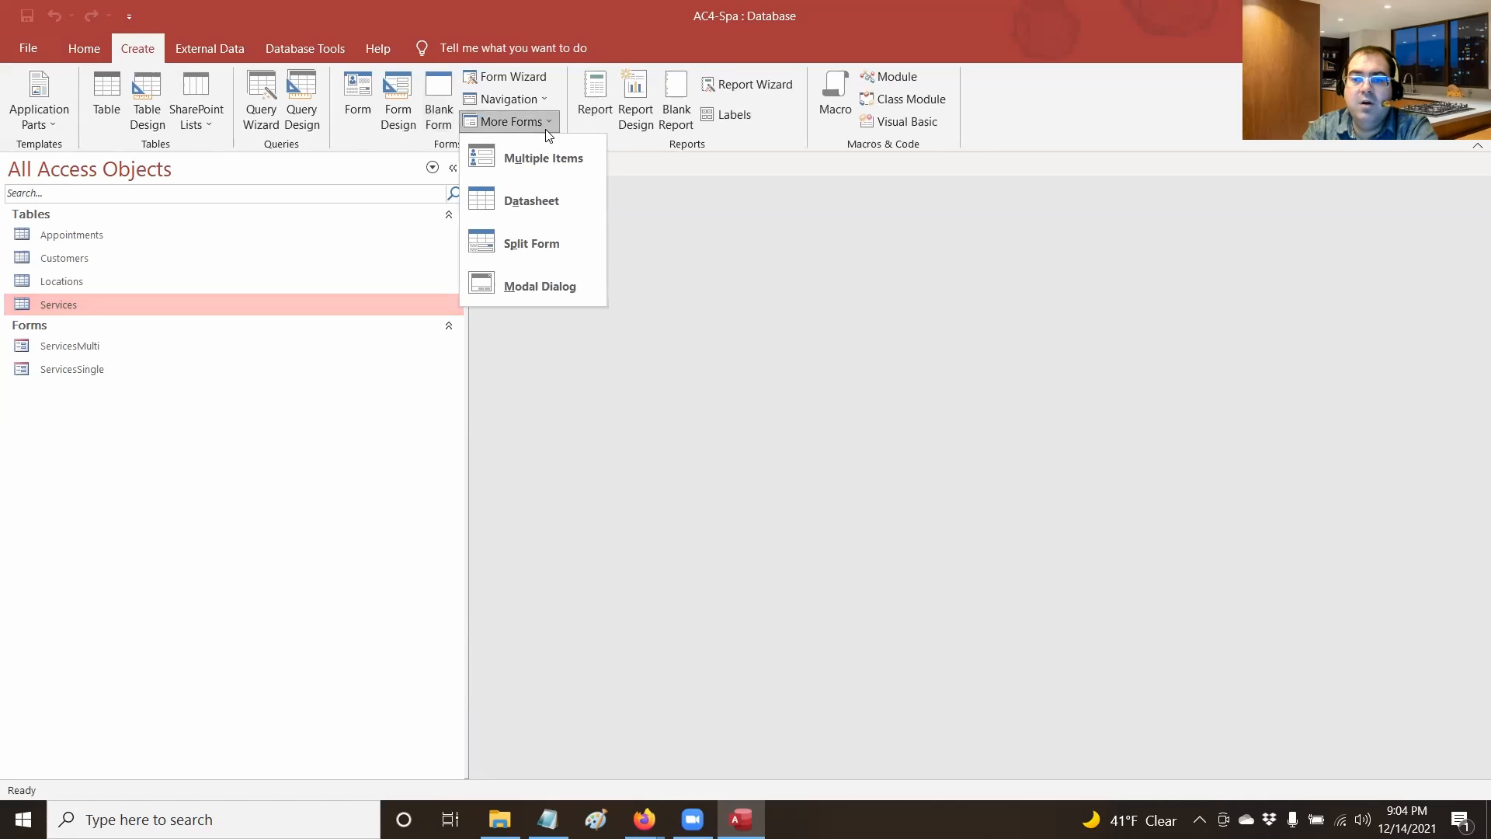
left_click(551, 245)
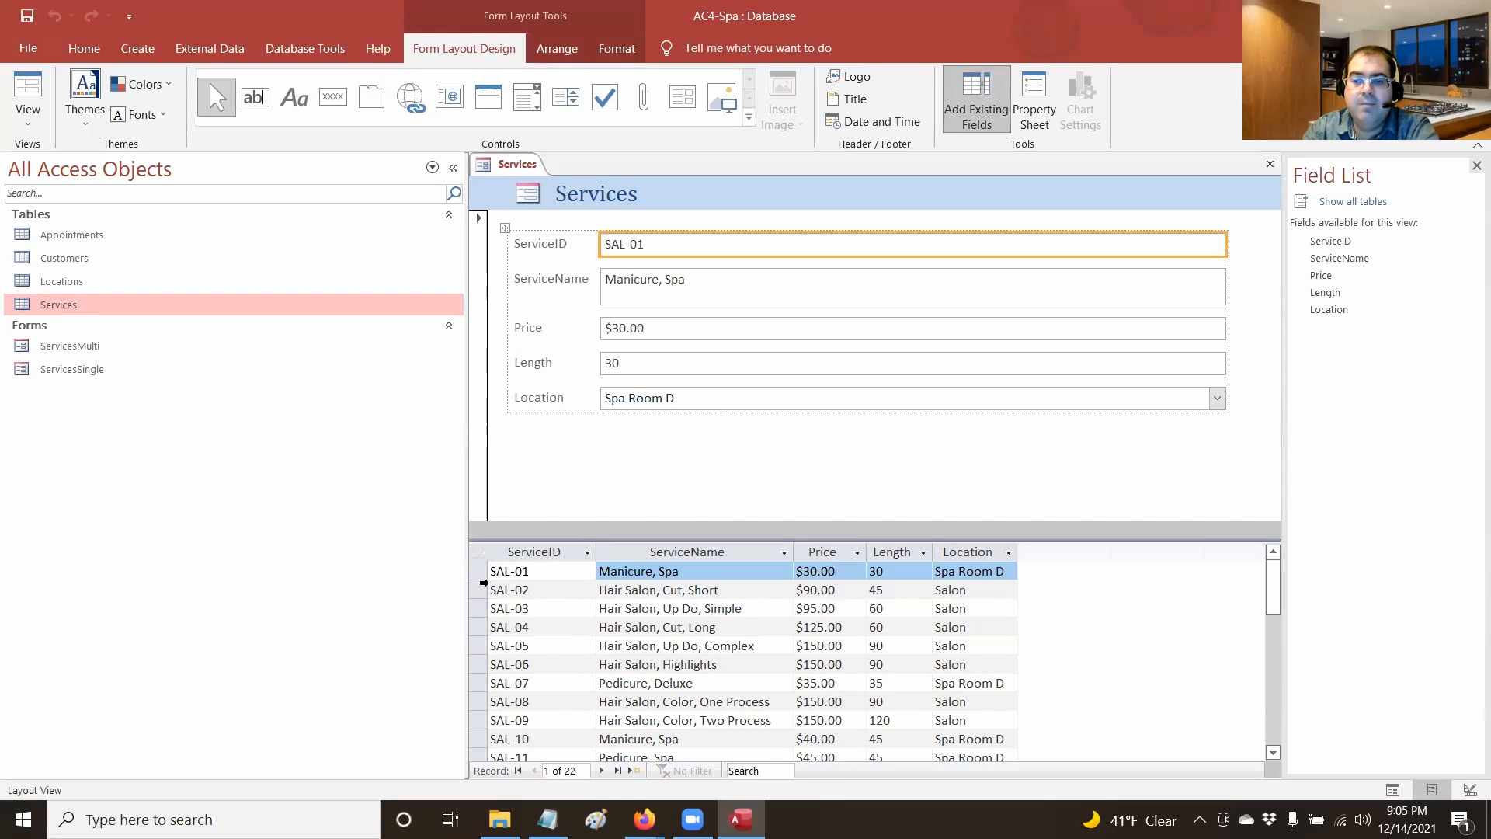
left_click(481, 589)
left_click(478, 614)
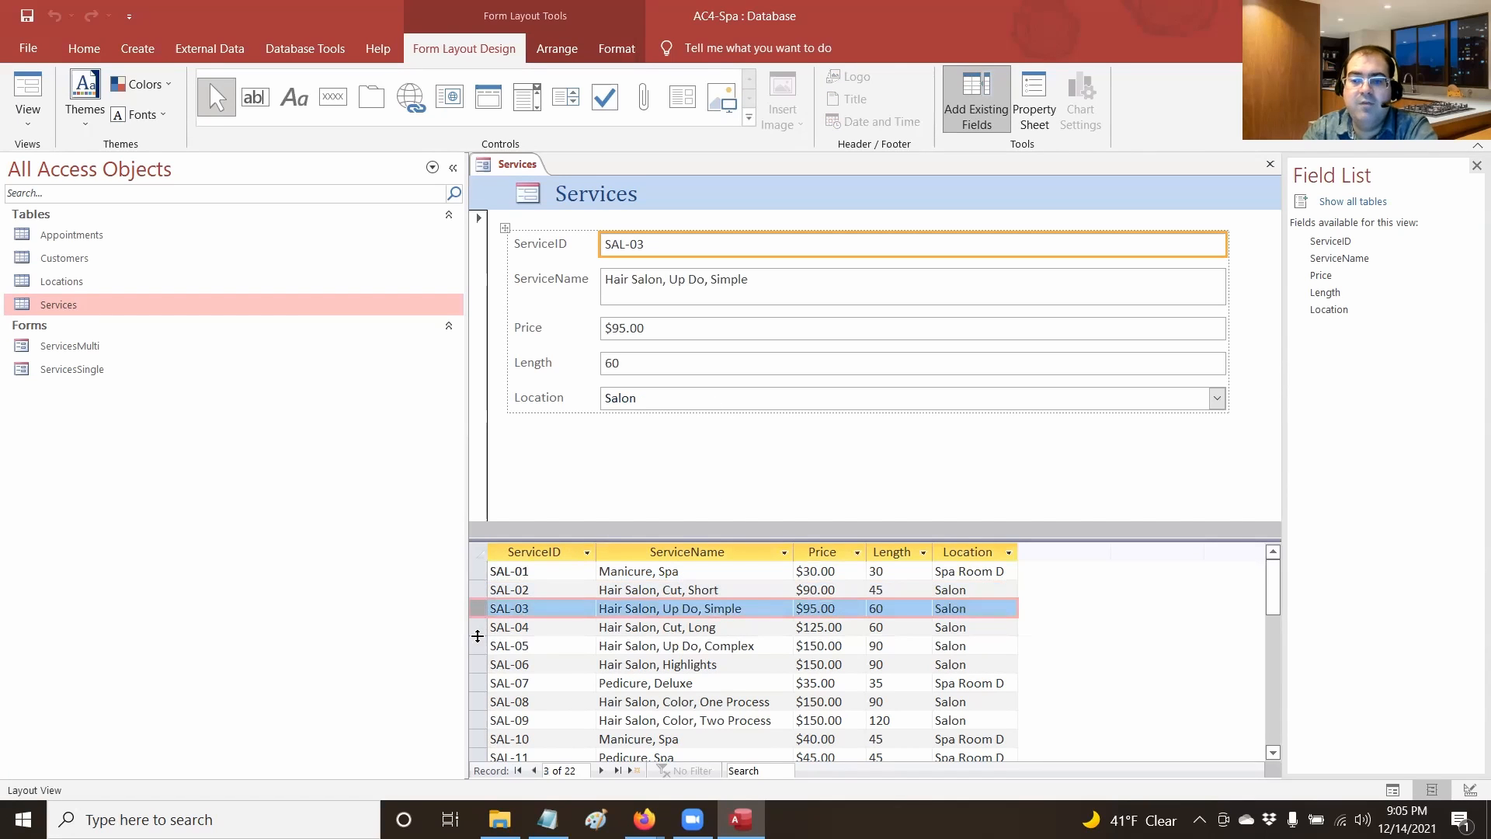
Select the SAL-04 record in the split form's datasheet and save the form as ServicesSplit
left_click(479, 627)
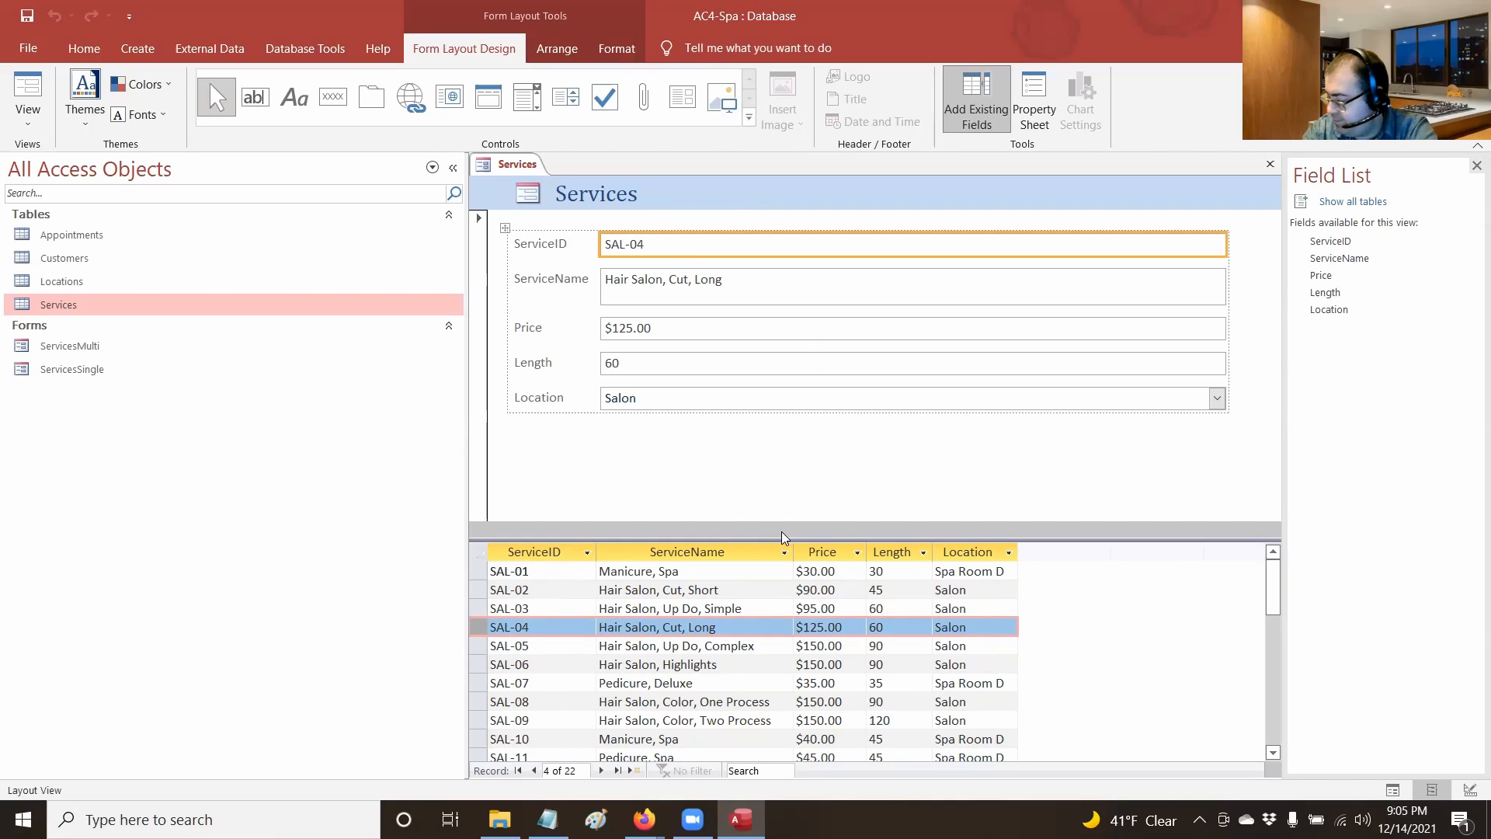
right_click(522, 163)
left_click(541, 172)
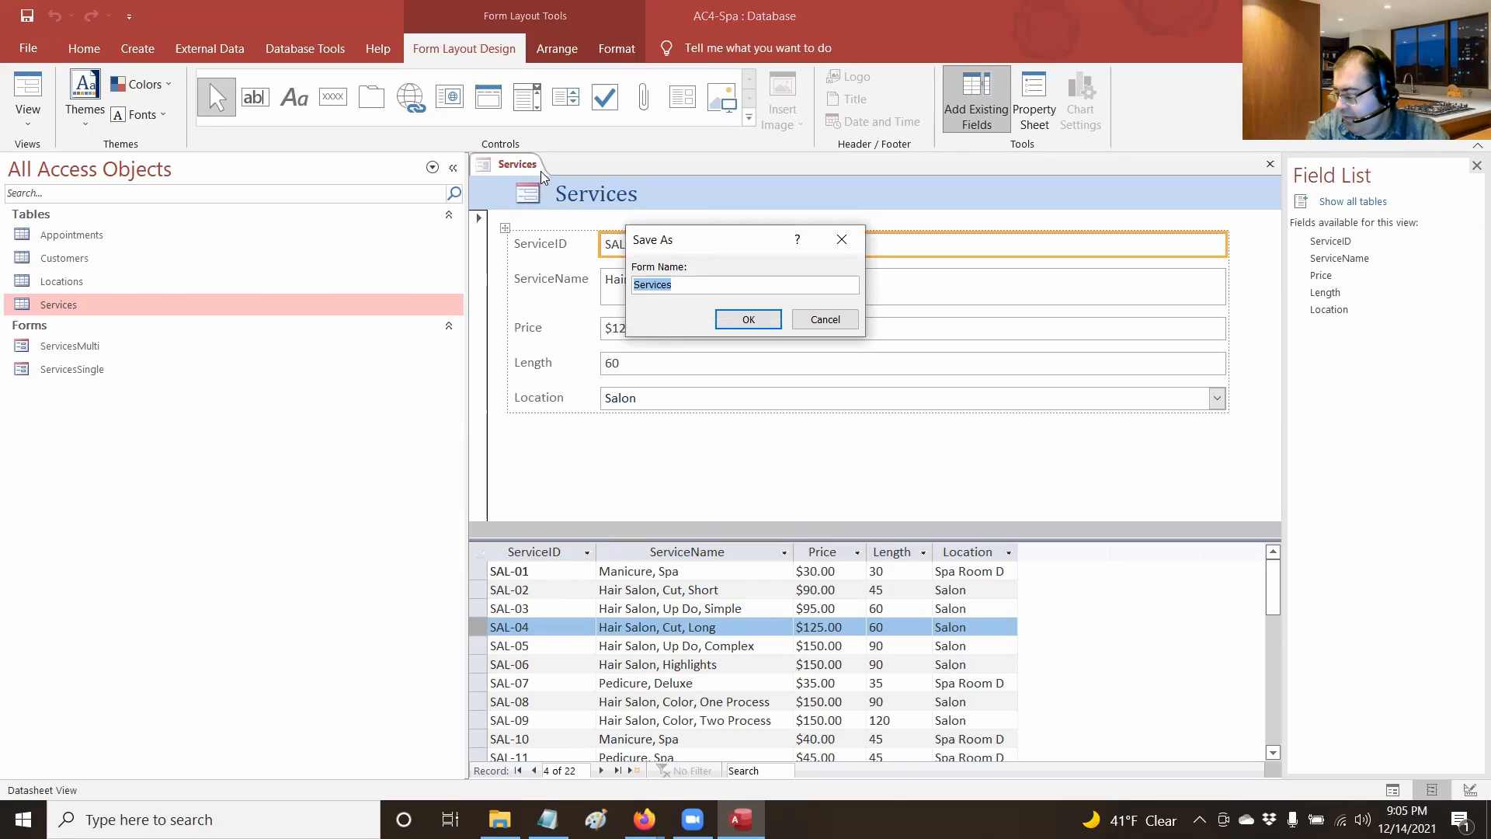
type("Servic")
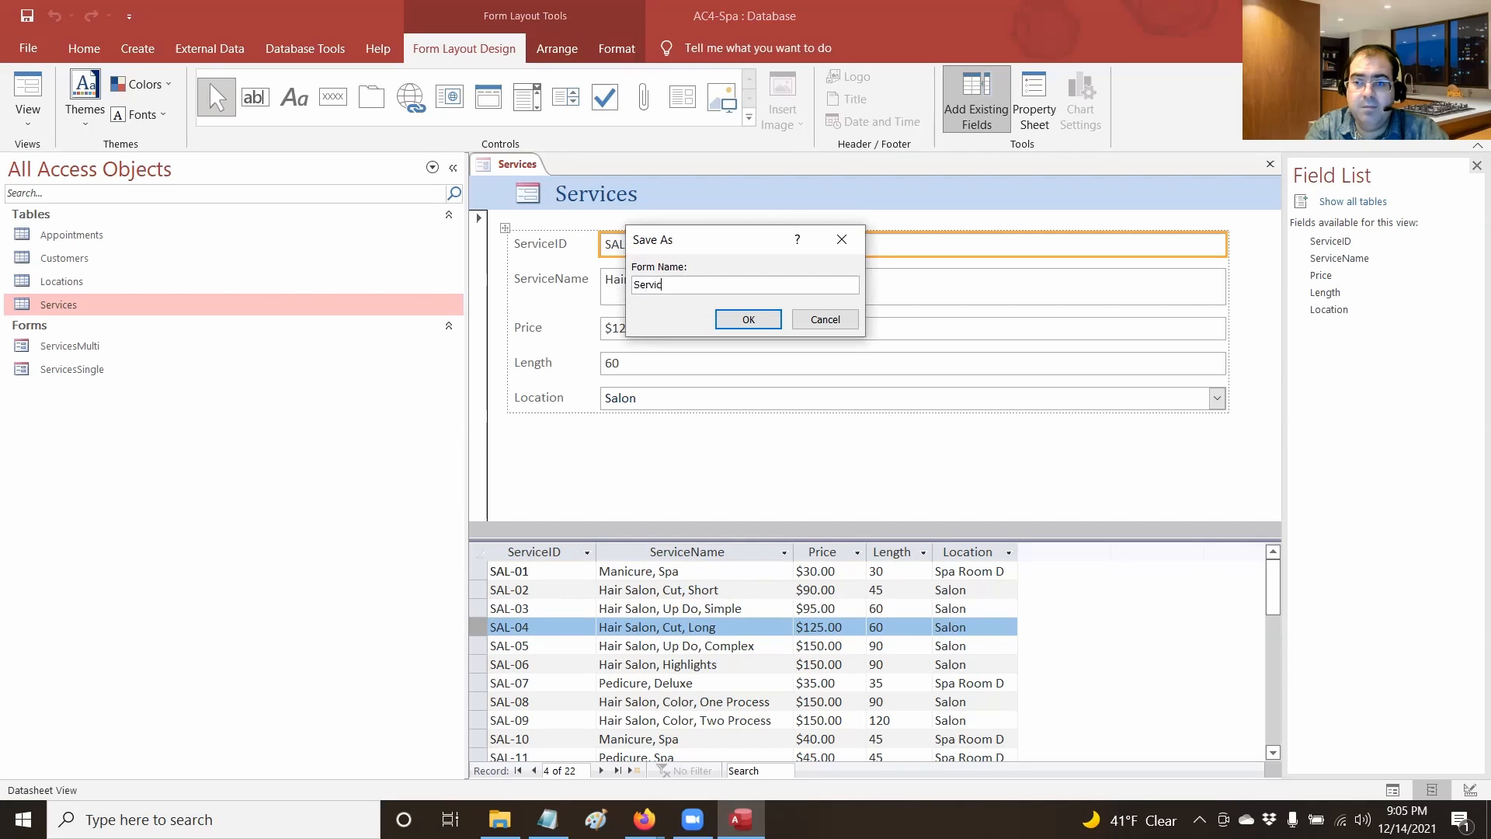
type("esSlip")
key("BackSpace")
key("BackSpace")
type("plit")
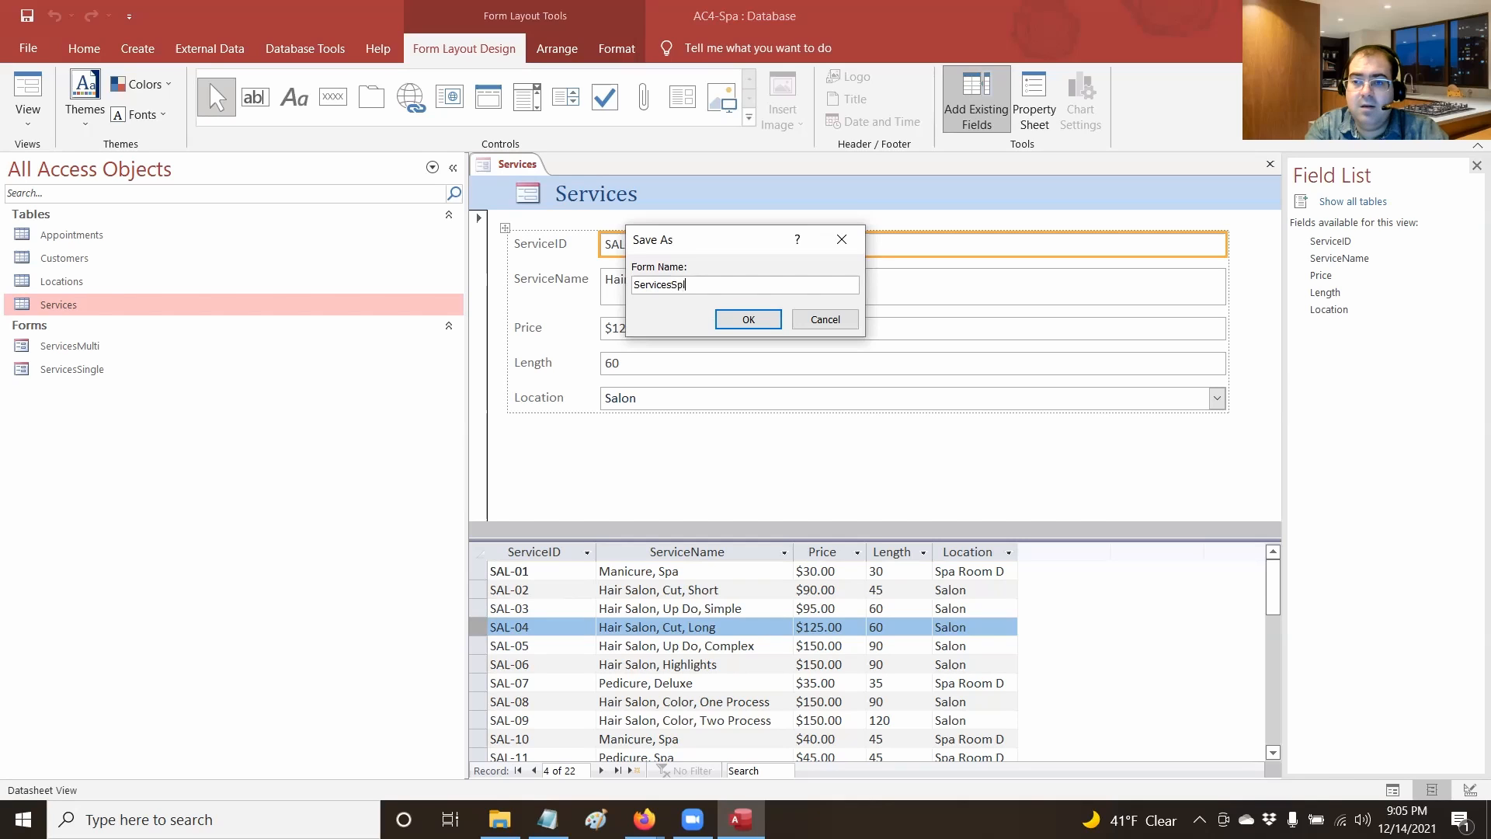
key("Return")
Save the ServicesSplit form again and close it
right_click(531, 169)
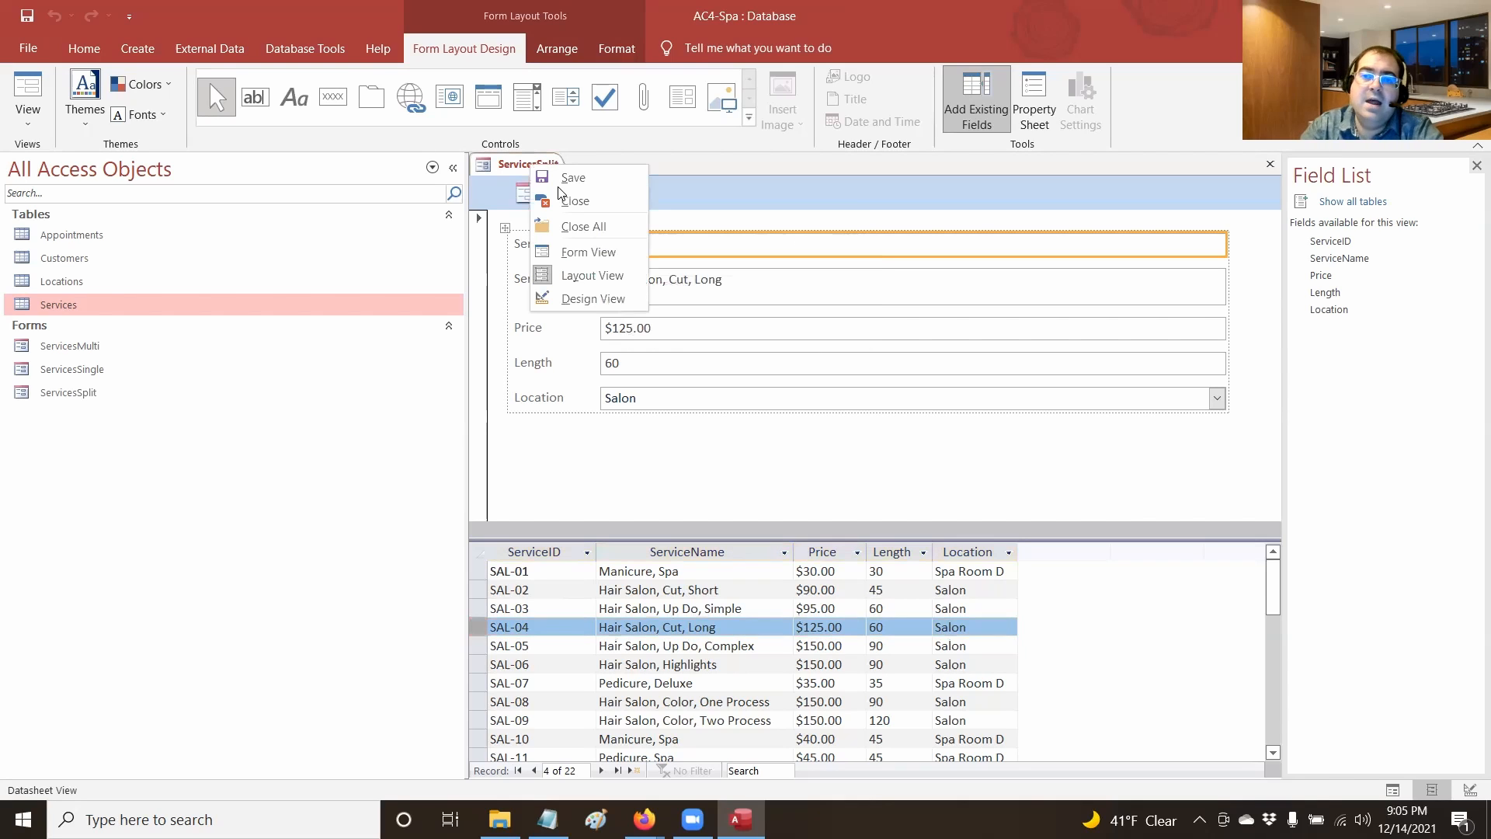
left_click(565, 178)
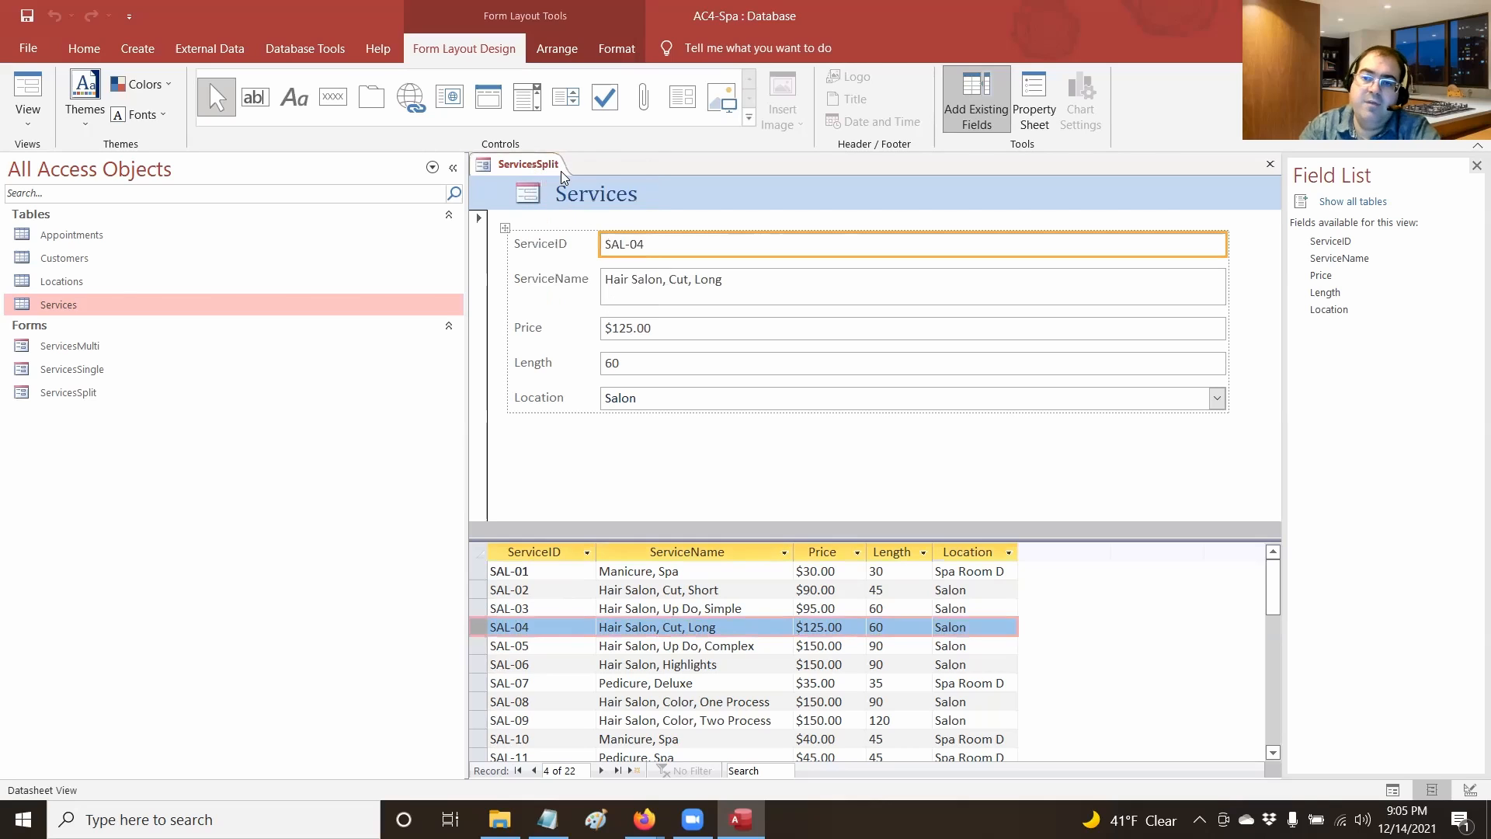
right_click(553, 167)
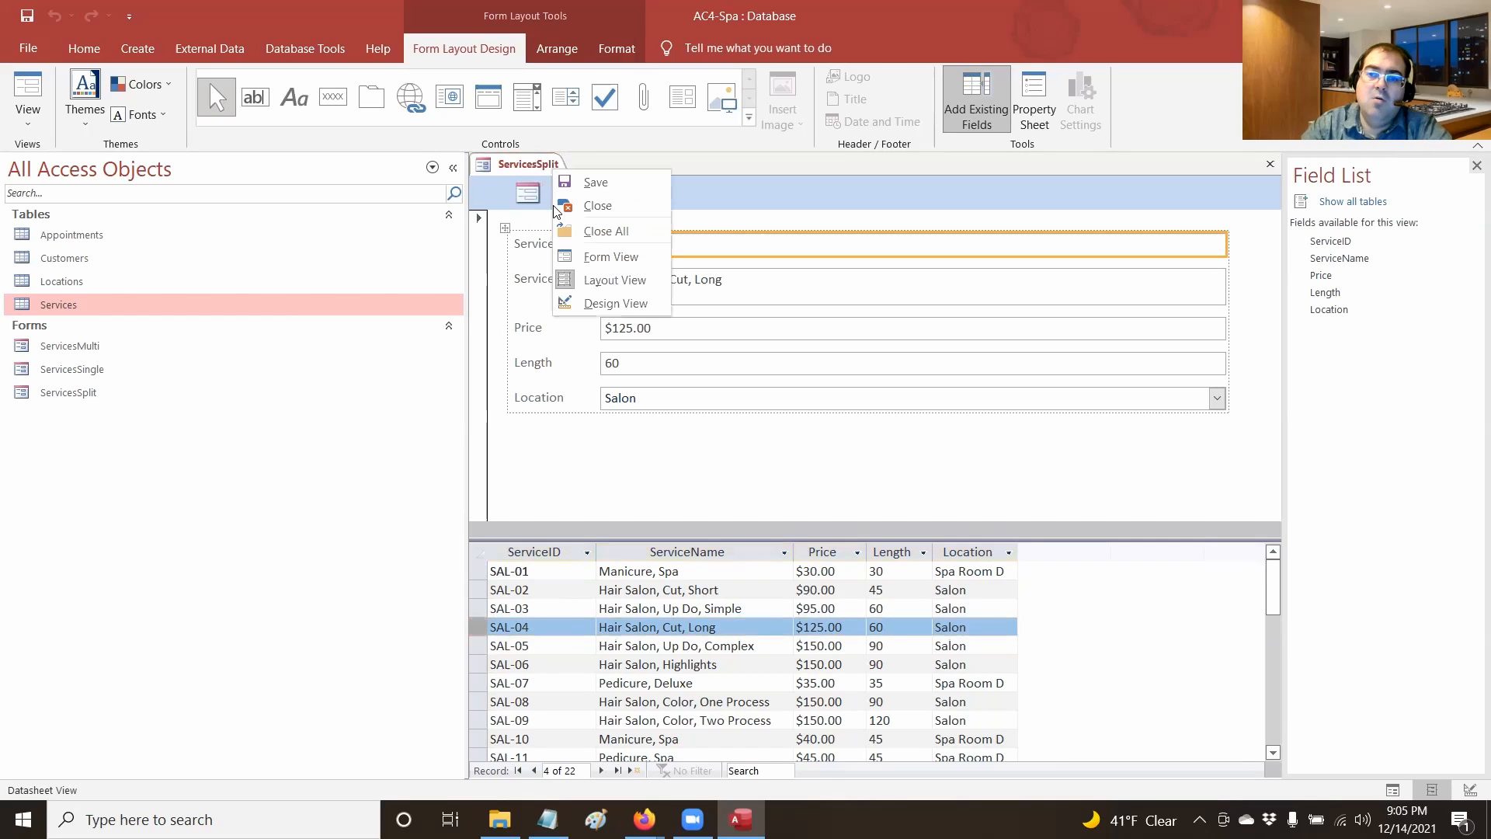
left_click(611, 208)
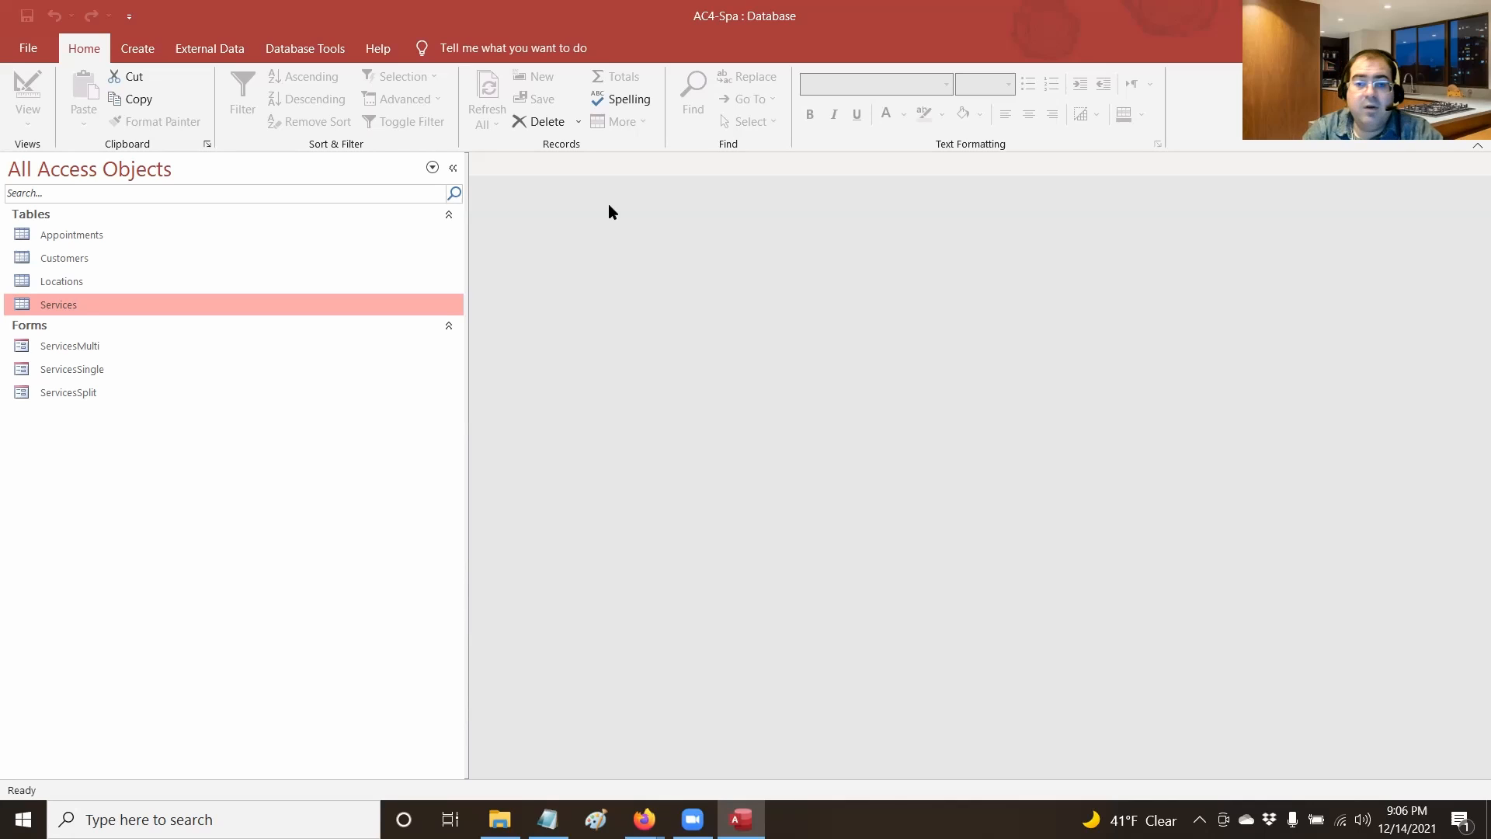
Start the Form Wizard and add the ServiceID, ServiceName, Price and Length fields from the Services table
left_click(148, 51)
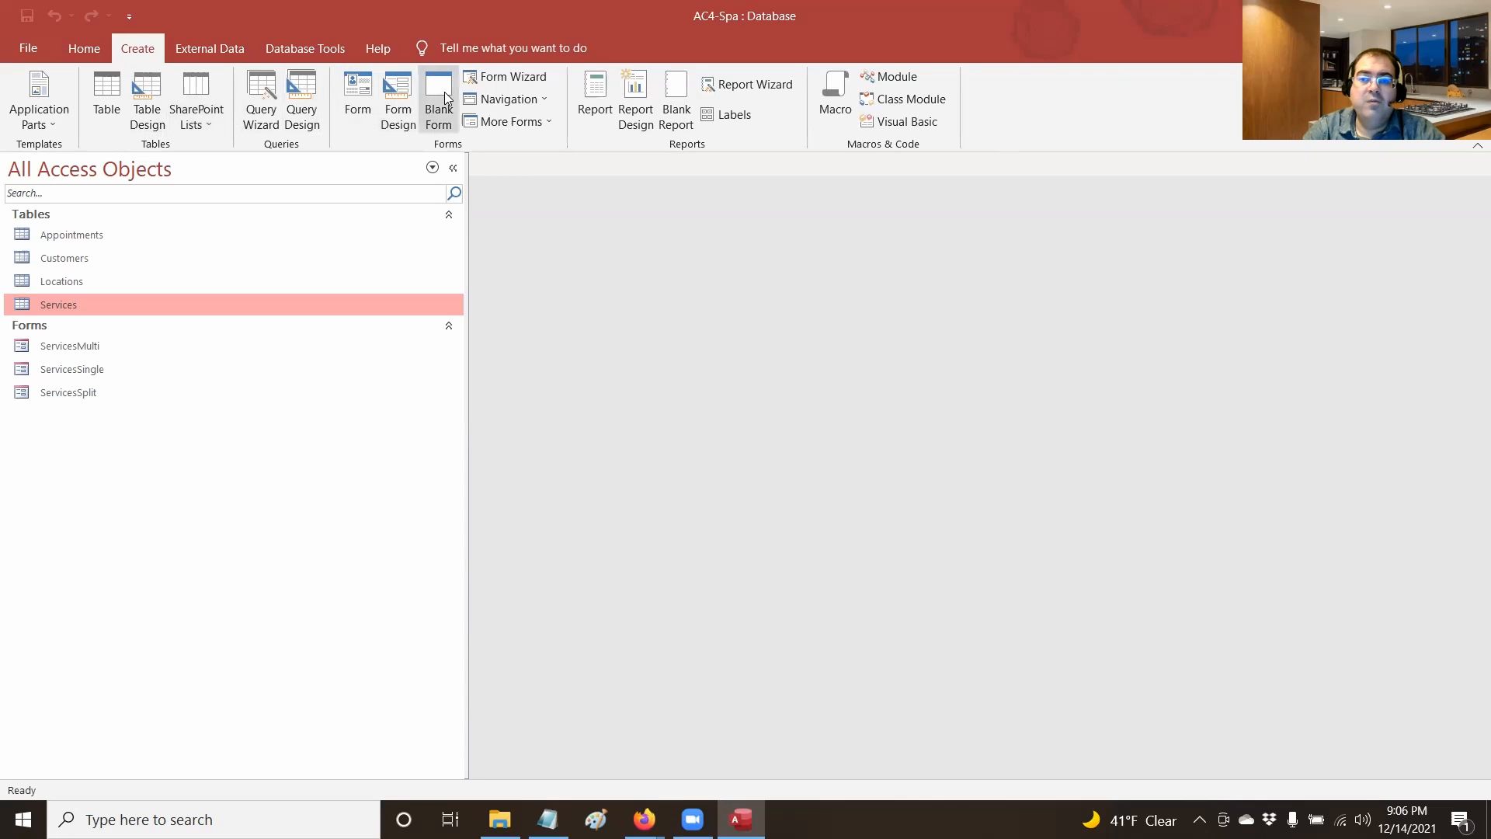
left_click(500, 78)
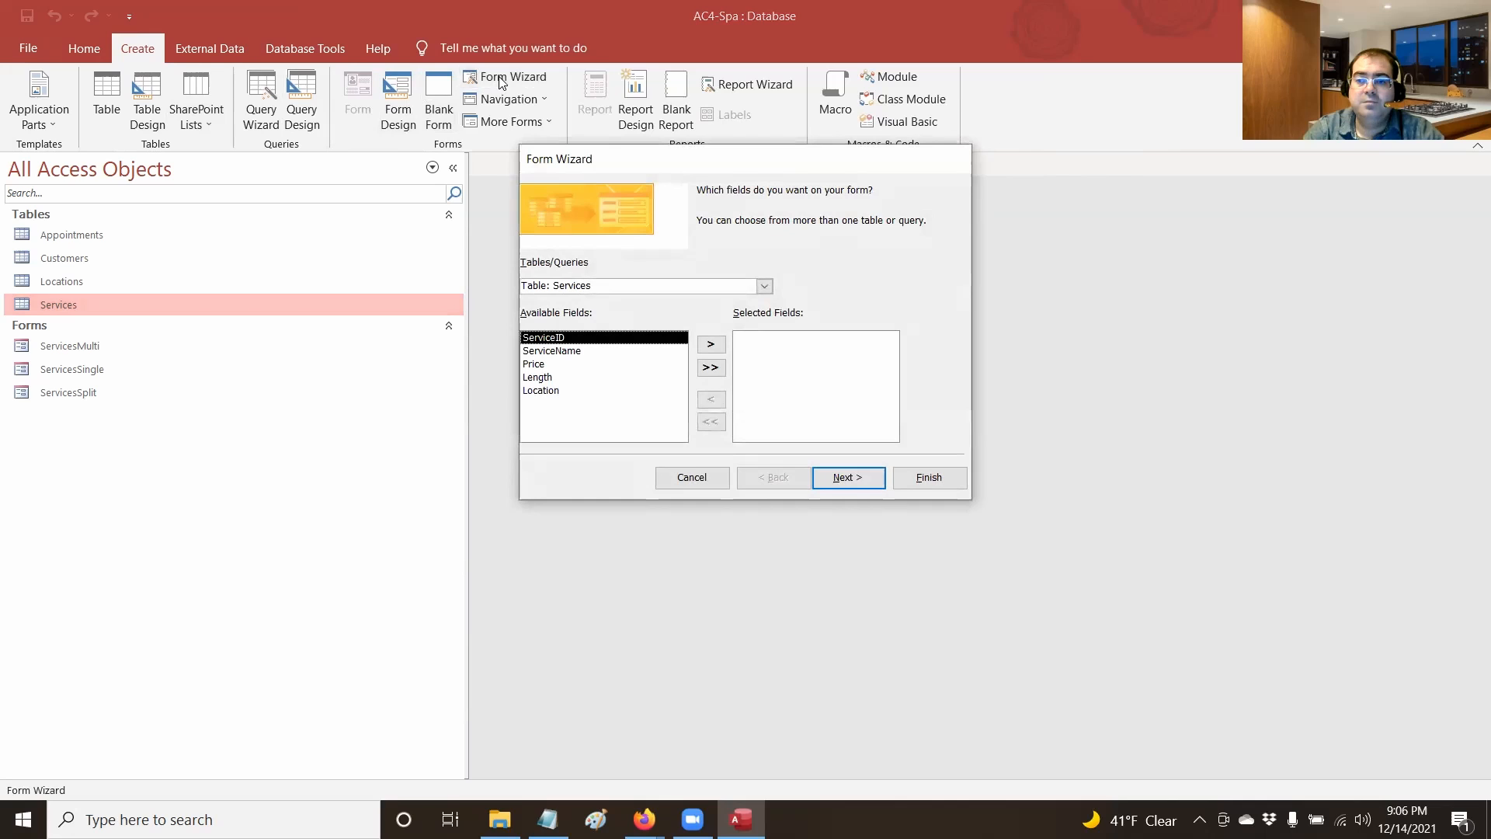
left_click(765, 286)
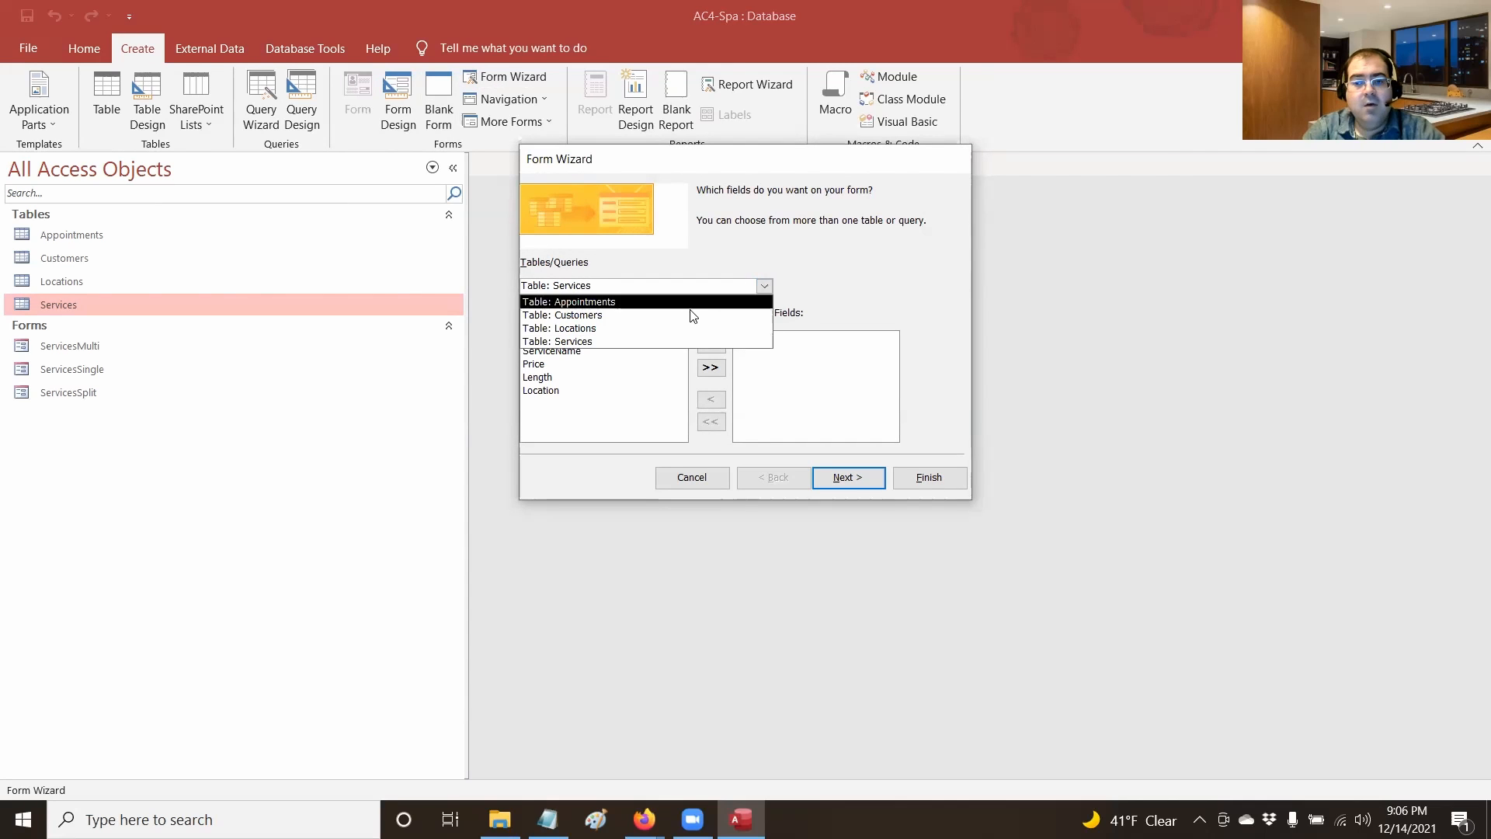
left_click(673, 329)
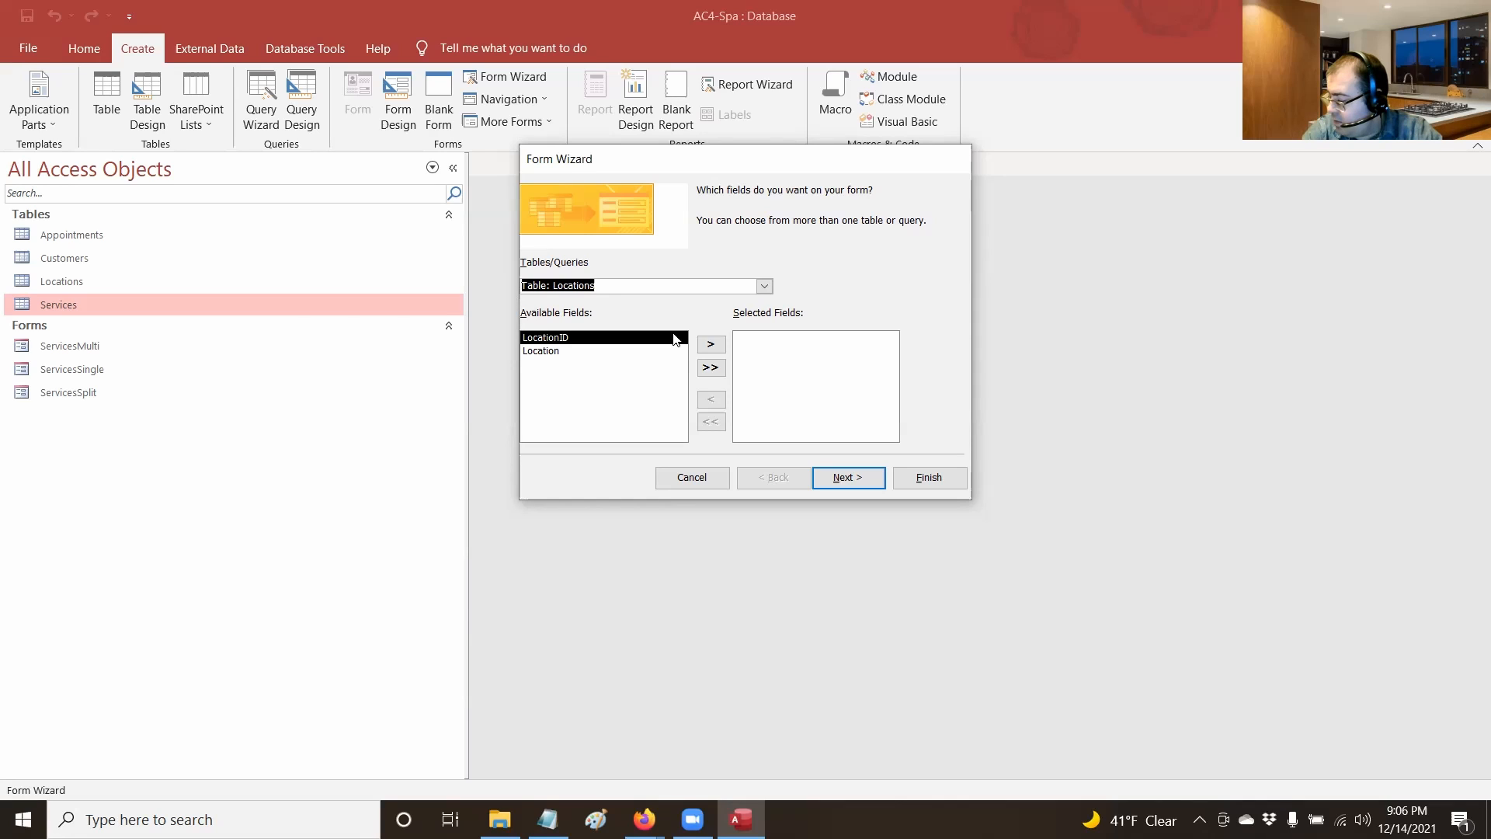
left_click(764, 285)
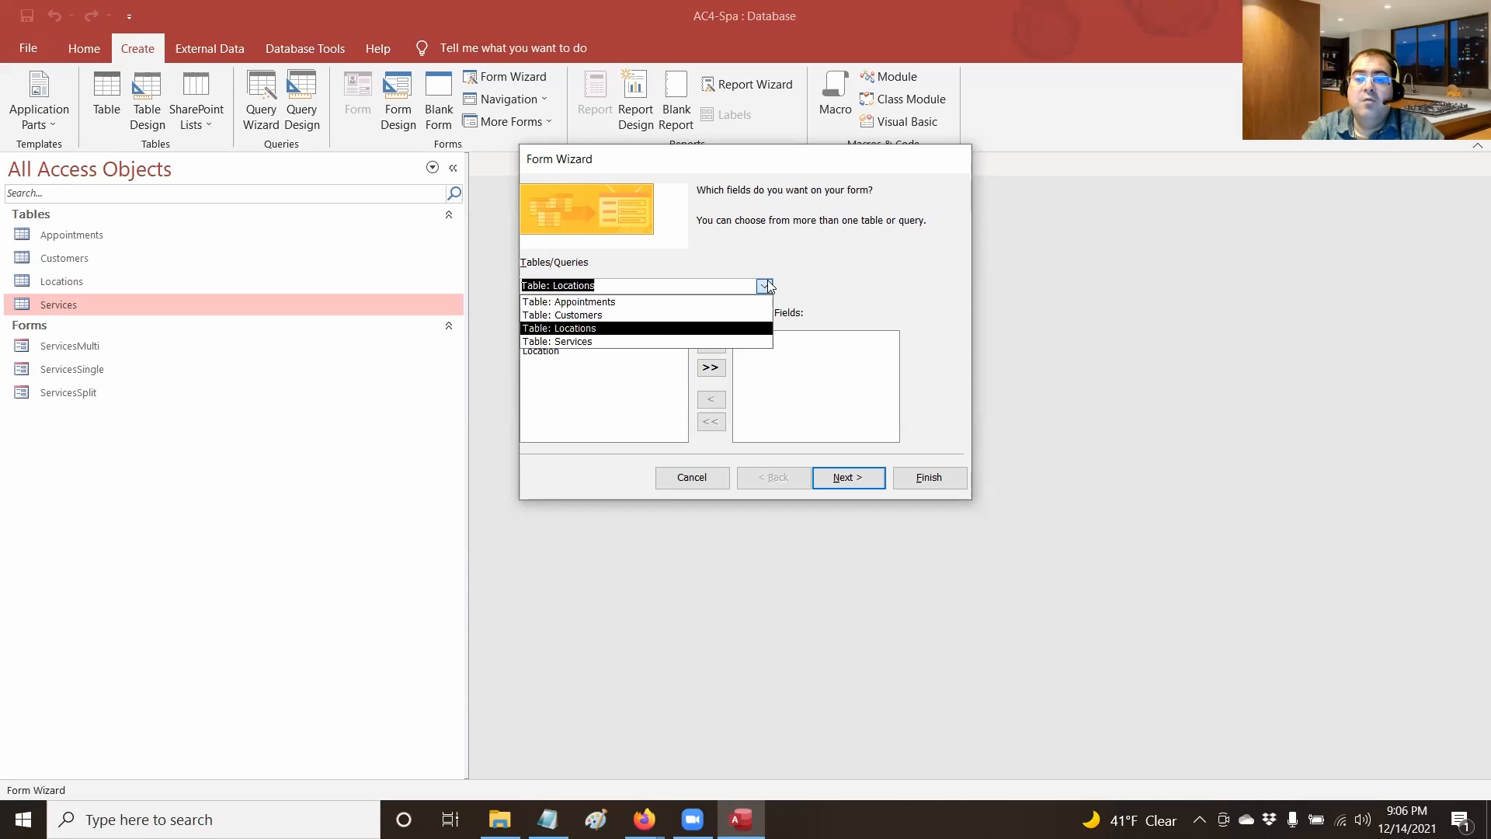
left_click(683, 342)
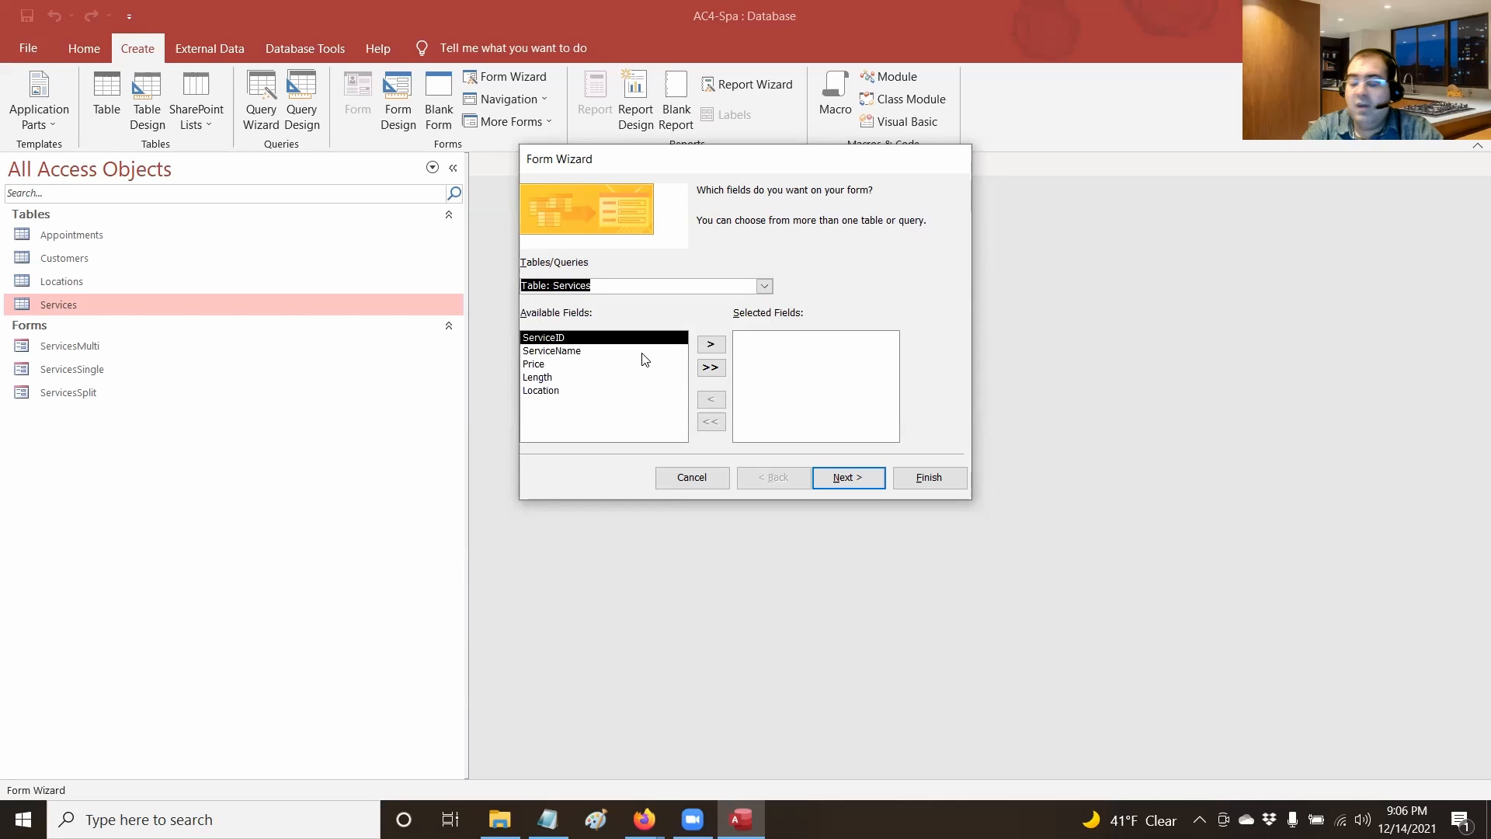
left_click(711, 344)
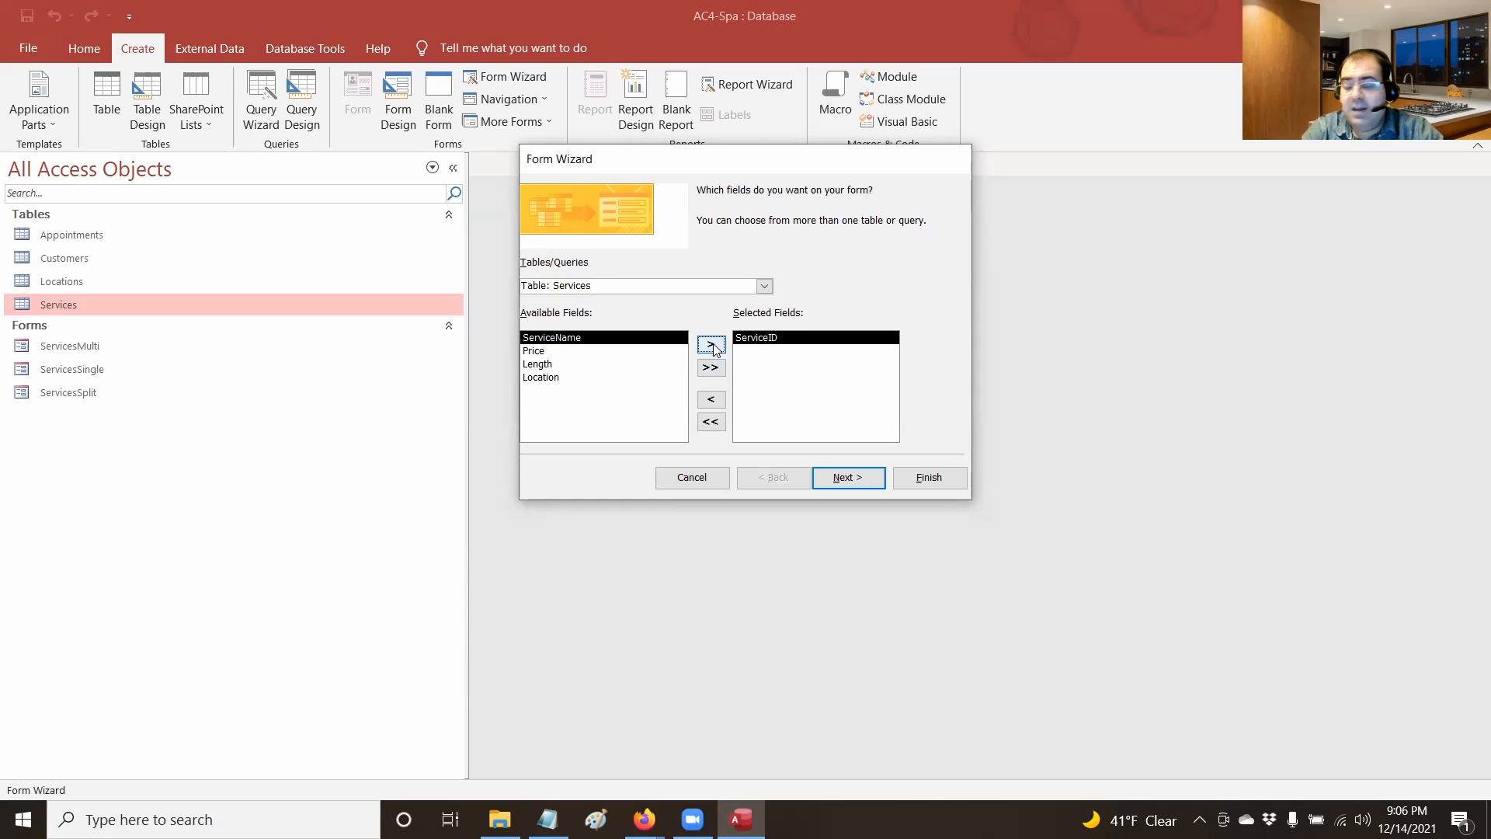
left_click(714, 347)
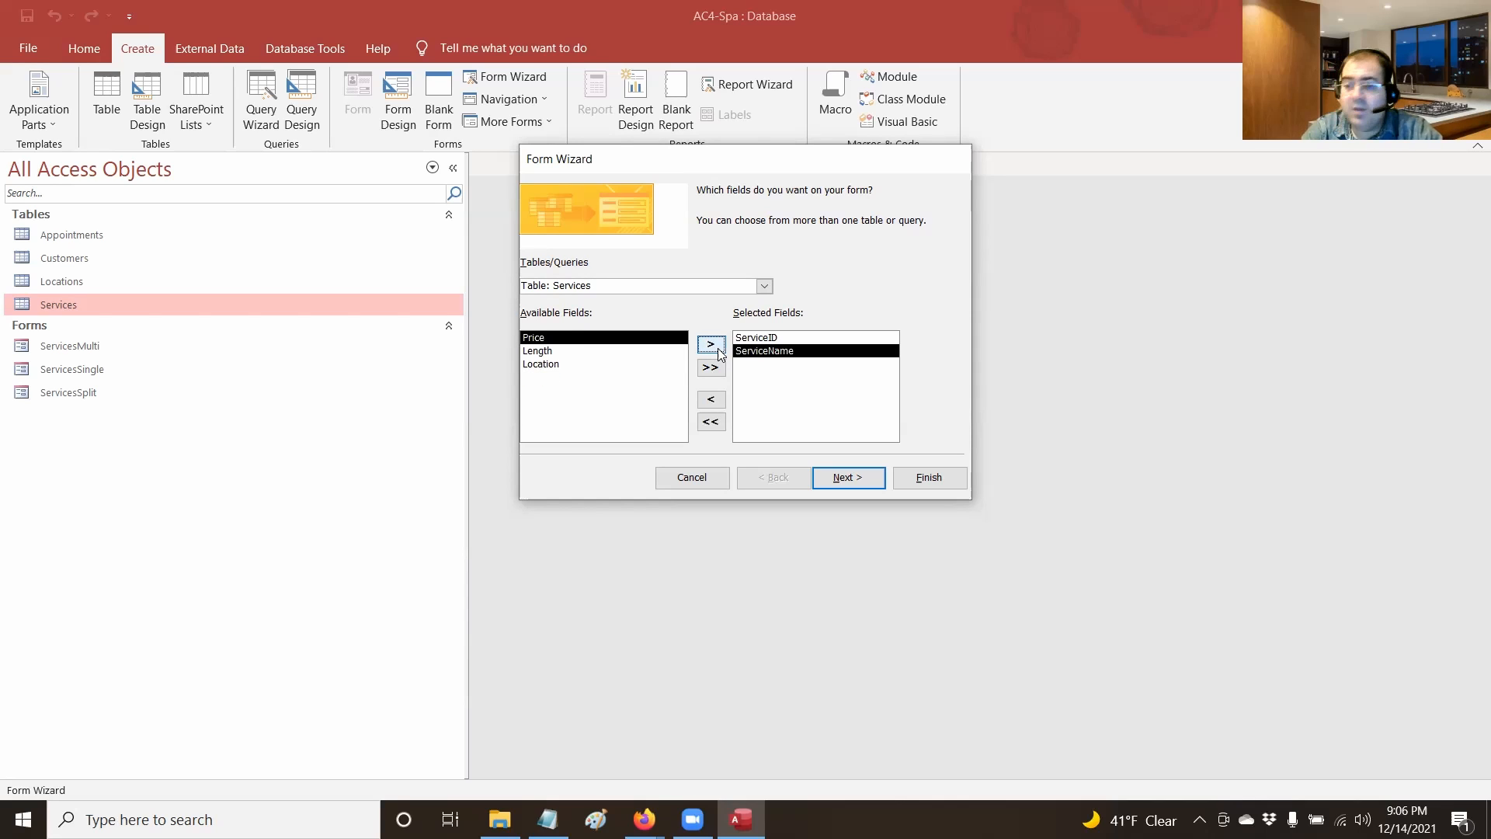
left_click(720, 349)
left_click(722, 348)
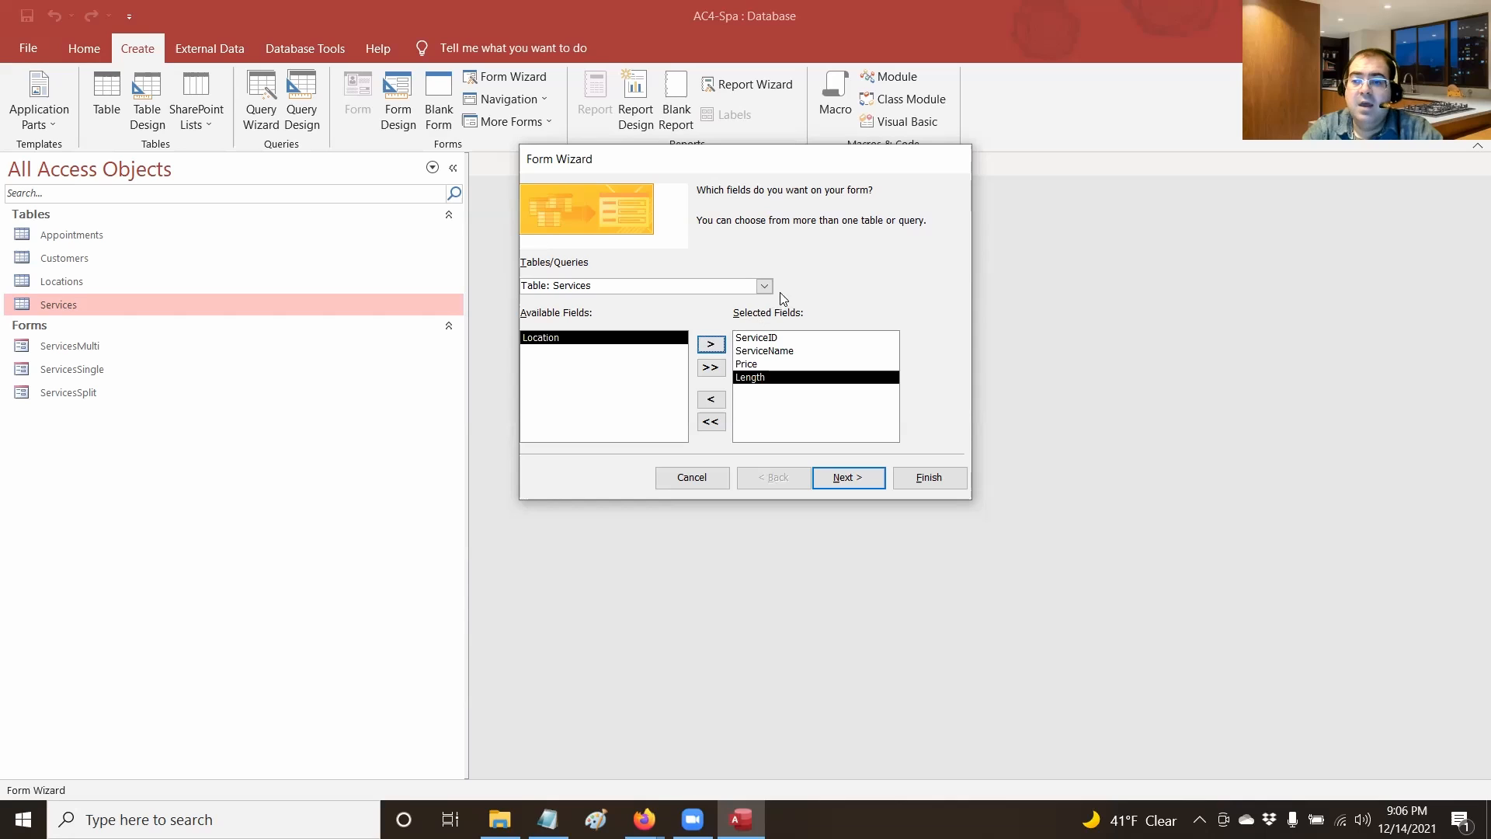
Add the LocationID and Location fields from the Locations table to the wizard's selected fields
left_click(764, 286)
left_click(703, 328)
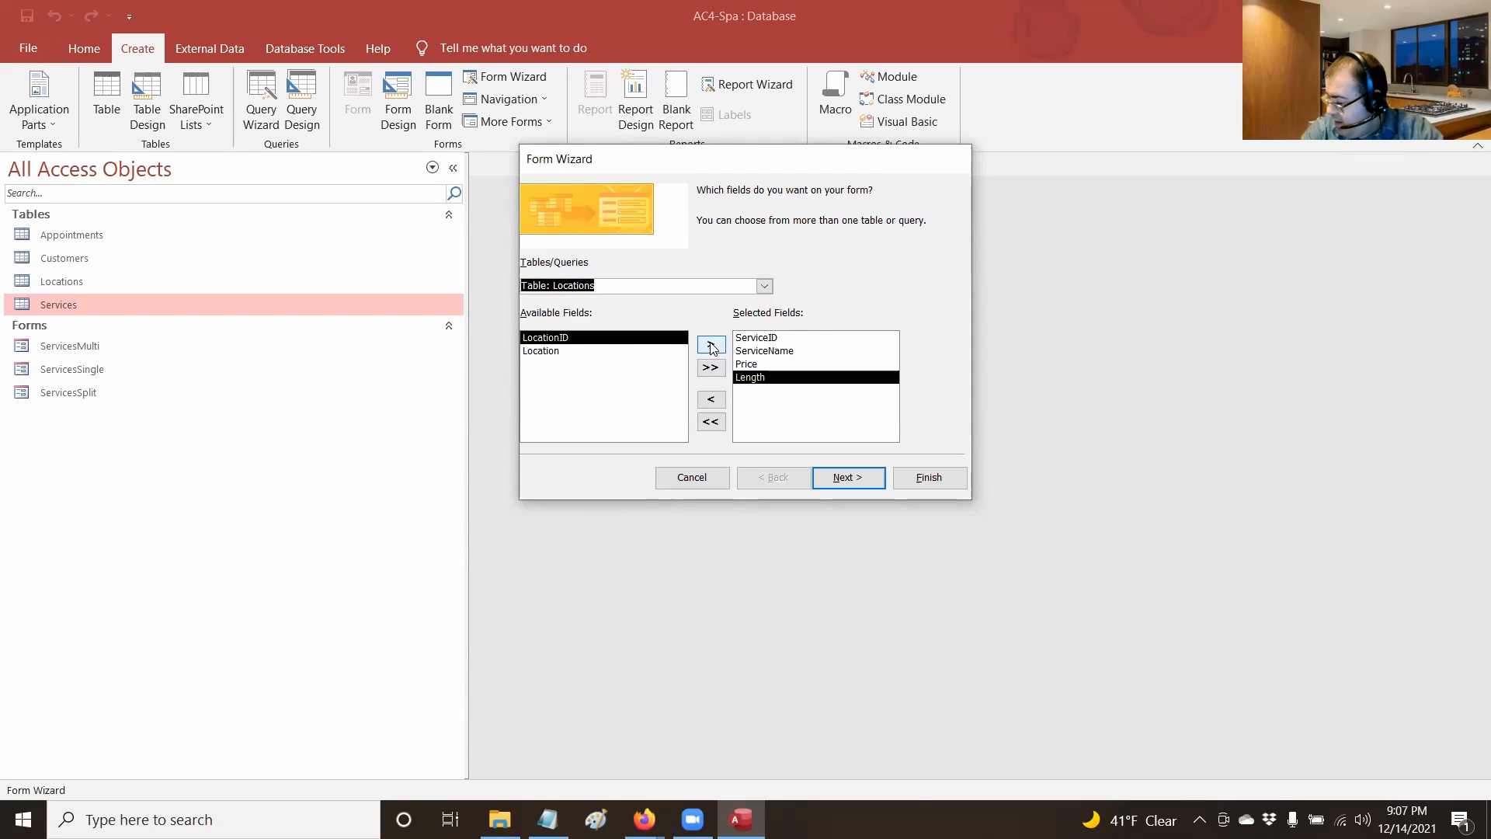
left_click(712, 345)
left_click(712, 347)
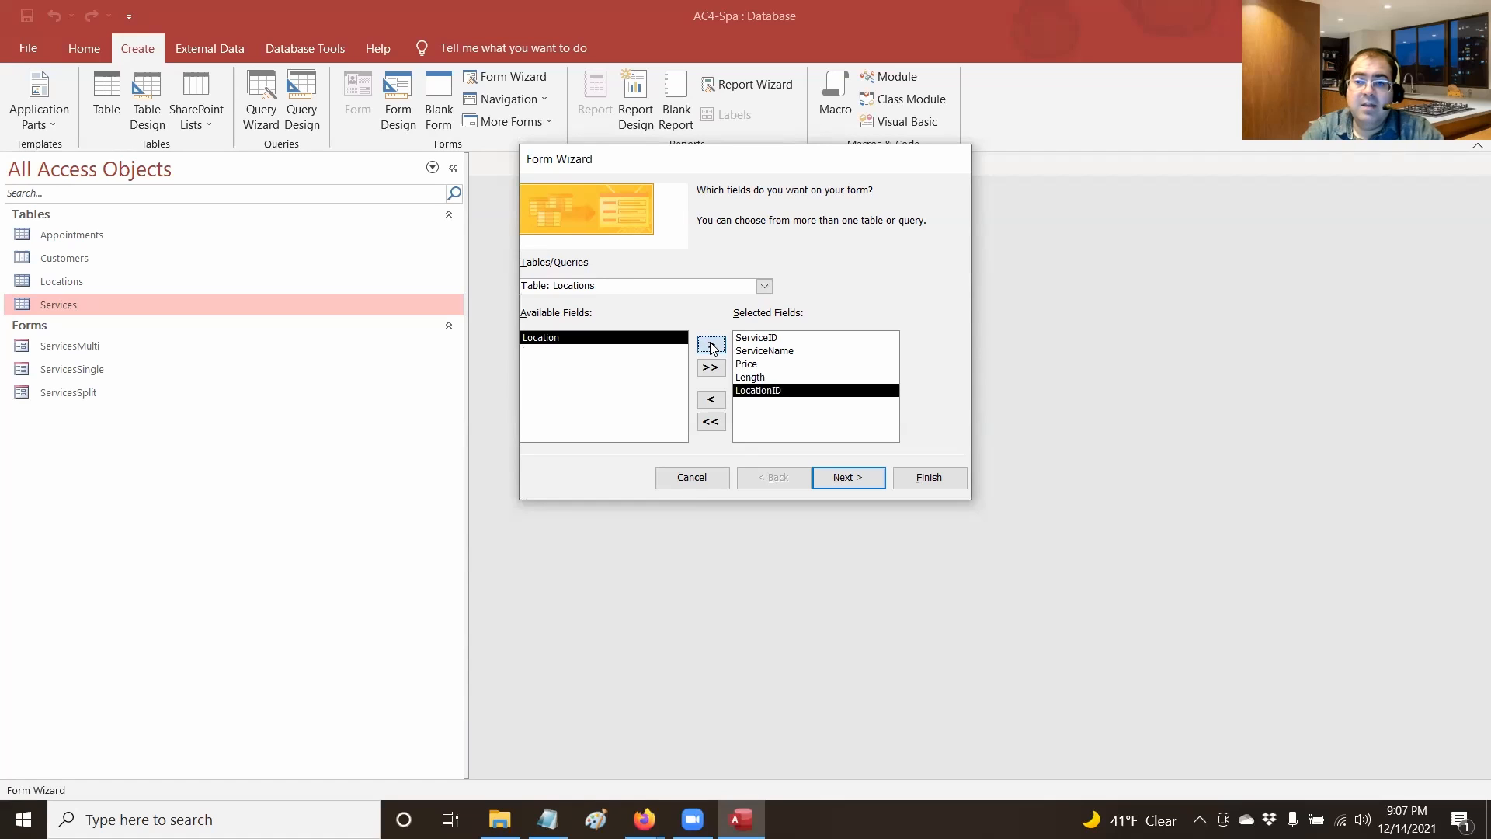
Set the data to be viewed by Locations as a form with a subform, using the Datasheet layout
left_click(846, 478)
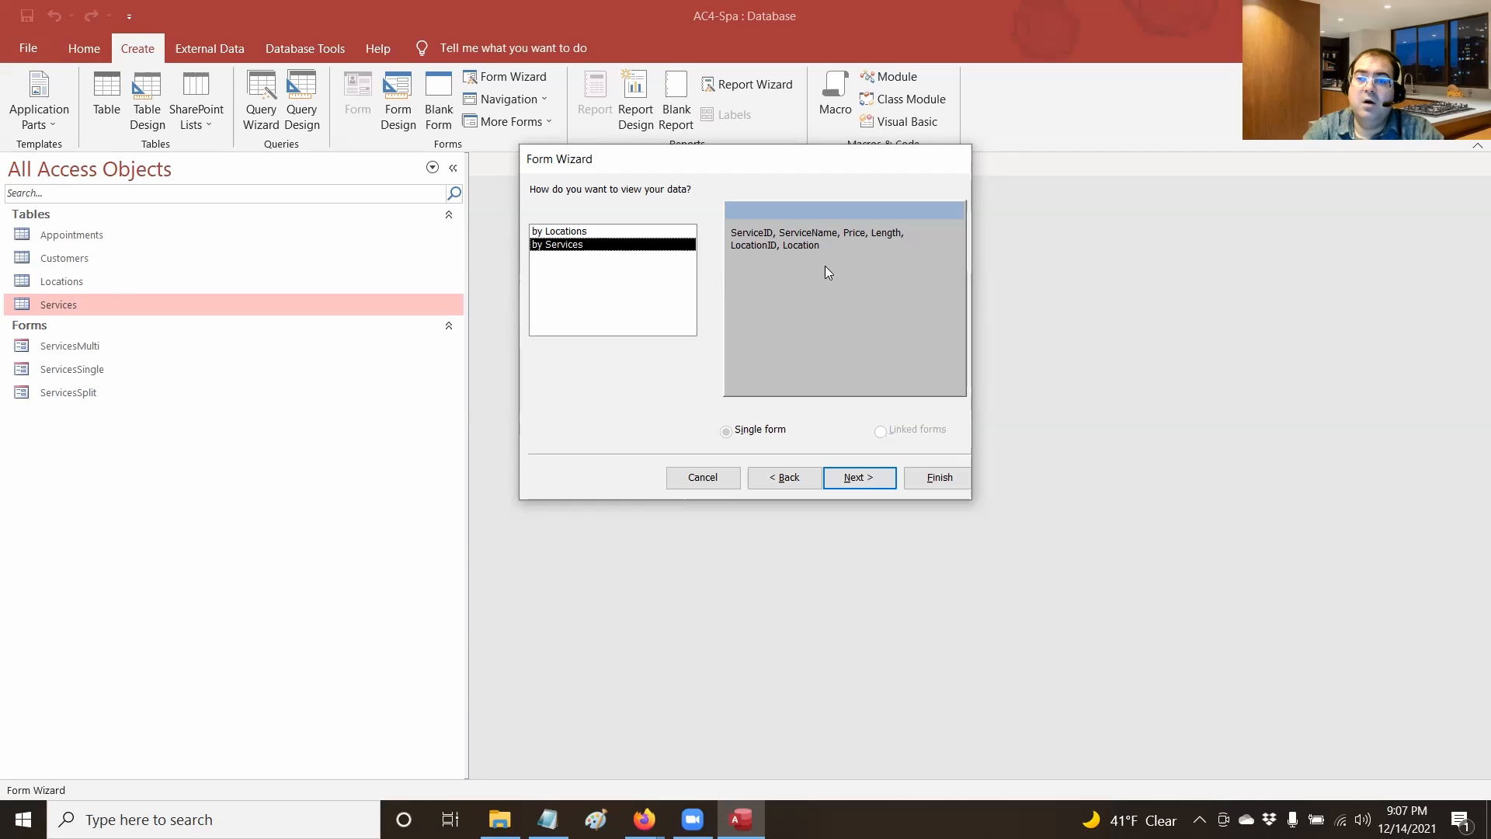
left_click(628, 235)
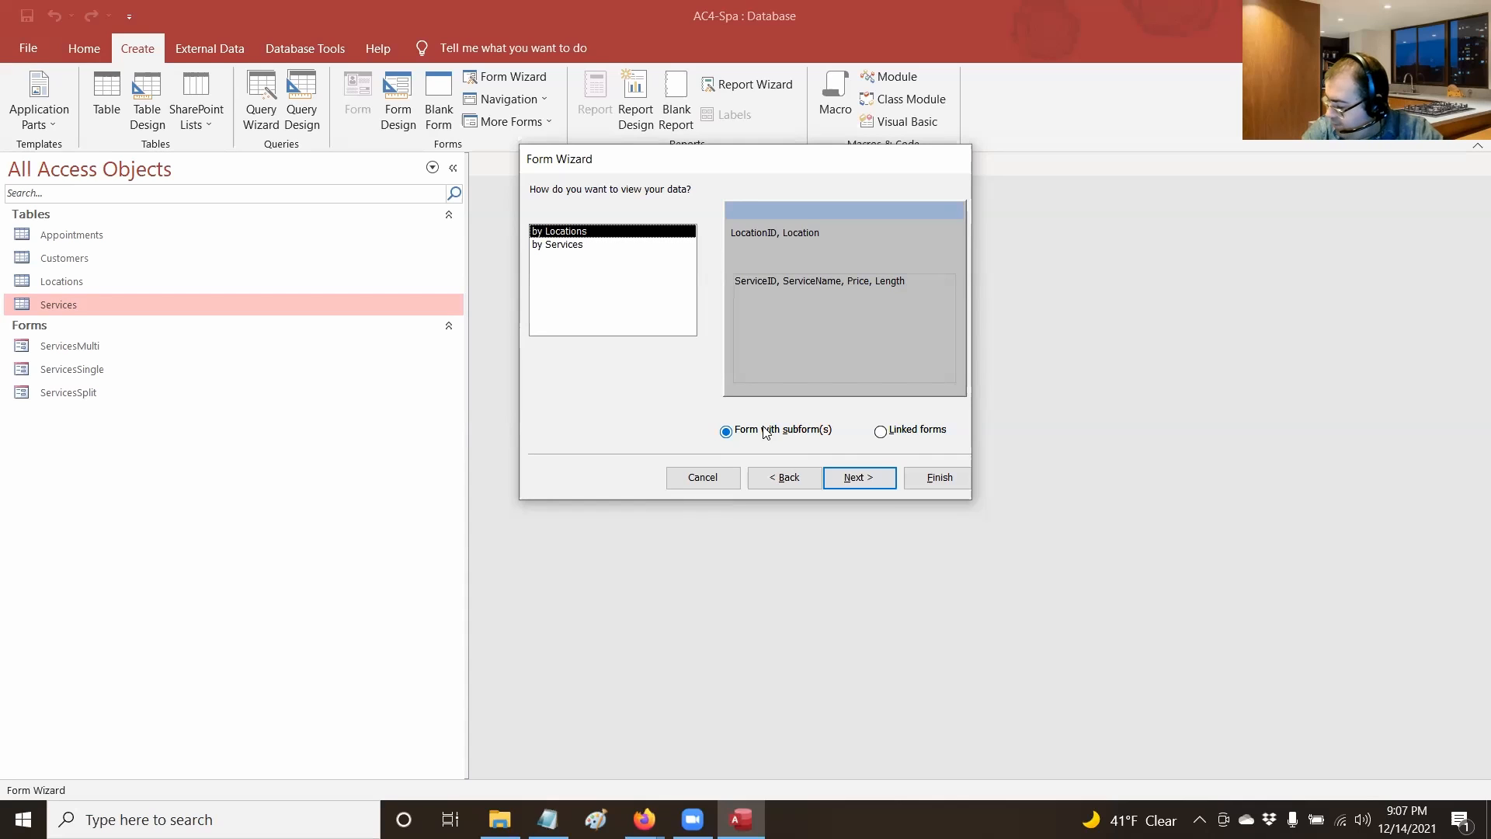
left_click(853, 480)
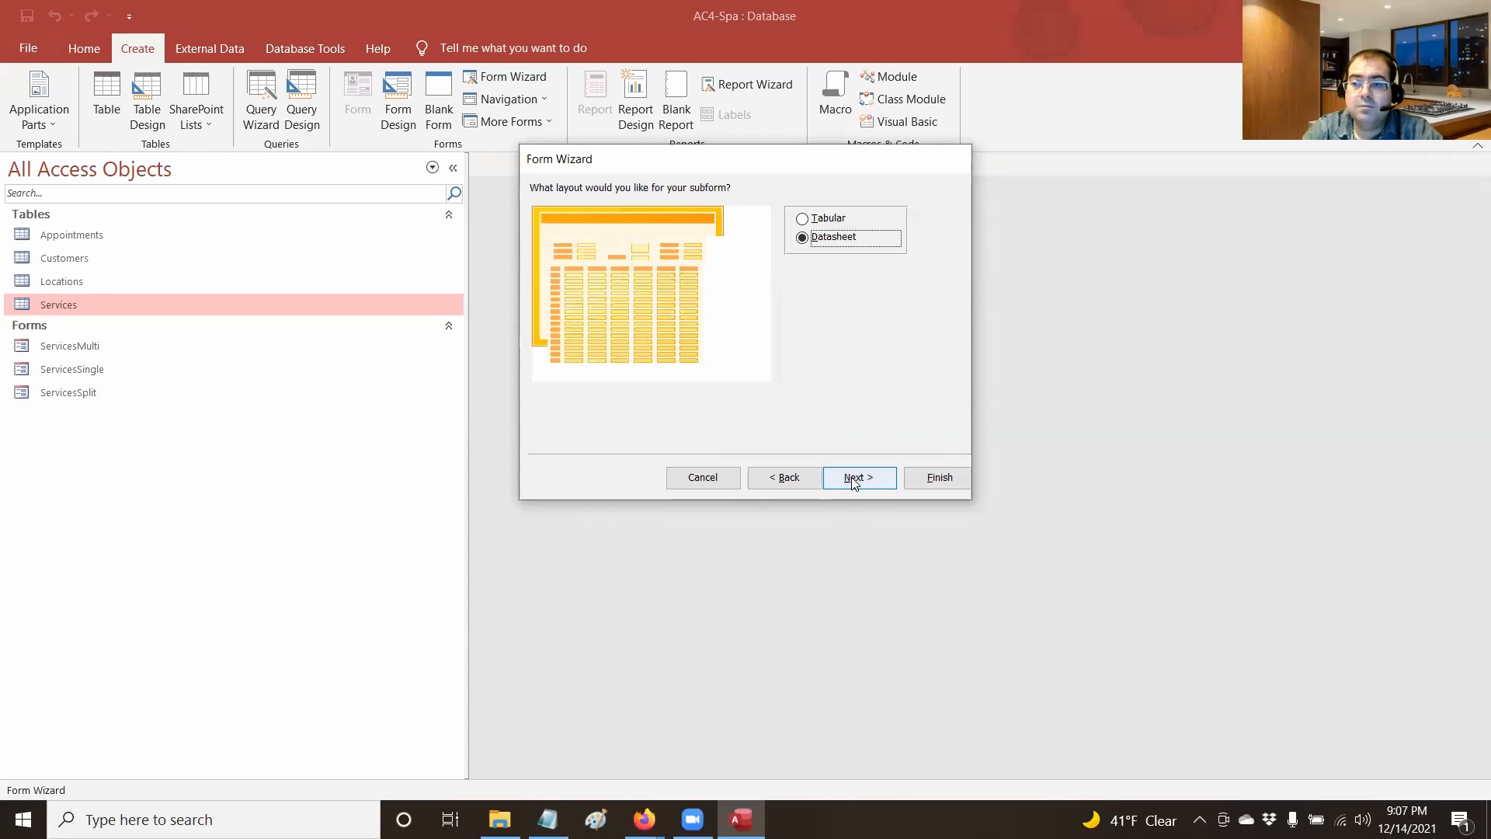
left_click(853, 478)
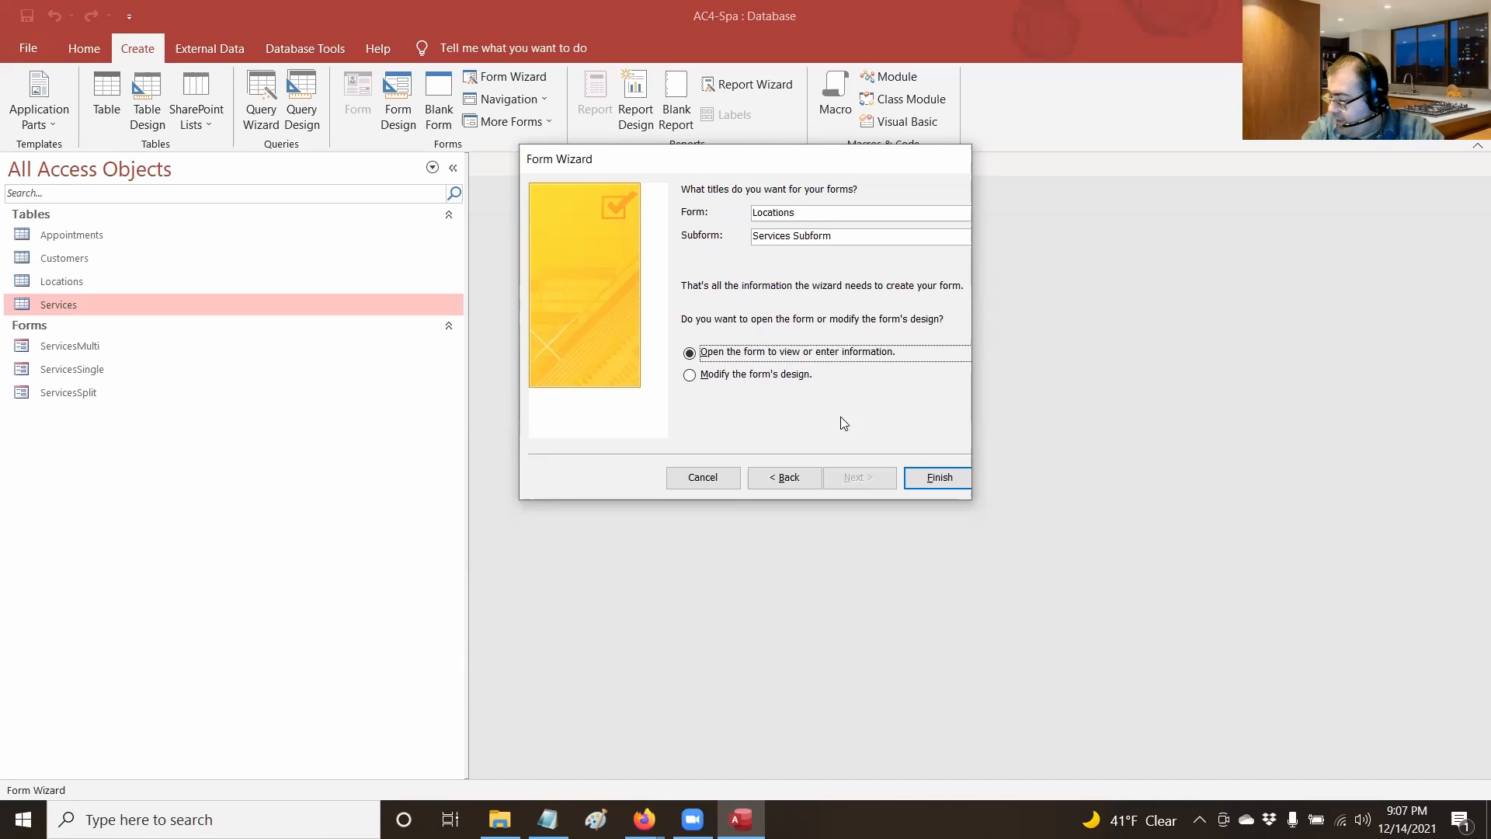
Title the main form LocationsWithServices in the Form Wizard
left_click_drag(804, 212, 530, 158)
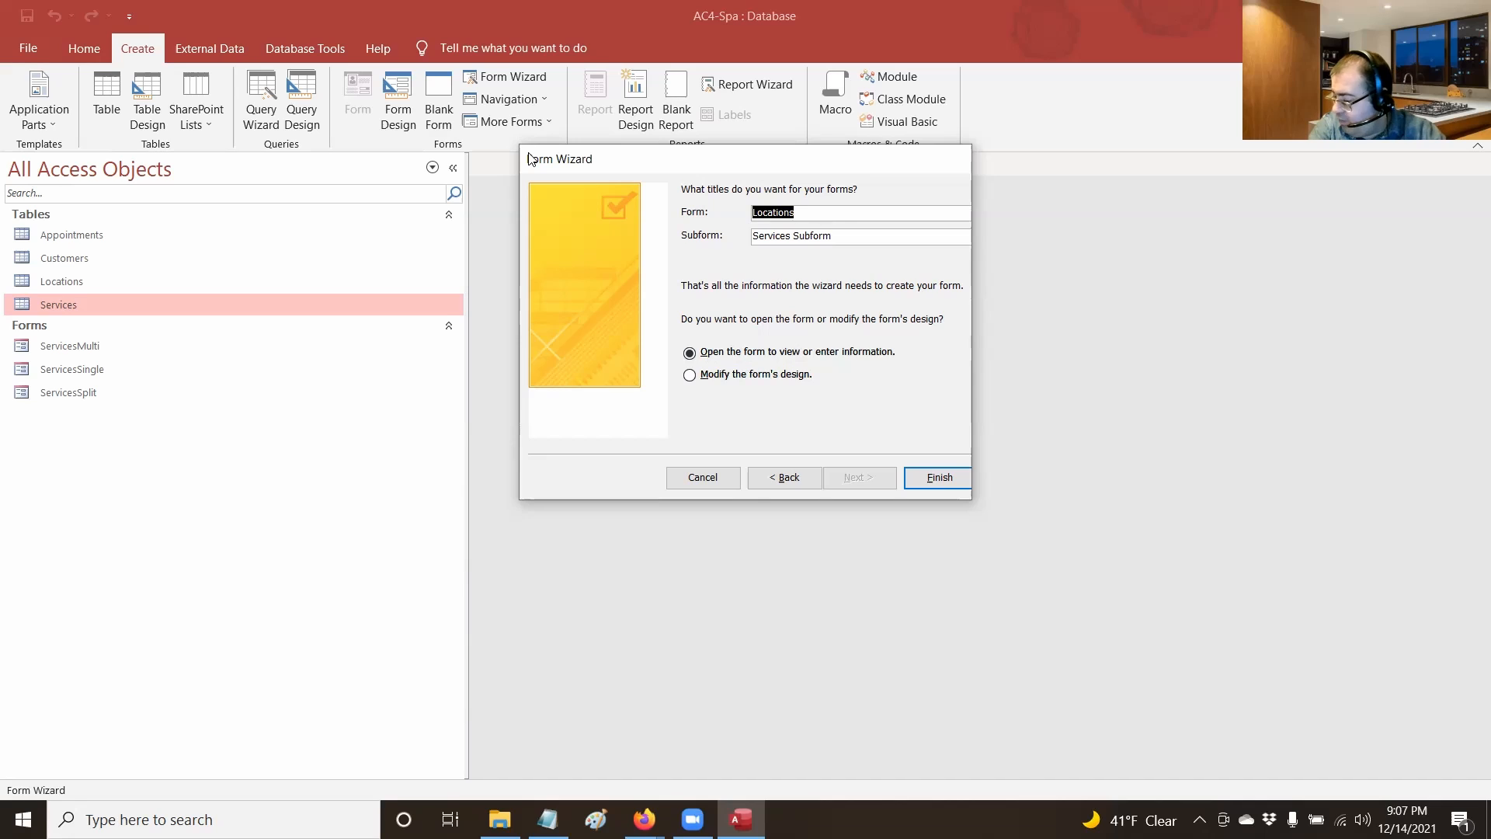
type("LocationsWithServic")
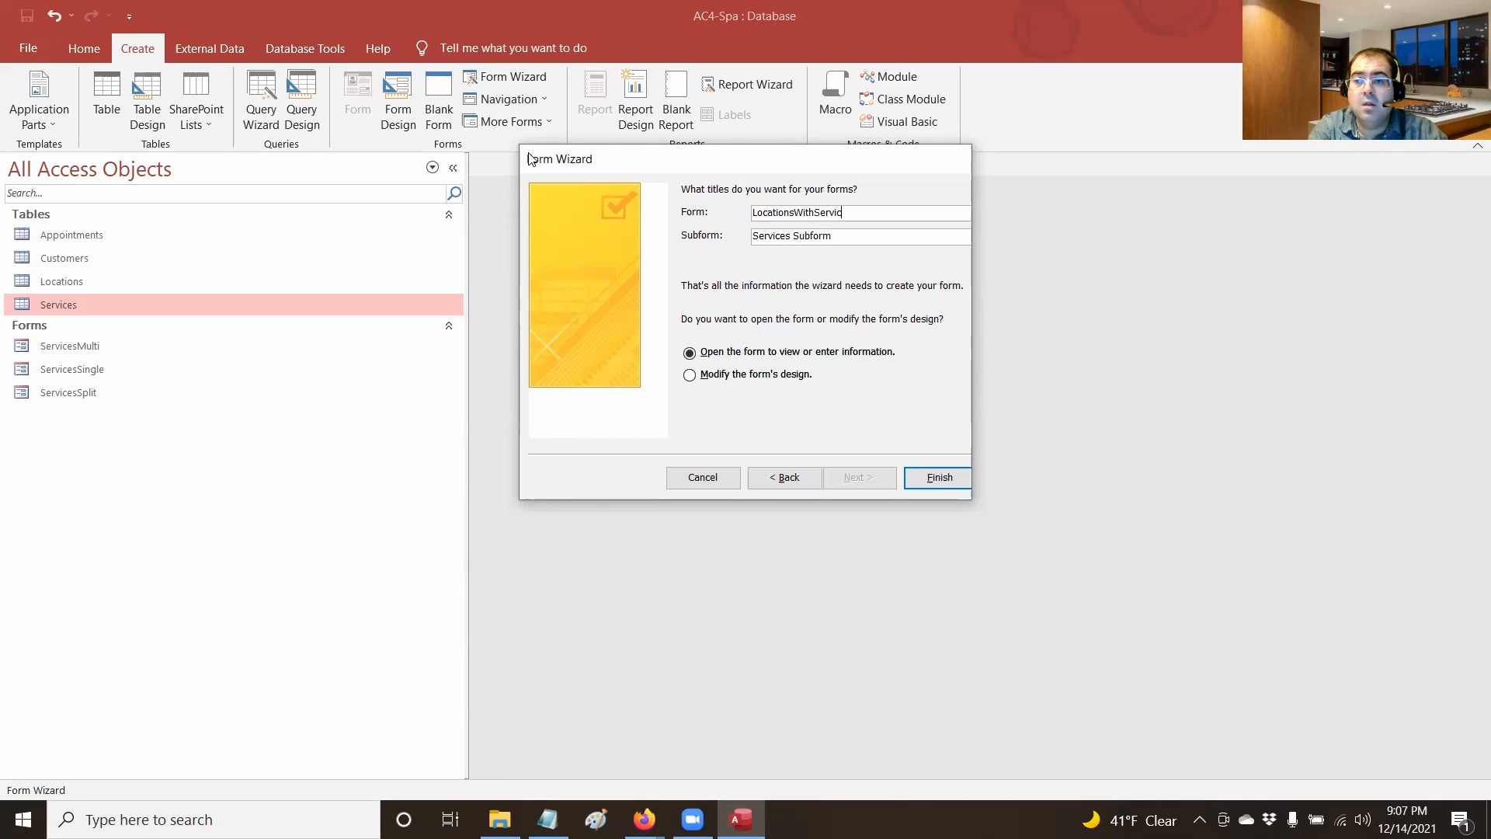
type("es")
key("Tab")
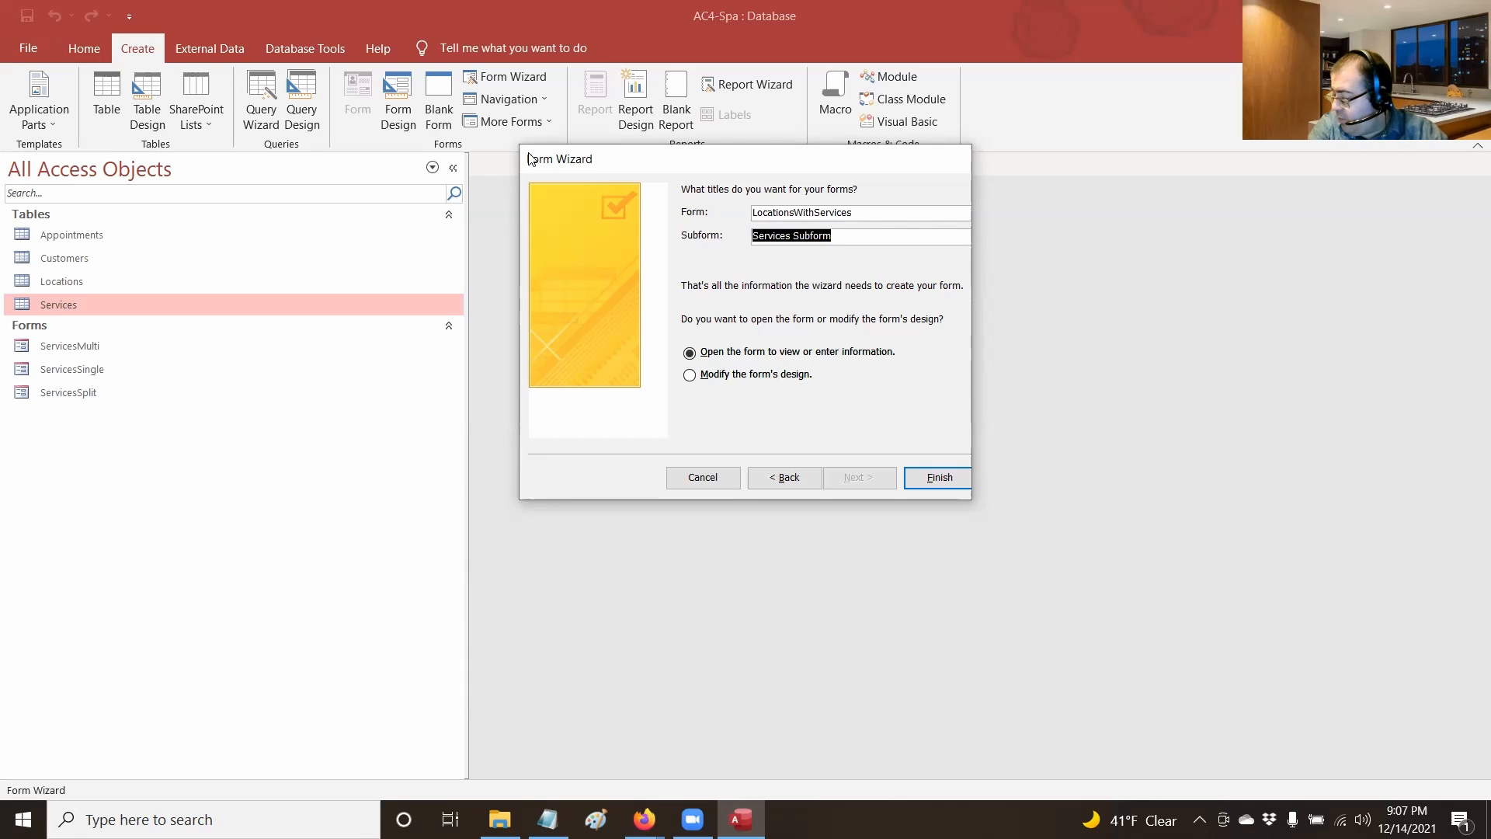
Title the subform ServicesSubform, finish the wizard and close the generated form
key("Caps_Lock")
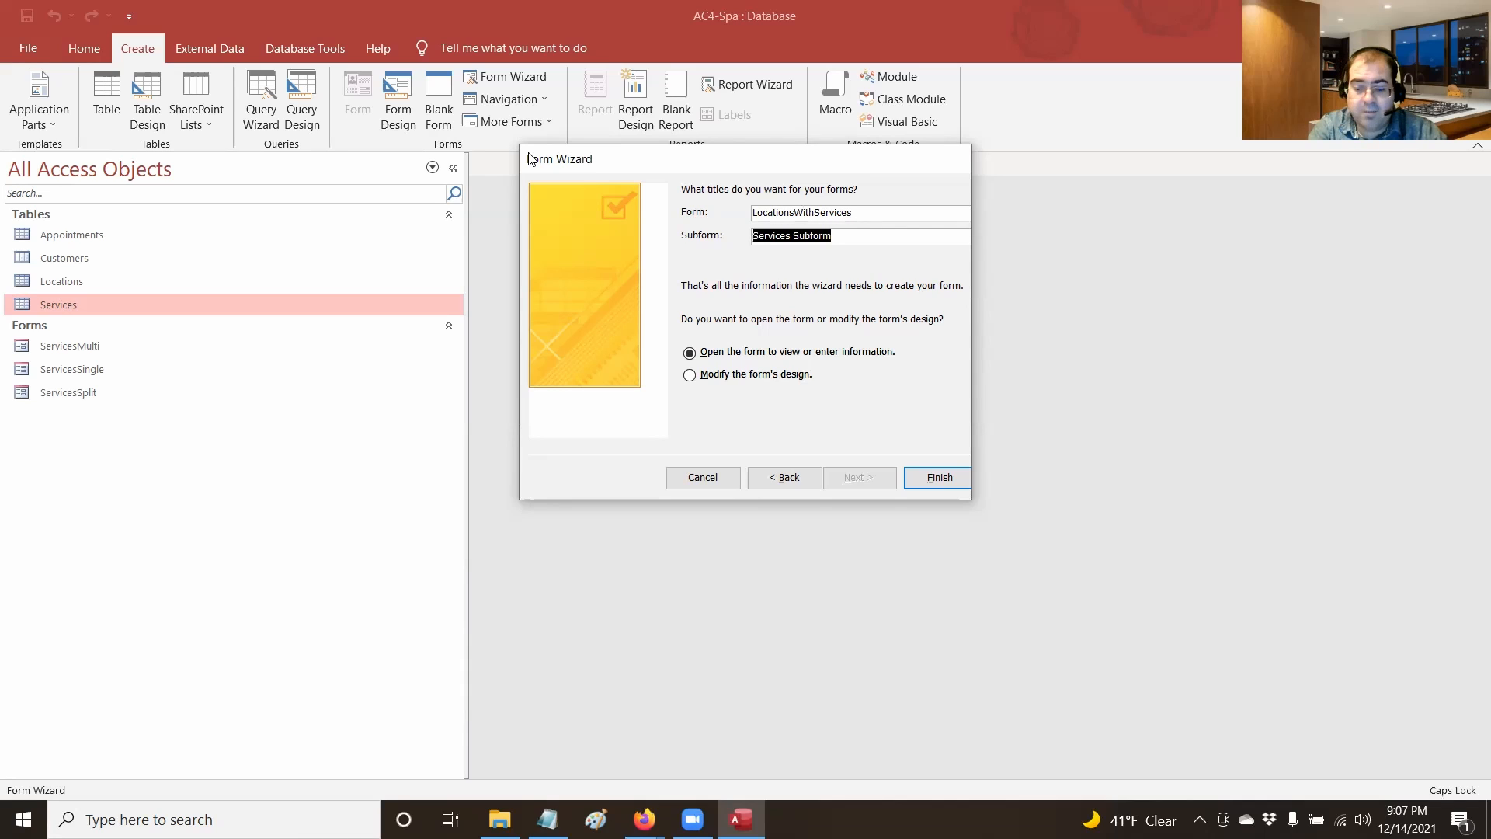
type("sER")
key("BackSpace")
key("BackSpace")
key("BackSpace")
key("Caps_Lock")
type("Servuces Subfo")
key("BackSpace")
key("BackSpace")
key("BackSpace")
key("BackSpace")
key("BackSpace")
key("BackSpace")
key("BackSpace")
key("BackSpace")
key("BackSpace")
key("BackSpace")
type("icesSubDie===")
key("BackSpace")
key("BackSpace")
key("BackSpace")
key("BackSpace")
key("BackSpace")
key("BackSpace")
type("form")
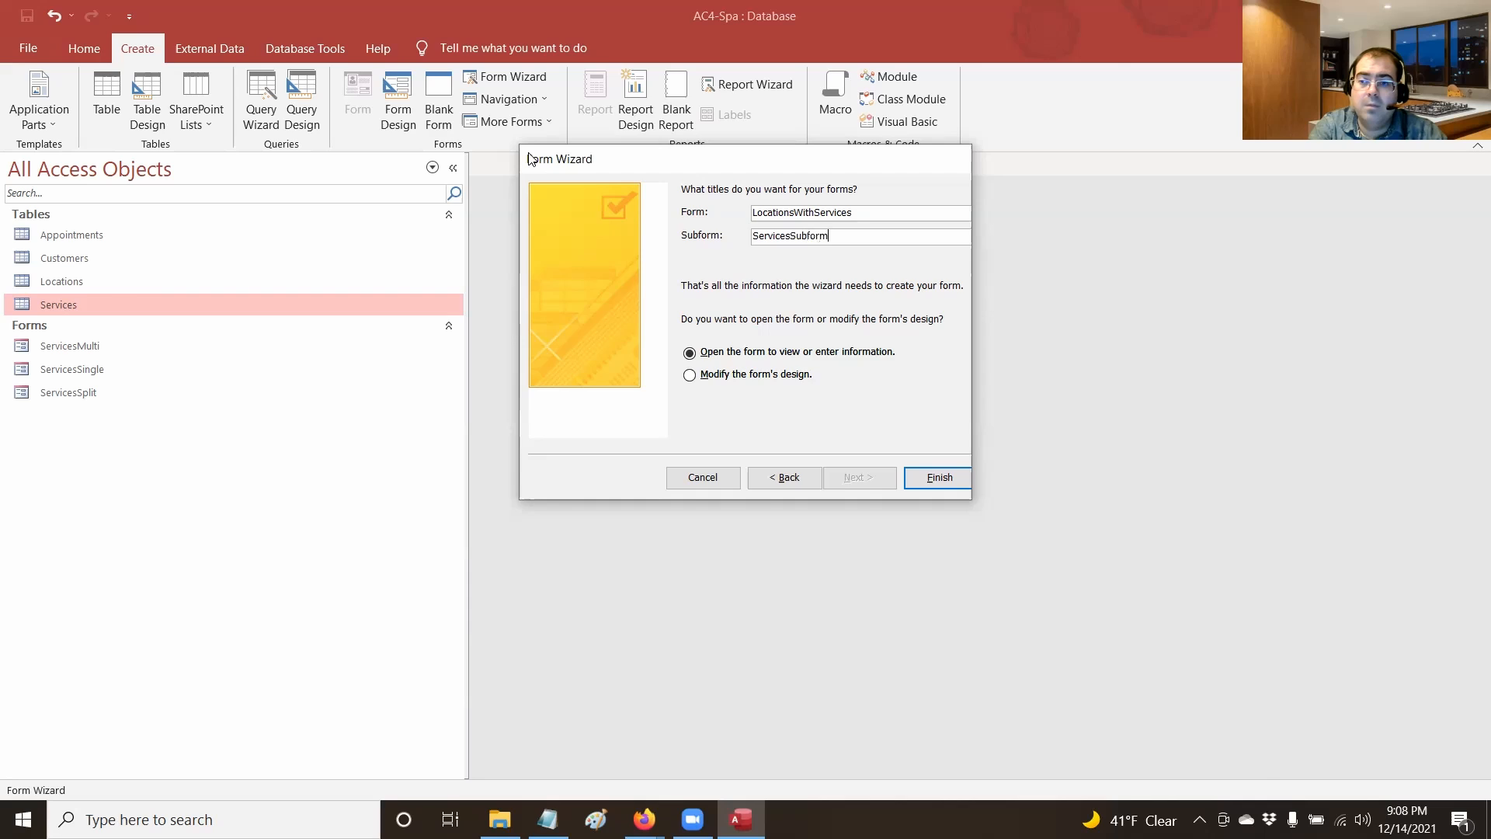
key("Return")
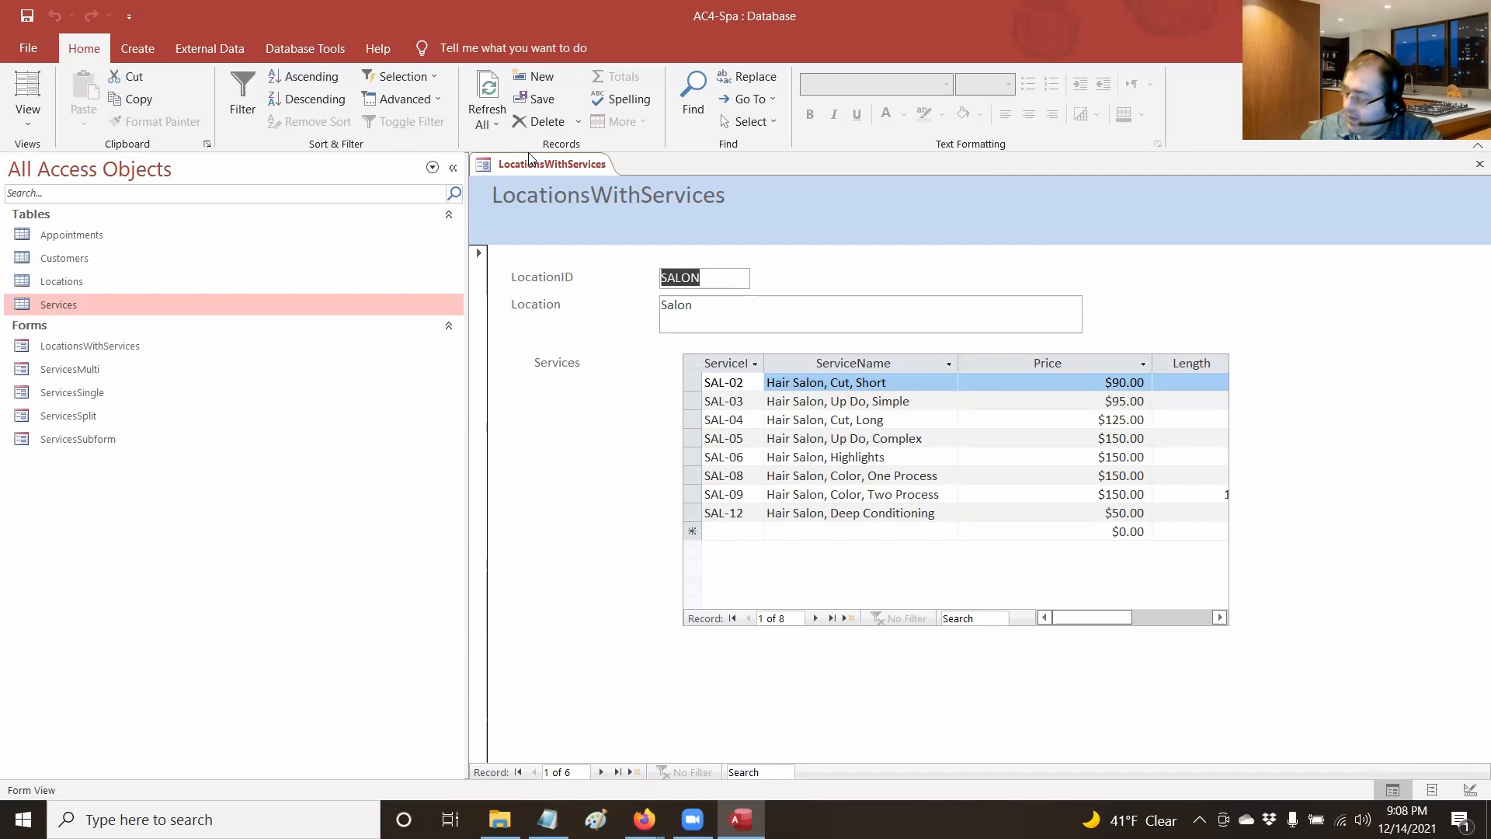
right_click(551, 163)
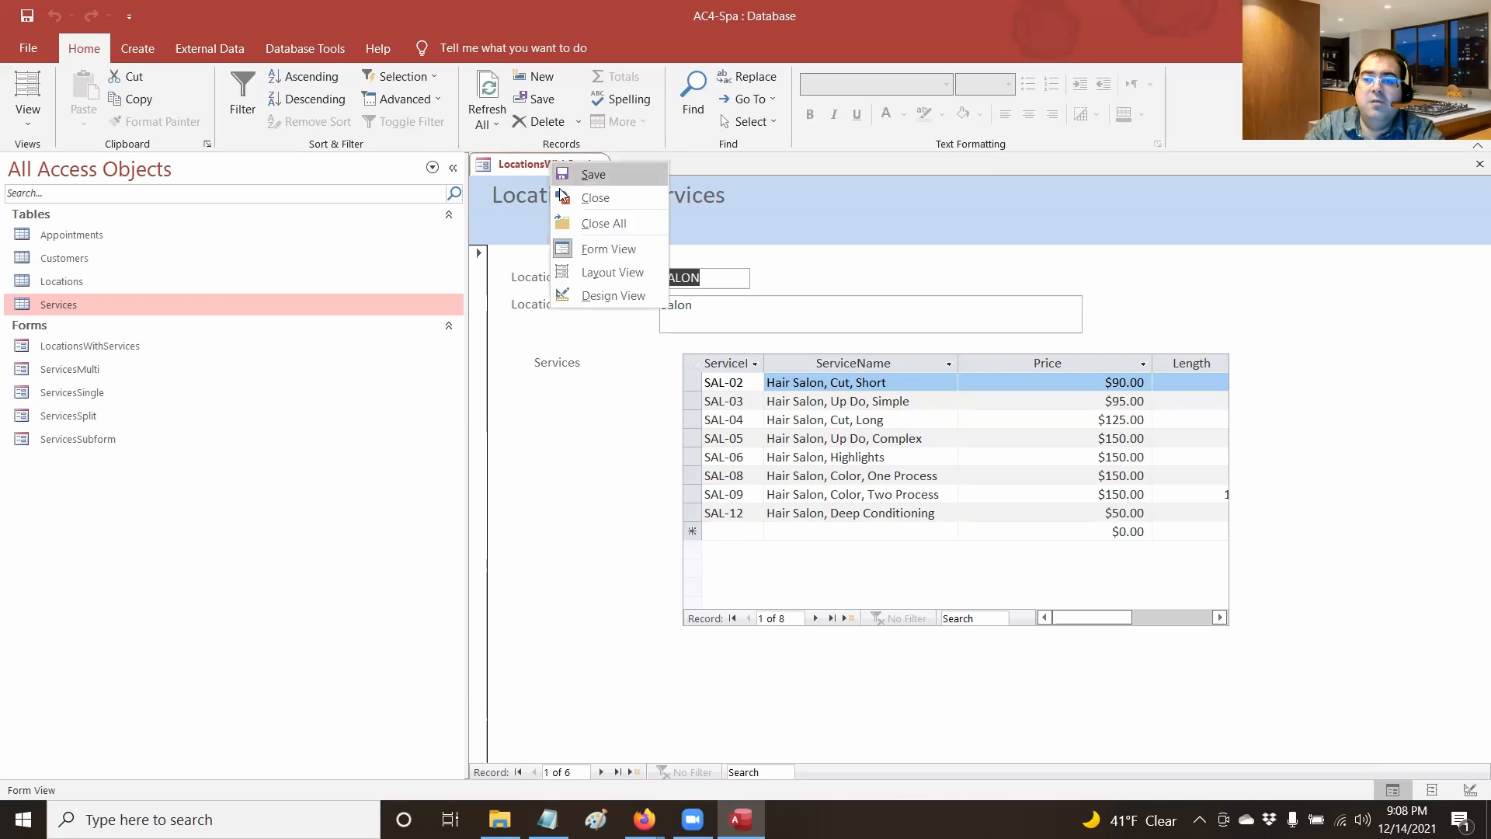
left_click(571, 197)
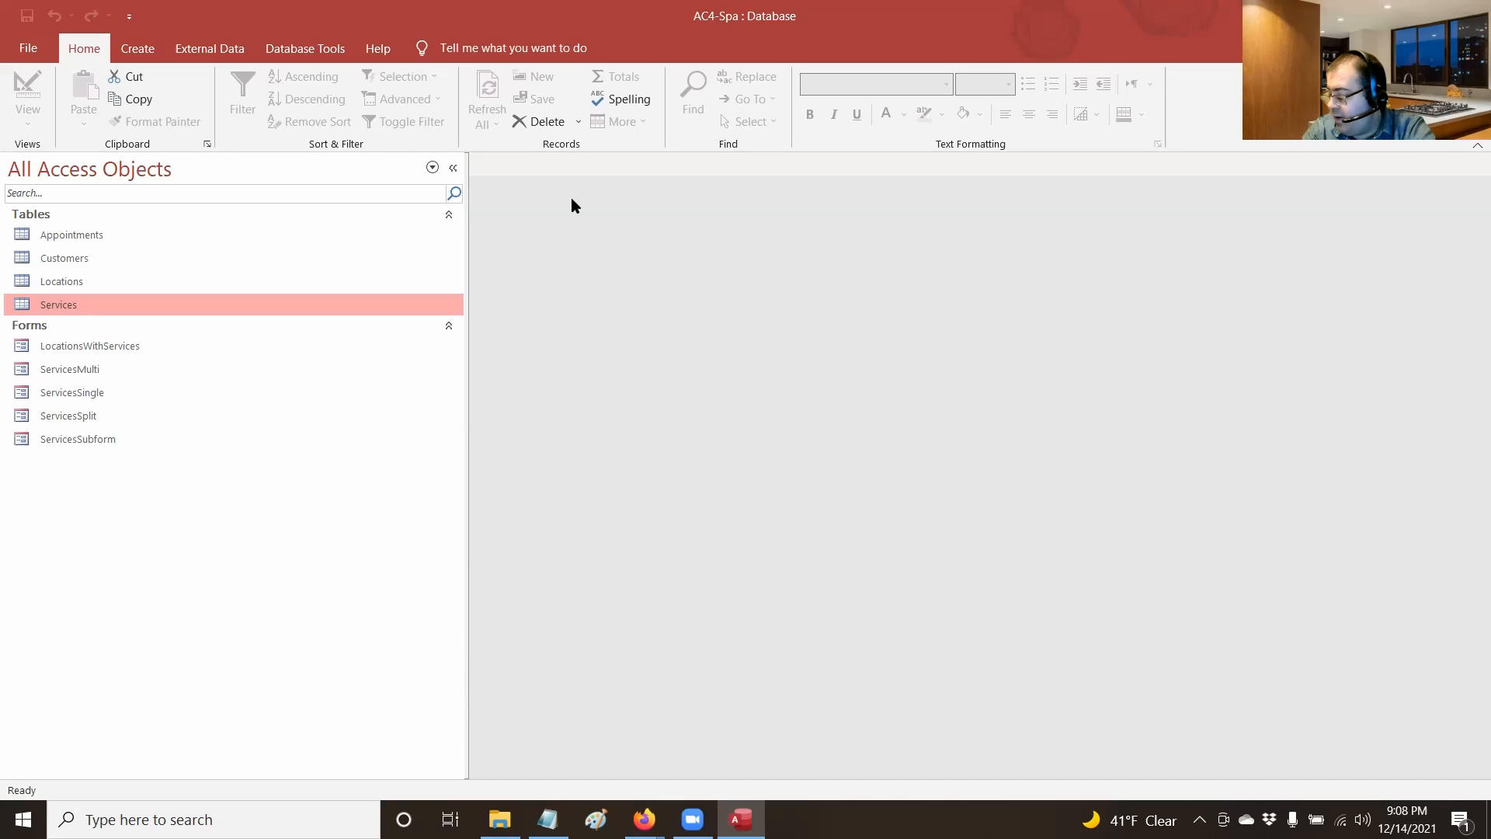
left_click(145, 45)
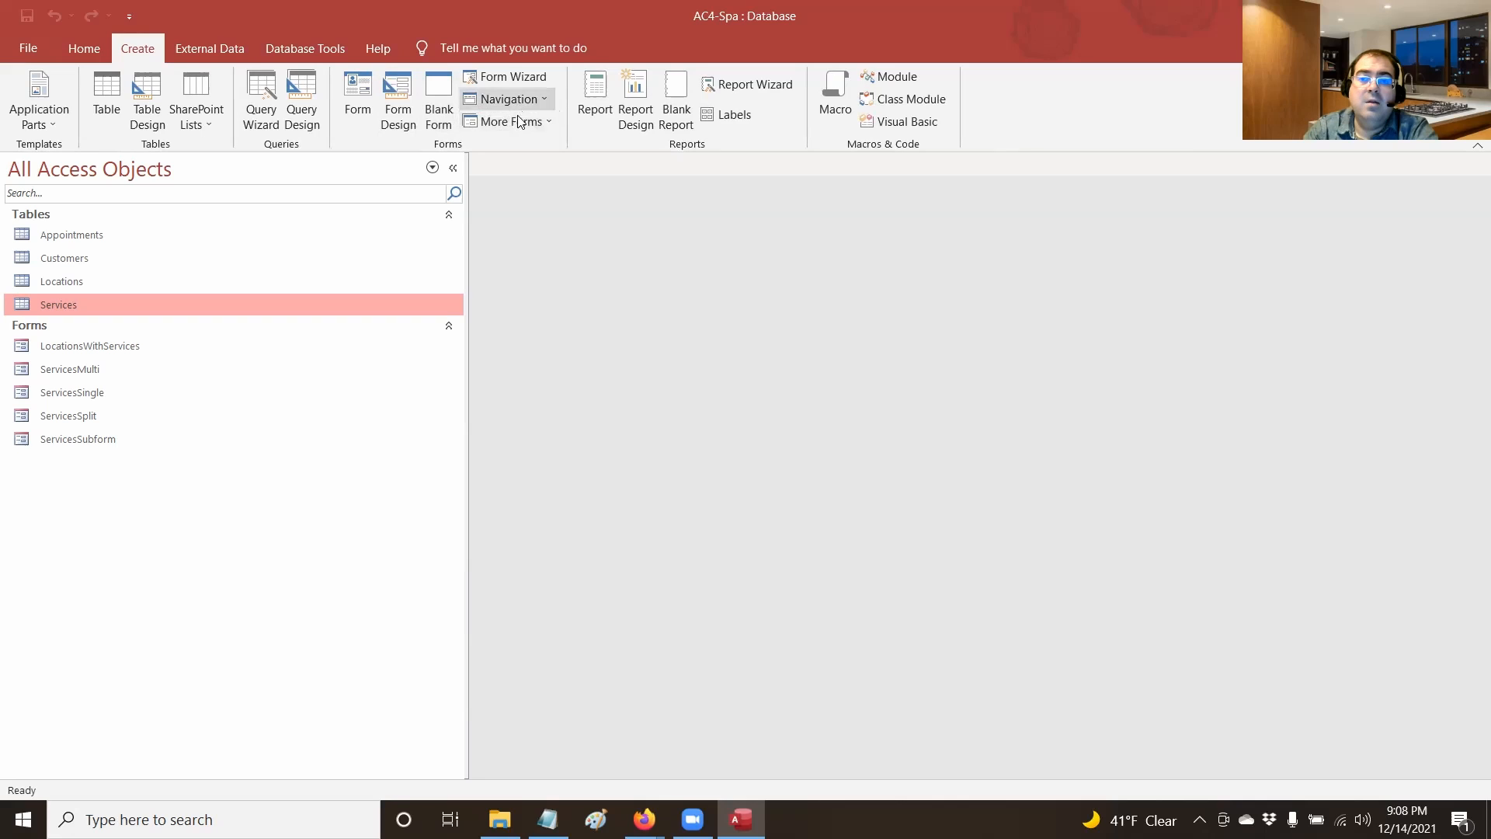
left_click(358, 88)
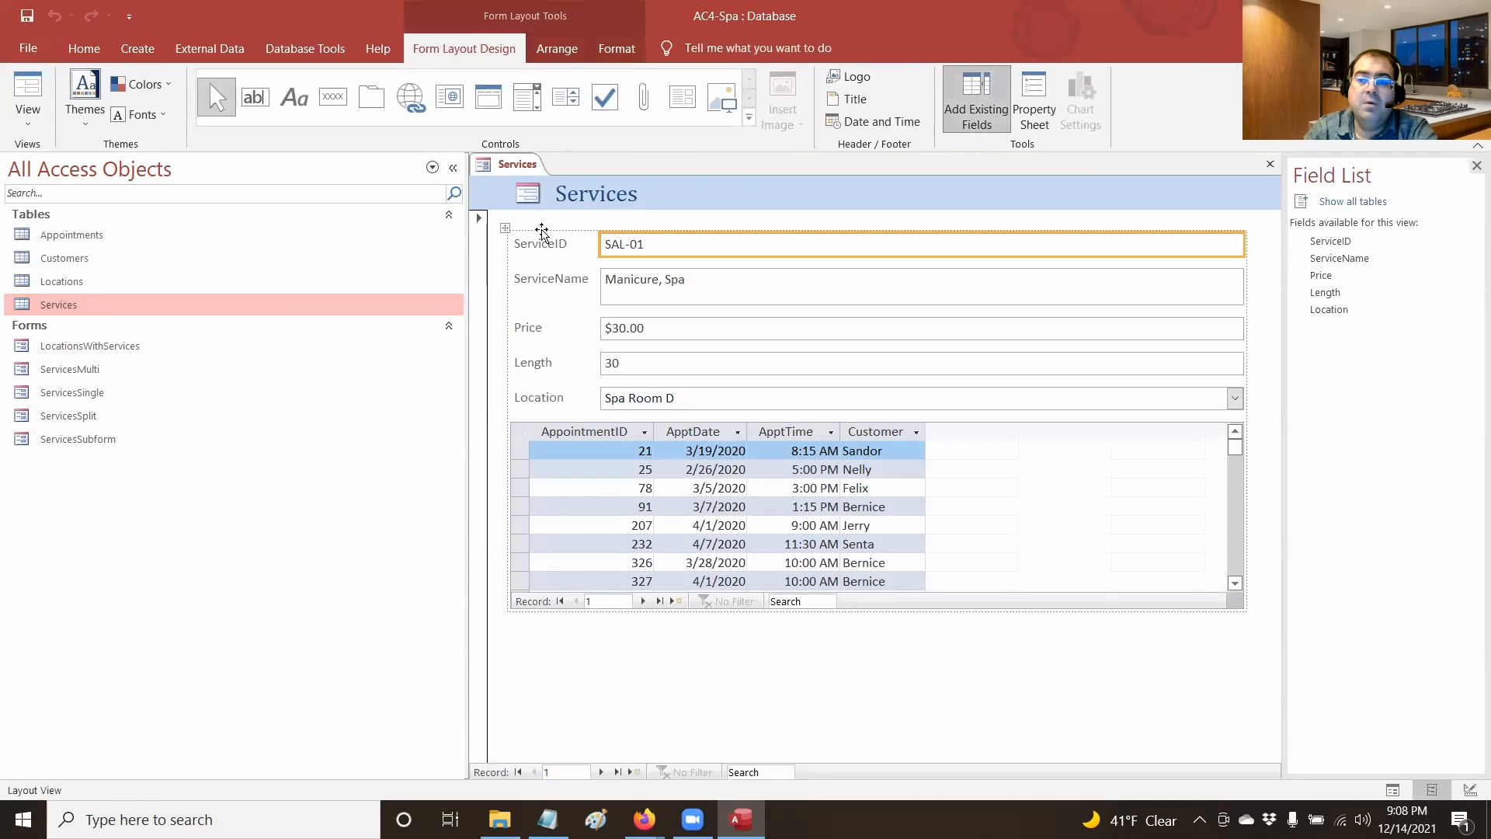
left_click(508, 177)
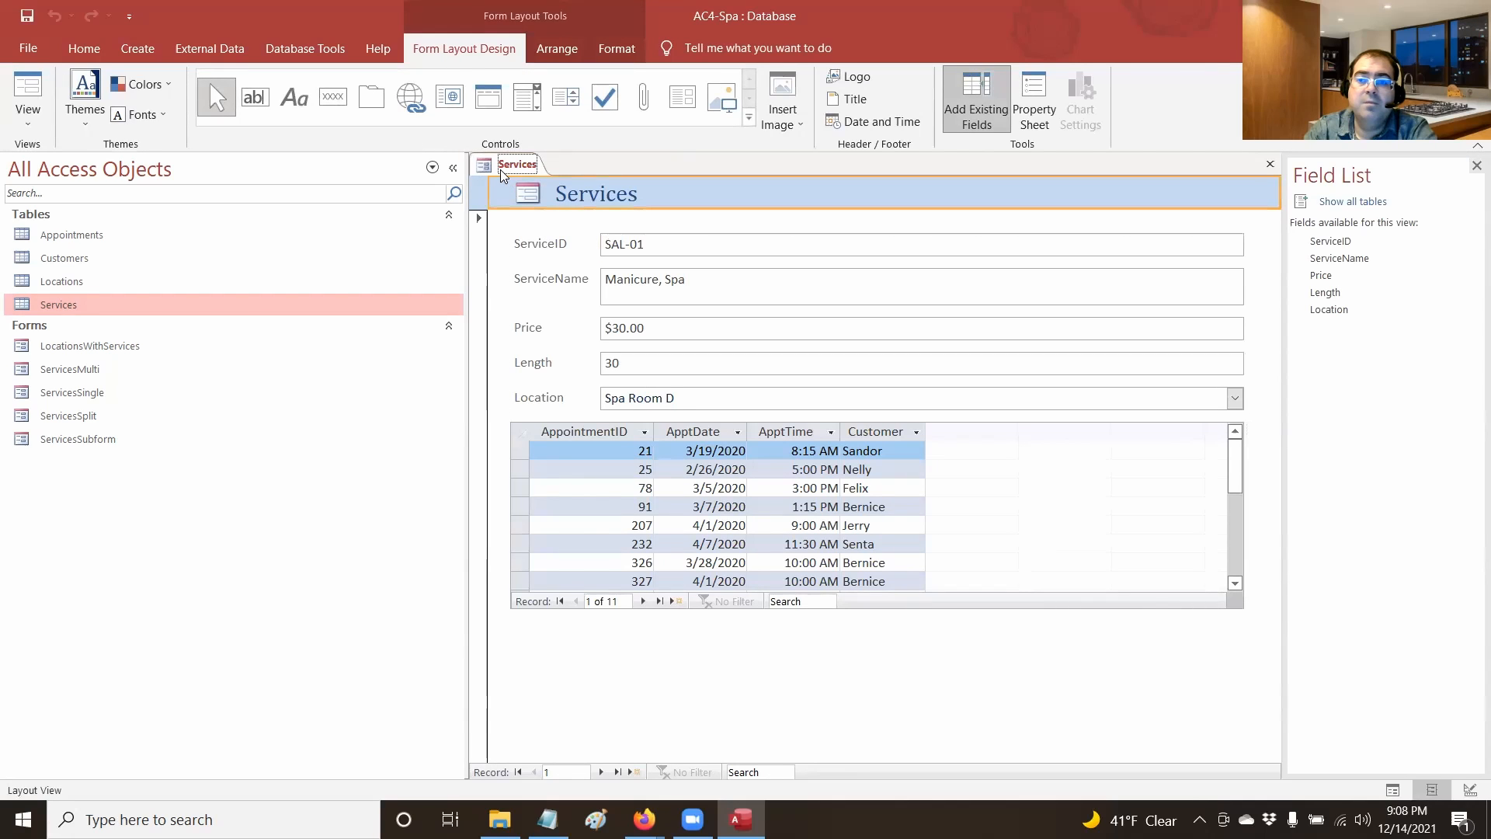
right_click(505, 170)
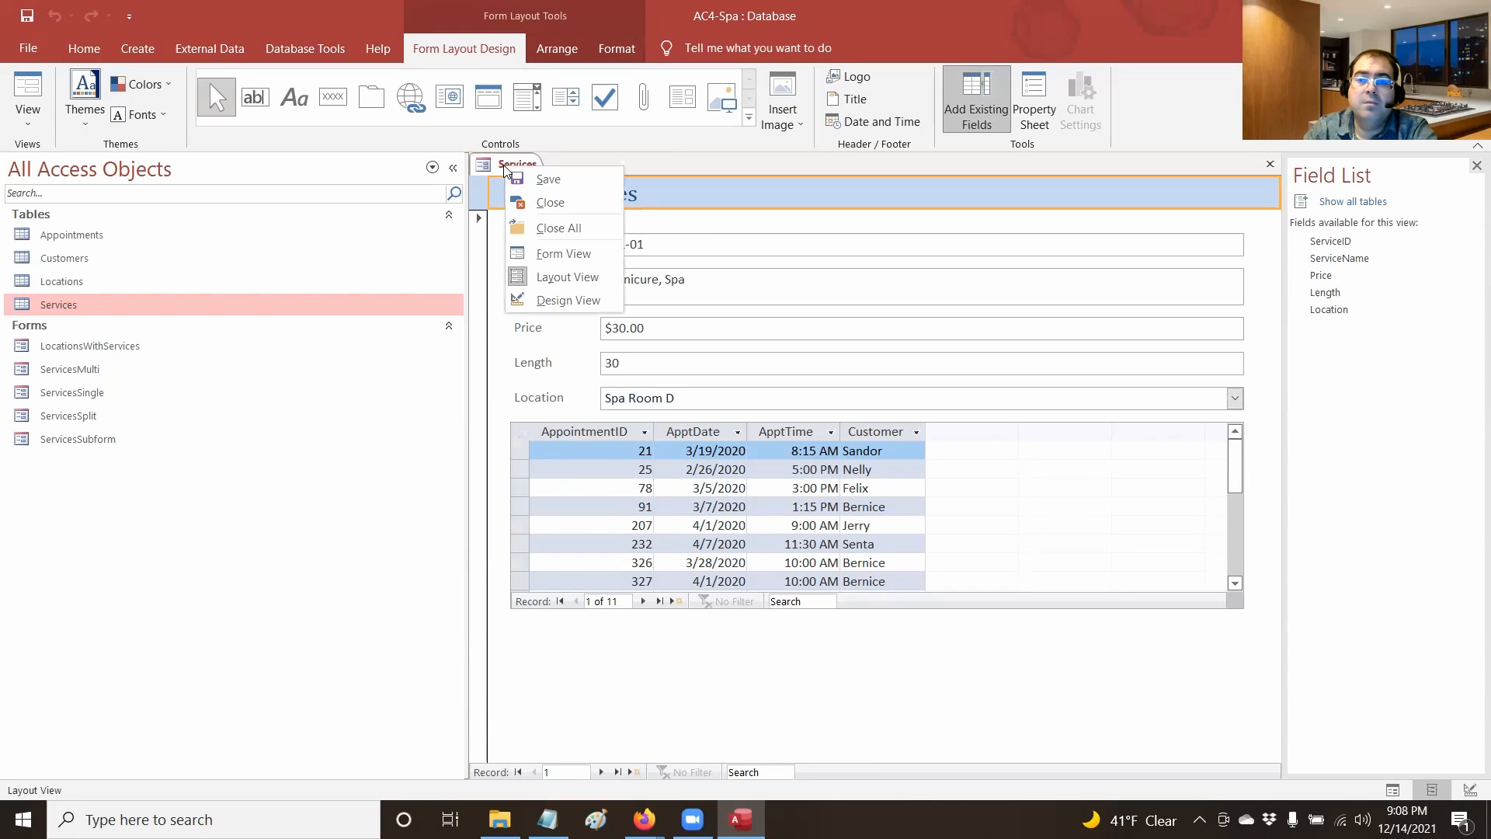
left_click(531, 200)
left_click(750, 464)
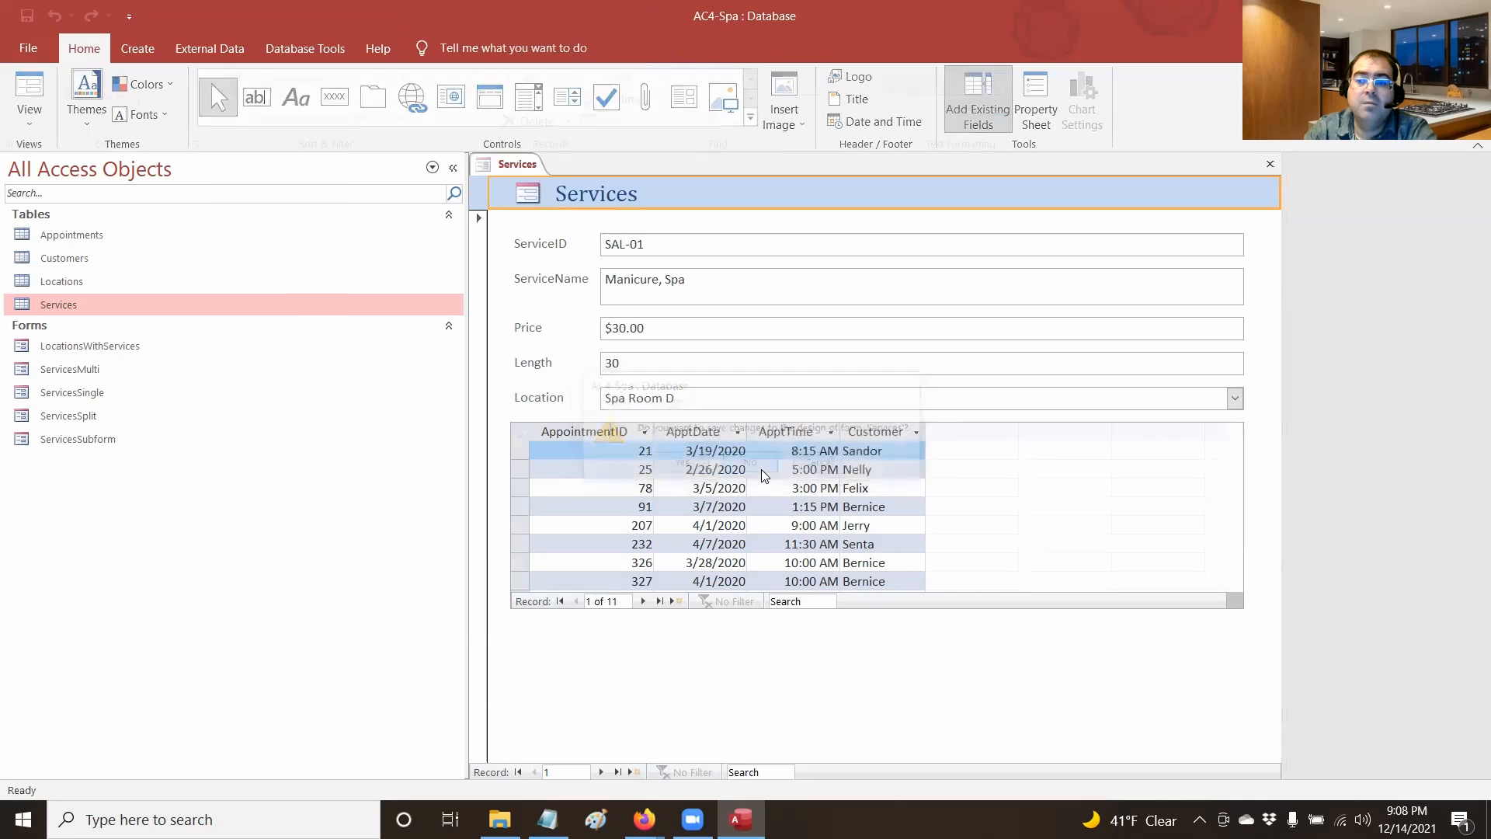
Create a blank form and save it as AppointmentDetails
left_click(138, 51)
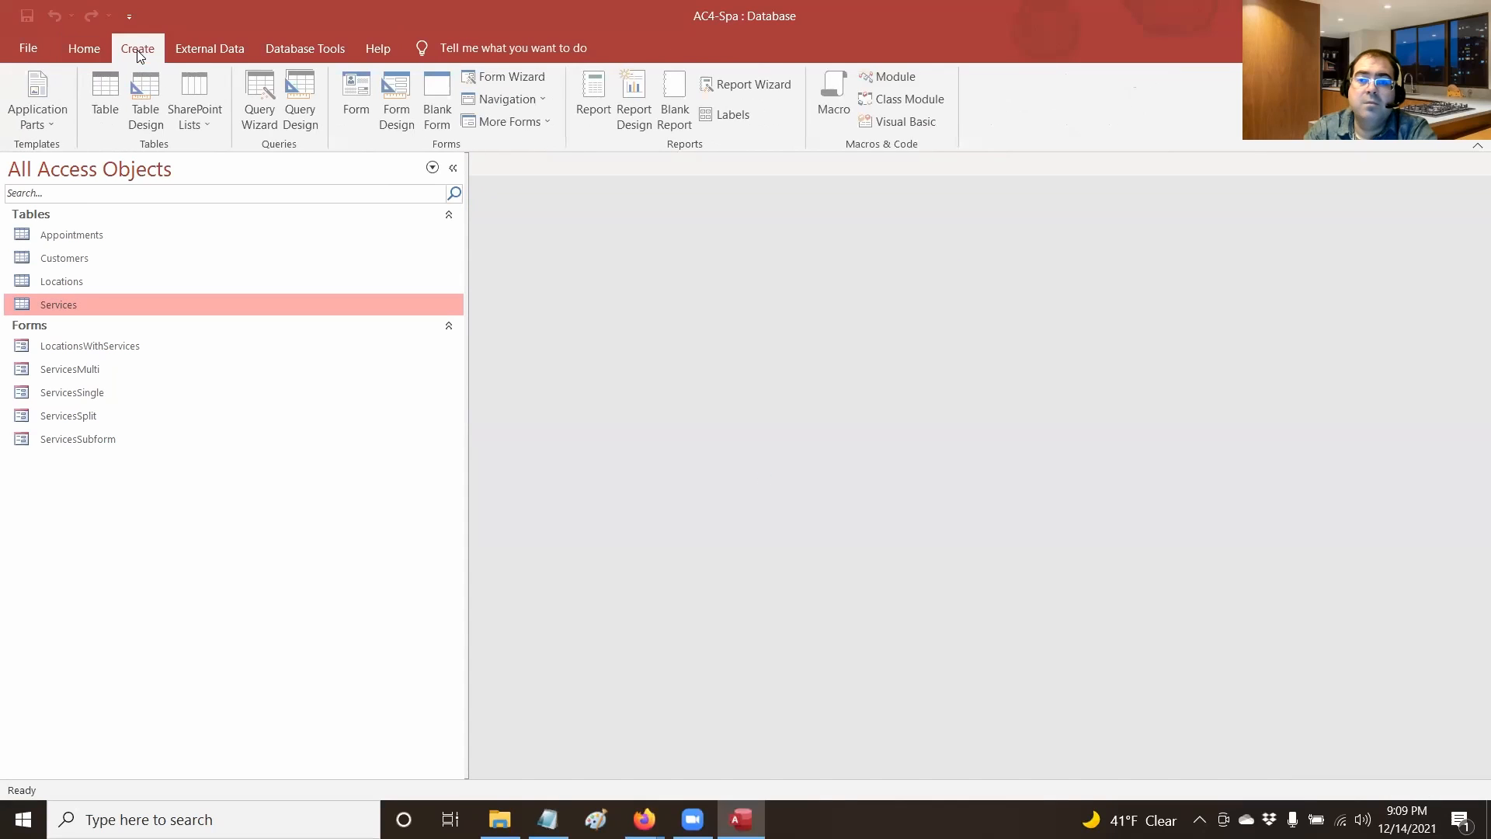
left_click(437, 124)
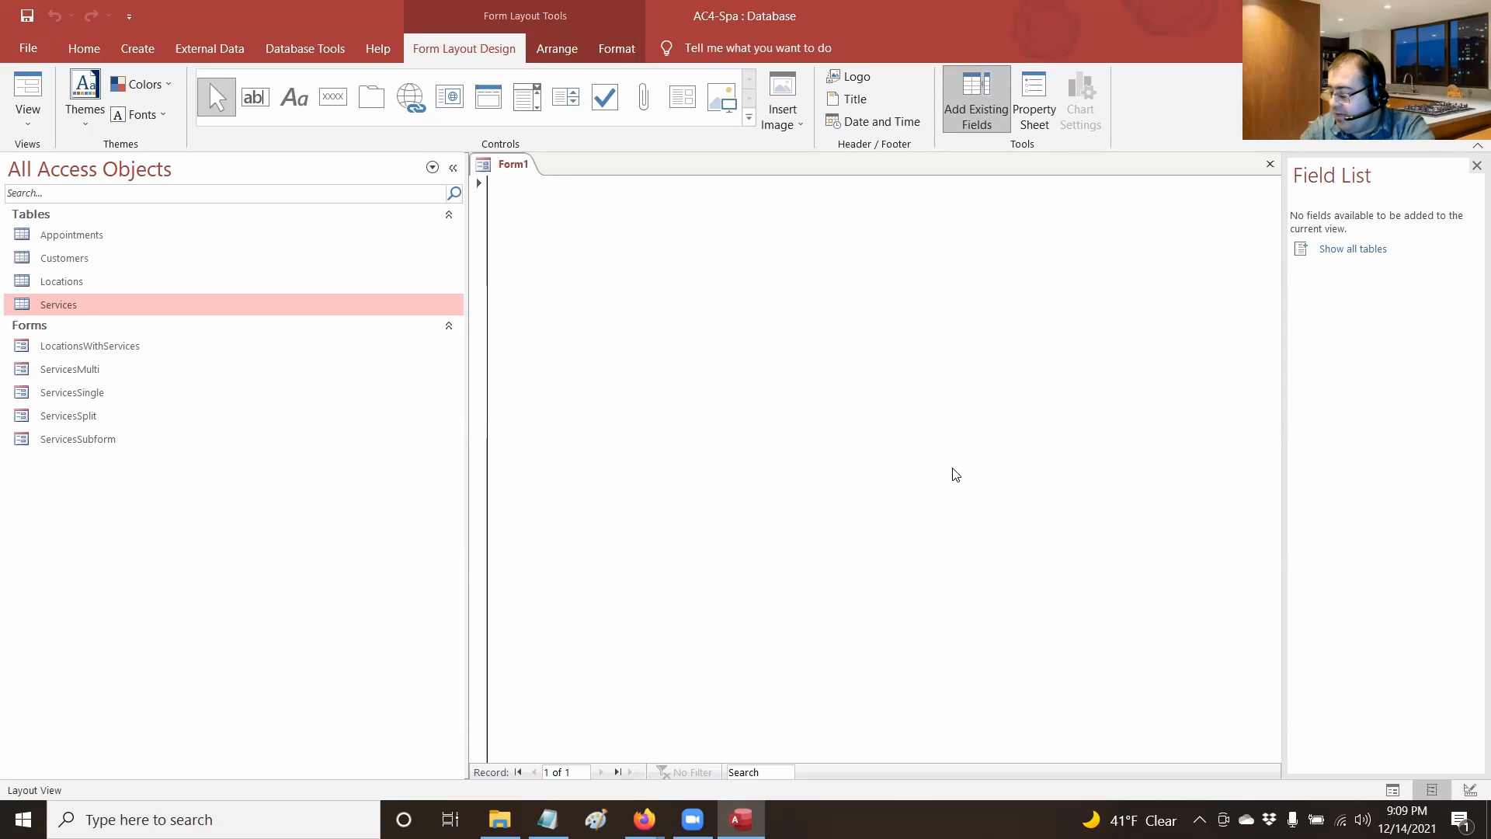
right_click(506, 166)
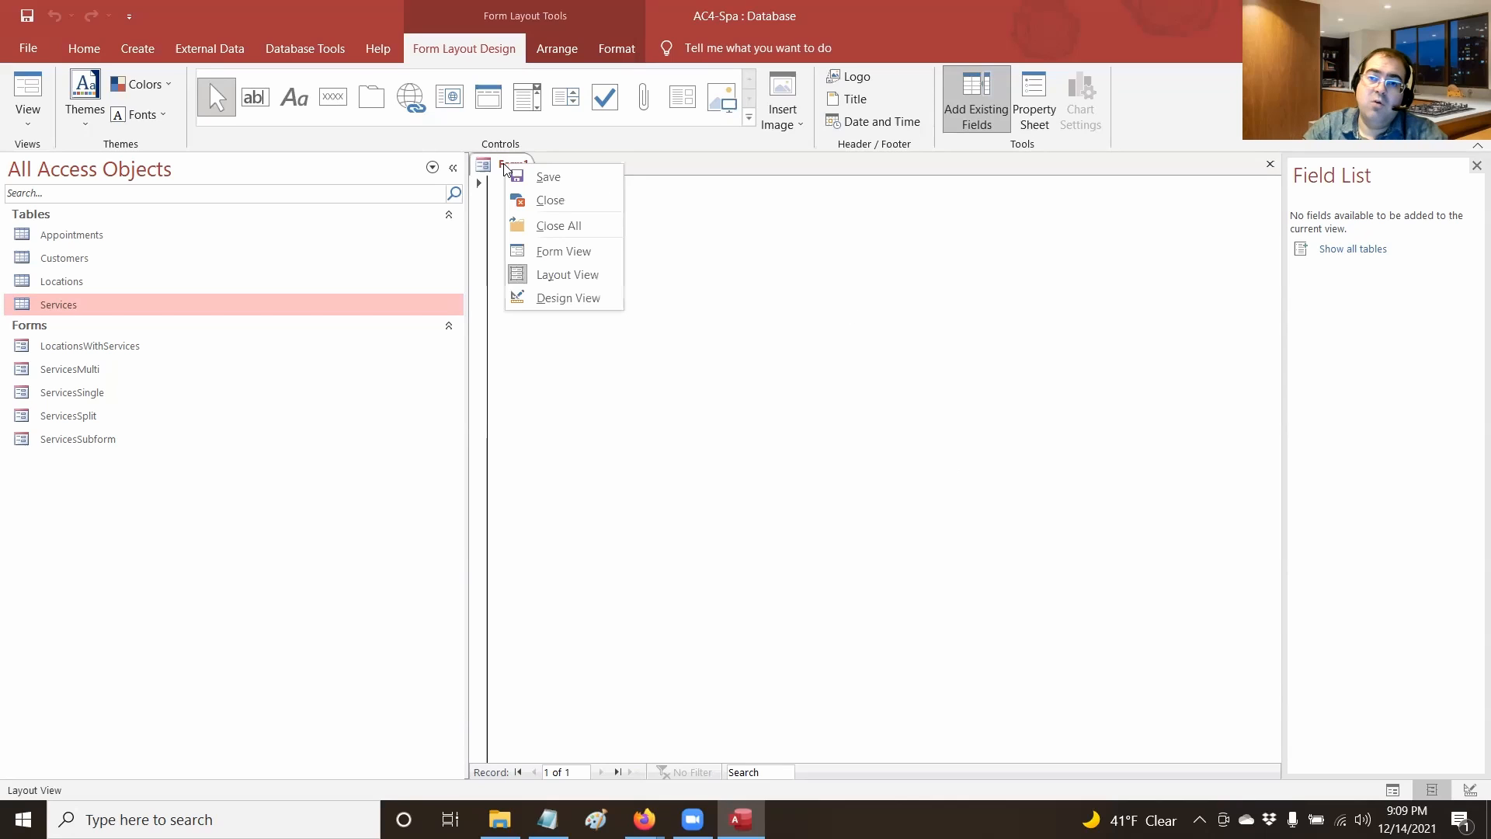
left_click(525, 179)
type("Appointmen")
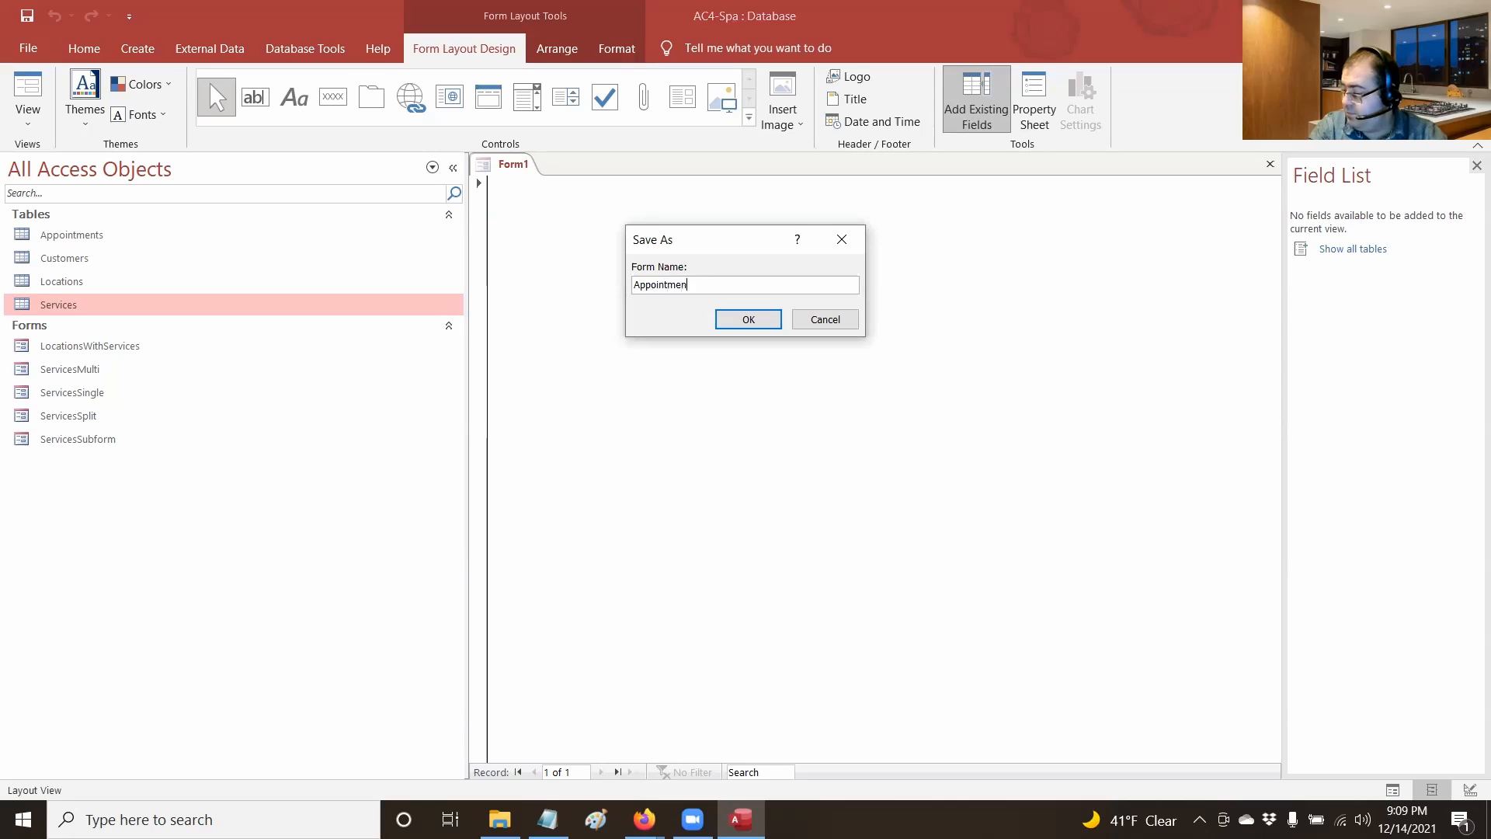
type("t Entry")
key("BackSpace")
key("BackSpace")
key("BackSpace")
key("BackSpace")
key("BackSpace")
key("BackSpace")
type("Details")
key("Return")
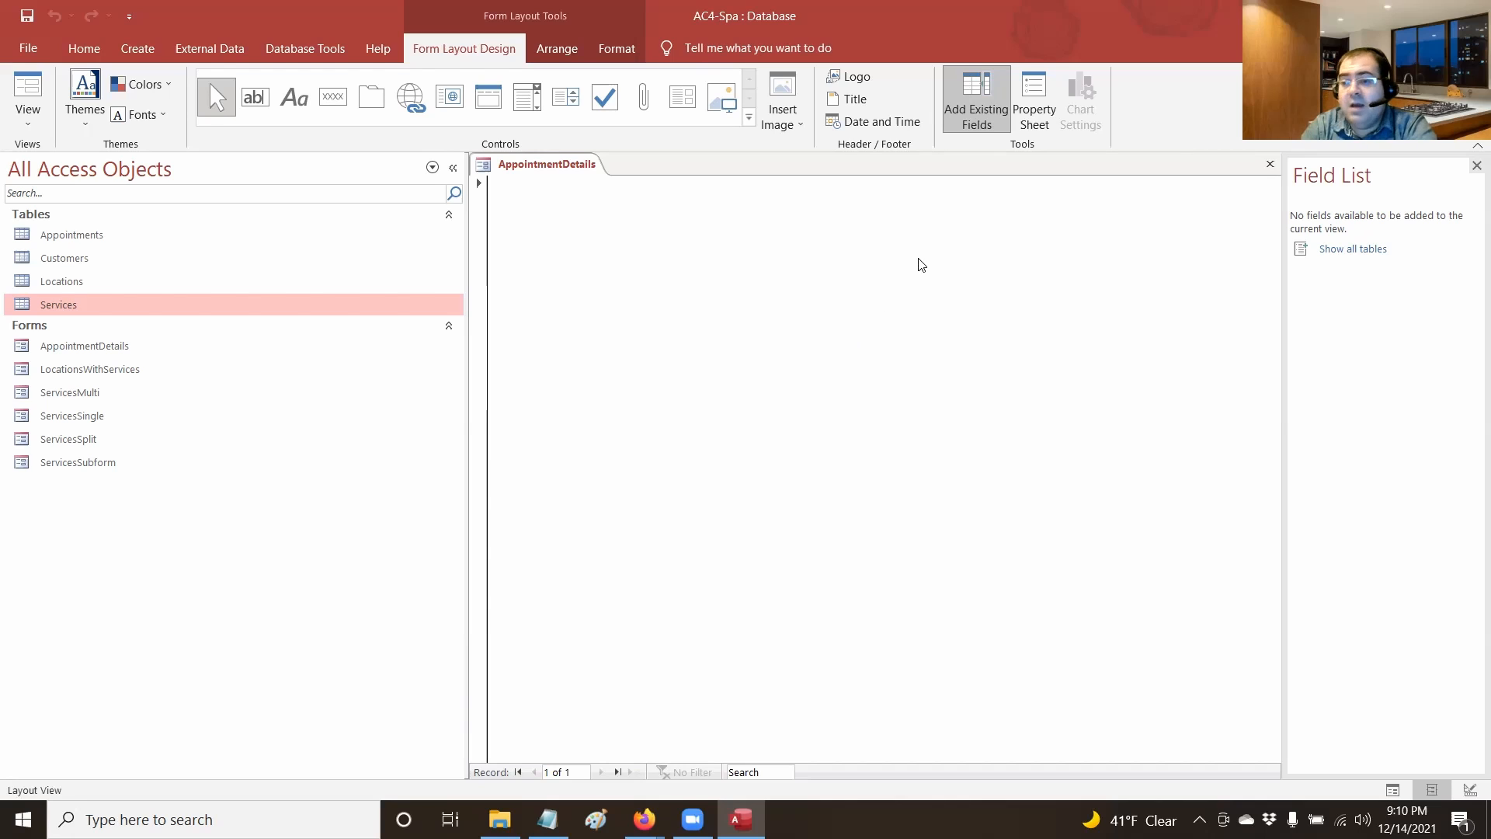
Show all tables' fields and add ApptDate from the Appointments table to the form, with ApptTime beside it
left_click(968, 98)
left_click(969, 97)
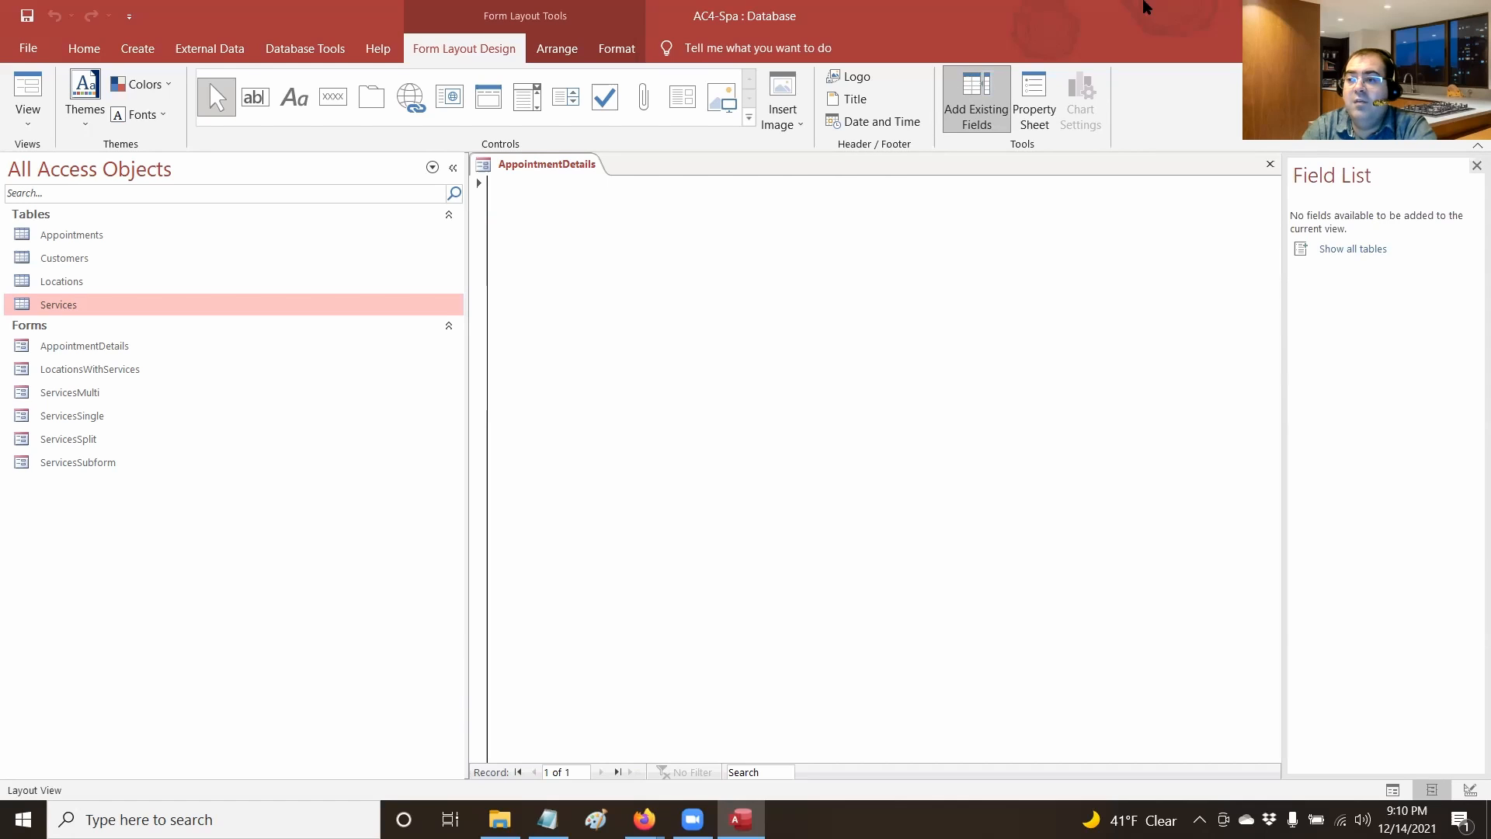
left_click(1355, 250)
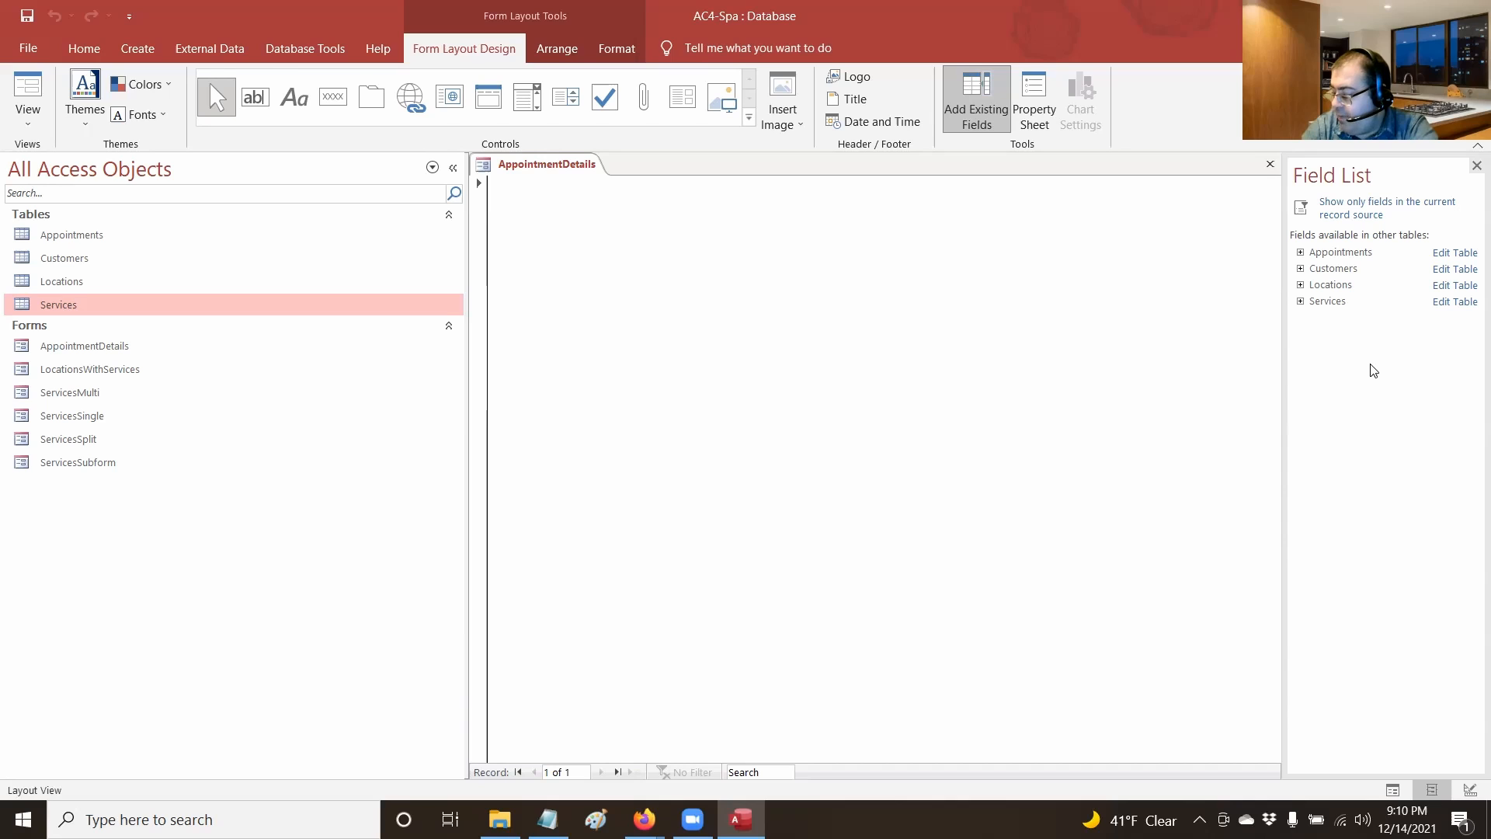
left_click(1301, 253)
left_click_drag(1344, 289, 525, 226)
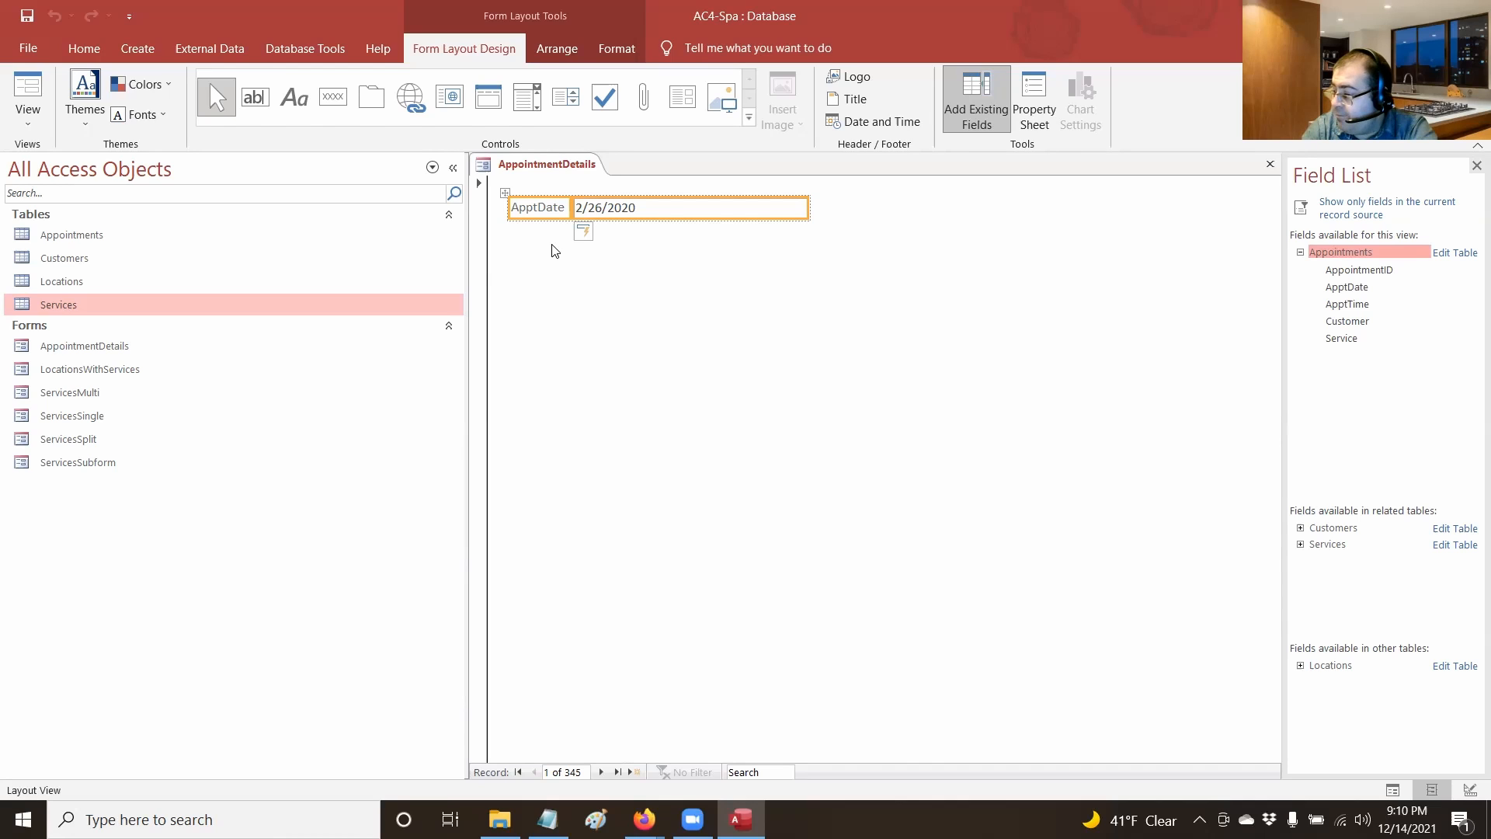
left_click_drag(1353, 304, 922, 215)
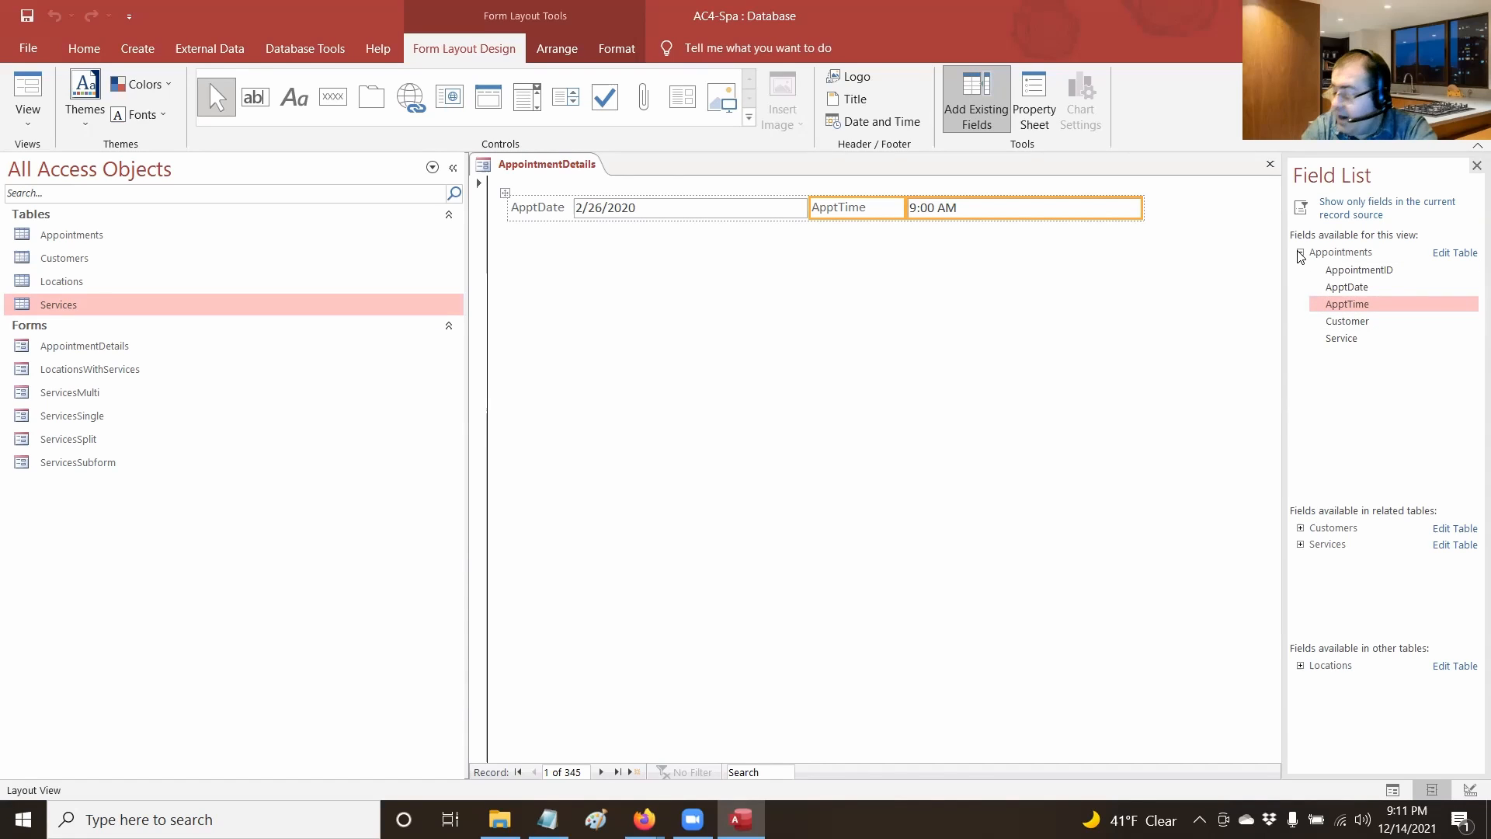
Add LastName from the Customers table beneath ApptDate, and FirstName beneath ApptTime
left_click(1300, 528)
scroll(1303, 536, "down", 1)
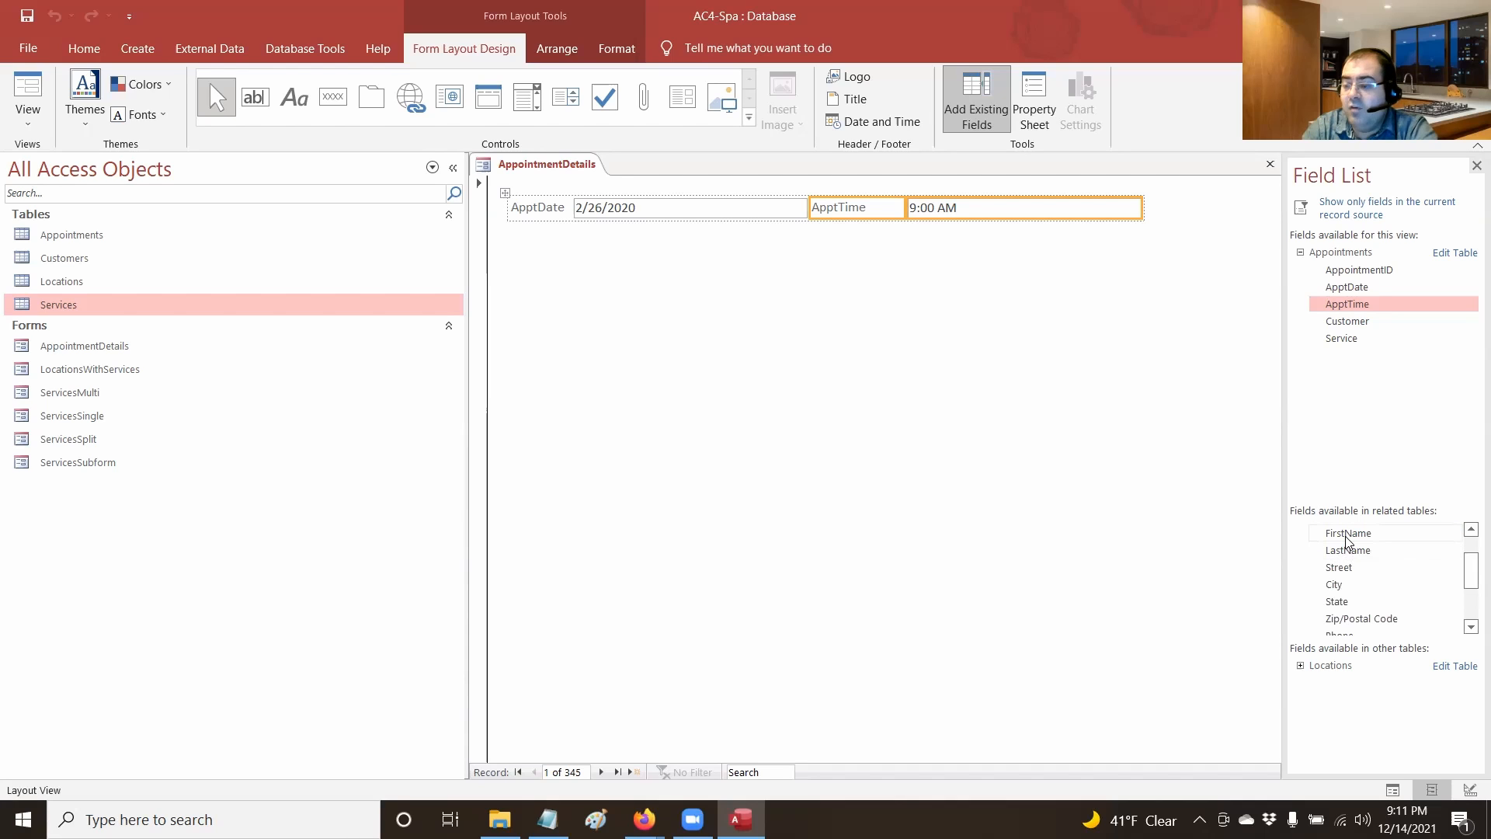
left_click_drag(1351, 551, 520, 255)
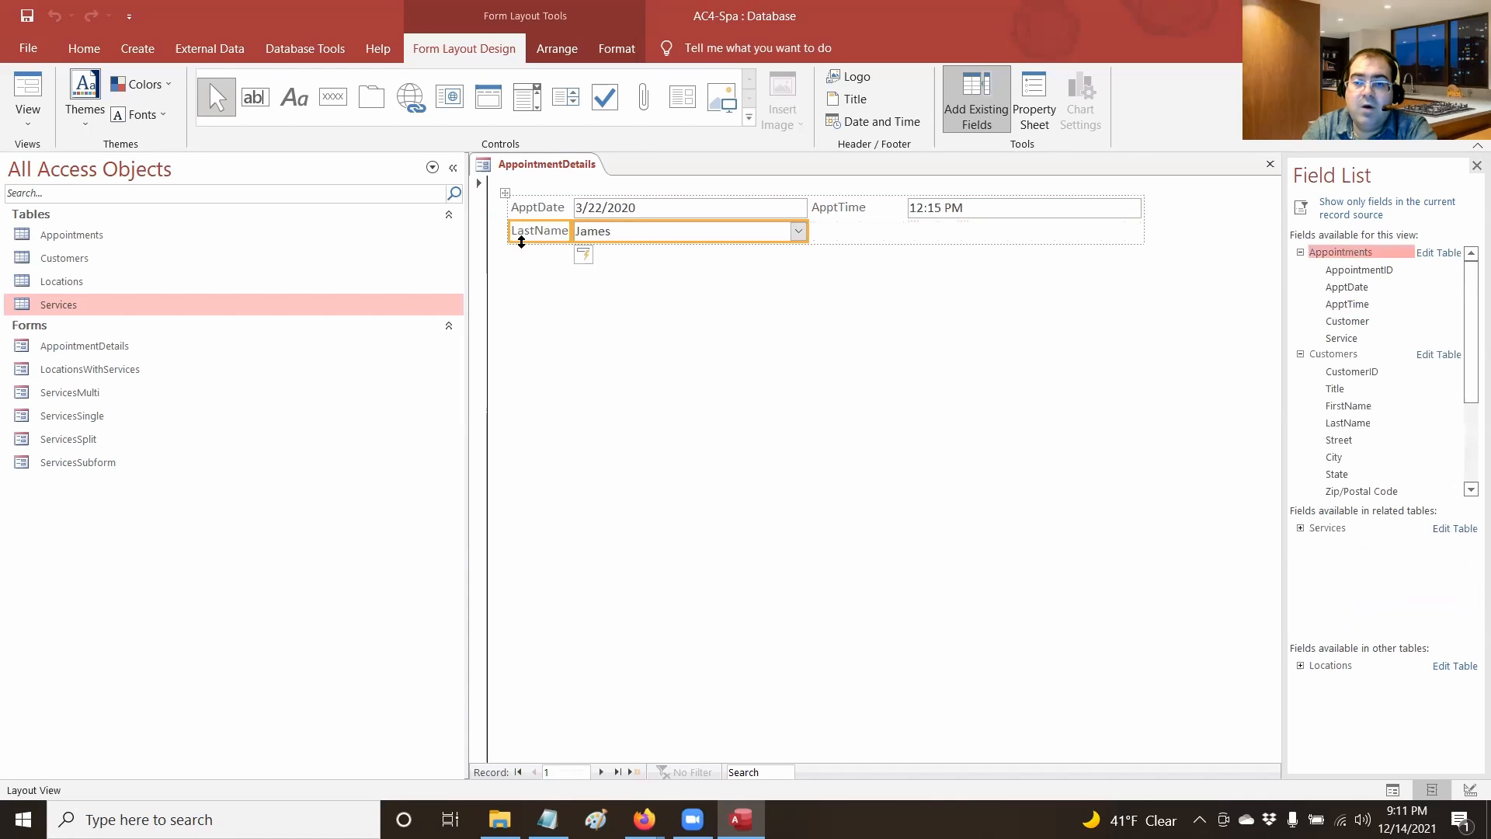
left_click_drag(1357, 407, 878, 235)
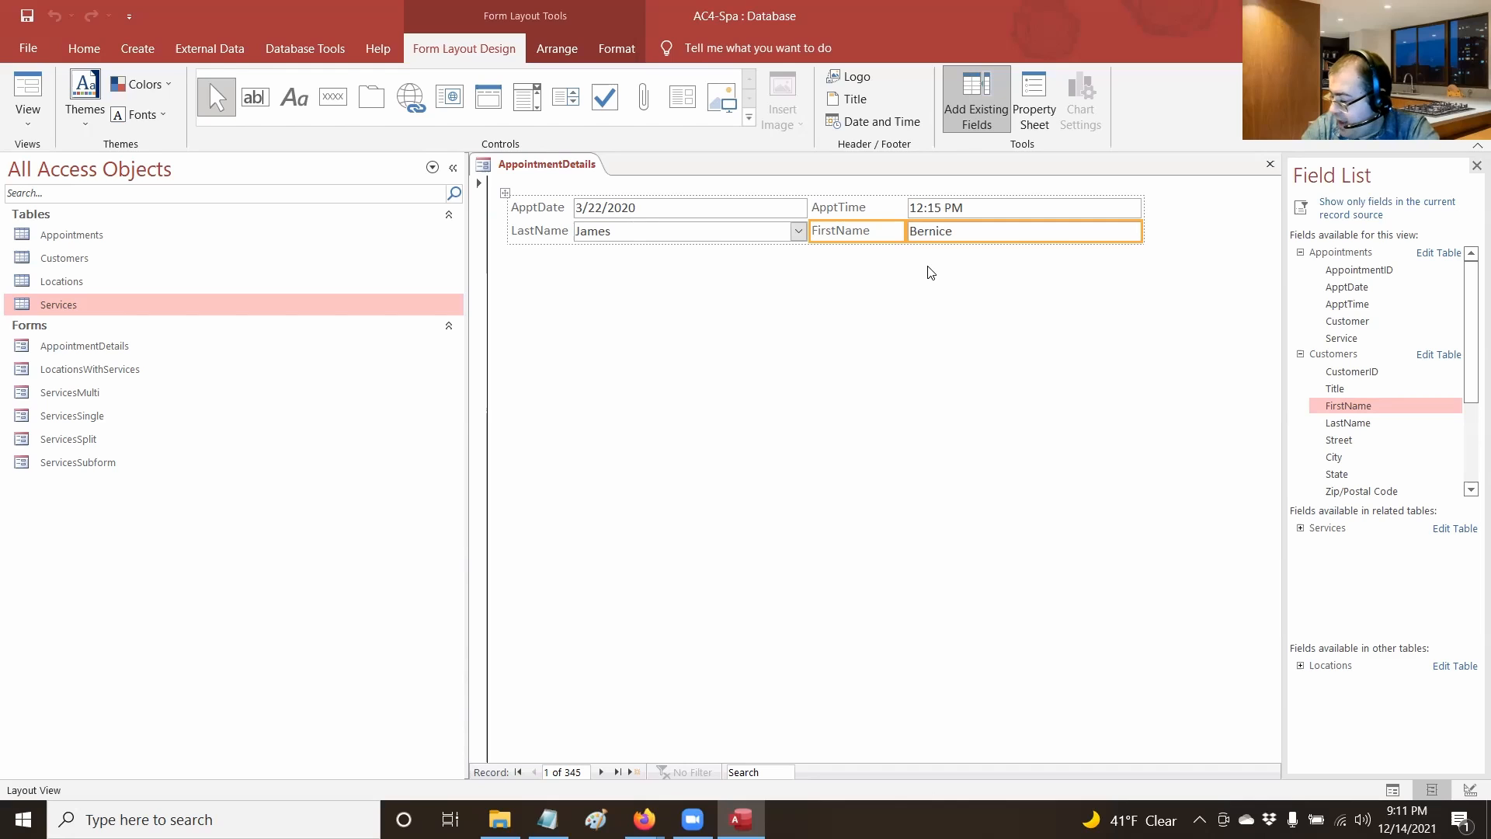
Add the ServiceName field from the Services table to the form beneath FirstName
left_click(1300, 355)
left_click(1300, 252)
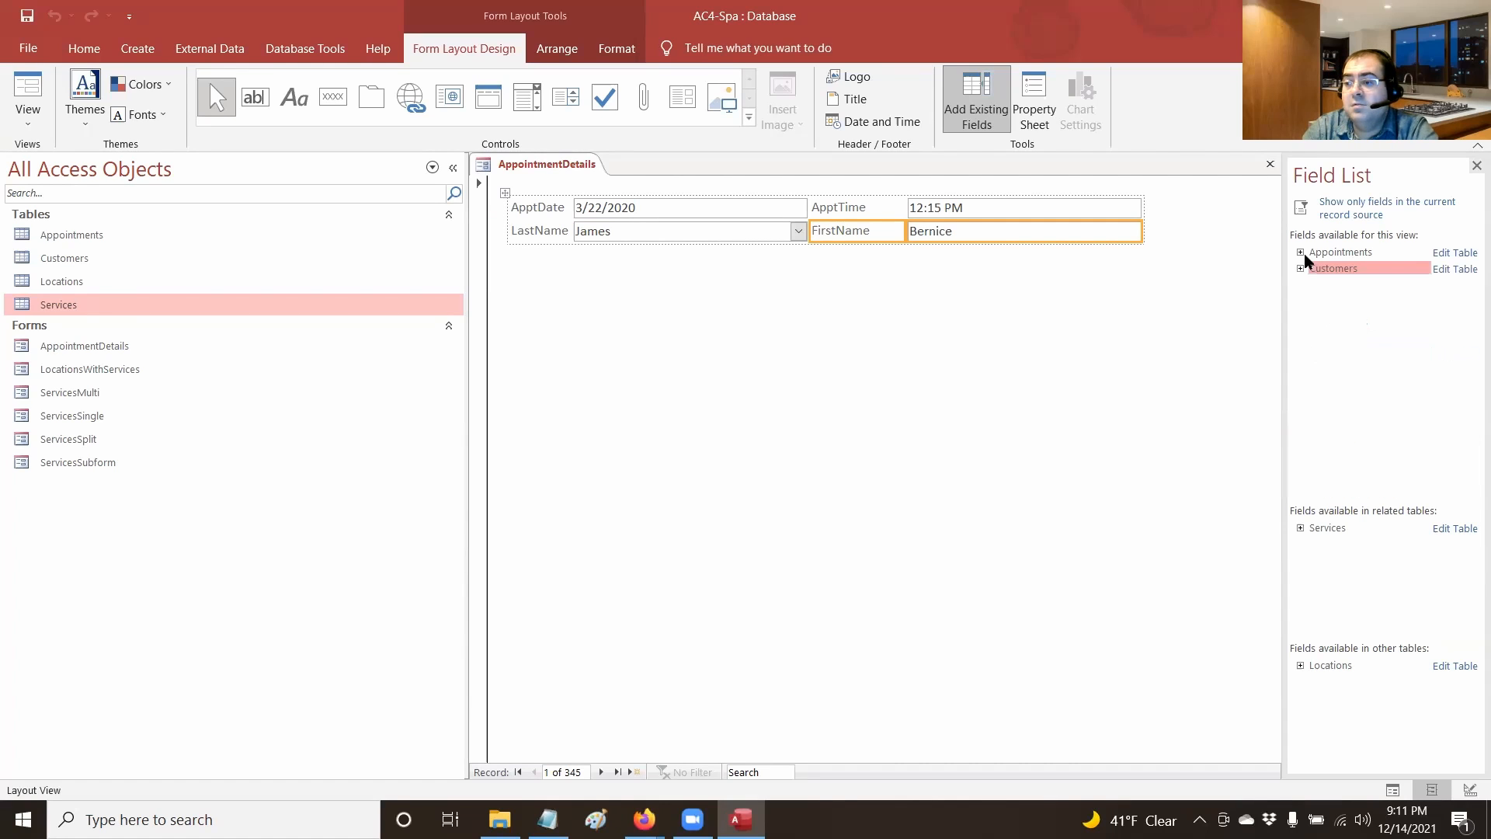
left_click(1299, 528)
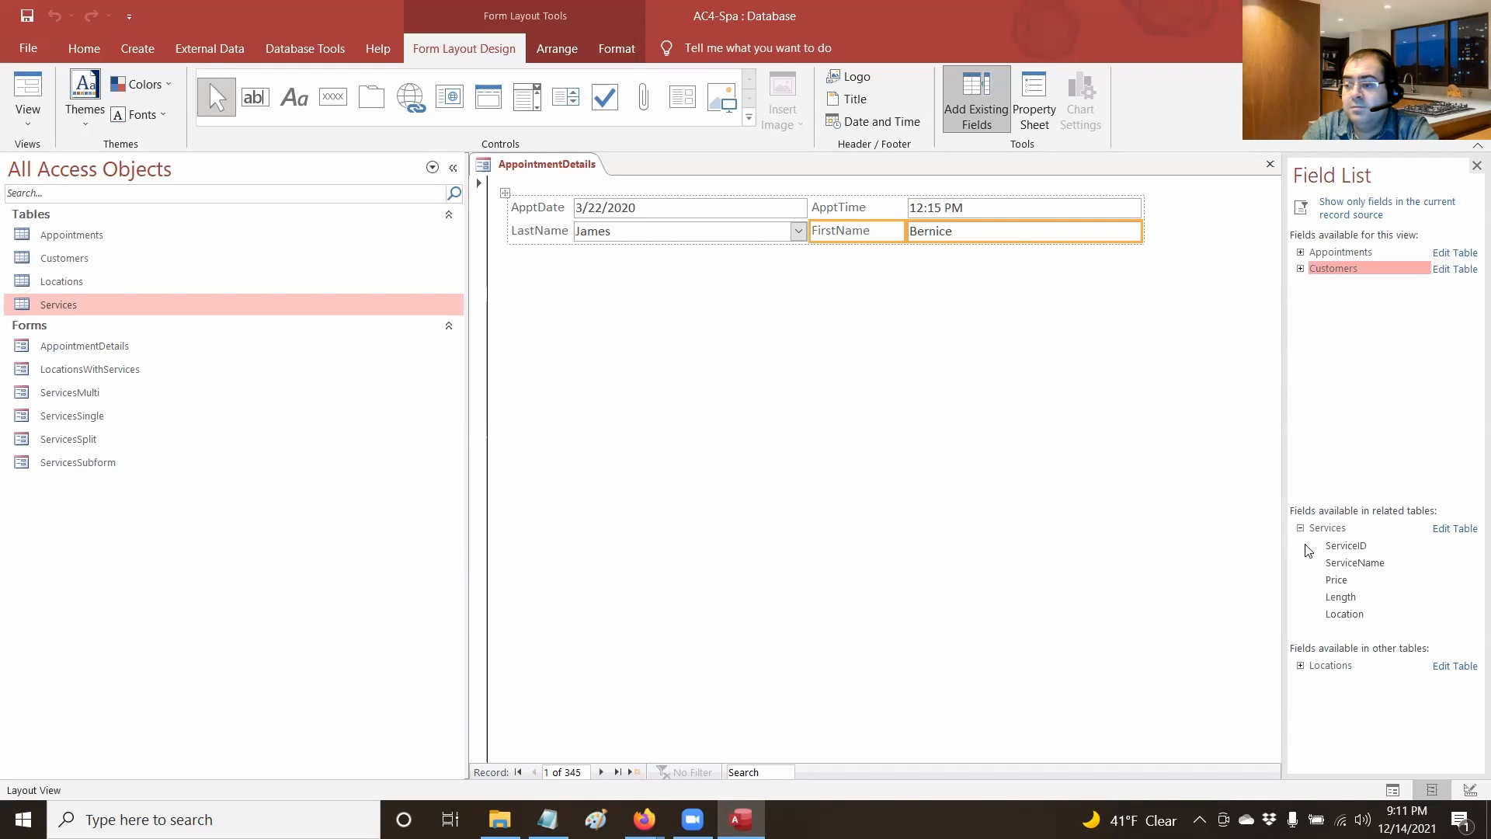
left_click(1360, 565)
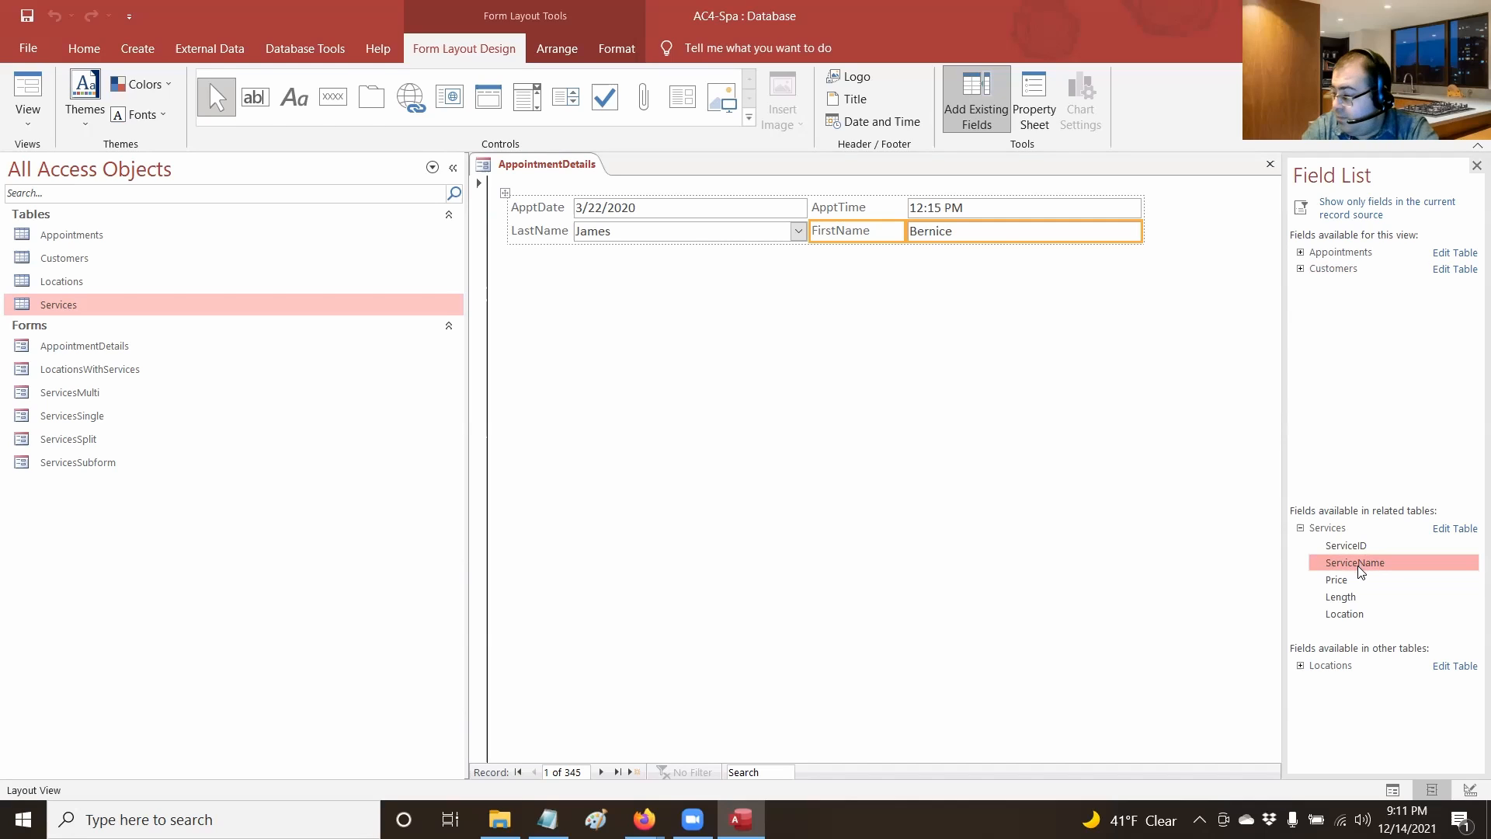
left_click_drag(1358, 566, 1356, 566)
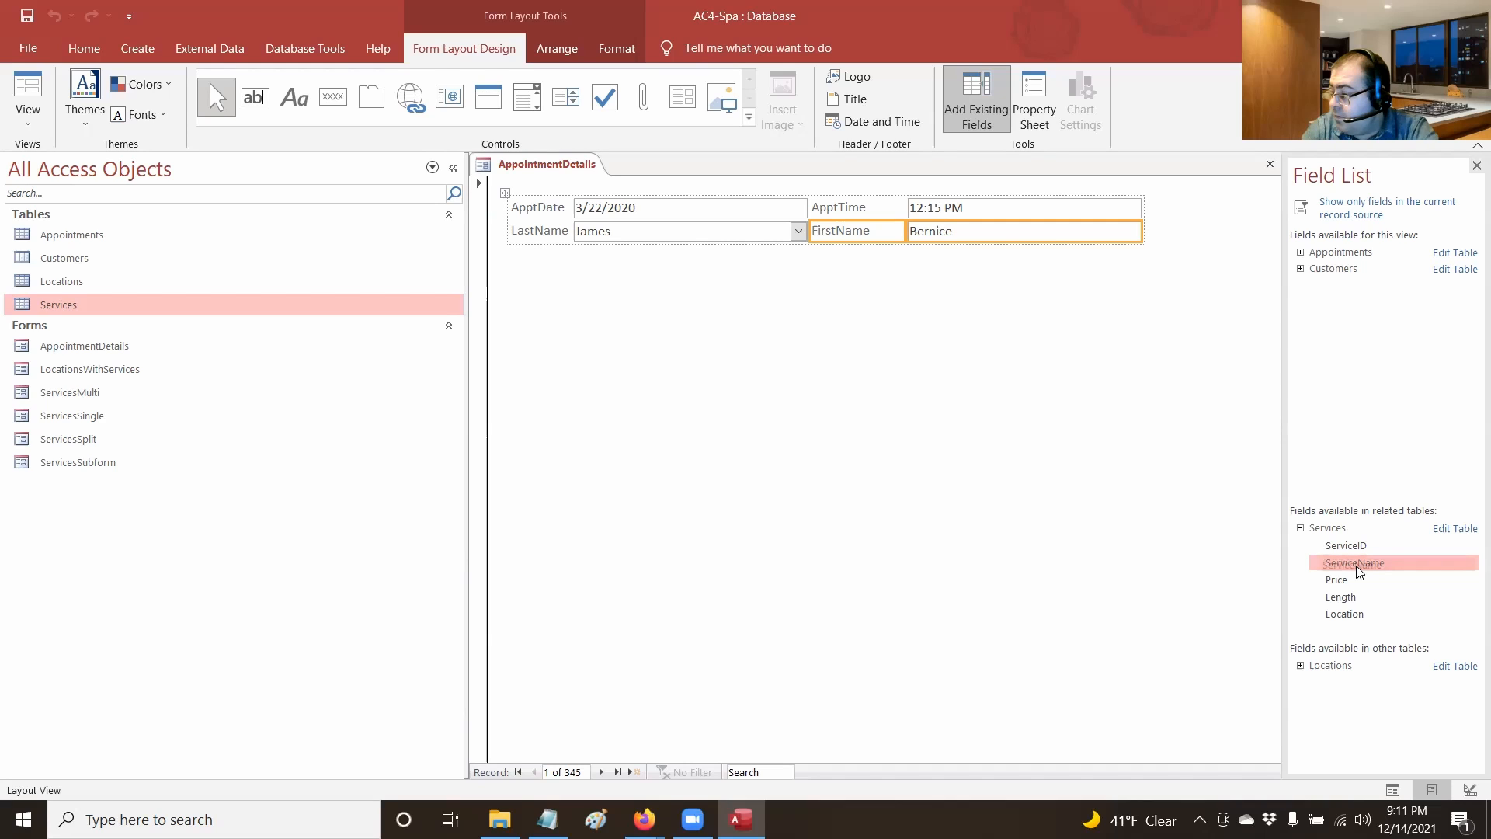
left_click_drag(1359, 571, 936, 249)
Rearrange the layout so the FirstName label and box sit beneath LastName and ServiceName sits beneath ApptTime
left_click(854, 229)
left_click_drag(653, 253, 534, 262)
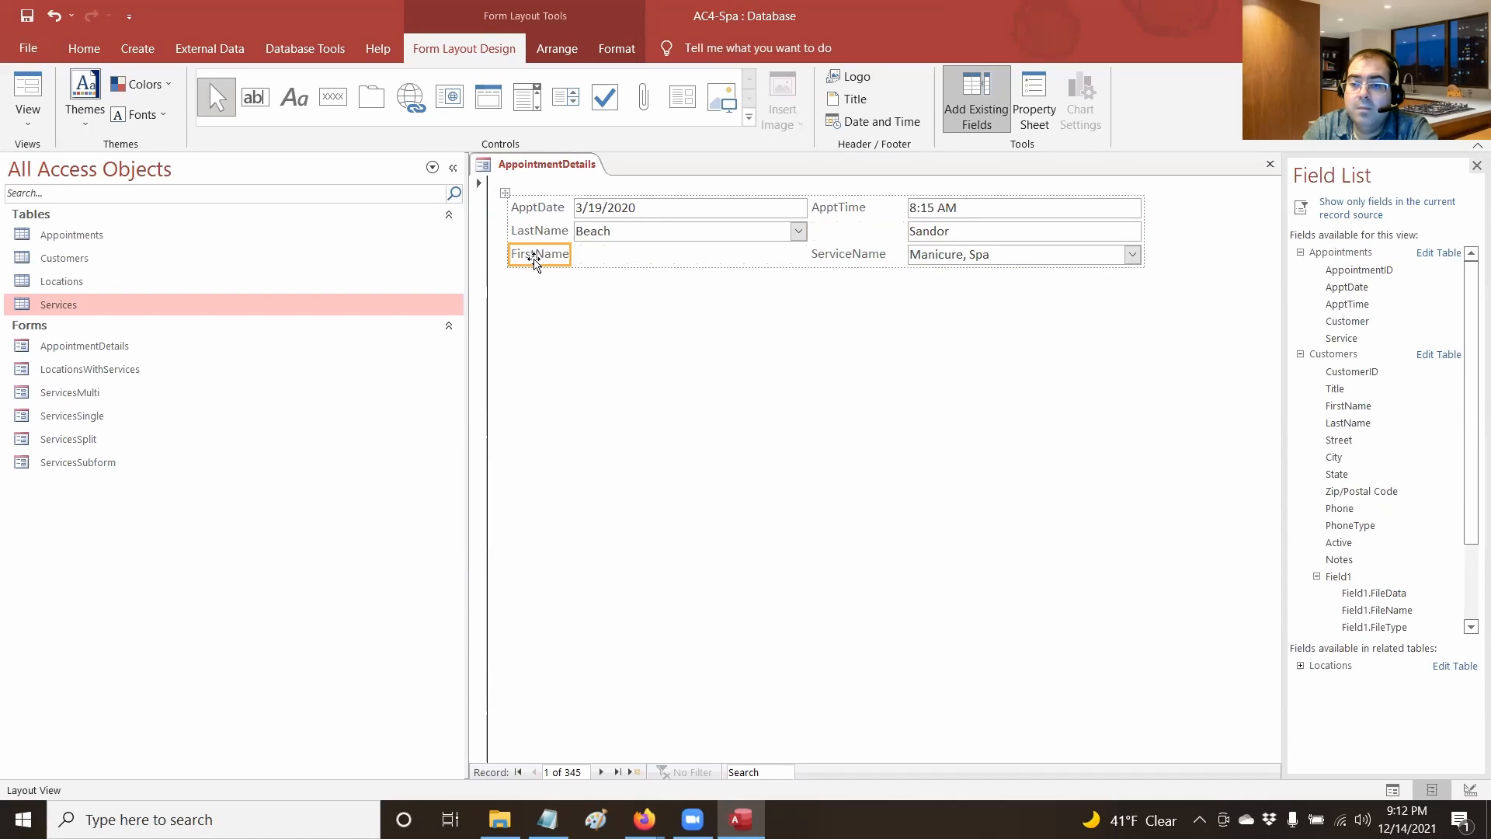
left_click(921, 236)
left_click_drag(922, 236, 675, 257)
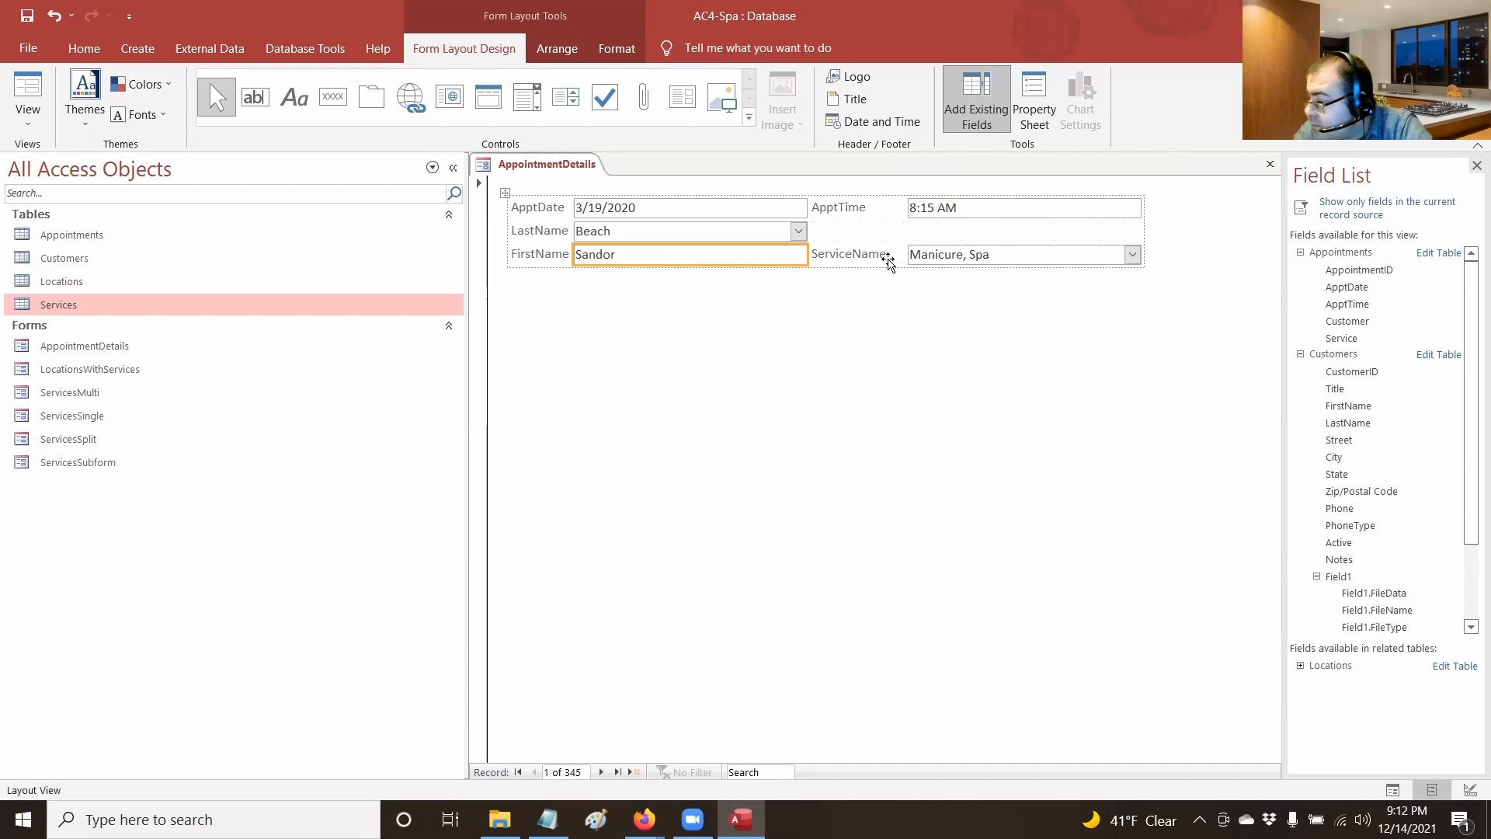
left_click_drag(889, 262, 922, 230)
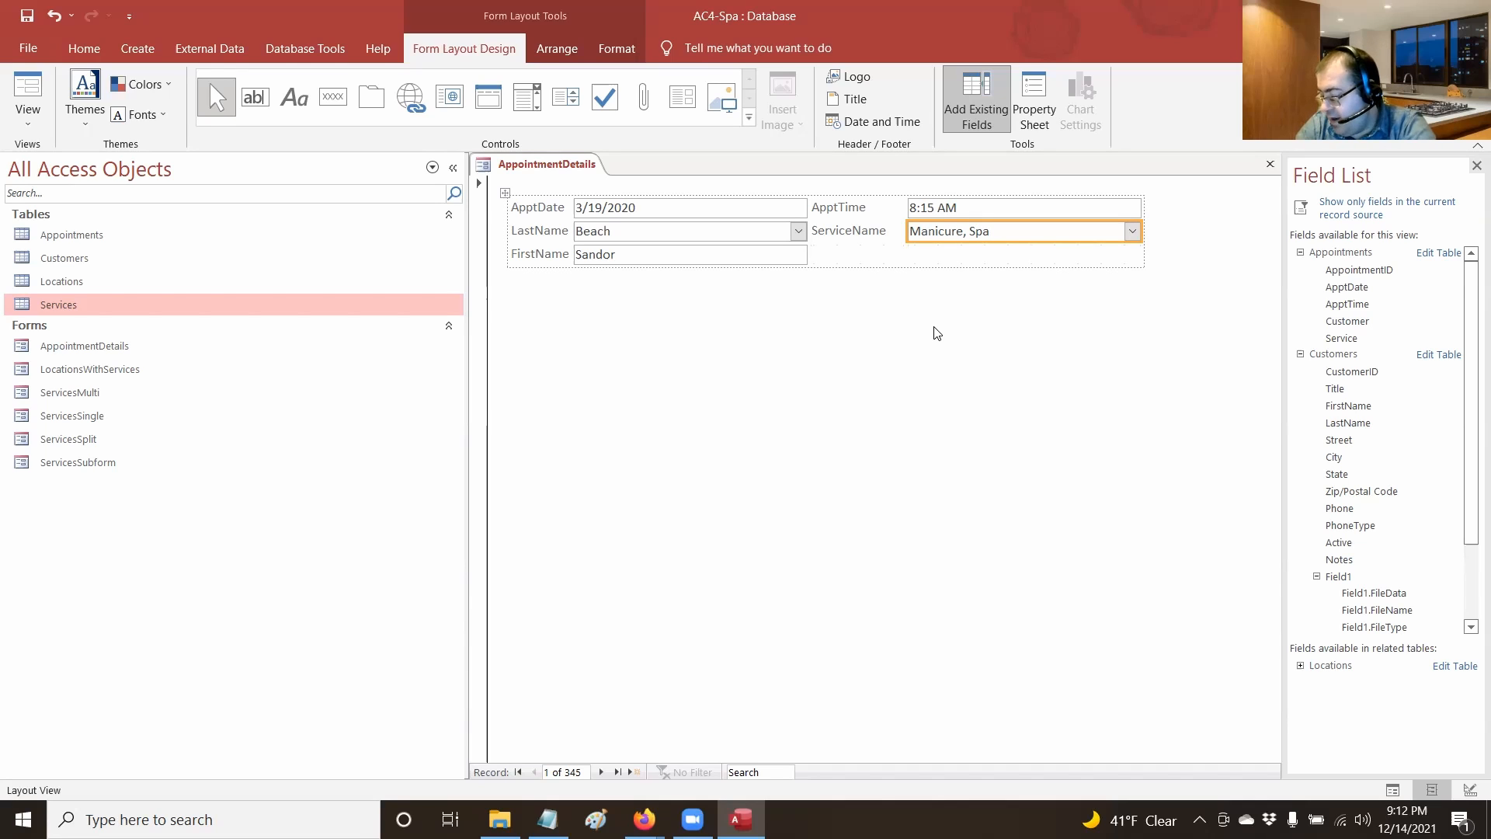
Change the ApptDate label's text to Date
left_click(537, 207)
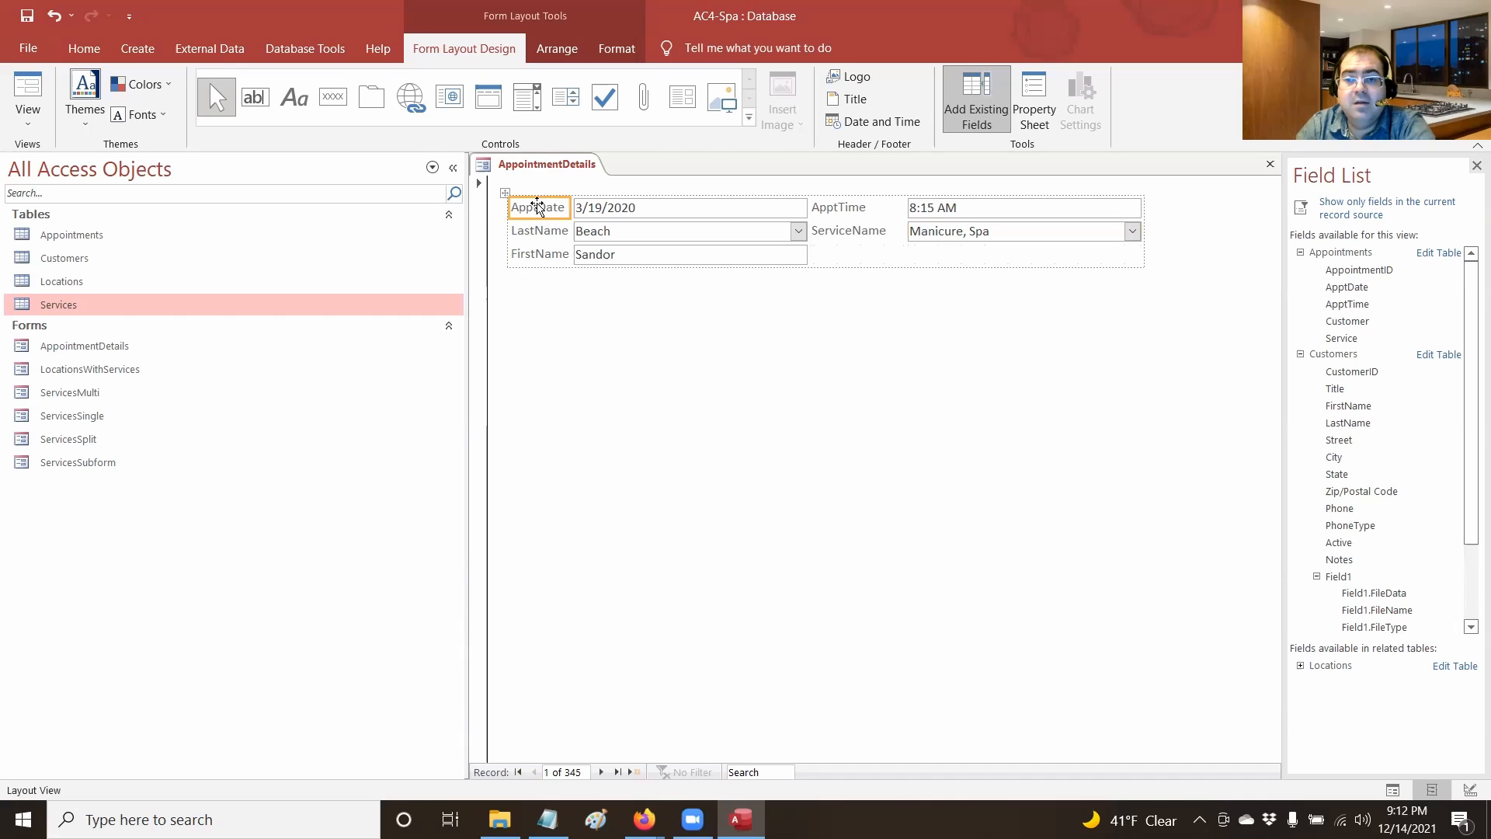
left_click(538, 205)
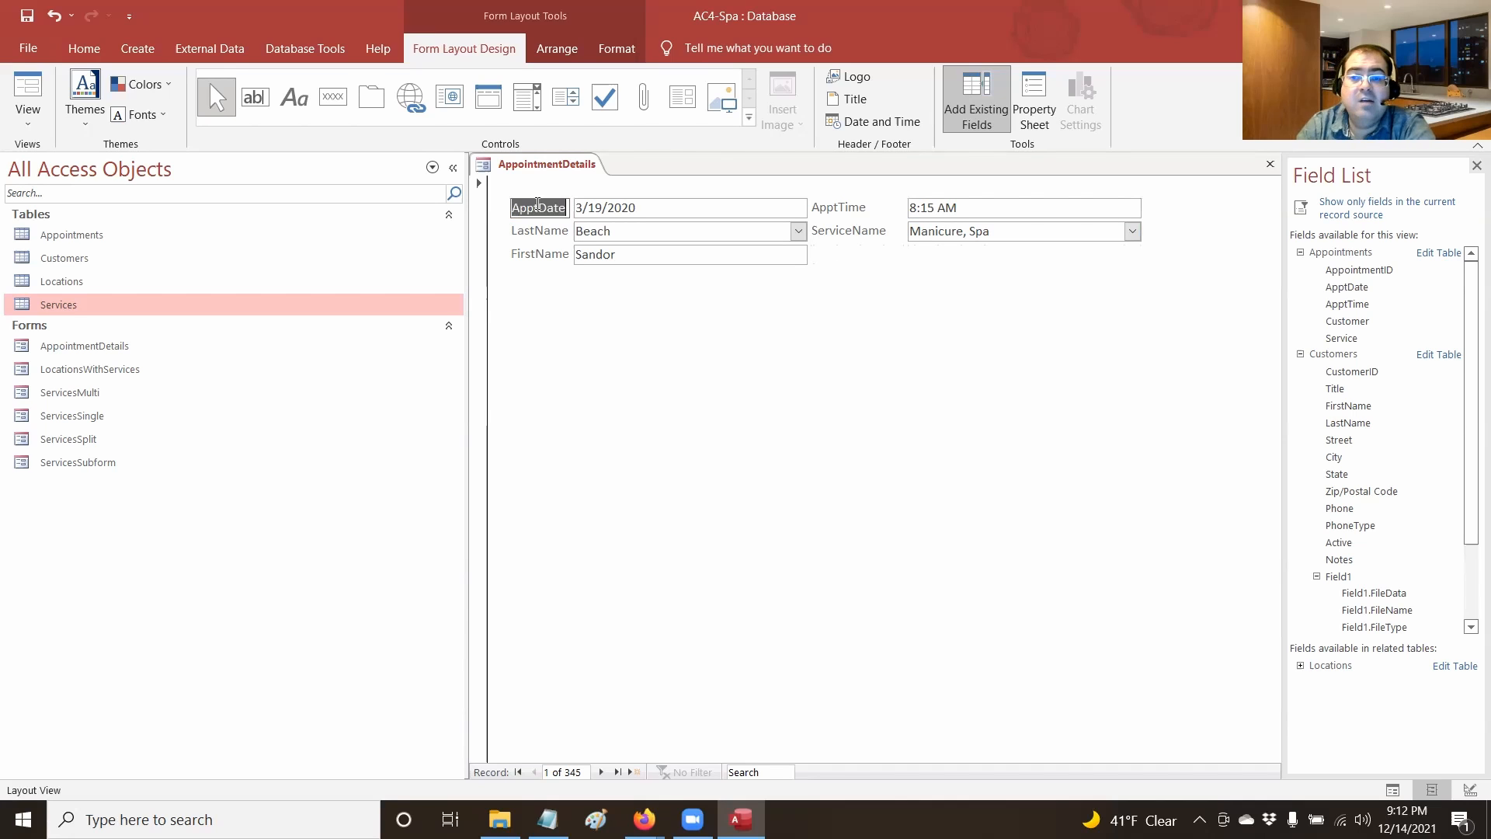
left_click(537, 205)
key("BackSpace")
key("BackSpace")
key("BackSpace")
key("BackSpace")
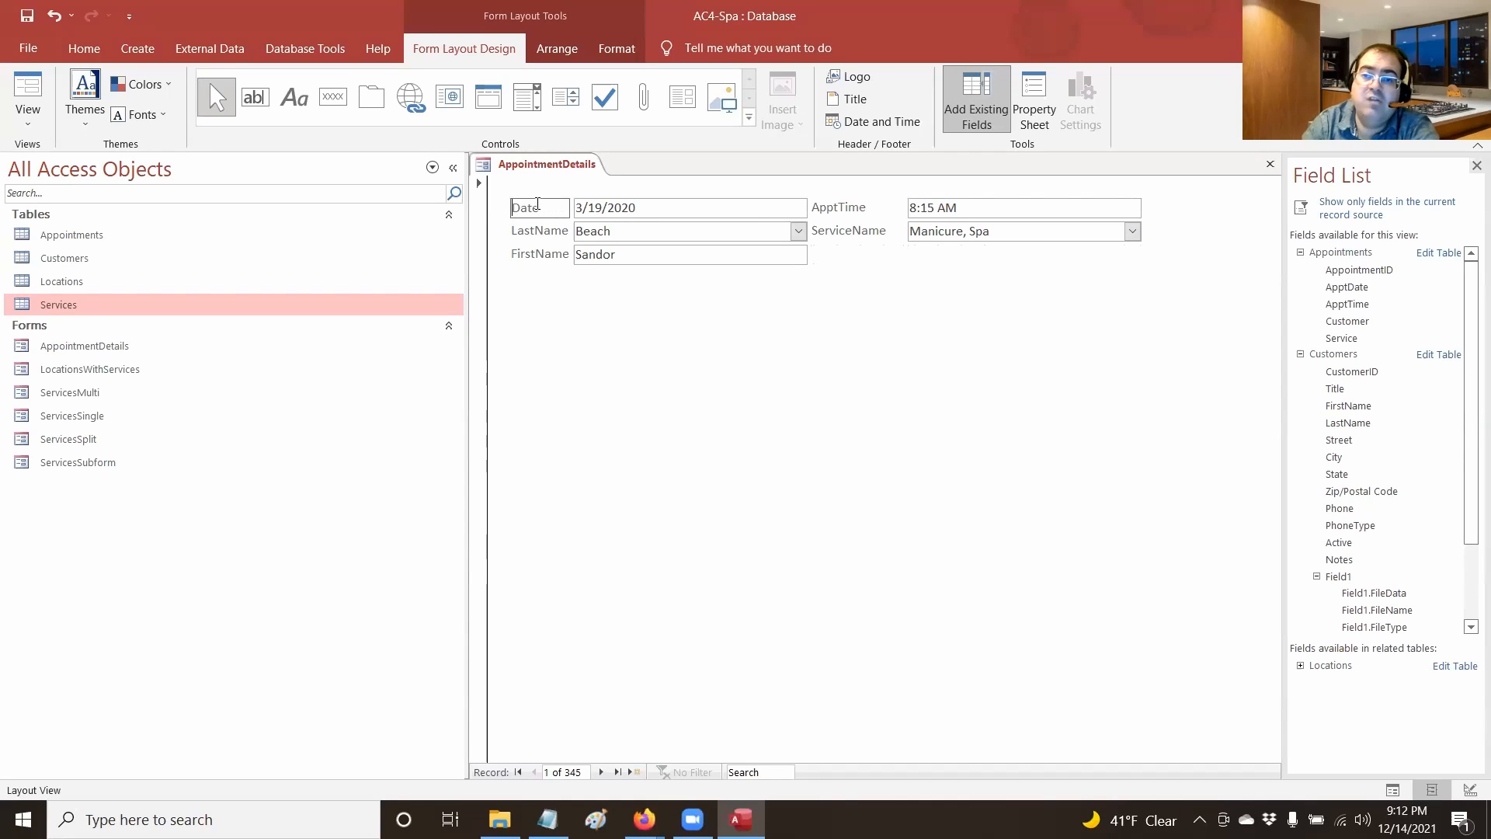
Change the ApptTime label's text to Time
left_click(829, 209)
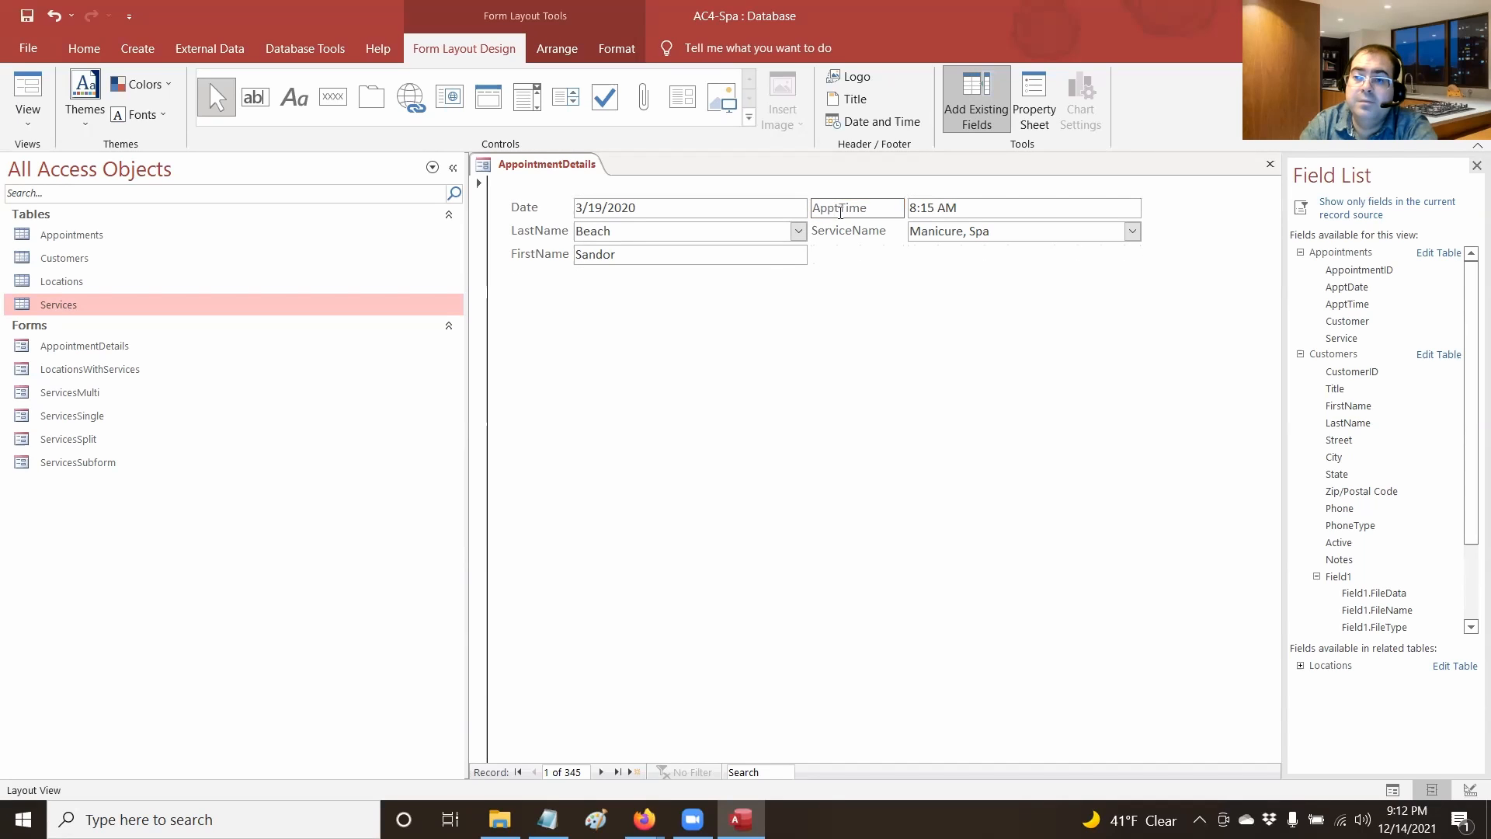
left_click(840, 209)
key("BackSpace")
key("BackSpace")
key("BackSpace")
key("BackSpace")
left_click(917, 372)
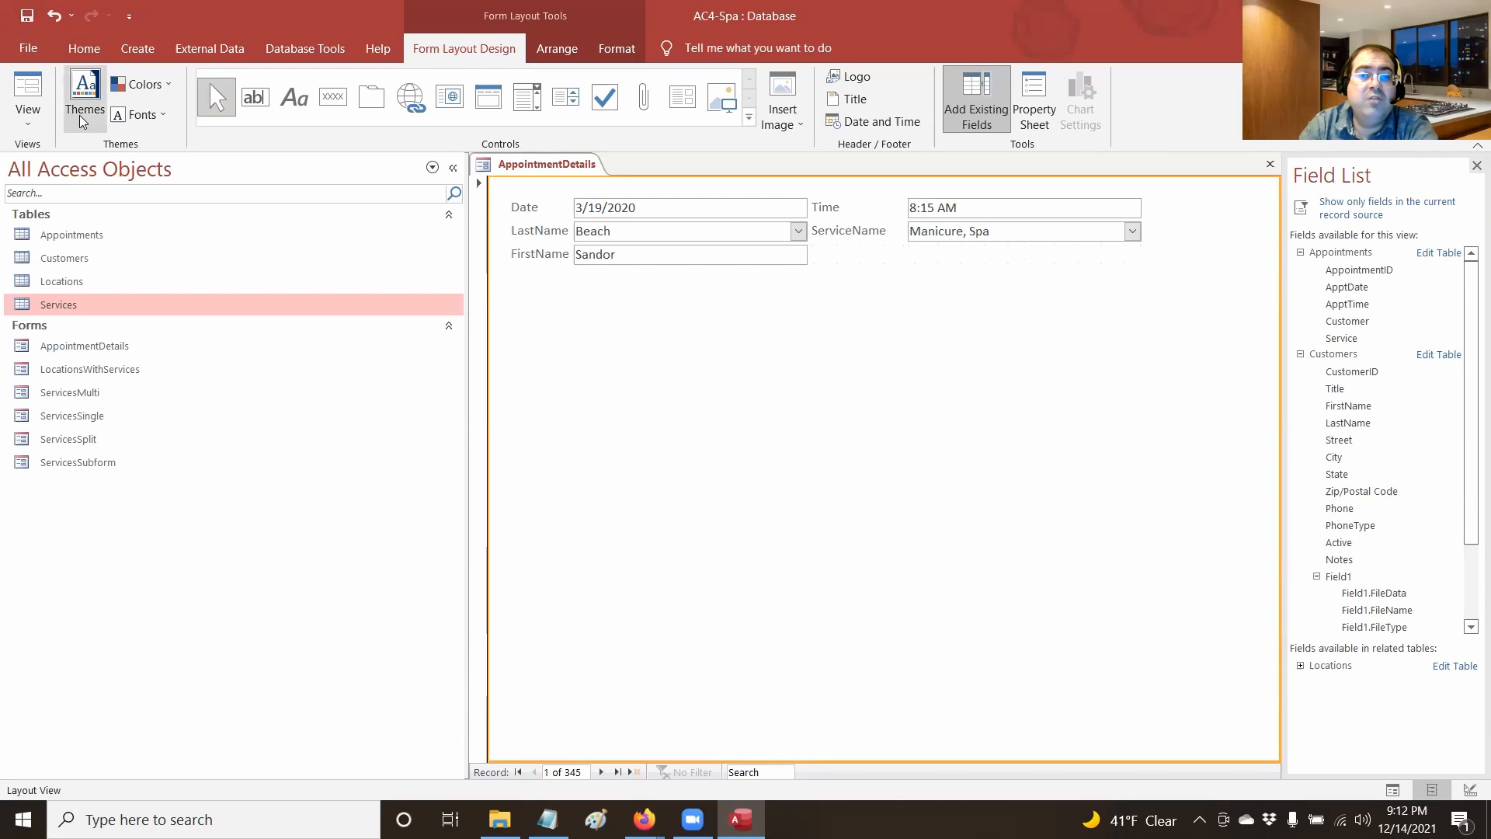
Switch the form to Form View, browse through the appointment records and return to the first one
left_click(45, 121)
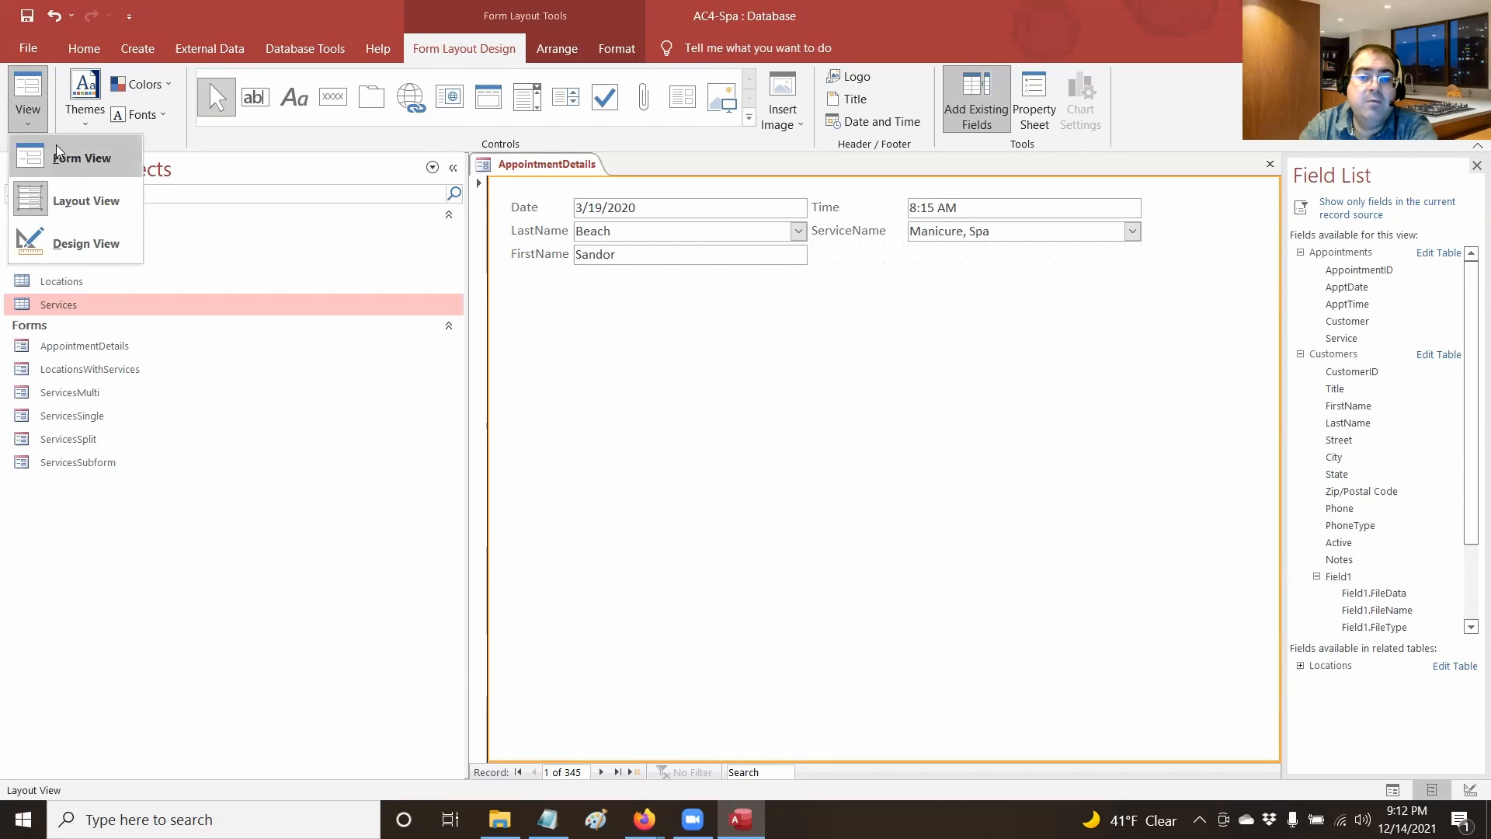
left_click(57, 154)
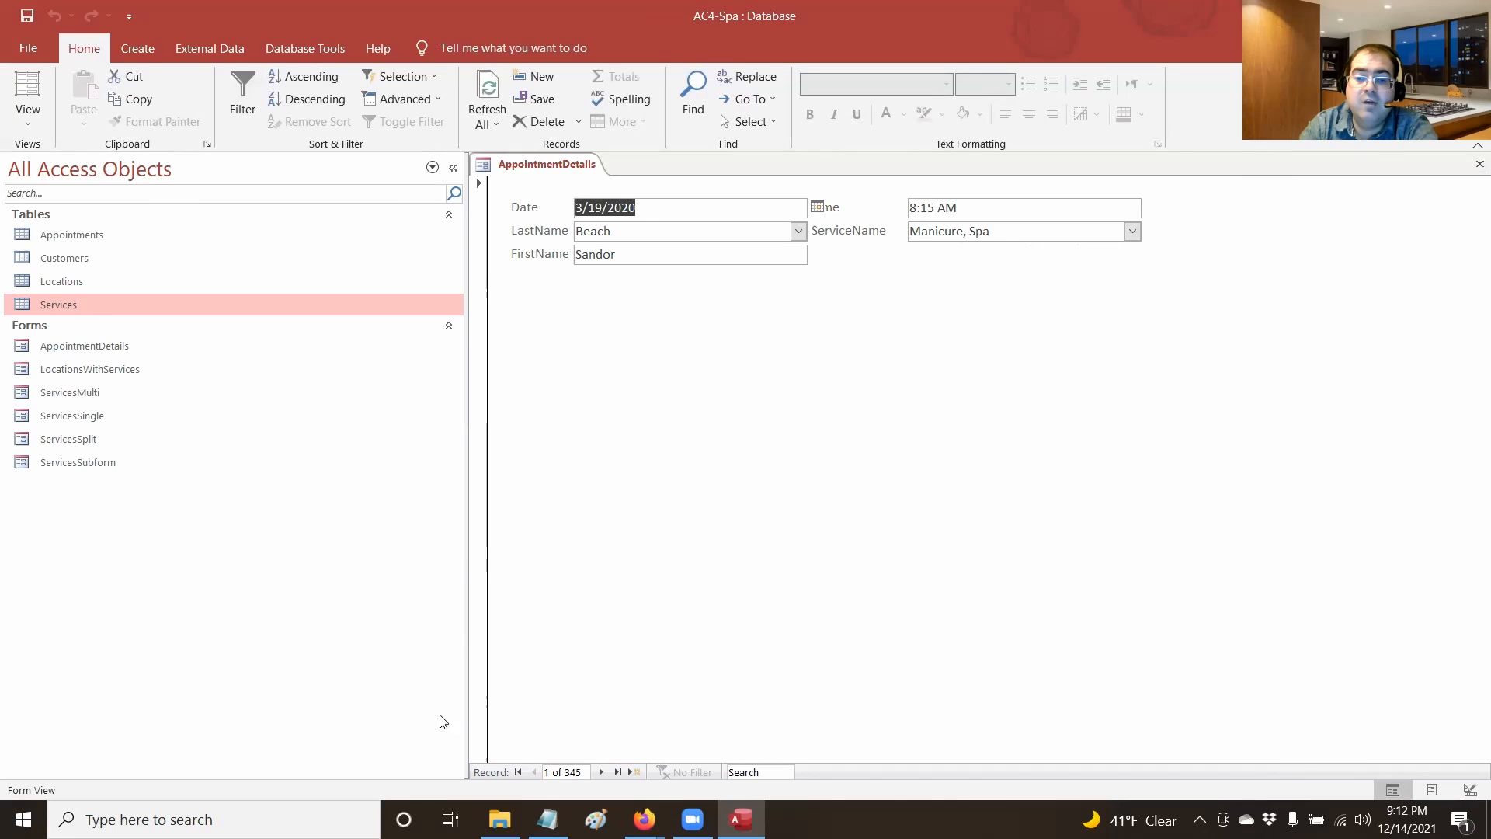
left_click(605, 771)
left_click(605, 771)
left_click(605, 770)
left_click(604, 771)
left_click(605, 771)
left_click(605, 771)
left_click(605, 771)
left_click(605, 771)
left_click(605, 771)
left_click(605, 771)
left_click(605, 771)
left_click(605, 771)
left_click(518, 771)
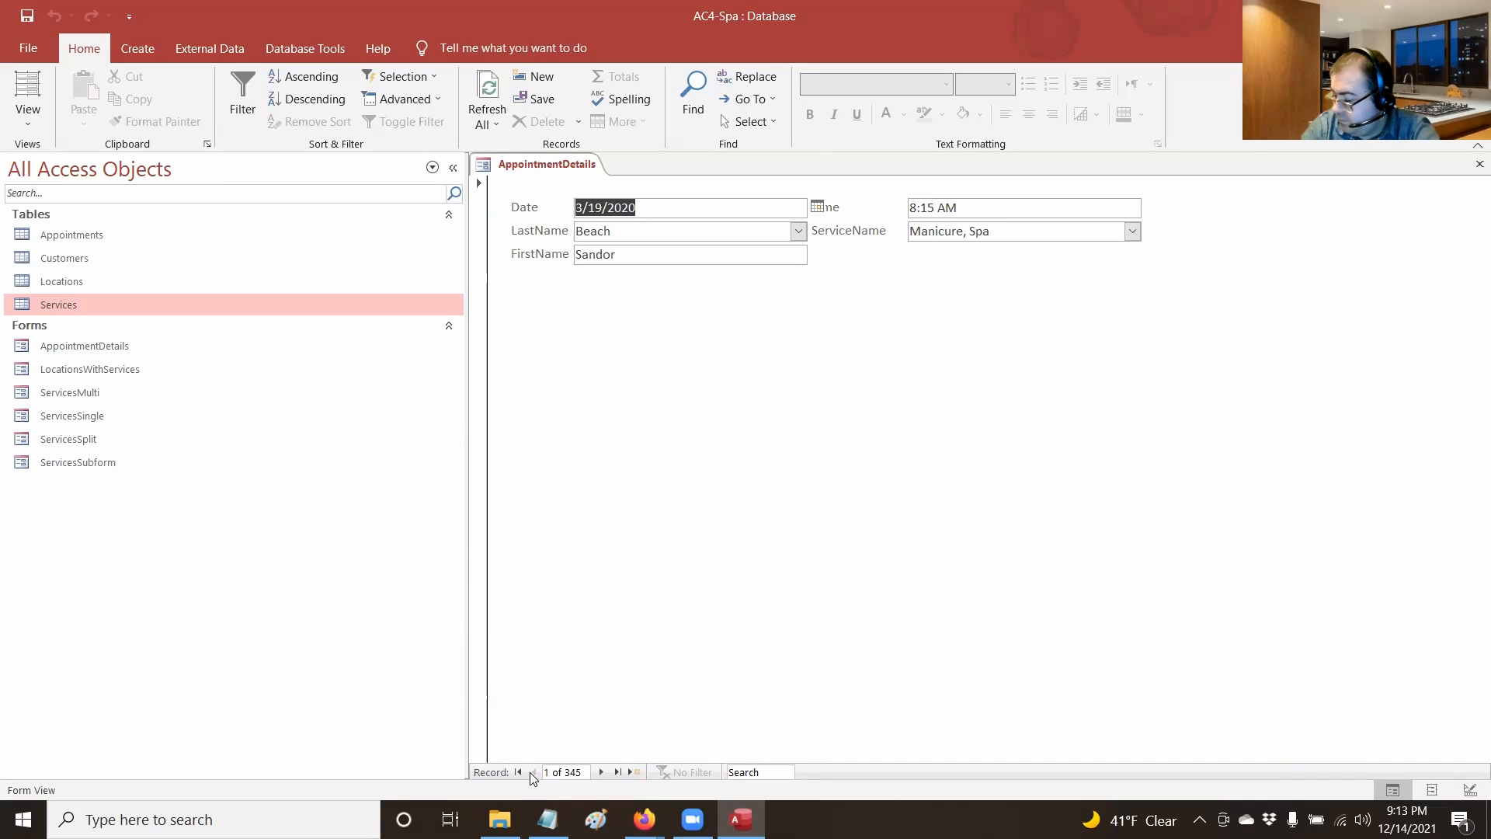
Close the AppointmentDetails form
left_click(506, 166)
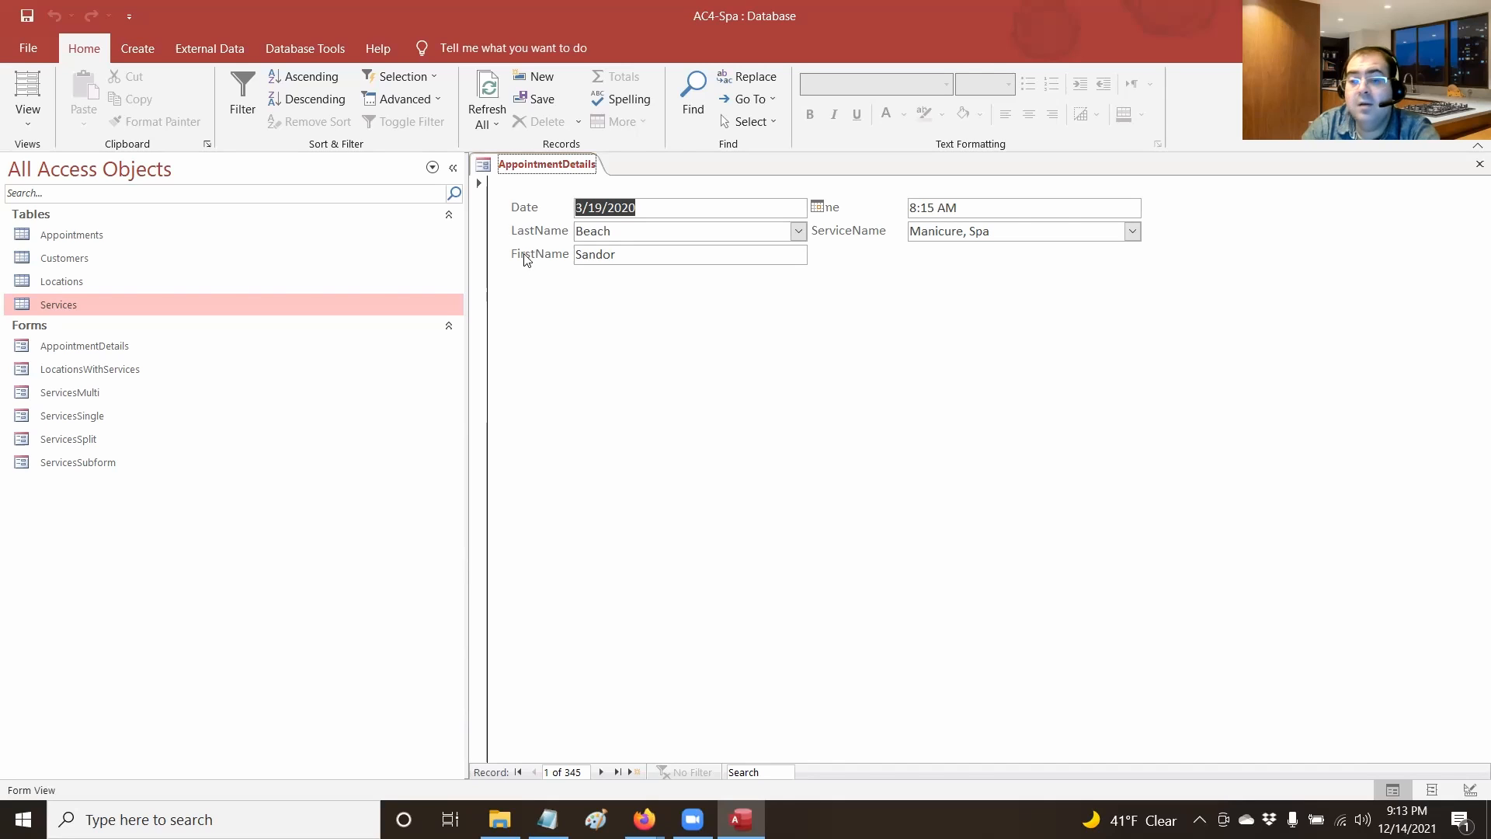
right_click(546, 164)
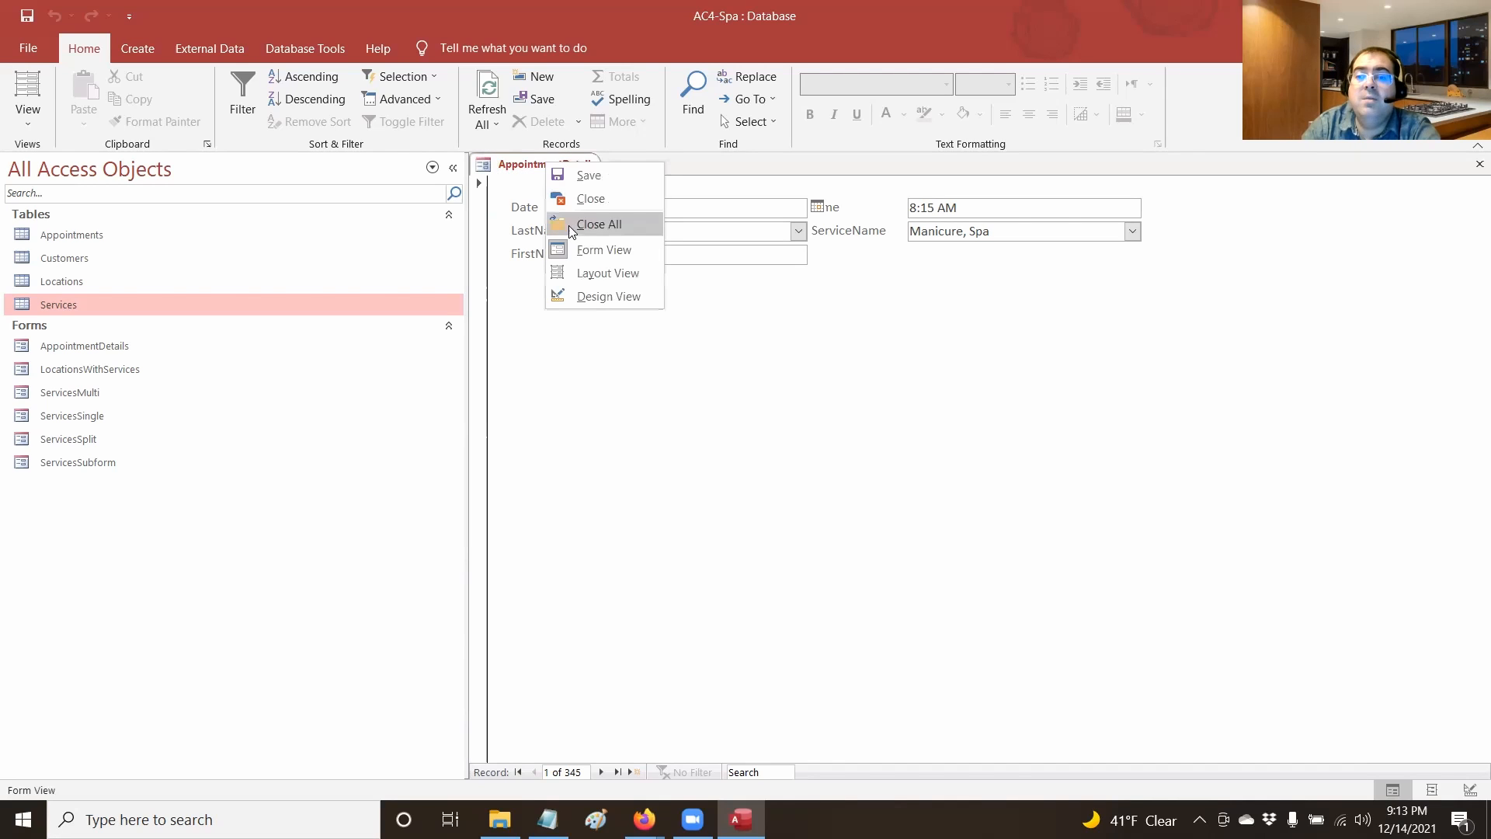
left_click(576, 196)
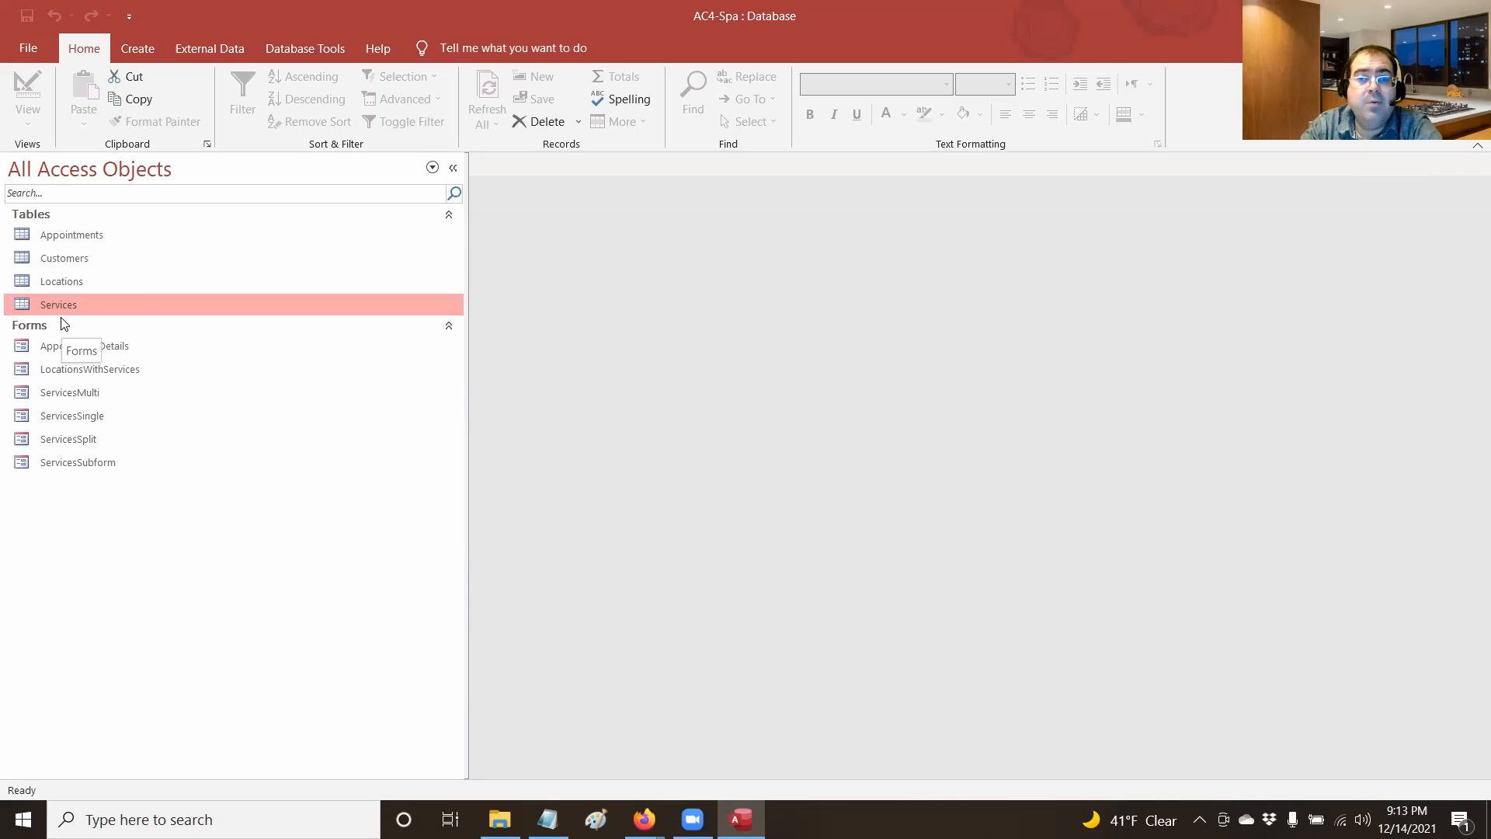
Create a basic report from the Services table and look through its records
left_click(148, 58)
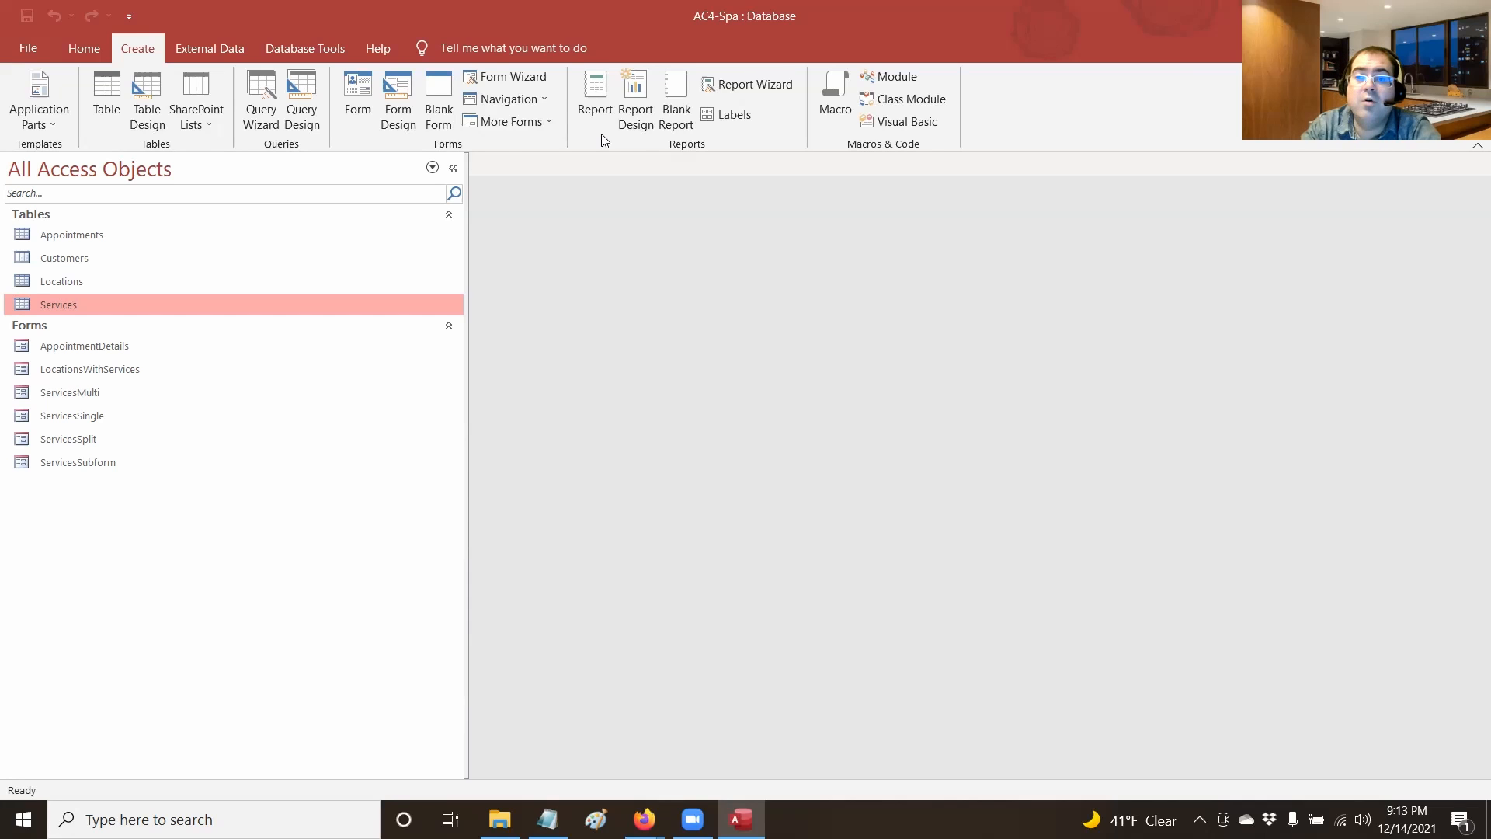
left_click(595, 109)
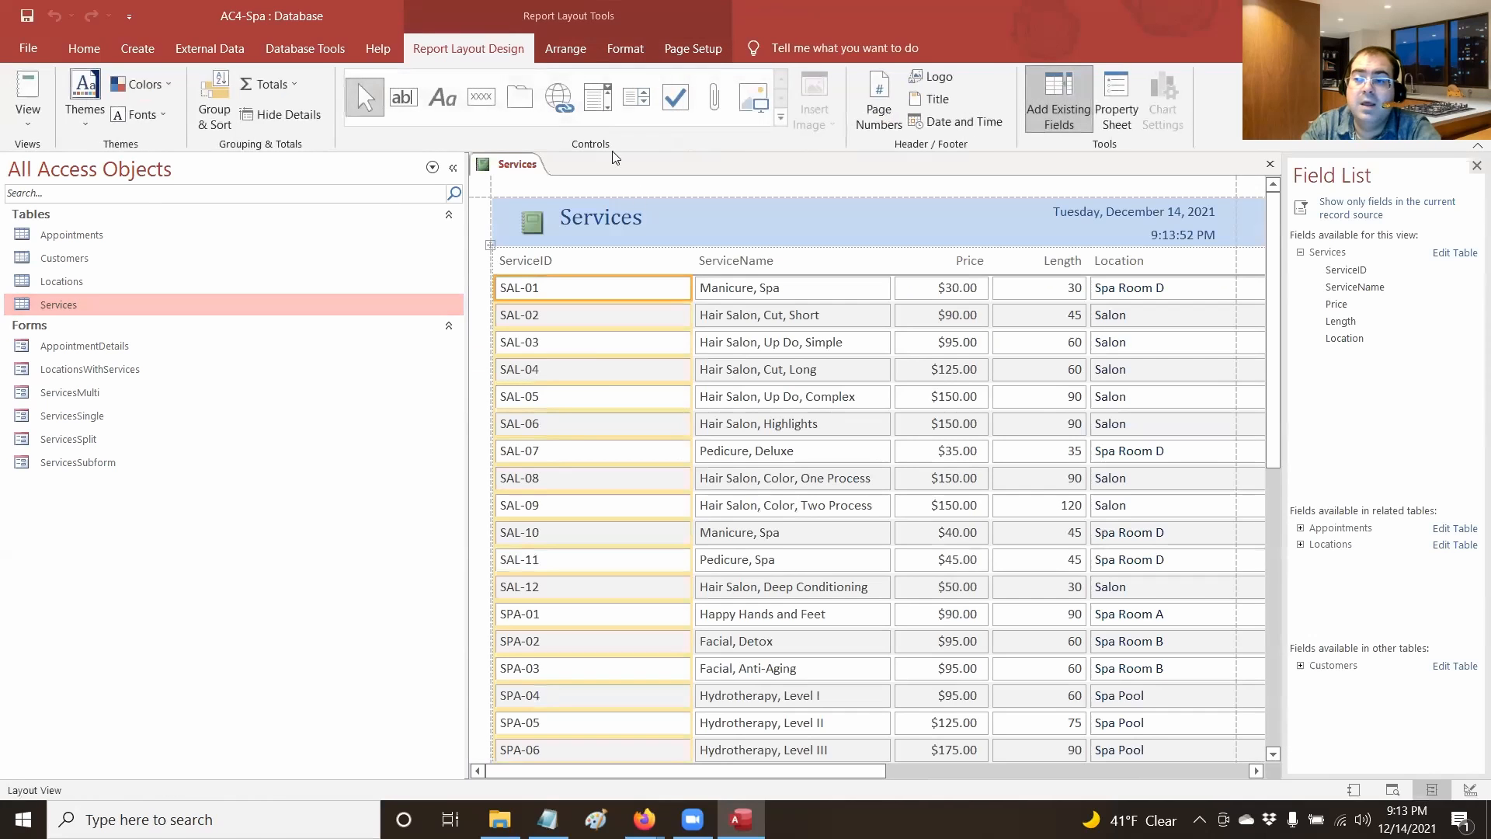
scroll(810, 501, "down", 5)
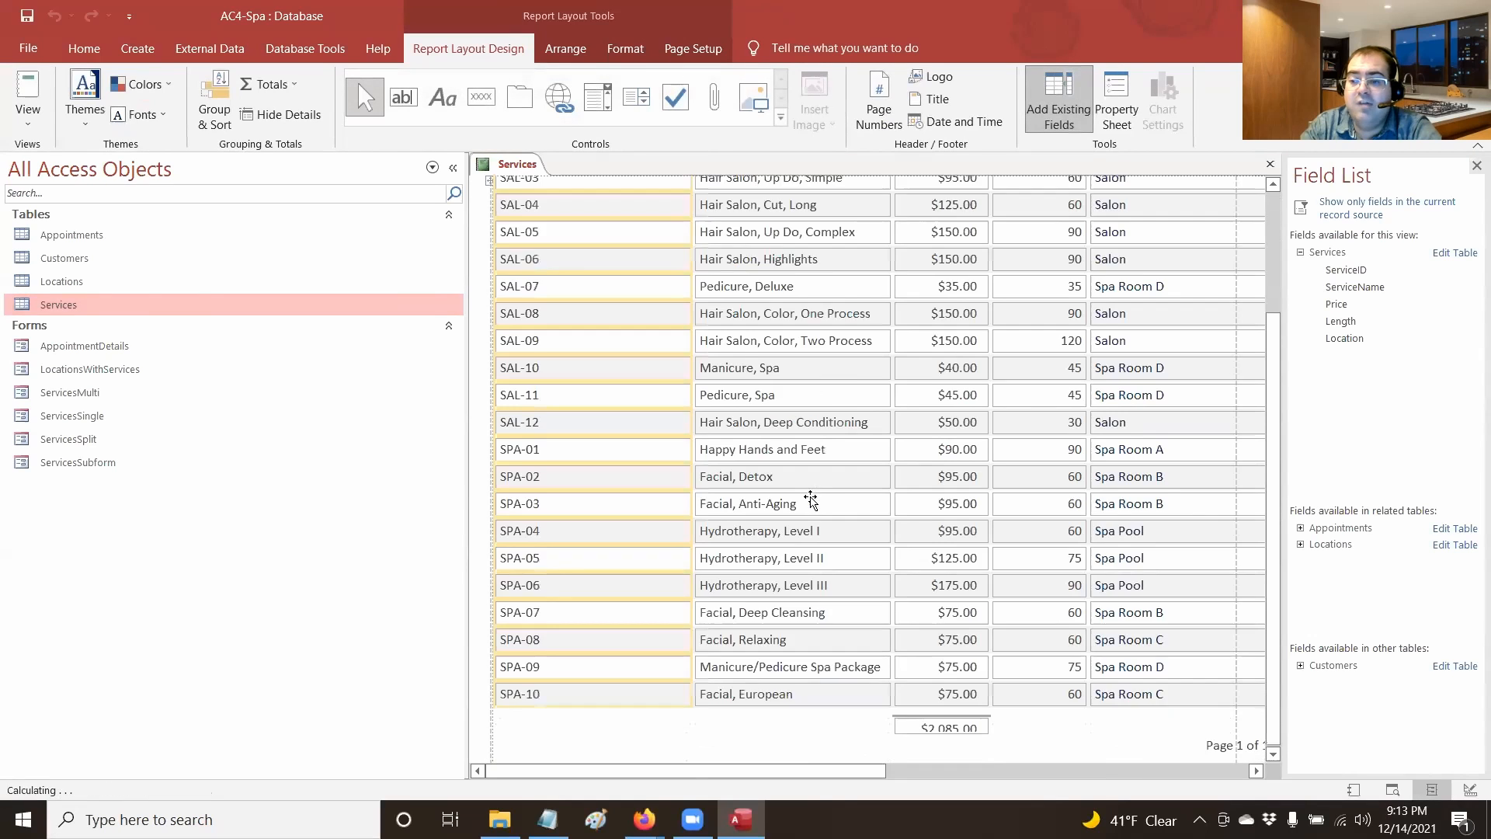
scroll(810, 501, "up", 4)
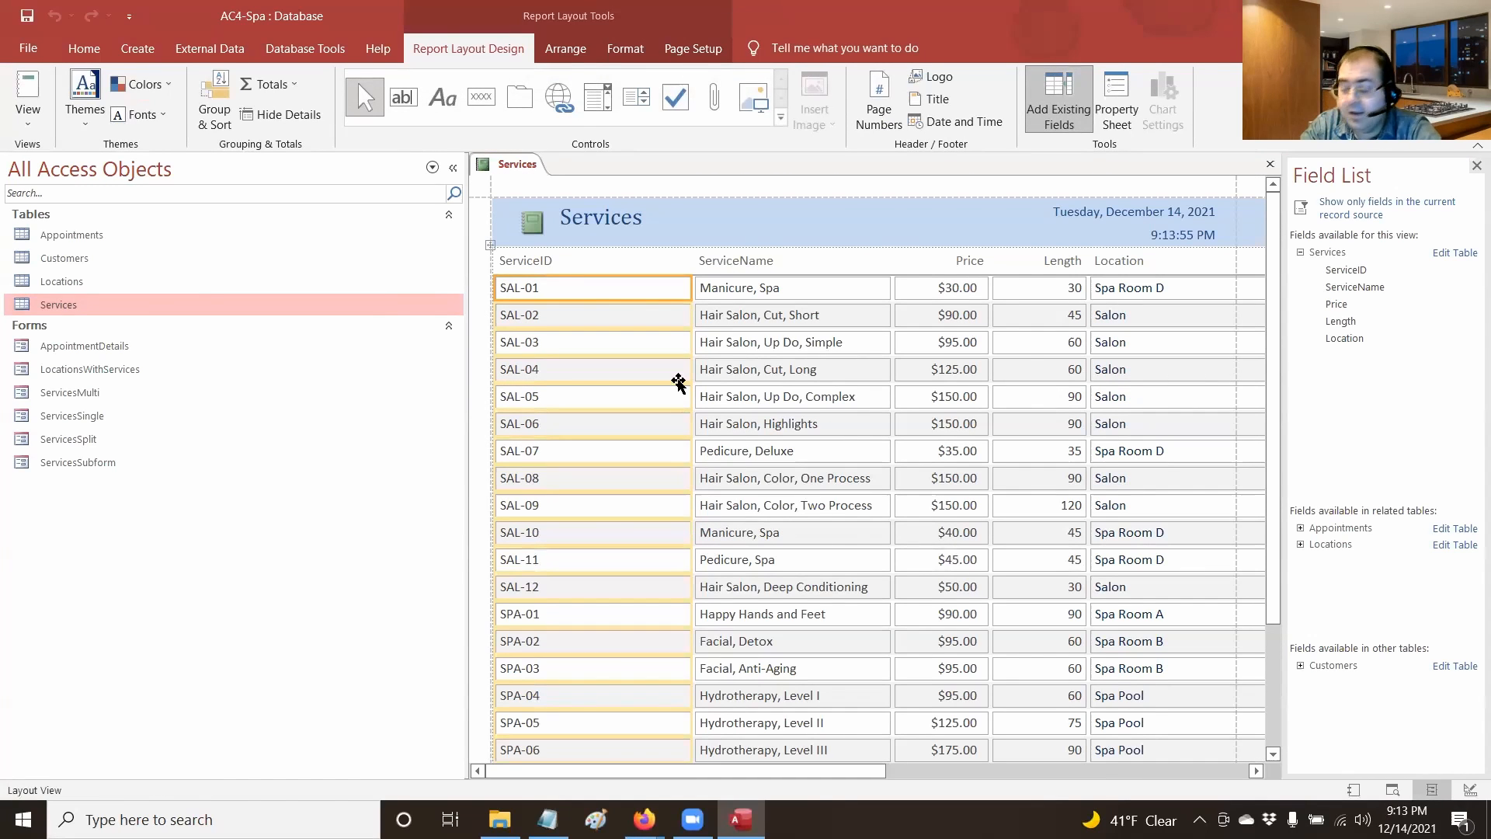
Save the new report as ServicesReport and close it
right_click(520, 178)
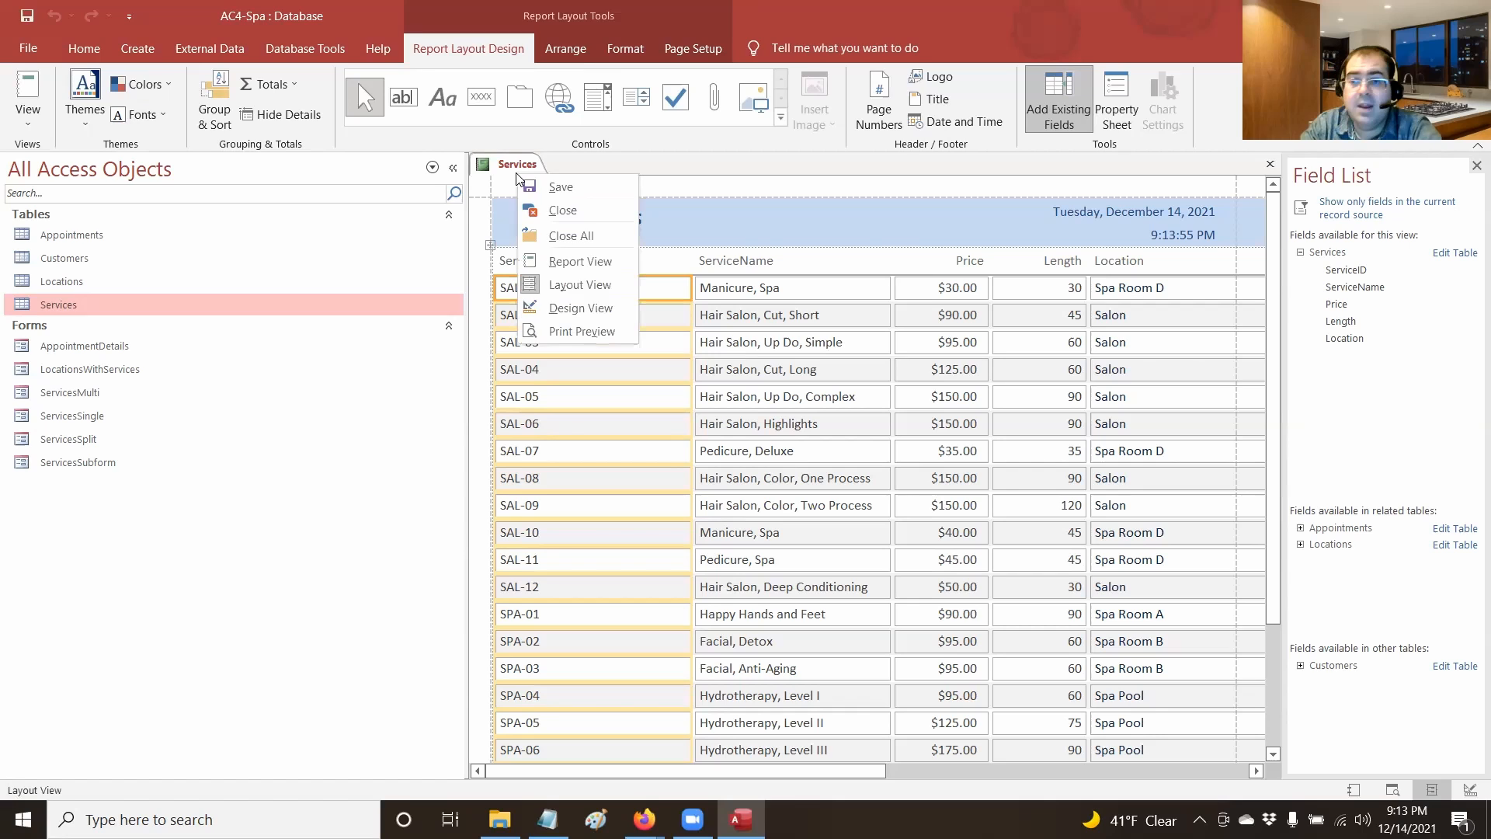
left_click(528, 188)
type("Services")
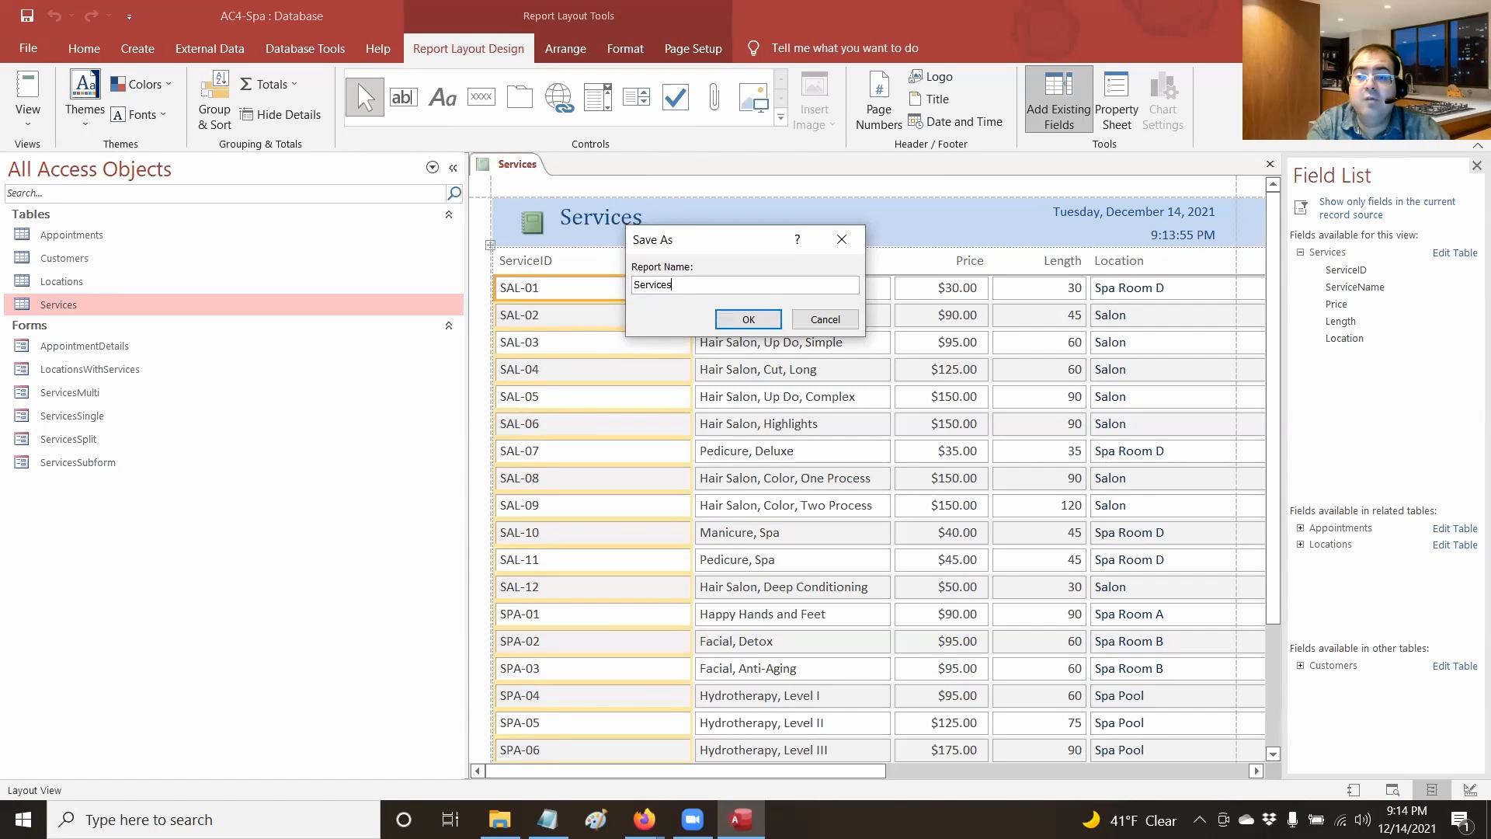
type("Report")
key("Return")
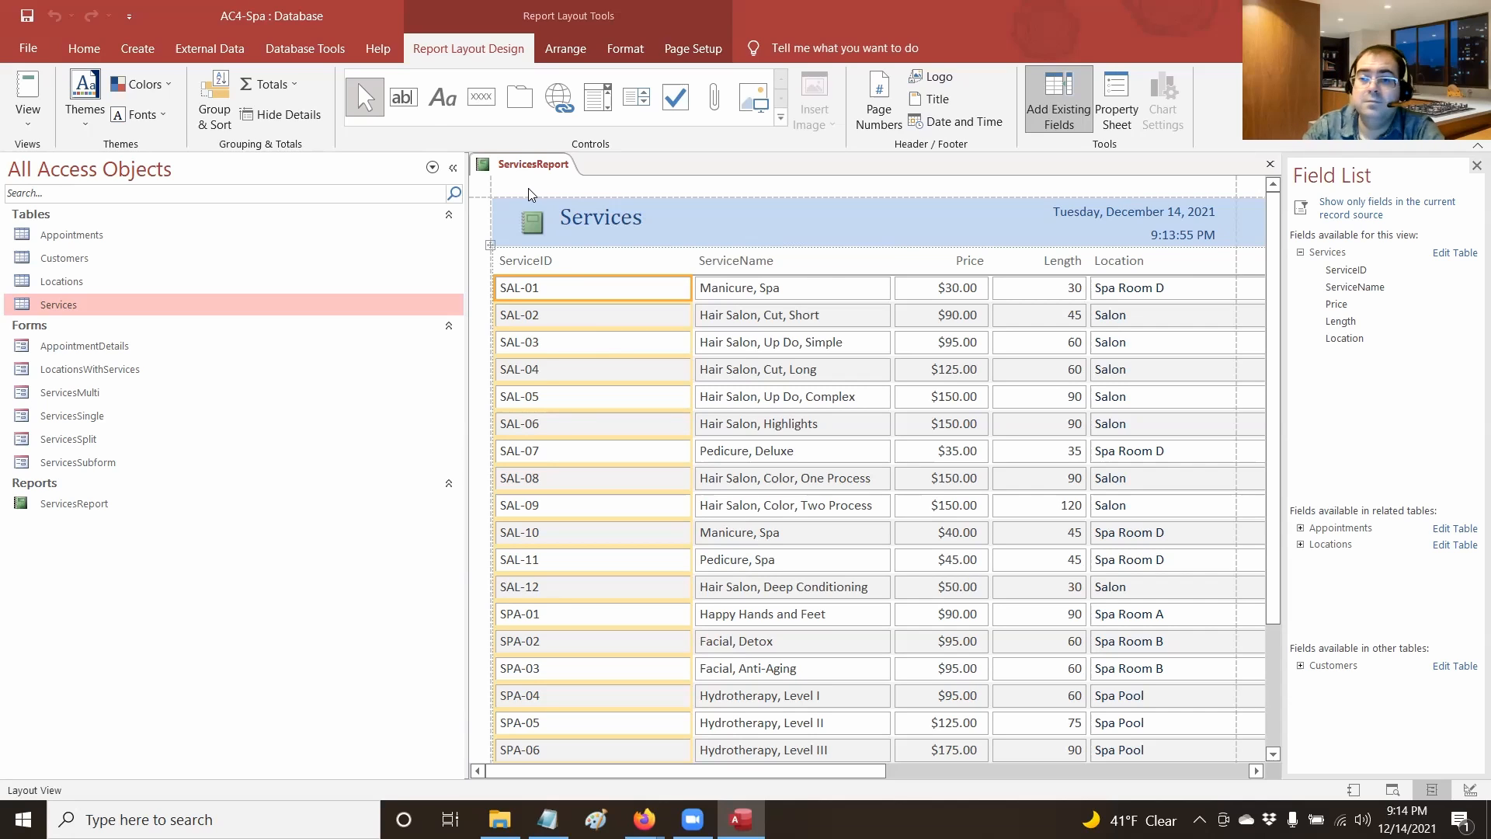
right_click(508, 164)
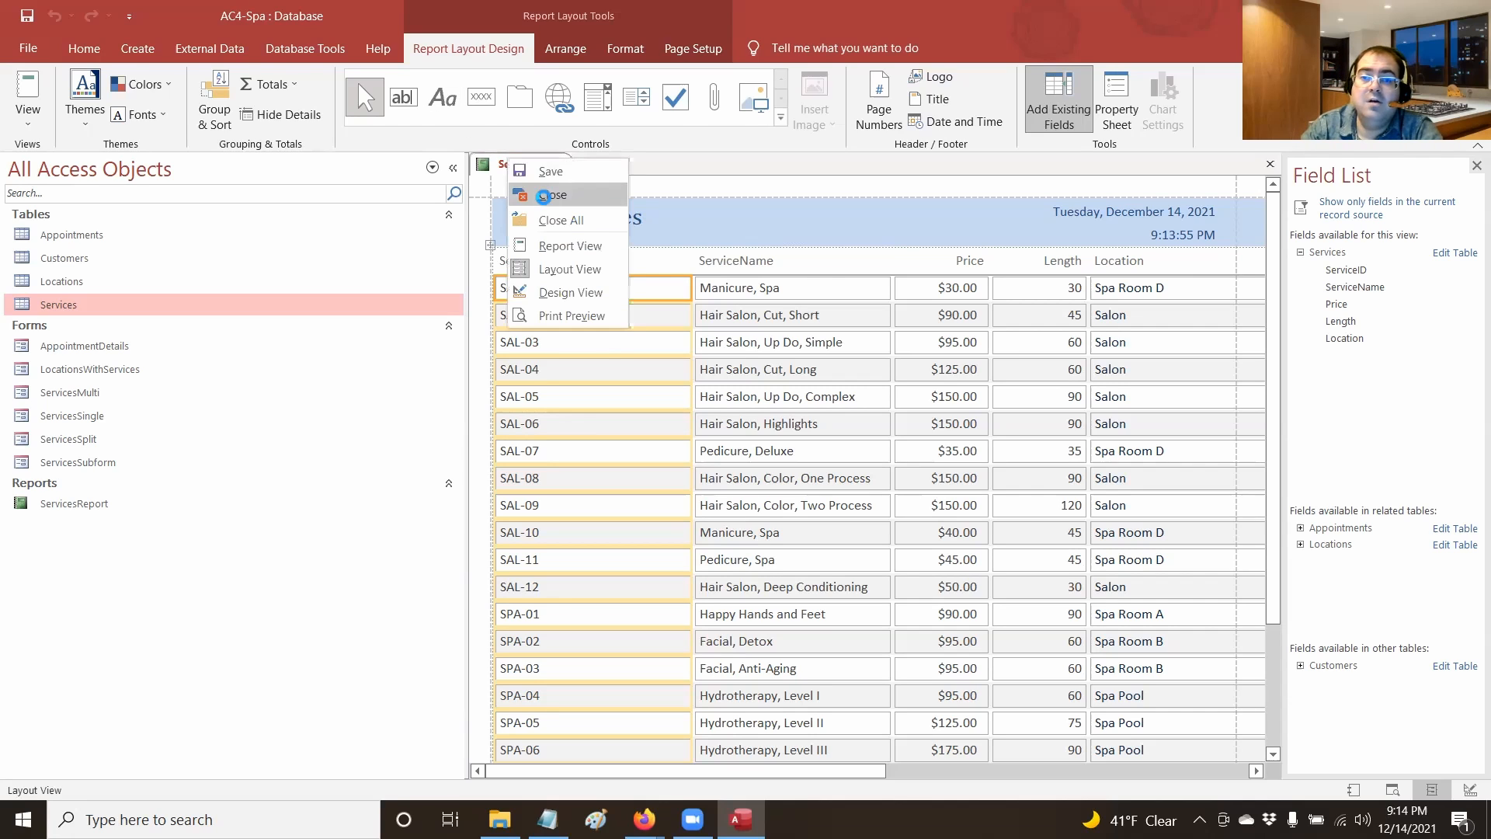
left_click(542, 197)
Start the Report Wizard and add the ServiceName field from the Services table
left_click(137, 50)
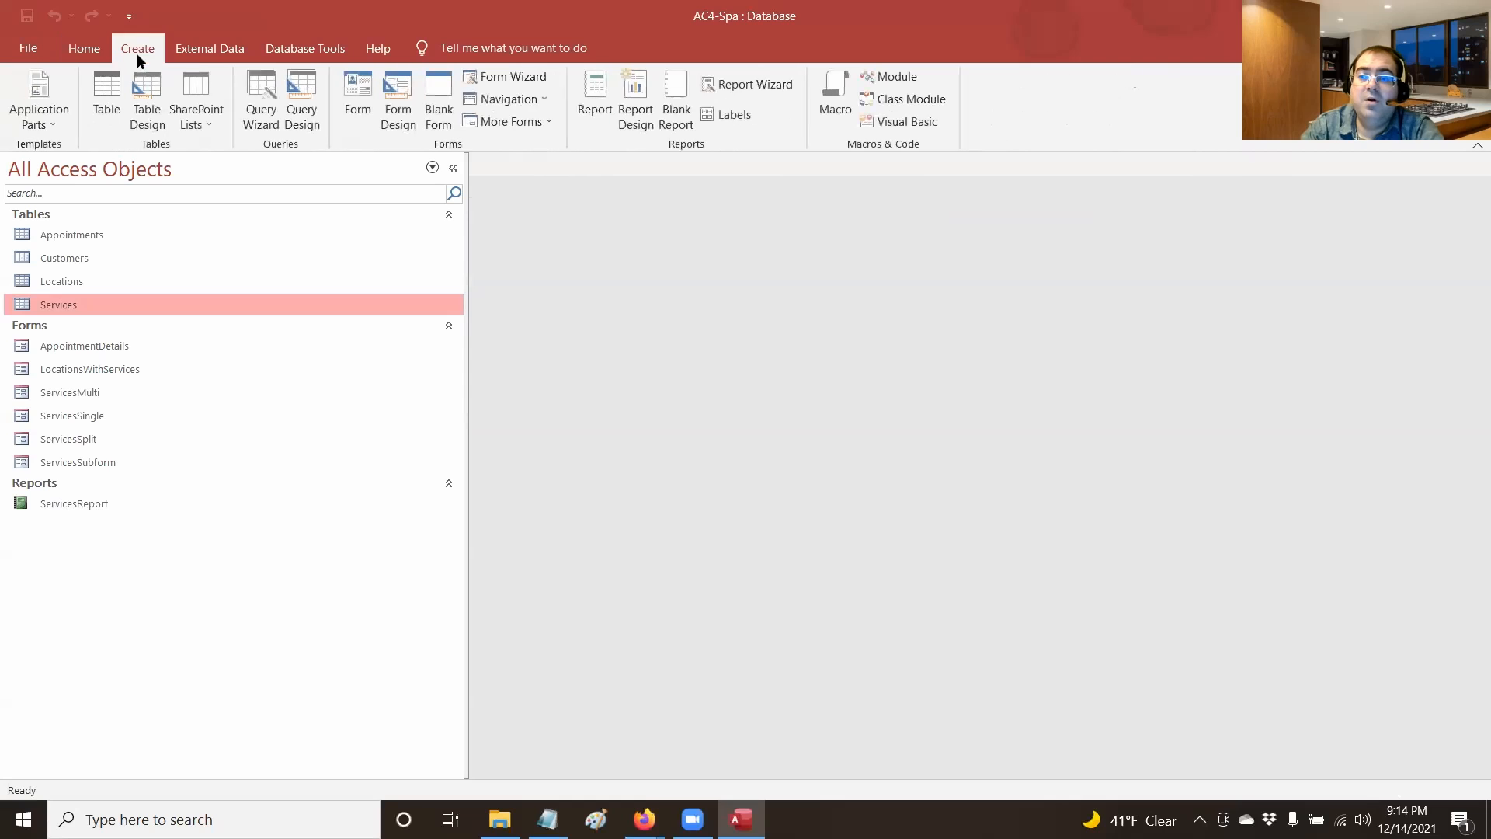
left_click(743, 88)
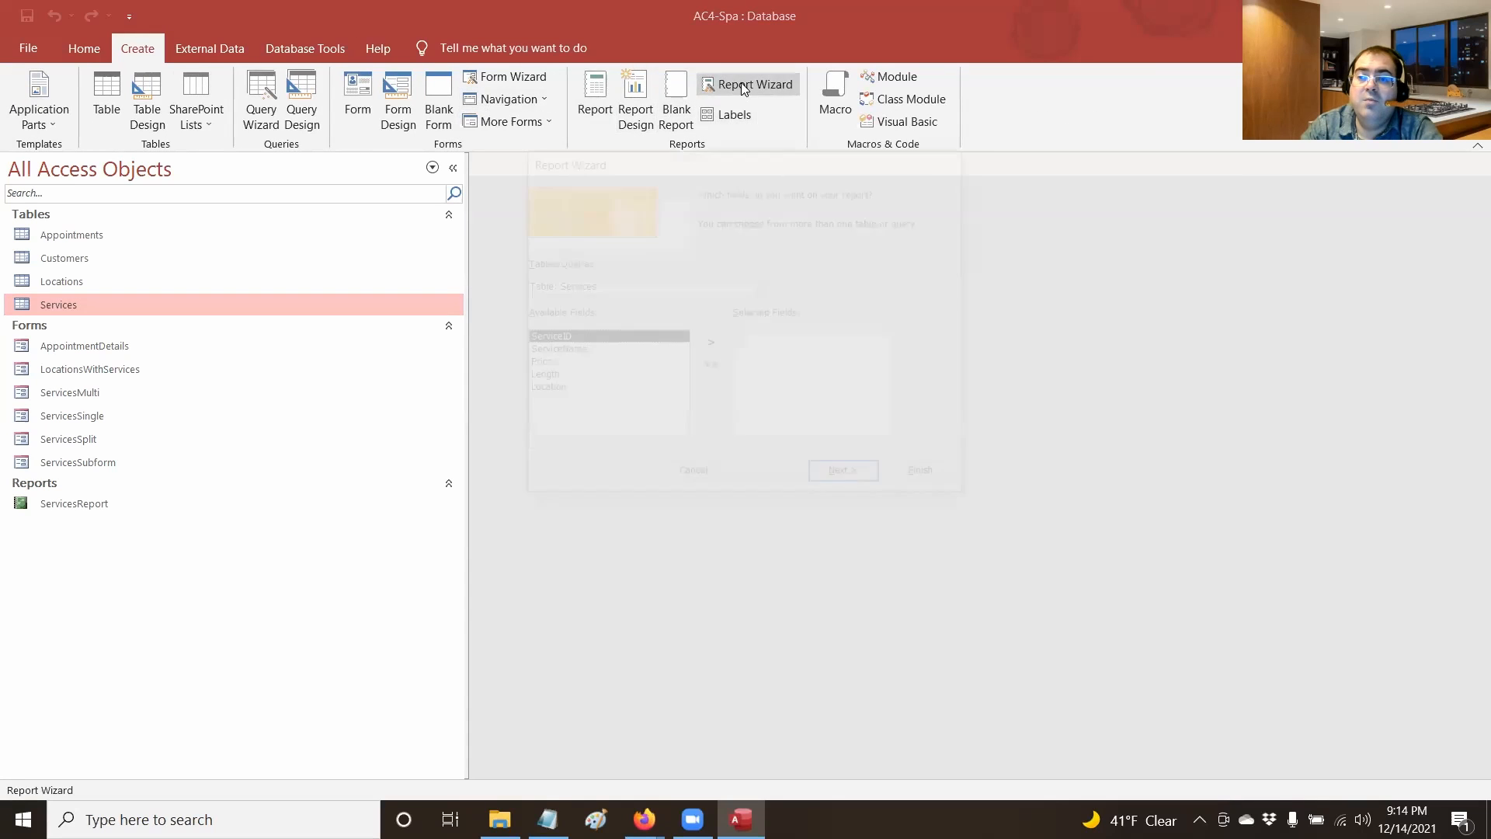
left_click_drag(663, 173, 925, 257)
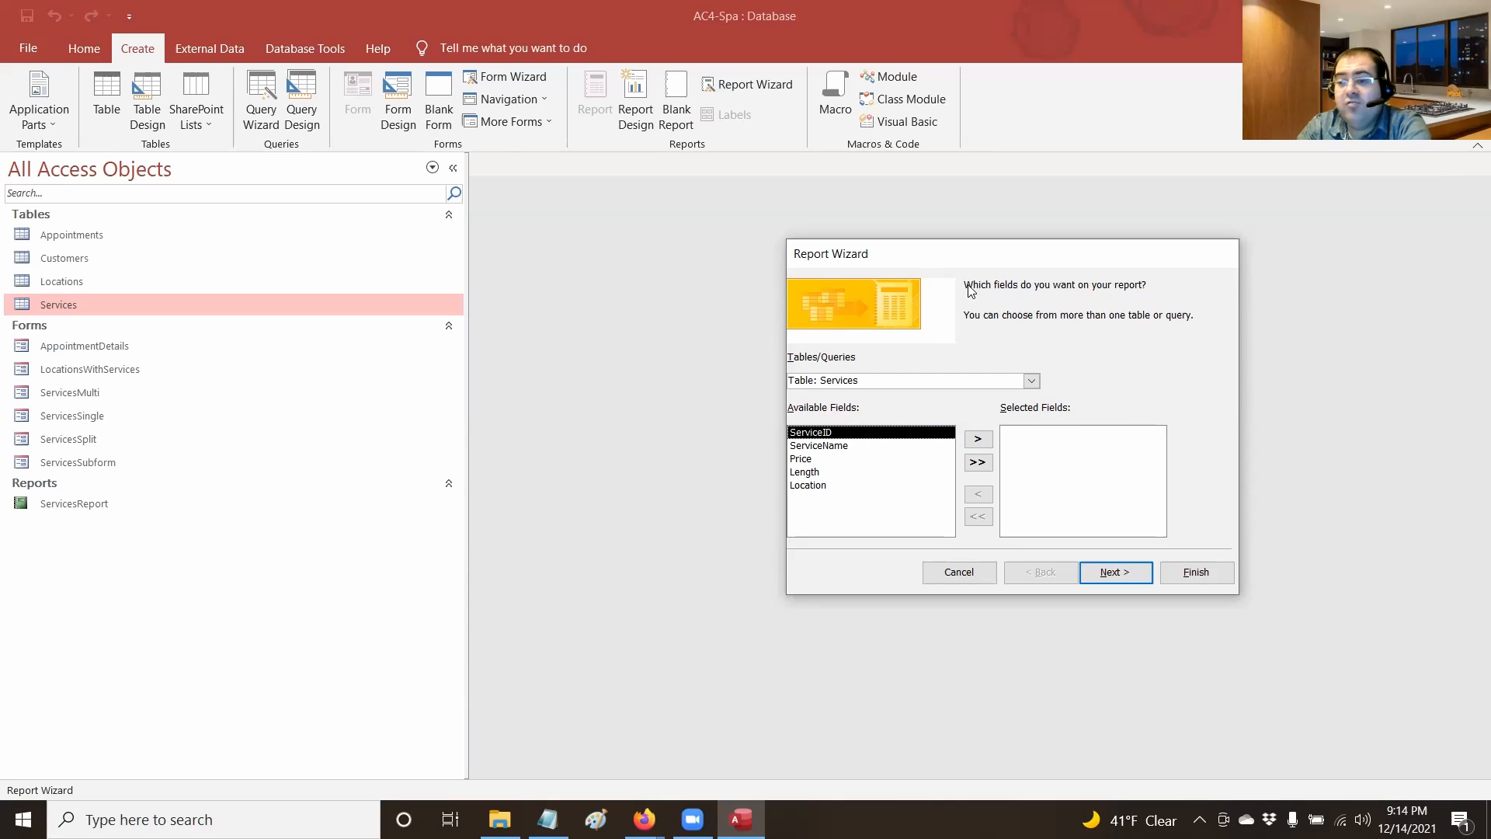
left_click(799, 446)
left_click(980, 440)
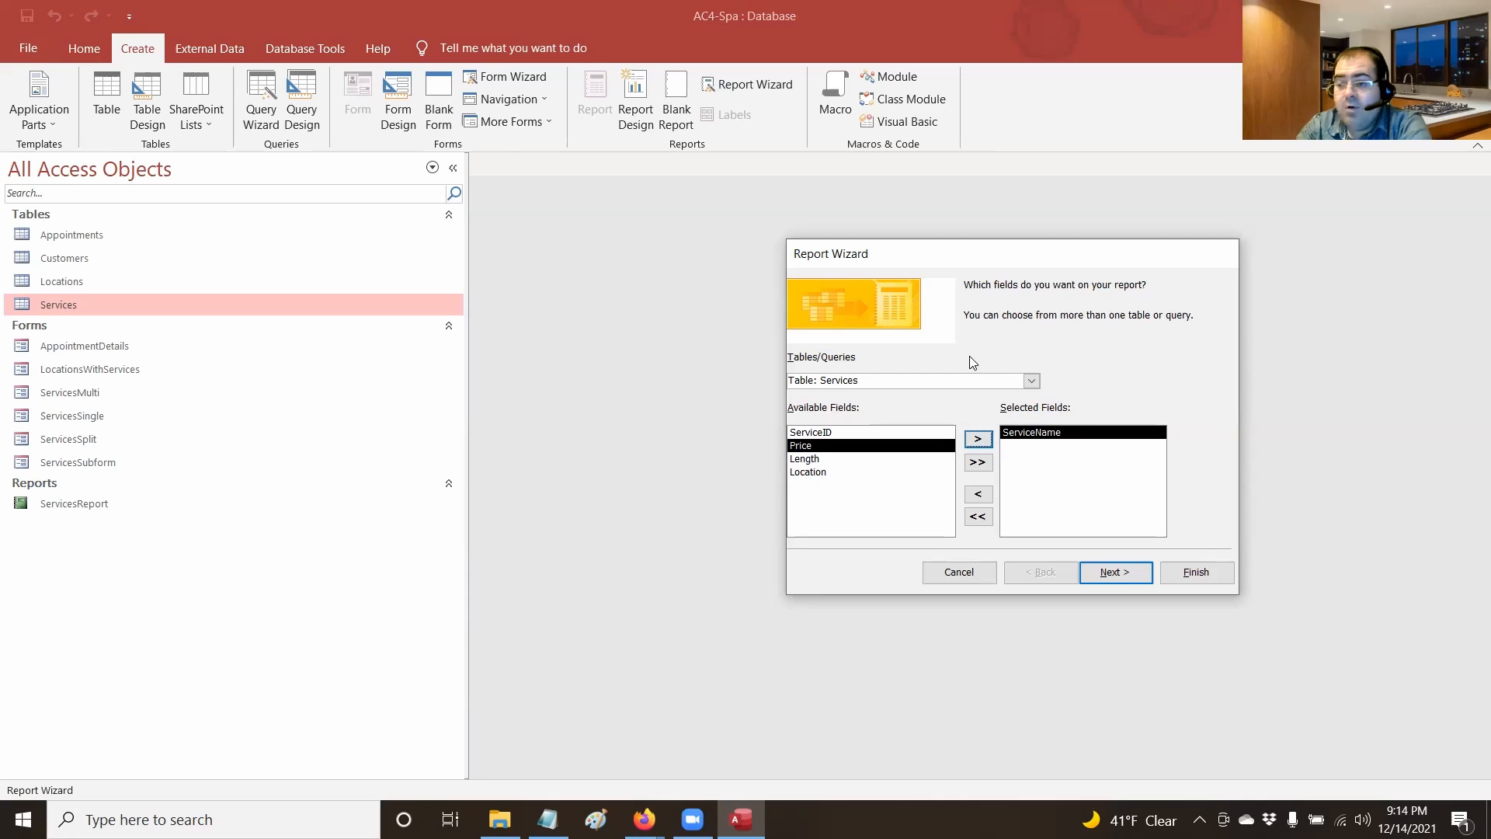
Add the ApptDate field from the Appointments table and the LastName field from the Customers table to the report
left_click(1031, 382)
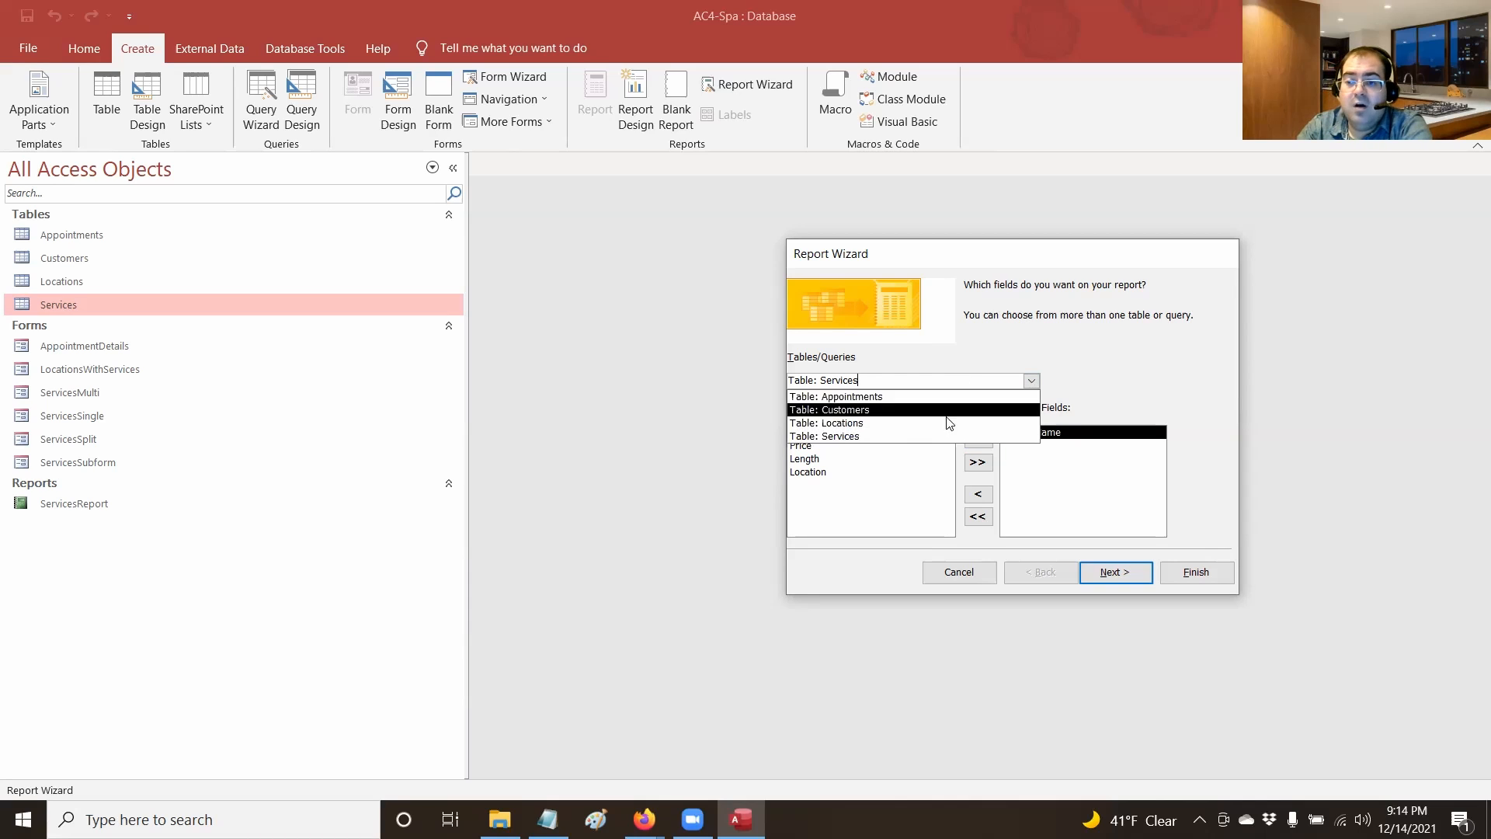
left_click(922, 397)
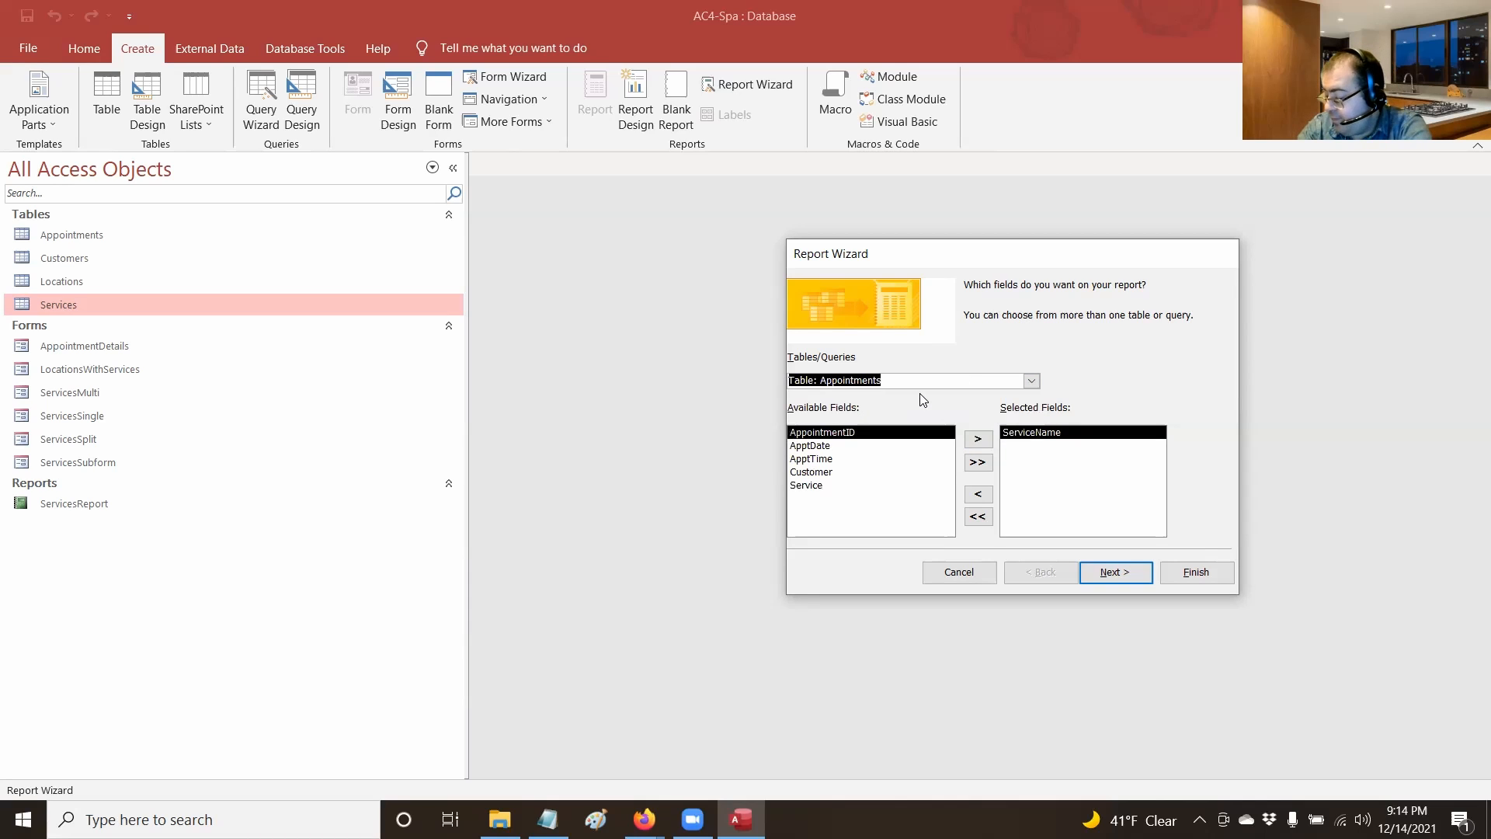
left_click(840, 447)
left_click(975, 438)
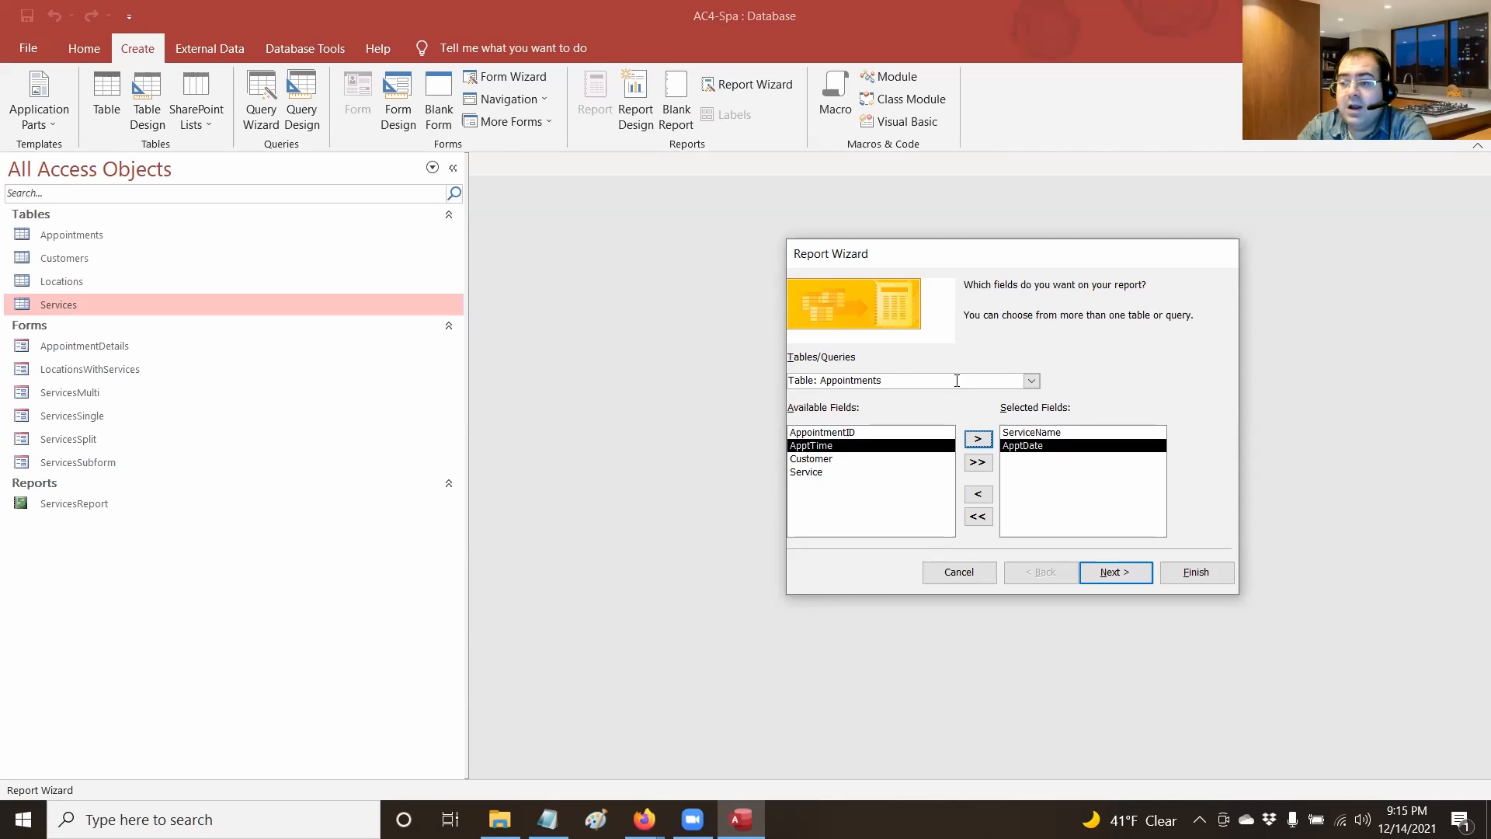
left_click(1031, 381)
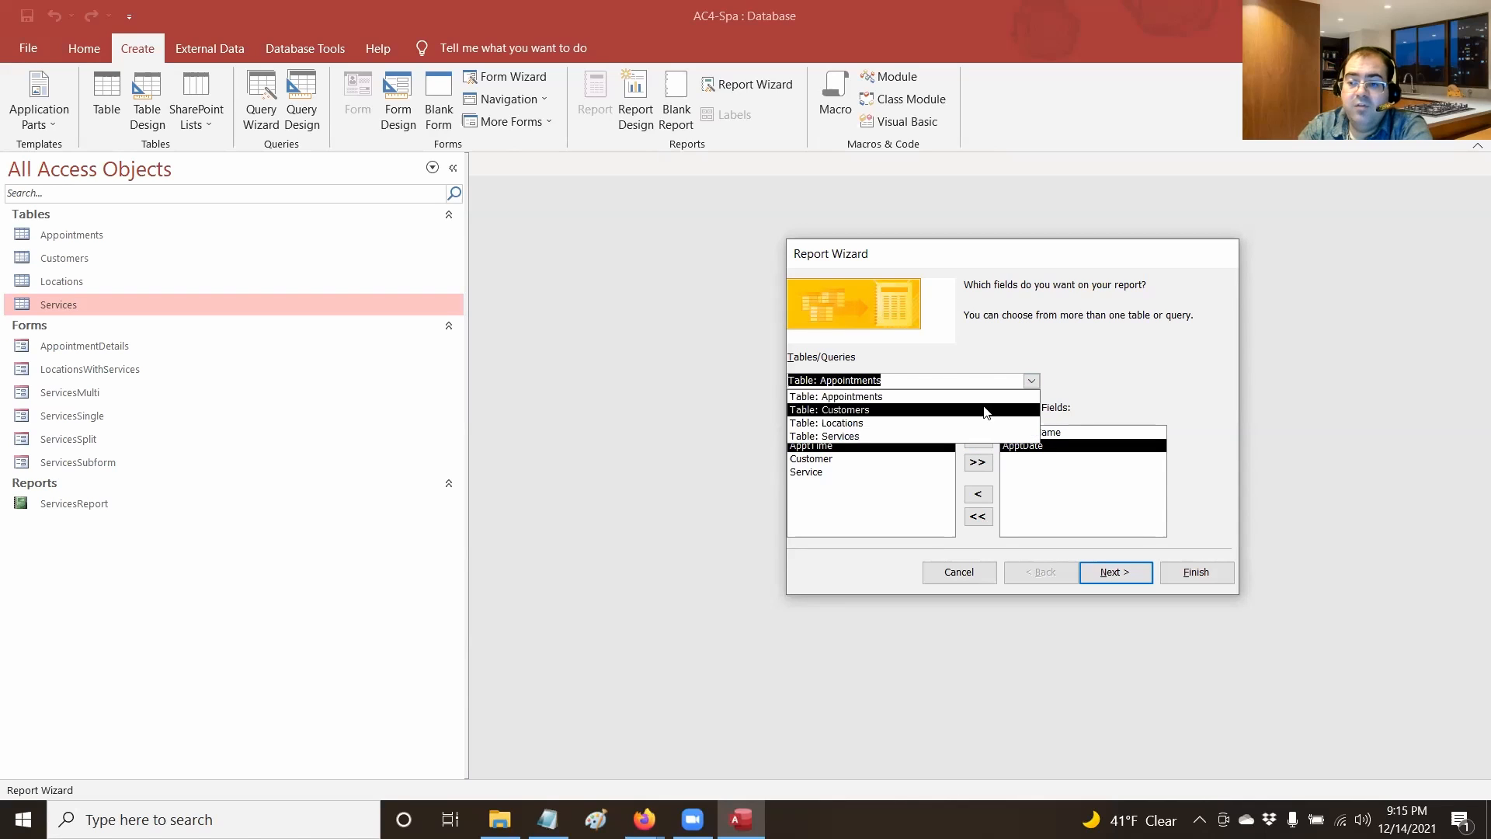
left_click(986, 407)
left_click(847, 472)
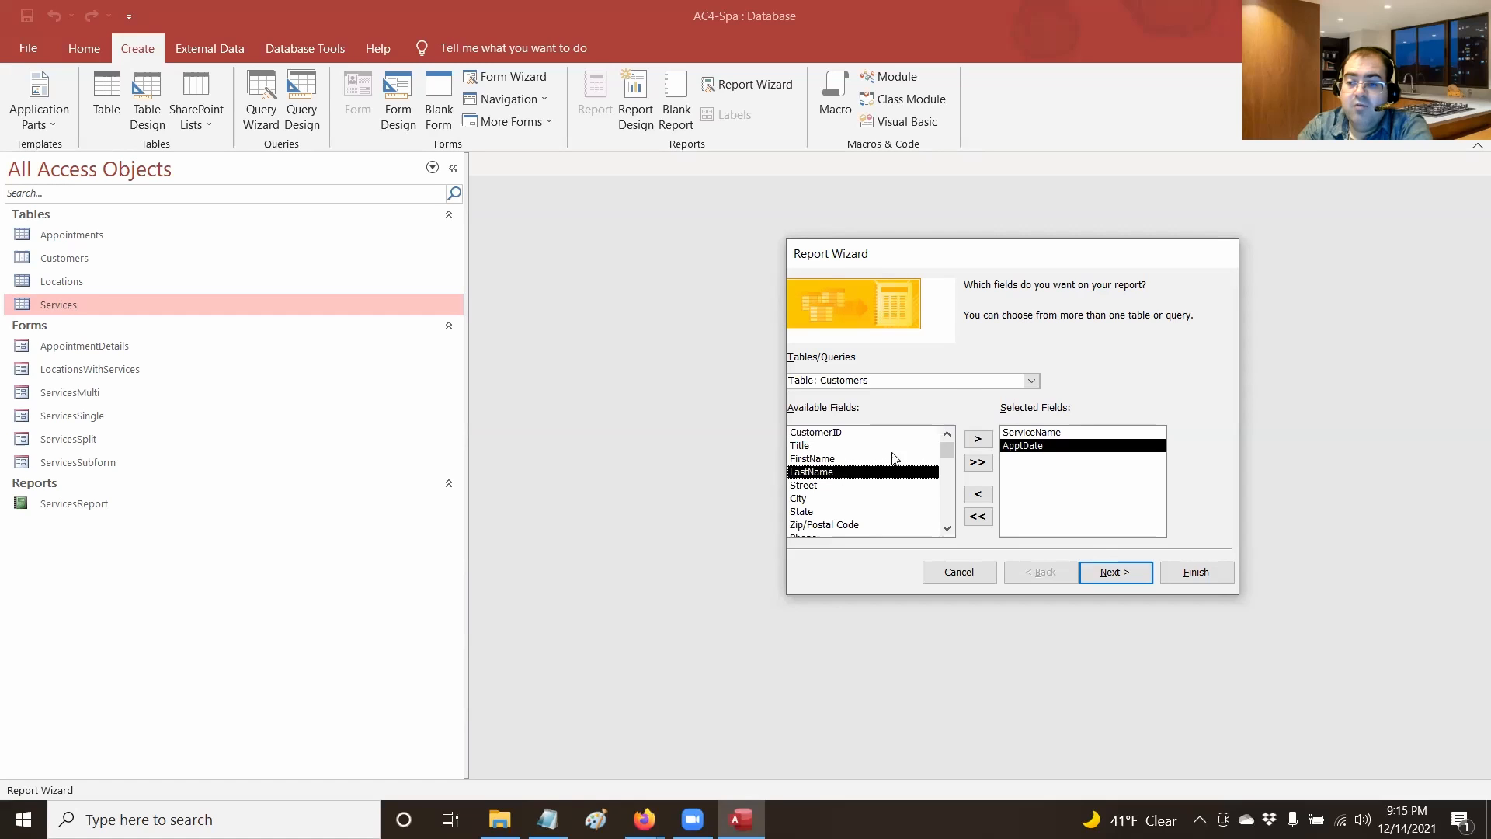
left_click(978, 439)
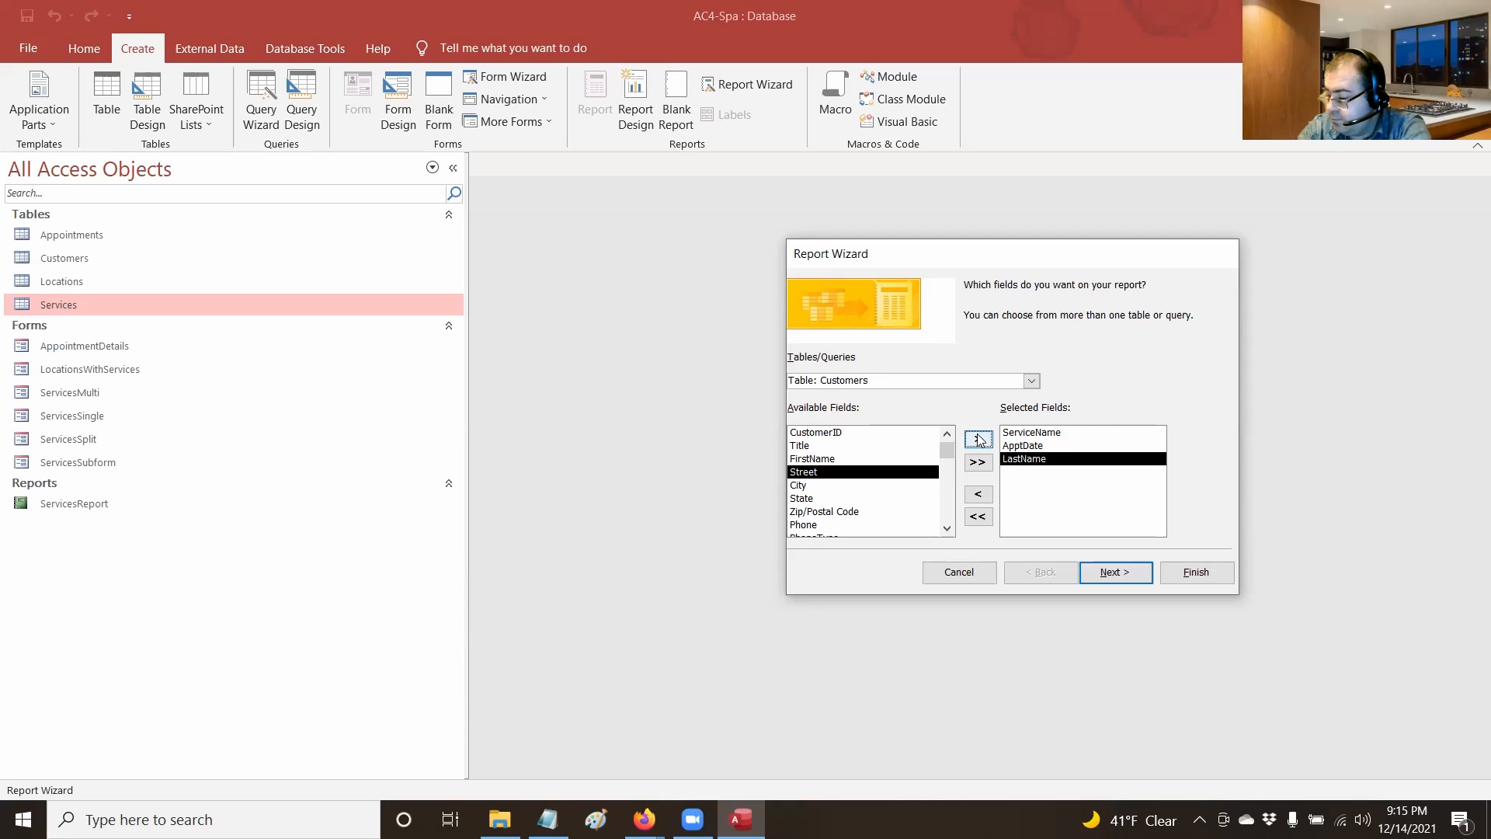
Accept viewing the data by Services, without extra grouping levels or sorting, in a stepped portrait layout
left_click(1099, 572)
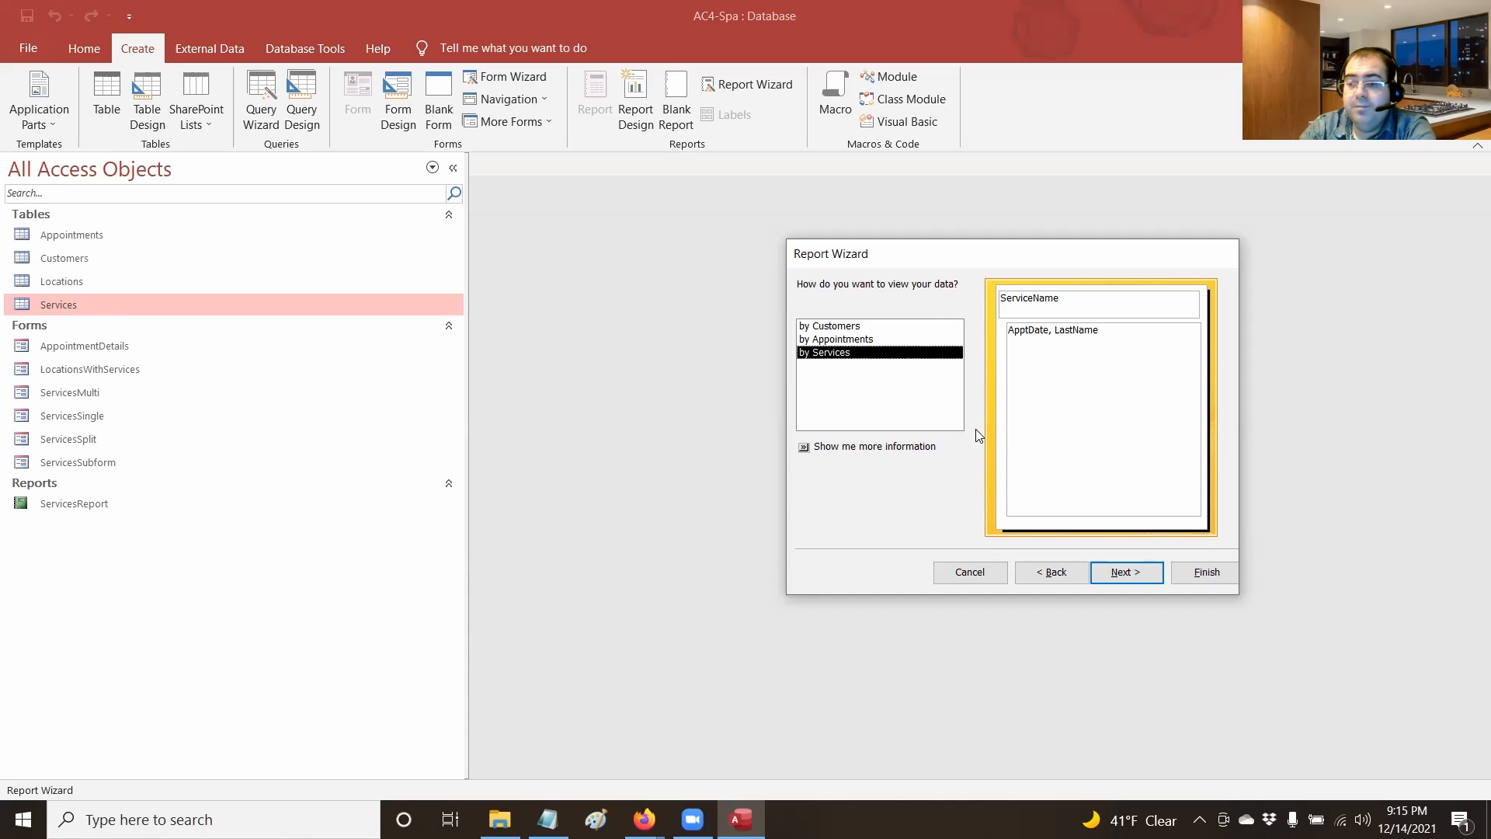
left_click(1119, 574)
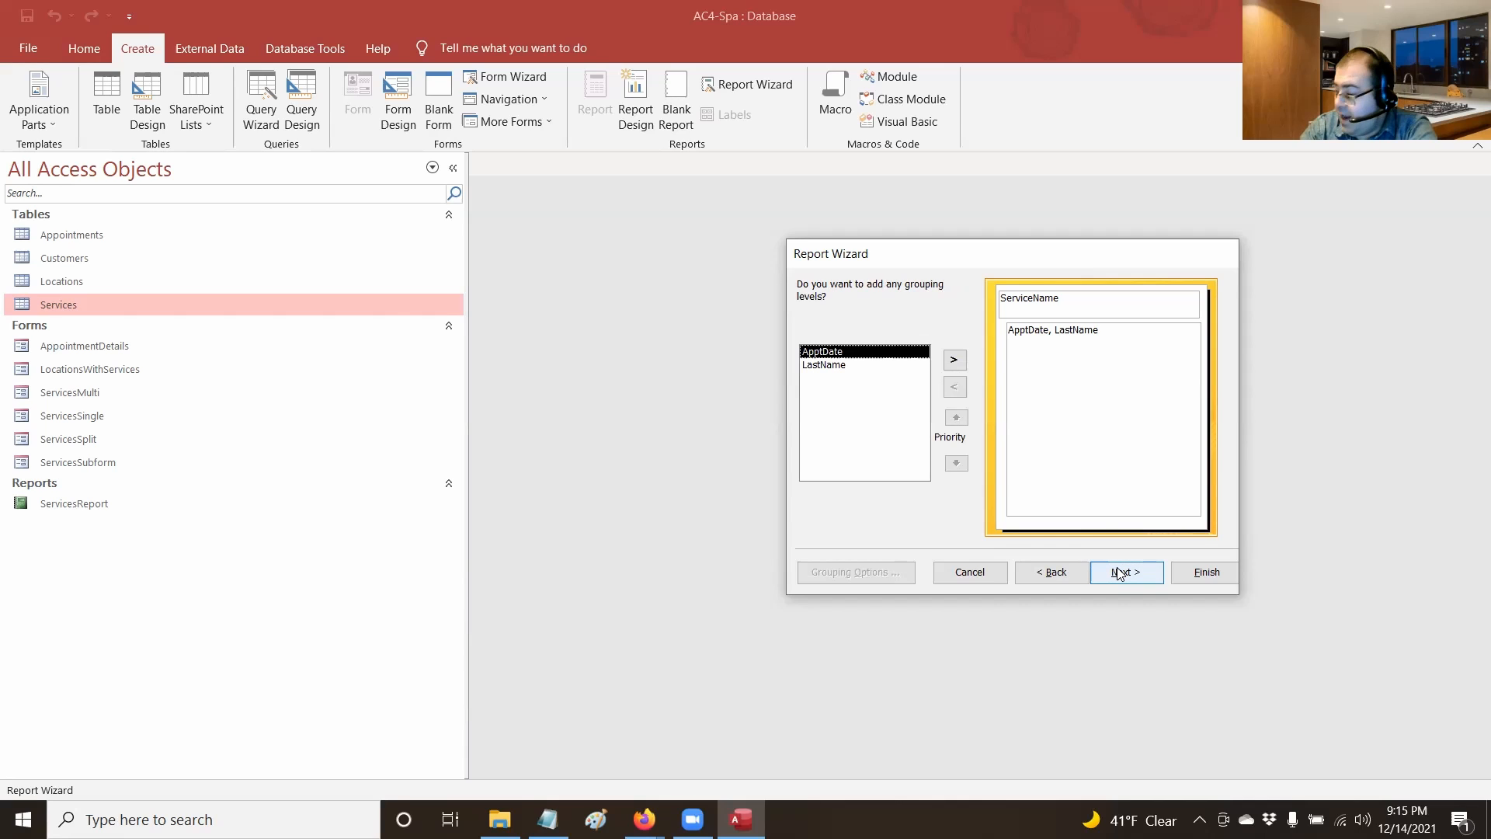
left_click(1119, 573)
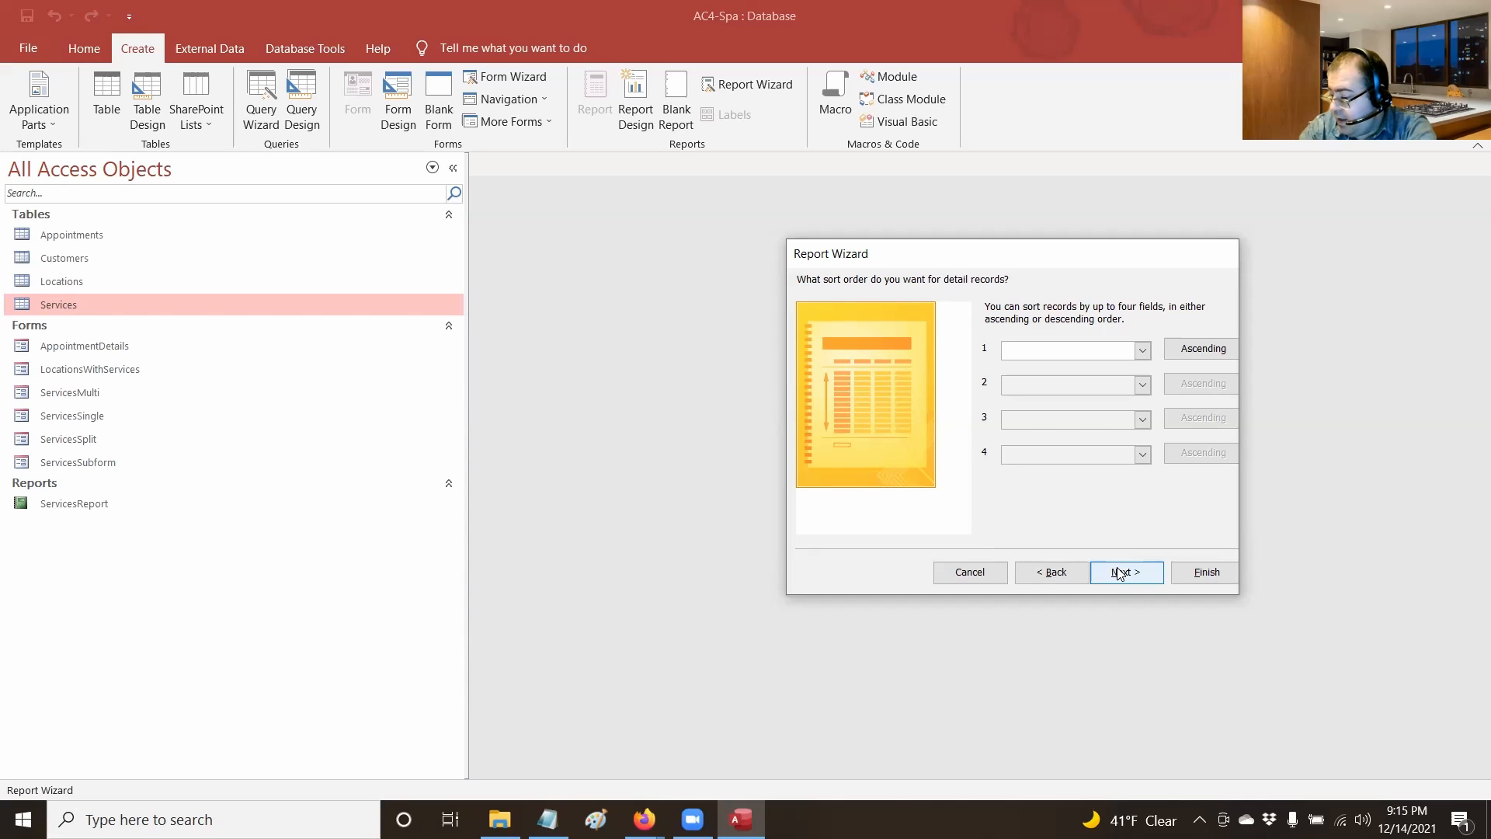
left_click(1057, 584)
left_click(1123, 573)
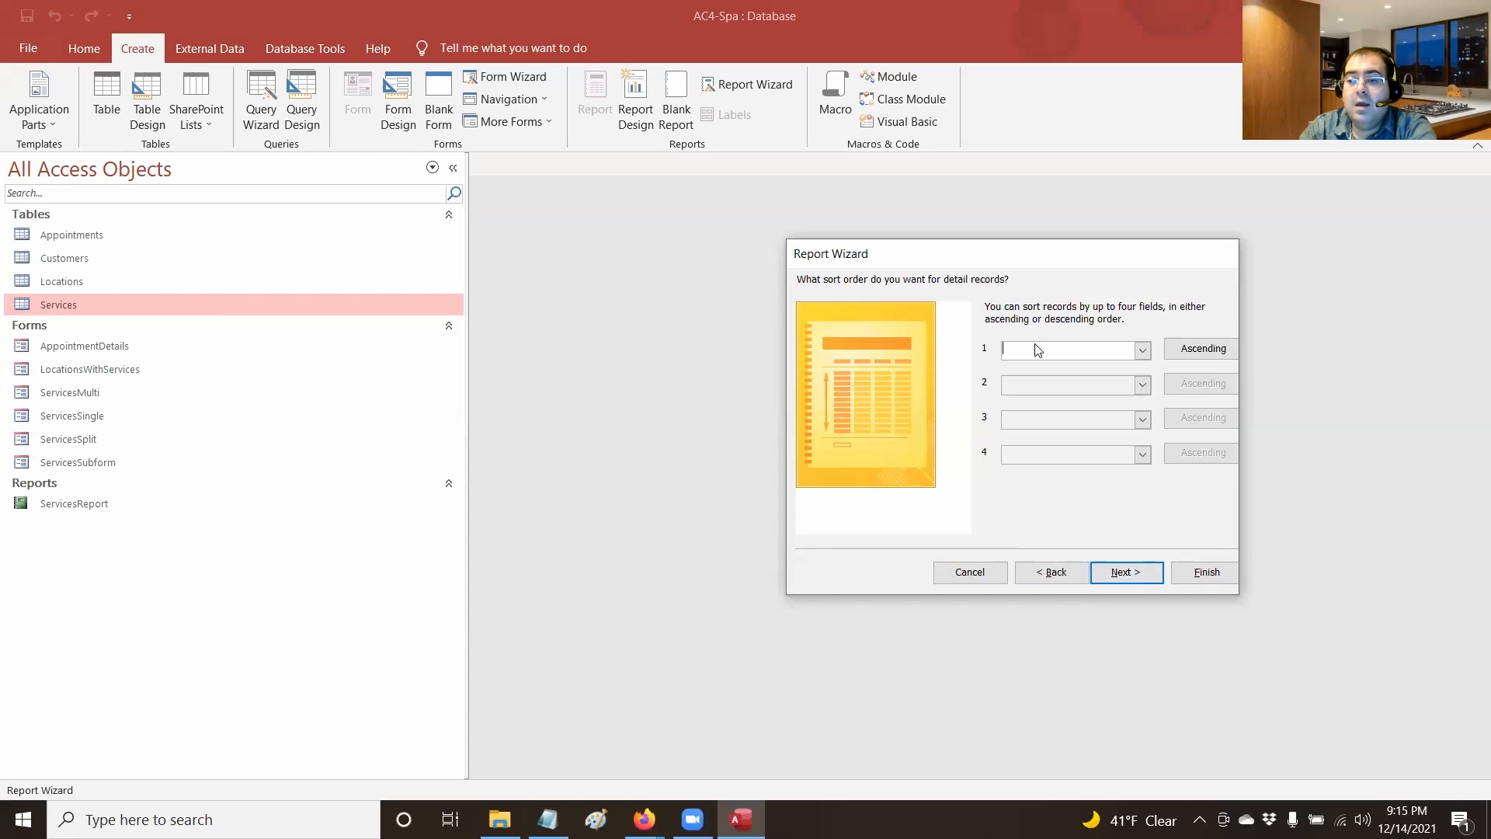
left_click(1134, 579)
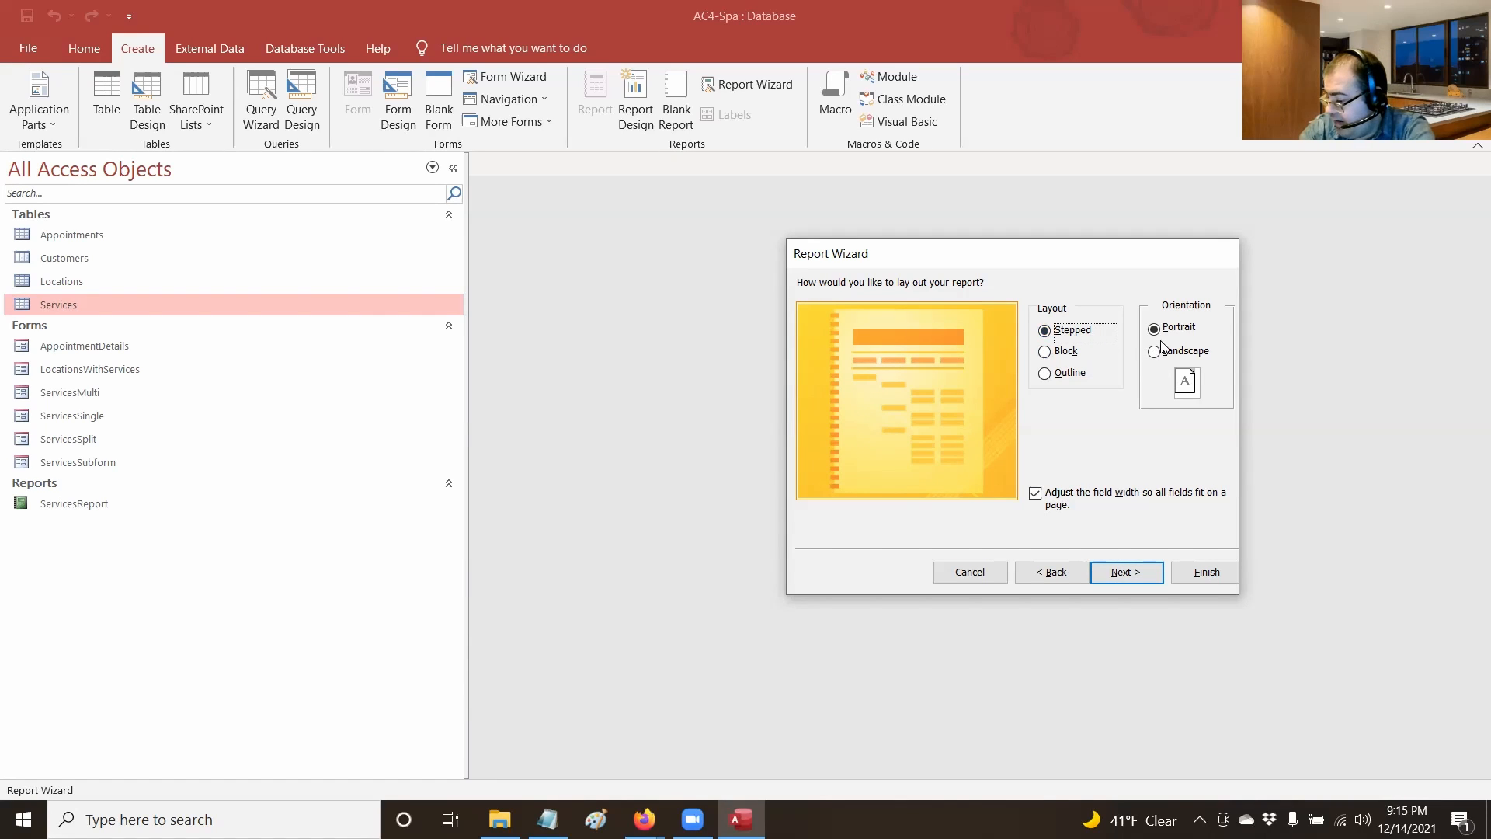
left_click(1126, 572)
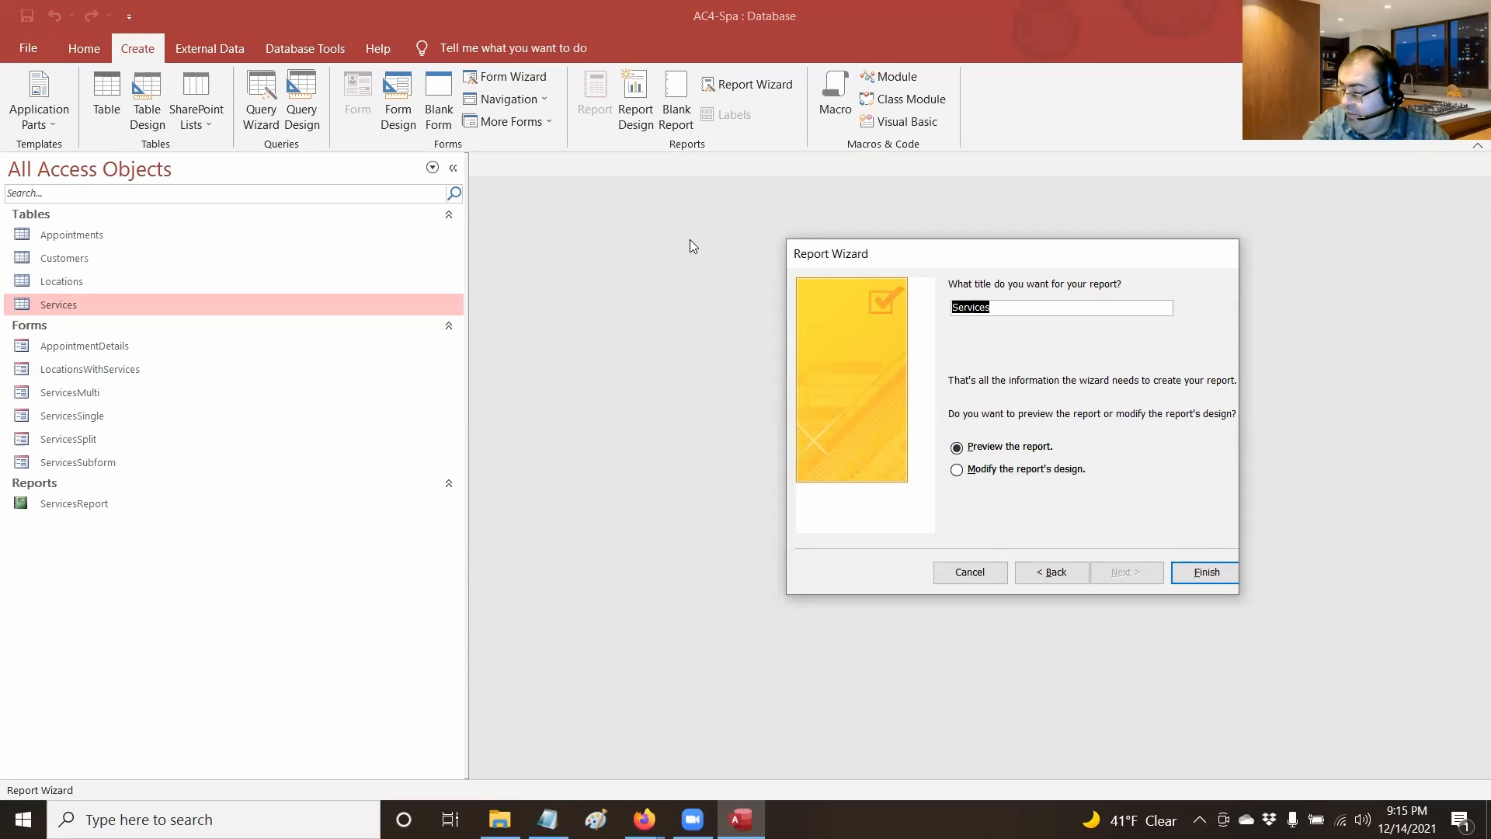
Title the report ServicesMonthly Summary and finish the wizard with a preview
type("Serv")
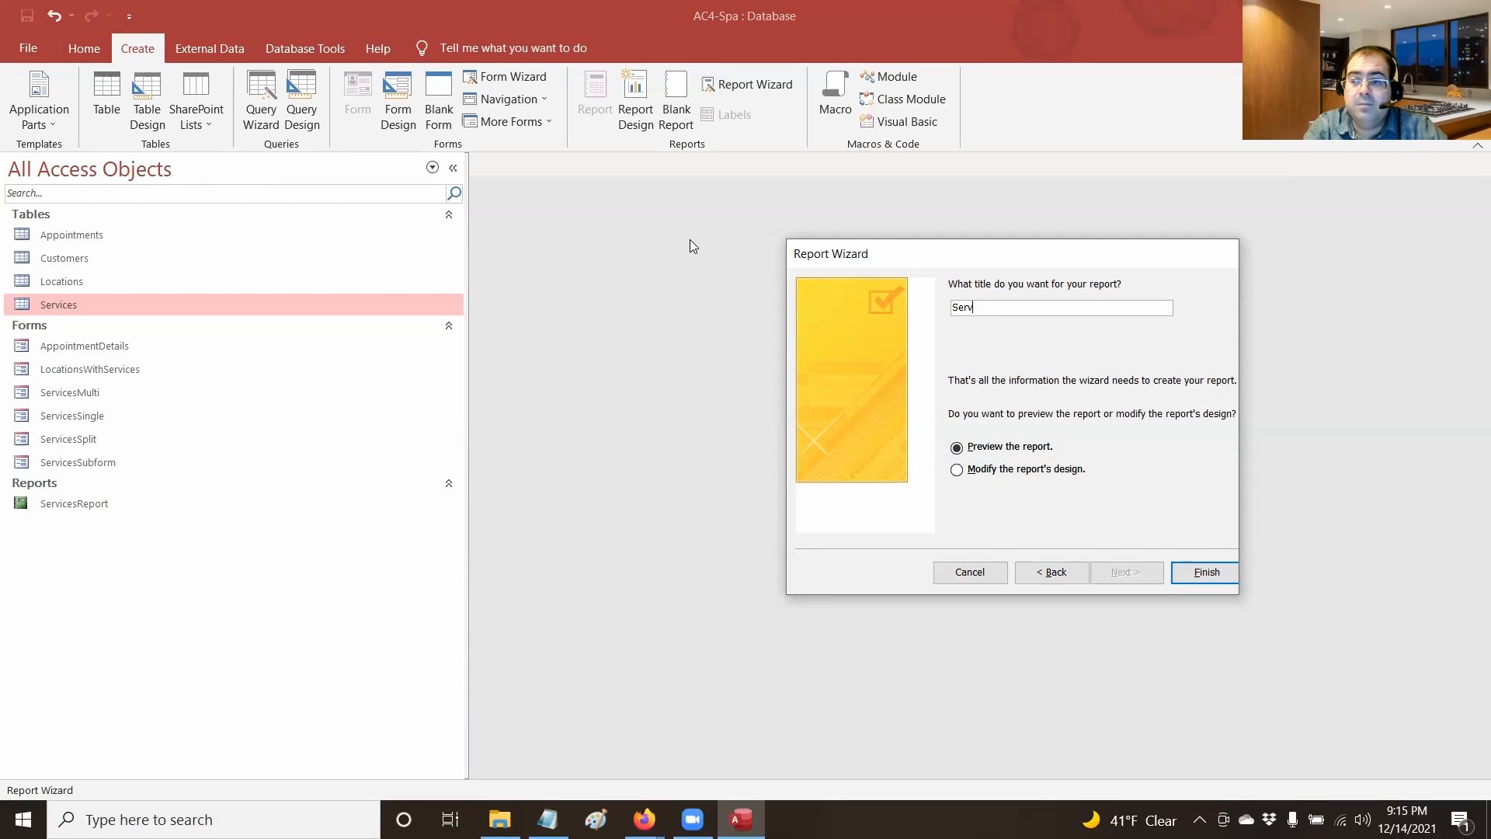
type("icesMo")
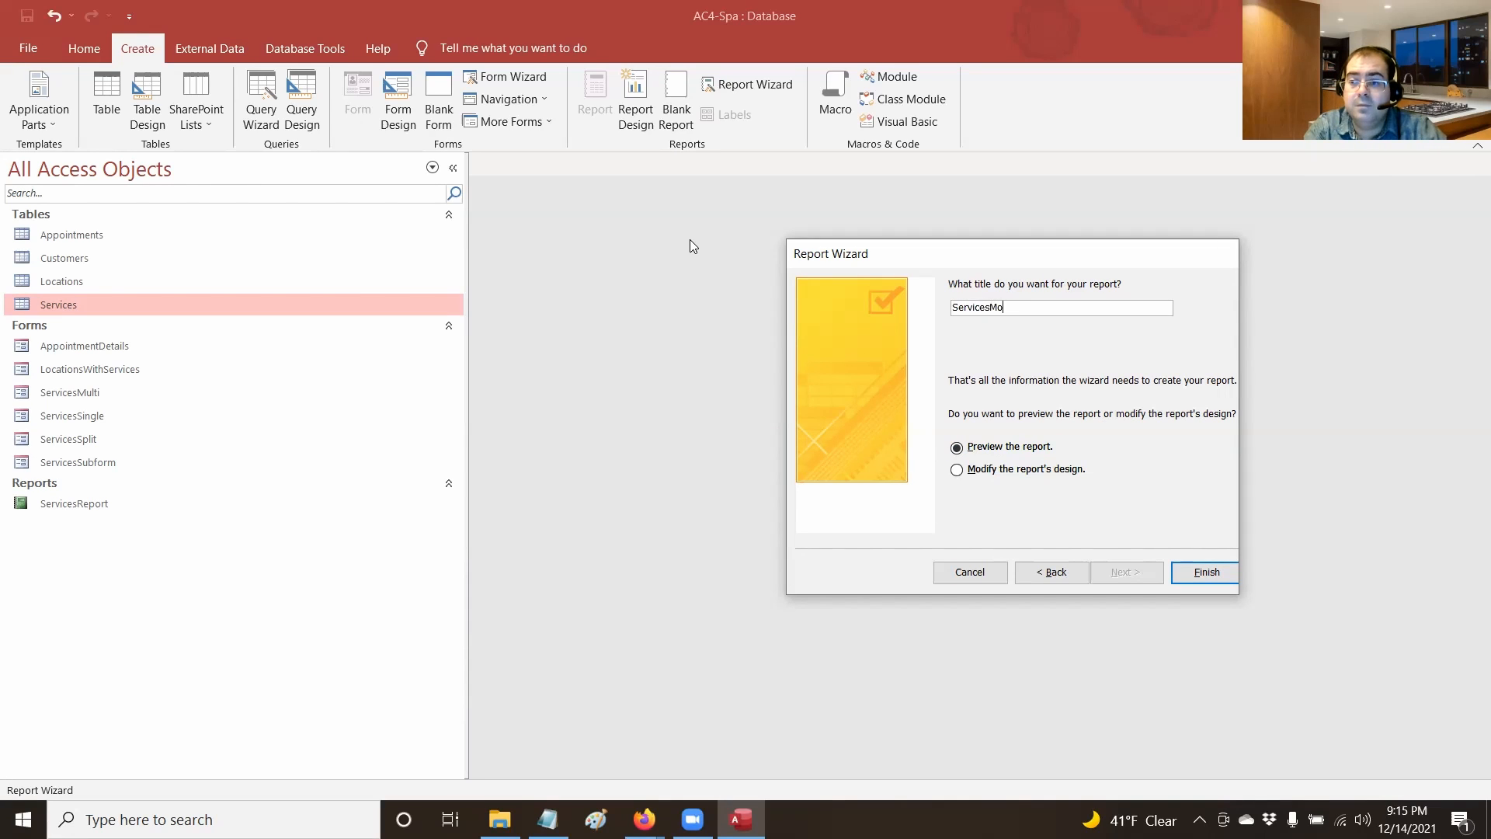
type("nthly Summary")
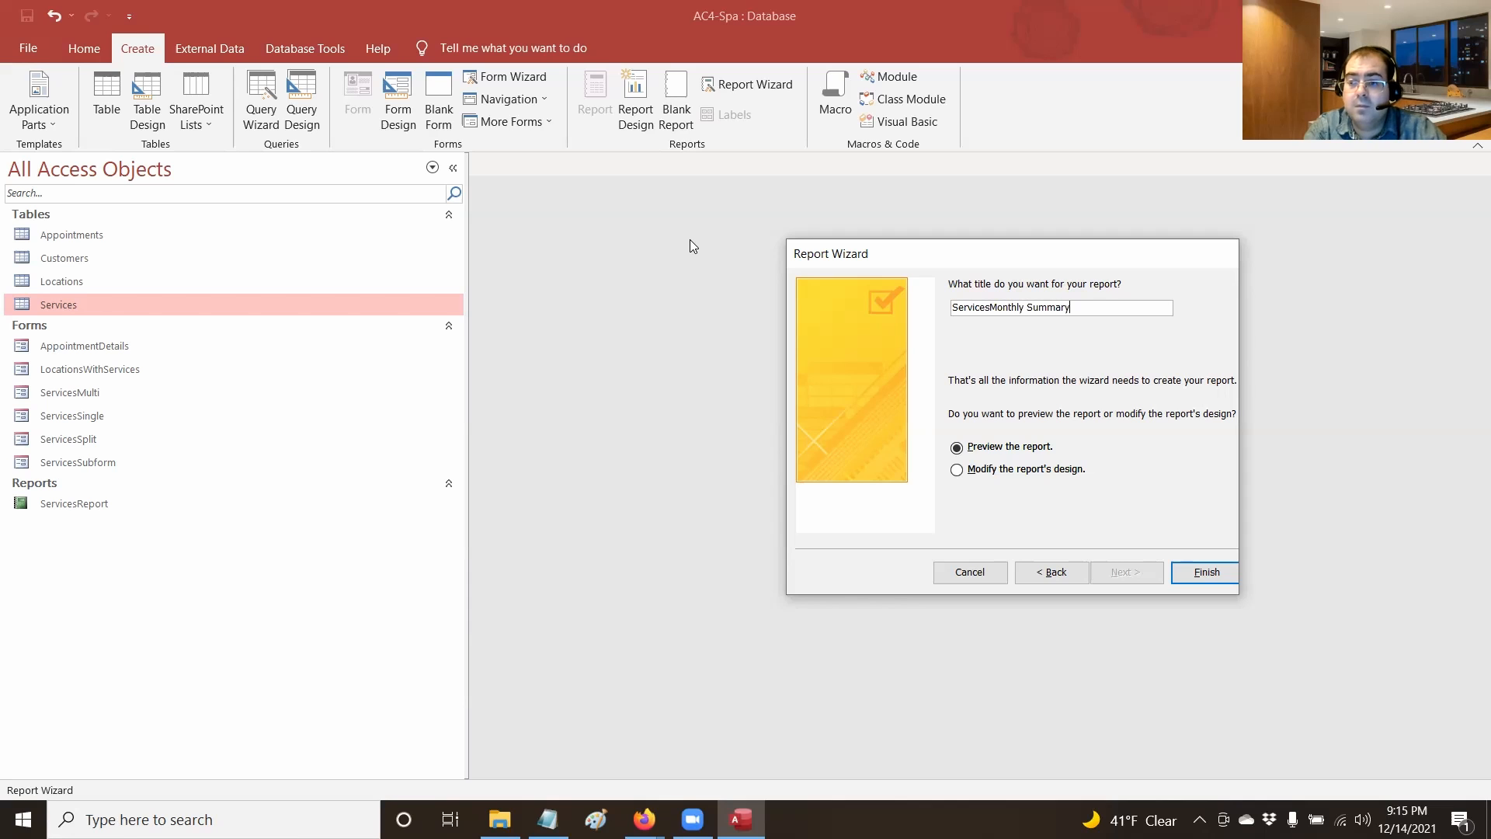
key("Return")
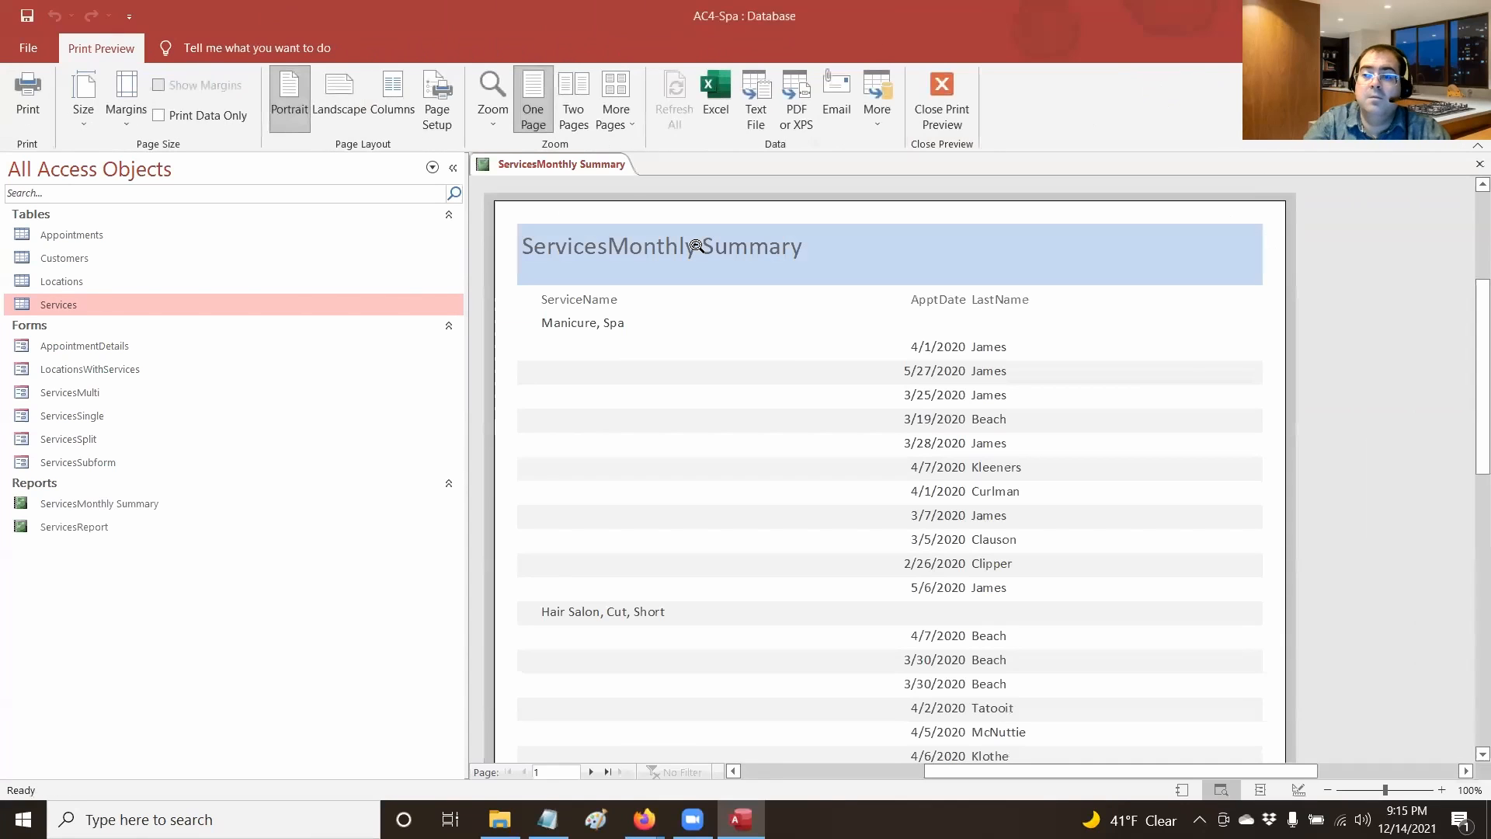
Look through the ServicesMonthly Summary preview and close the report
scroll(755, 500, "down", 10)
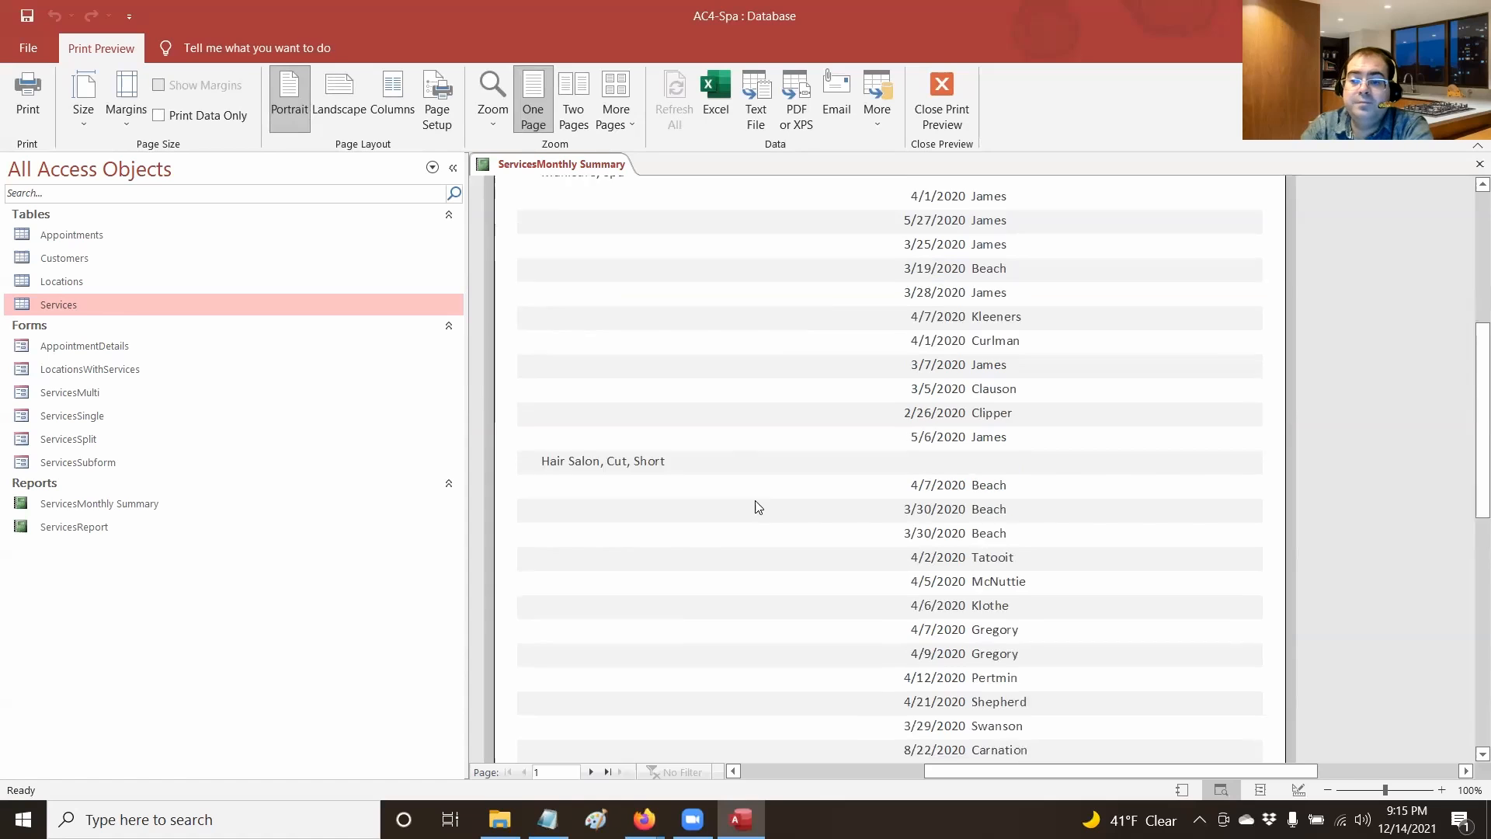
scroll(755, 500, "up", 10)
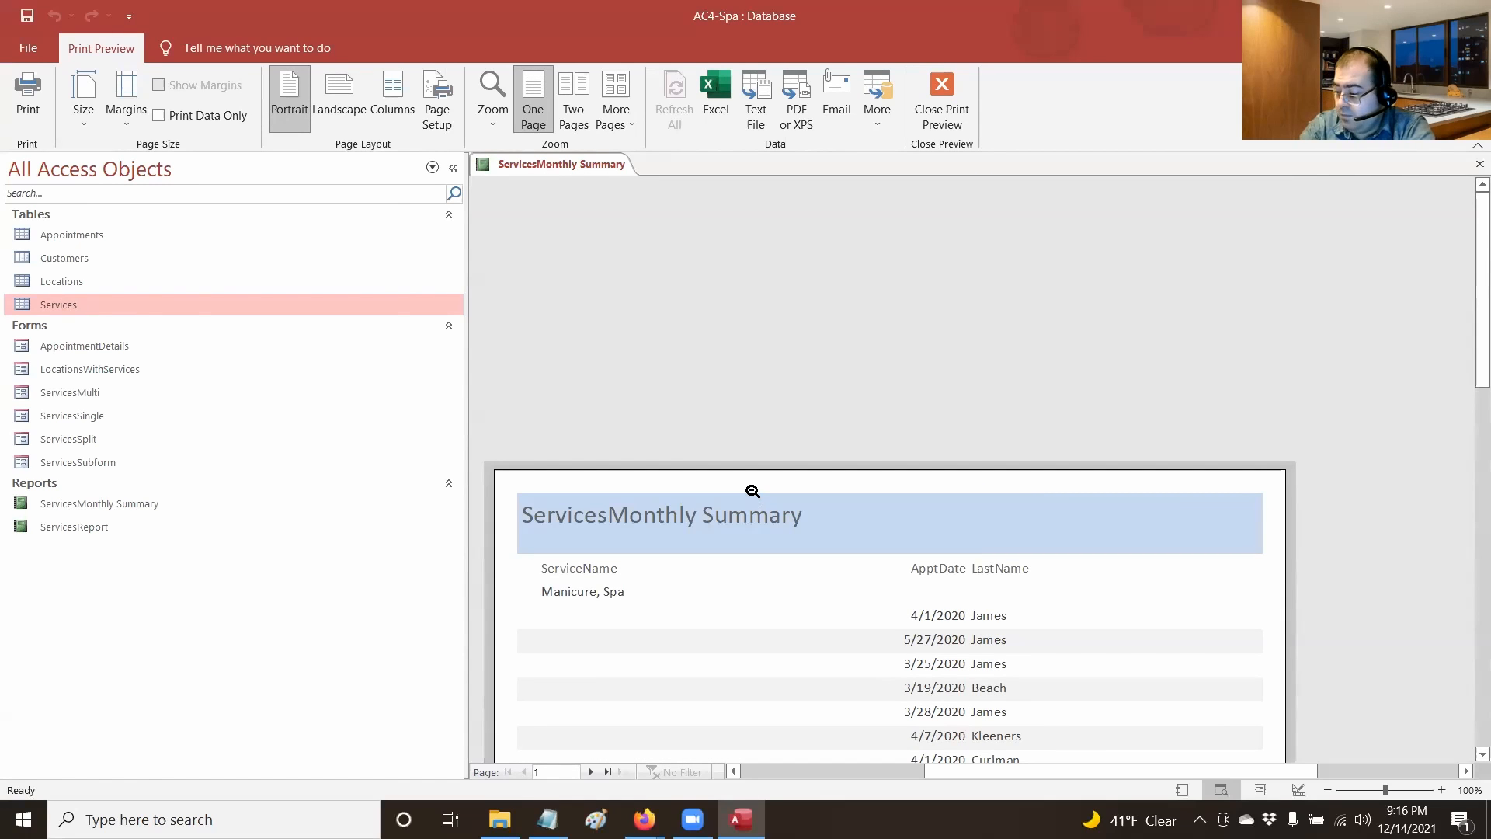
left_click(528, 172)
right_click(528, 174)
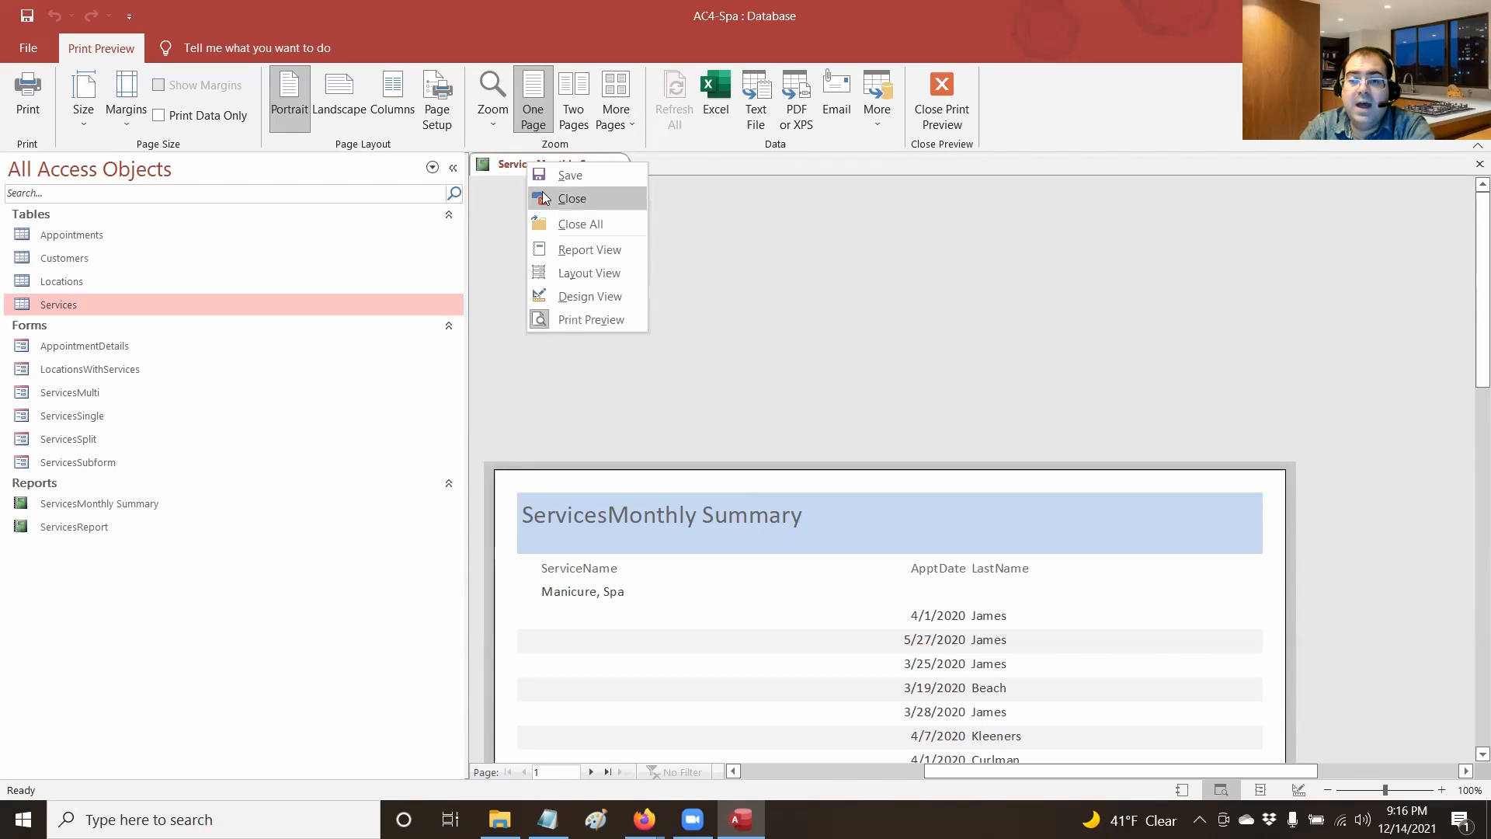
left_click(543, 196)
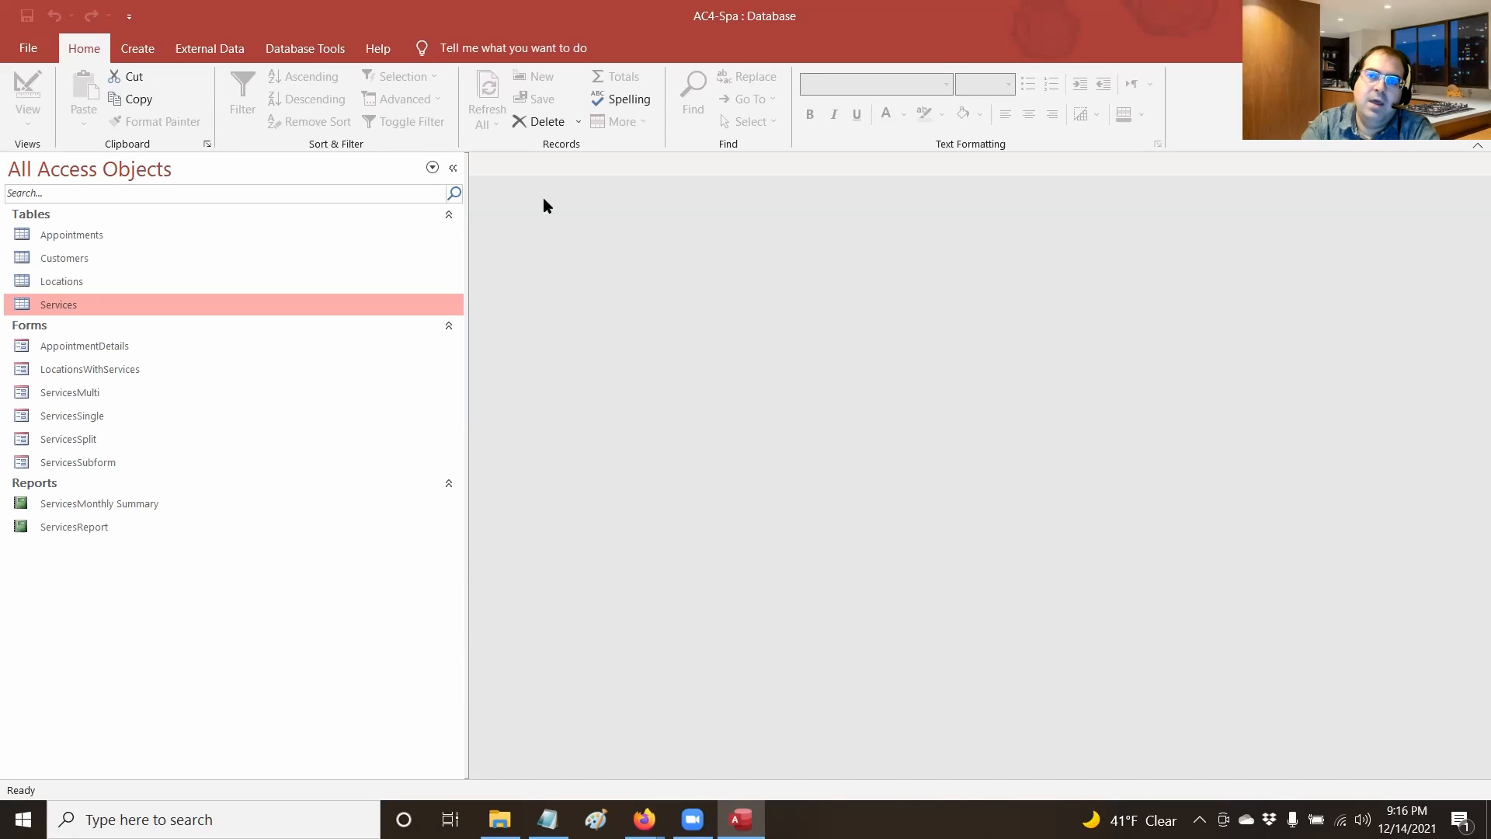
Create a new empty report and switch it from Design View to Layout View
left_click(137, 48)
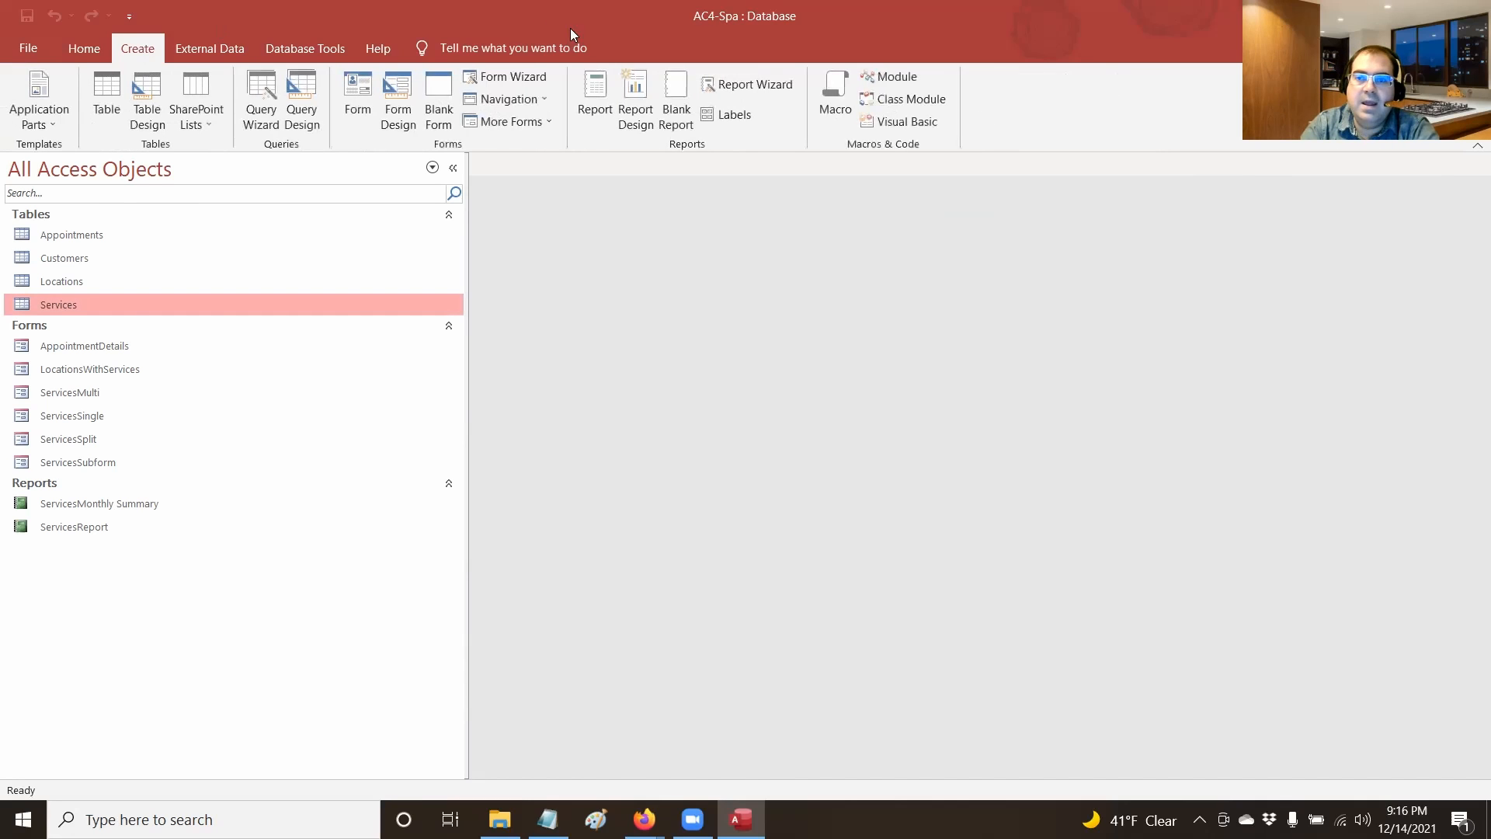
left_click(645, 133)
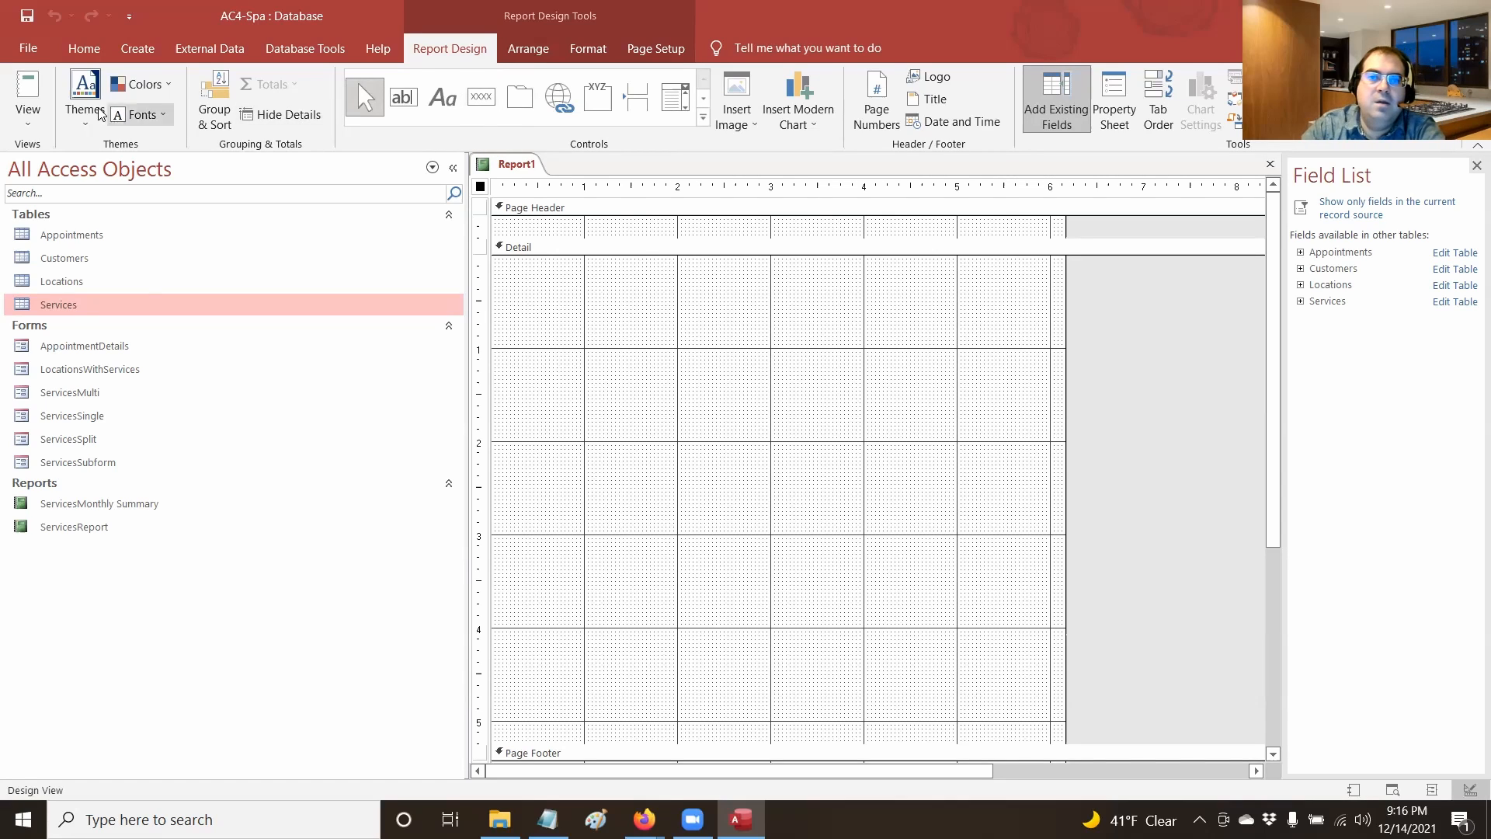
left_click(46, 115)
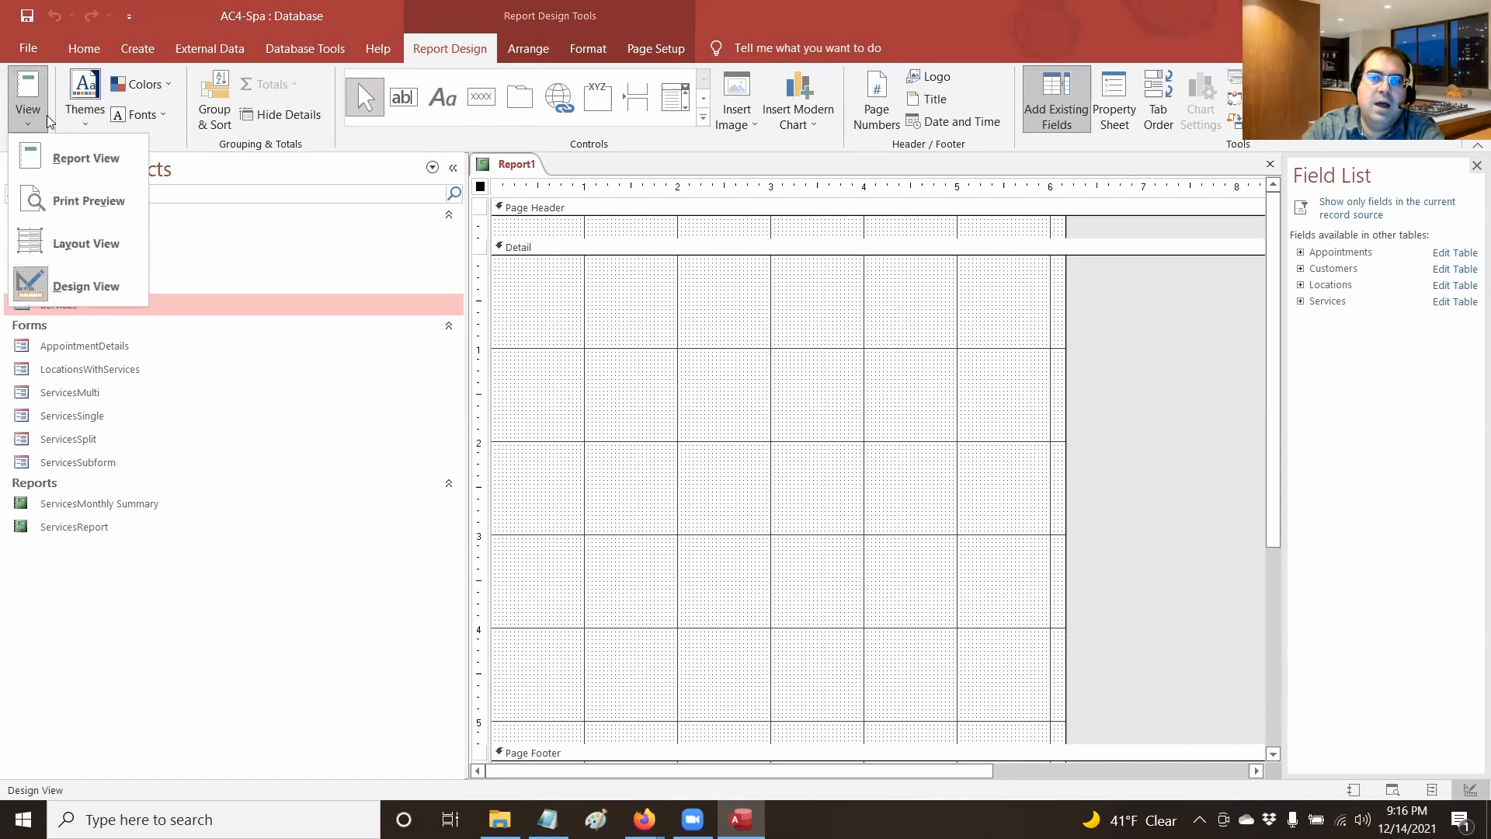
left_click(76, 241)
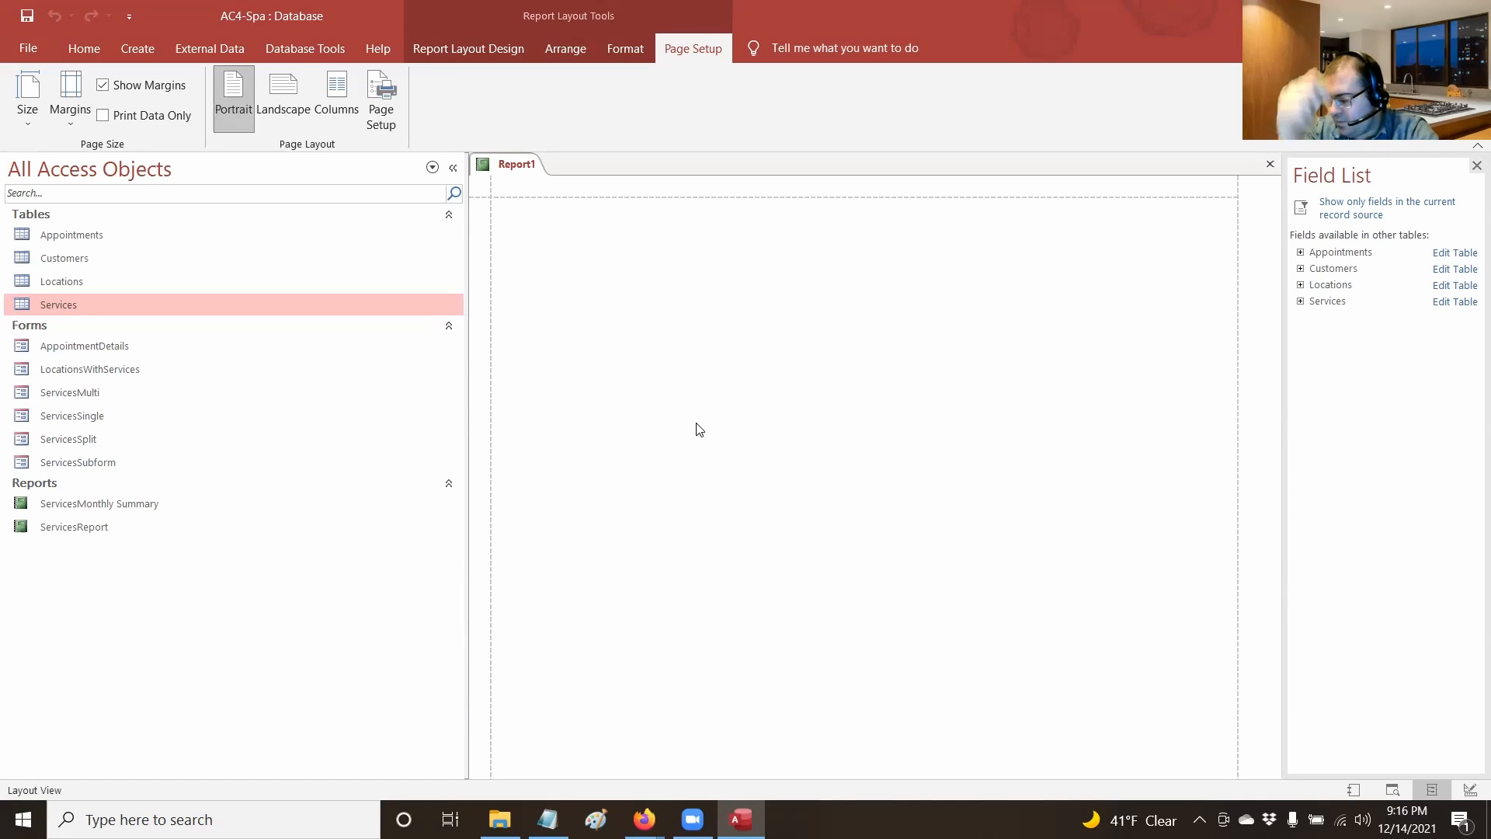
Save the new report under the name AppointmentsSchedule
right_click(514, 166)
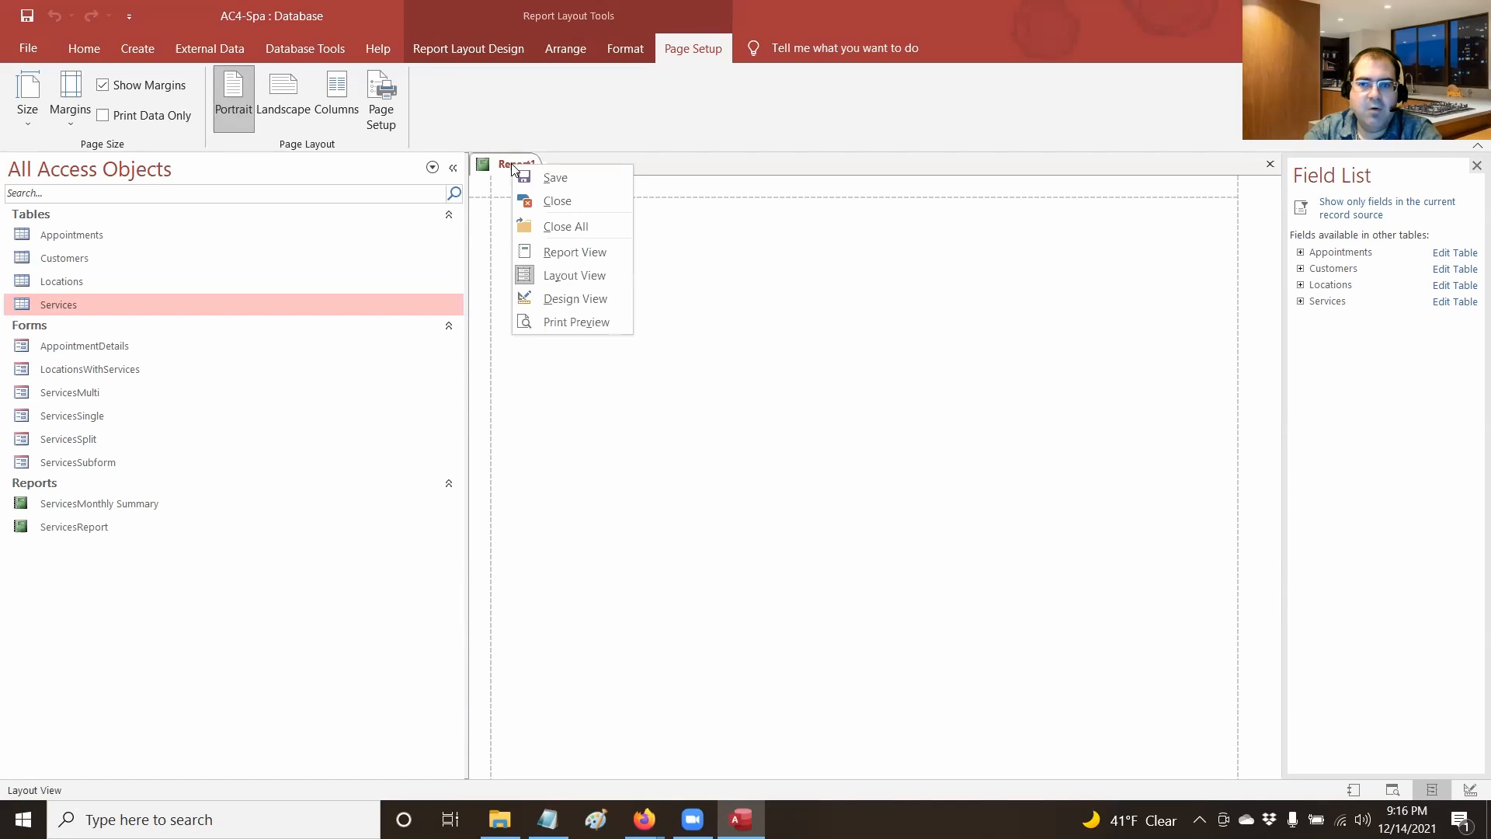
left_click(554, 178)
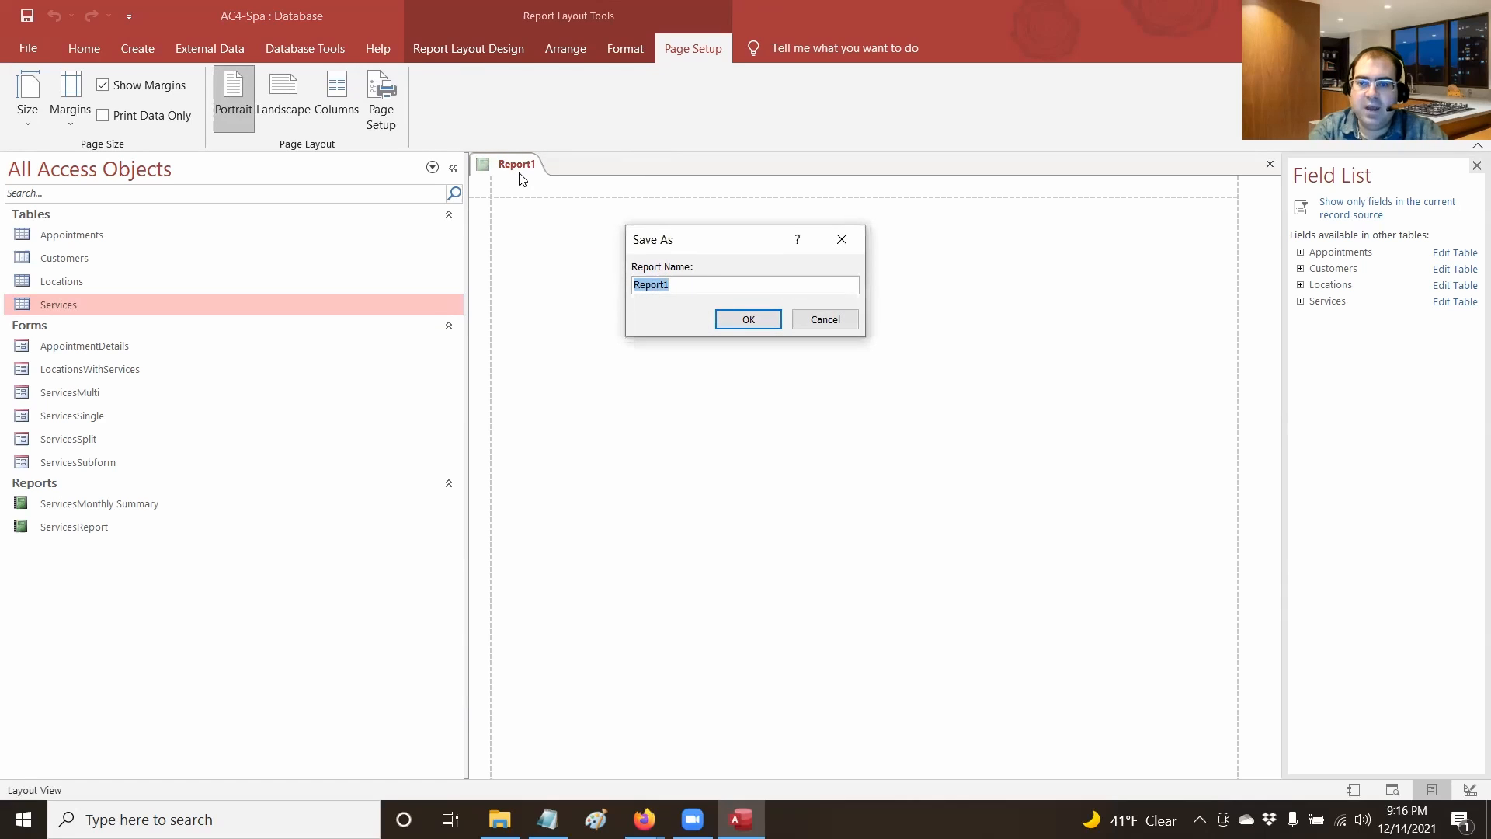
type("Apploi")
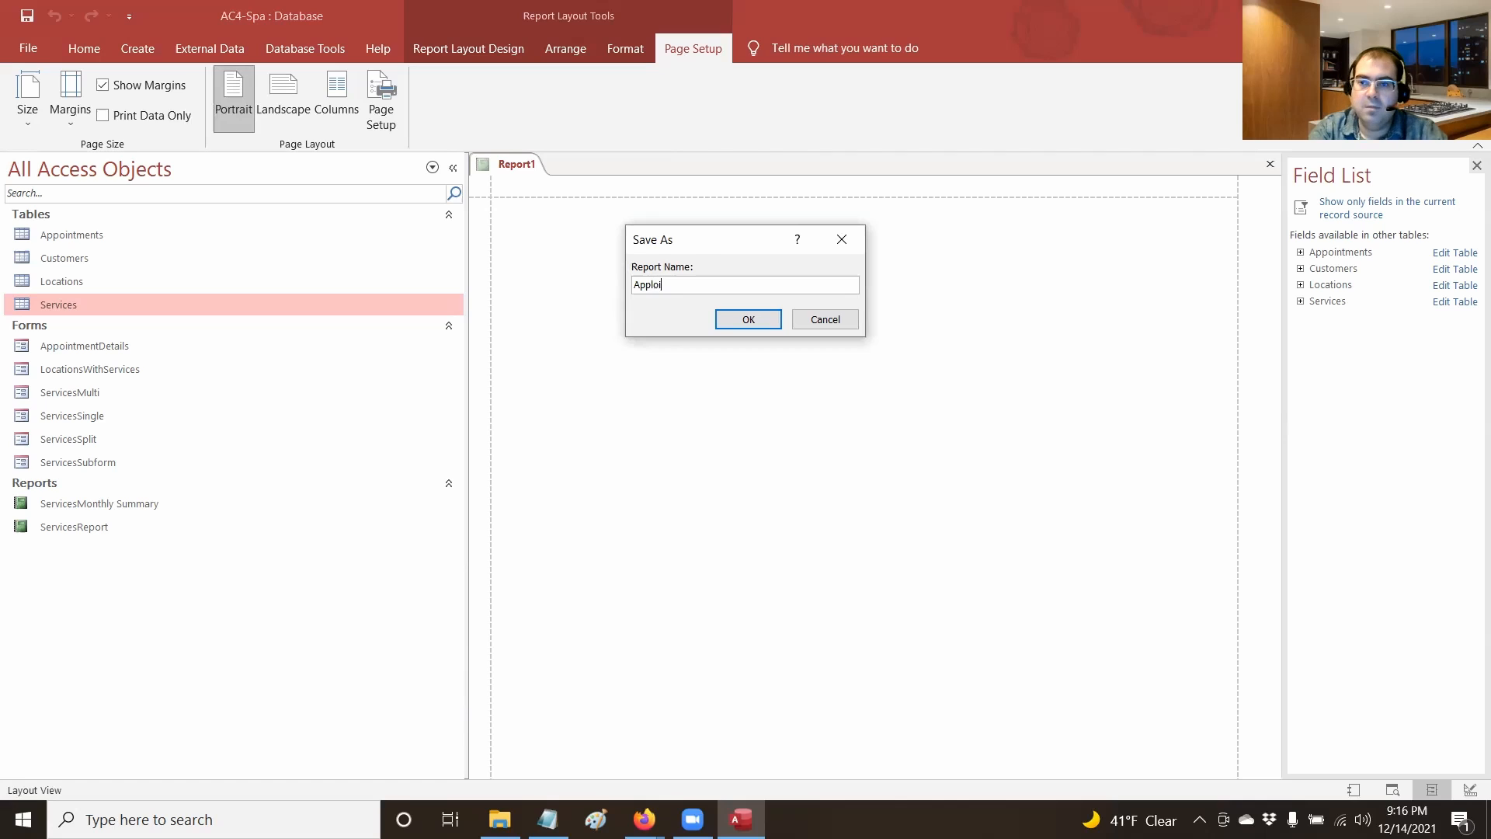
key("BackSpace")
key("BackSpace")
key("BackSpace")
key("BackSpace")
type("poin")
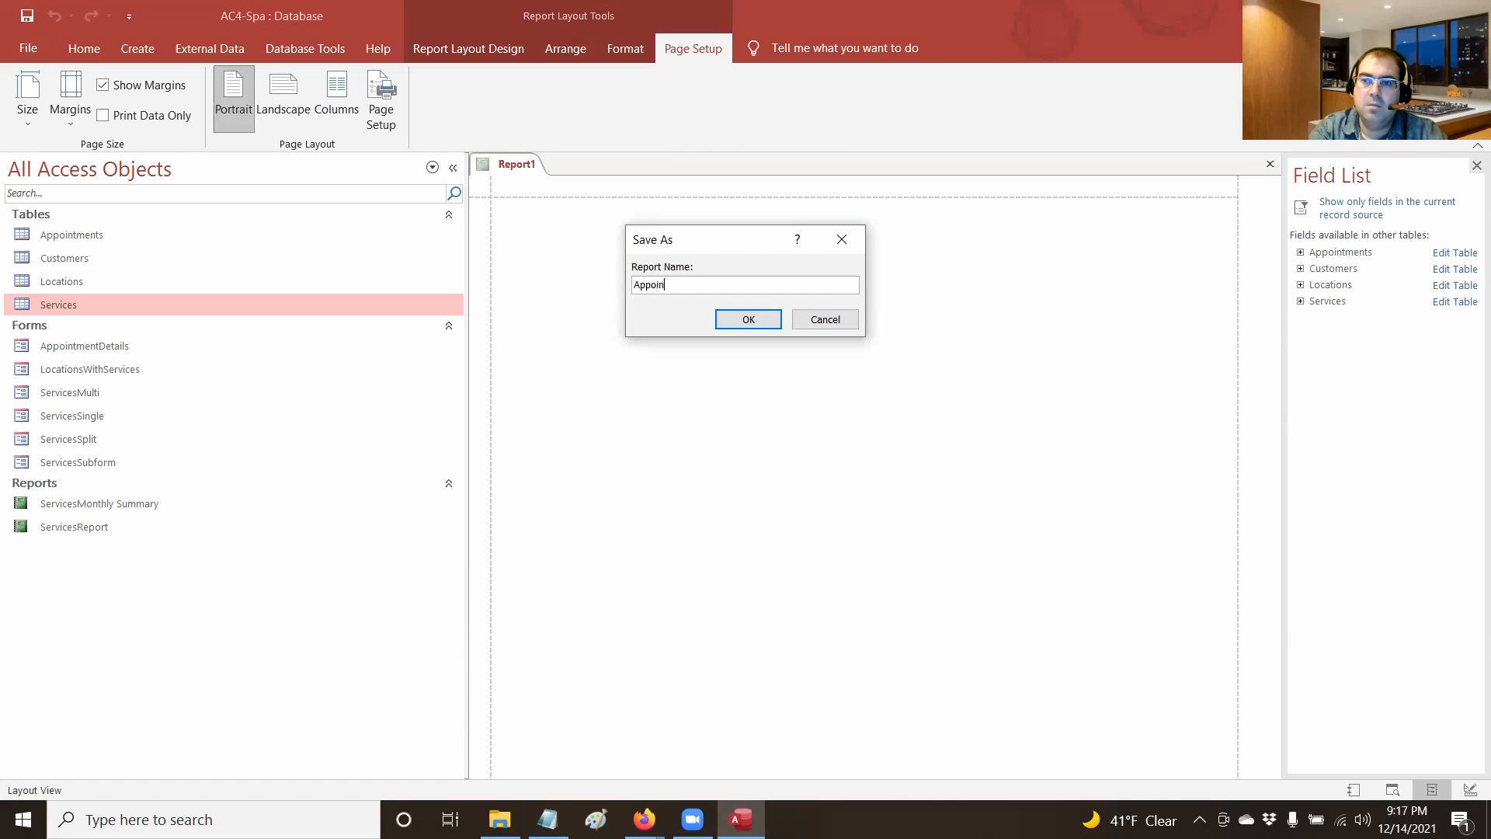
type("tmentsSchedule")
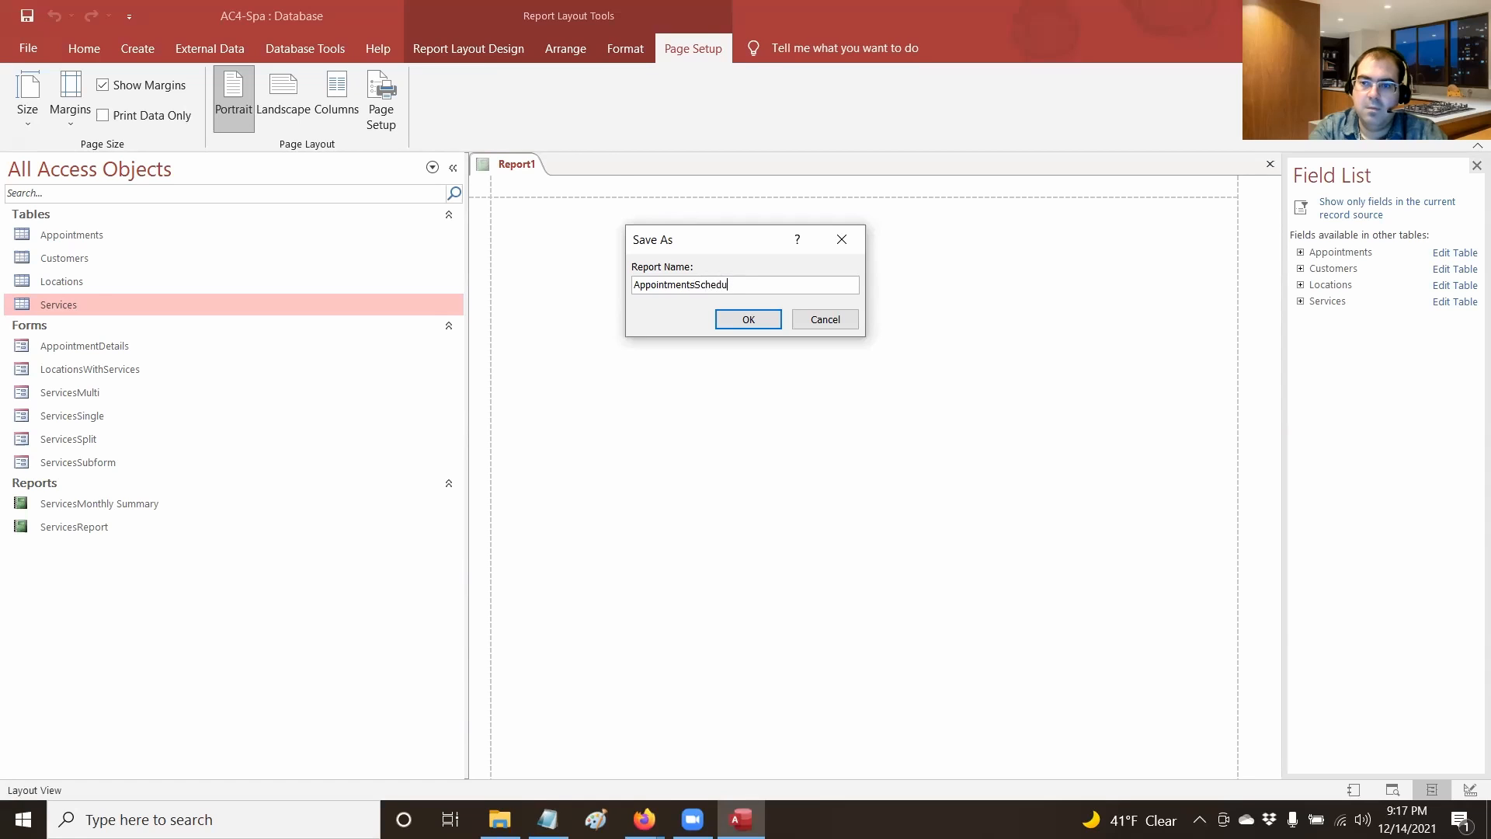
key("Return")
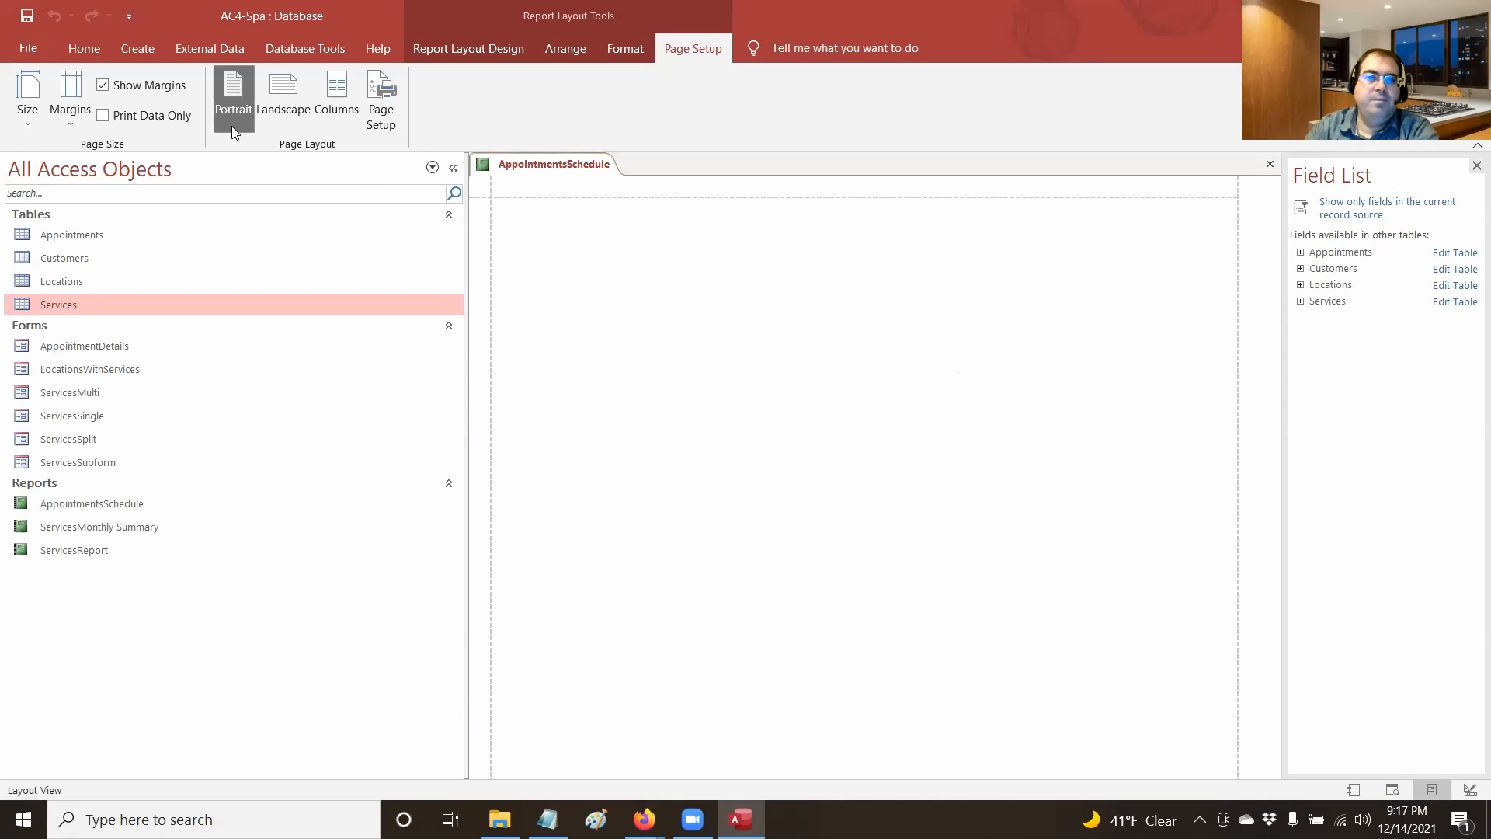
left_click(507, 55)
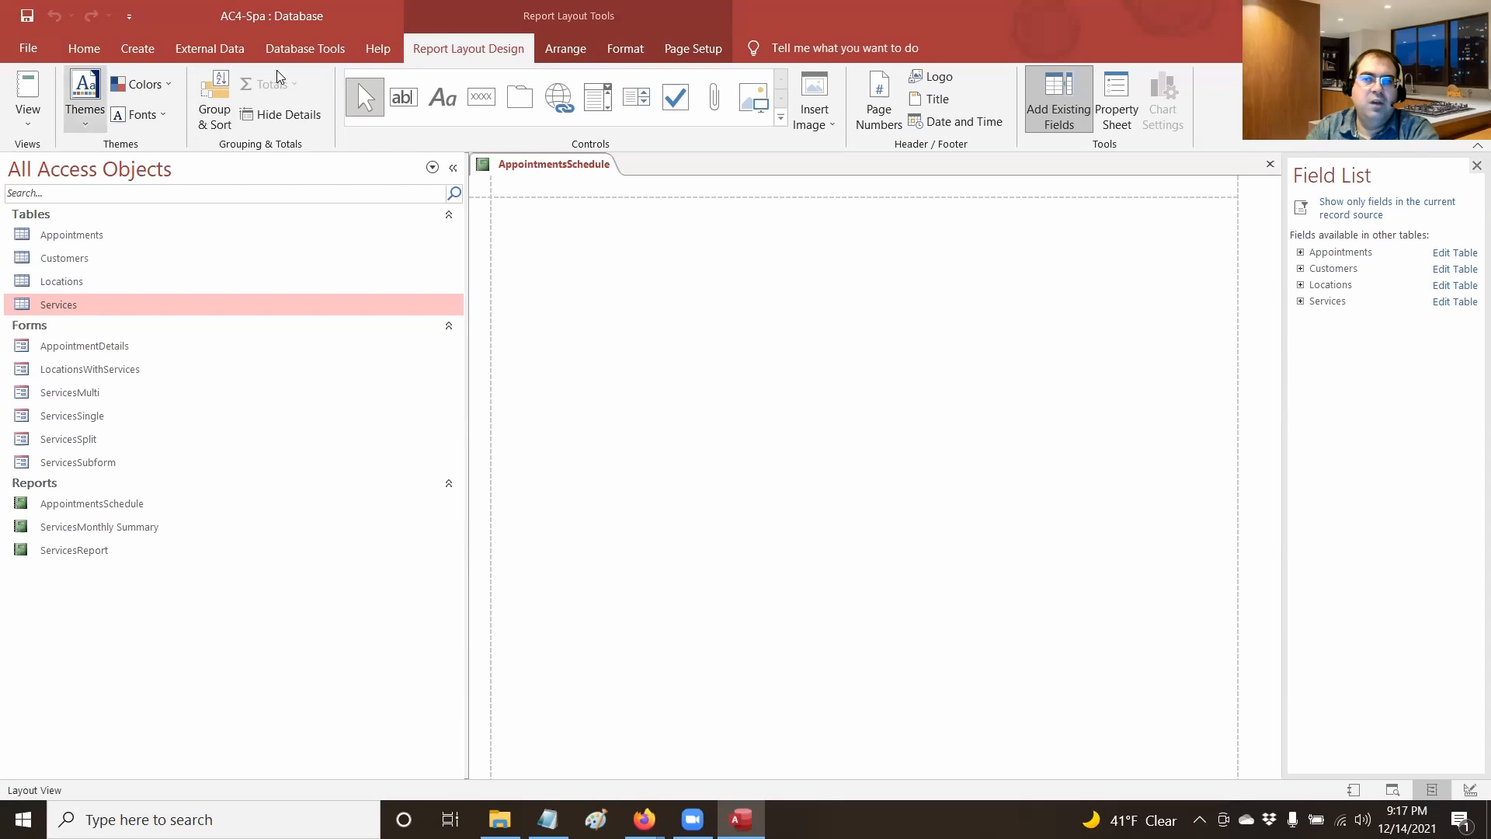
left_click(587, 42)
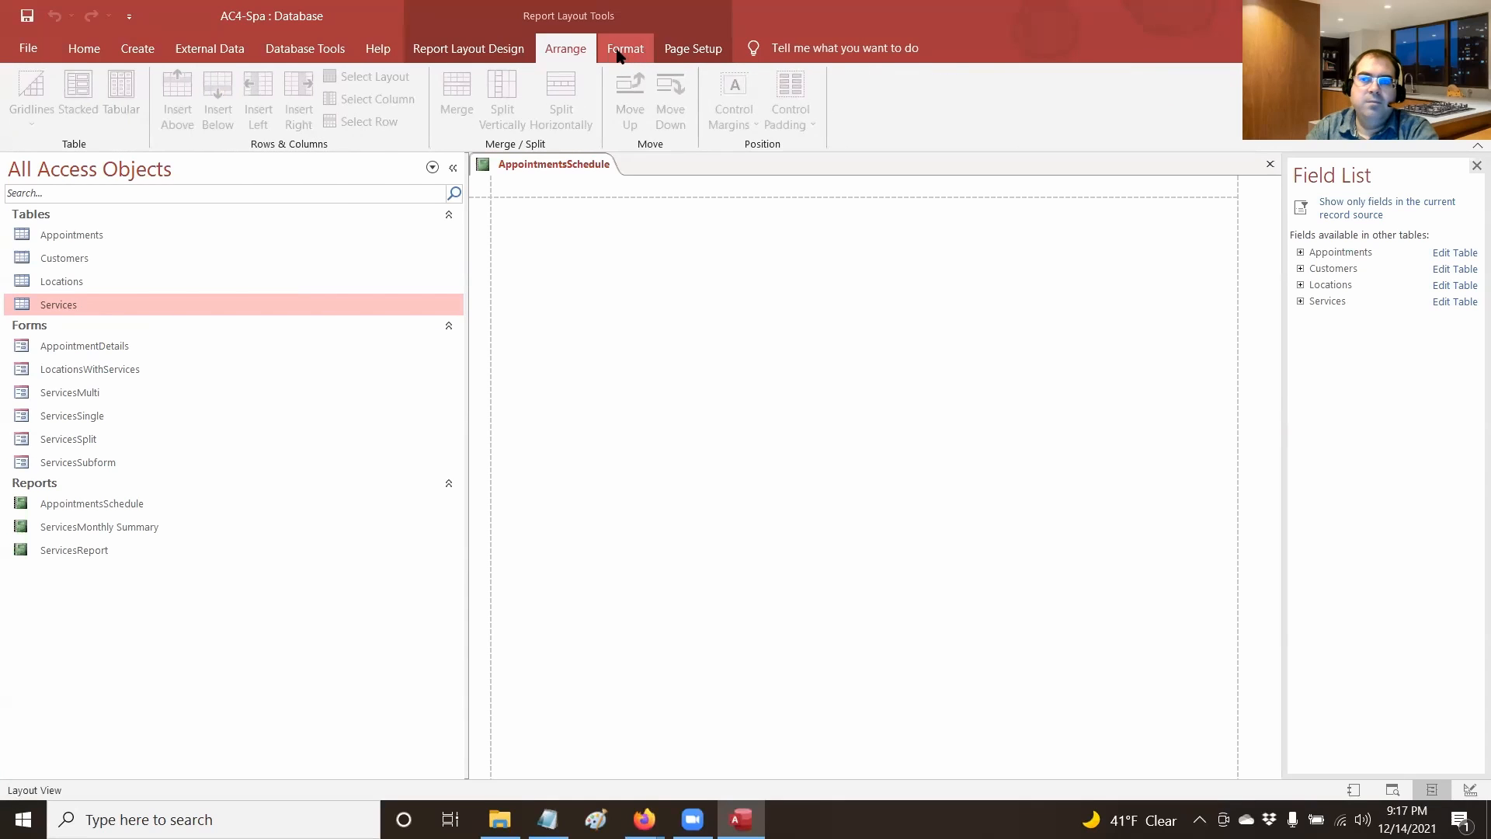
left_click(618, 48)
left_click(683, 54)
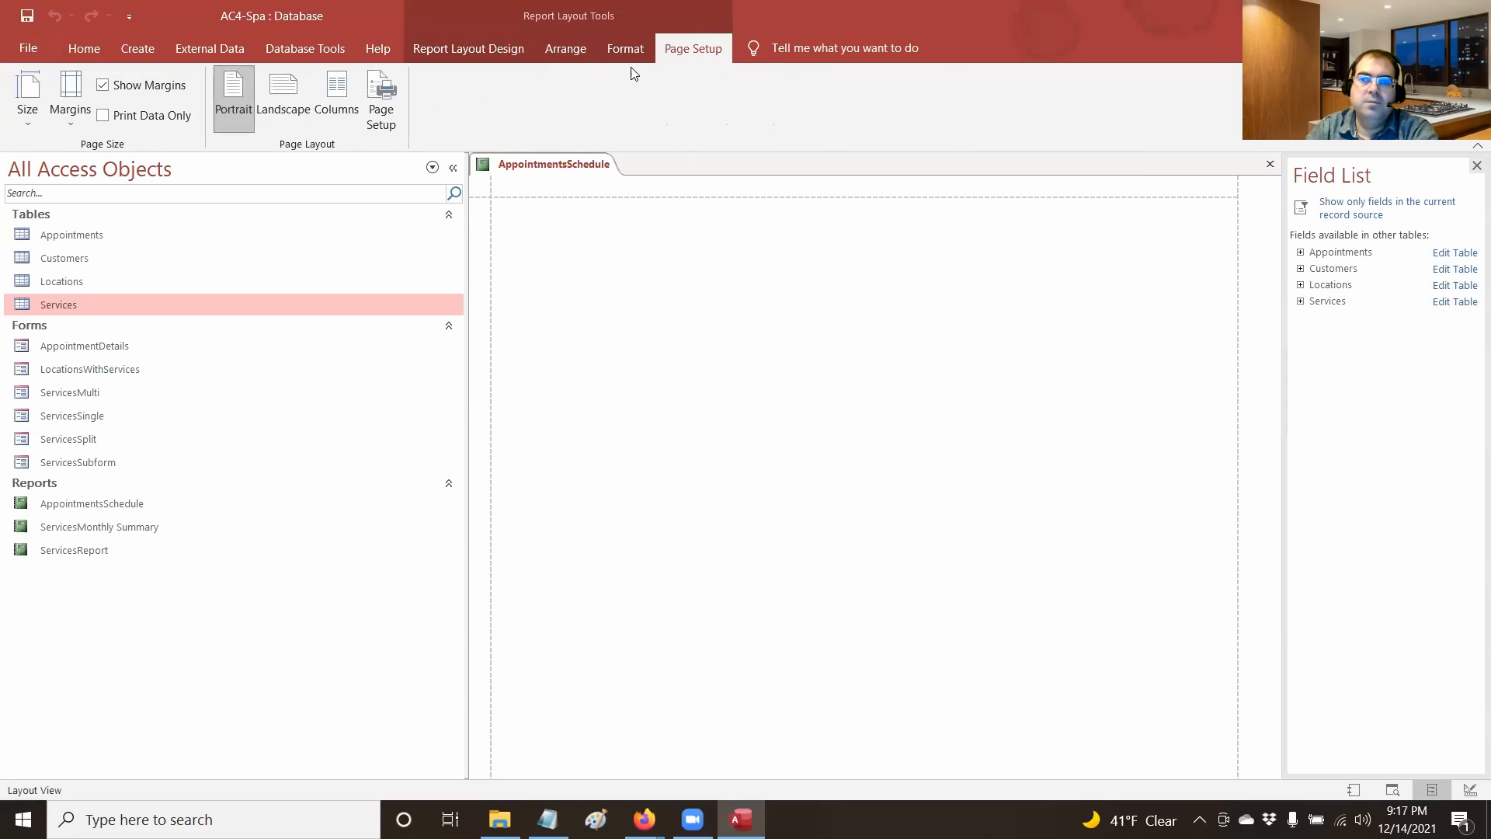
left_click(528, 49)
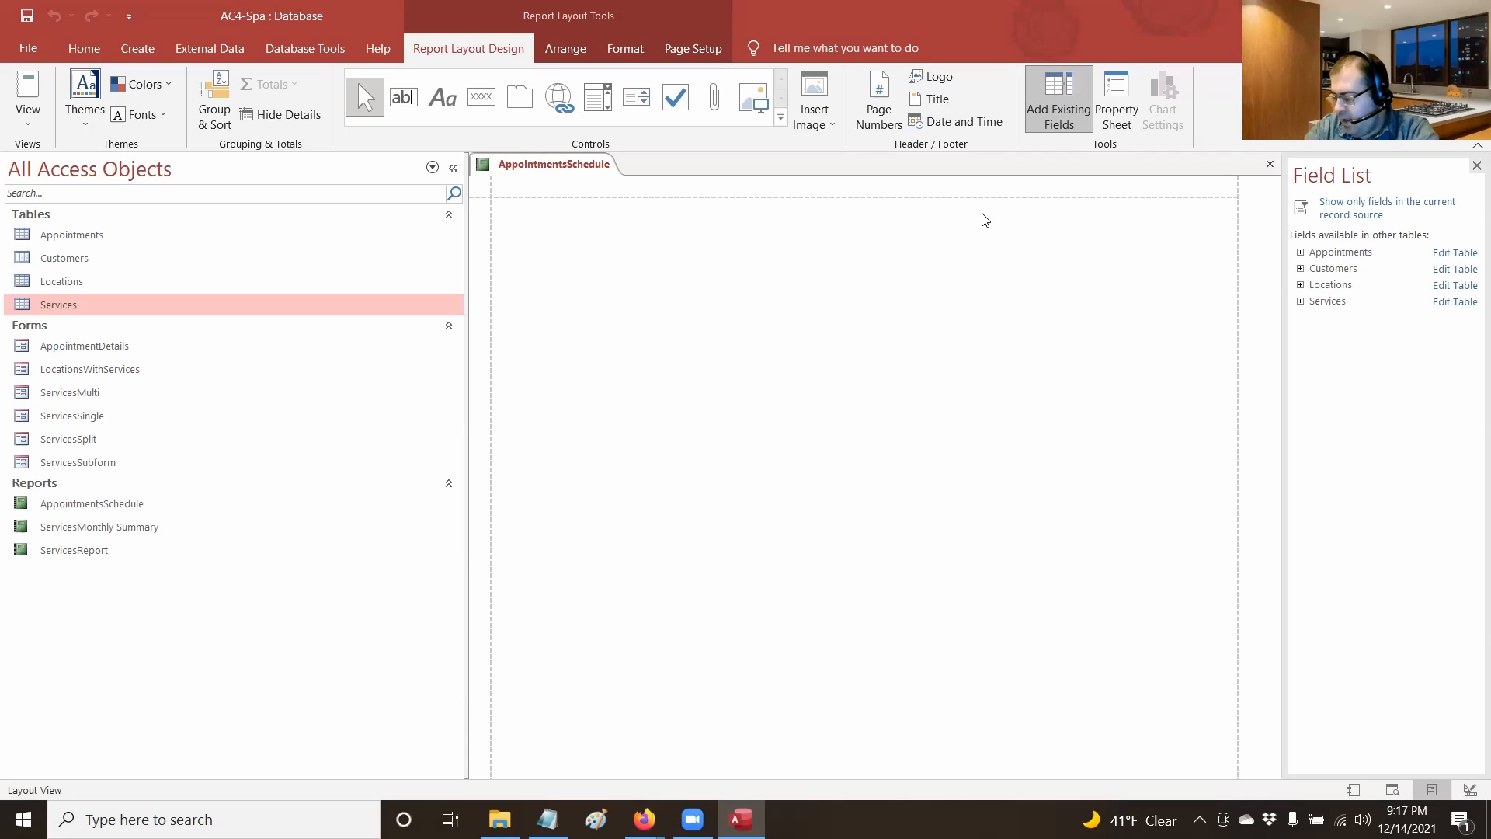
Add the ApptDate and ApptTime fields from the Appointments table as the first two columns of the AppointmentsSchedule report
left_click(1301, 254)
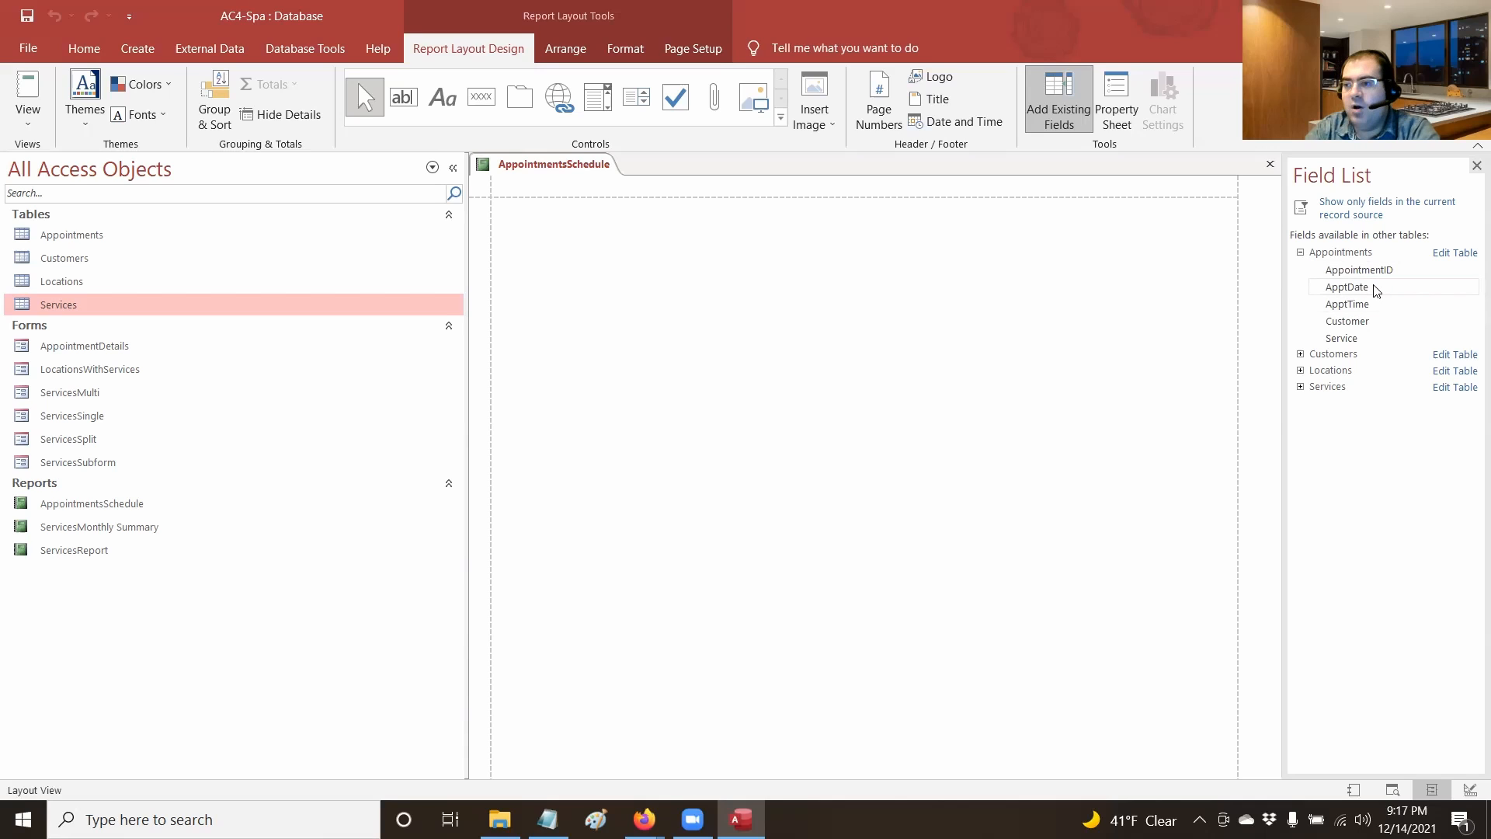
left_click_drag(1376, 288, 543, 228)
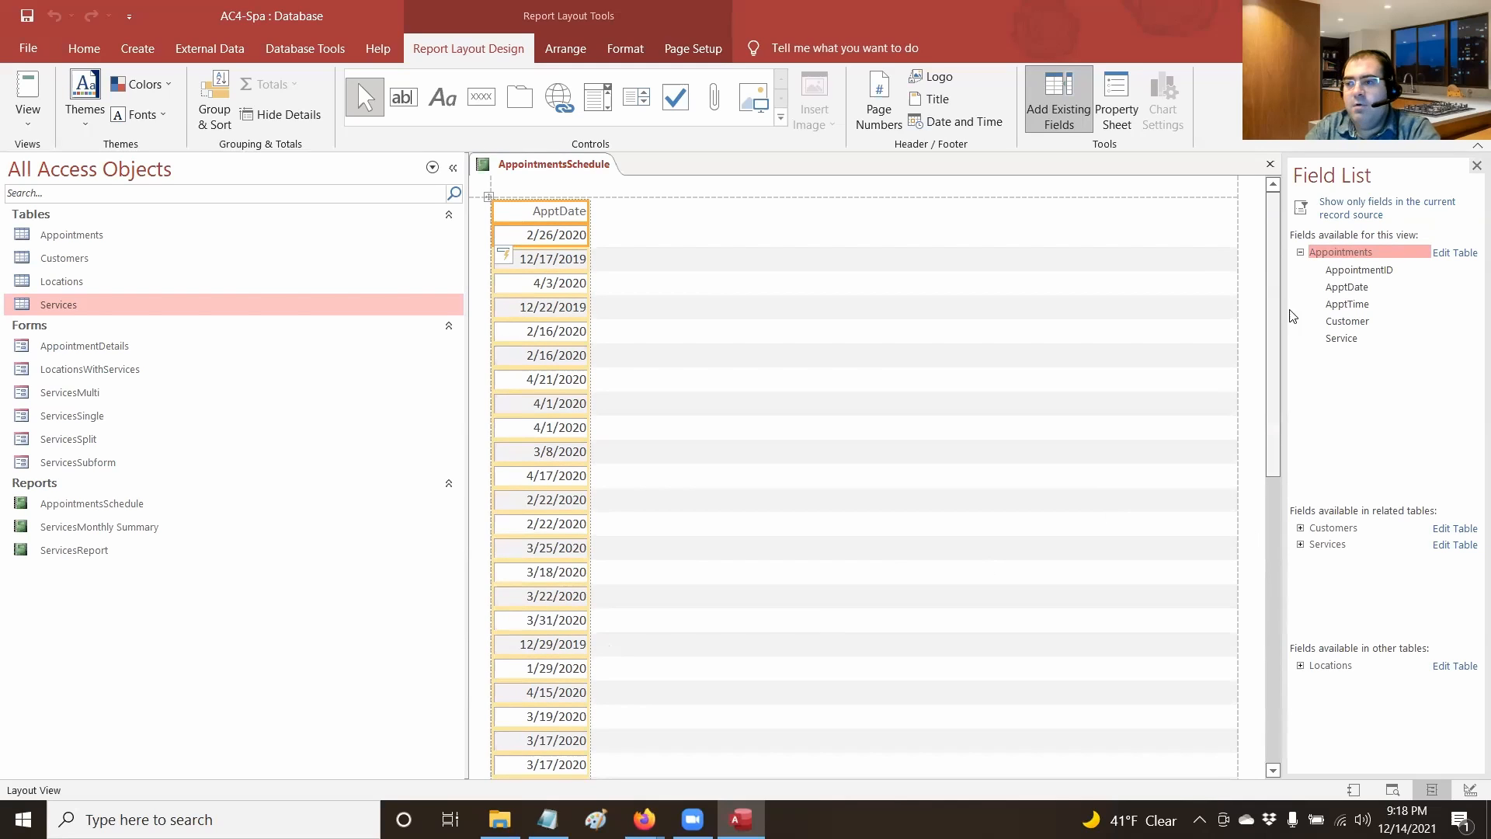
double_click(1373, 311)
left_click_drag(1370, 311, 594, 219)
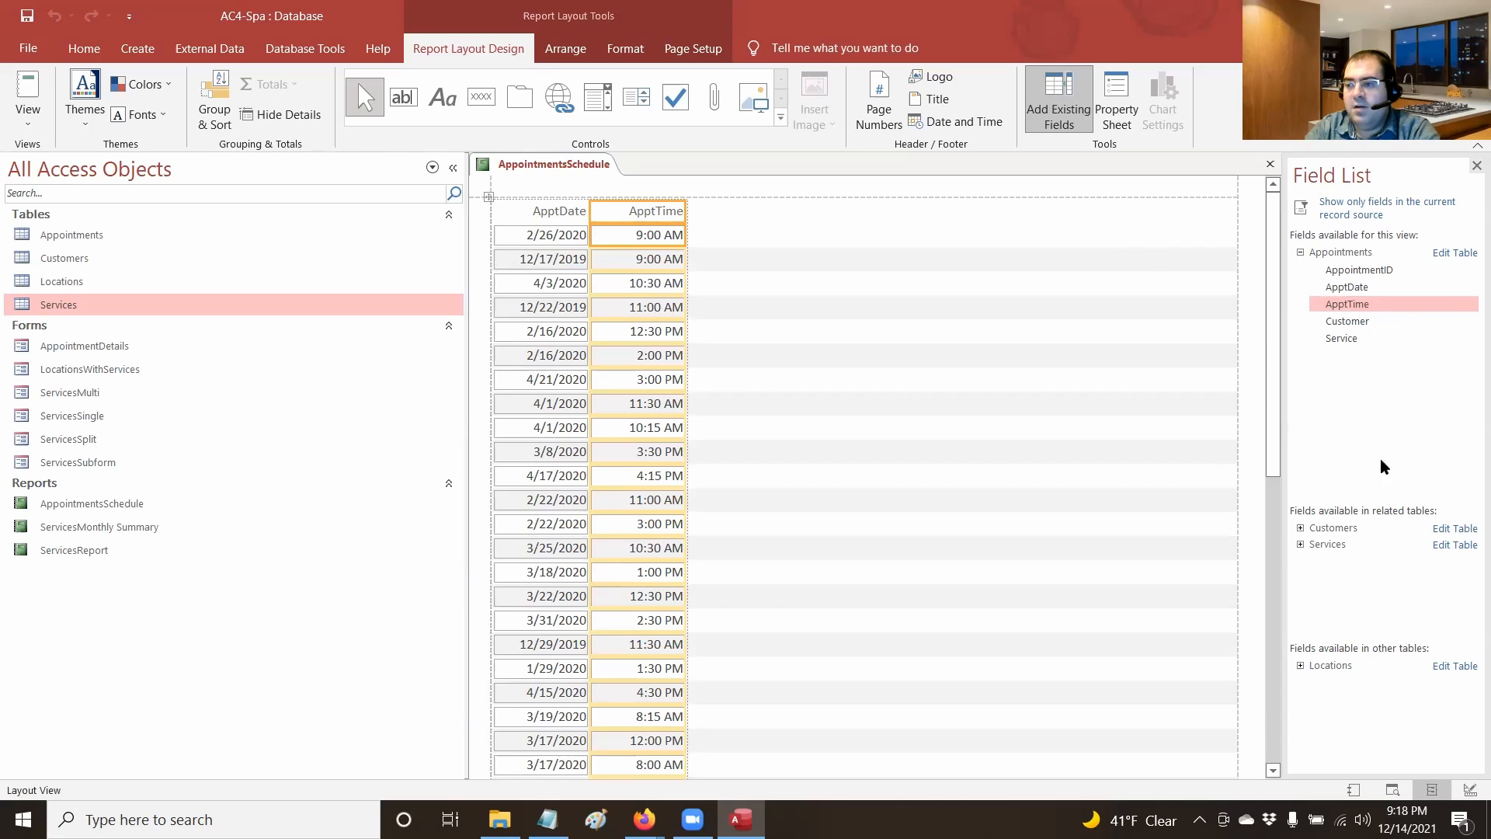
Add the LastName and FirstName fields from the related Customers table as the next report columns after ApptTime
left_click(1300, 529)
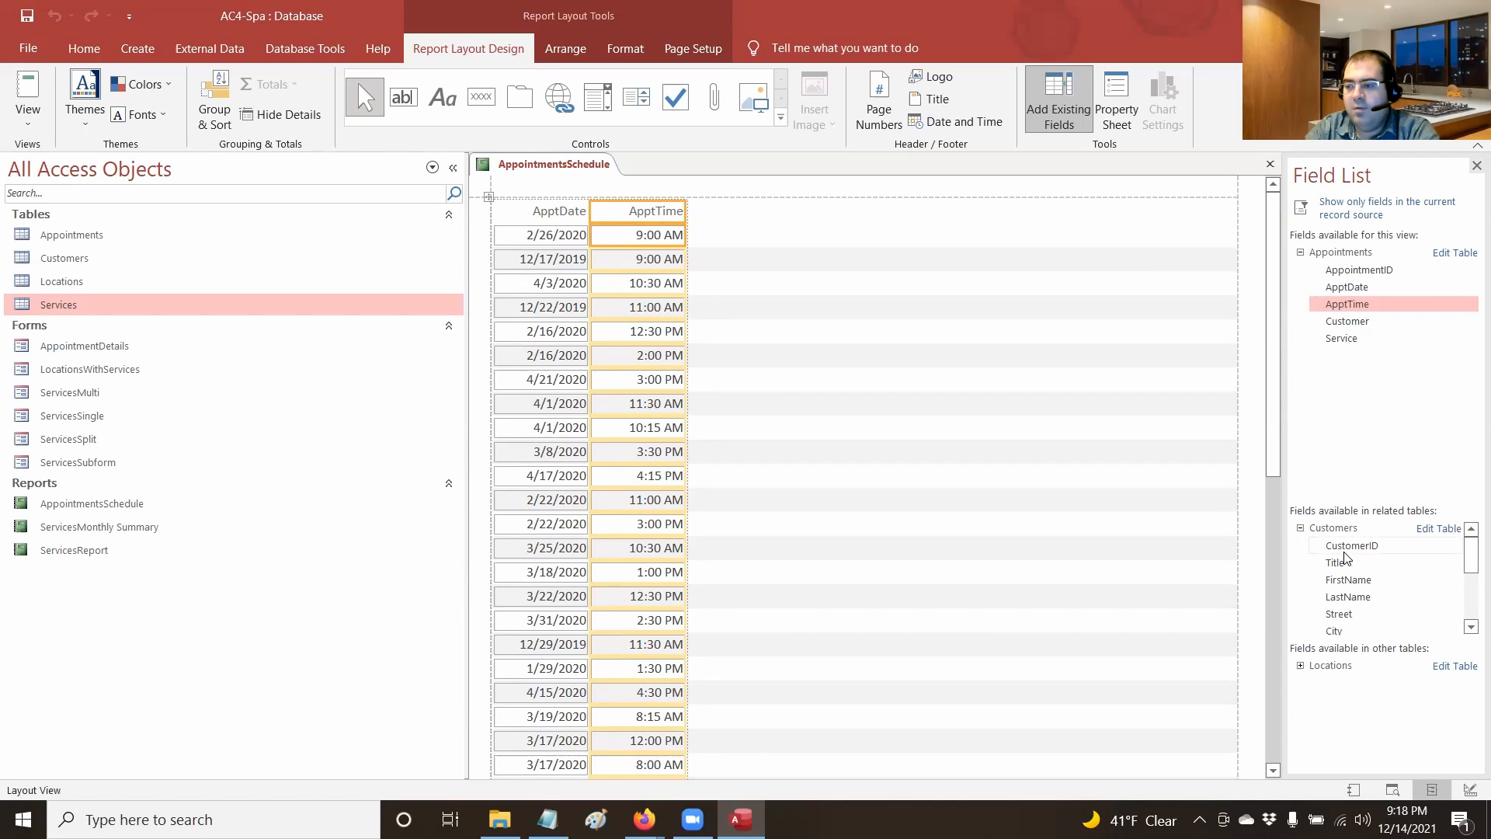
left_click(1359, 597)
left_click_drag(1358, 595, 704, 221)
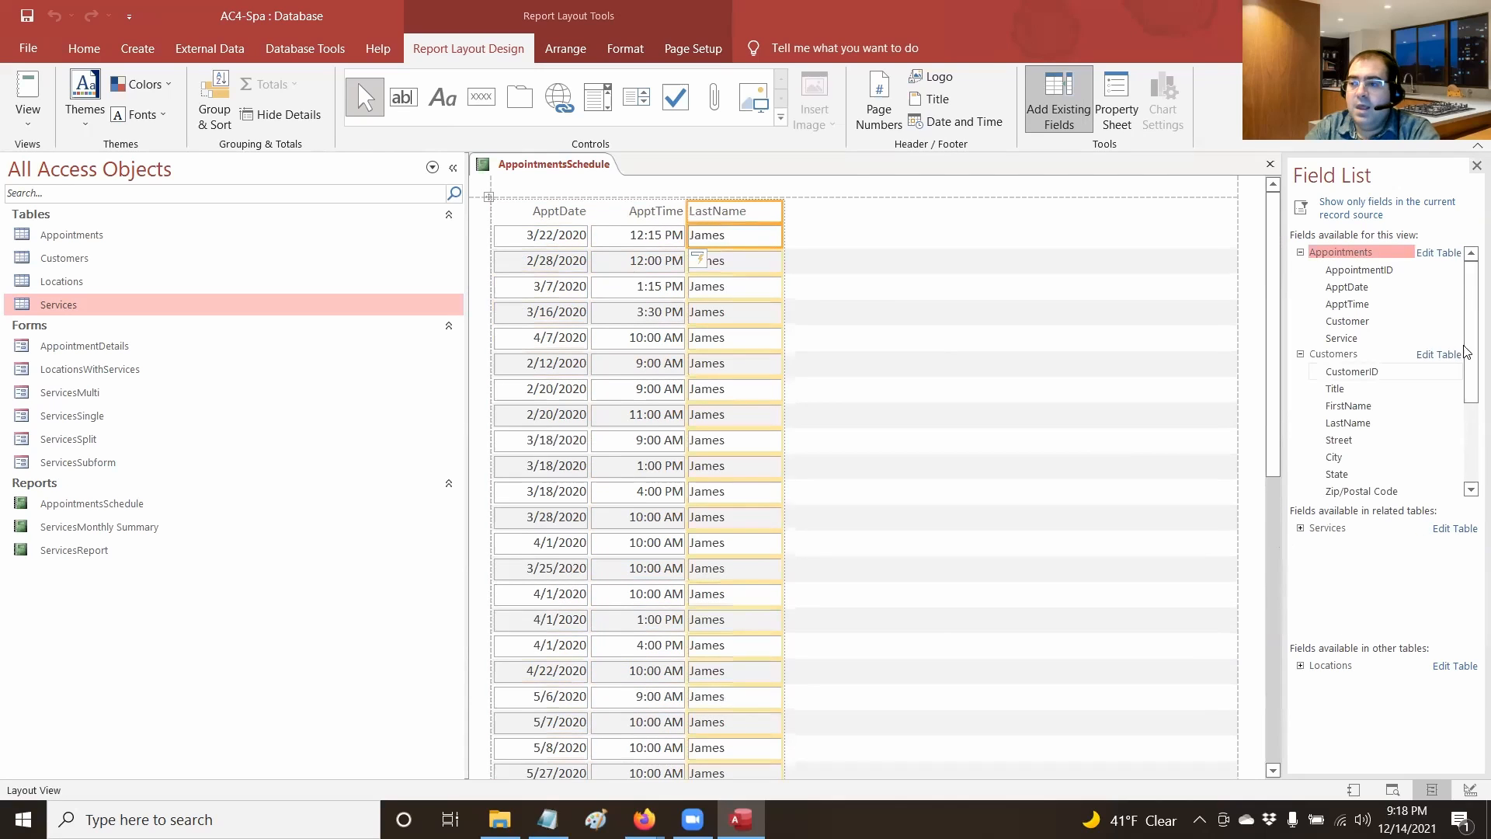
left_click_drag(1364, 407, 819, 222)
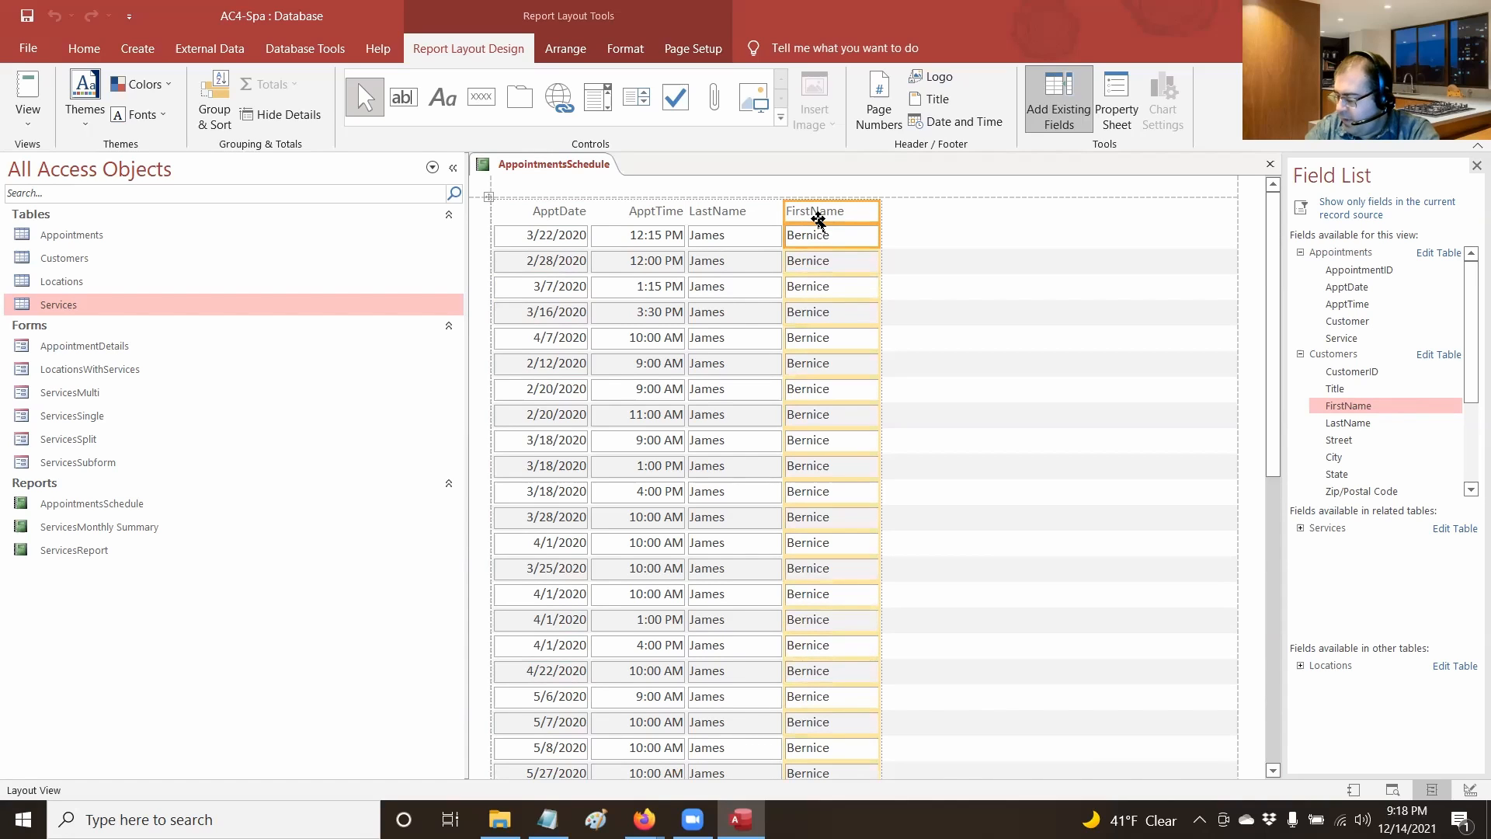
Add the ServiceName and Price fields from the Services table after FirstName and save the report
left_click(1300, 528)
left_click_drag(1361, 564, 921, 211)
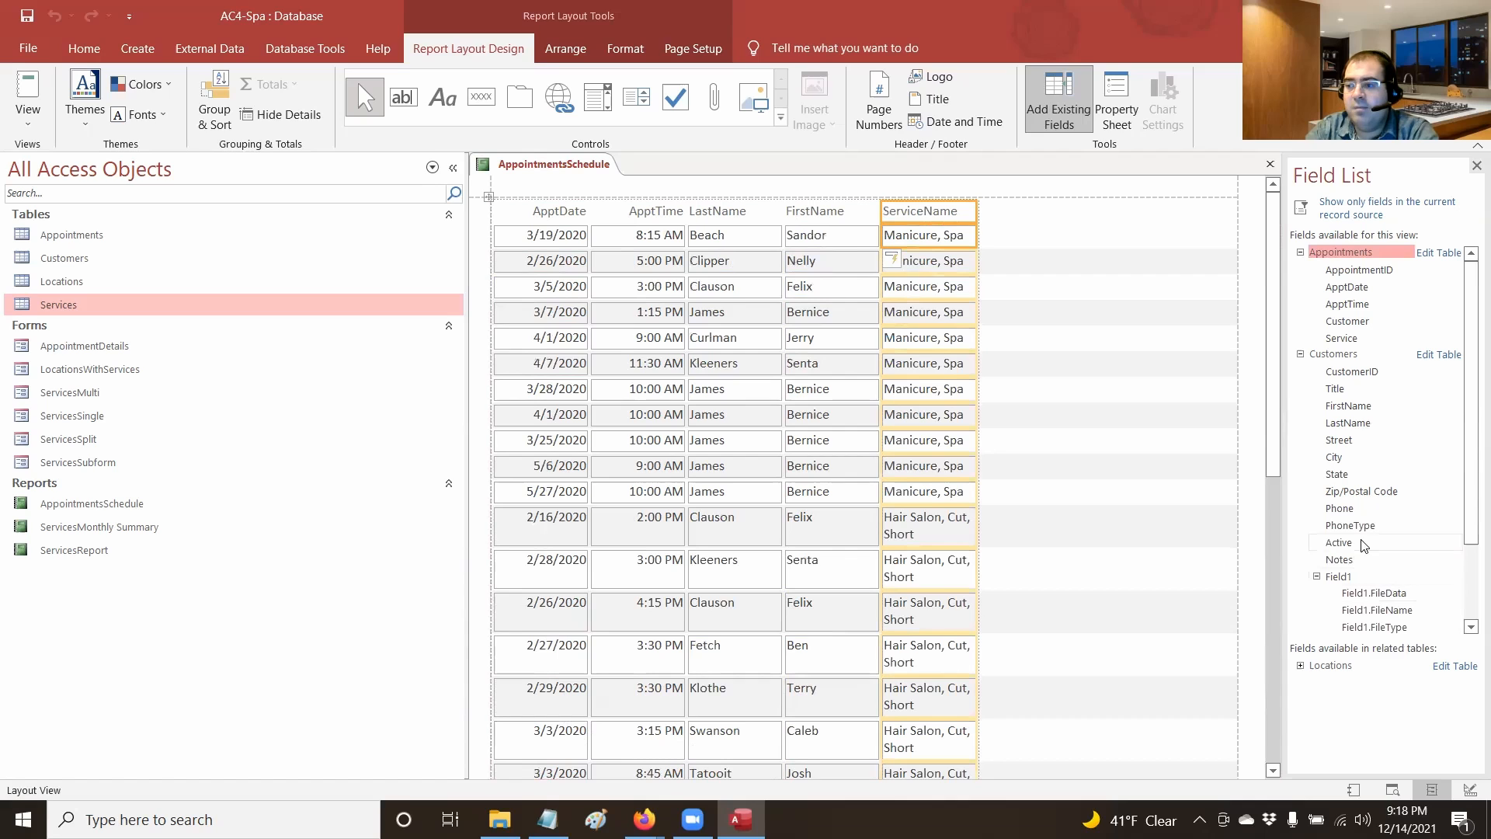
scroll(1343, 427, "down", 2)
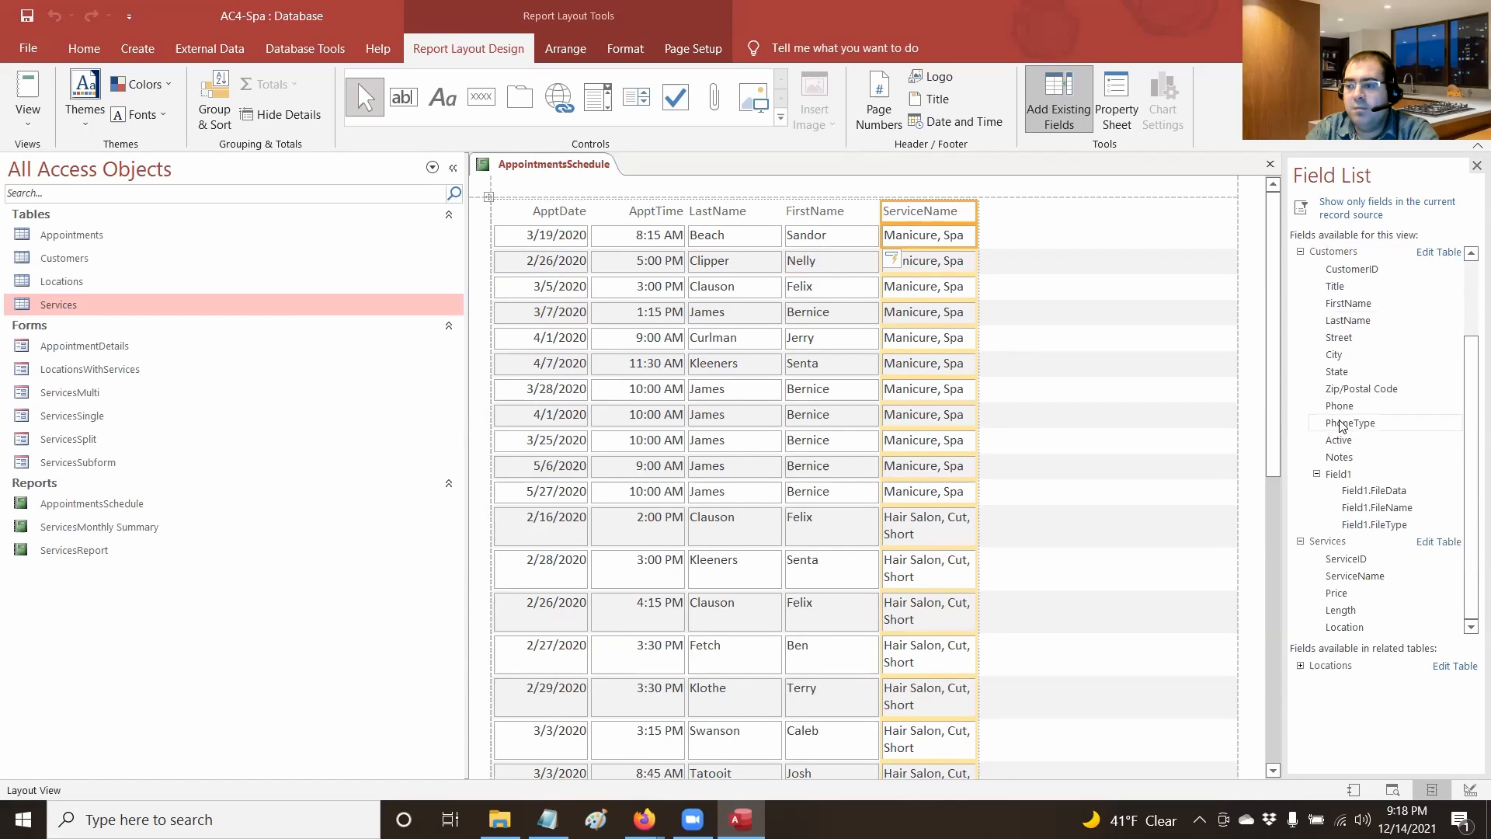
left_click_drag(1337, 593, 1027, 208)
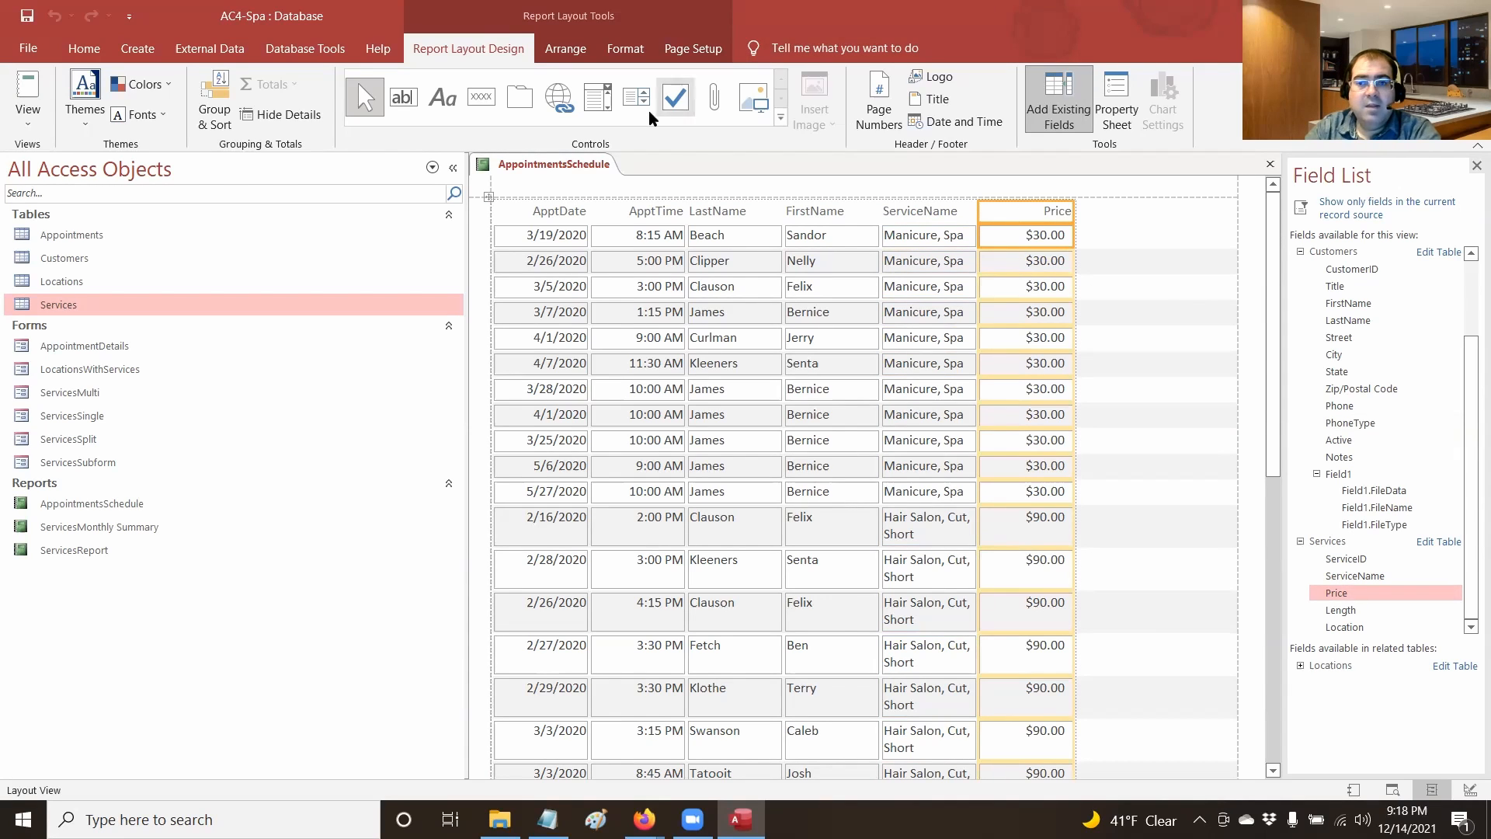
left_click(27, 15)
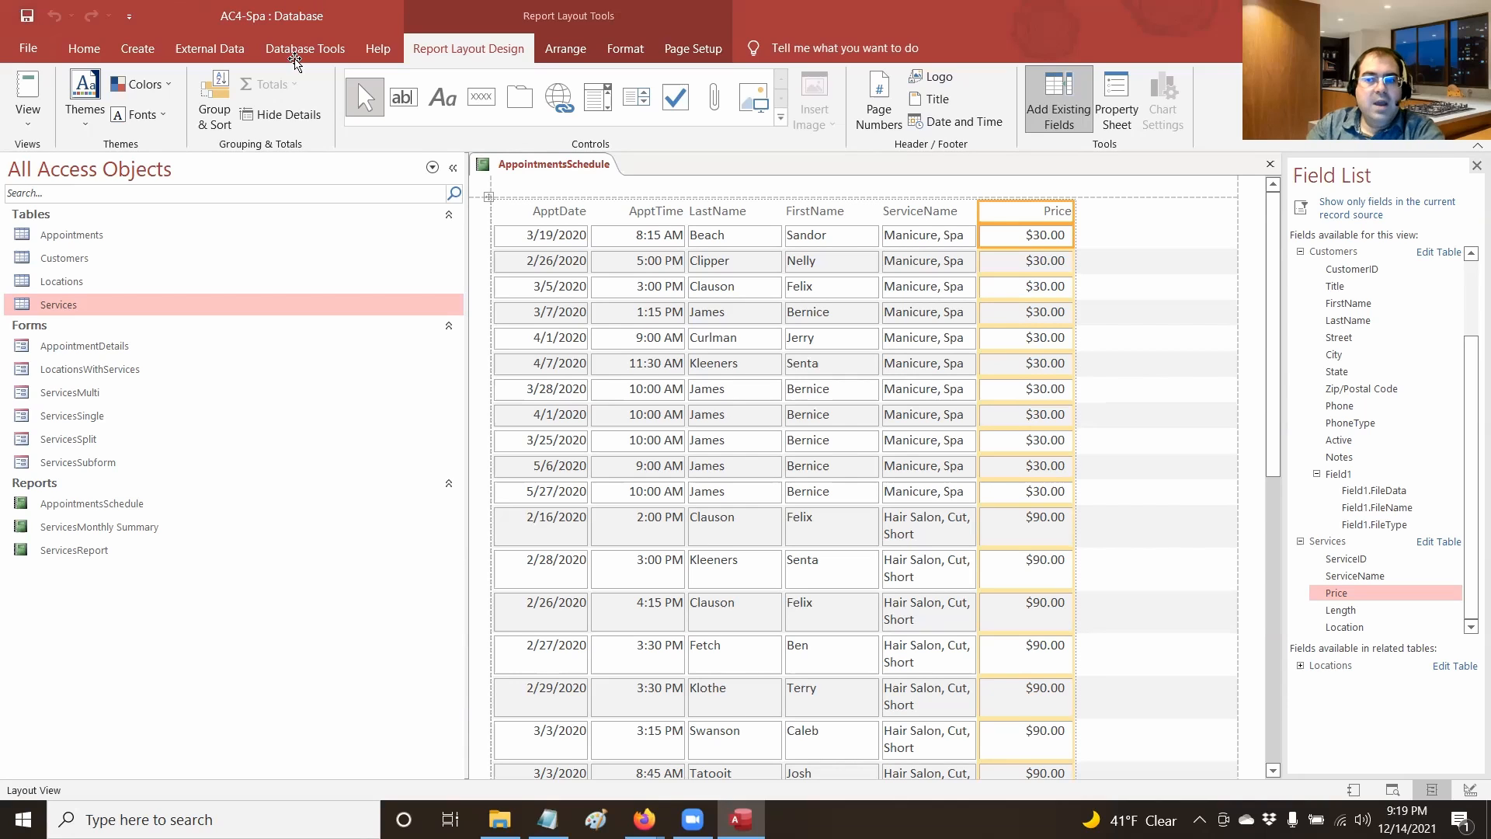
Open the AppointmentDetails form and switch it to Layout View
double_click(75, 346)
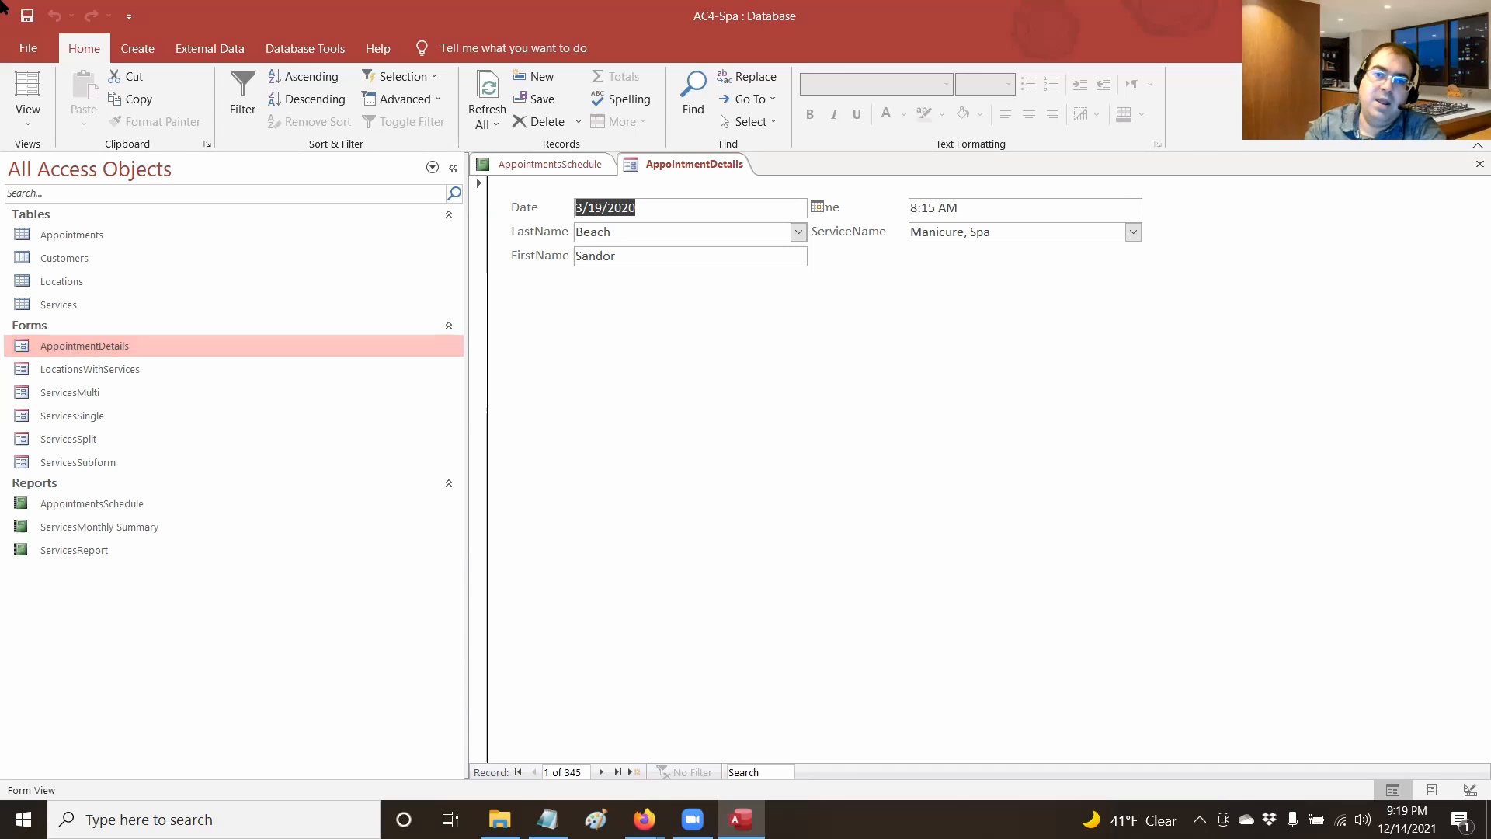
left_click(32, 126)
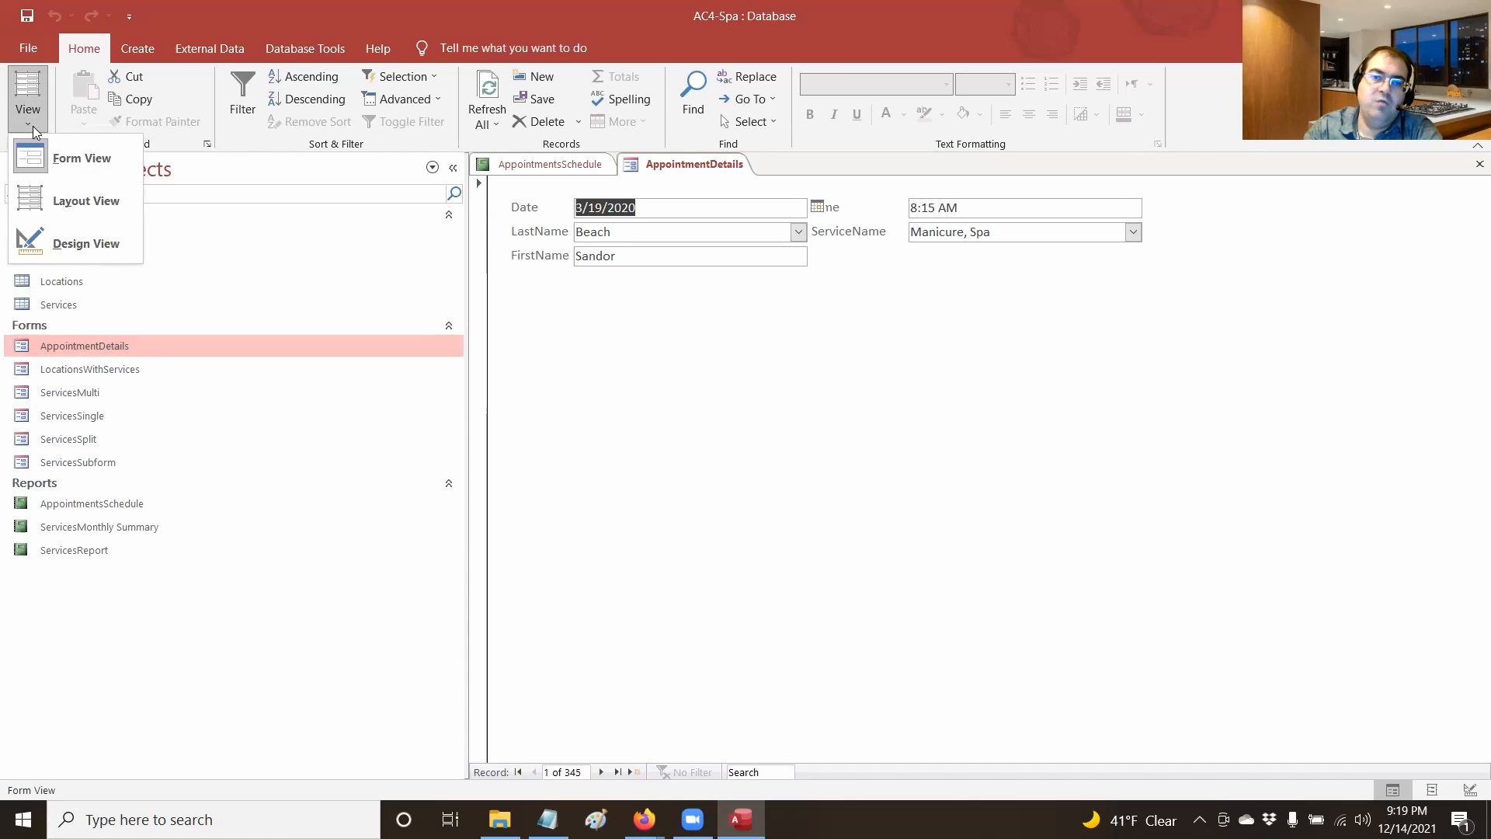
left_click(59, 196)
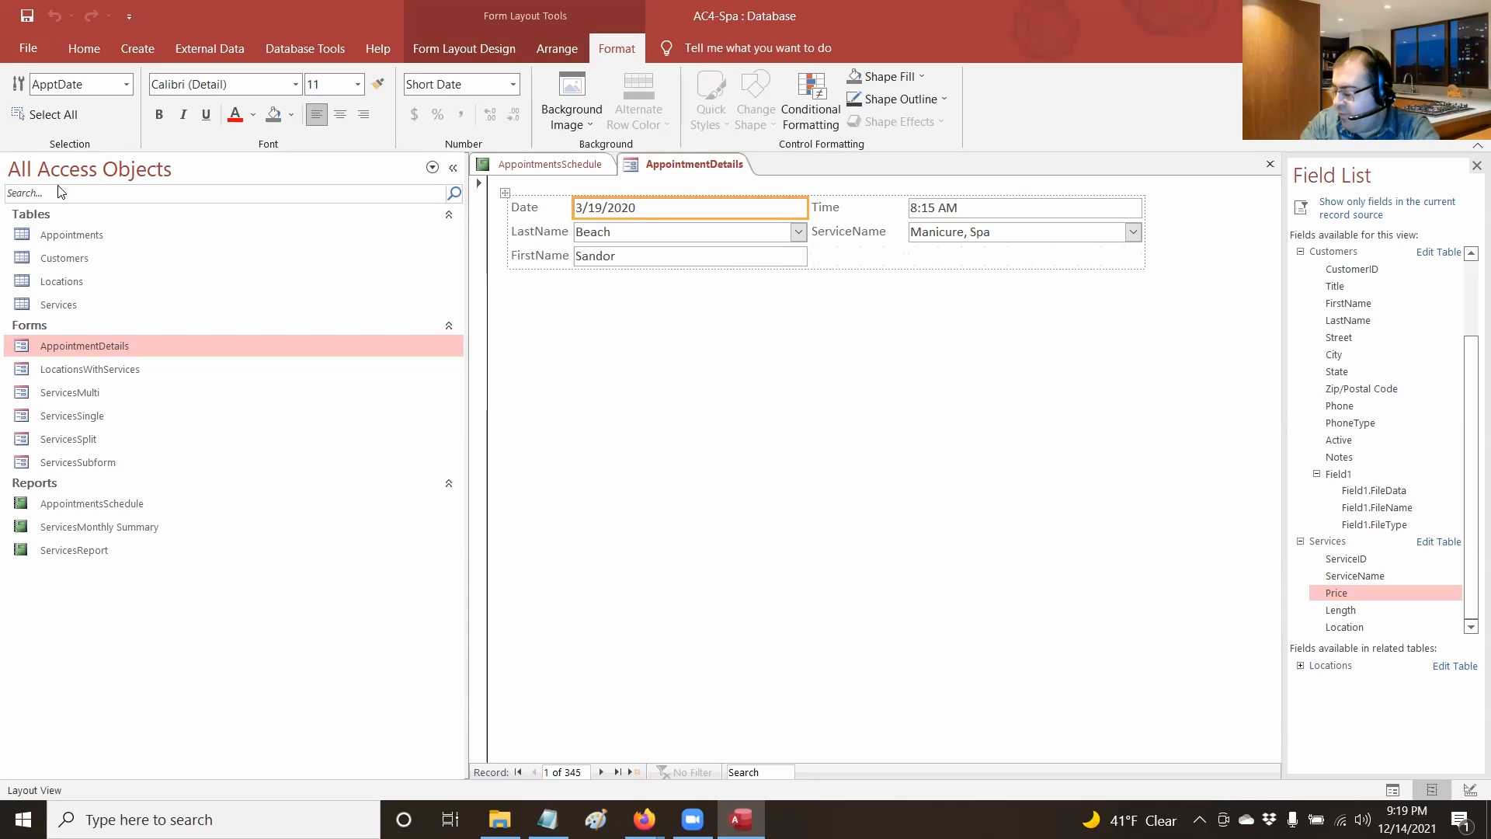
Make the Date, LastName, FirstName, Time and ServiceName labels on the AppointmentDetails form bold
left_click(531, 209)
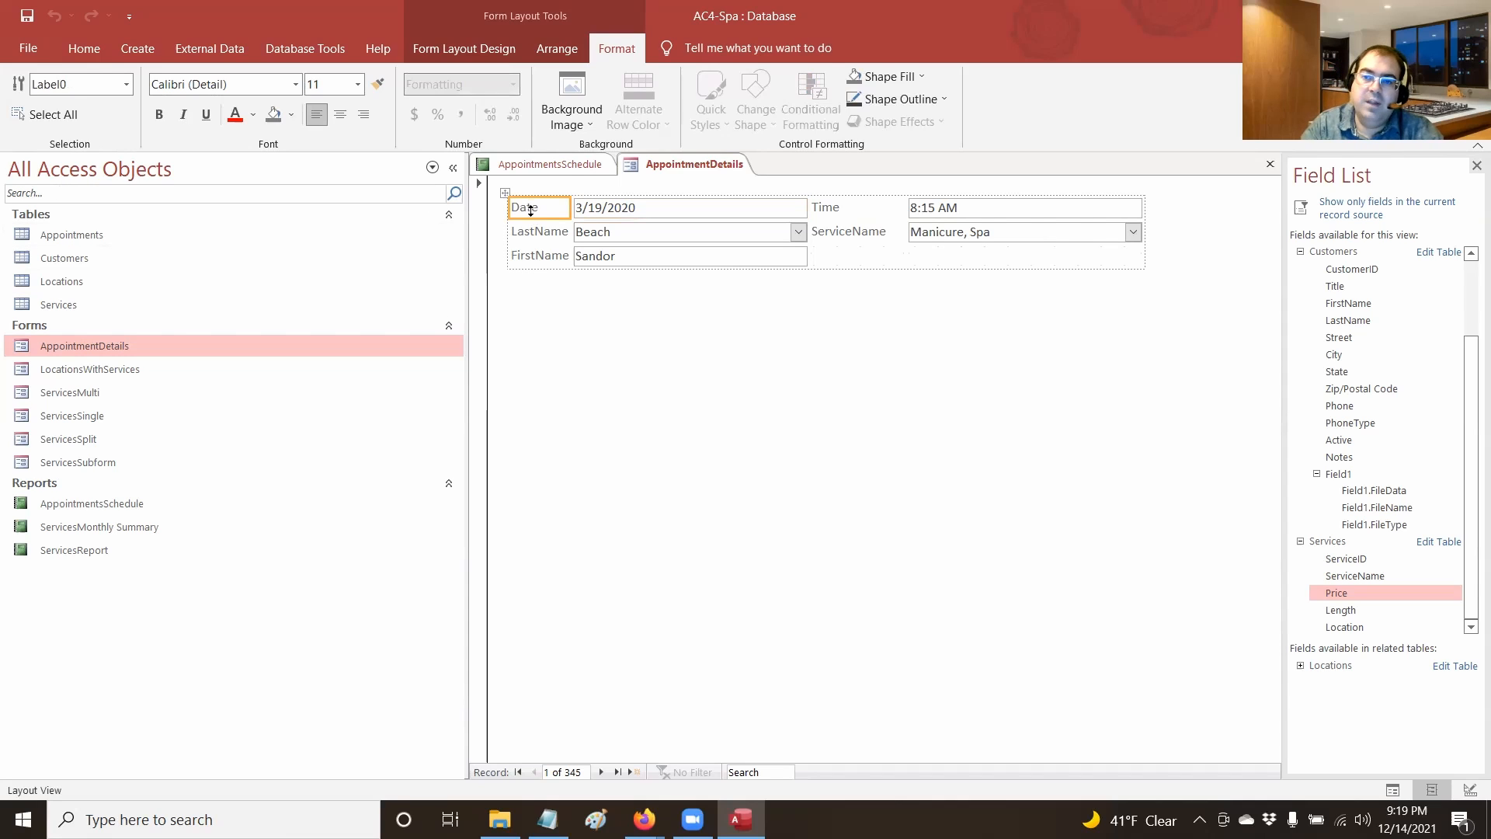
left_click(532, 233, "shift")
left_click(537, 260, "shift")
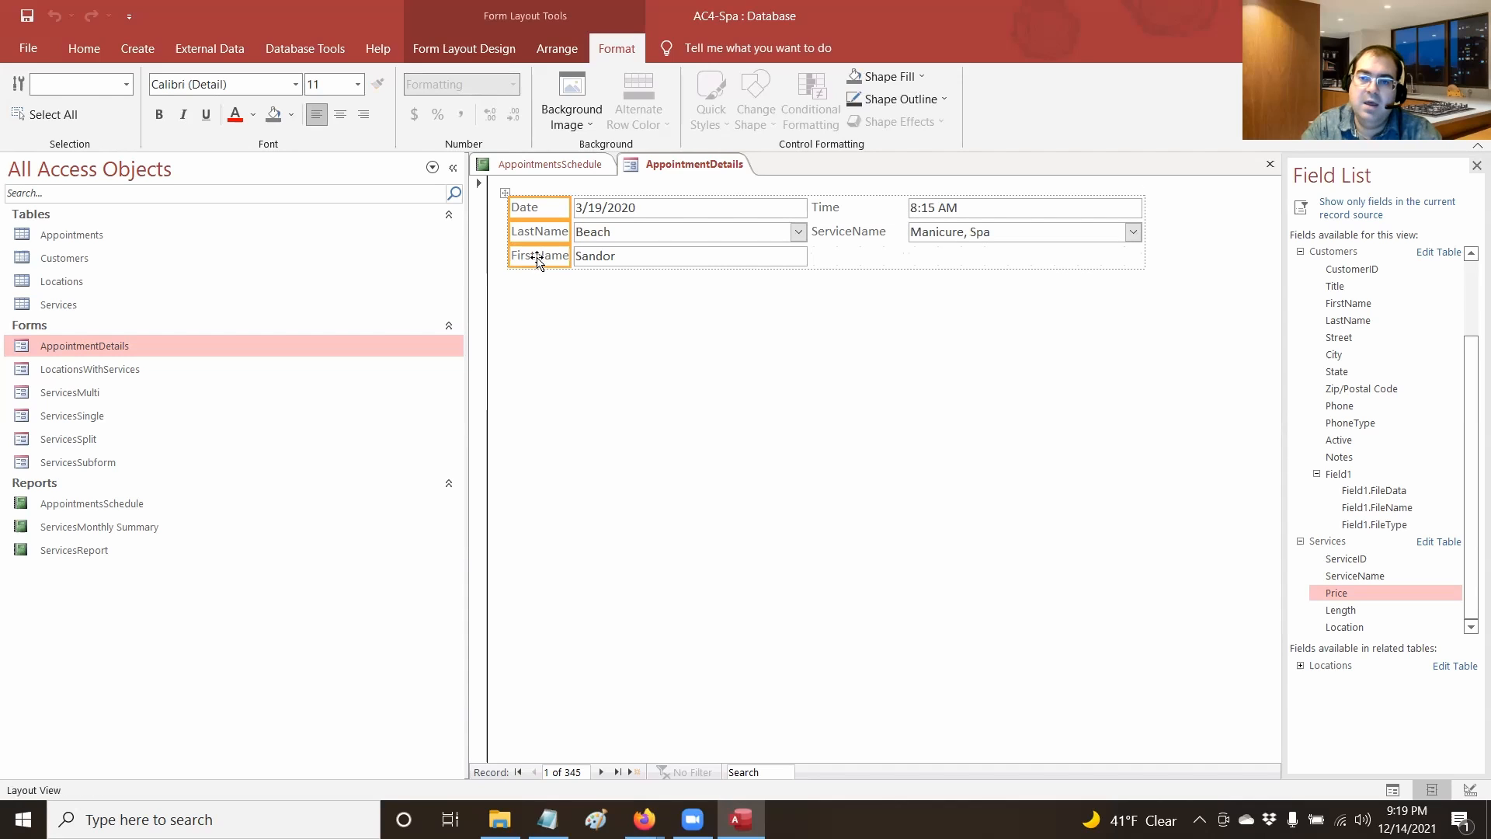
left_click(817, 210, "shift")
left_click(837, 230, "shift")
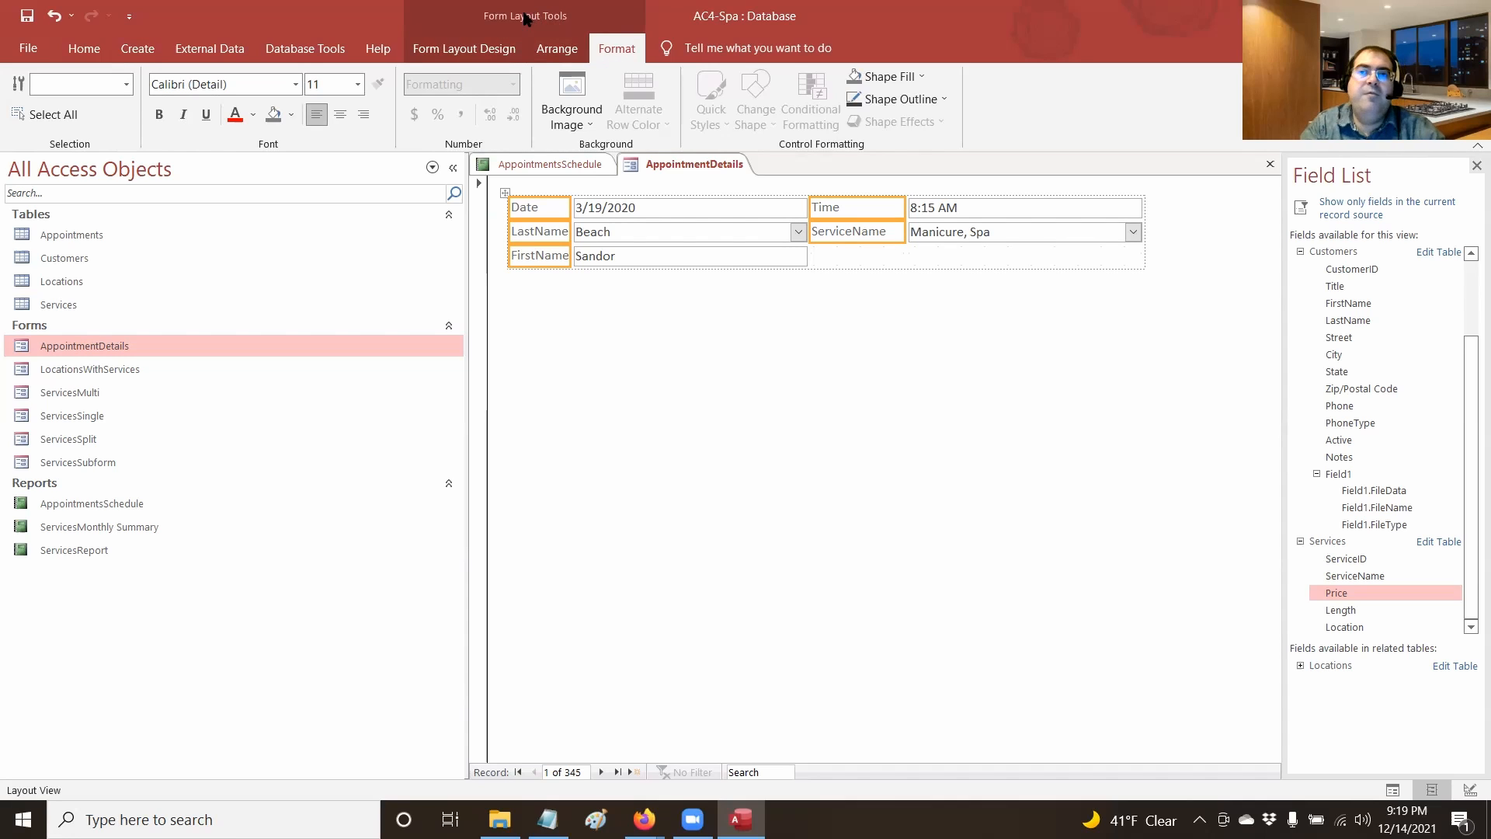
left_click(160, 115)
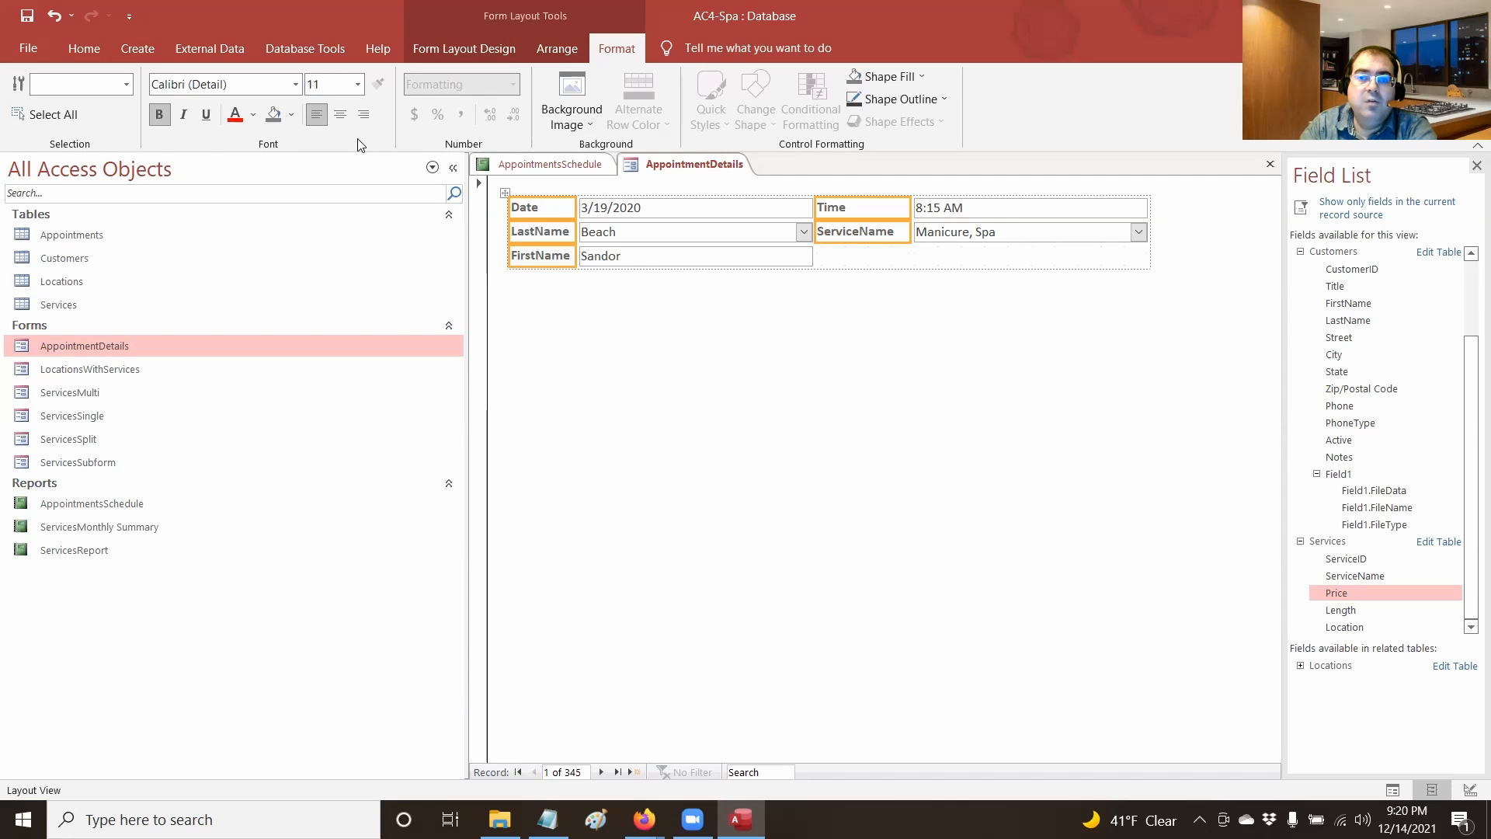
Set the font color of the five bold labels to dark blue from the standard colors and deselect them
left_click(254, 115)
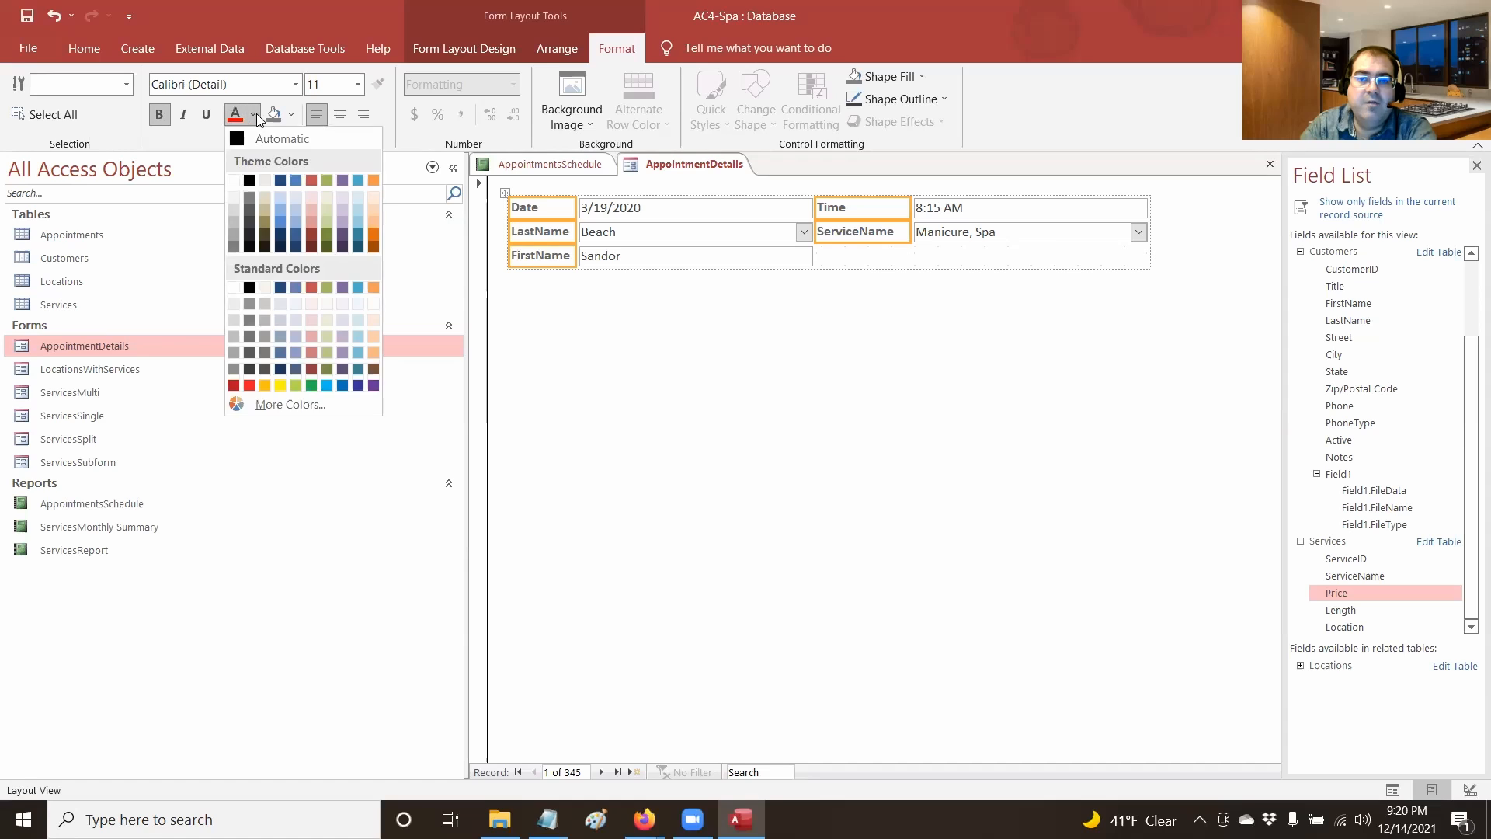
left_click(280, 289)
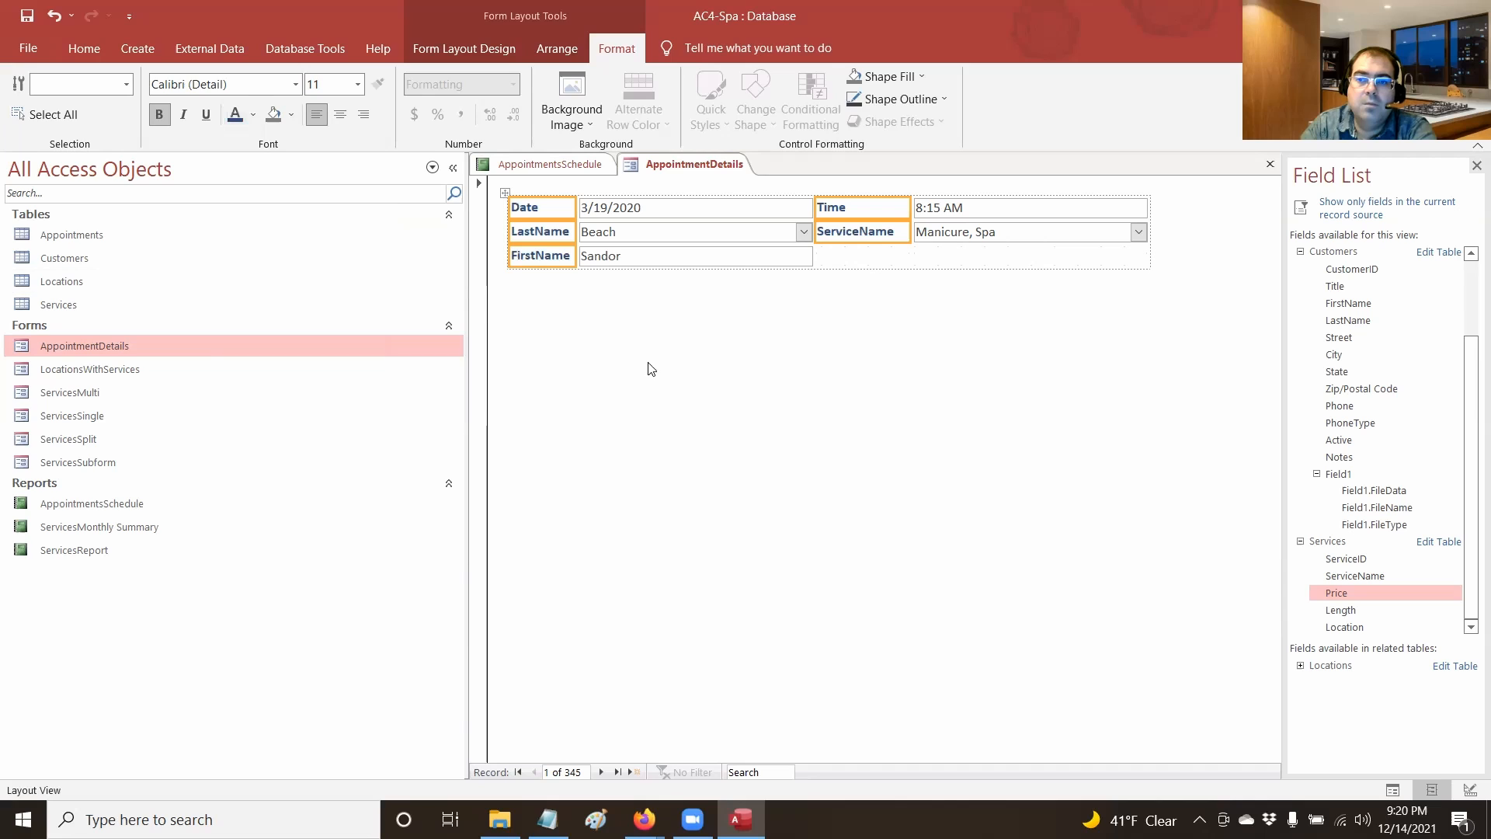
left_click(668, 386)
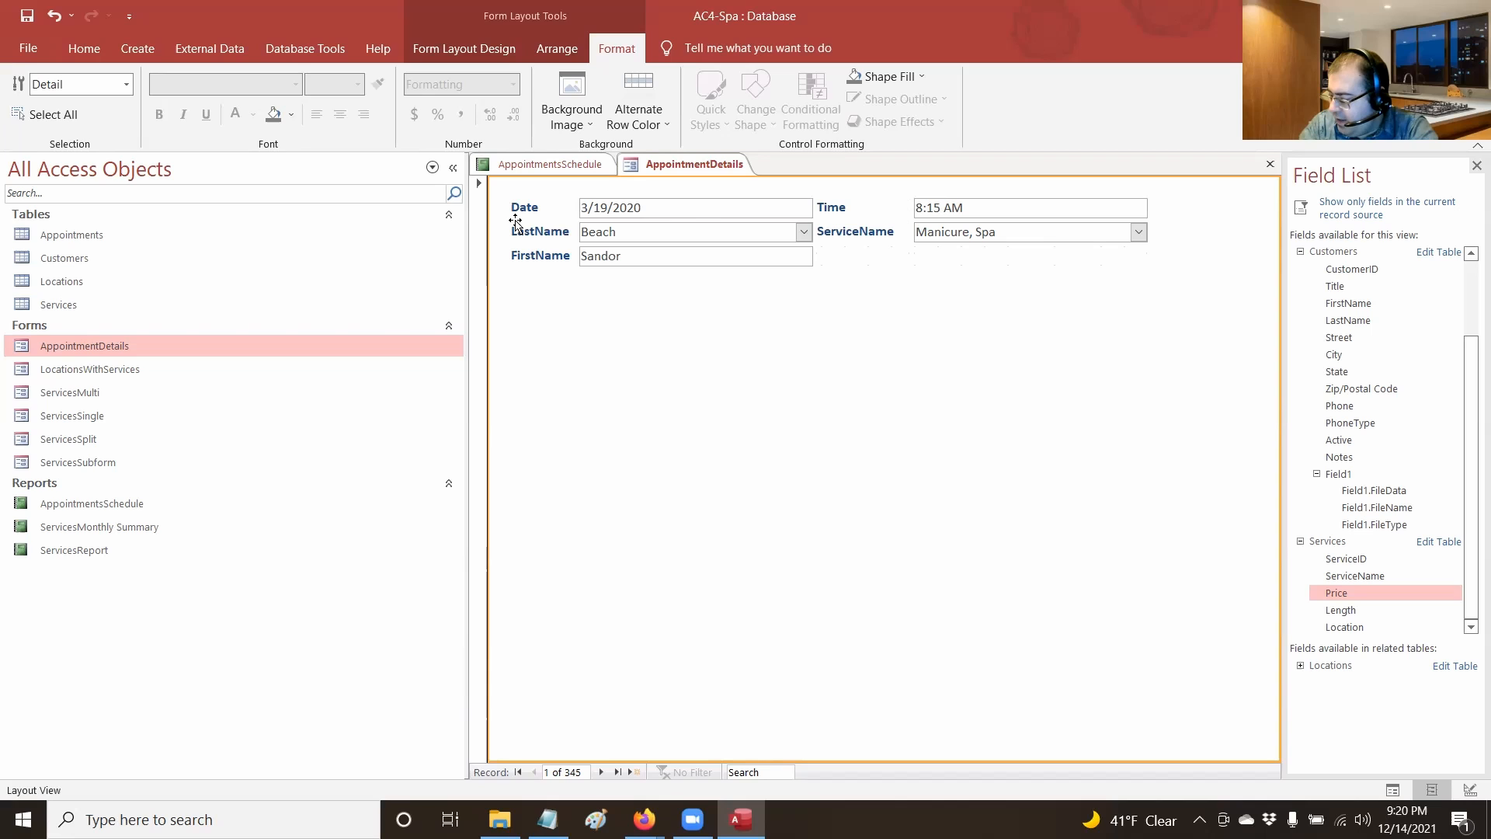
Change the format of the ApptDate field on the AppointmentDetails form to Long Date
left_click(692, 218)
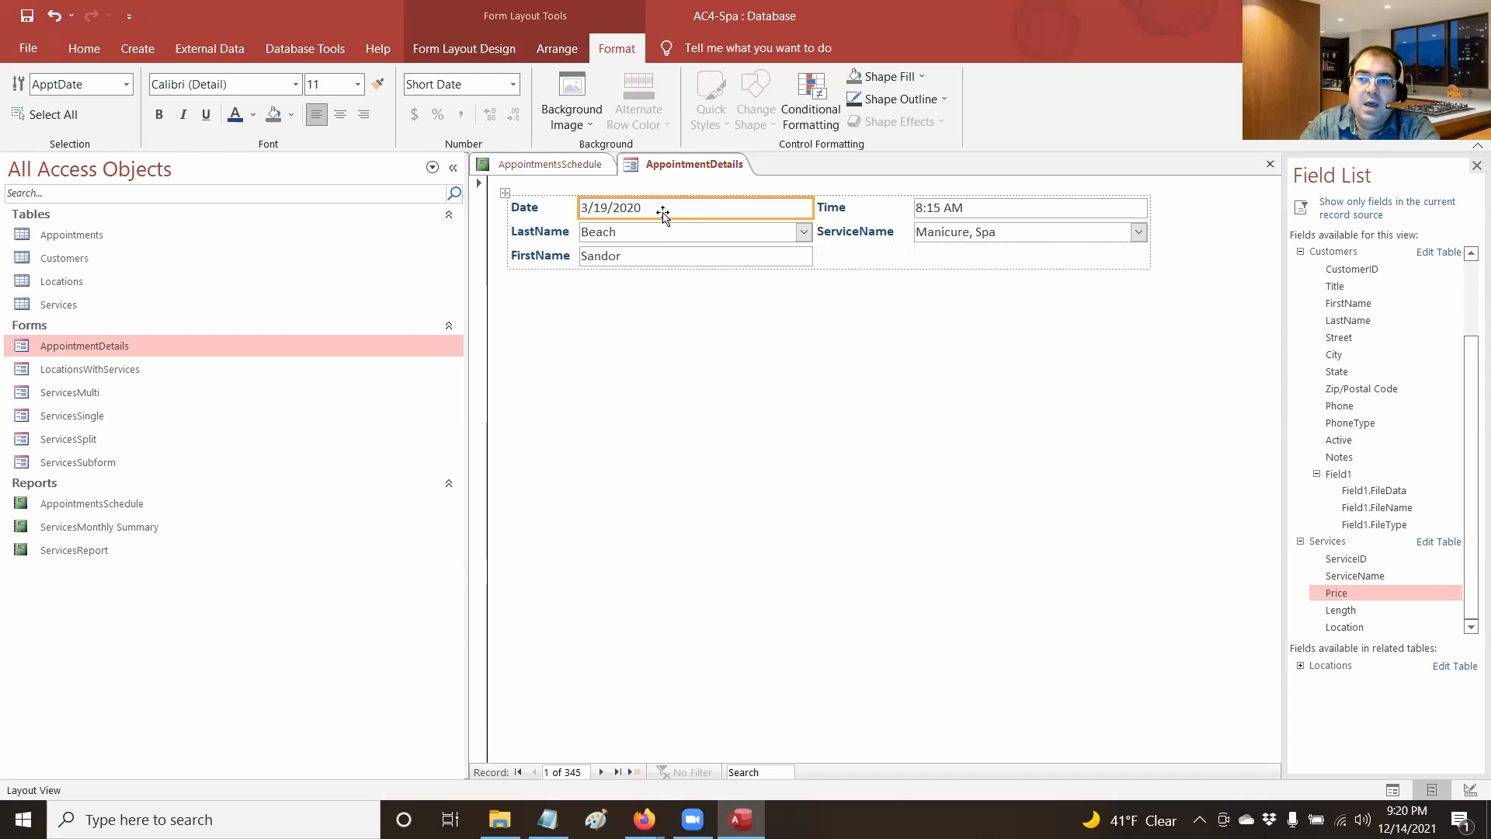
left_click(511, 87)
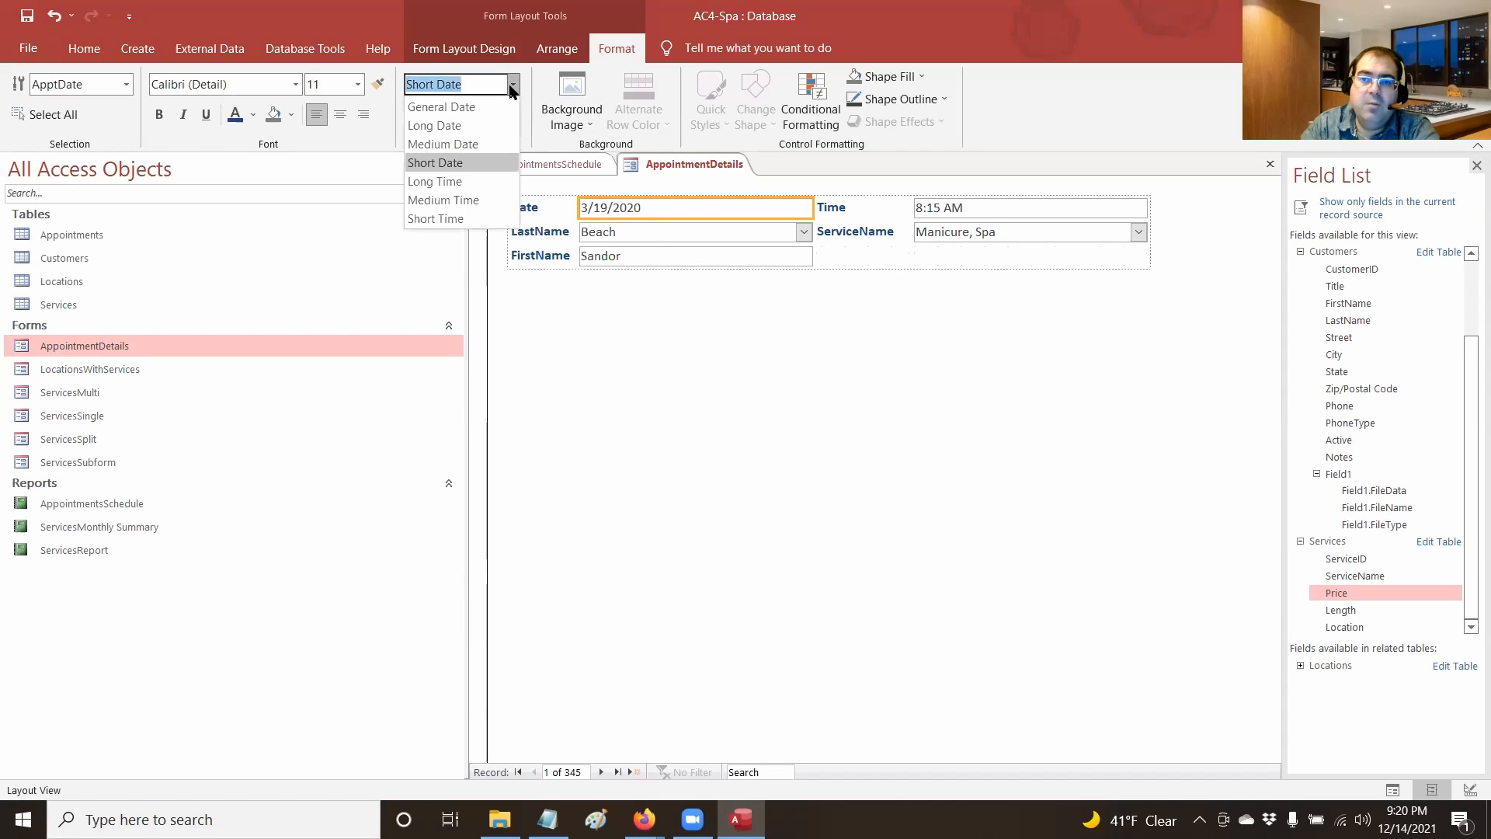
left_click(434, 123)
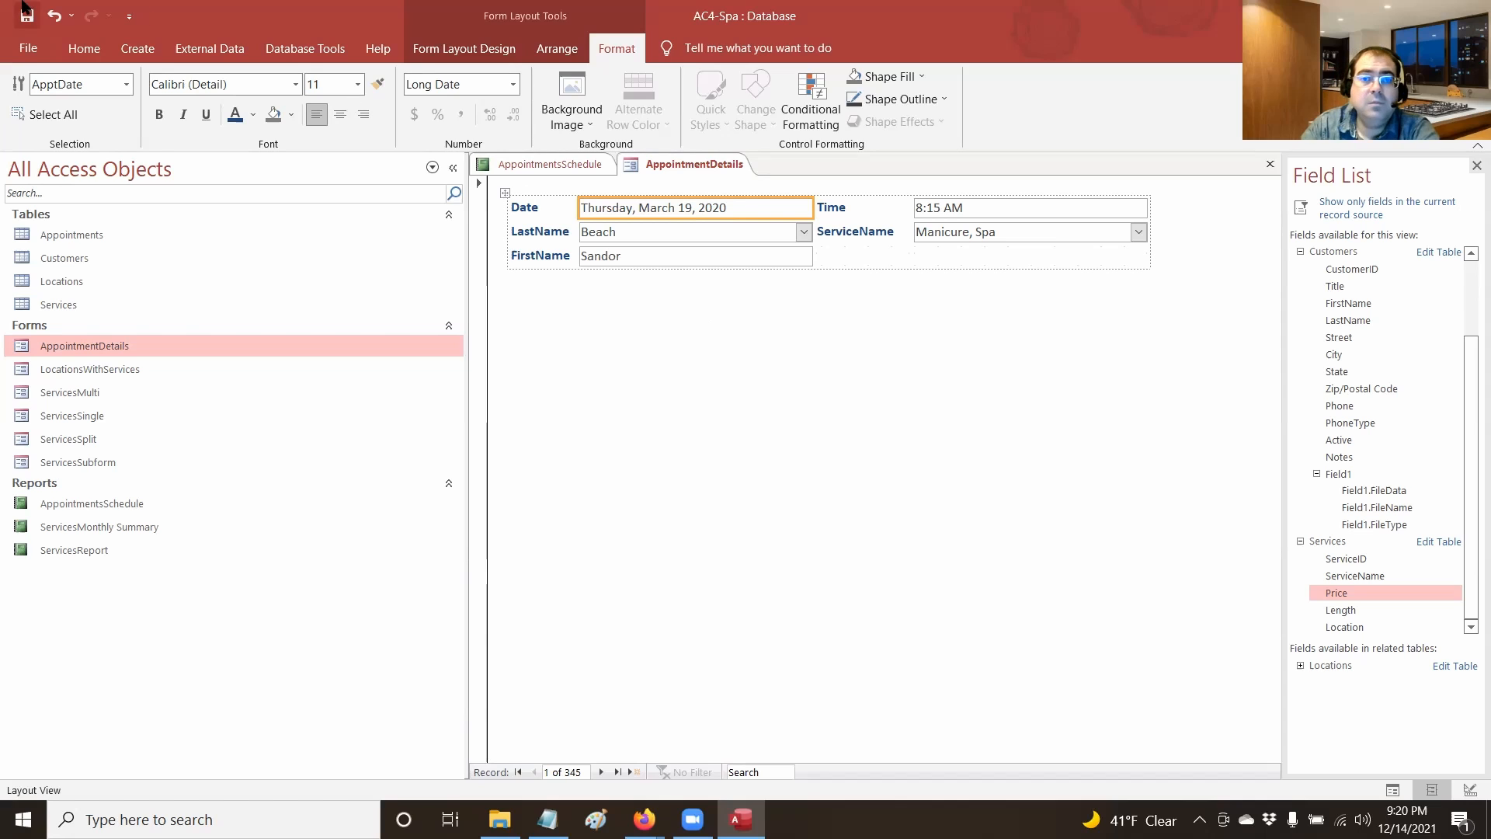
Close the AppointmentDetails form and display the AppointmentsSchedule report in Layout View
left_click(696, 167)
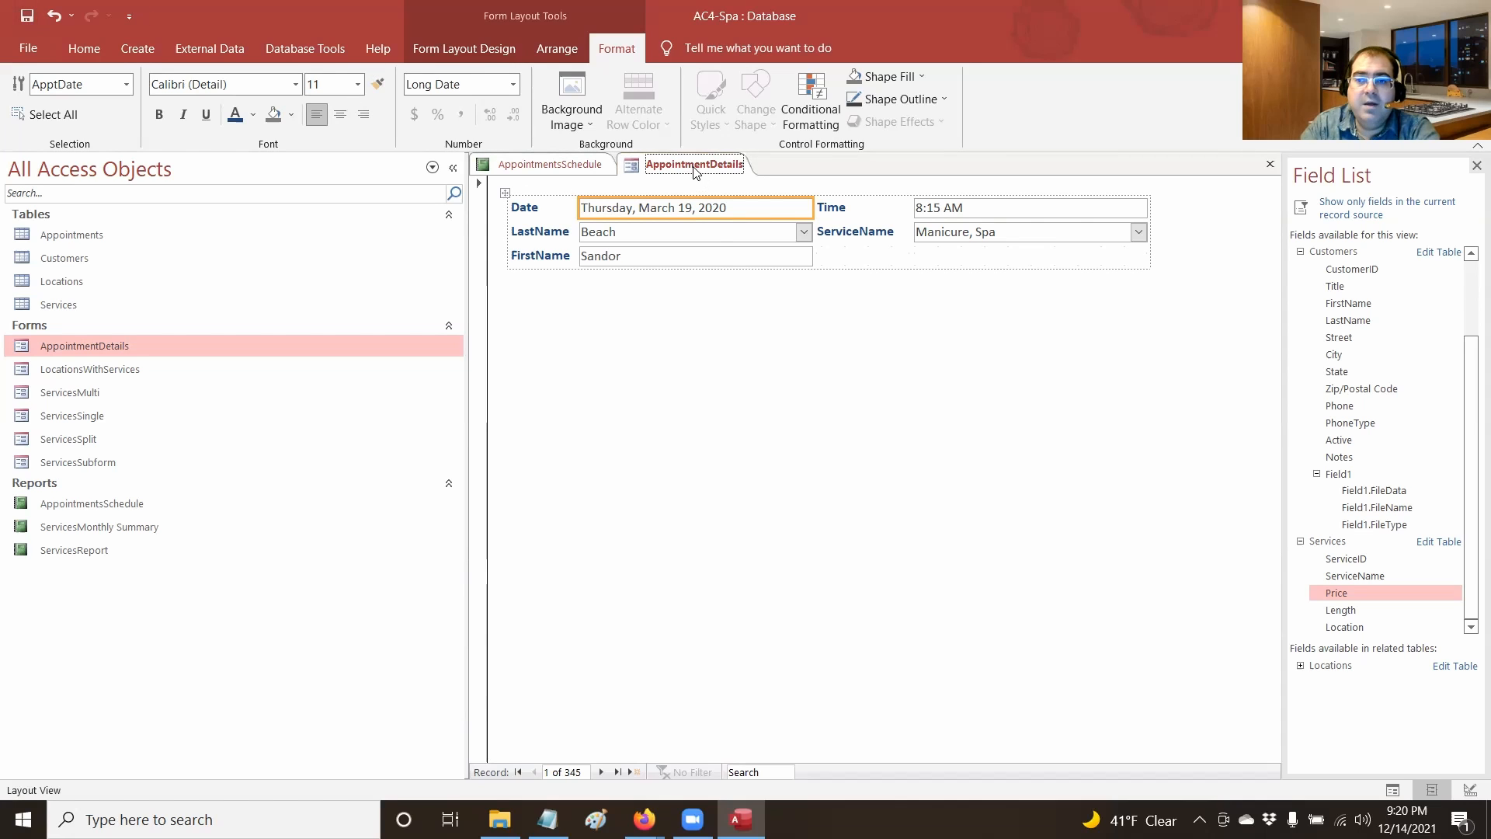
right_click(684, 169)
left_click(708, 202)
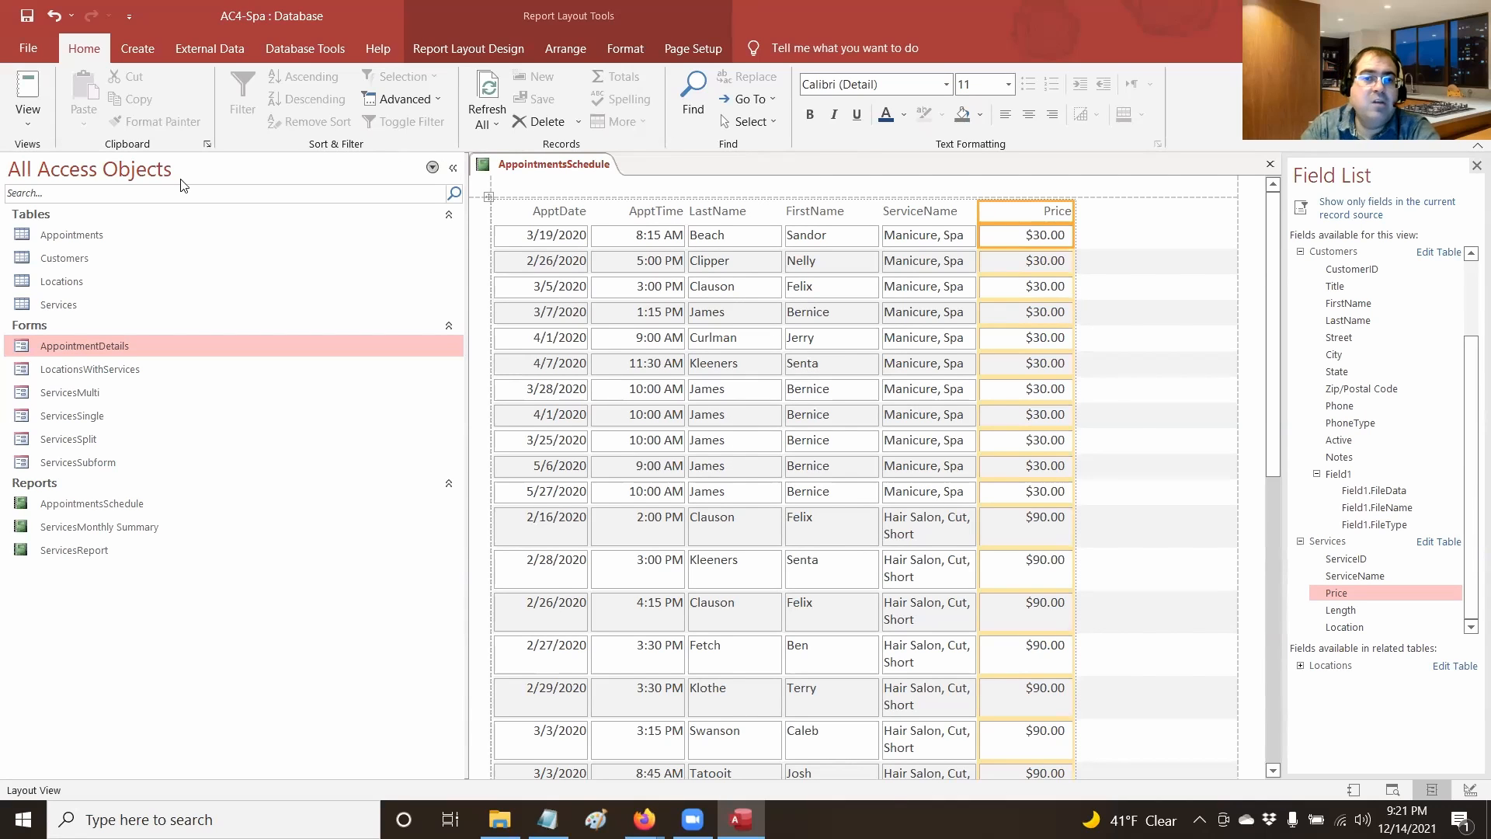
left_click(37, 124)
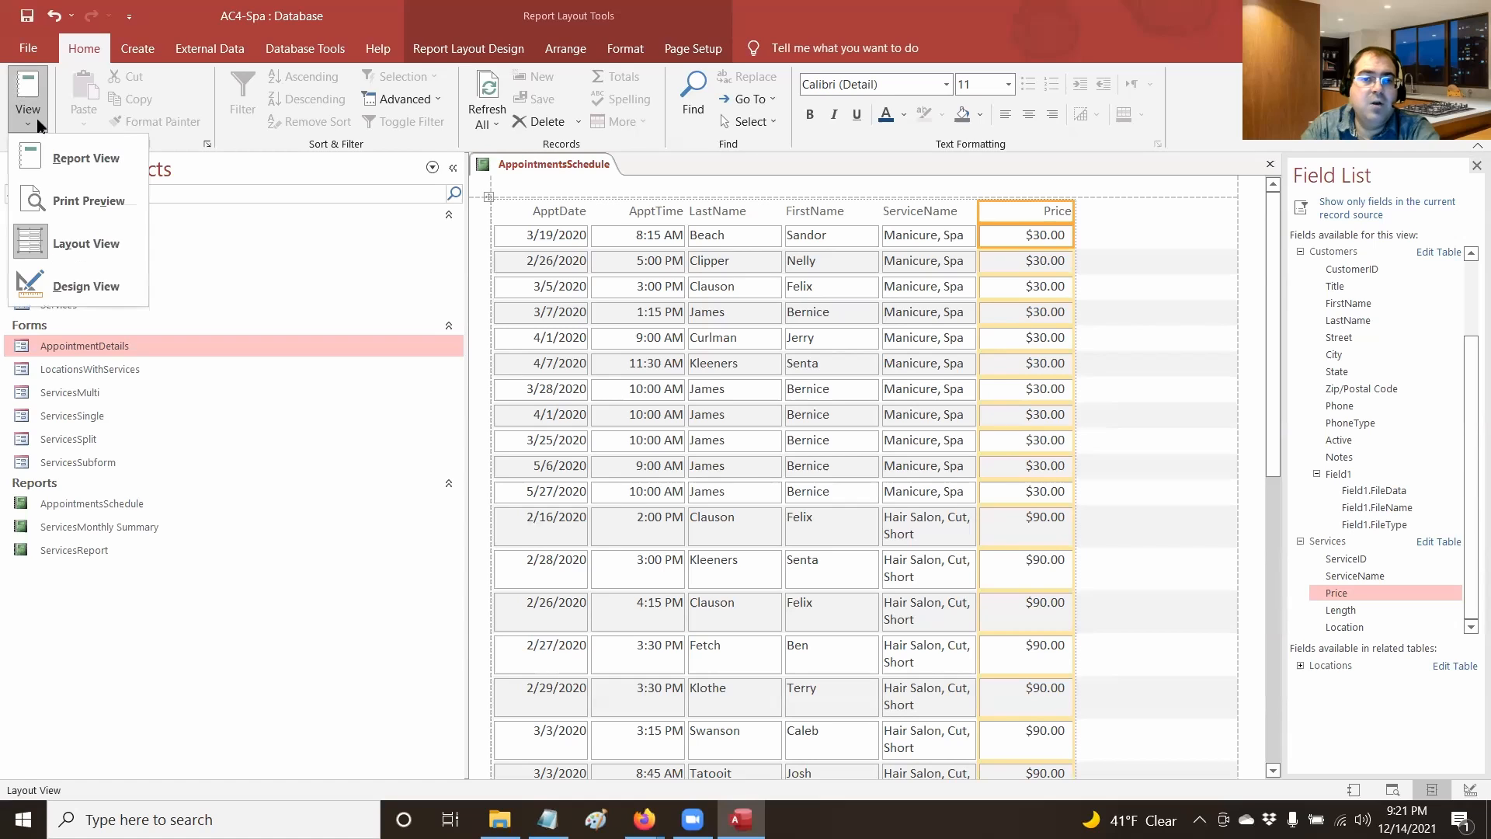
left_click(70, 249)
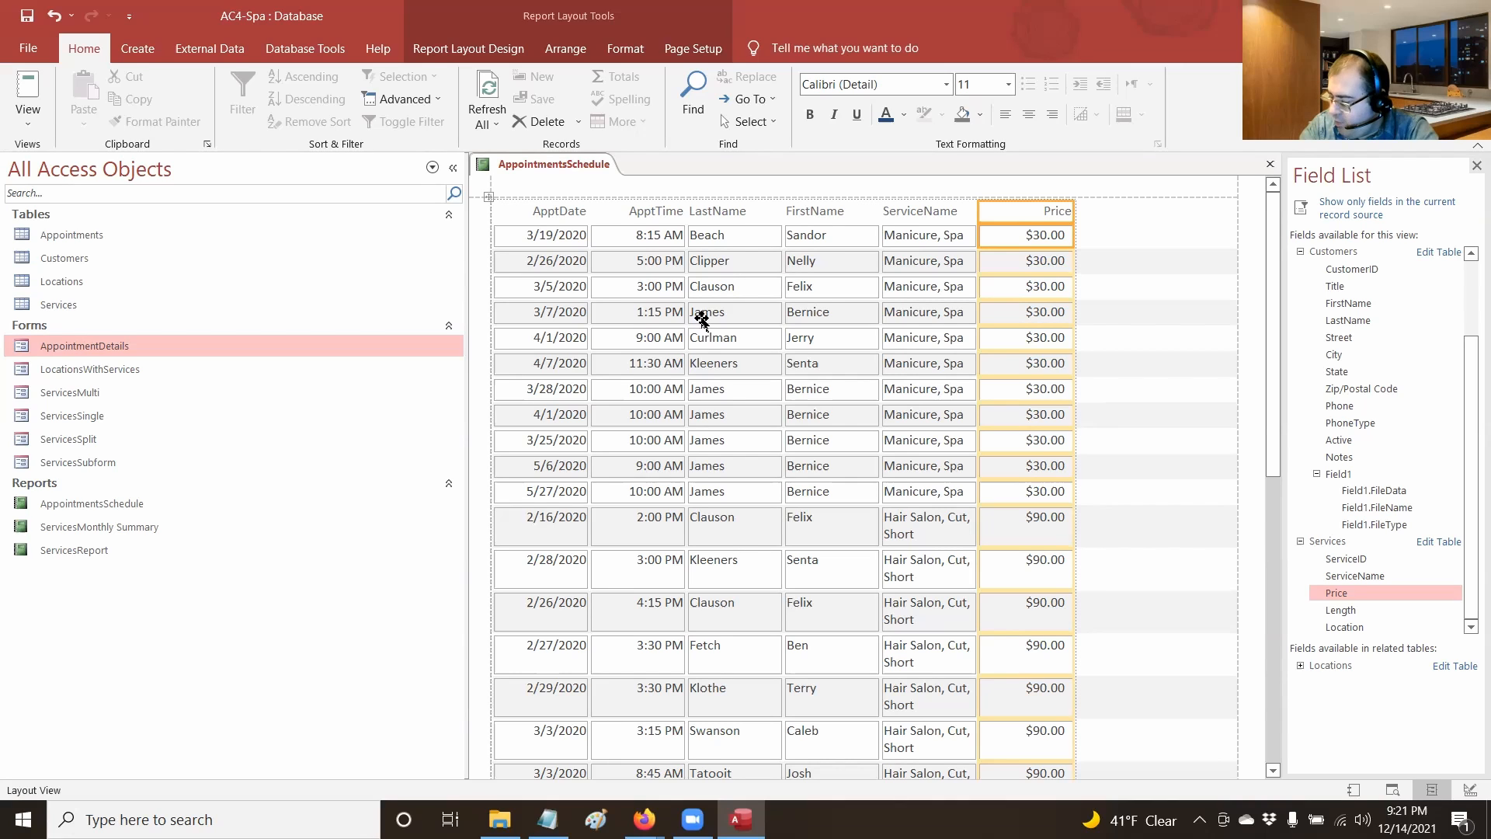
Apply the comma number format to the Price values in the AppointmentsSchedule report and deselect them
left_click(1026, 240)
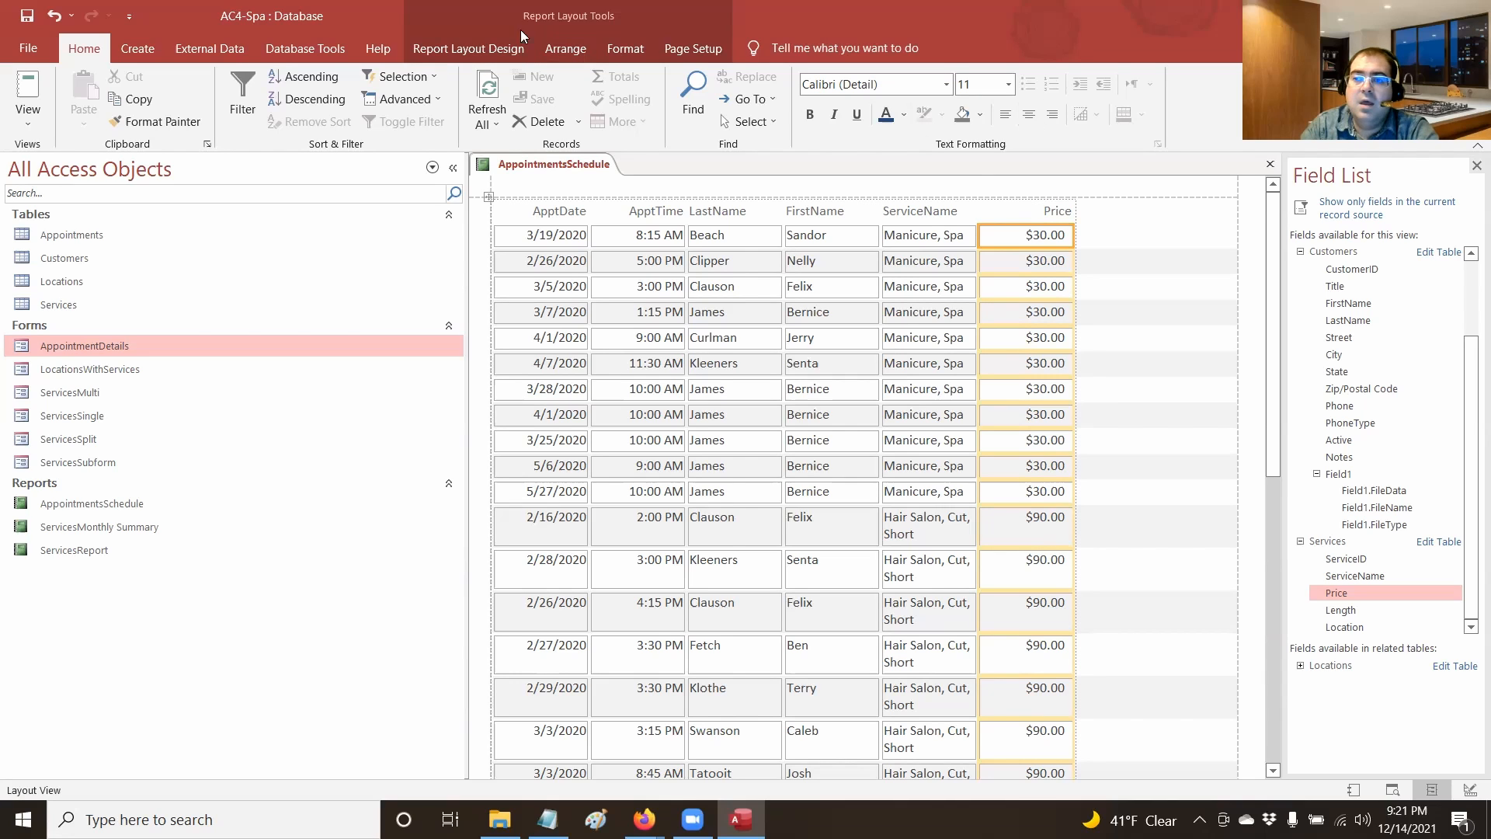
left_click(487, 42)
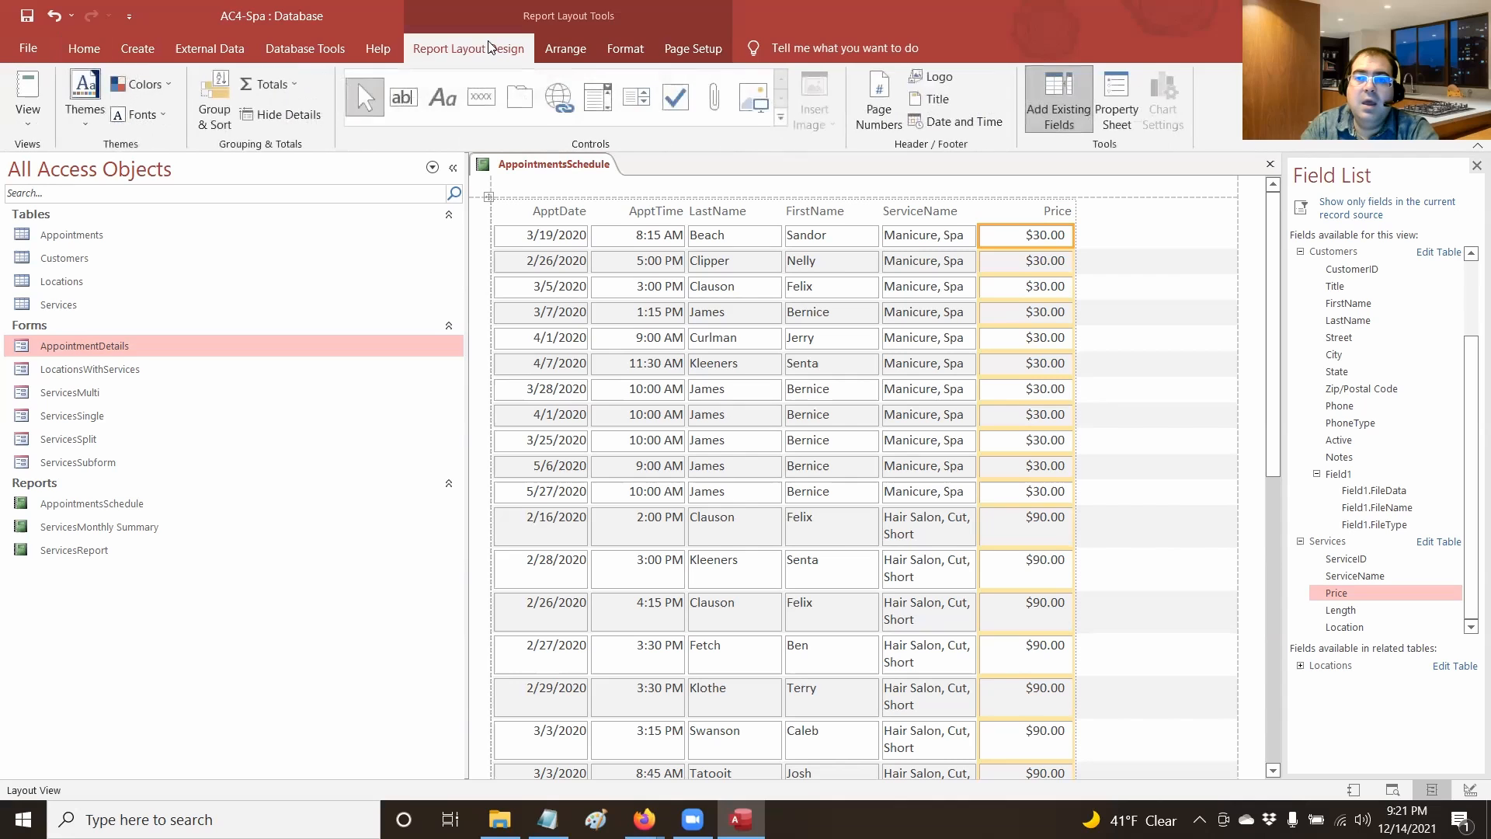
left_click(558, 48)
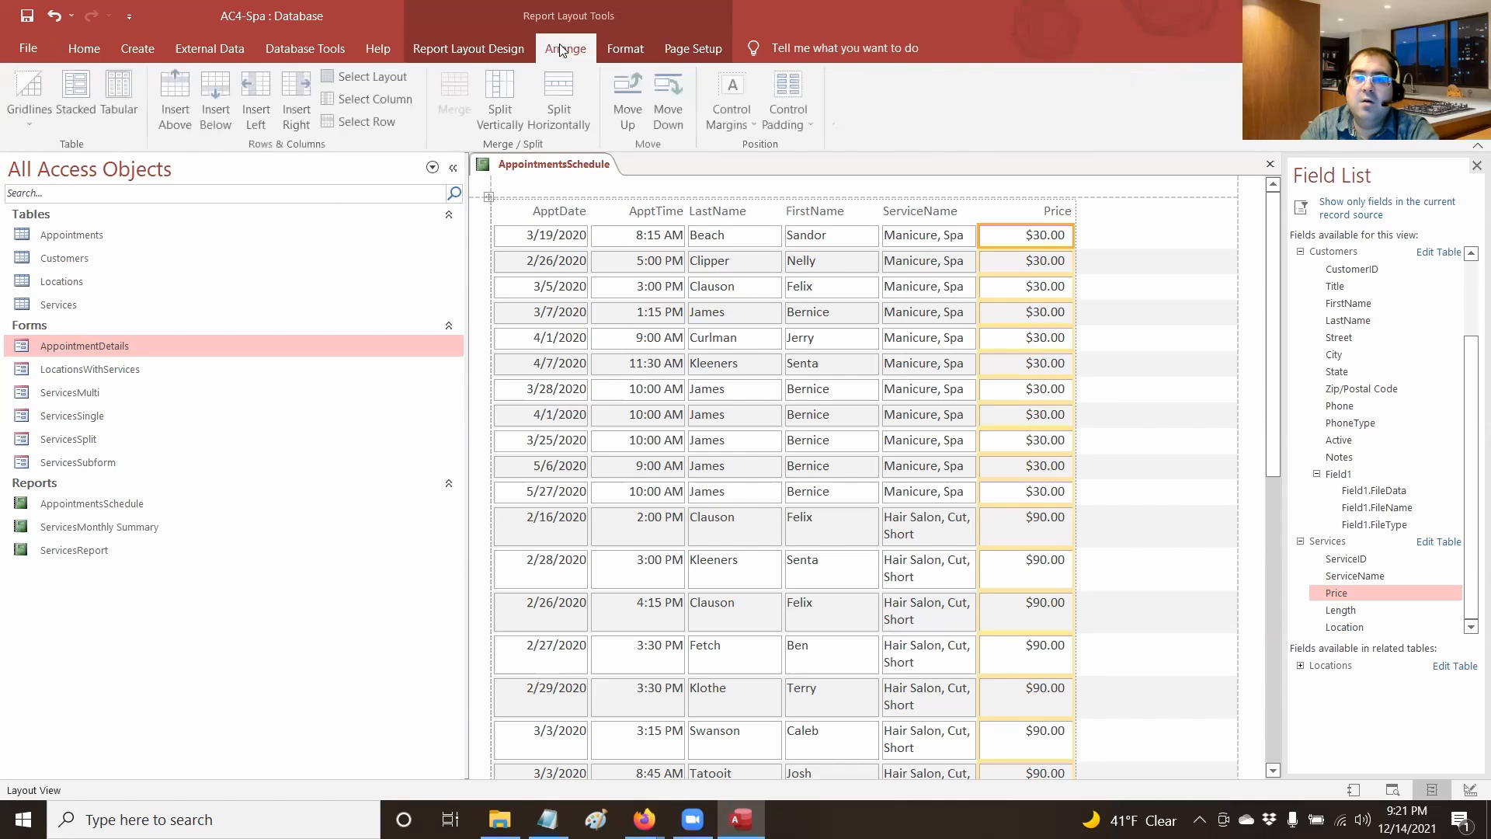
left_click(617, 56)
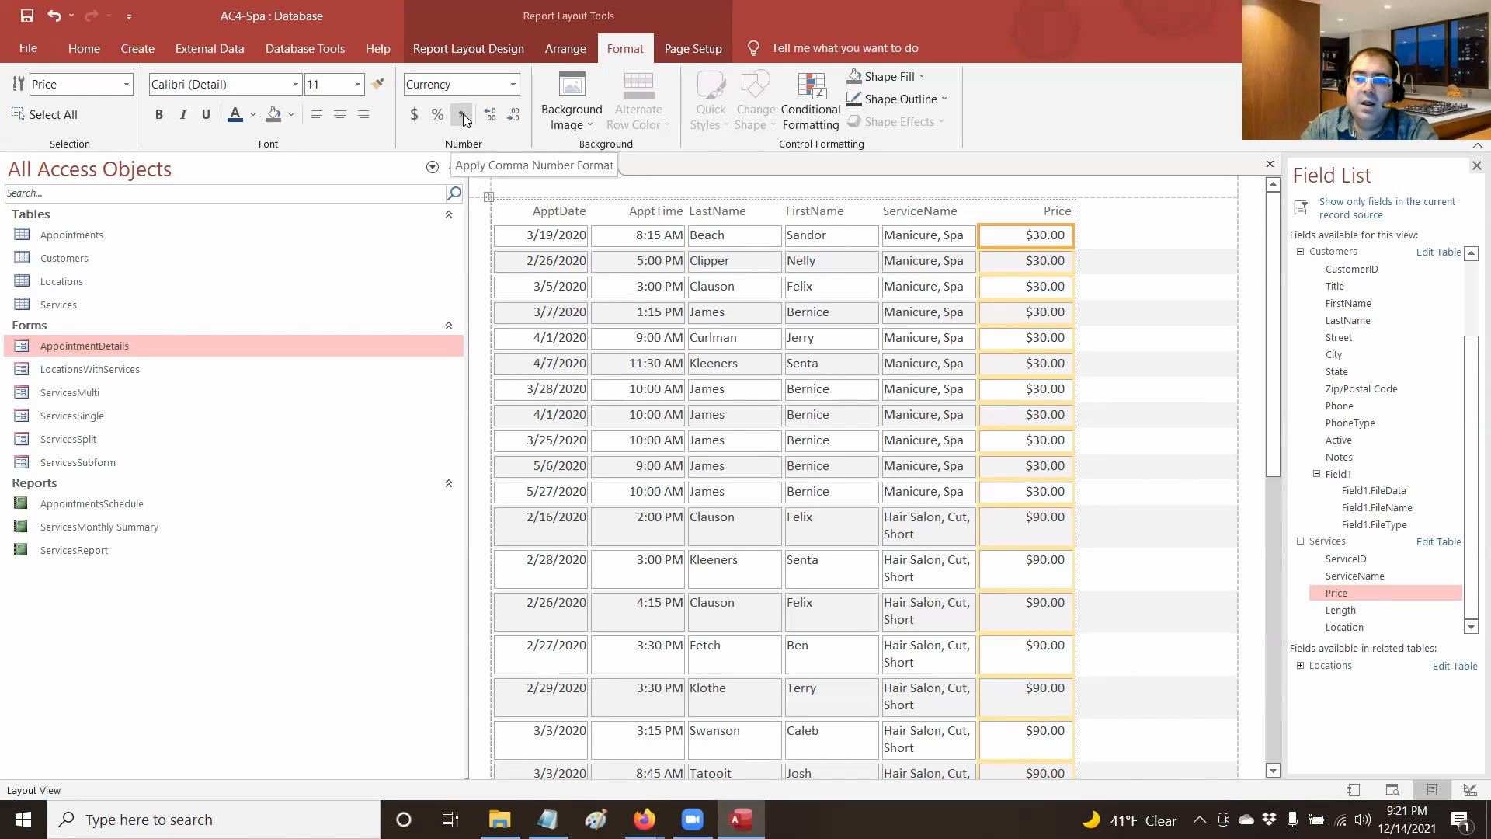
left_click(463, 118)
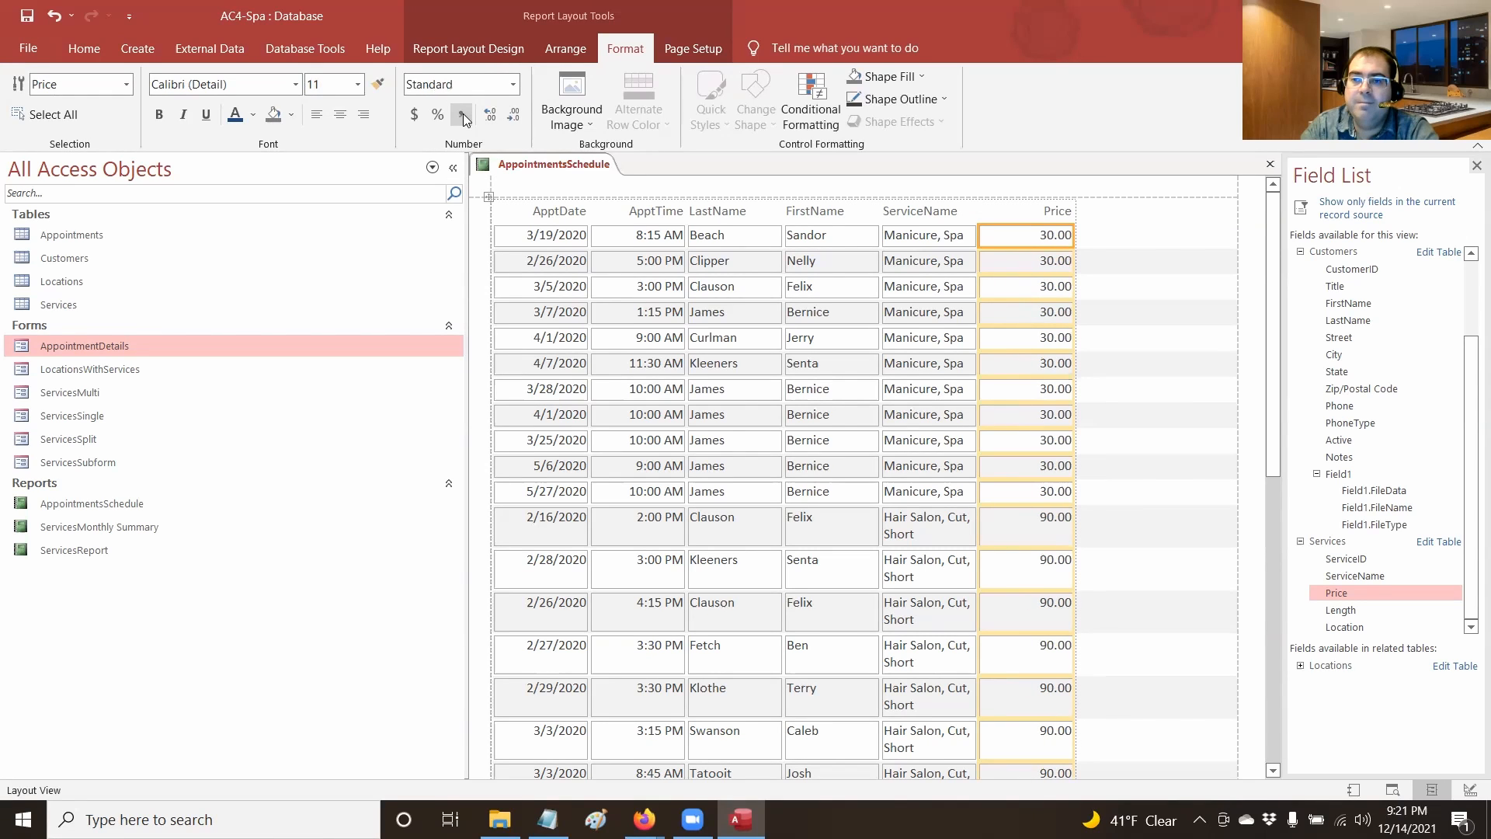
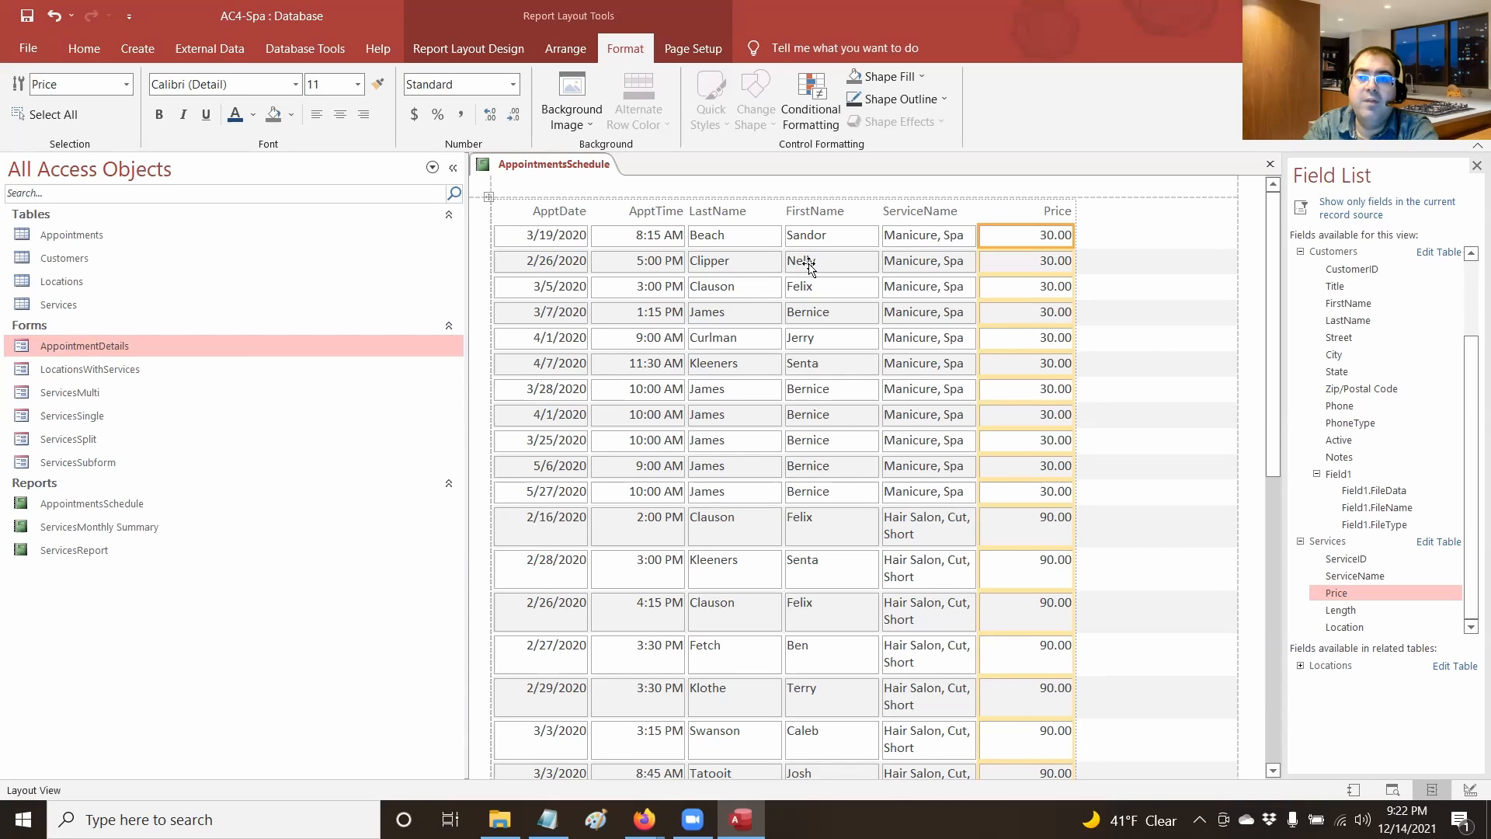
left_click(1157, 311)
left_click(1168, 190)
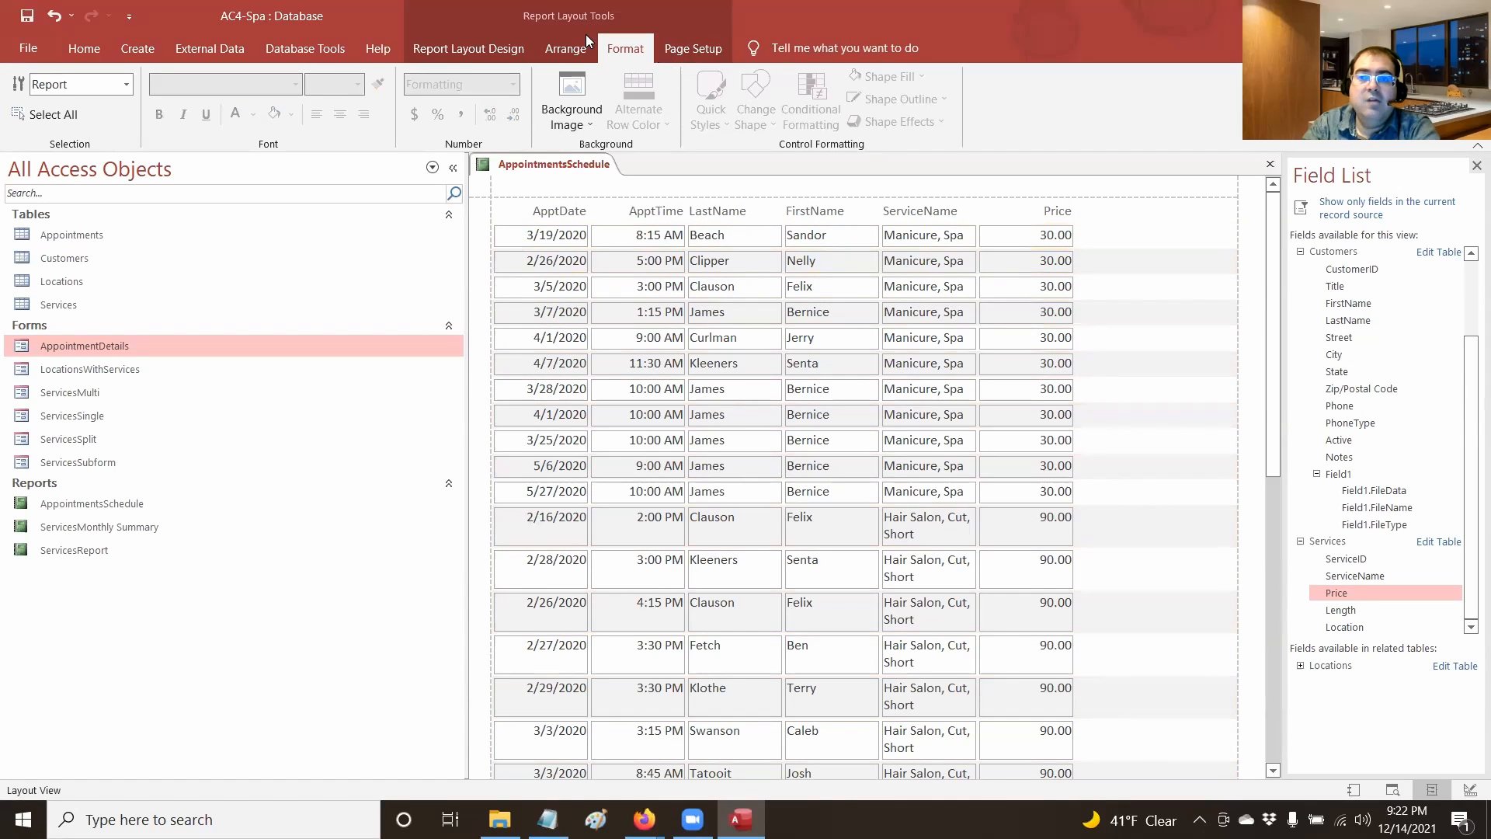
Apply the Integral theme to the database from the AppointmentsSchedule report and save the report
left_click(510, 59)
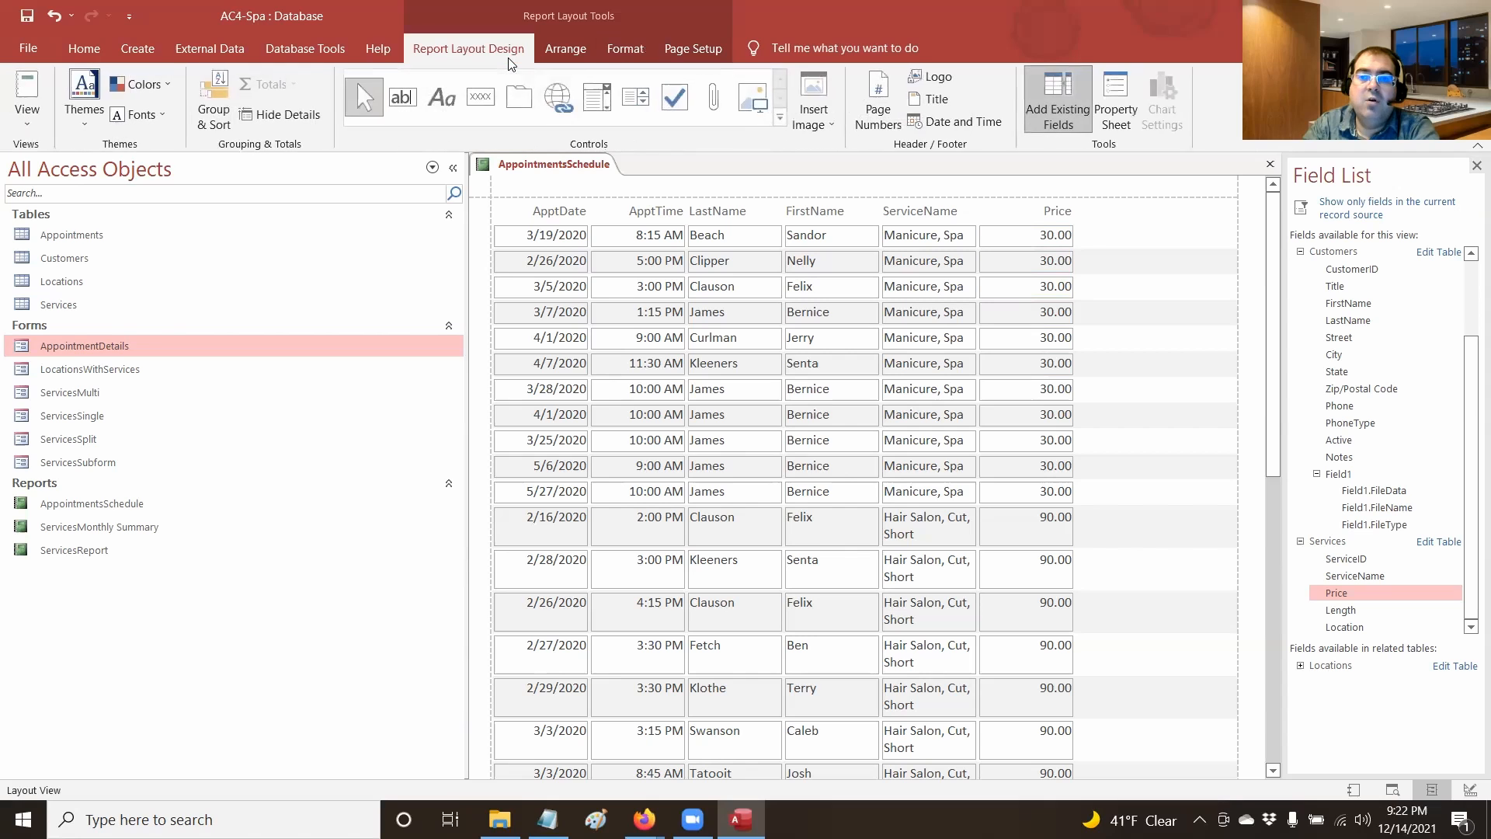
left_click(85, 123)
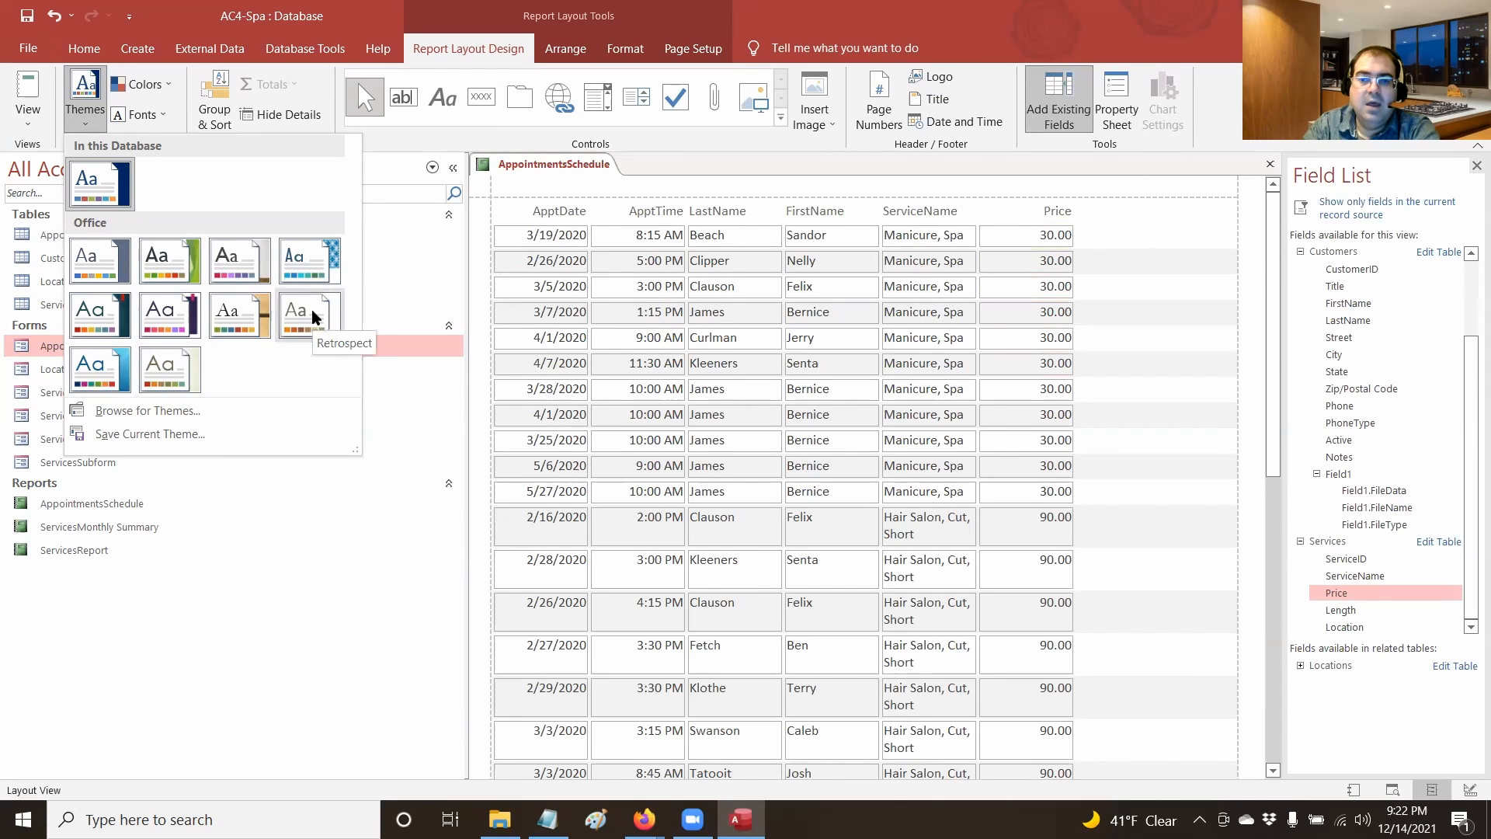
left_click(309, 261)
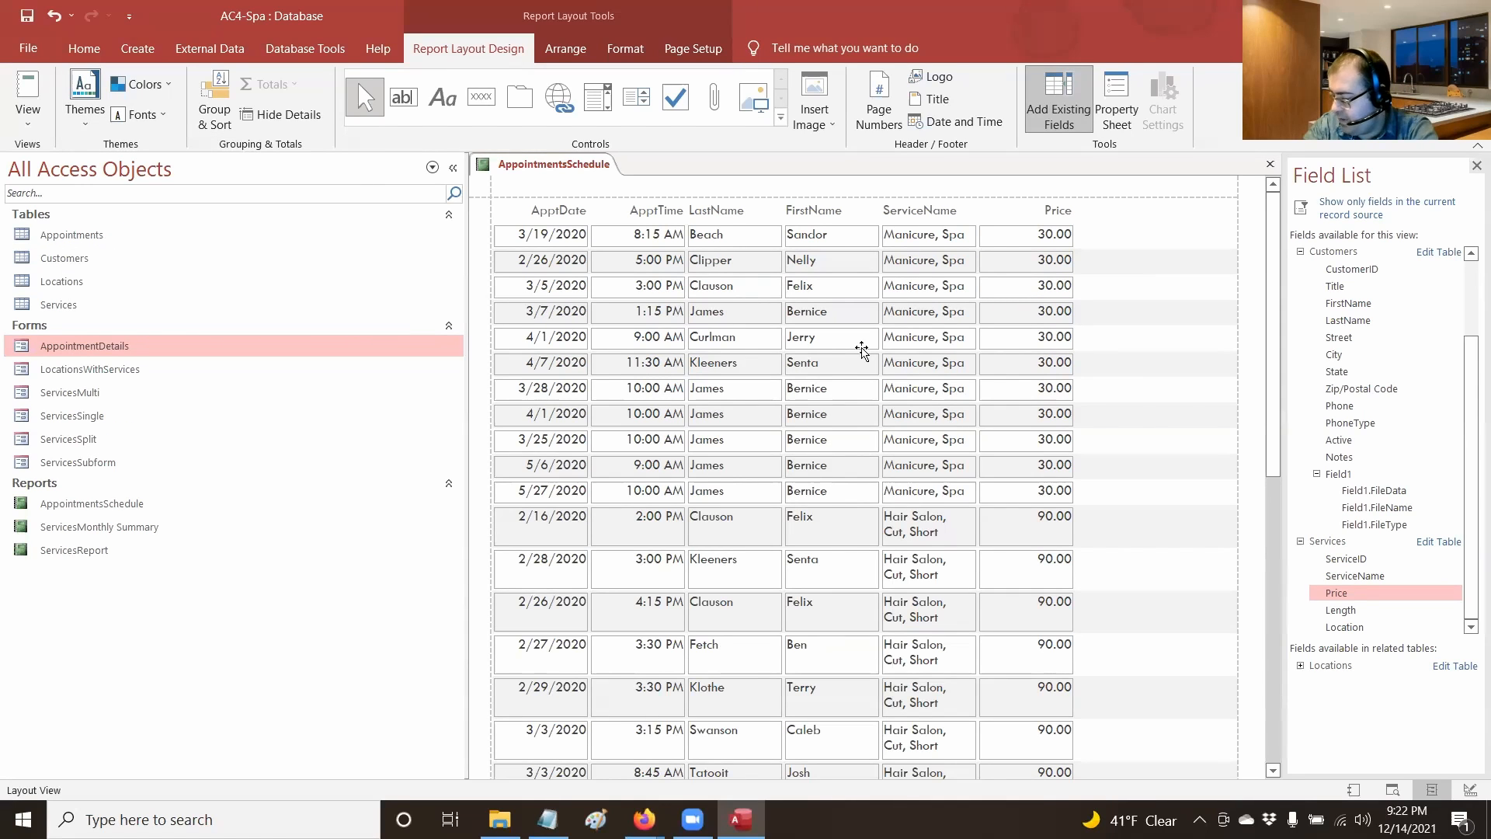
left_click(12, 16)
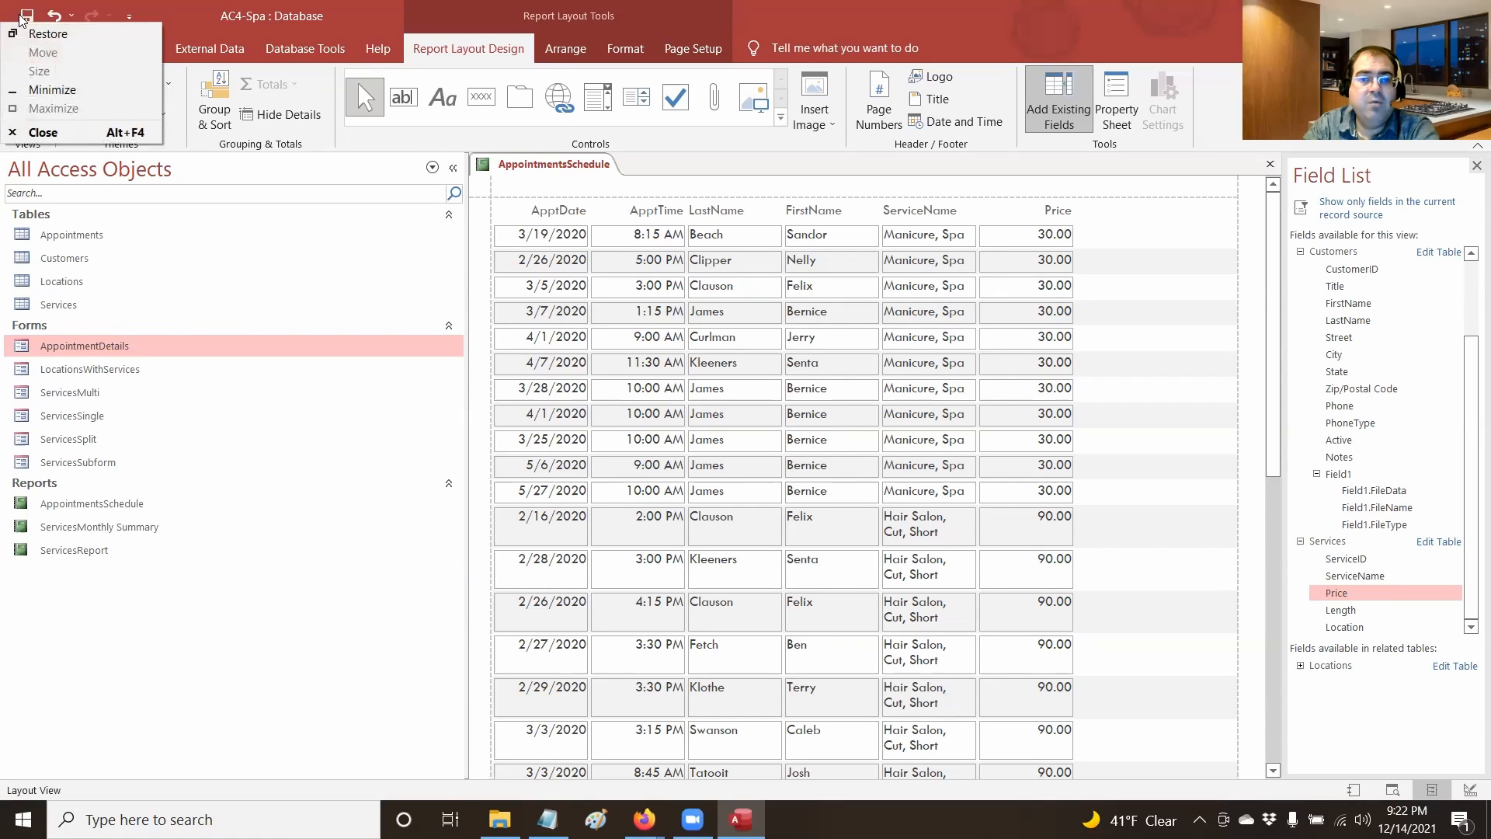
left_click(24, 16)
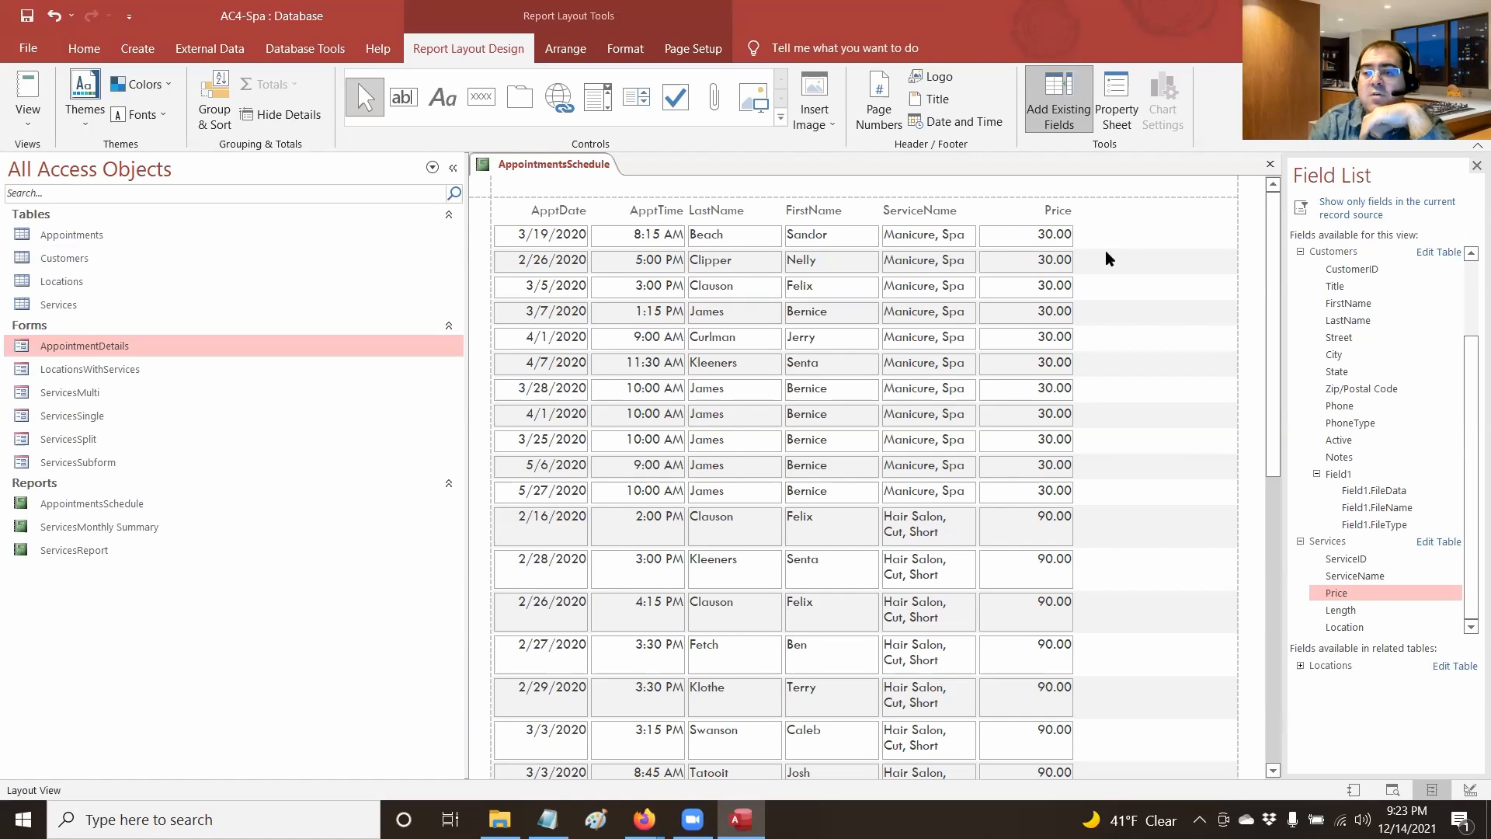
Set the ServiceName column's width to 1.5", save the report, and move the column between ApptTime and LastName
left_click(940, 220)
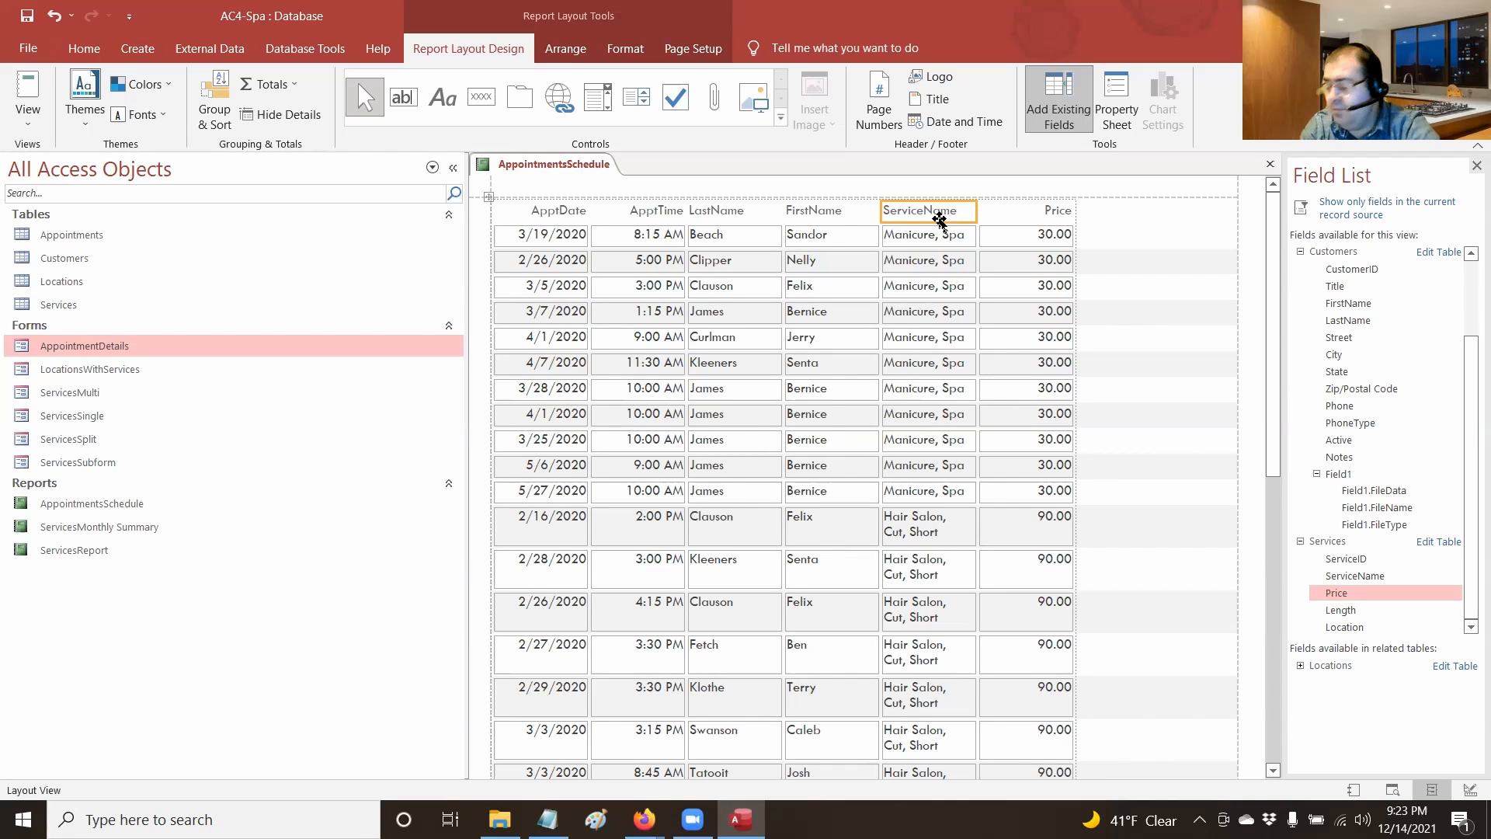
left_click(938, 233)
left_click(925, 213, "ctrl")
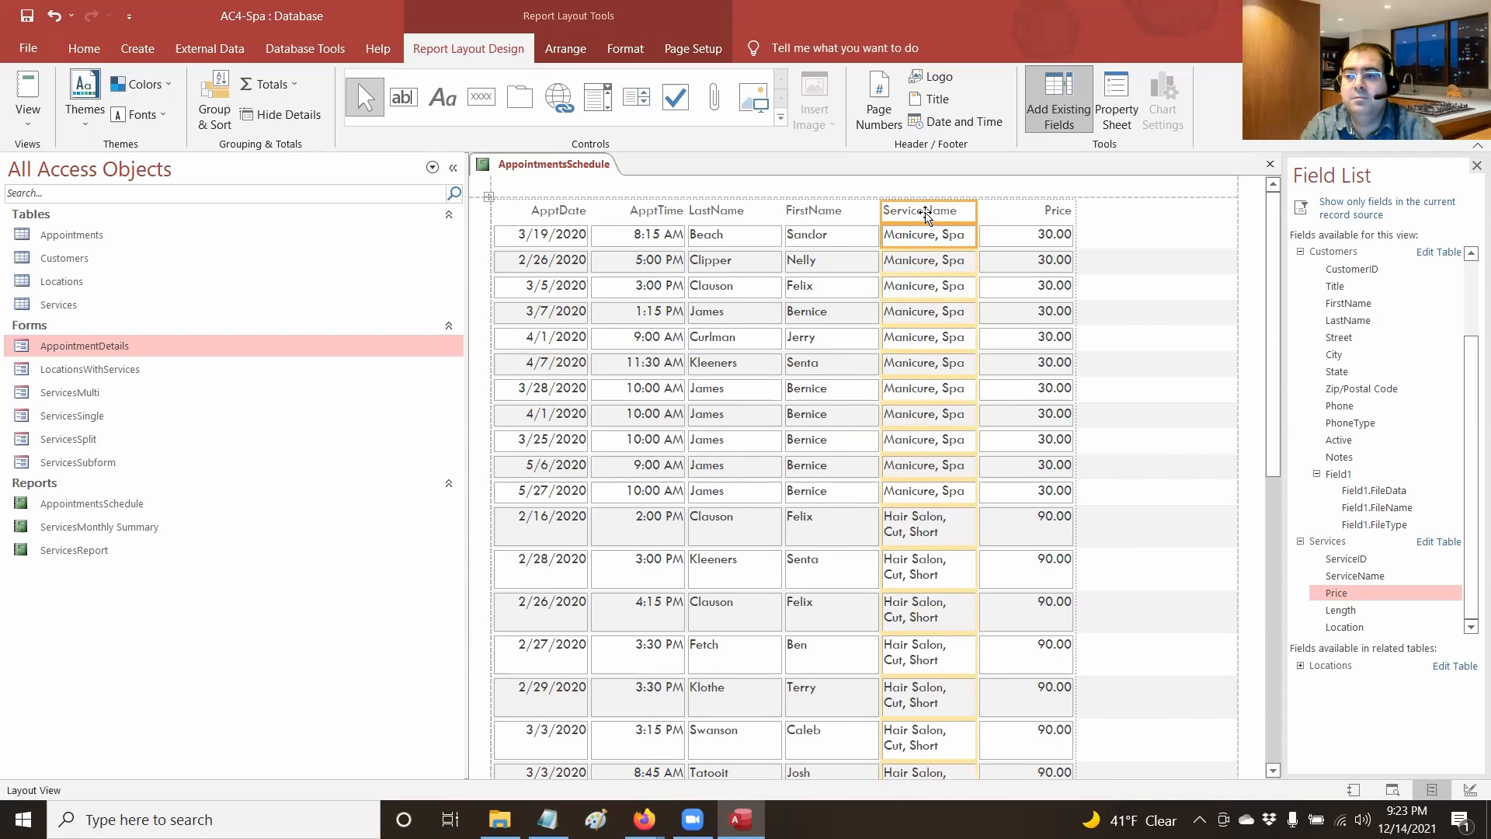
left_click(1118, 115)
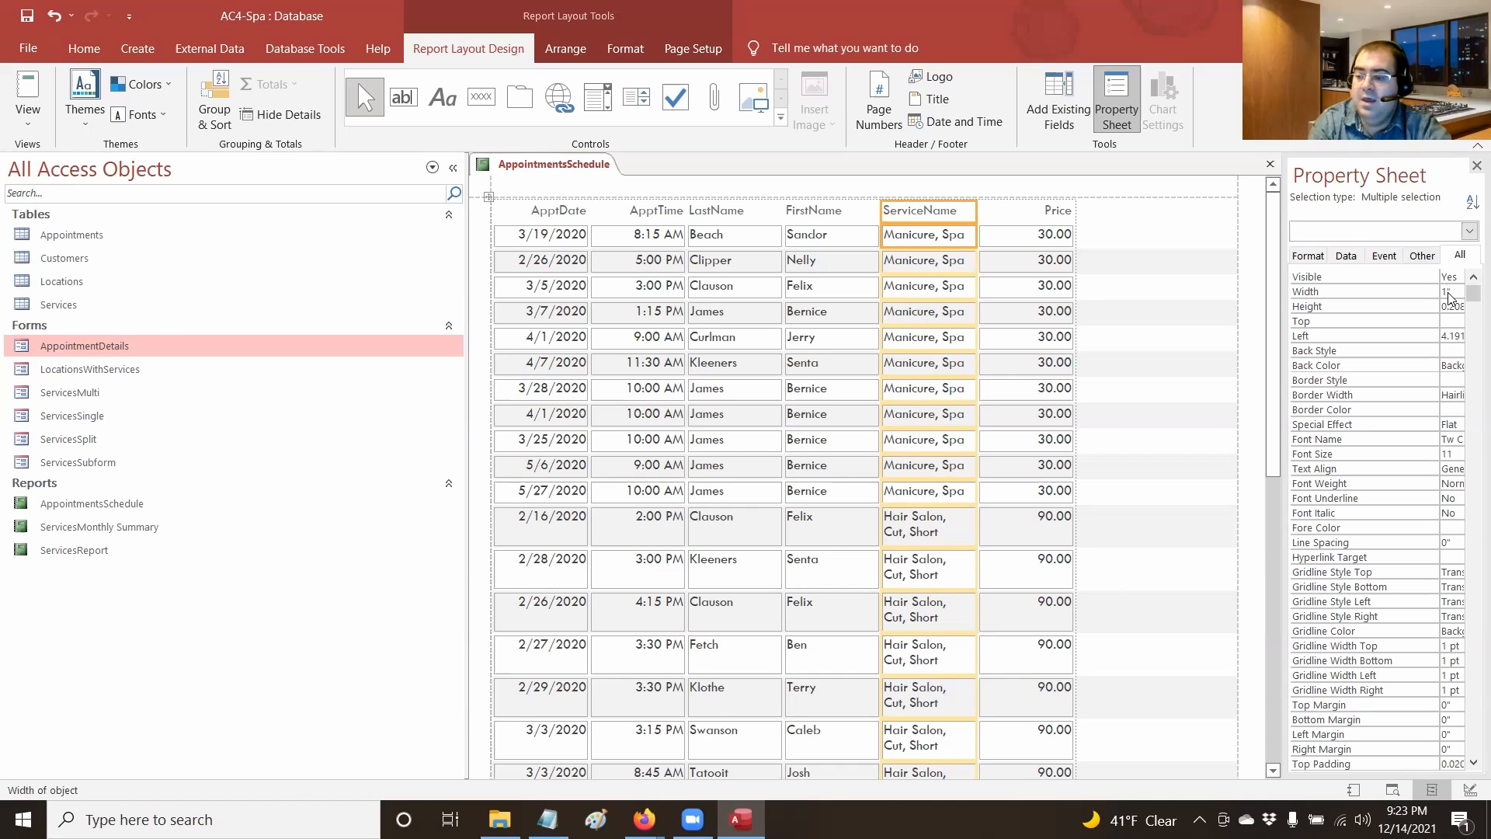
type(".5")
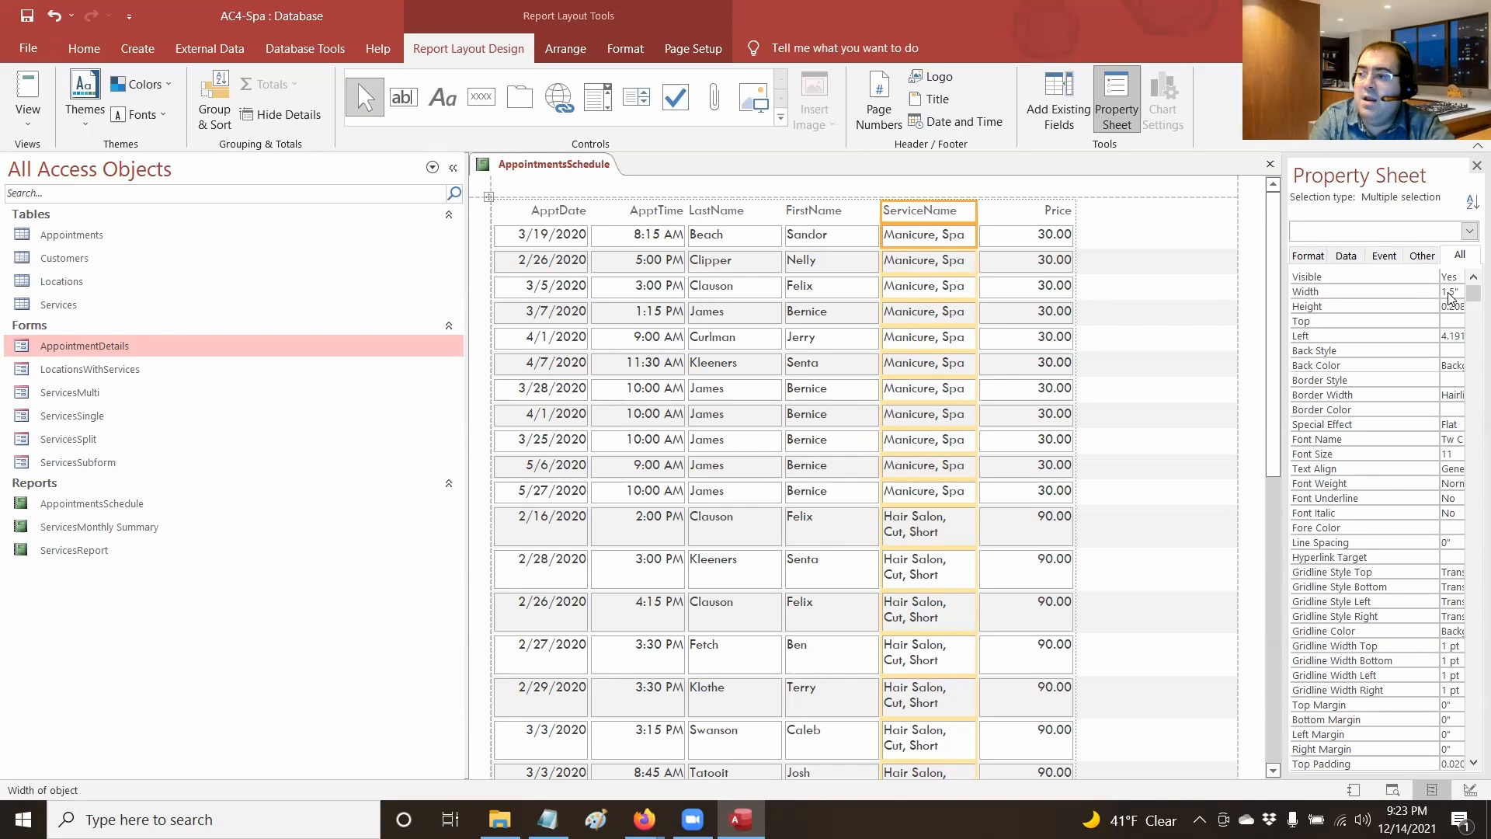
key("Return")
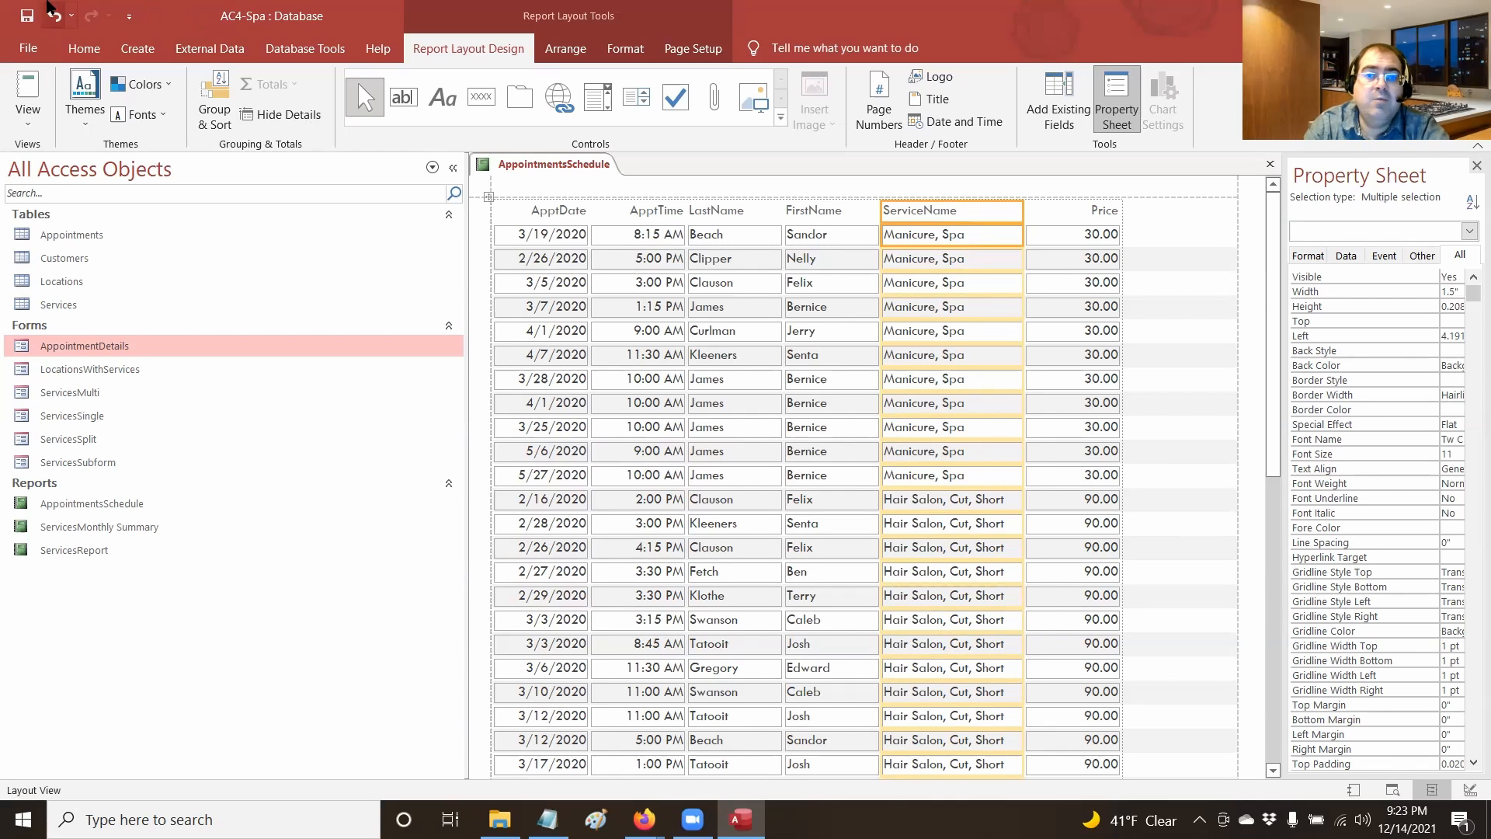
left_click(28, 17)
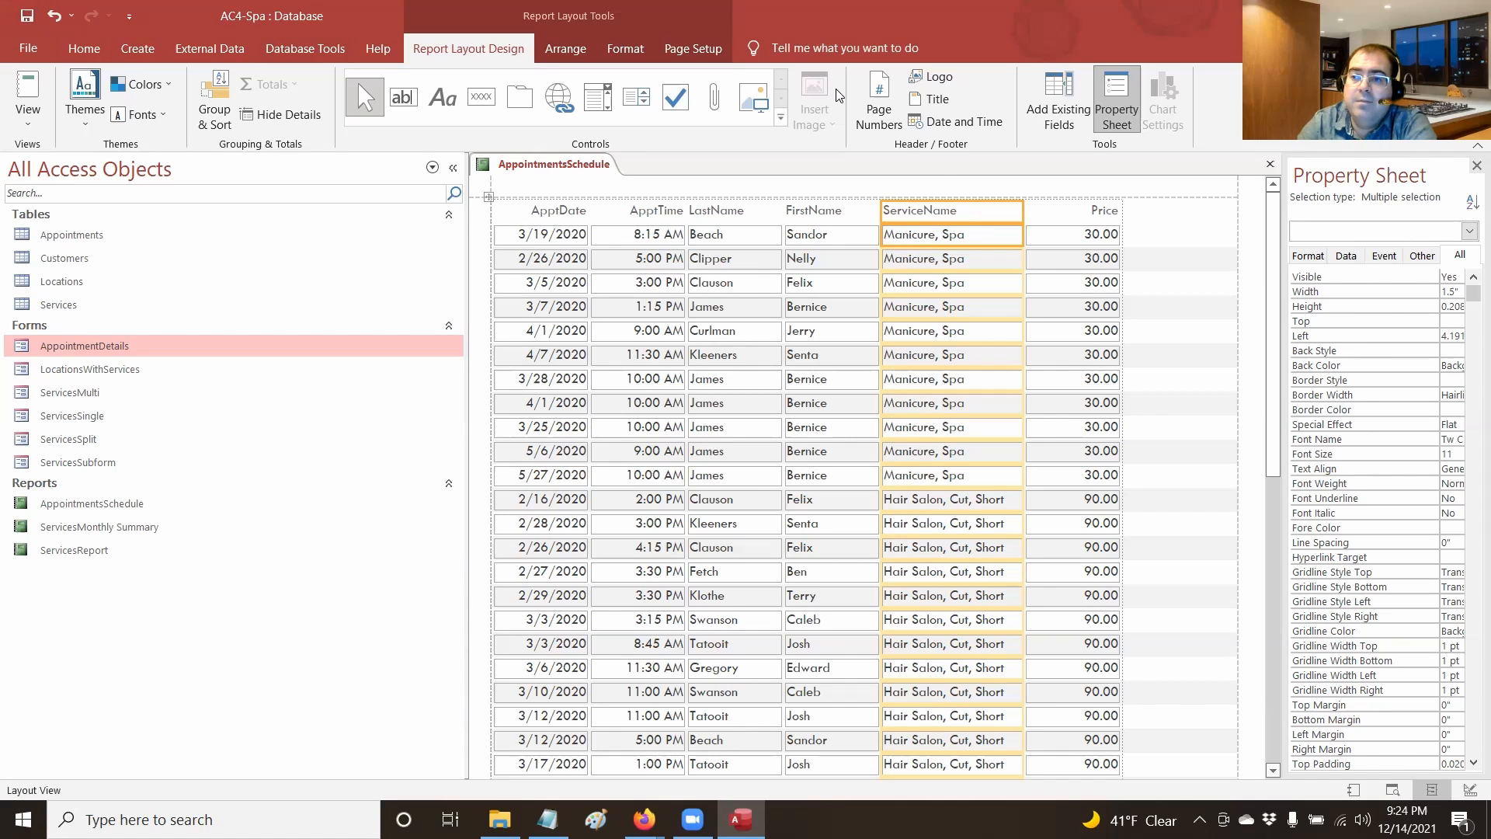
left_click_drag(924, 217, 695, 224)
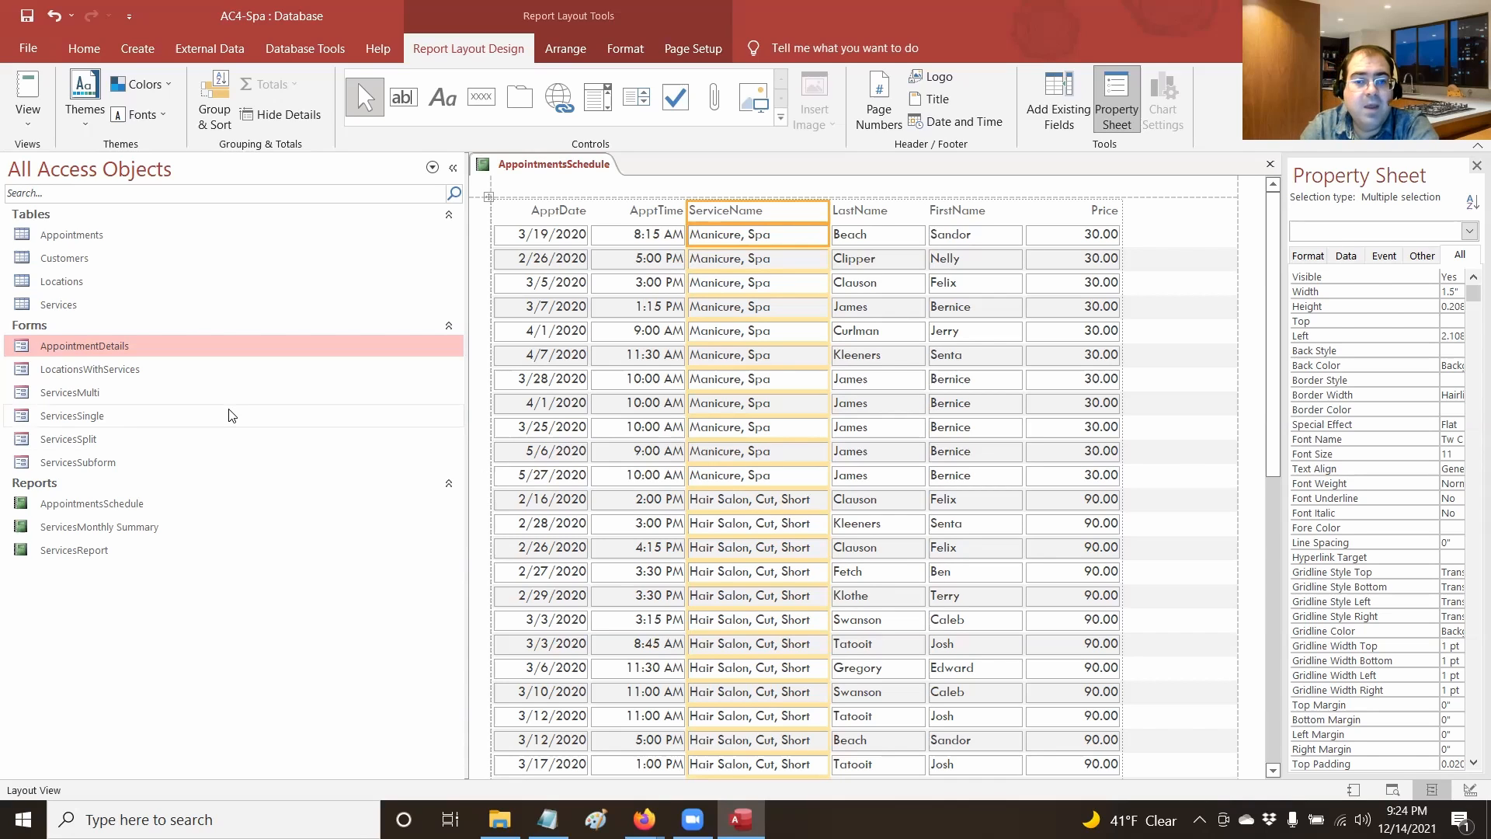
Open the AppointmentDetails form in Layout View
left_click(99, 353)
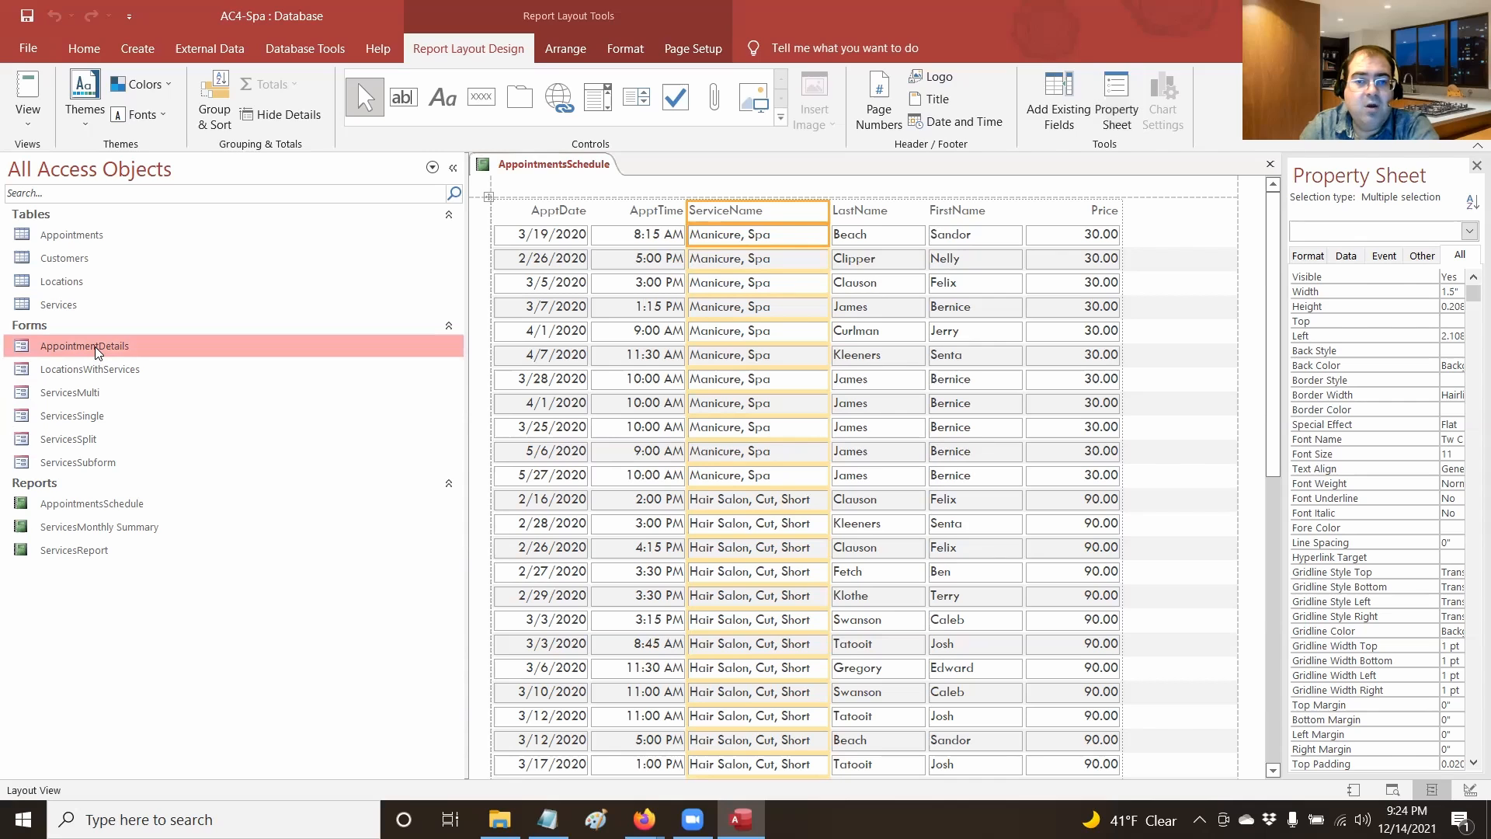
right_click(98, 354)
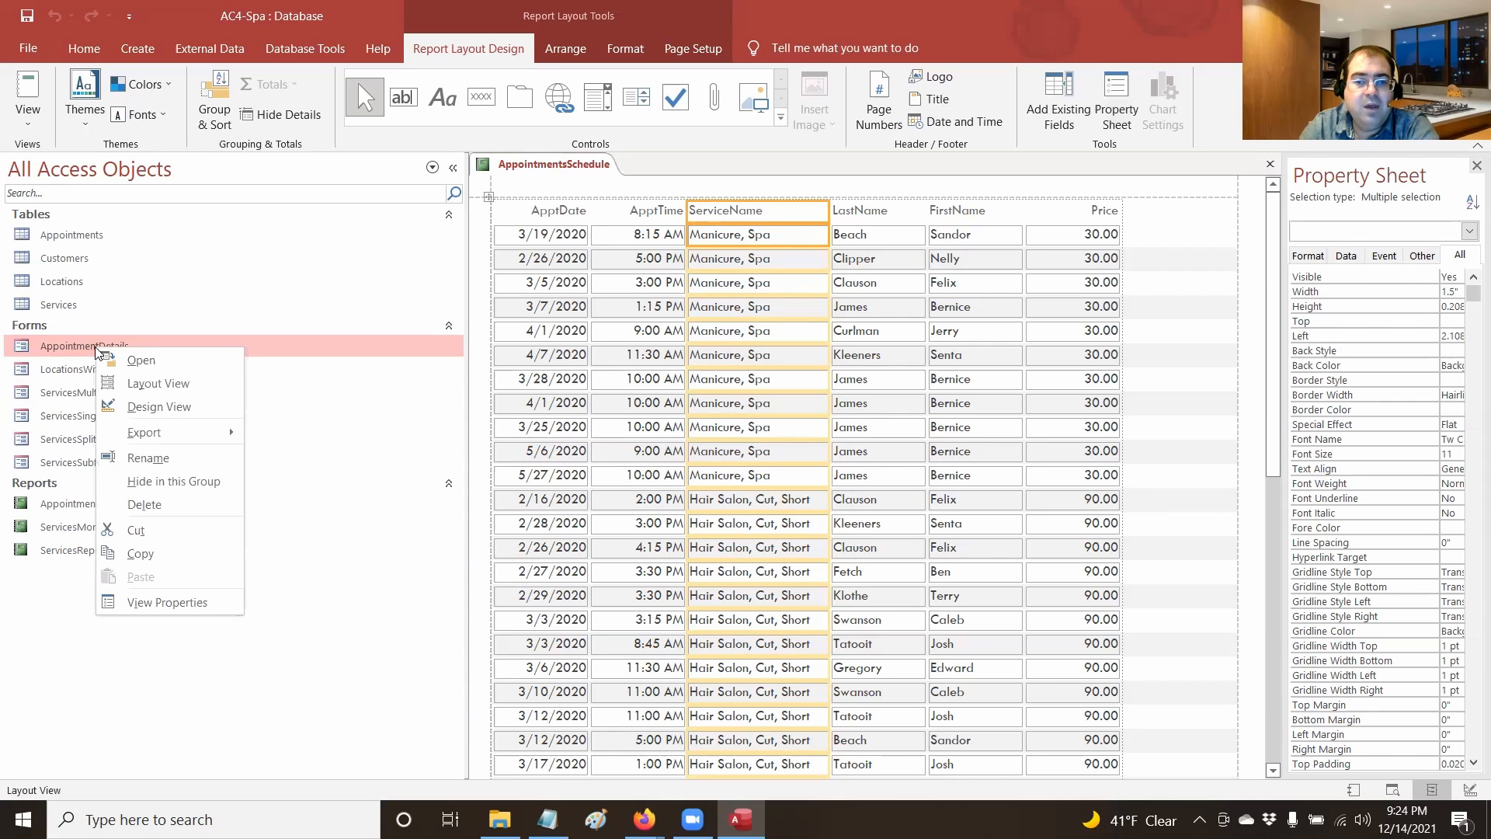
left_click(147, 384)
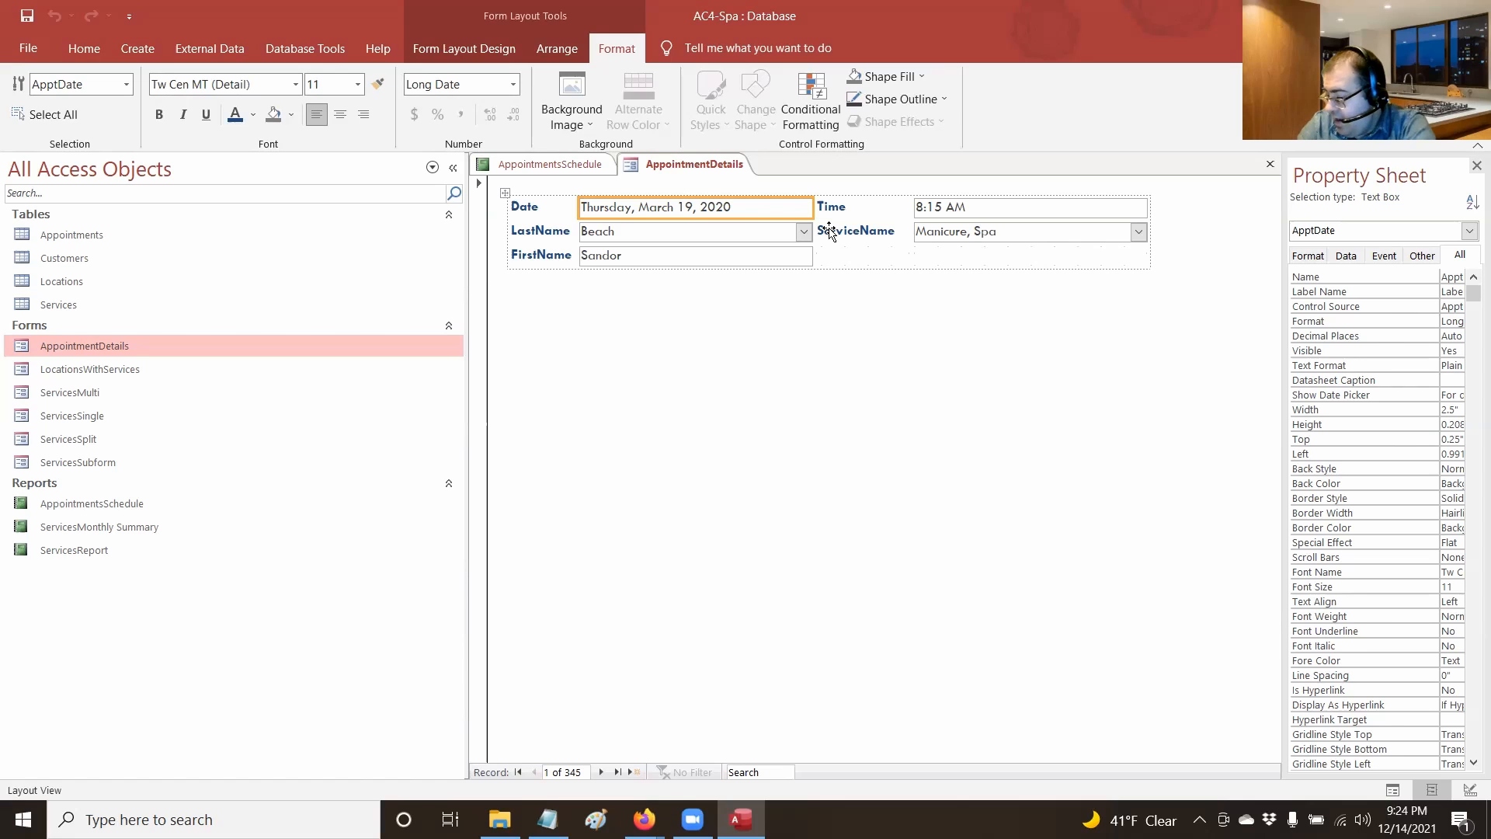
Move the ServiceName label and its combo box down one row to line up with FirstName, and save the form
left_click_drag(829, 230, 830, 256)
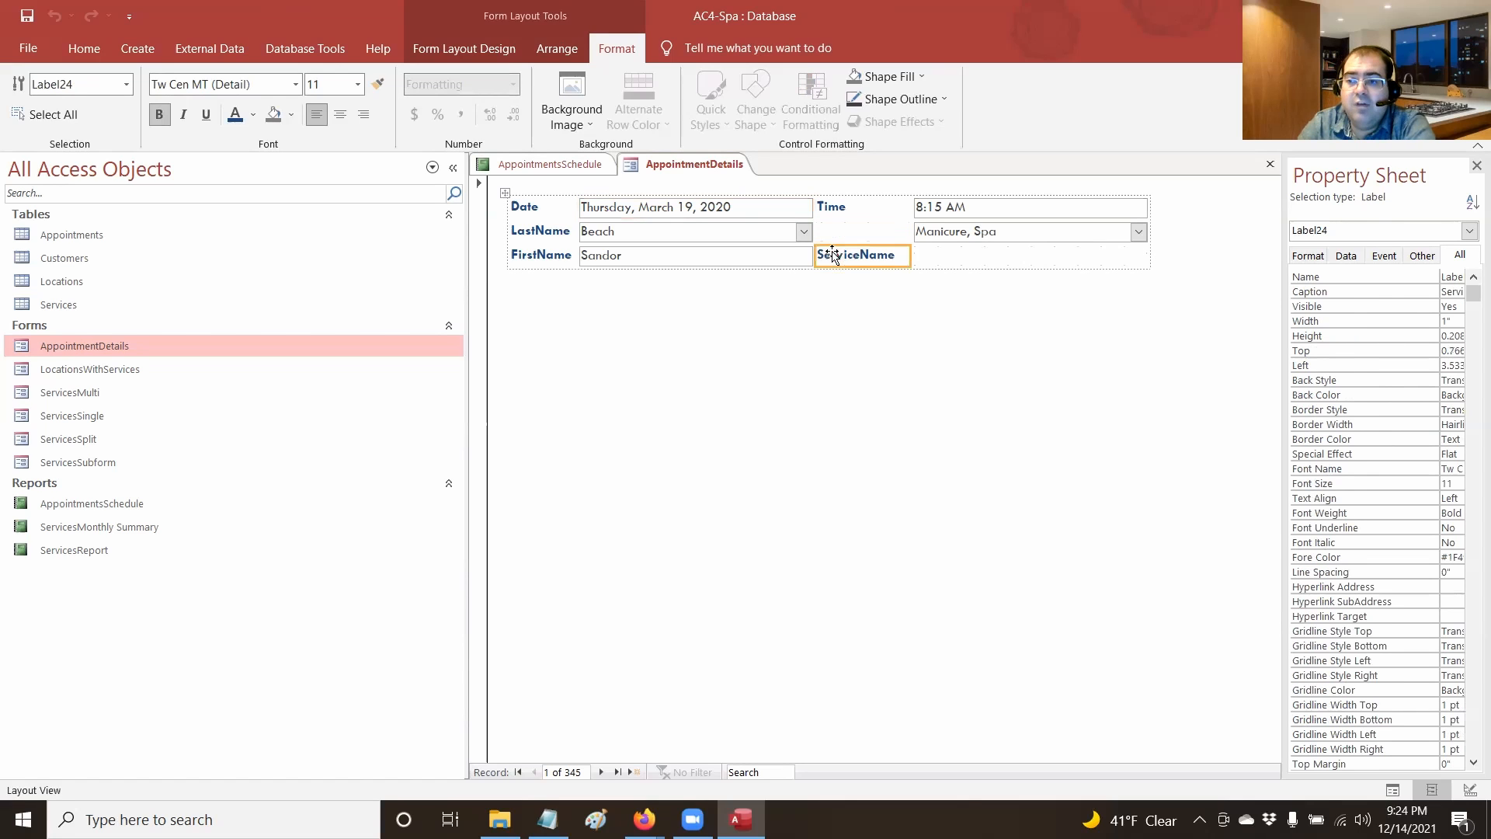
left_click_drag(962, 233, 975, 257)
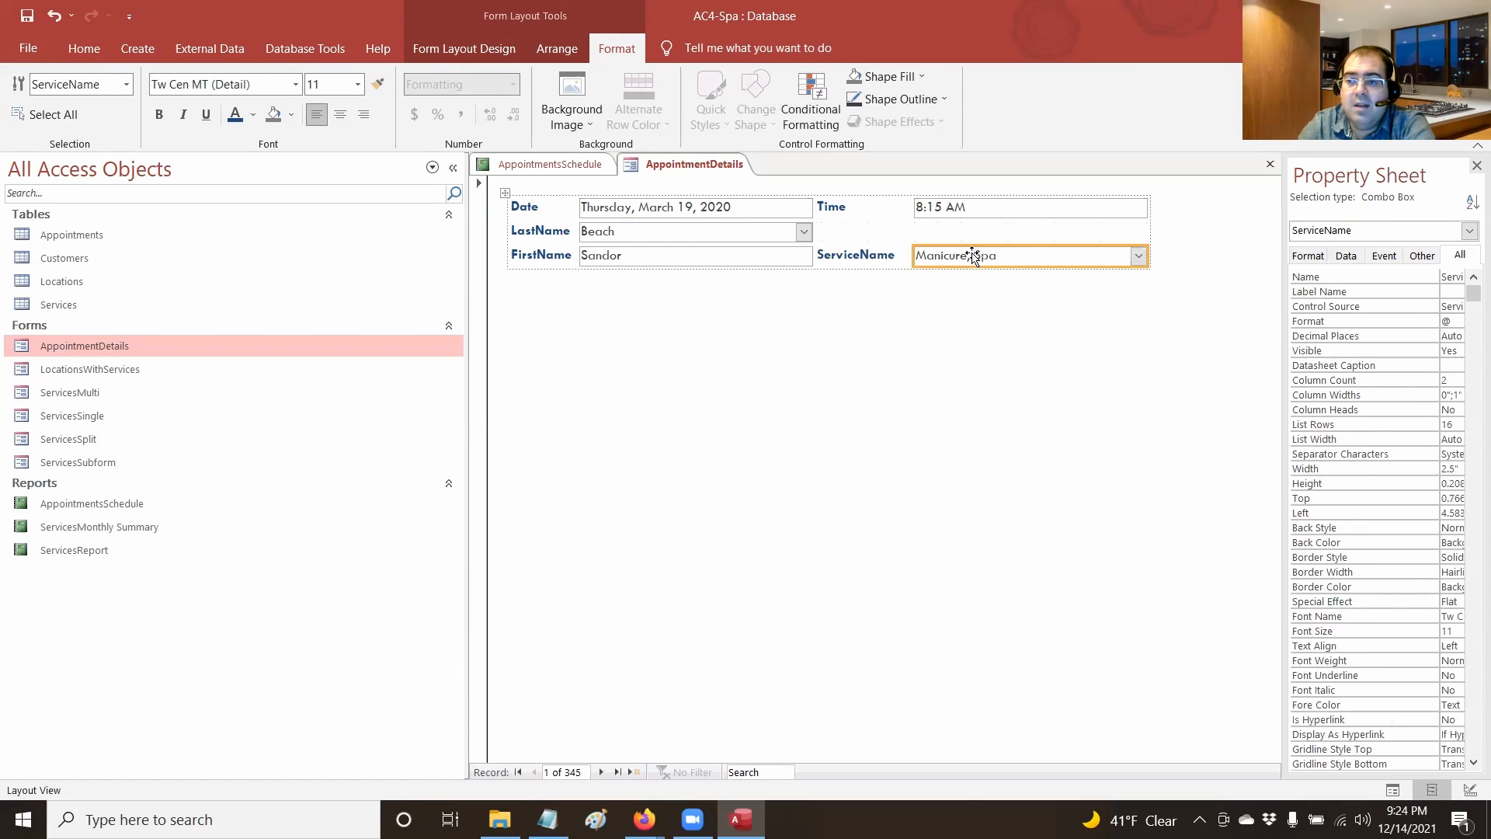
left_click(1035, 397)
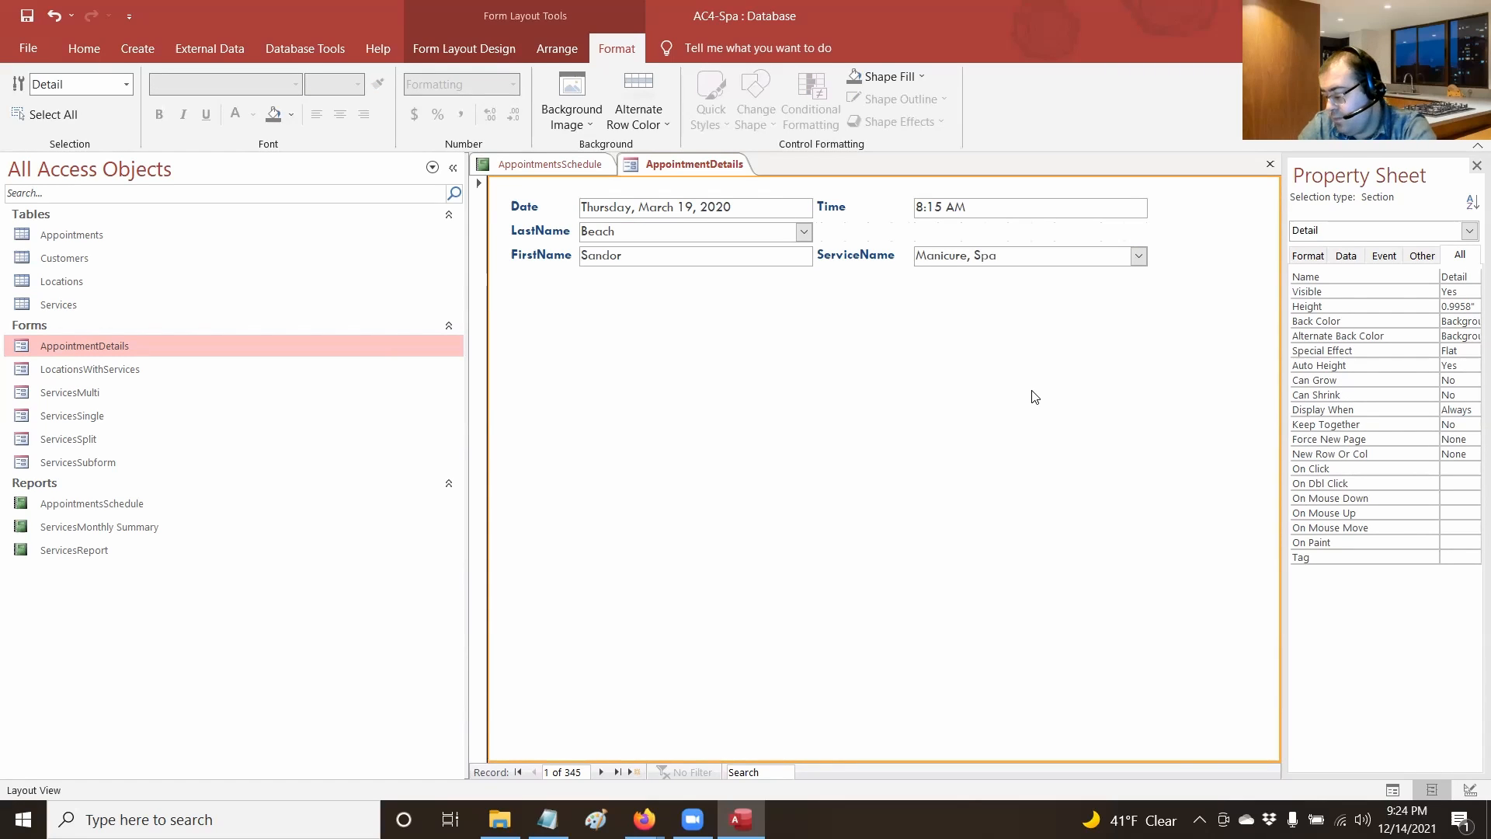
left_click(16, 13)
left_click(24, 14)
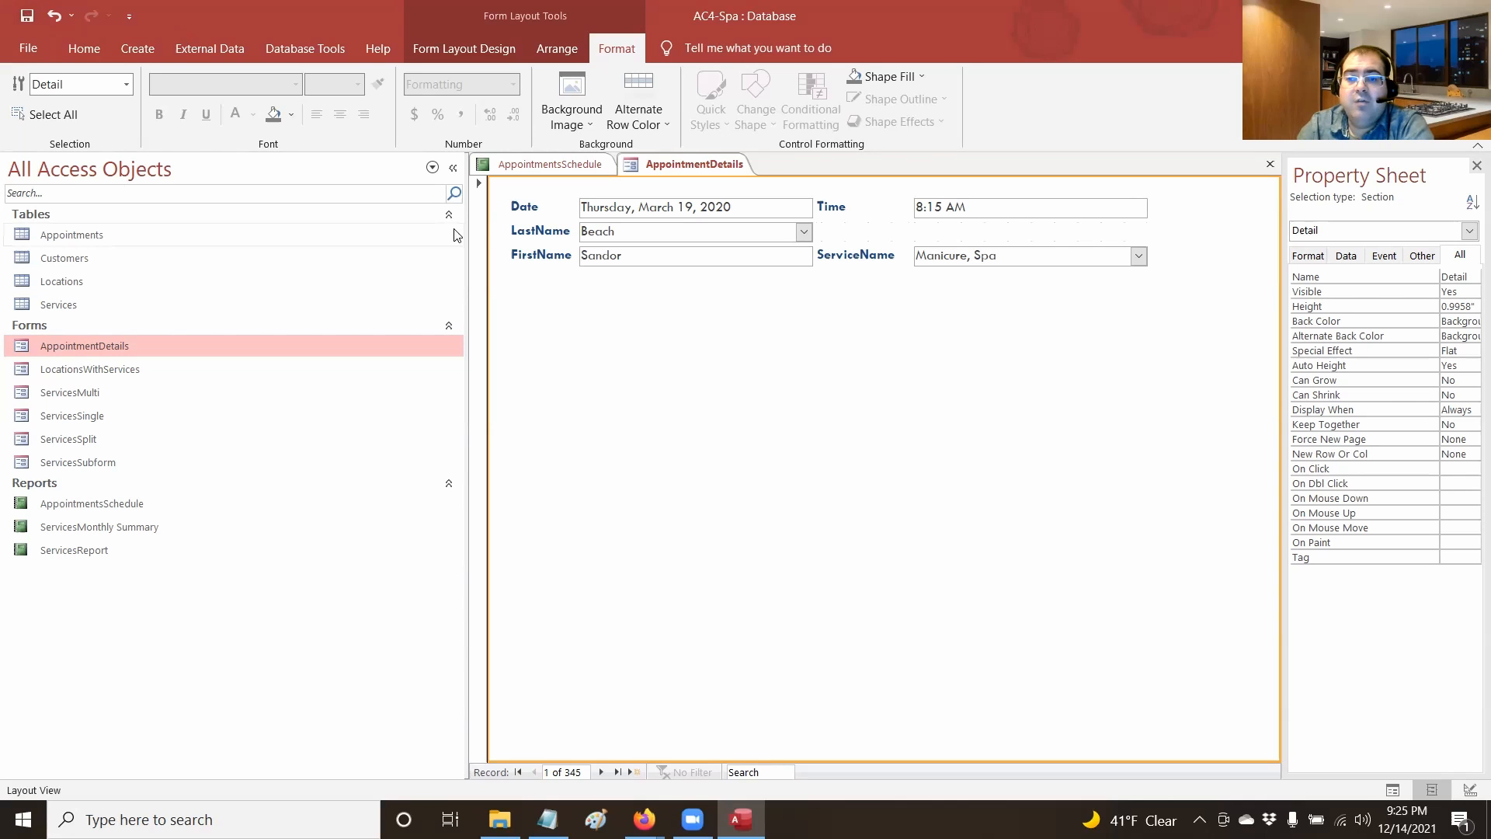
Insert a blank layout row above the LastName row in the AppointmentDetails form and save the form
left_click(548, 232)
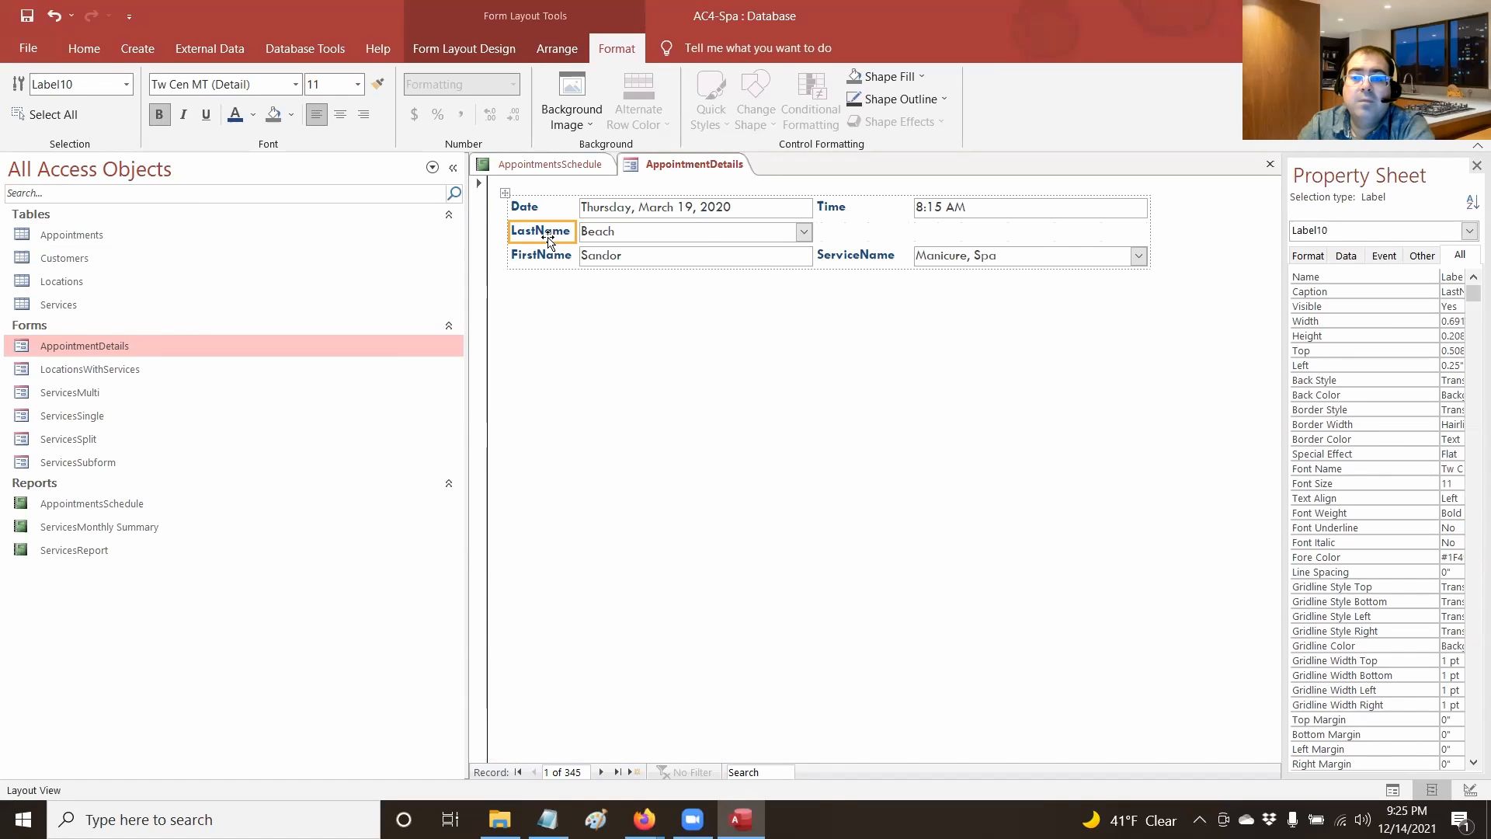
right_click(549, 240)
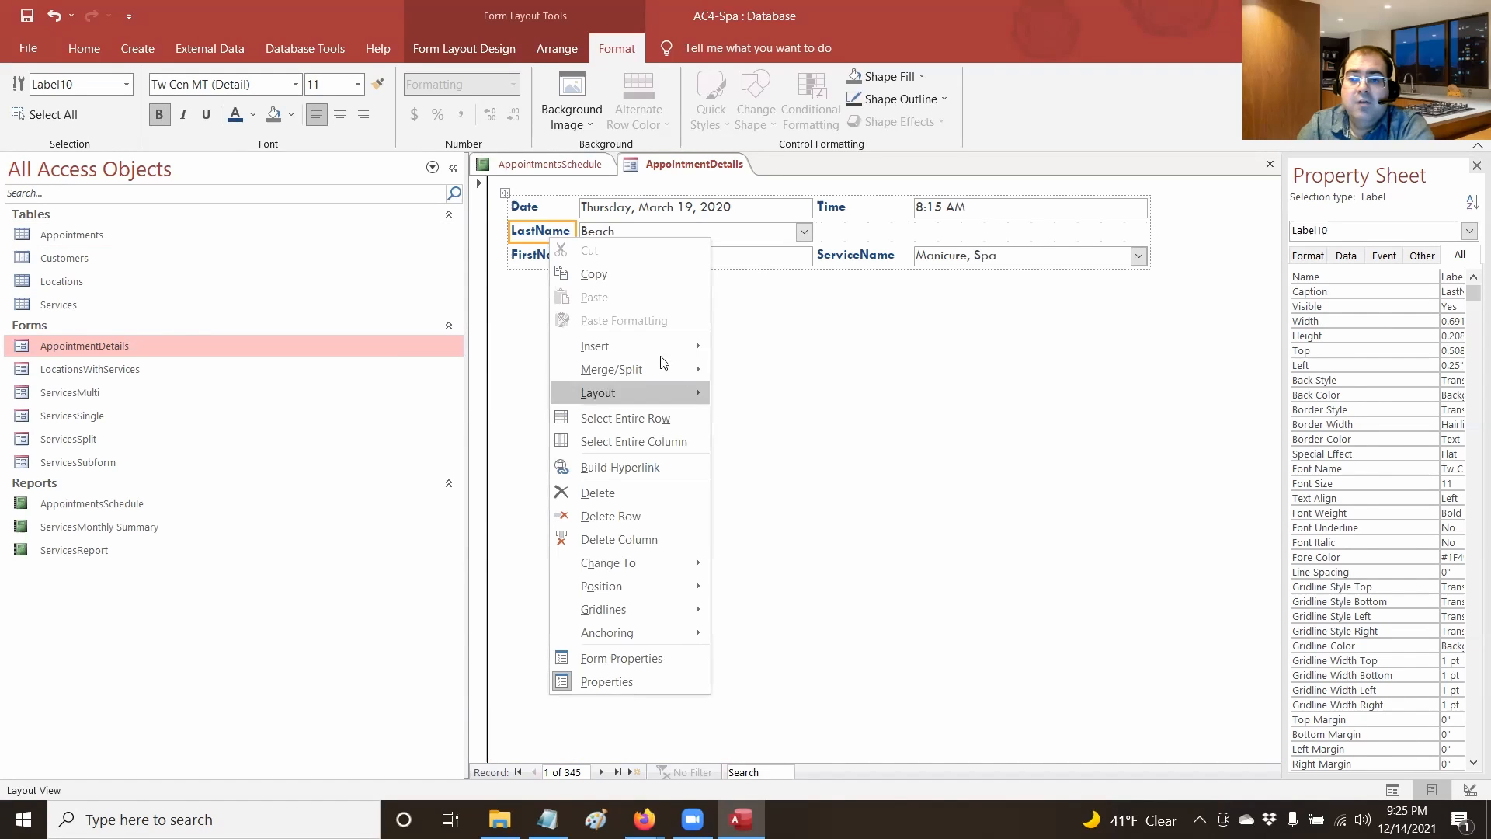
mouse_move(651, 346)
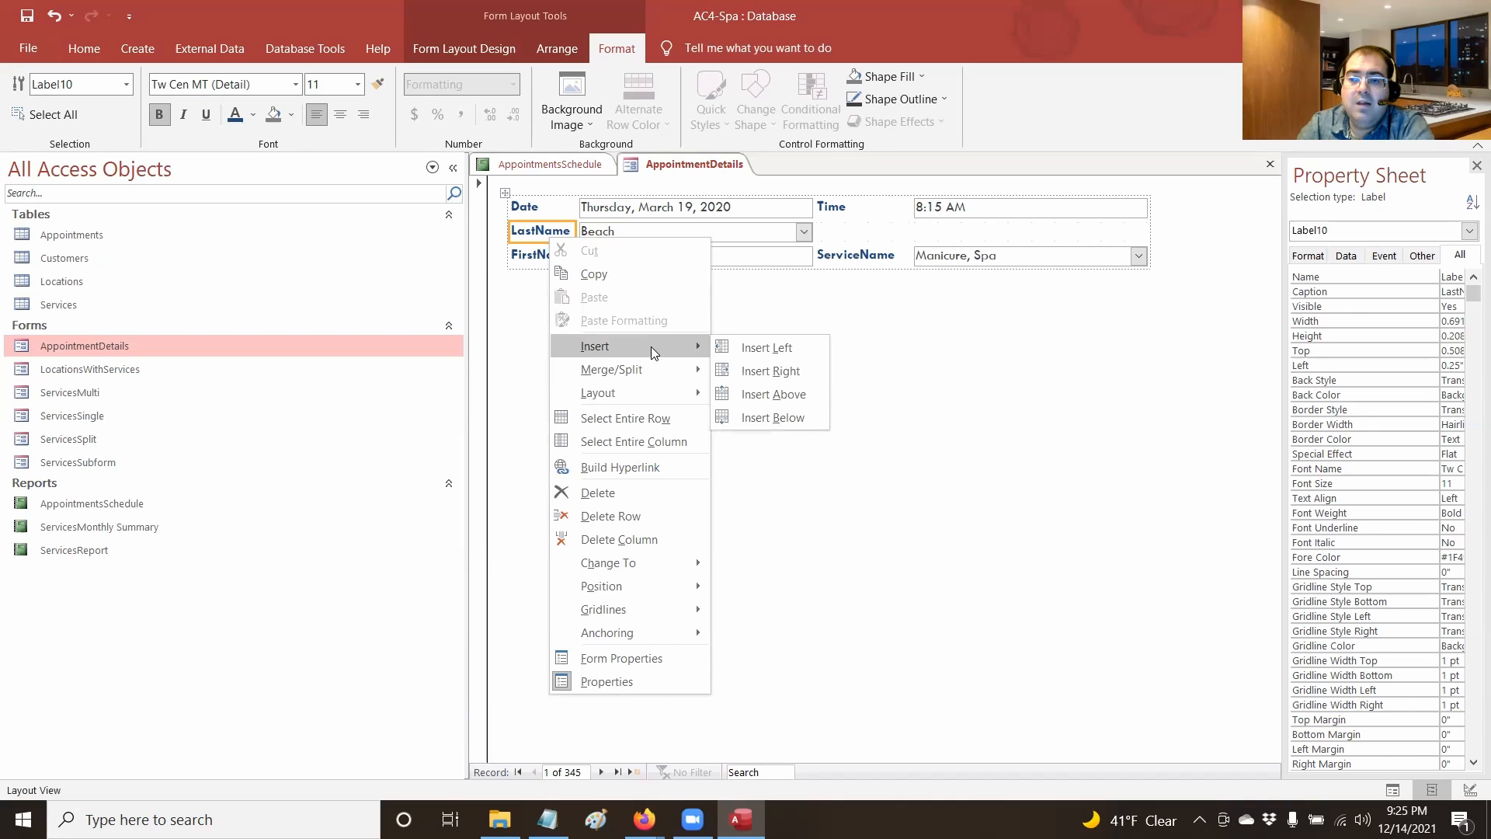
left_click(798, 399)
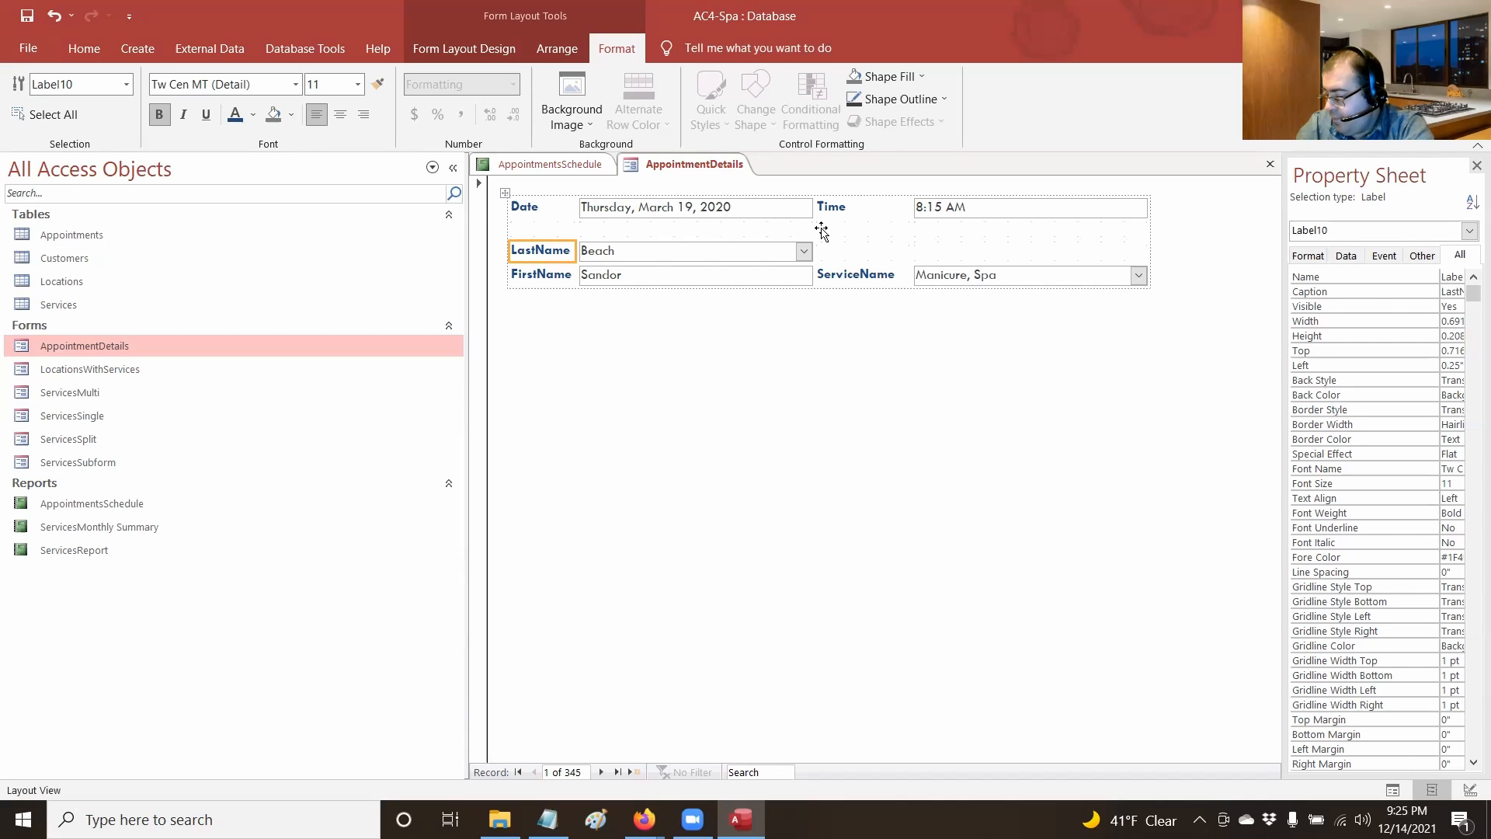
left_click(30, 23)
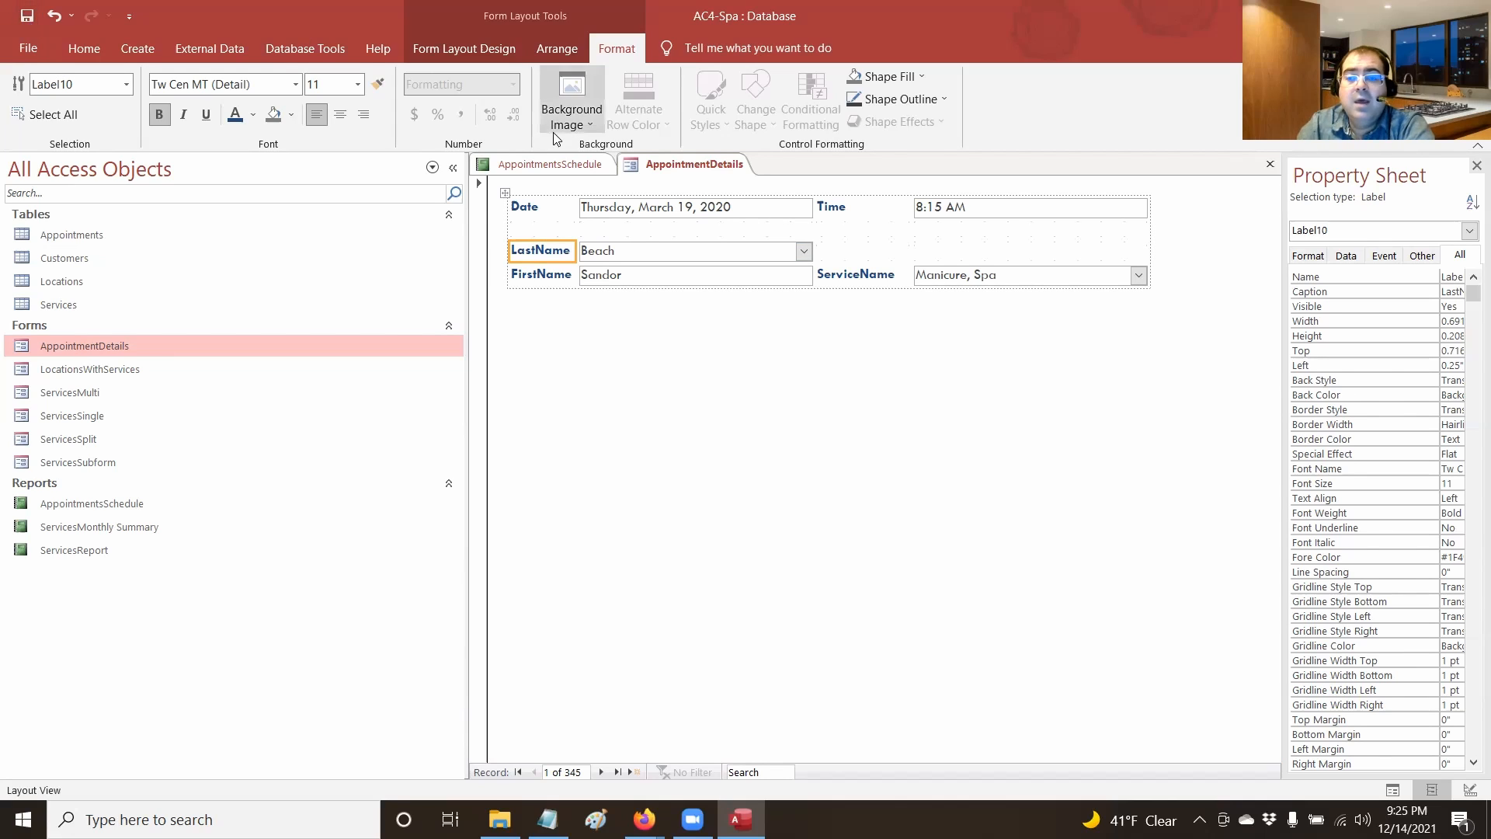
Set the control padding of the AppointmentsSchedule report's ServiceName column to Medium and save the report
left_click(568, 165)
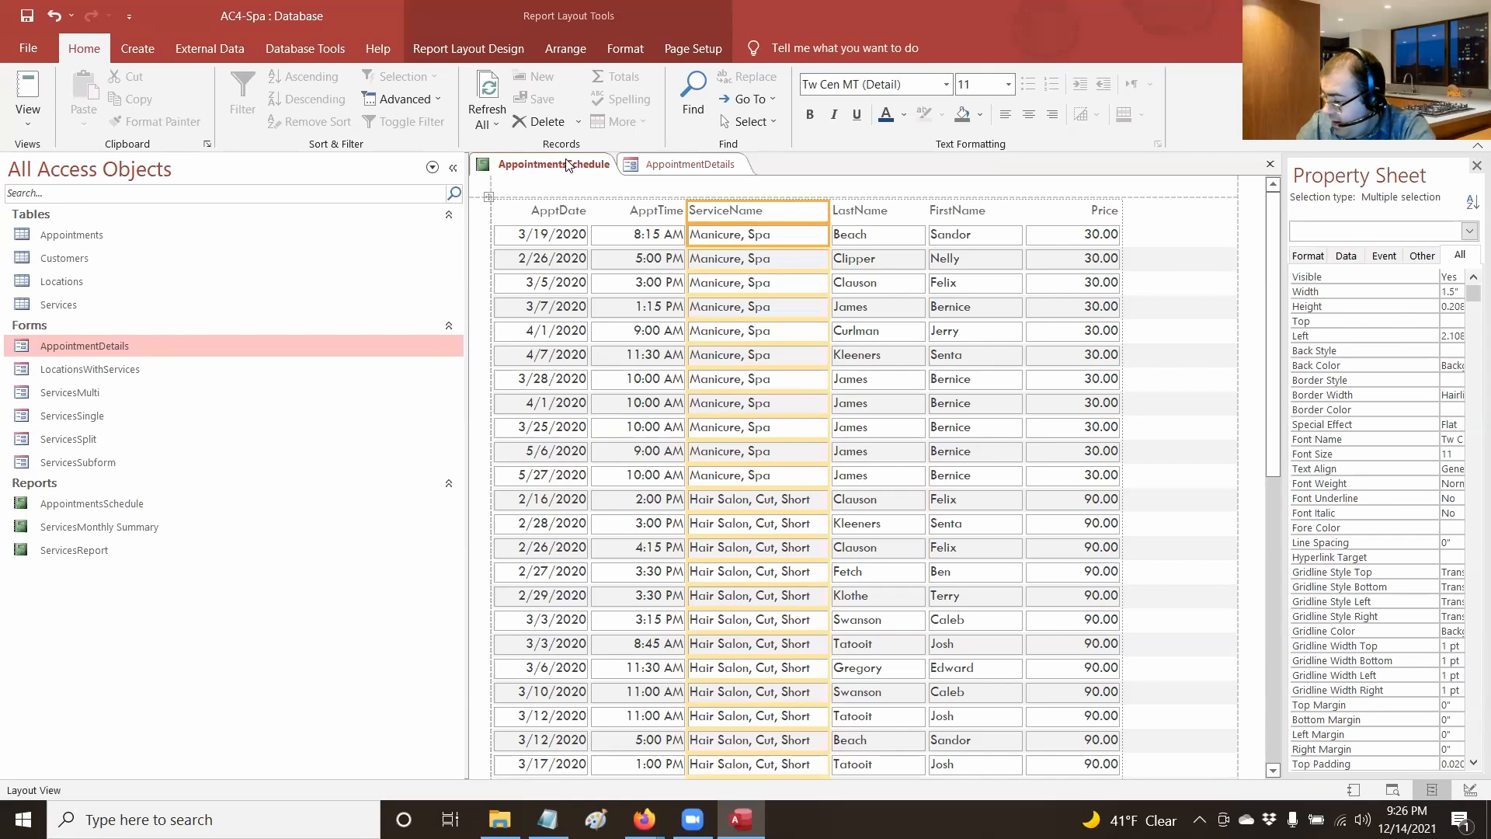
left_click(690, 49)
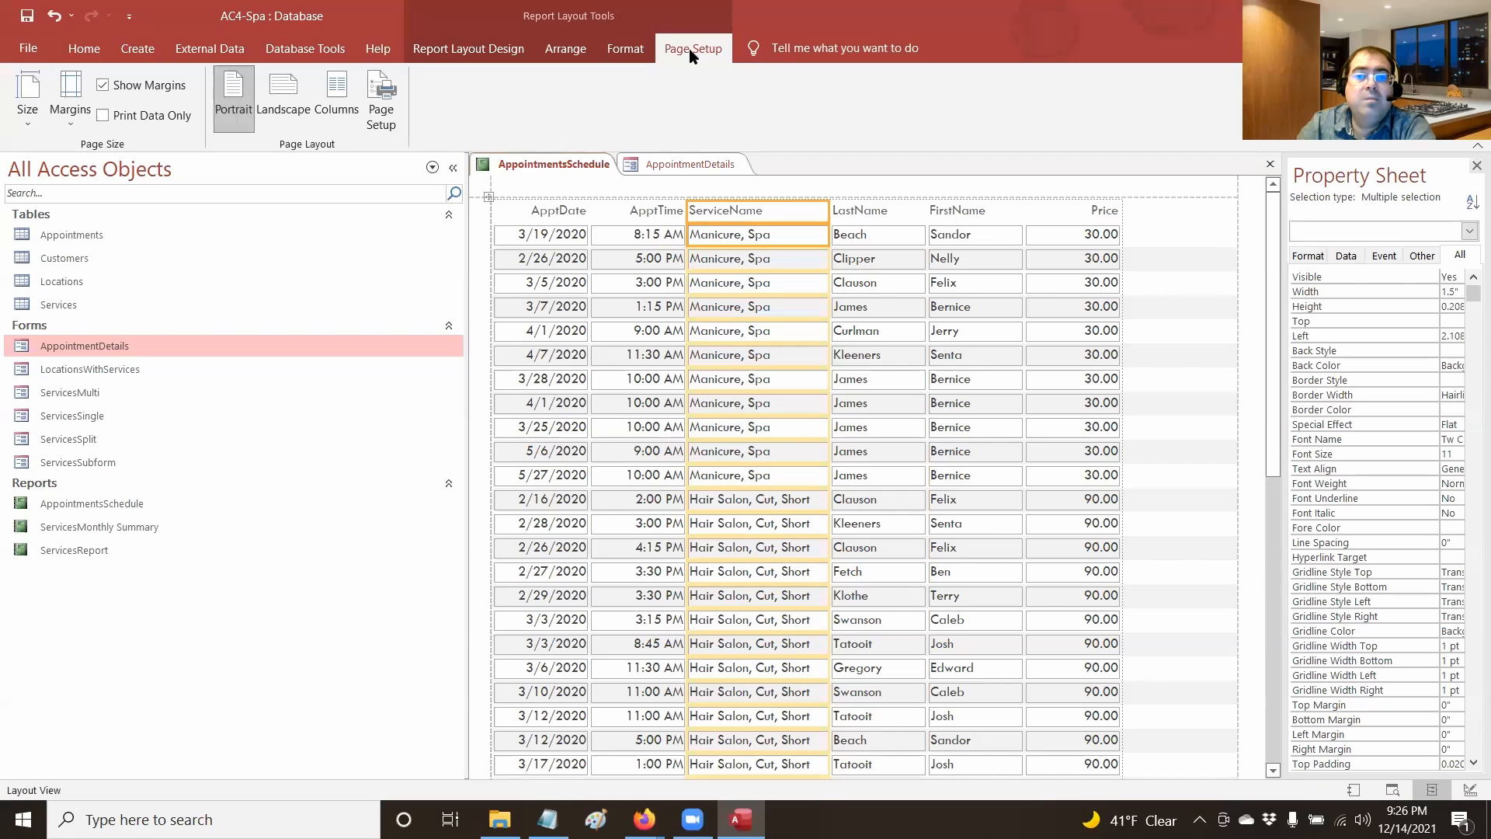
left_click(622, 48)
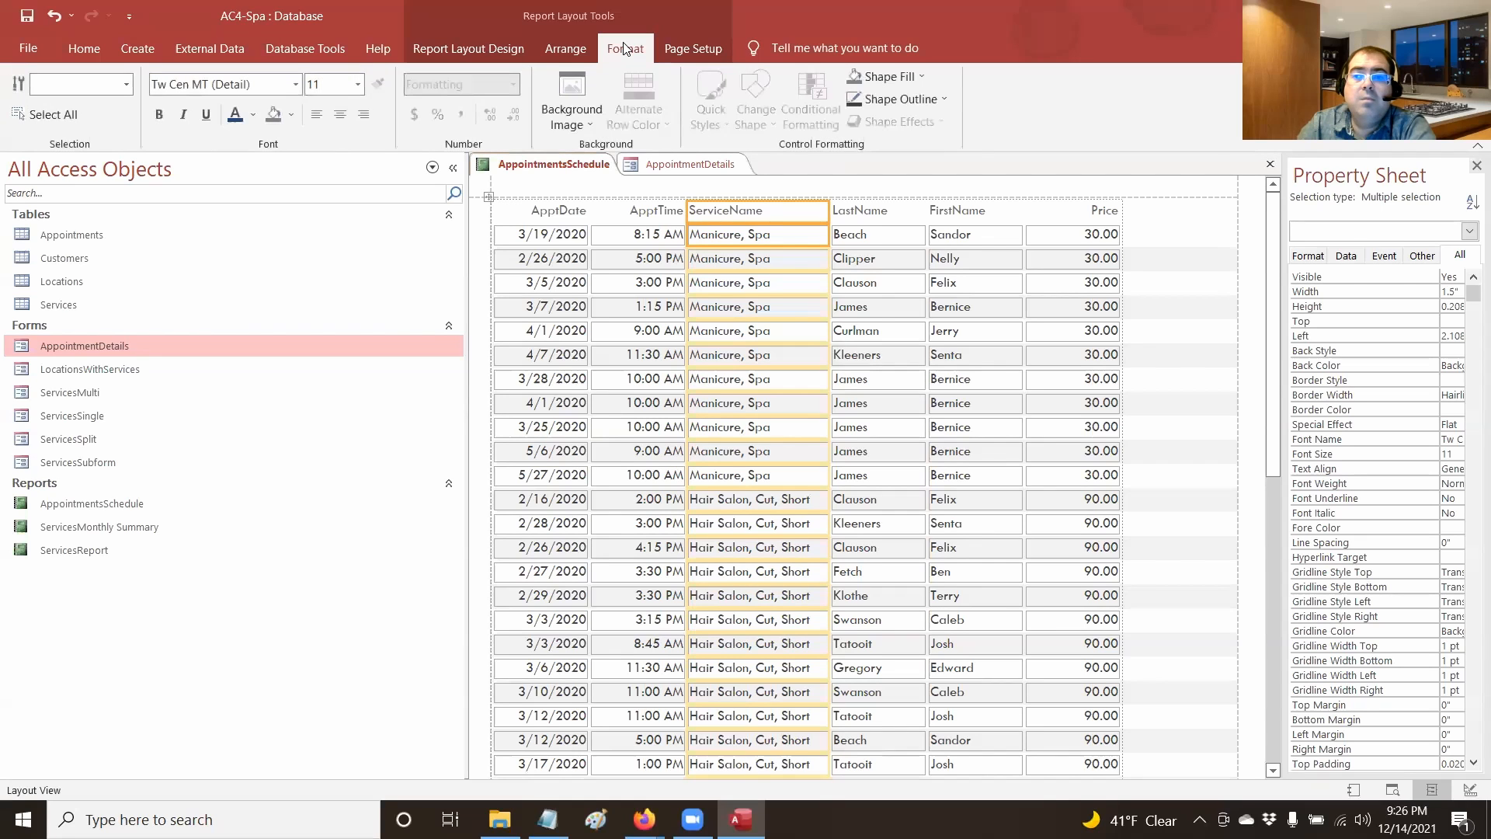
left_click(575, 39)
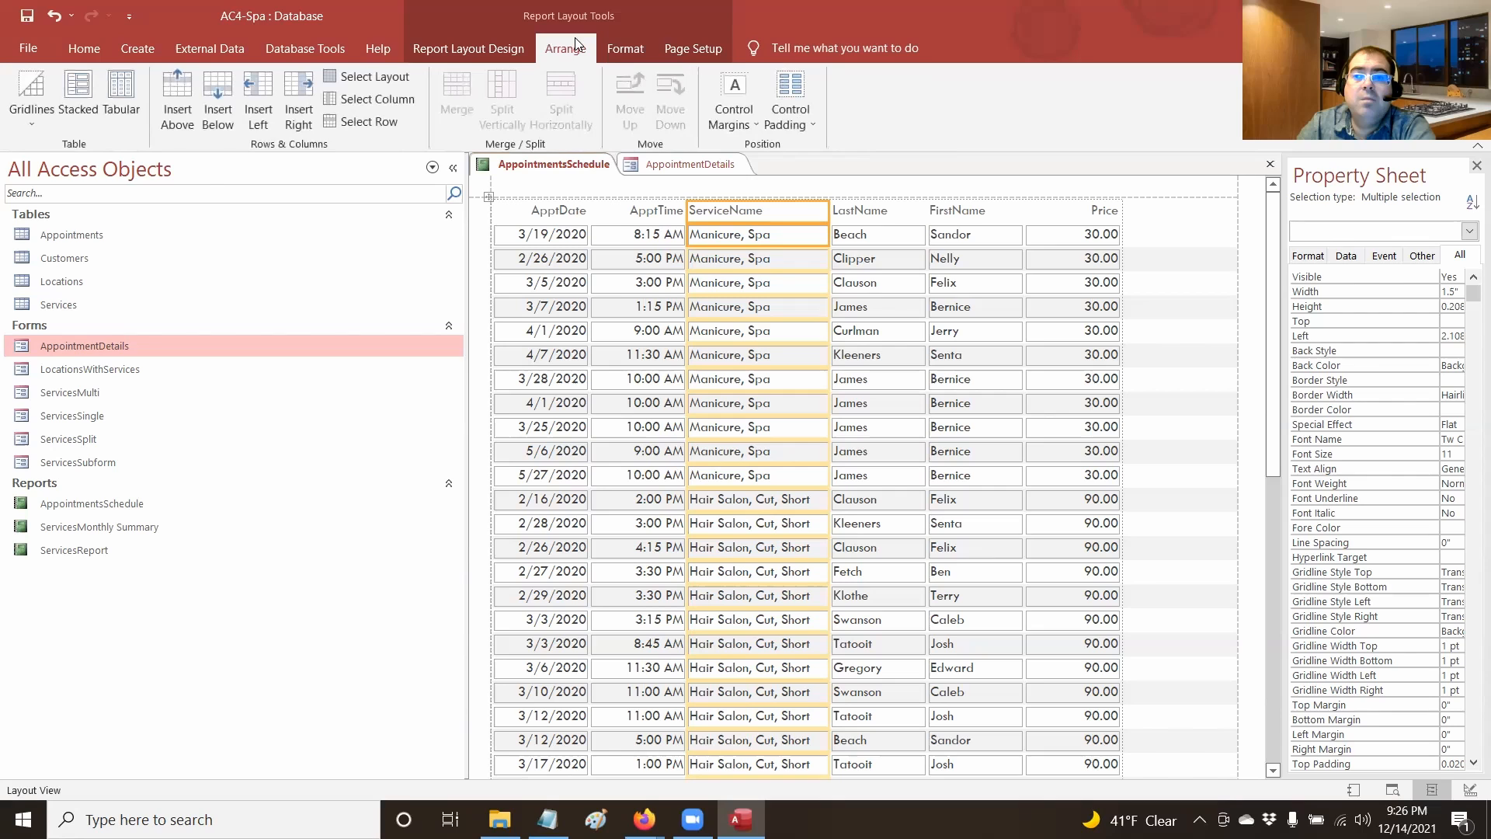
left_click(773, 129)
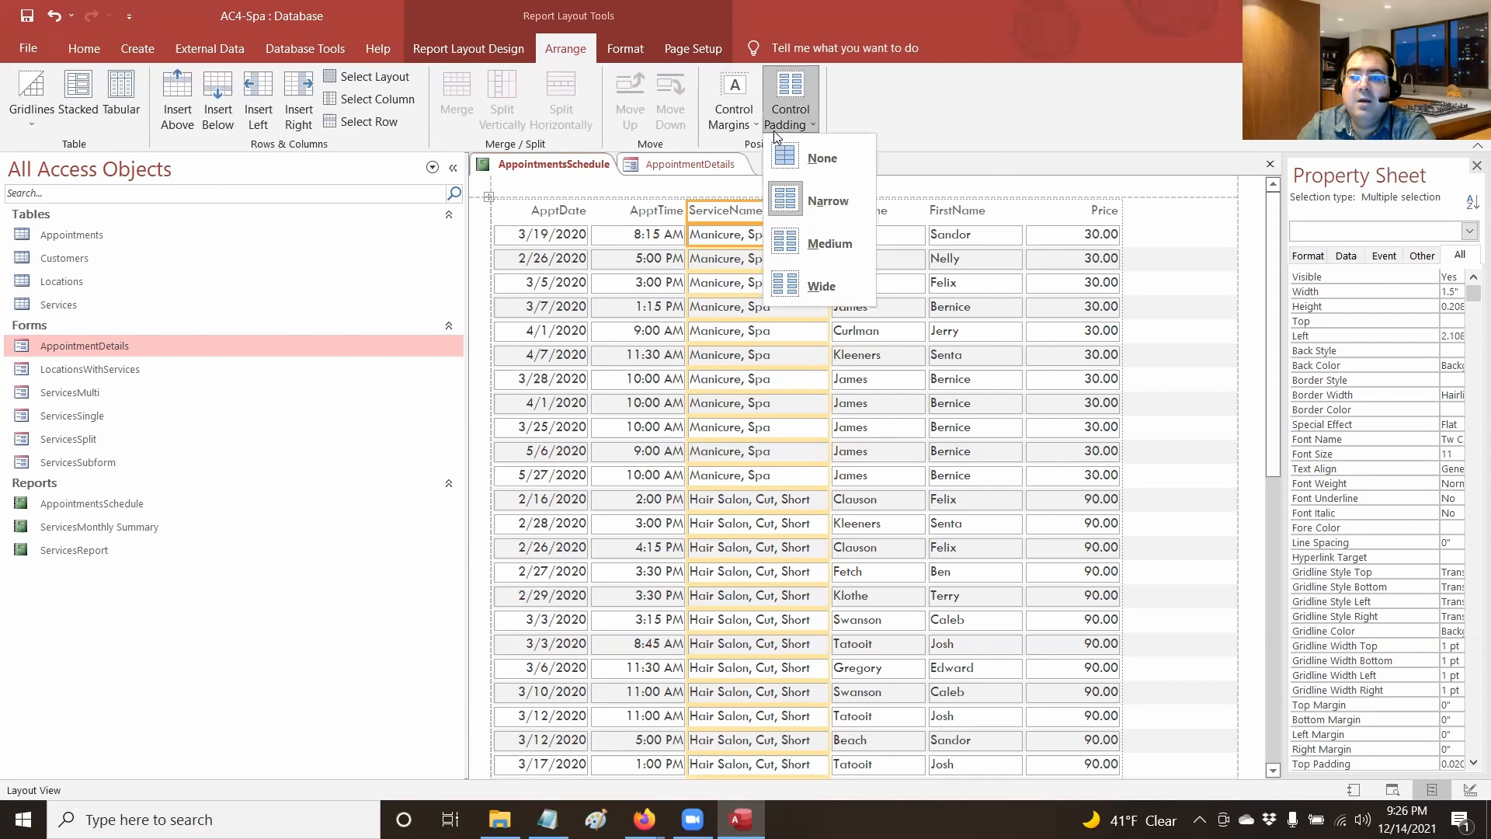
left_click(821, 247)
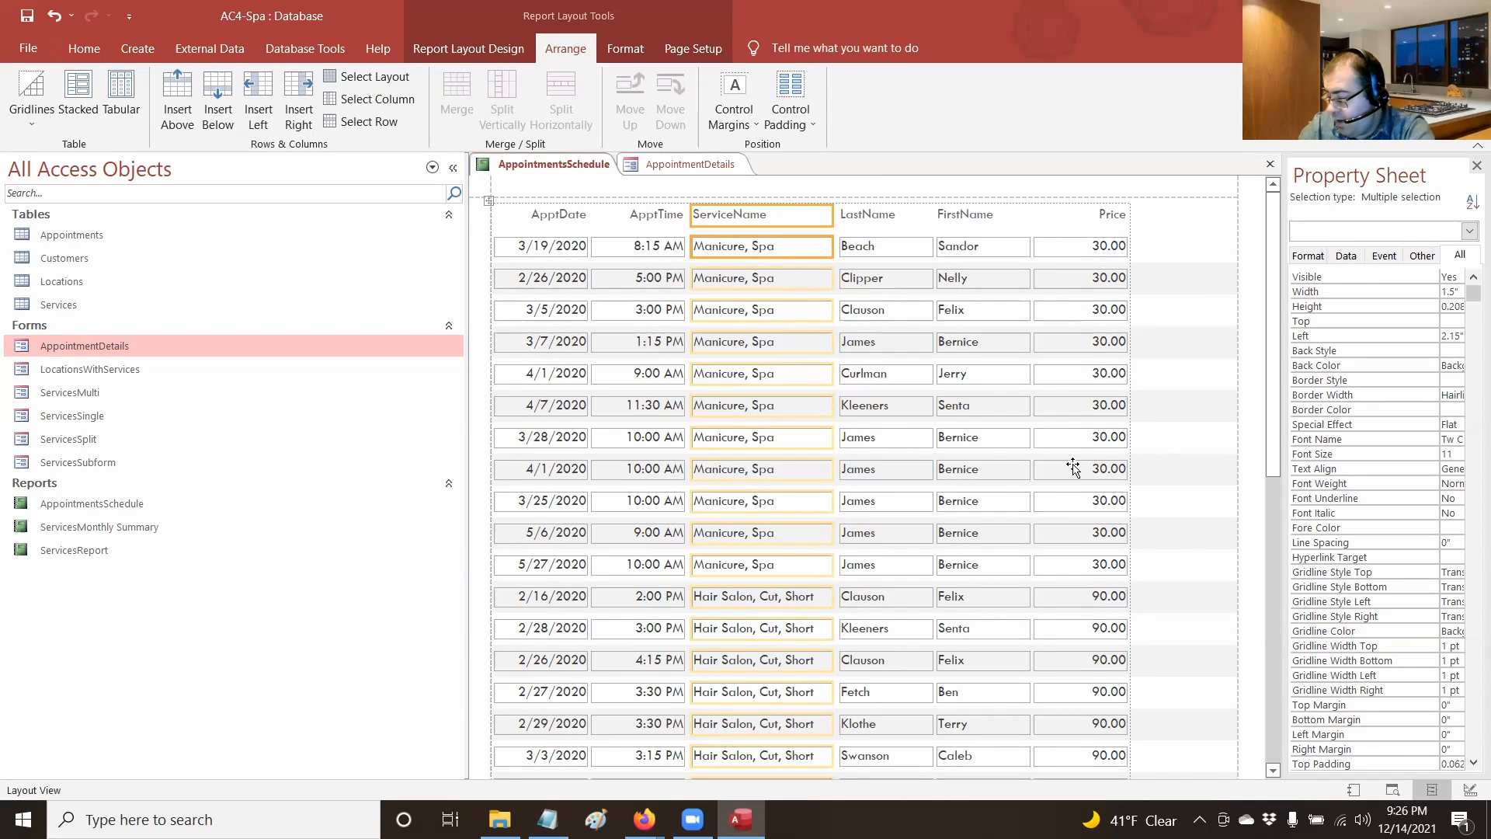
left_click(28, 15)
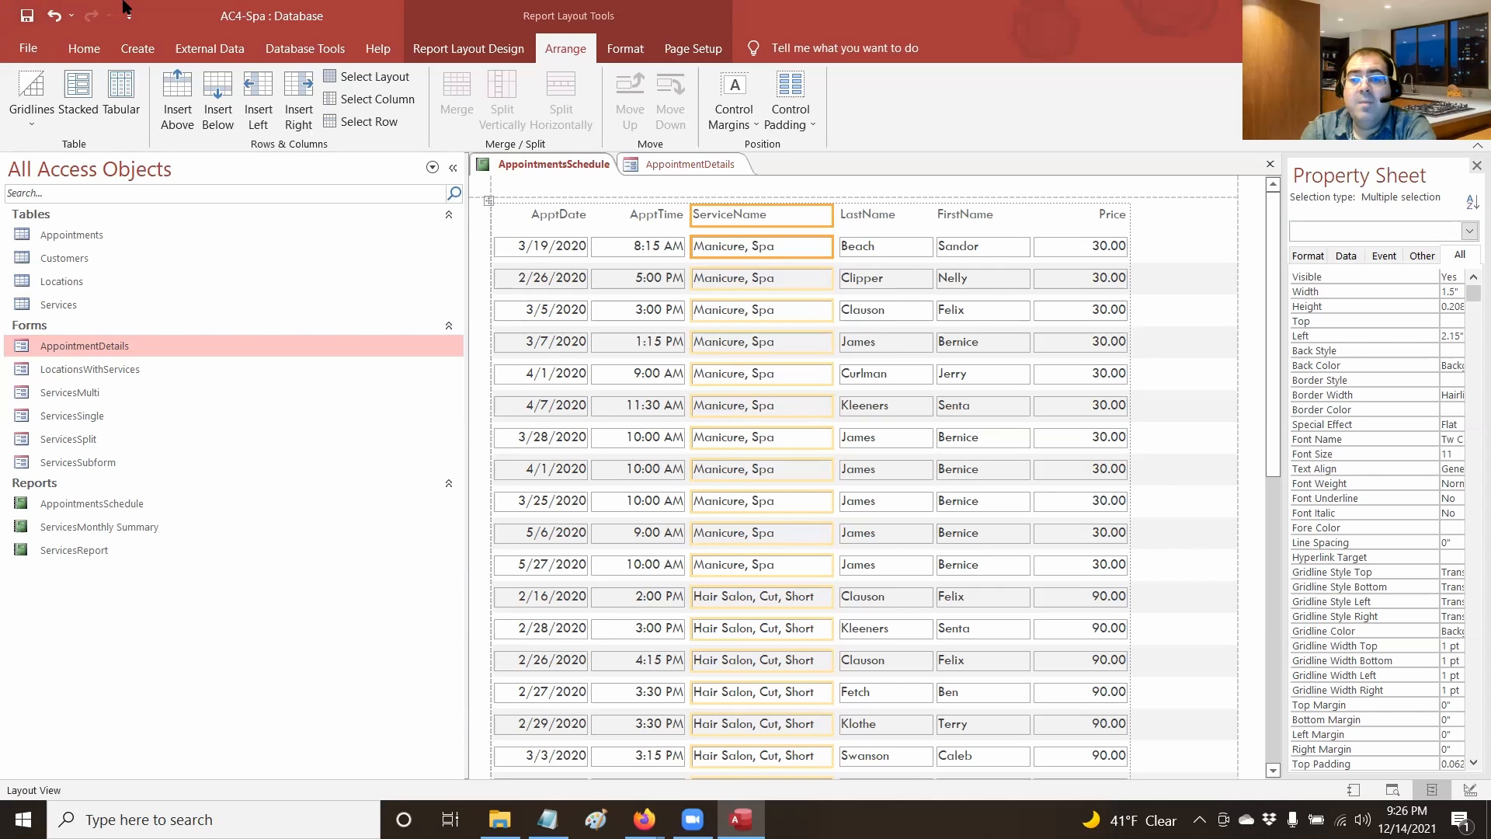
Insert the SpaLogo25 picture from the Access Chapter 4 Assignments folder above the Date label in the AppointmentDetails form
left_click(664, 163)
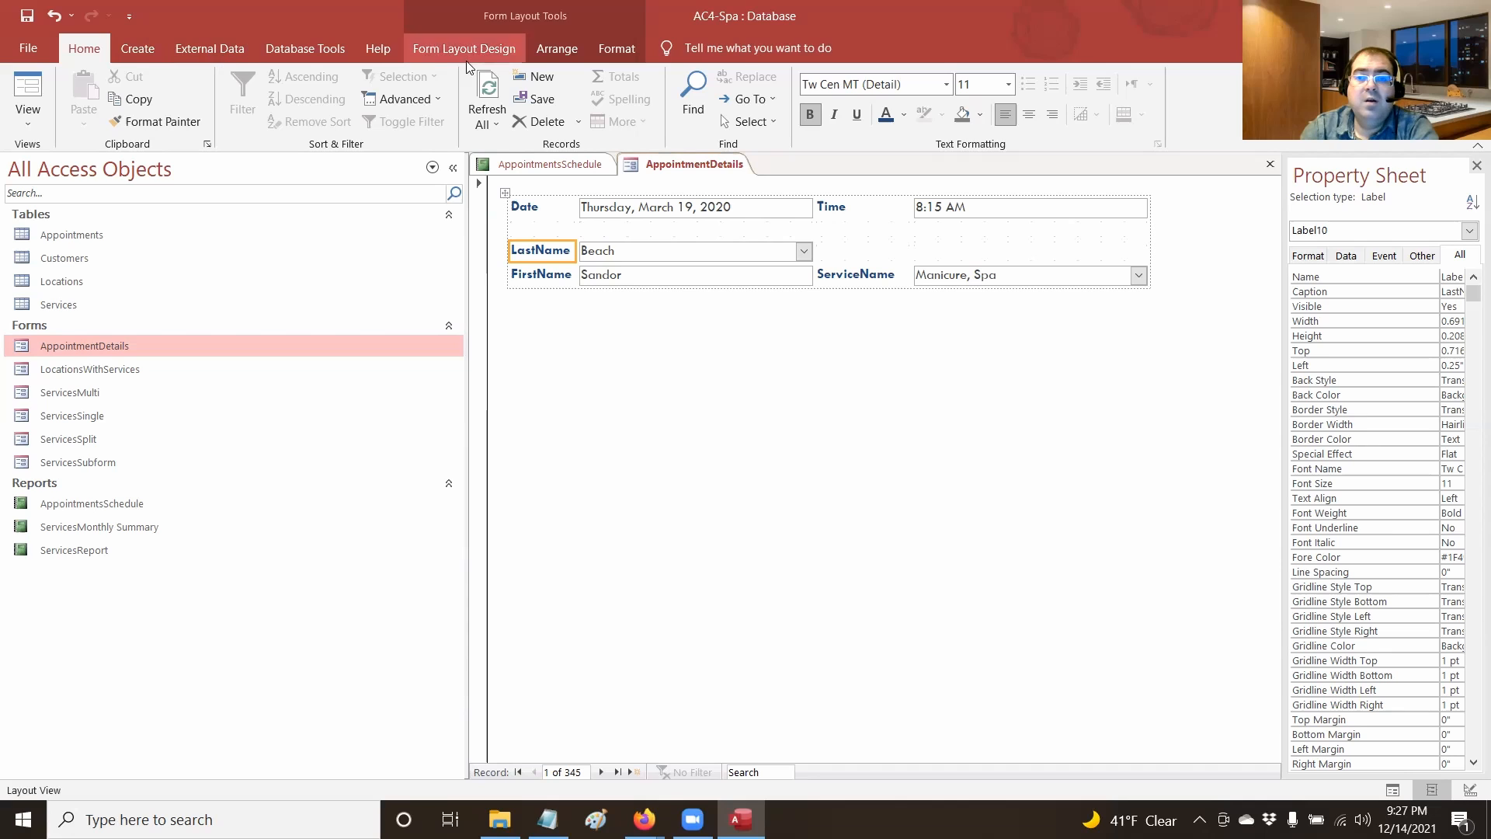
left_click(502, 46)
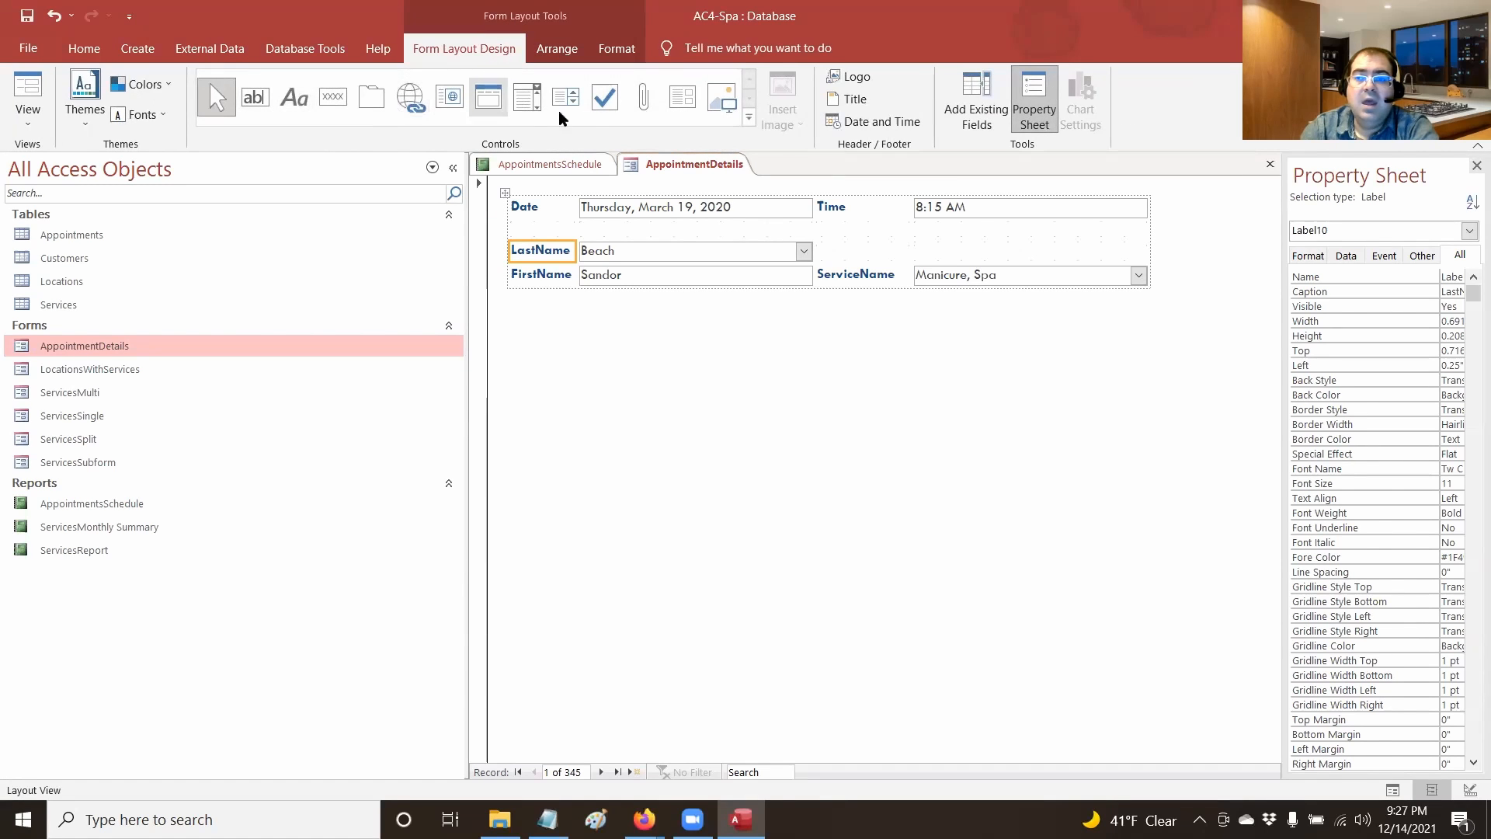
left_click(724, 106)
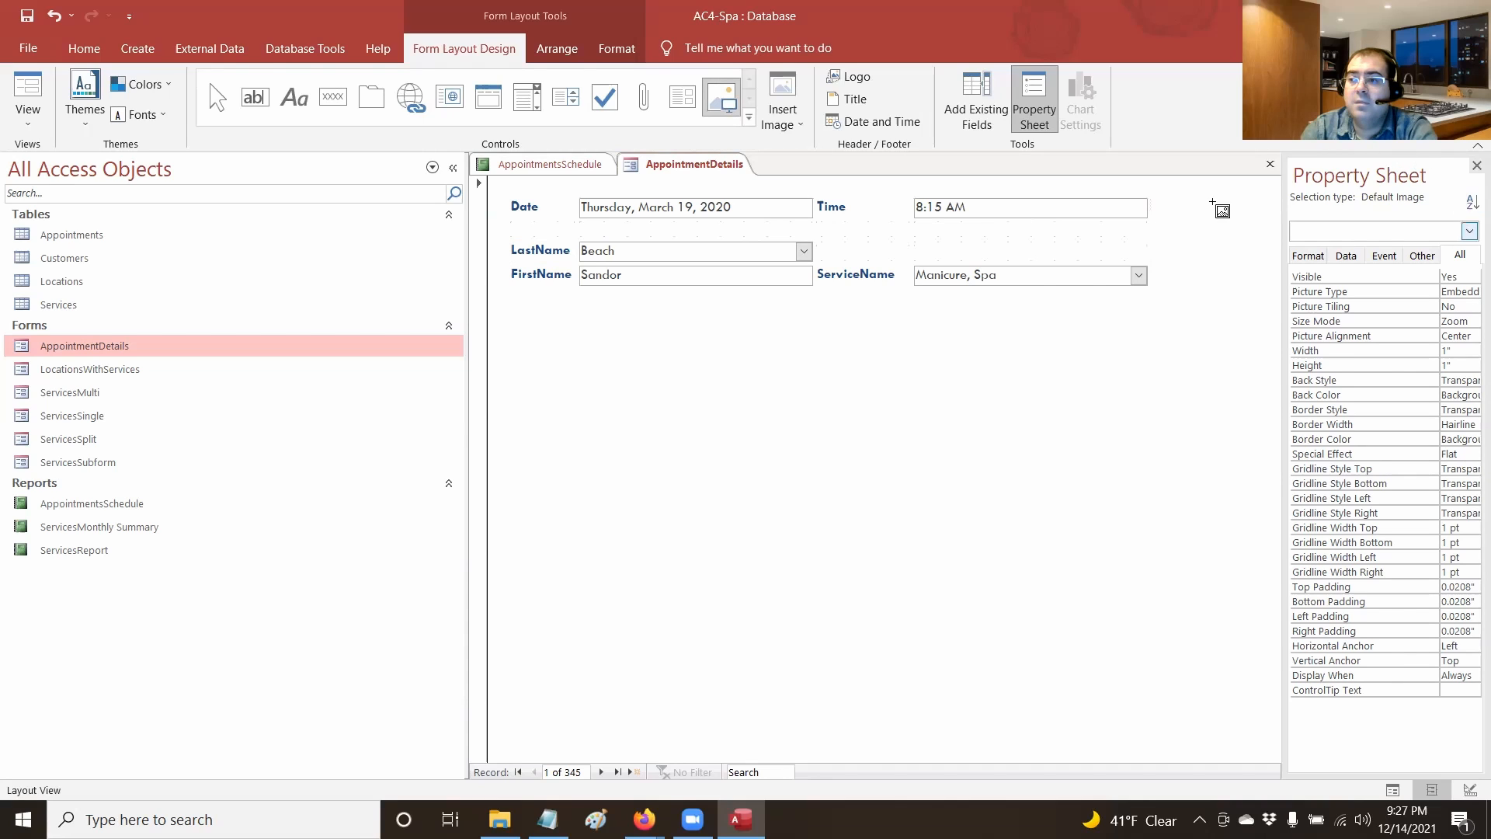
left_click(792, 128)
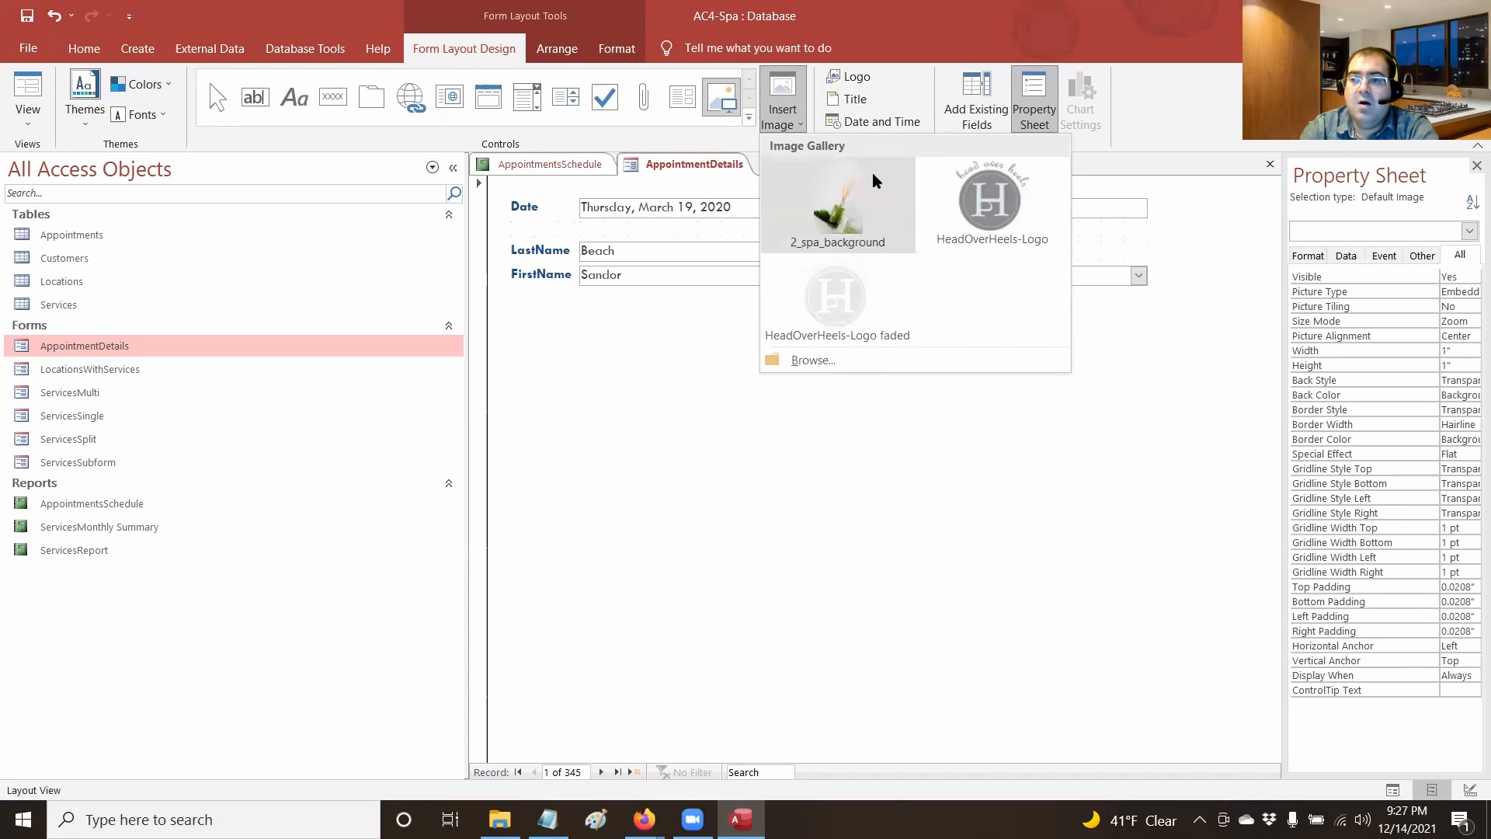
left_click(811, 370)
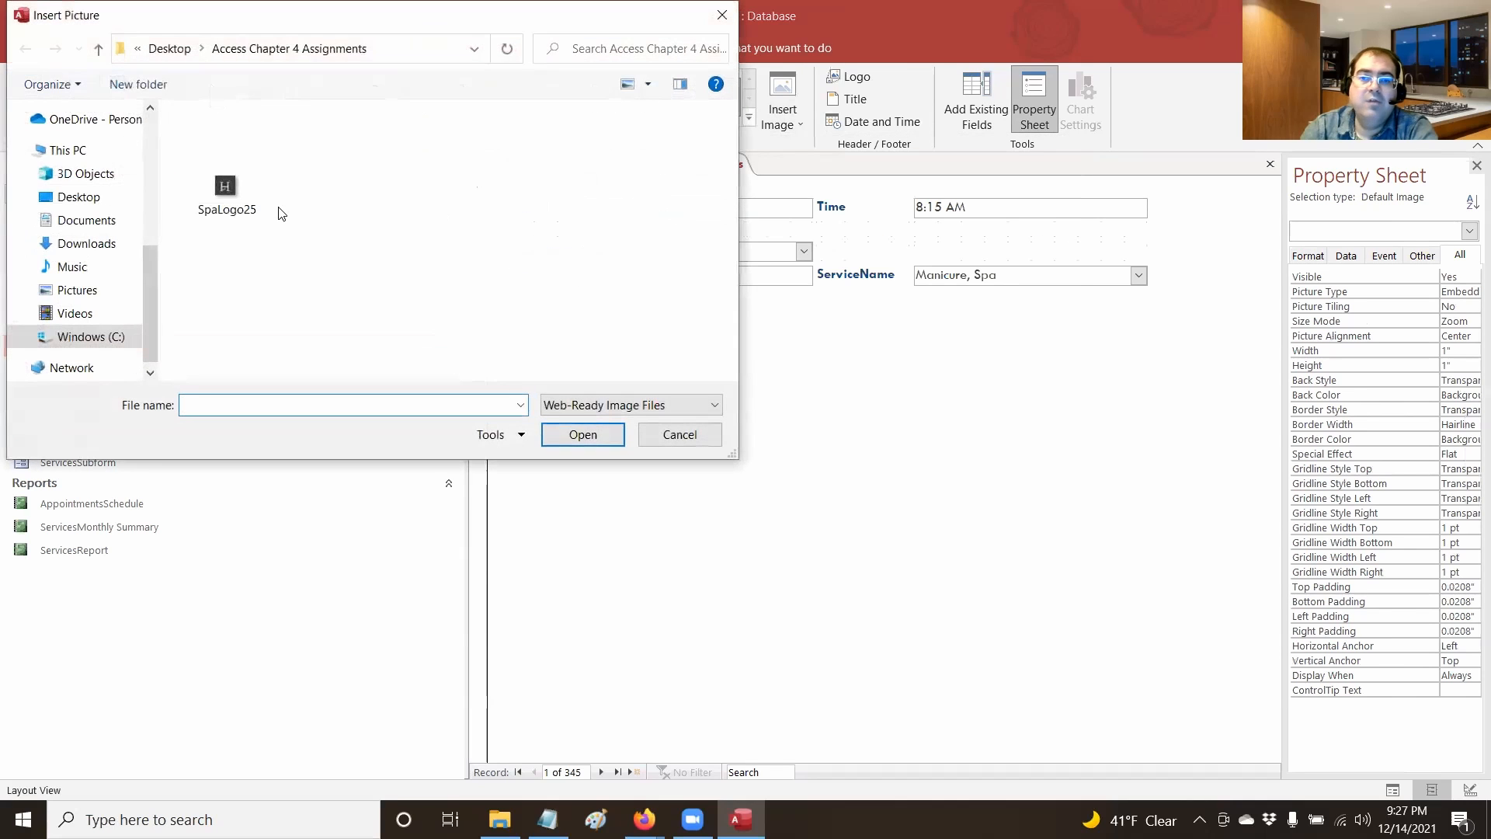
left_click(227, 192)
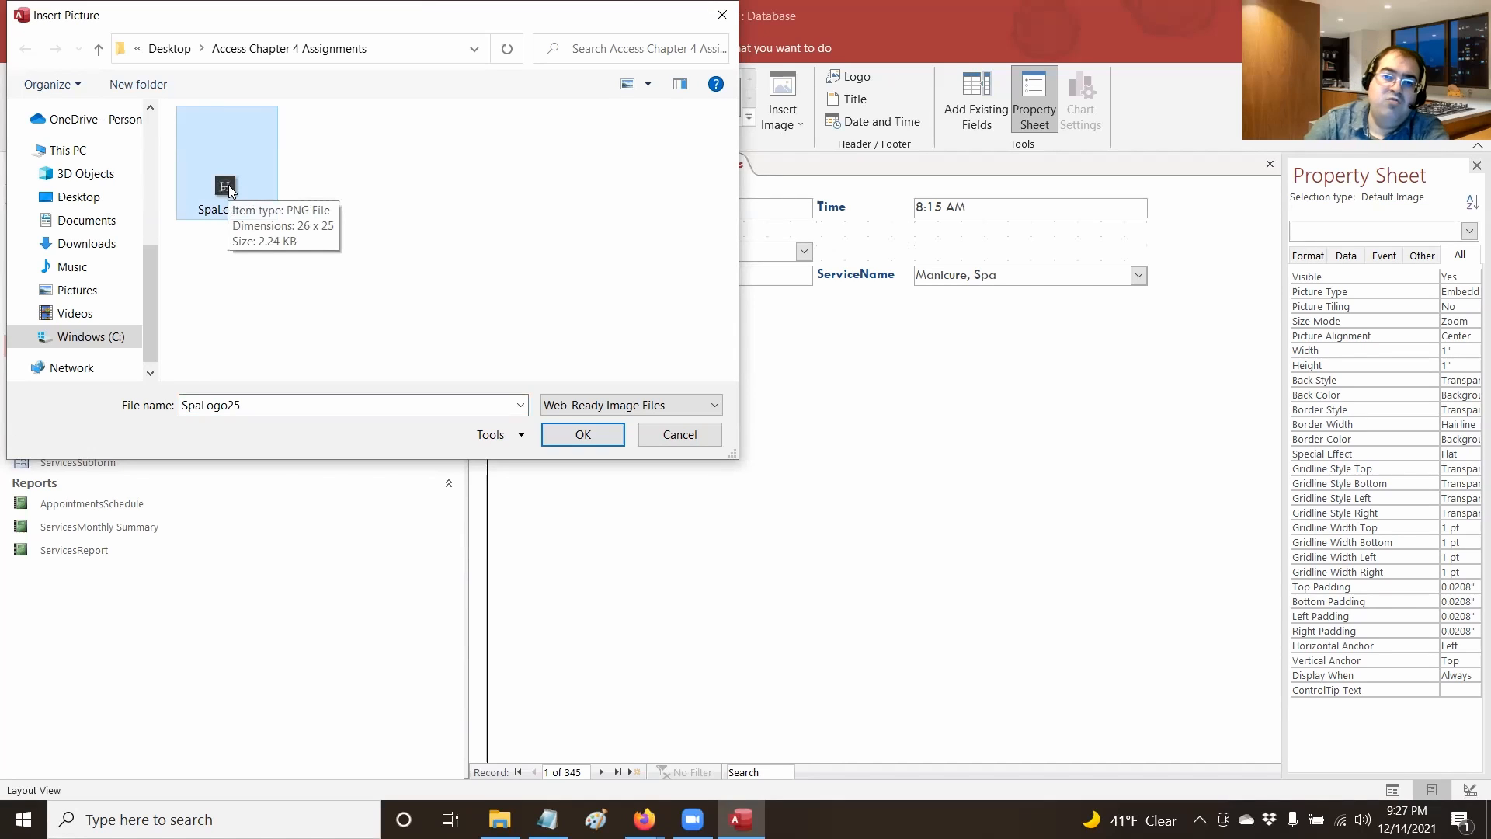
left_click(97, 206)
double_click(324, 210)
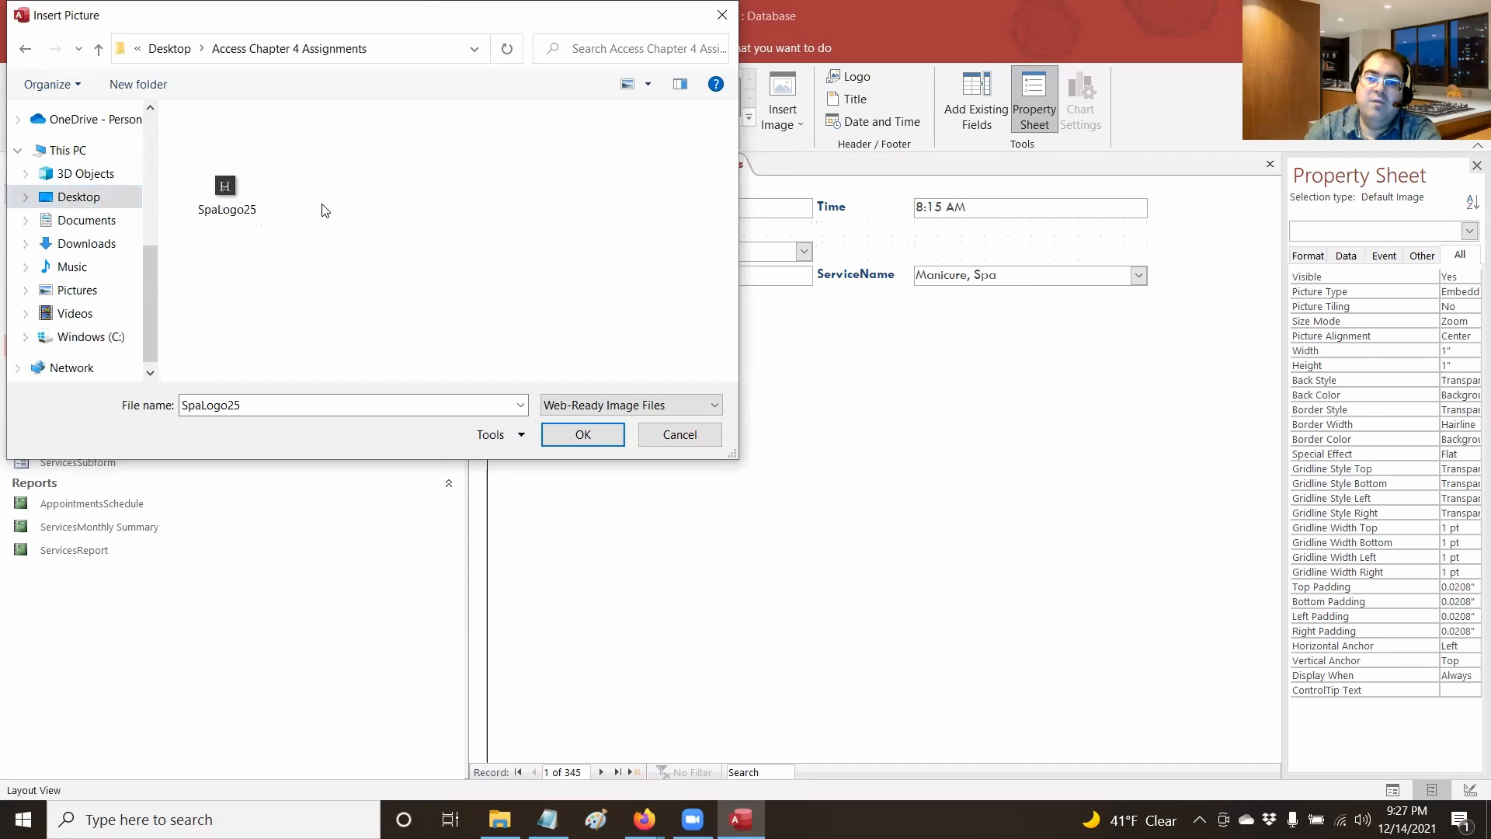
double_click(229, 195)
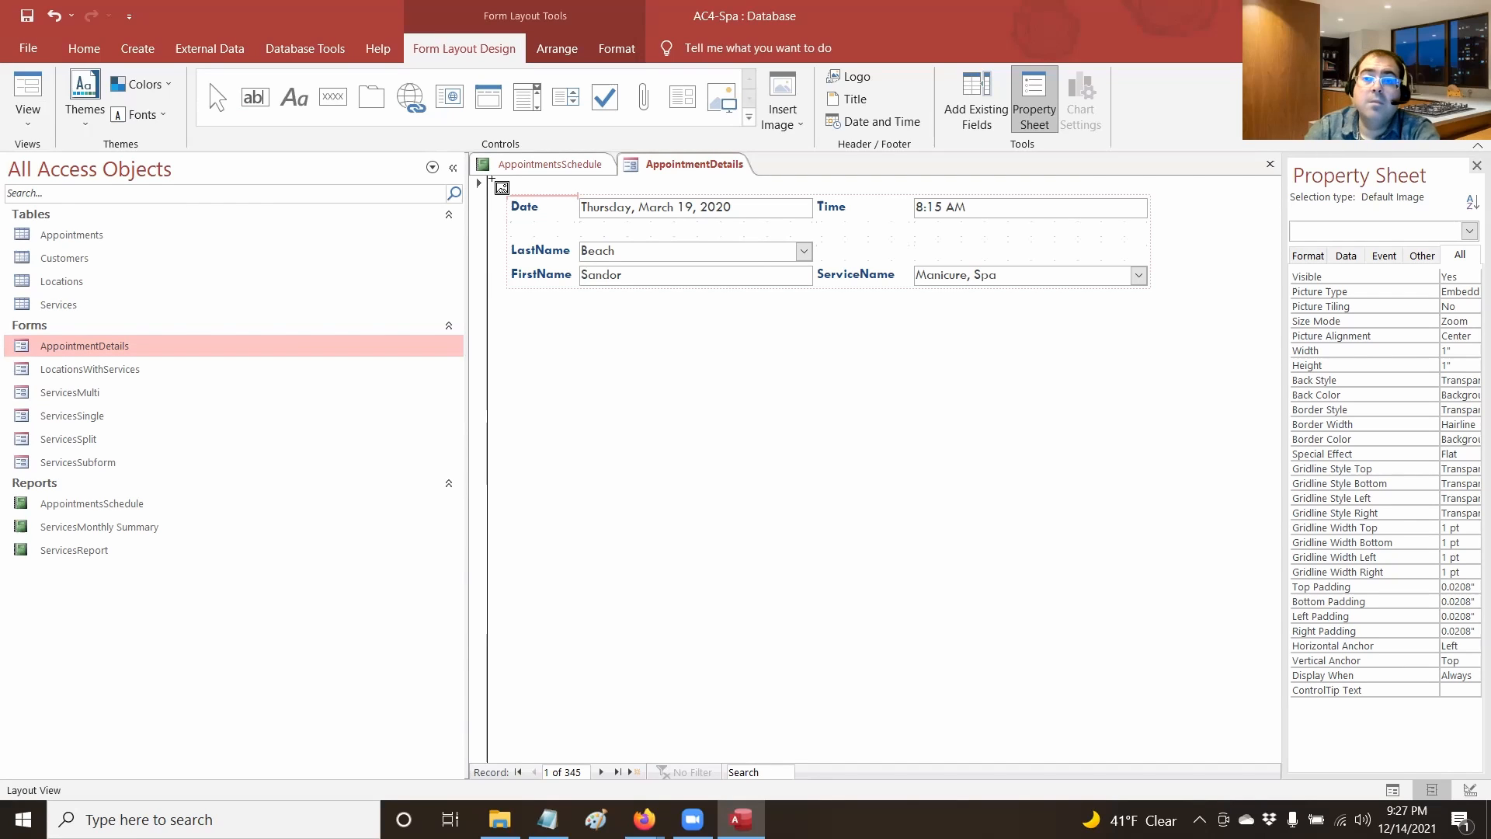
left_click(495, 182)
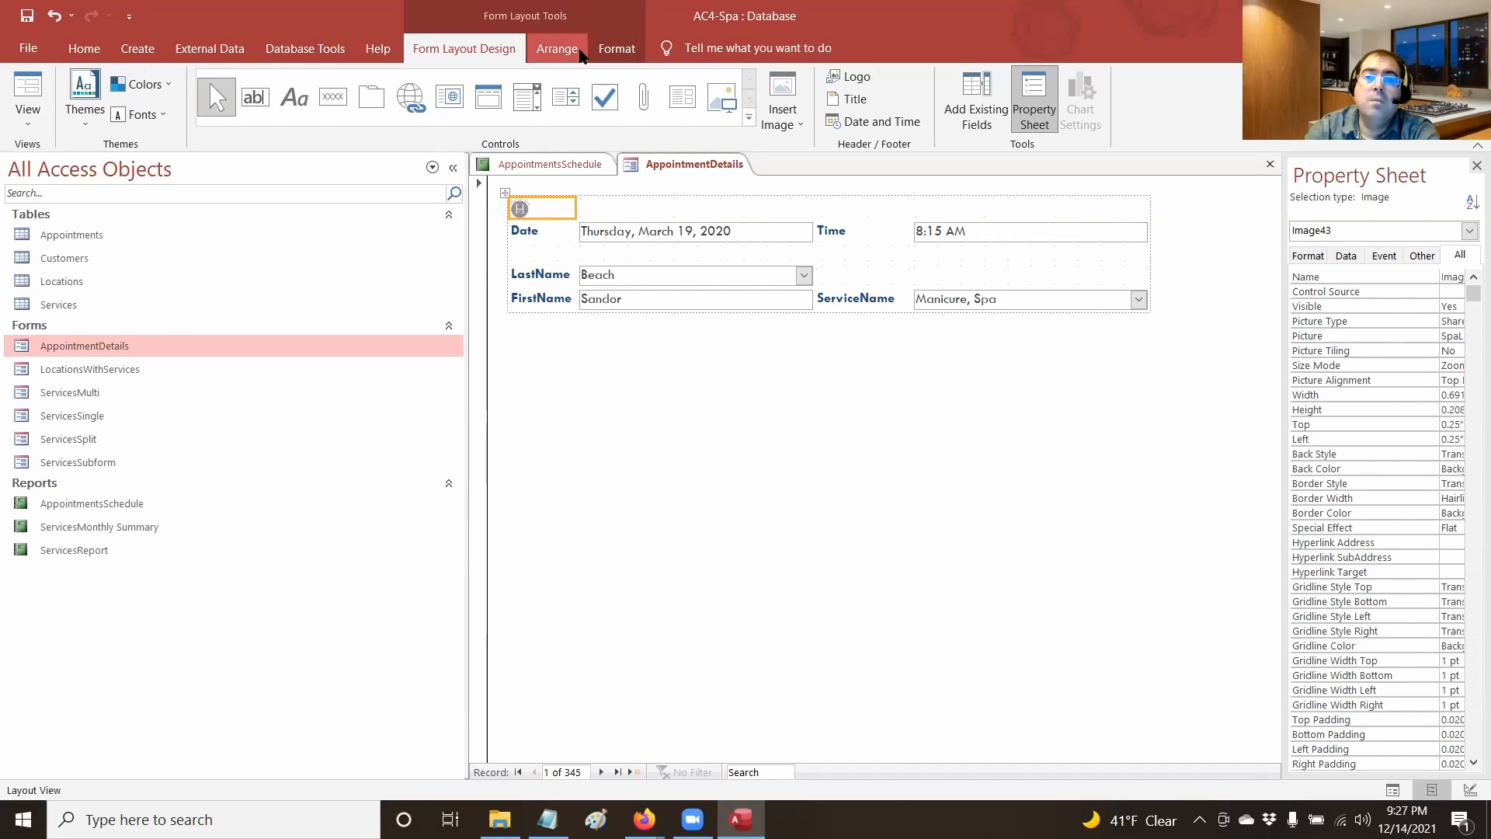
Add the SpaLogo25 picture as the logo in the AppointmentDetails form header
left_click(578, 50)
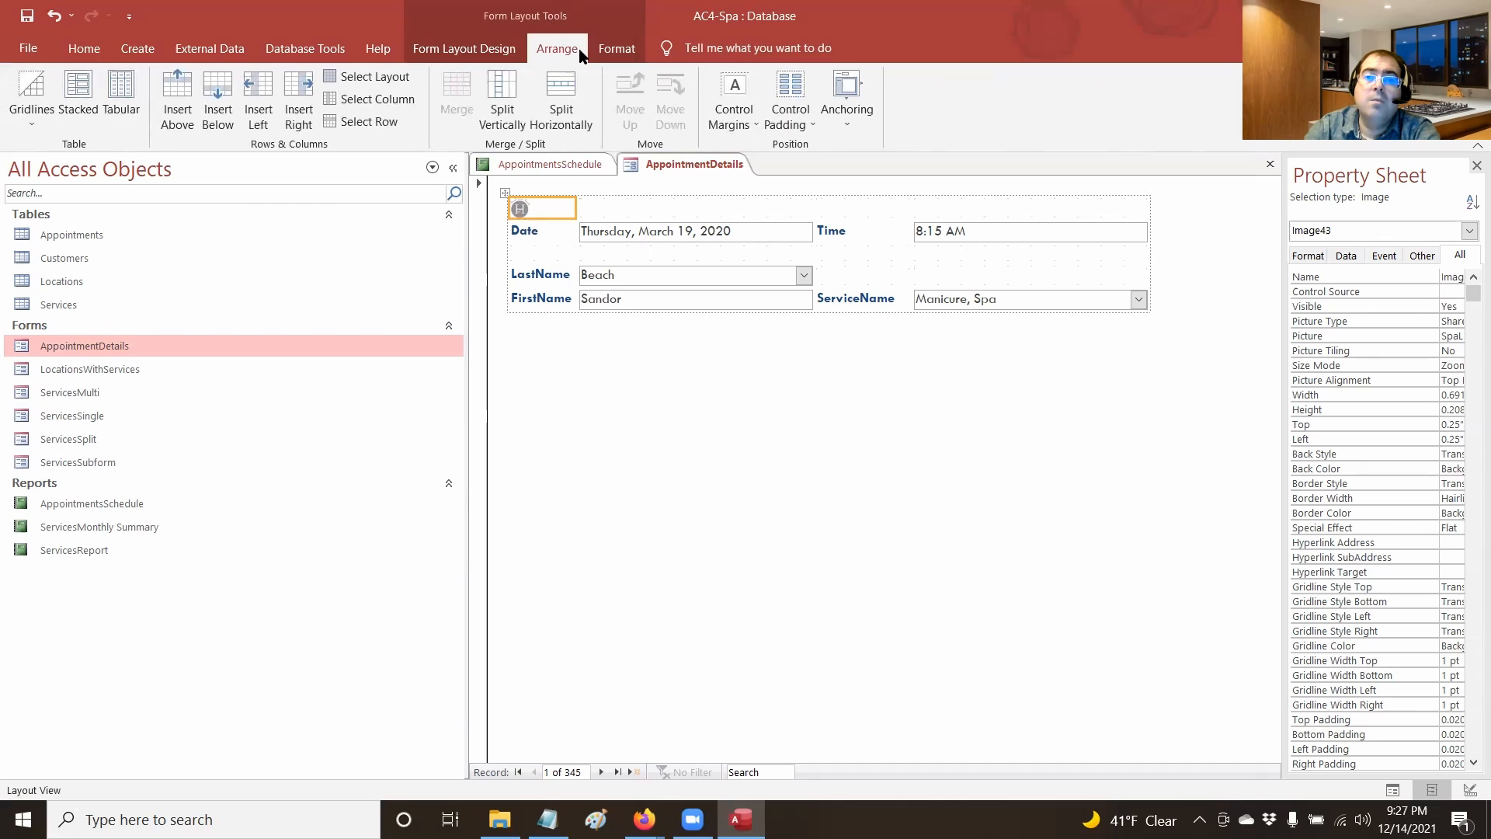
left_click(639, 52)
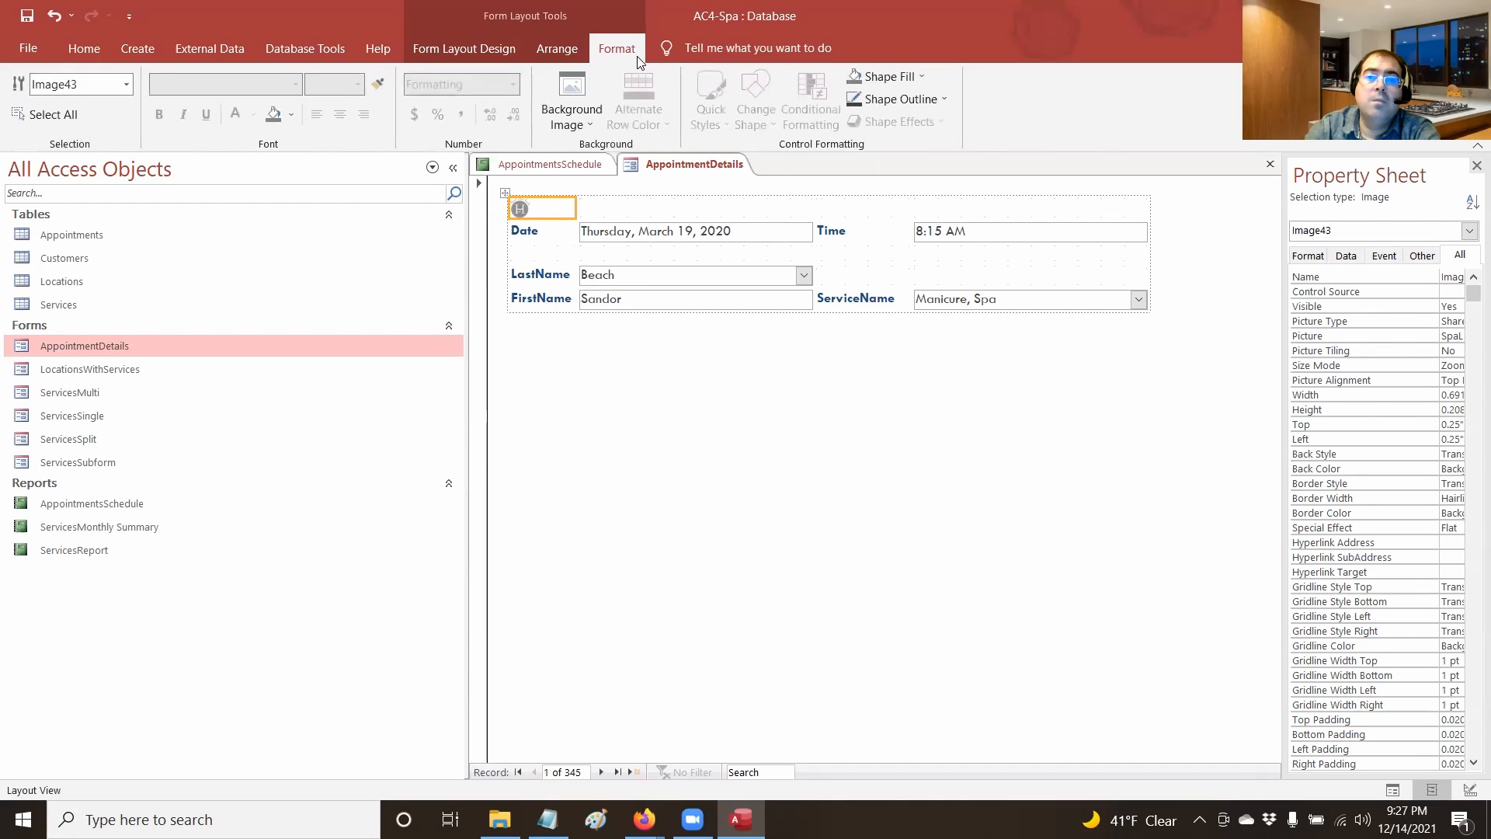
left_click(622, 382)
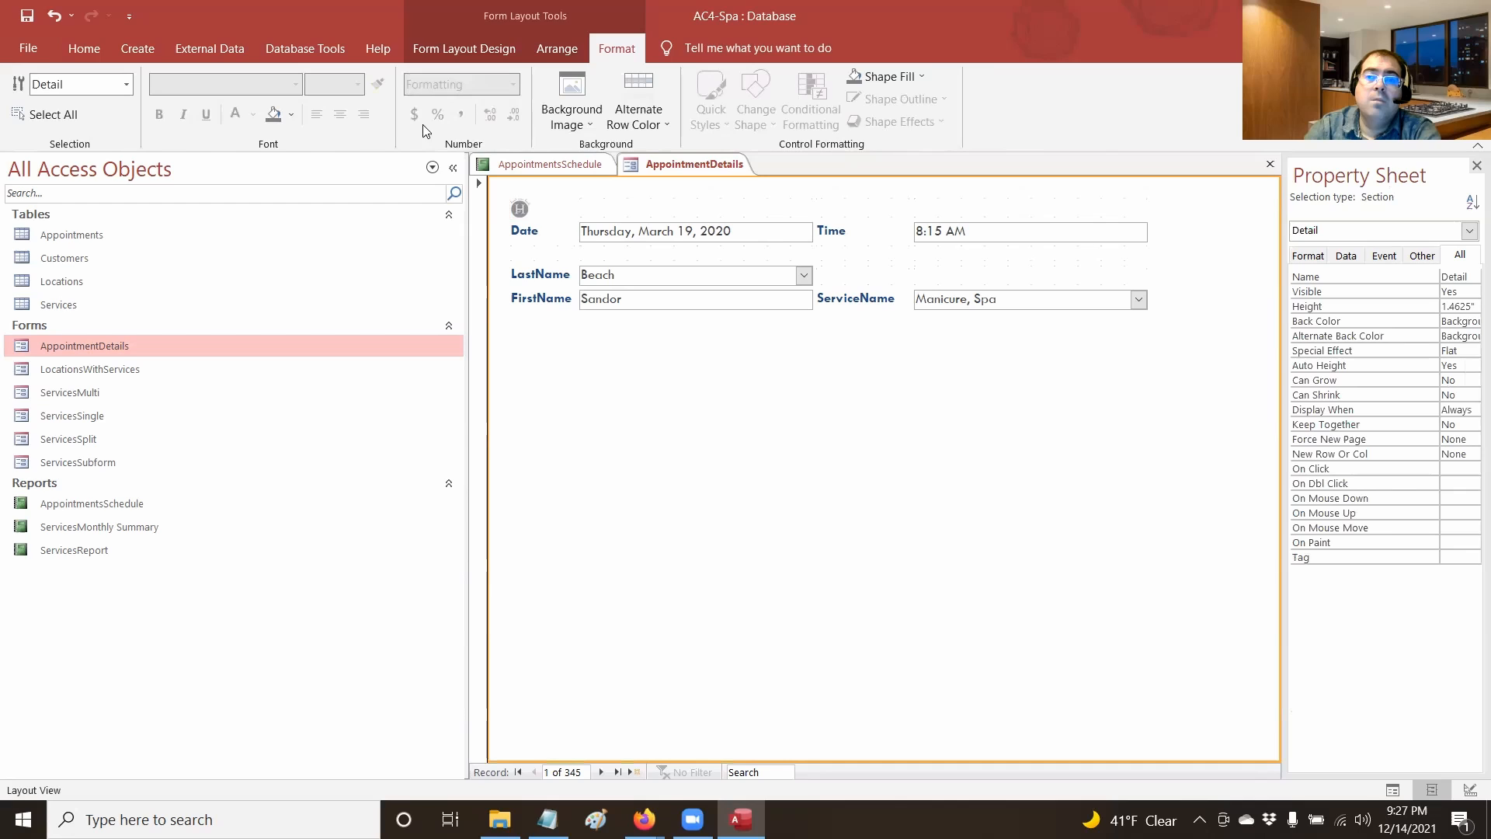
left_click(436, 63)
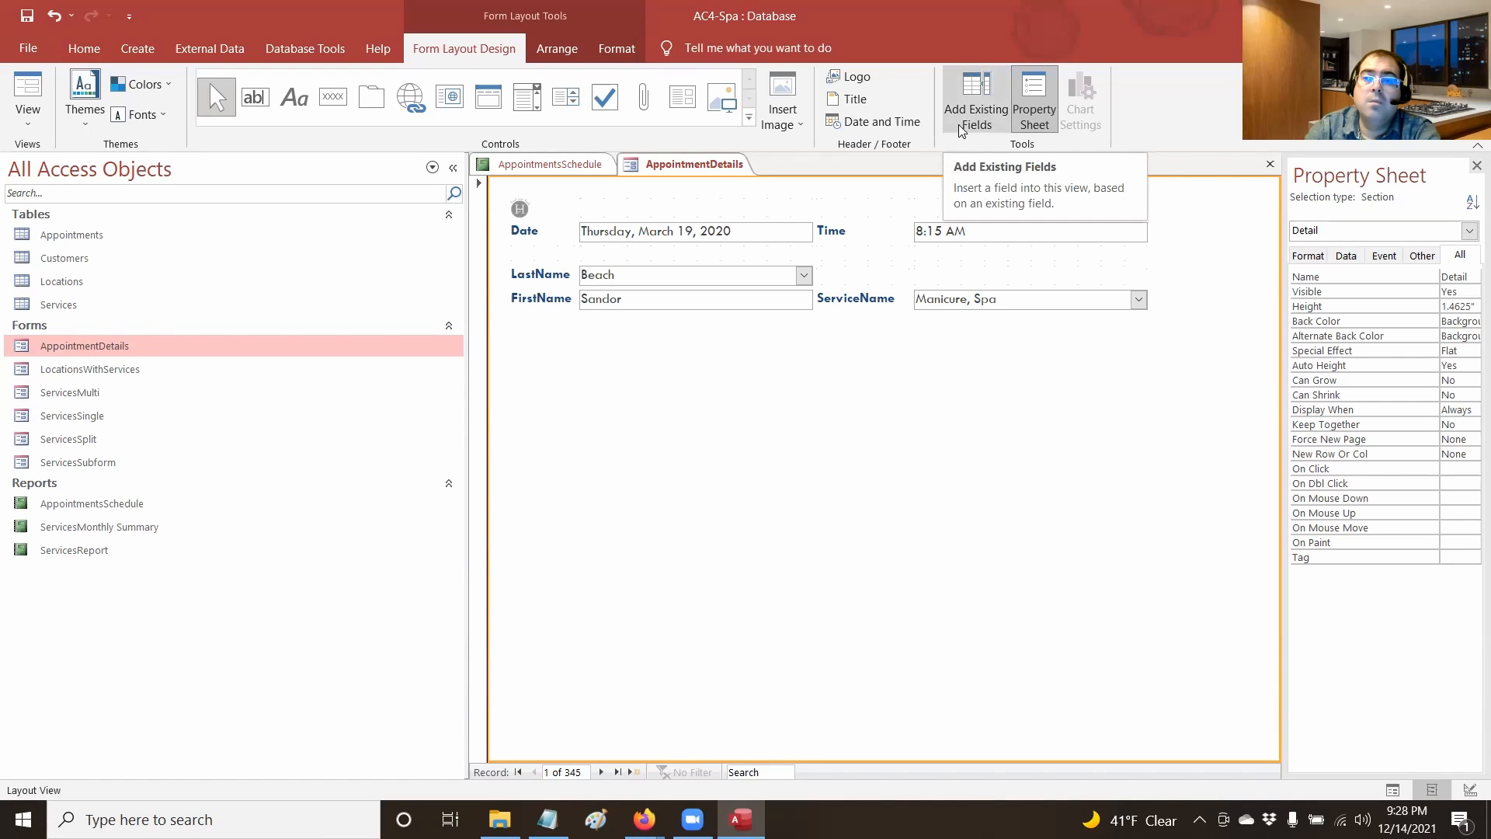
left_click(871, 79)
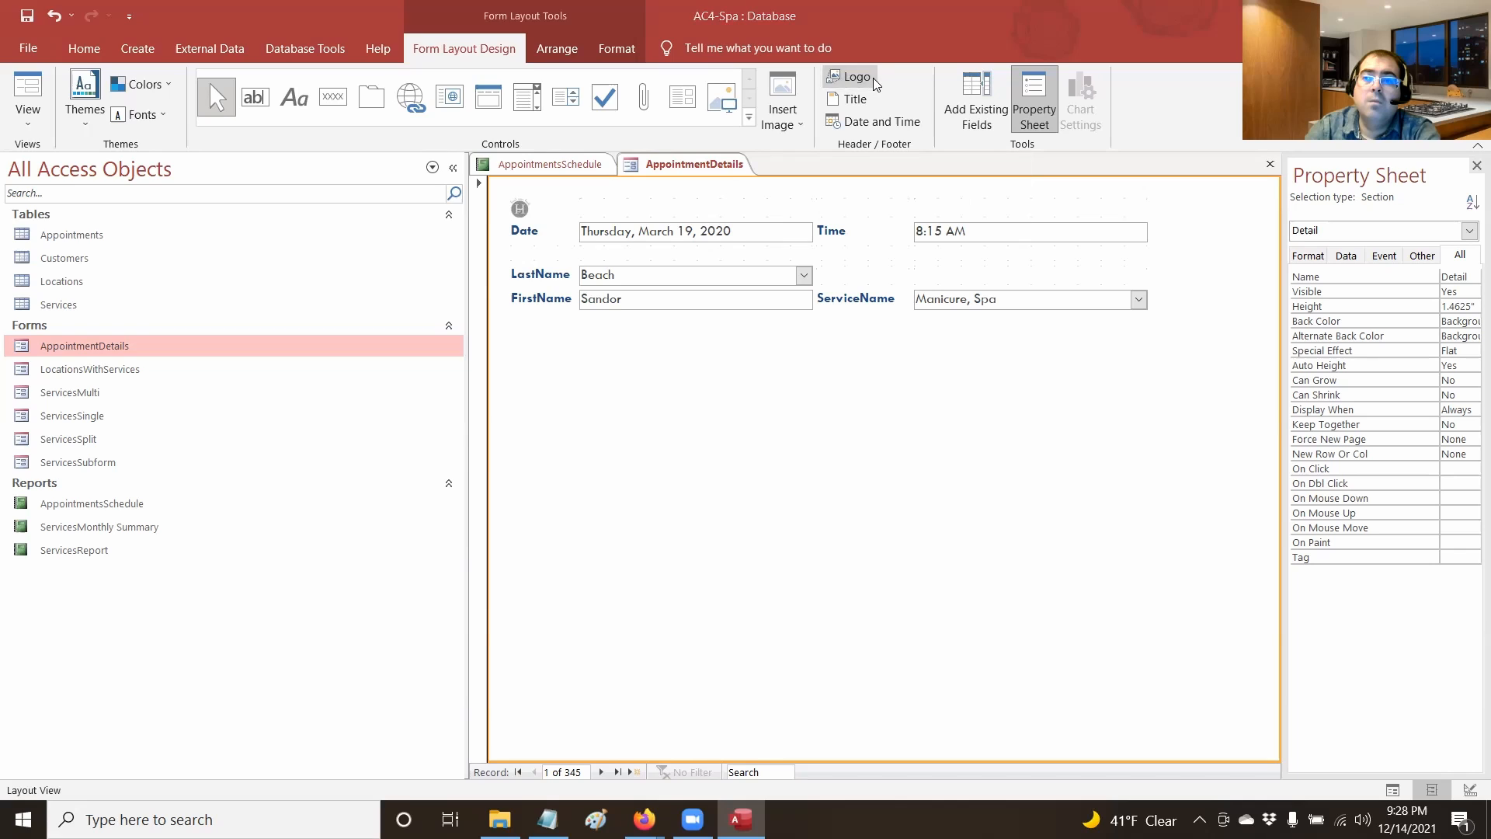
left_click(247, 197)
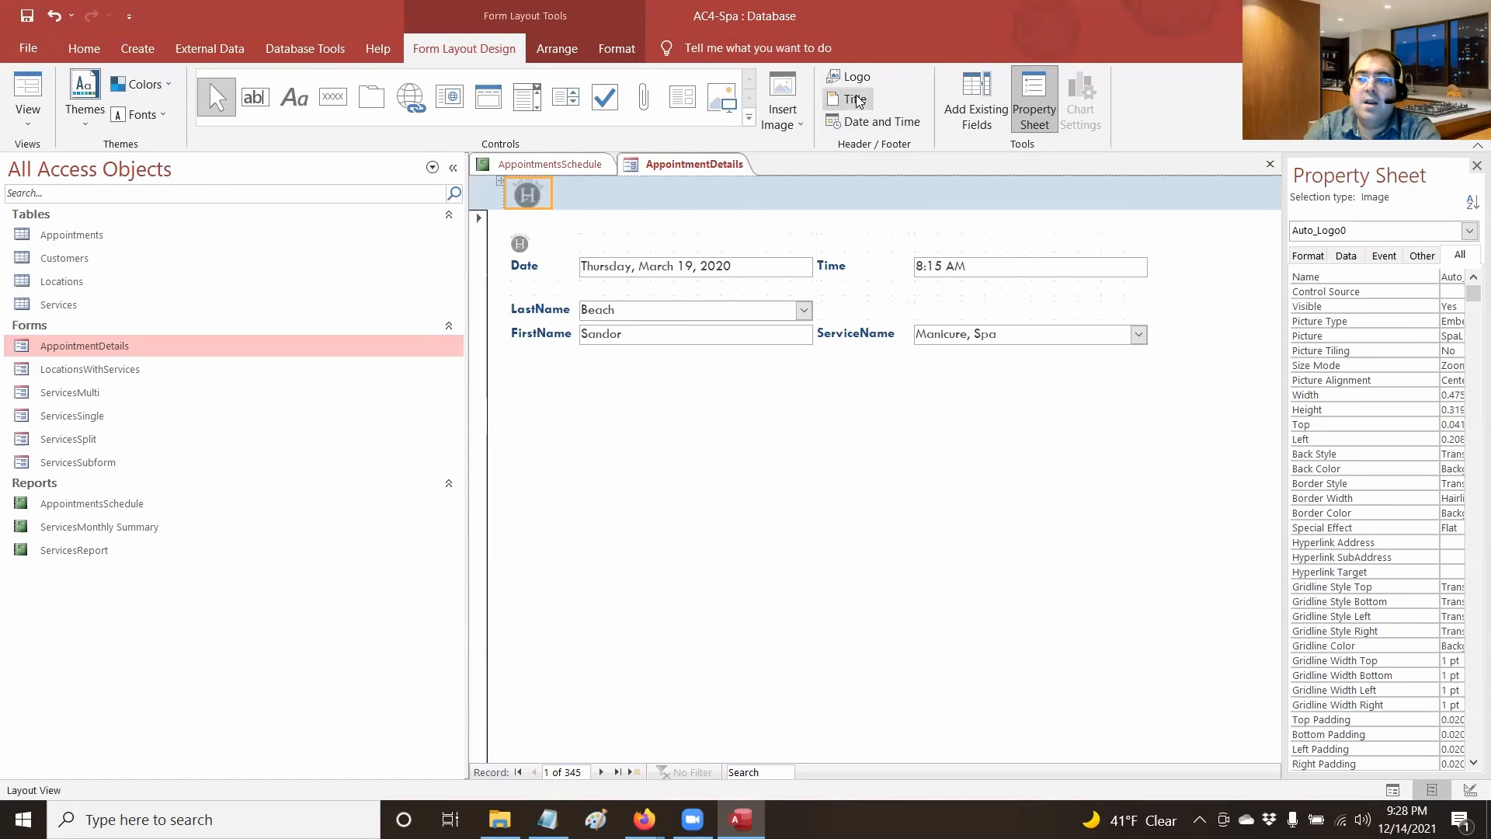
Delete the small logo image above the Date label in the form's Detail section
left_click(521, 243)
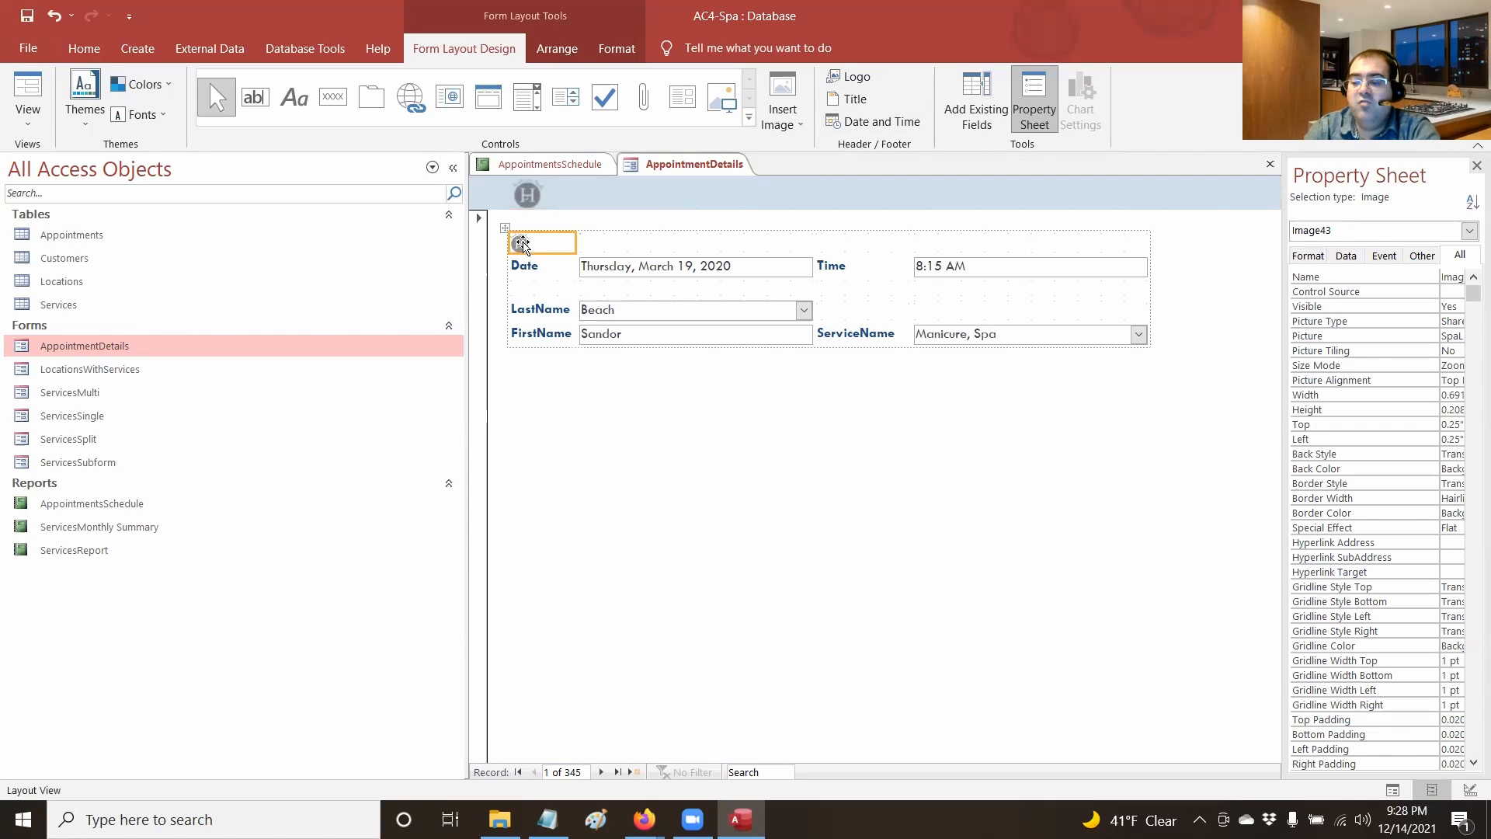
key("Delete")
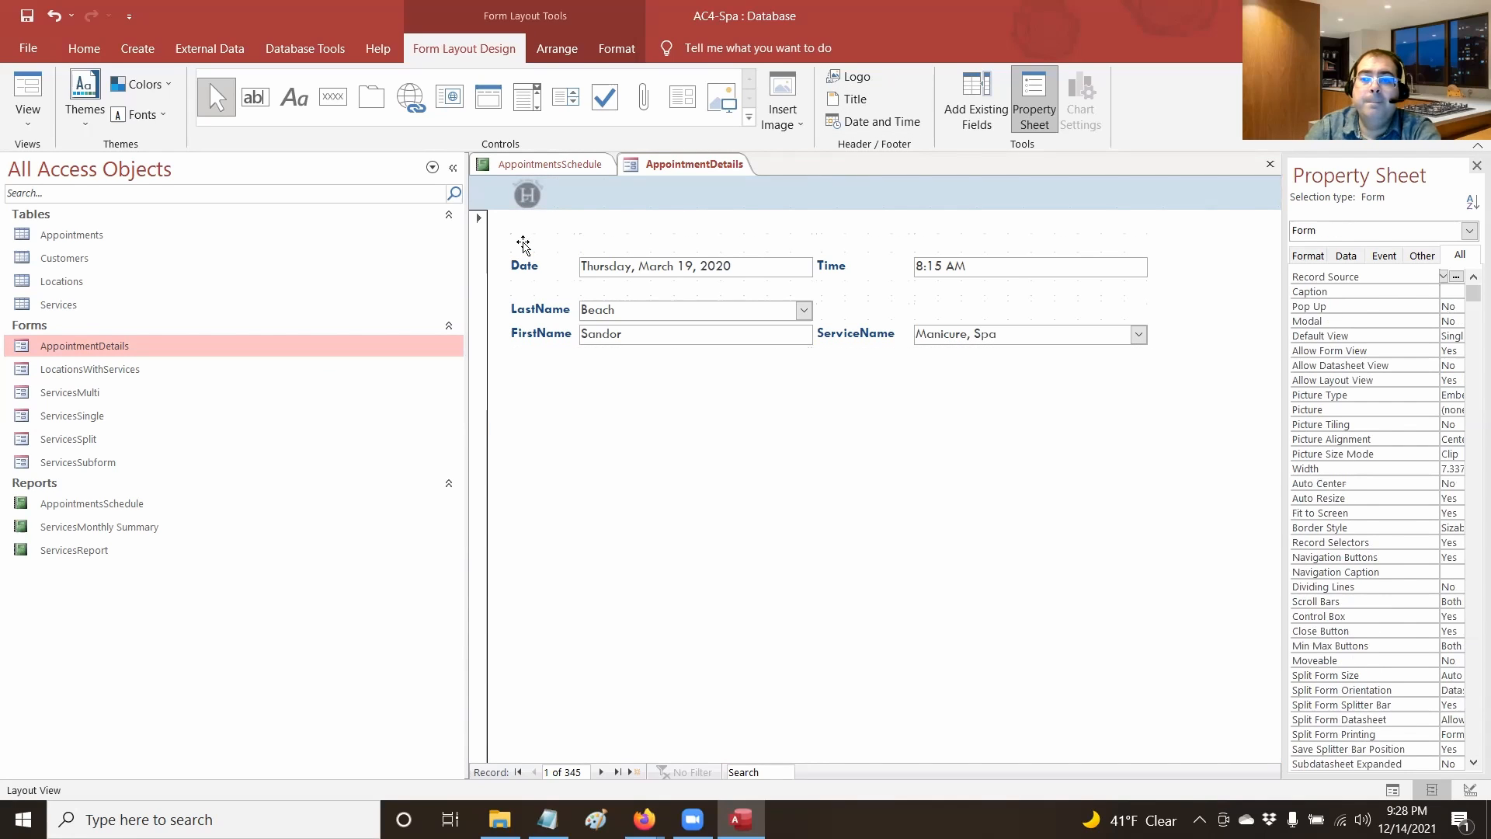
left_click(660, 515)
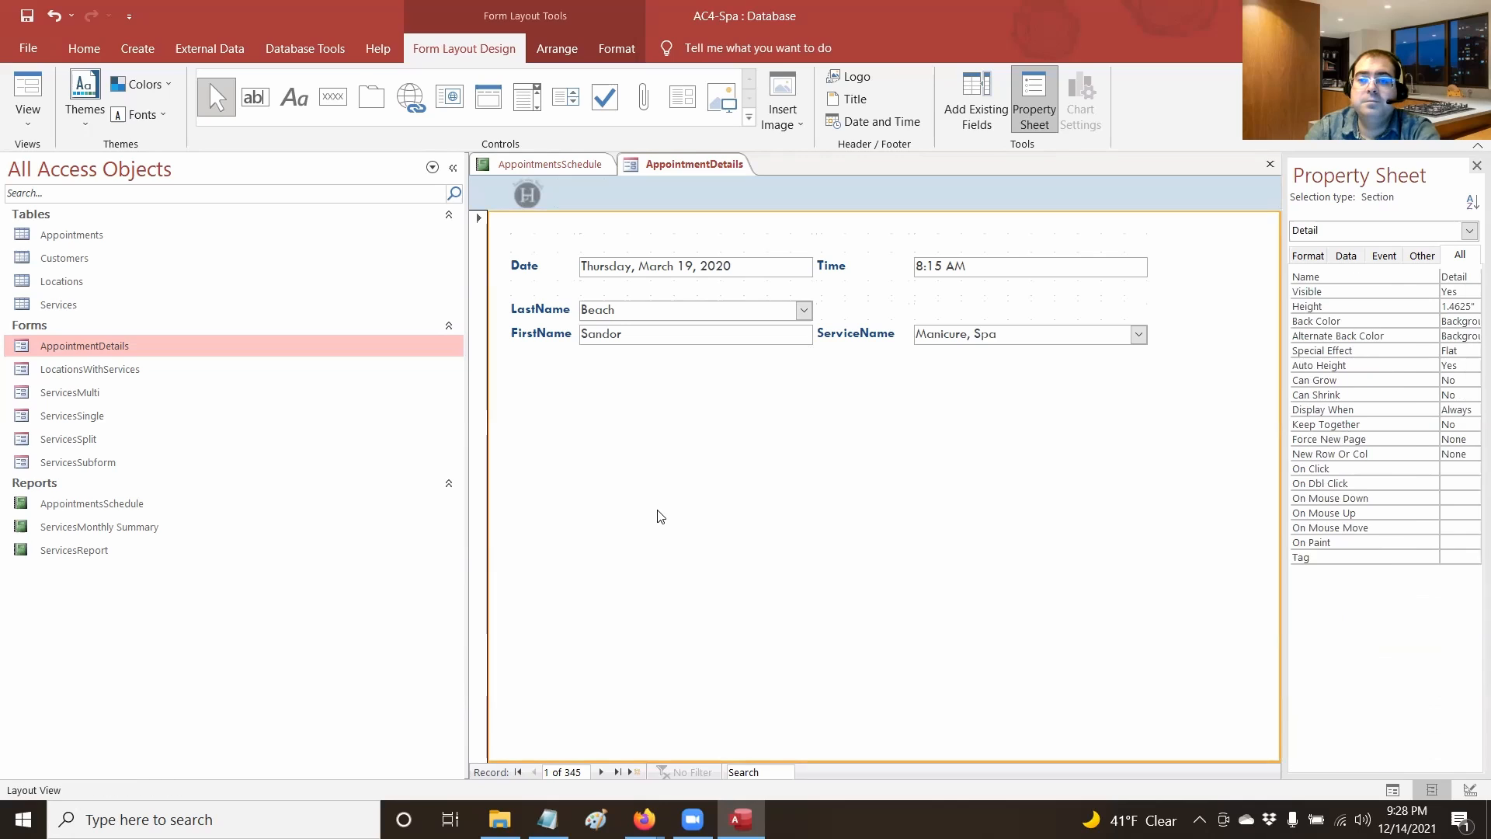
Add a title next to the logo in the form header and set its text to Appointments
left_click(527, 194)
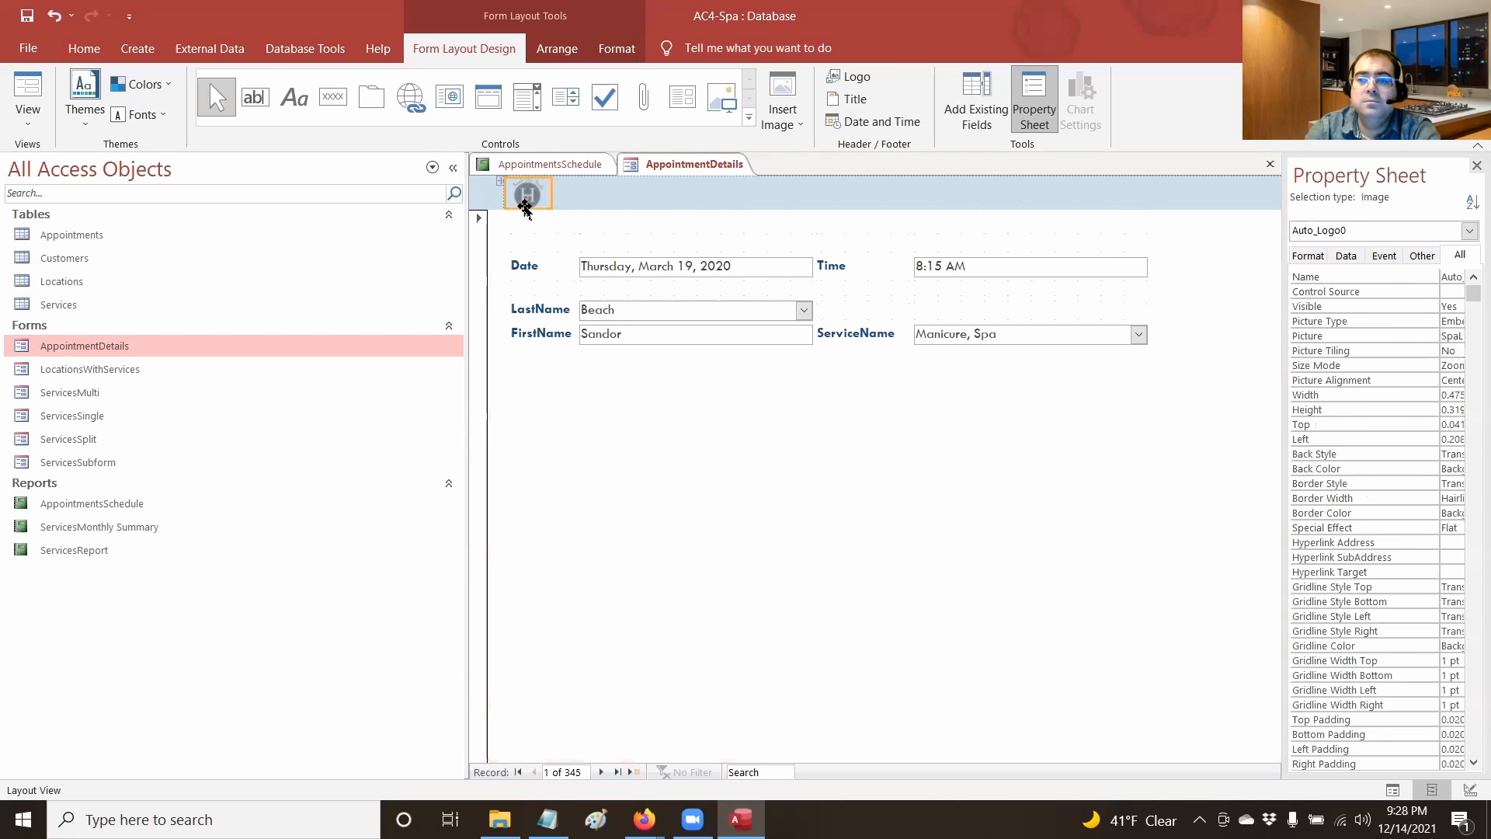
left_click(846, 99)
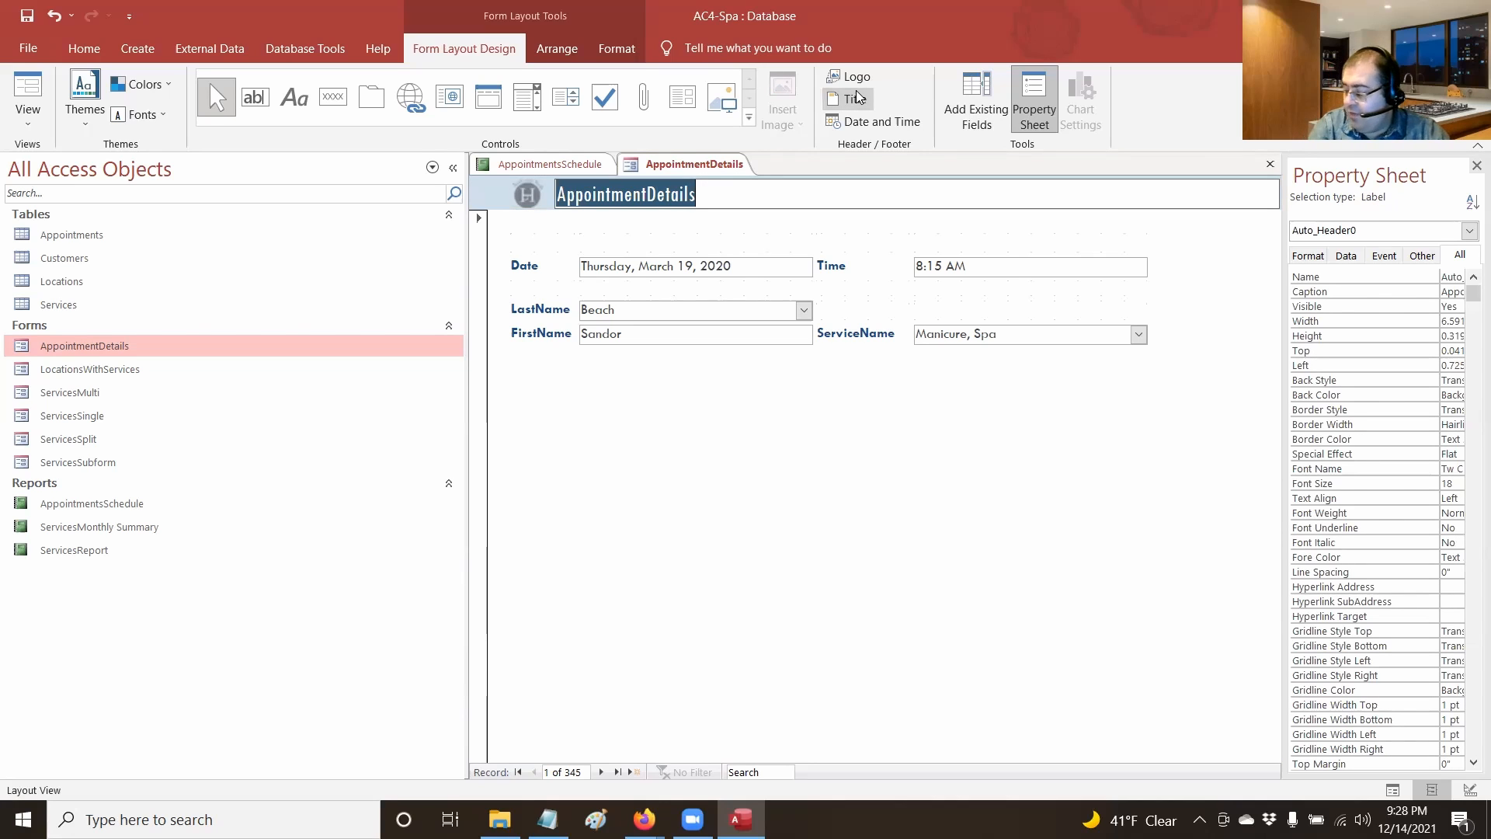
type("Appoin")
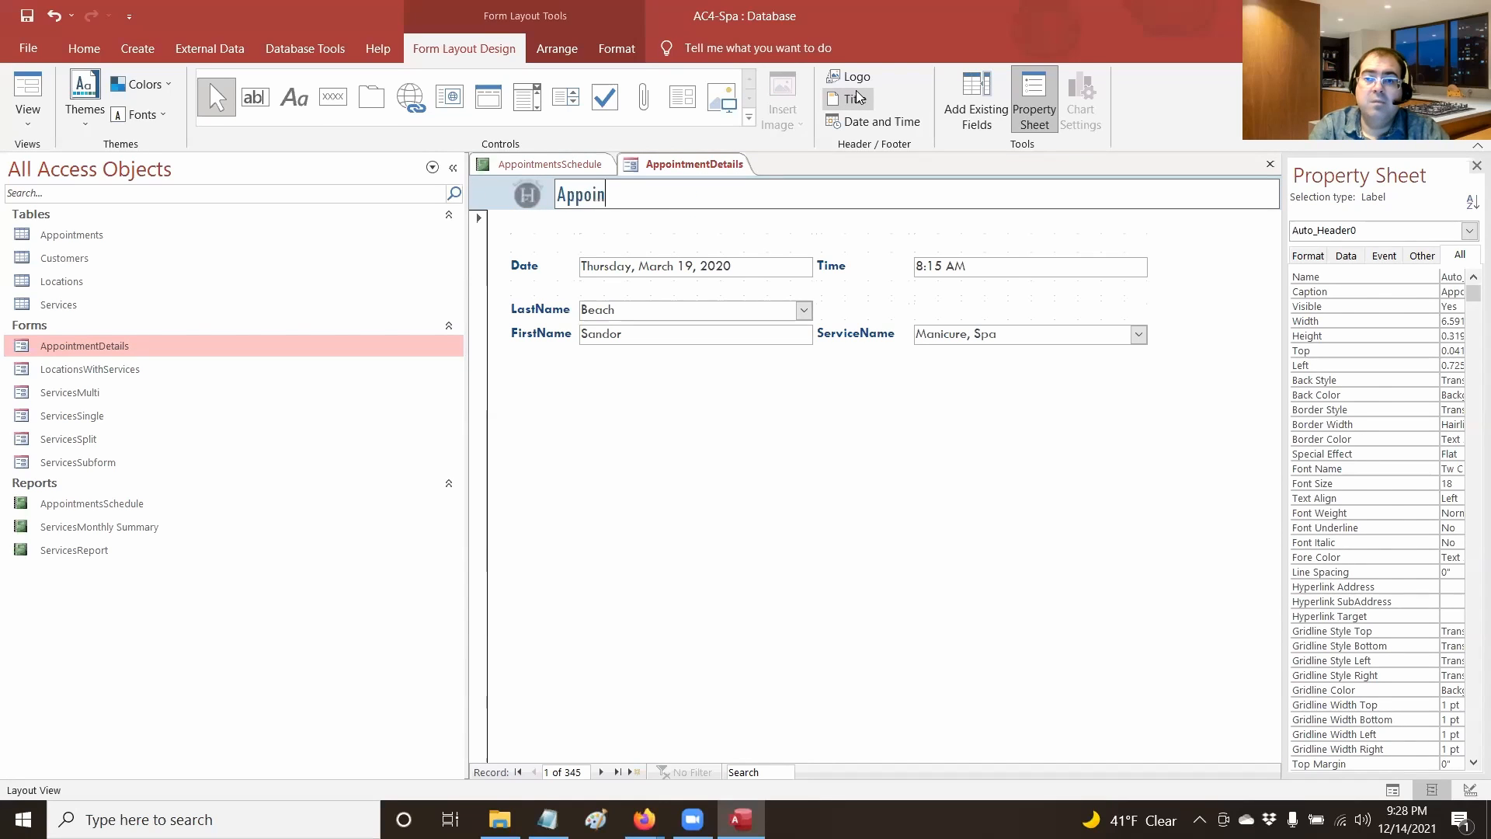
type("tments")
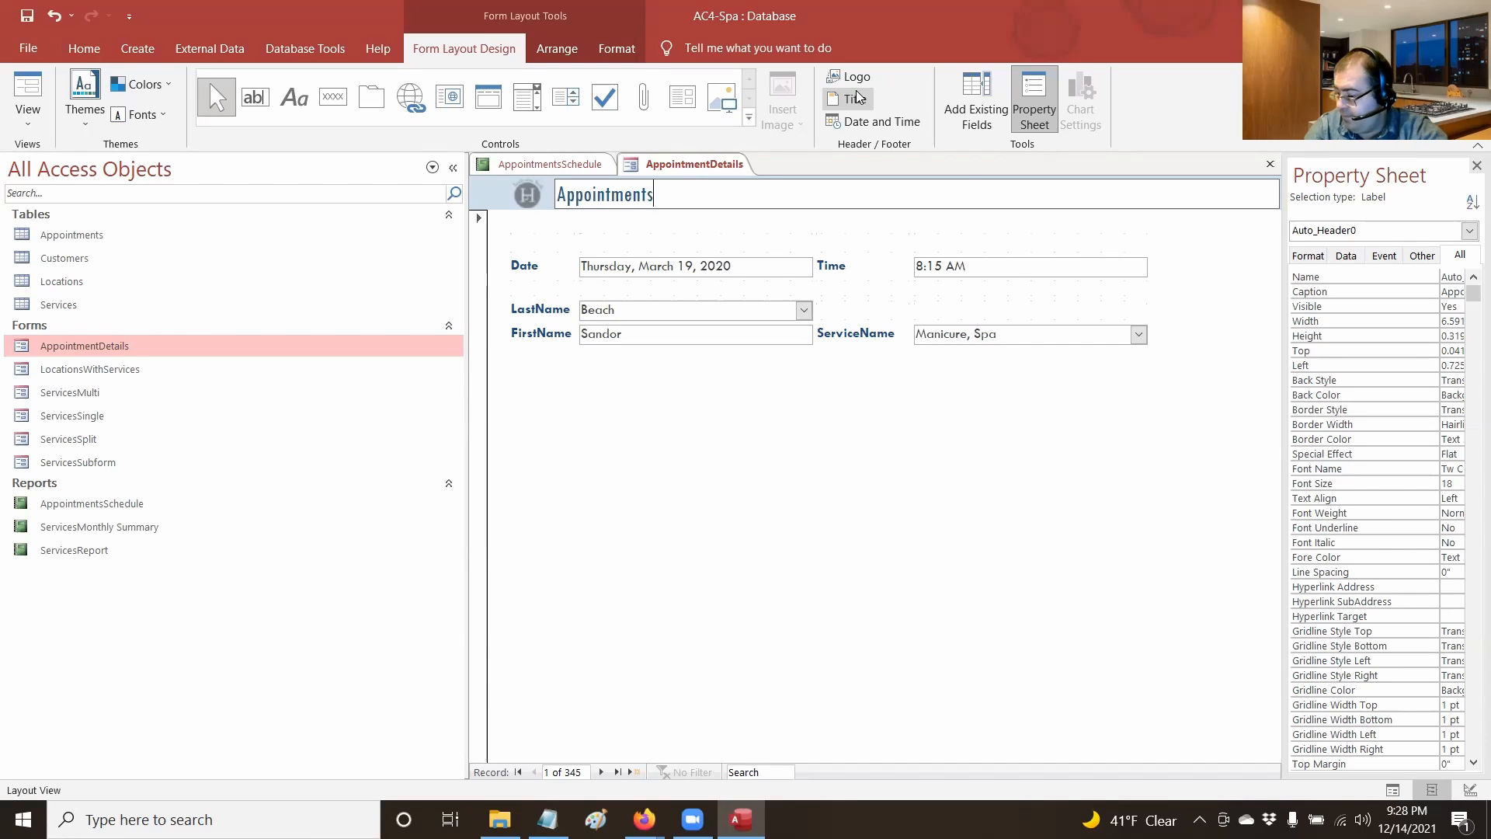
left_click(936, 386)
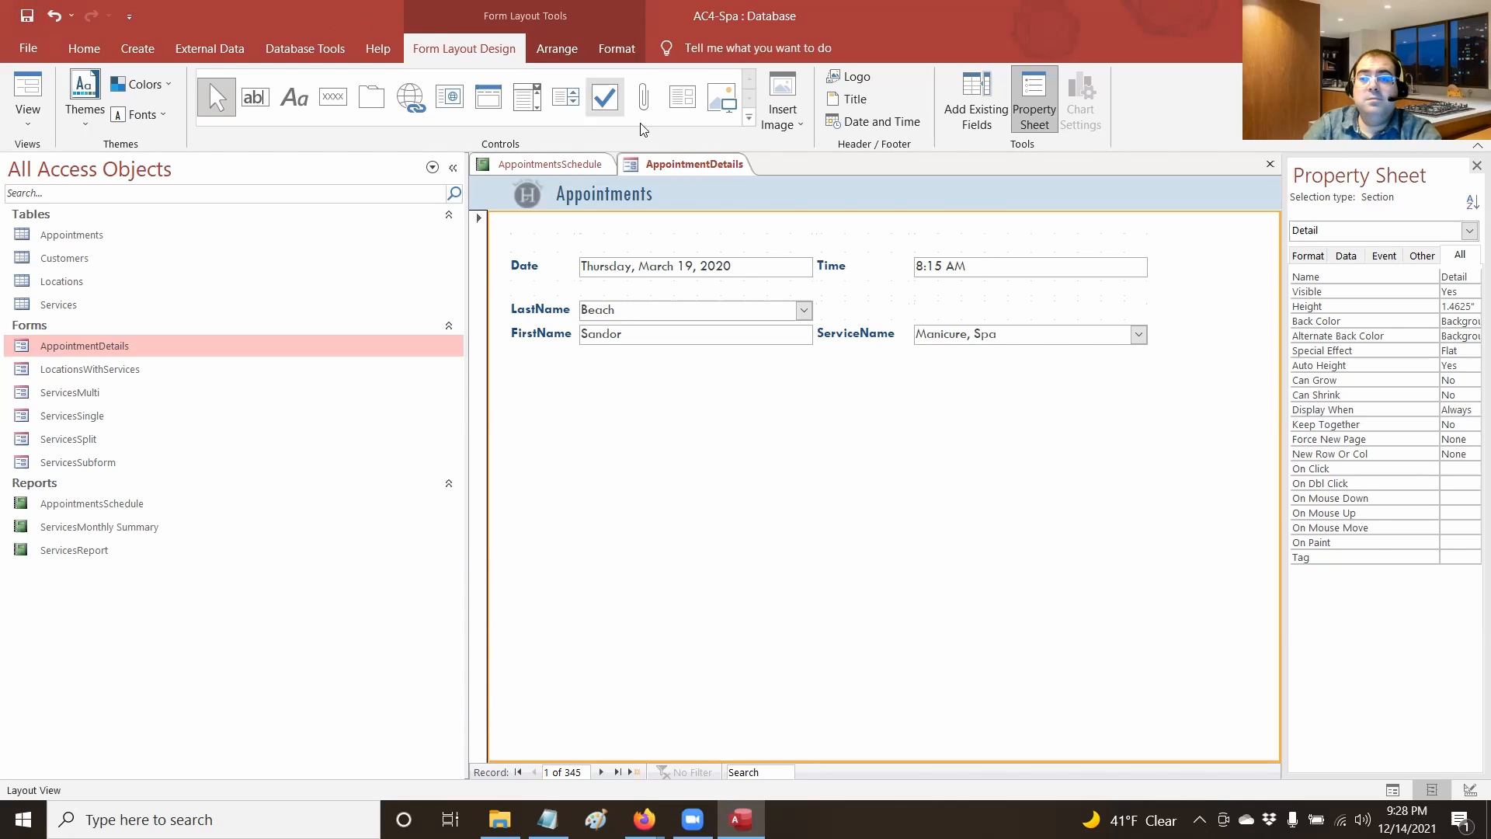
Close the AppointmentDetails form and add the long-format date and the hours-and-minutes AM/PM time to the AppointmentsSchedule report header
right_click(687, 166)
left_click(708, 199)
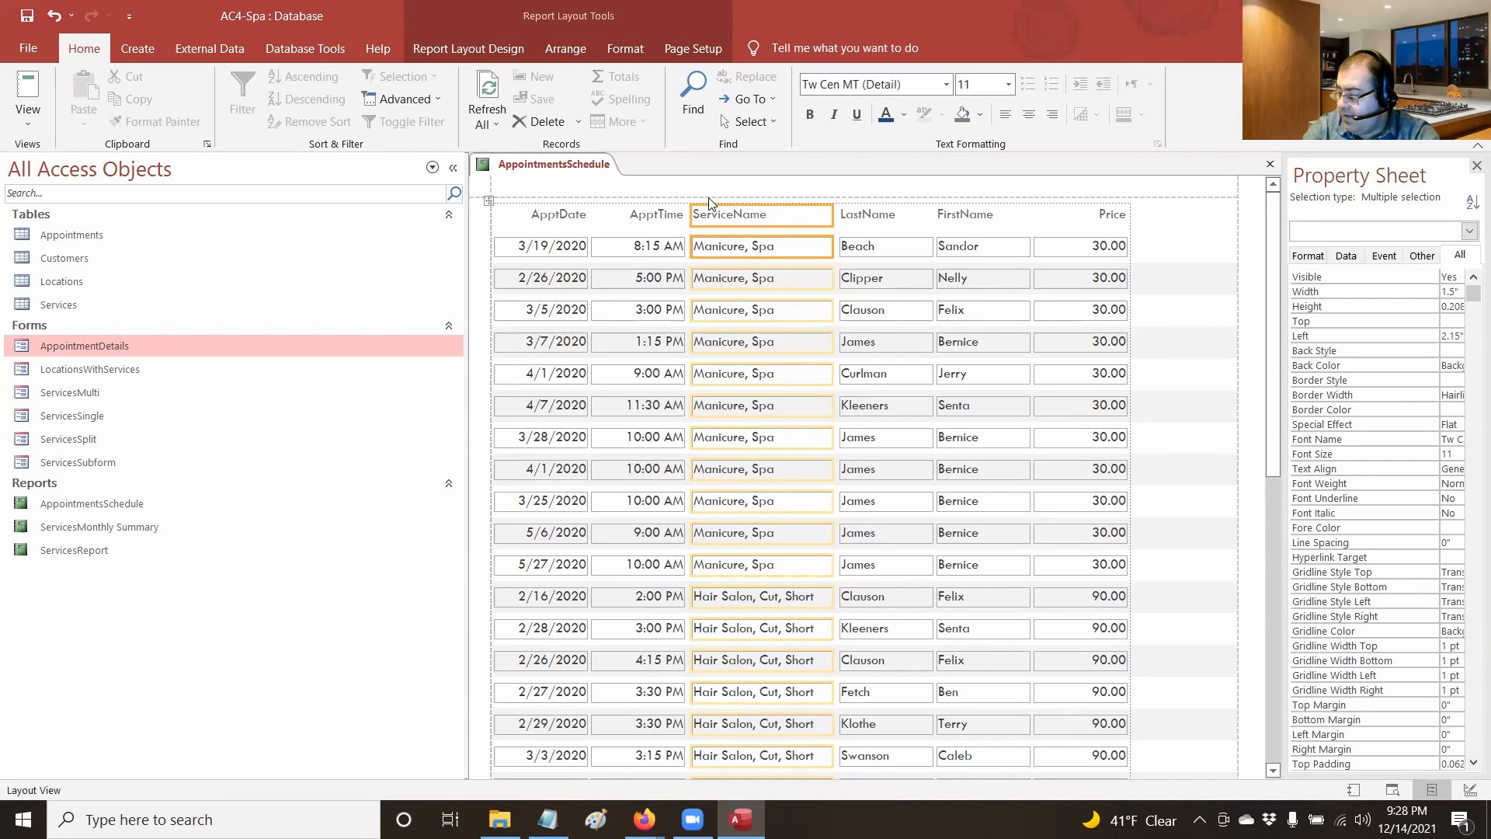
left_click(475, 49)
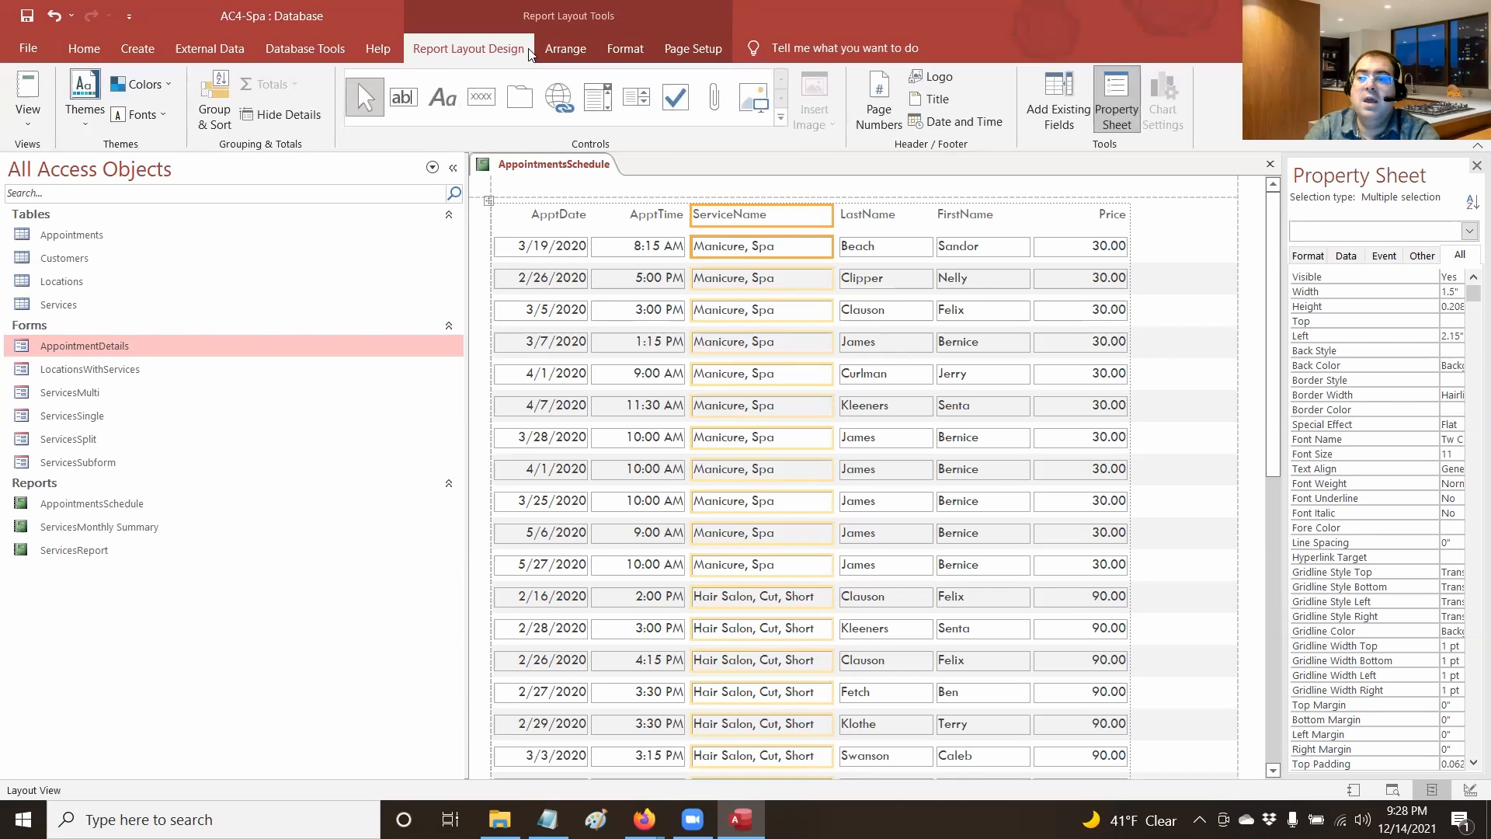
left_click(972, 124)
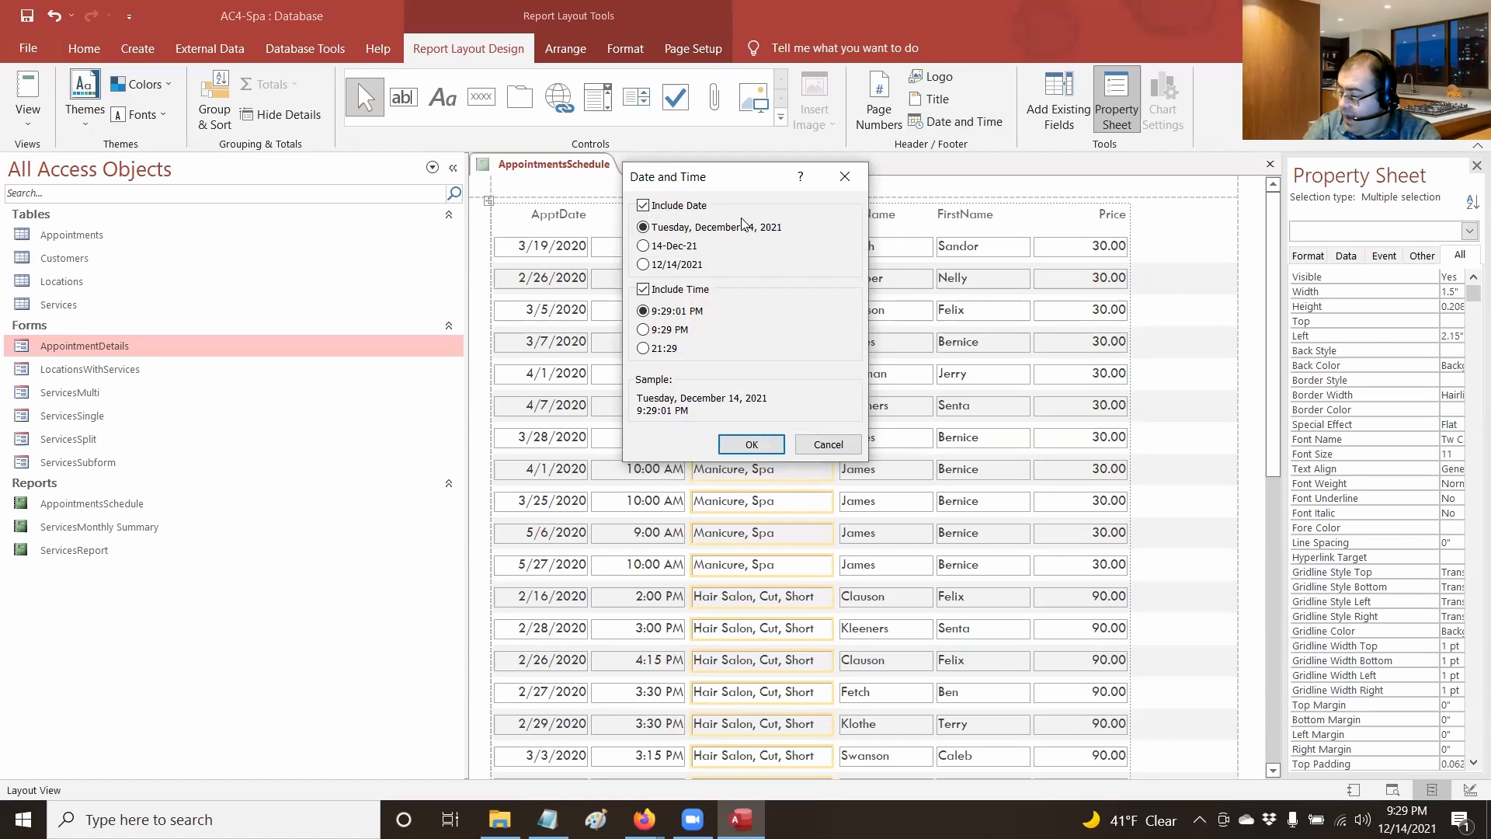
left_click(683, 331)
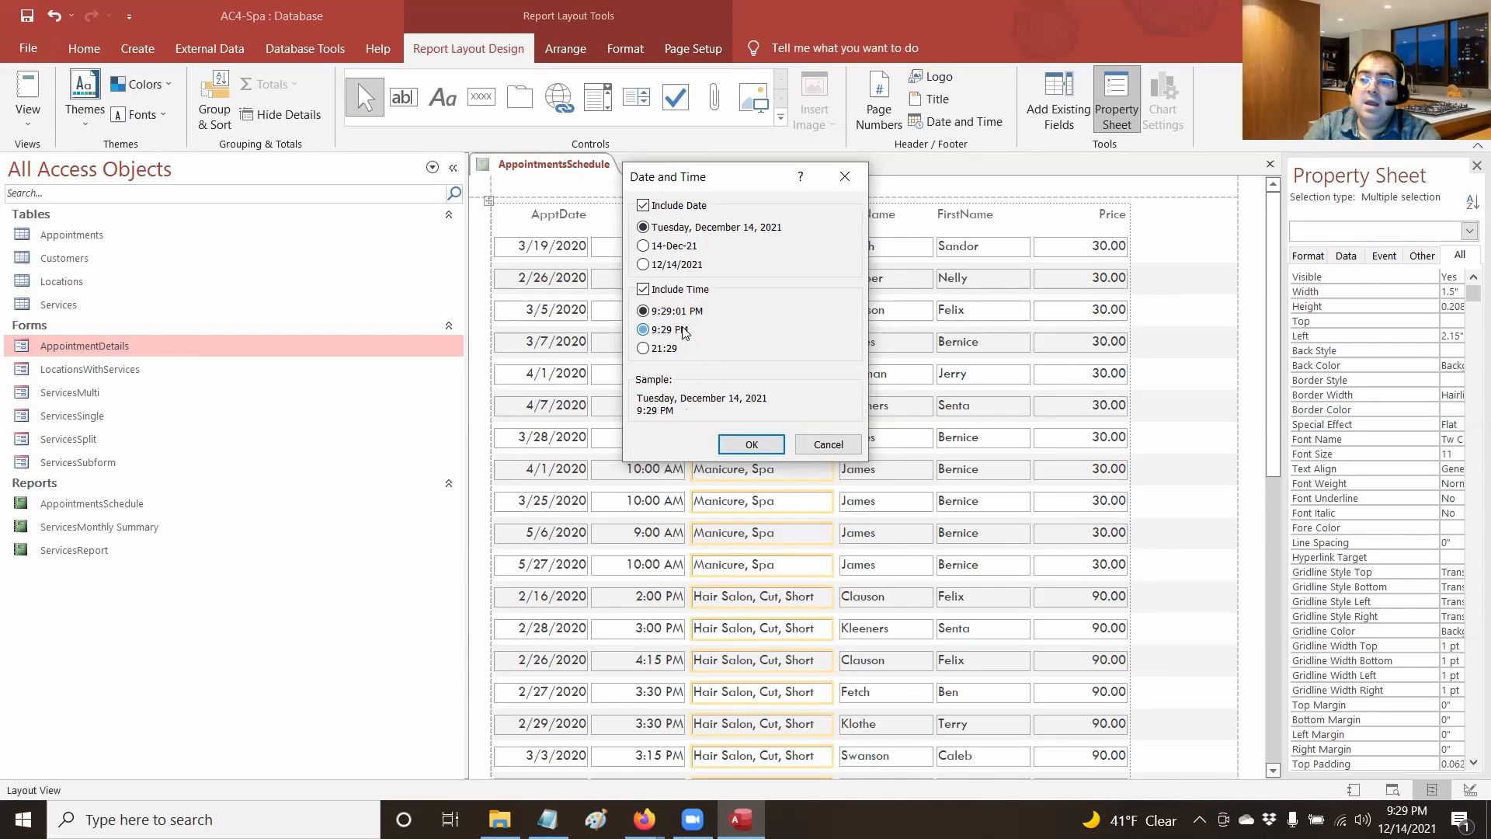
left_click(743, 444)
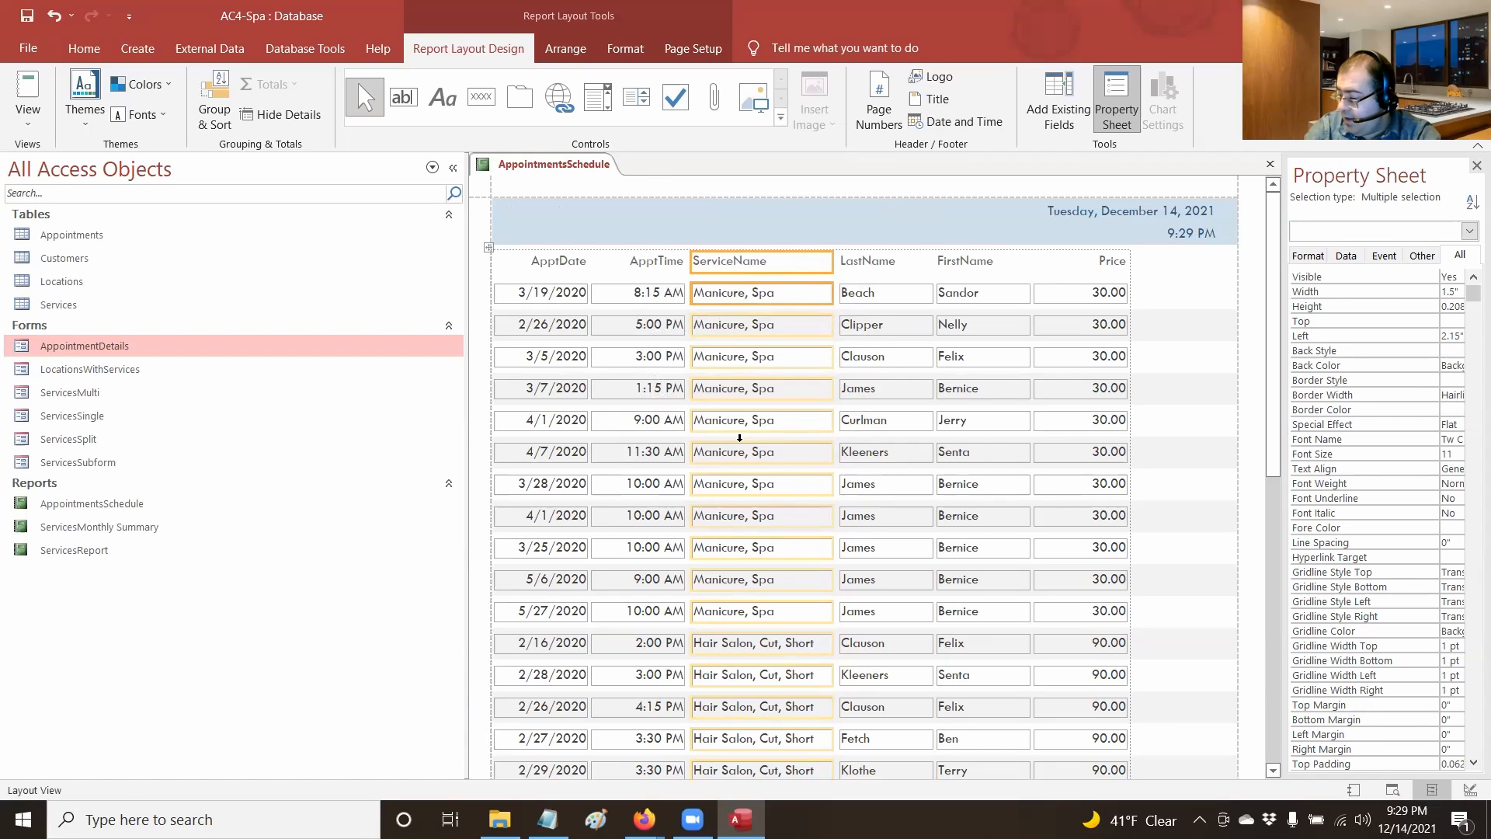
Close the database, saving the AppointmentsSchedule design changes, and reopen the student's AC04-01-Spa database from the Access Chapter 4 Assignments folder
double_click(22, 11)
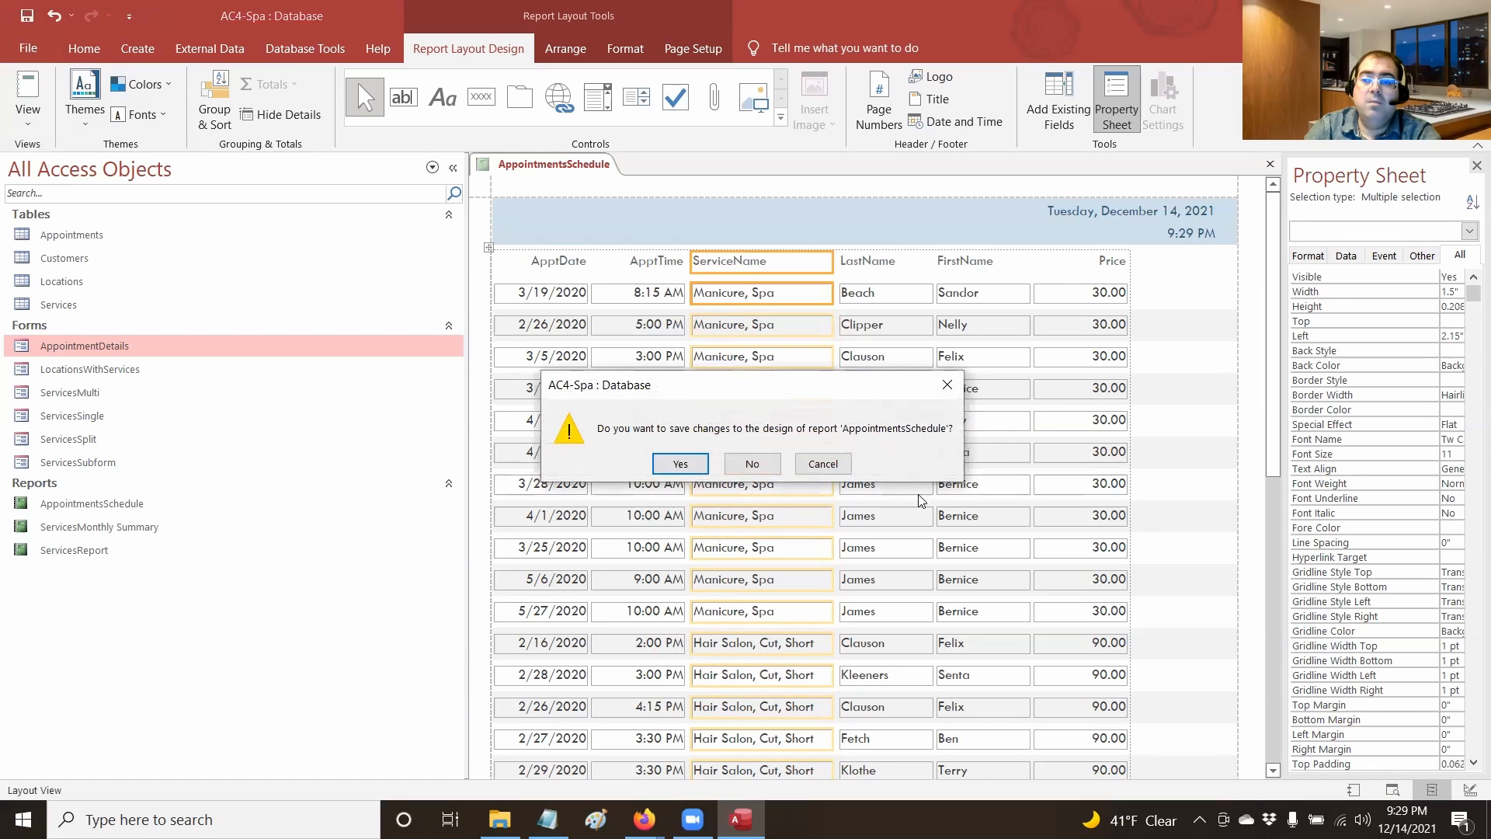
left_click(681, 463)
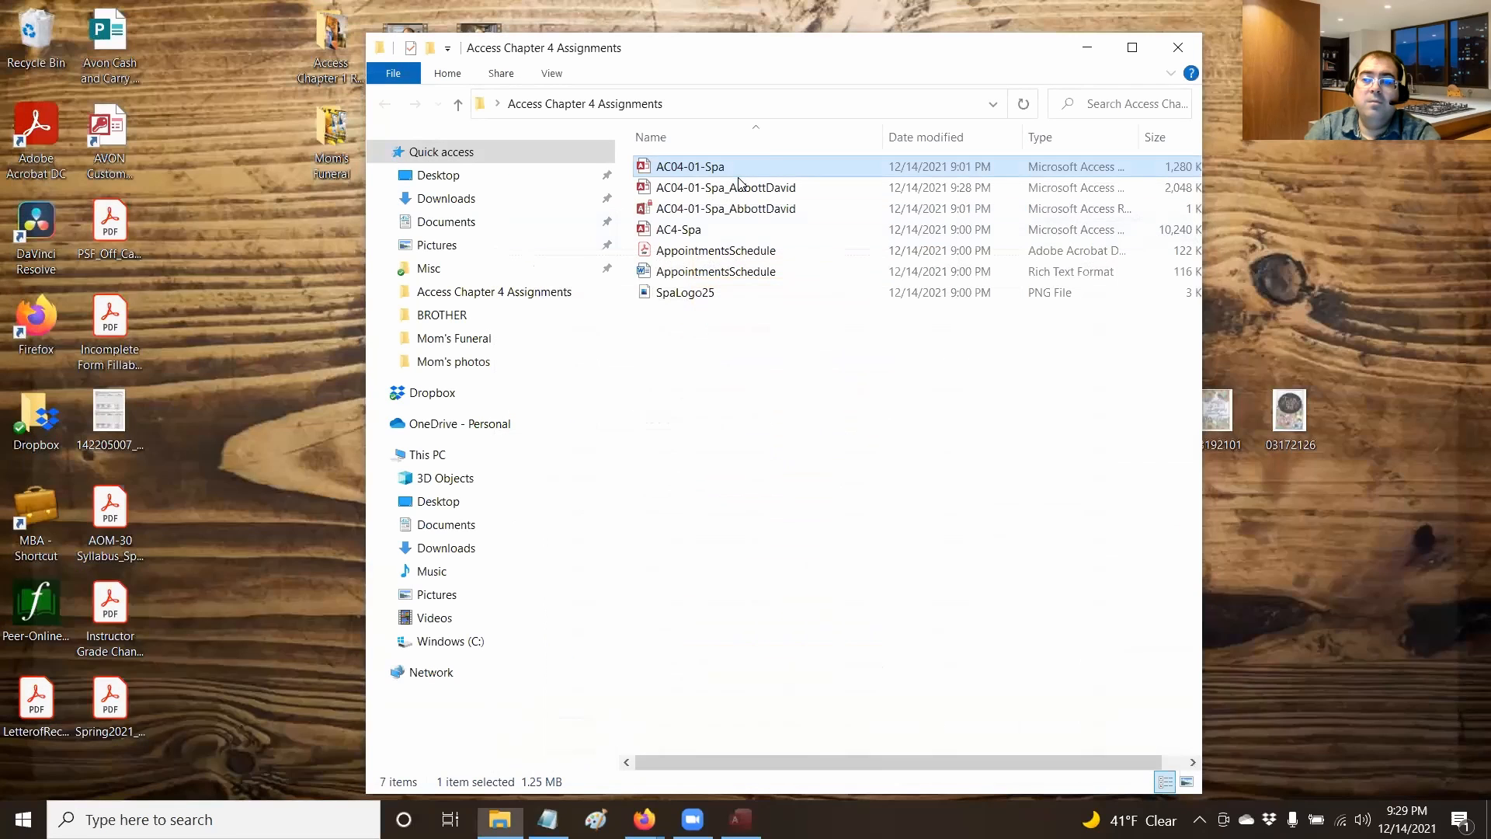
double_click(738, 185)
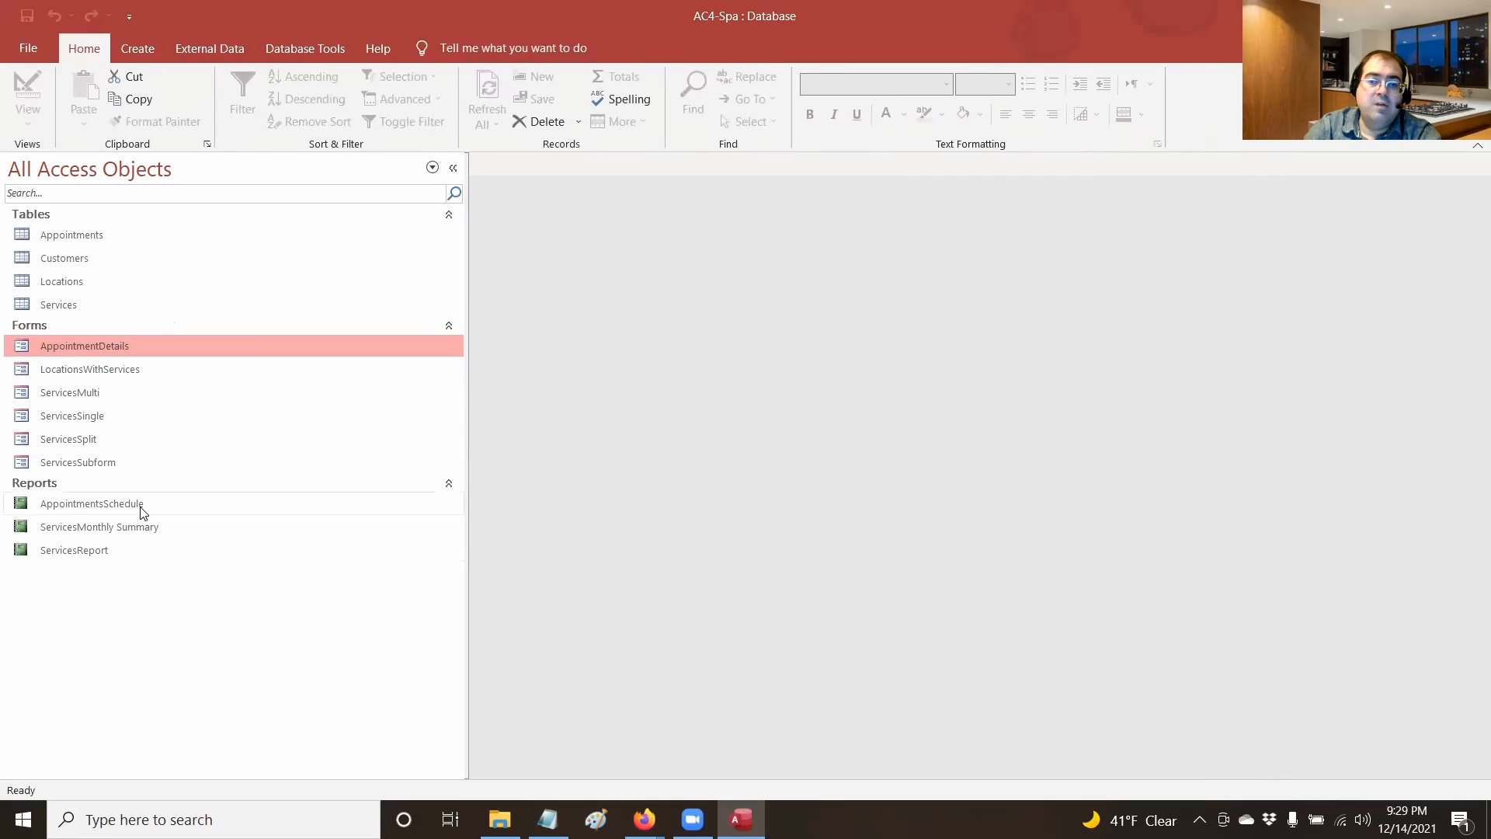
Open the AppointmentsSchedule report in Layout View and add centered Page N of M page numbers at the bottom of the page
double_click(142, 506)
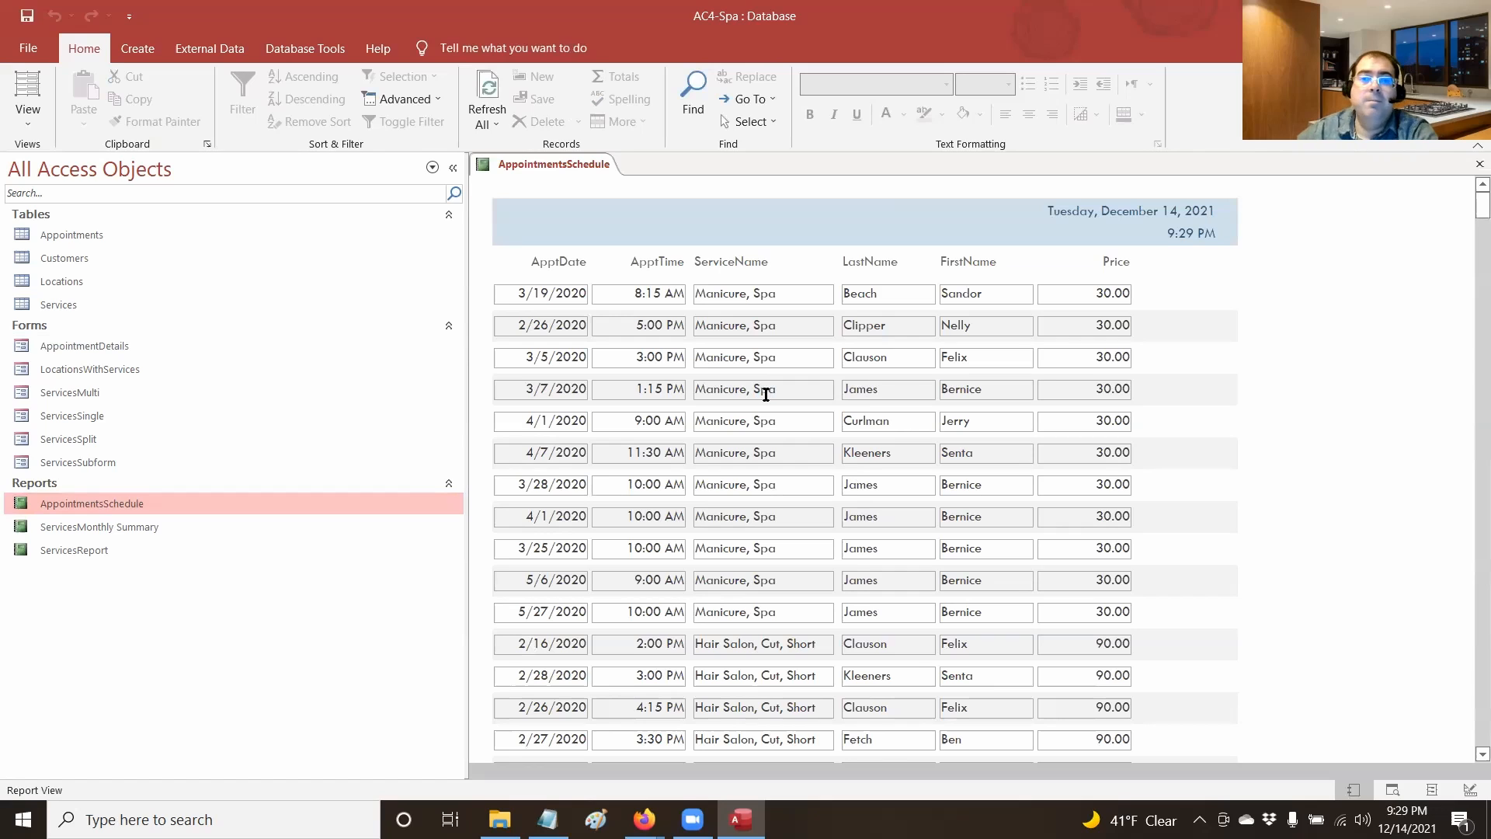
left_click(27, 111)
left_click(88, 246)
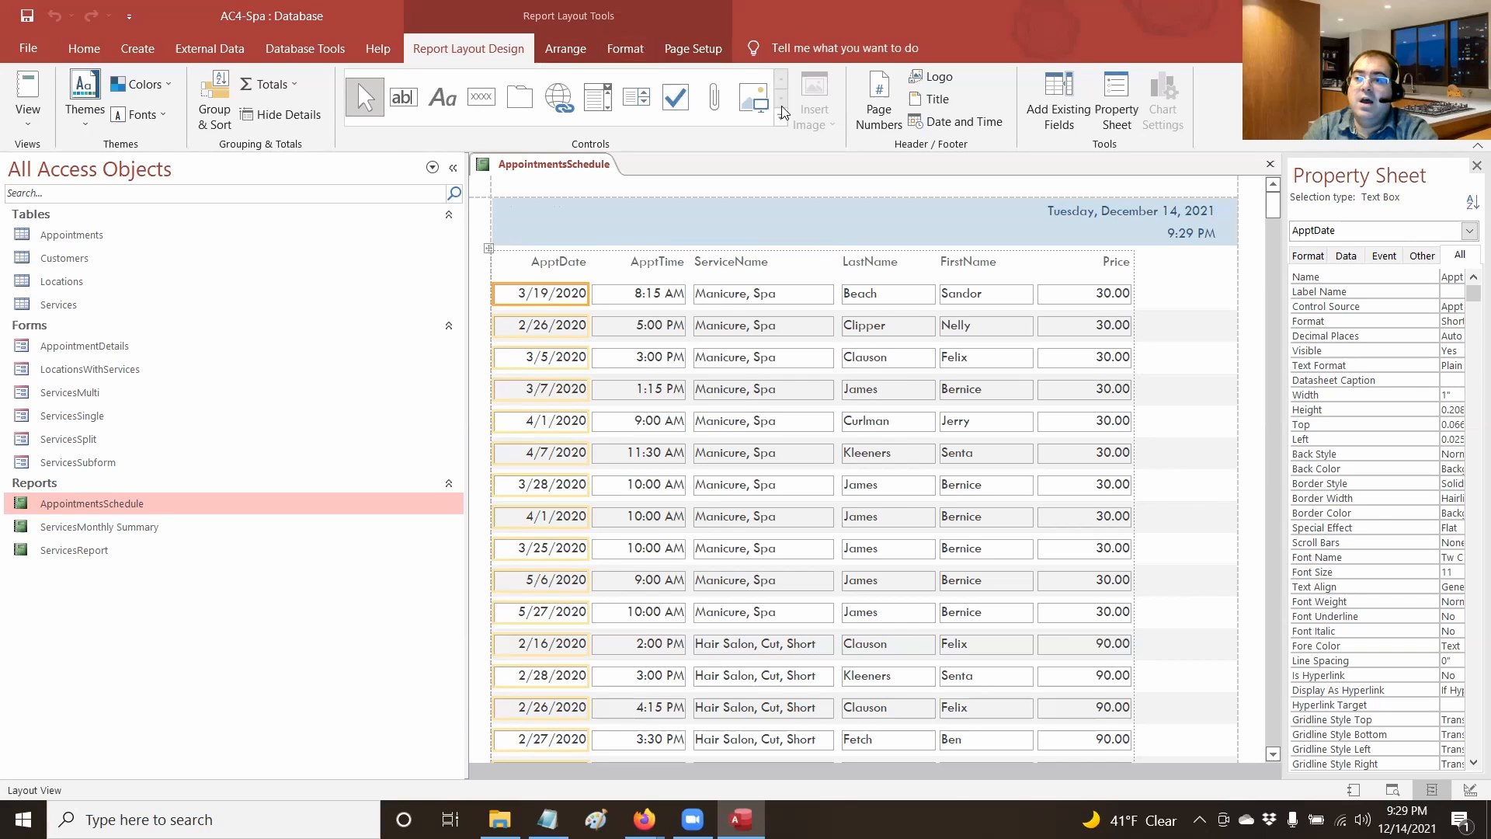
left_click(880, 128)
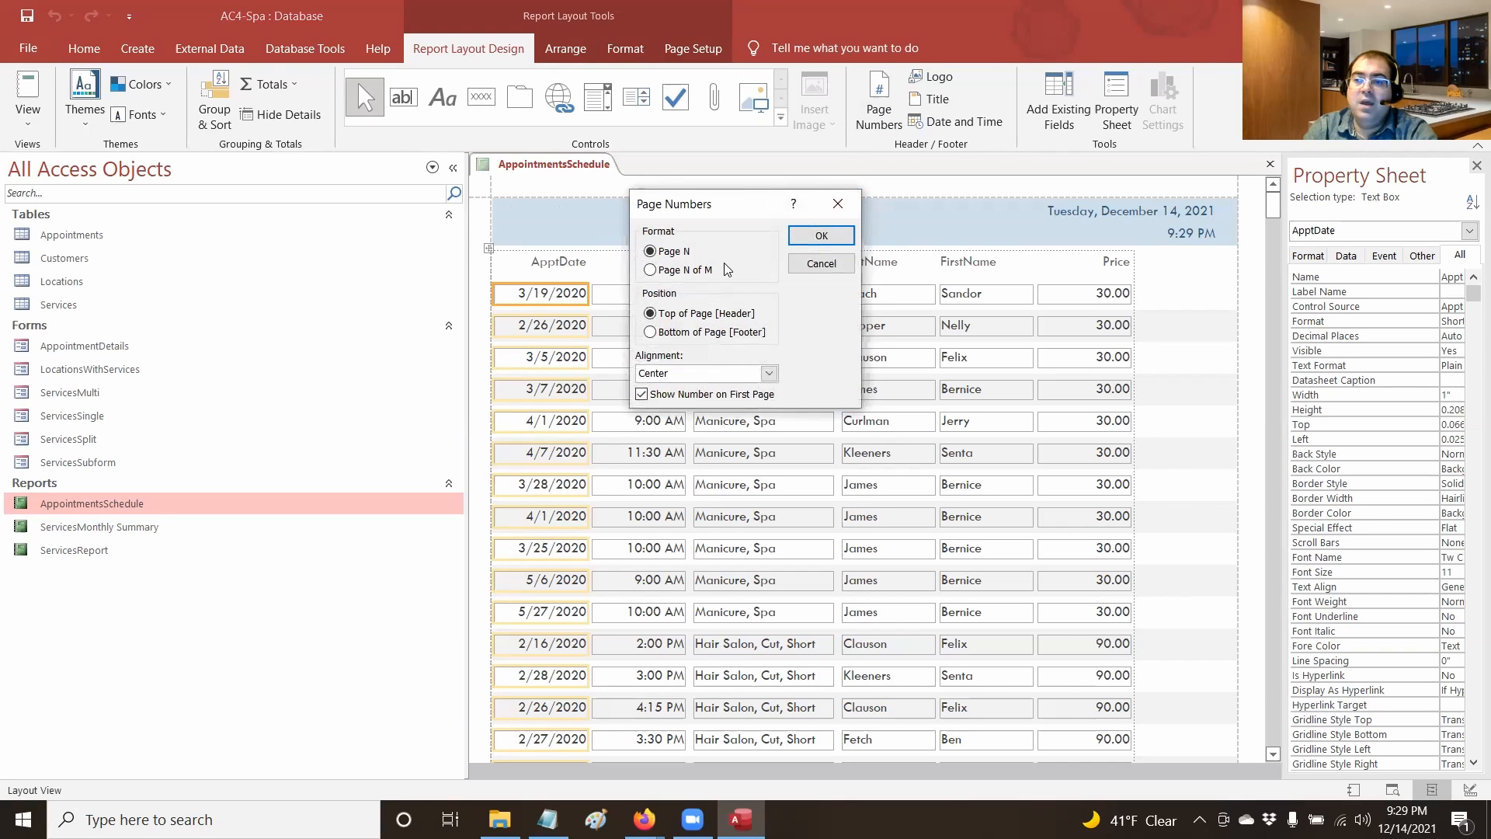
left_click(701, 273)
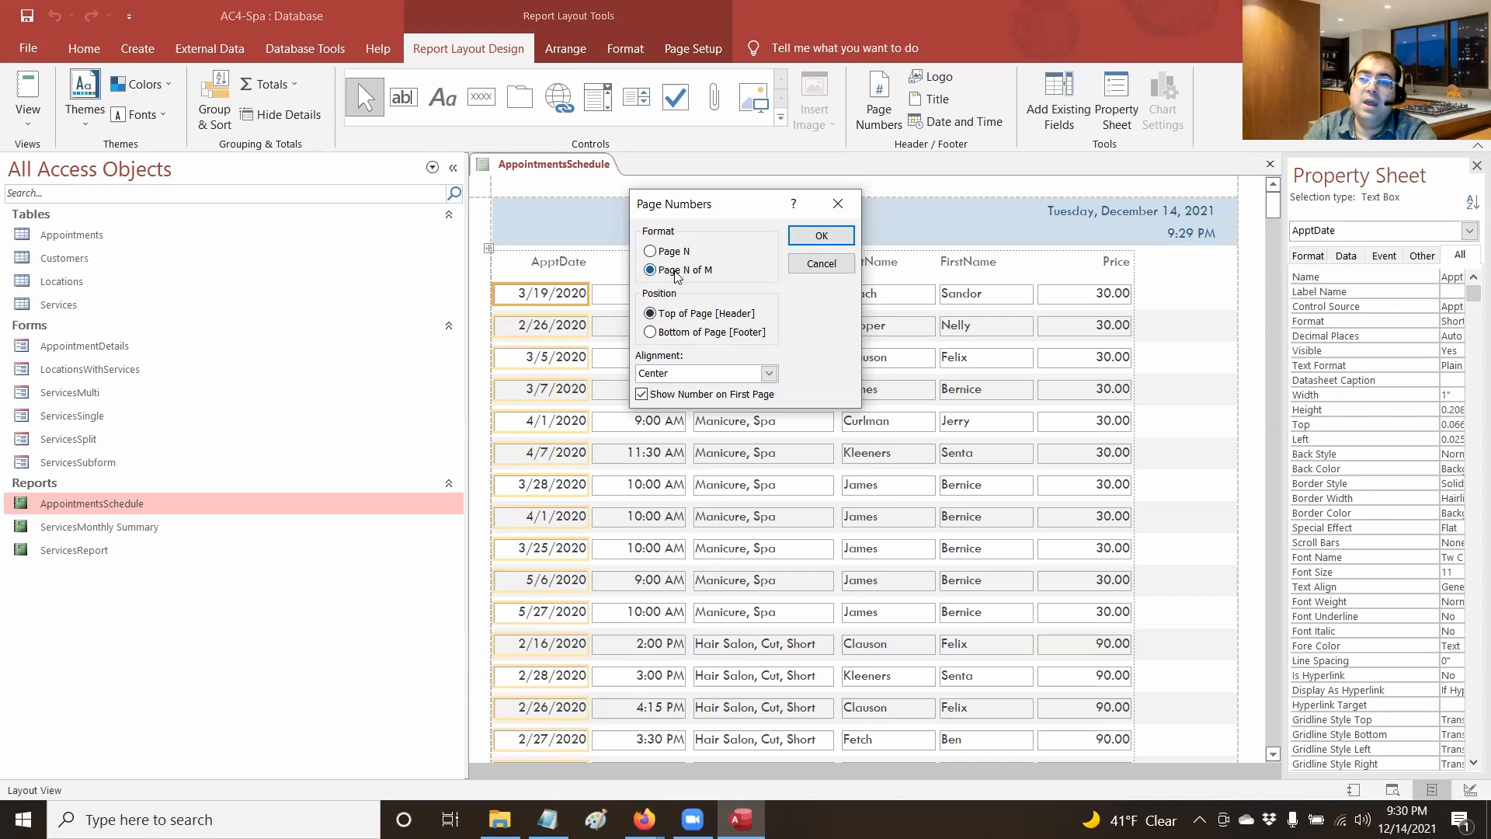
left_click(698, 334)
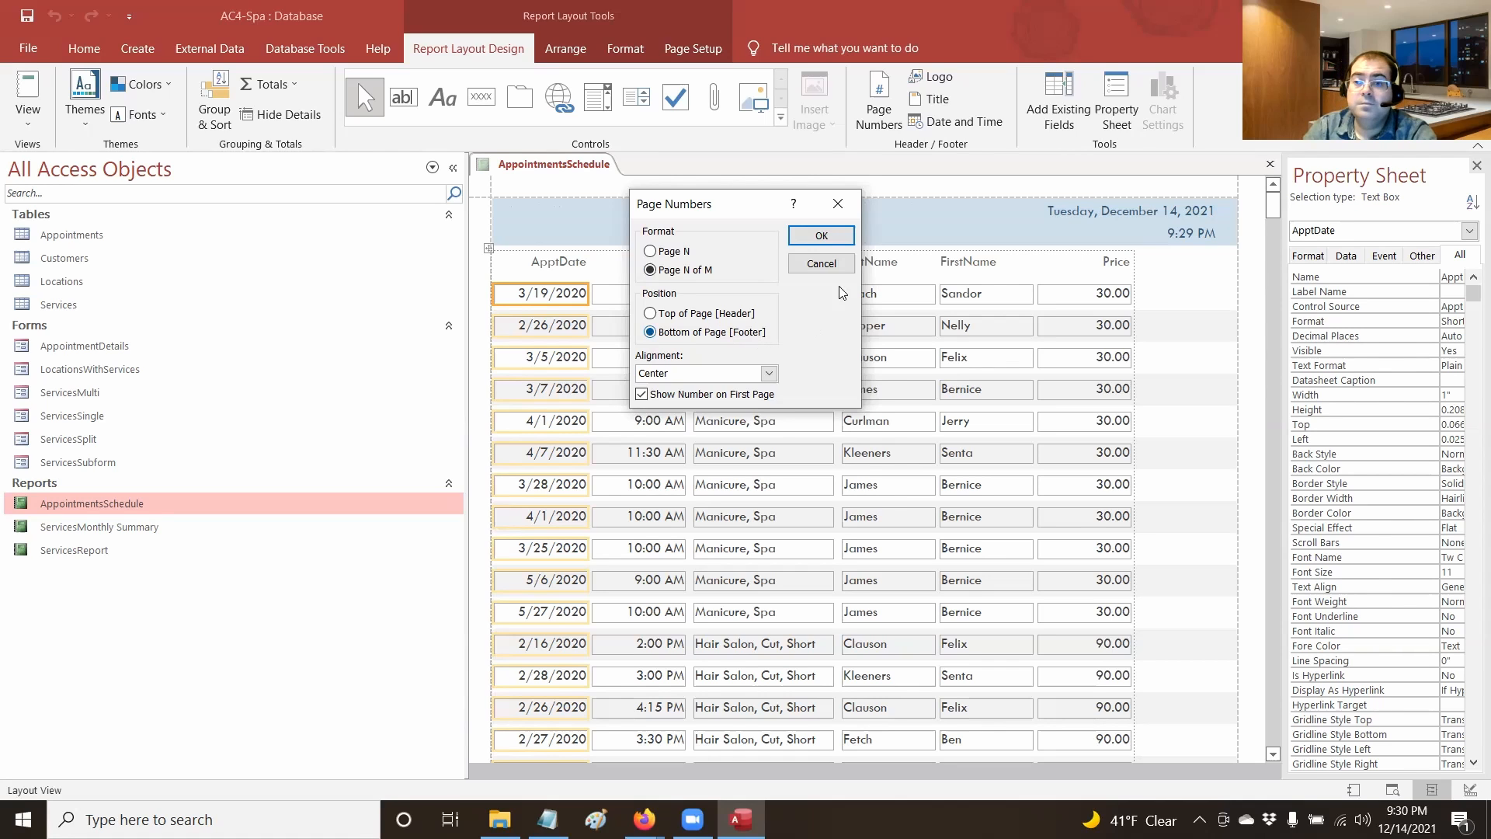
left_click(828, 236)
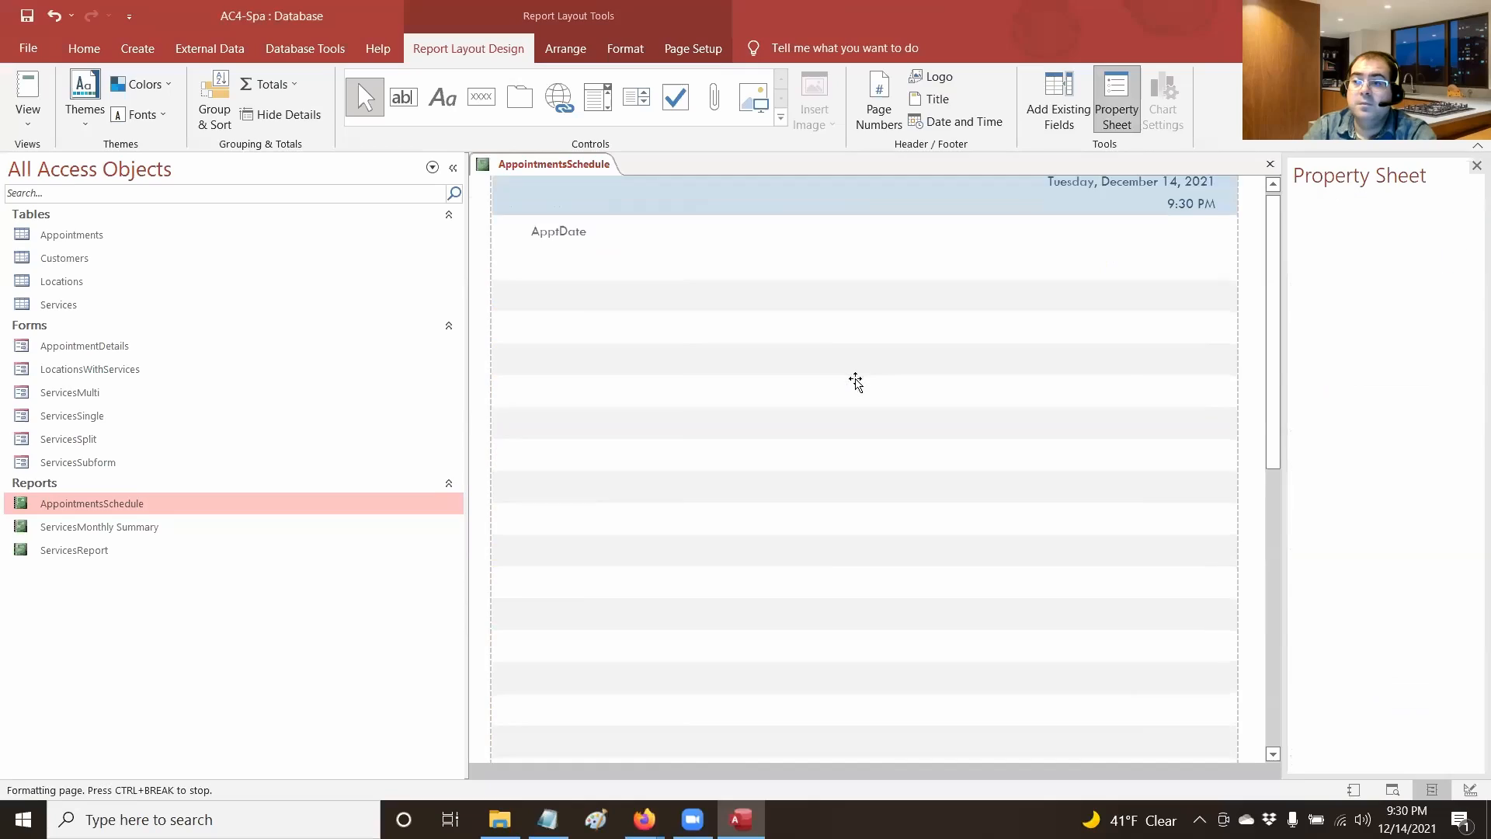
Examine the AppointmentsSchedule report for its page number footer in Layout View, Report View and Print Preview
scroll(855, 379, "down", 10)
scroll(854, 380, "down", 15)
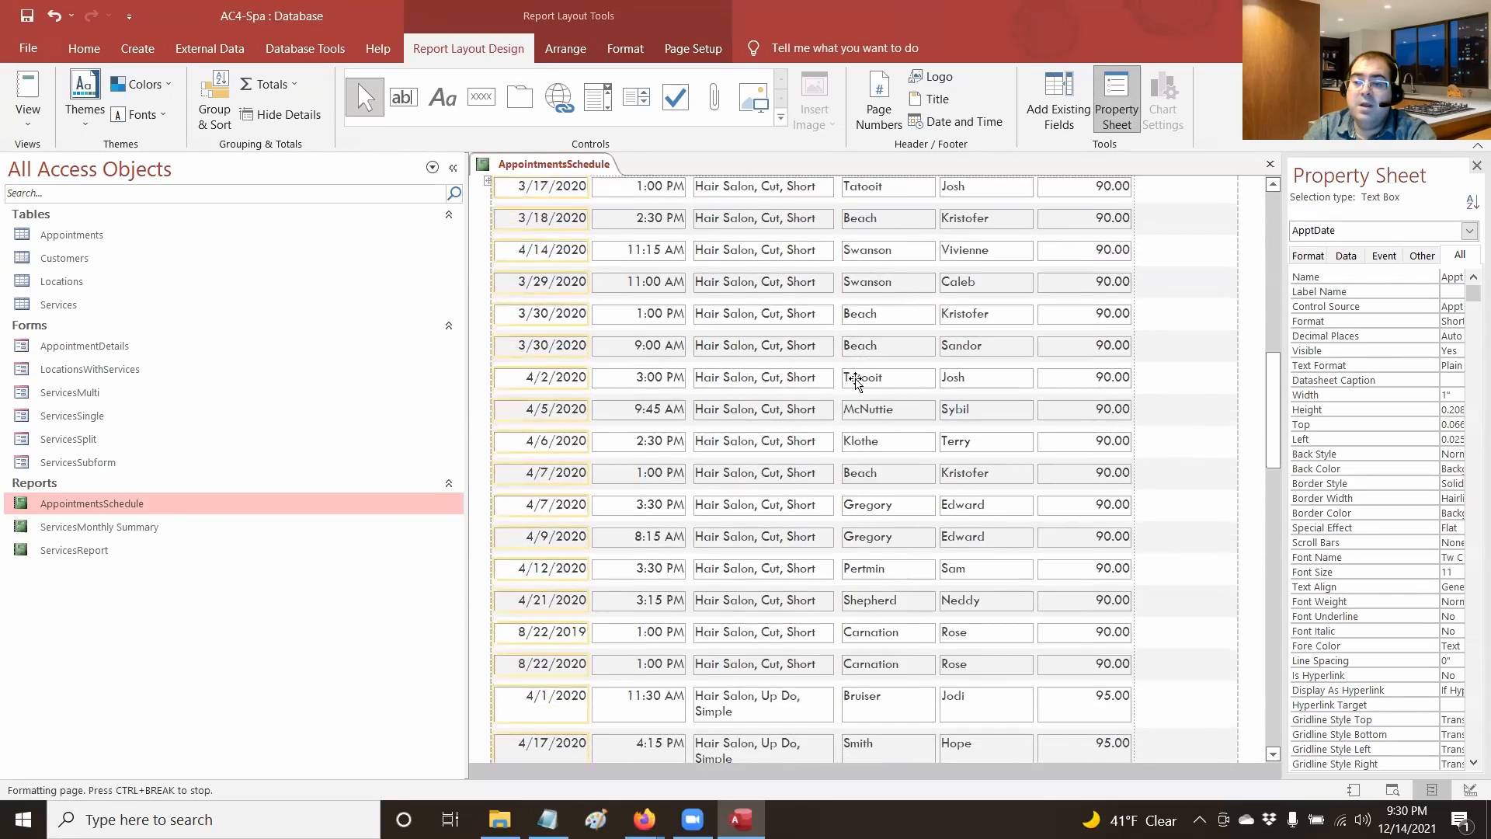
scroll(857, 386, "up", 5)
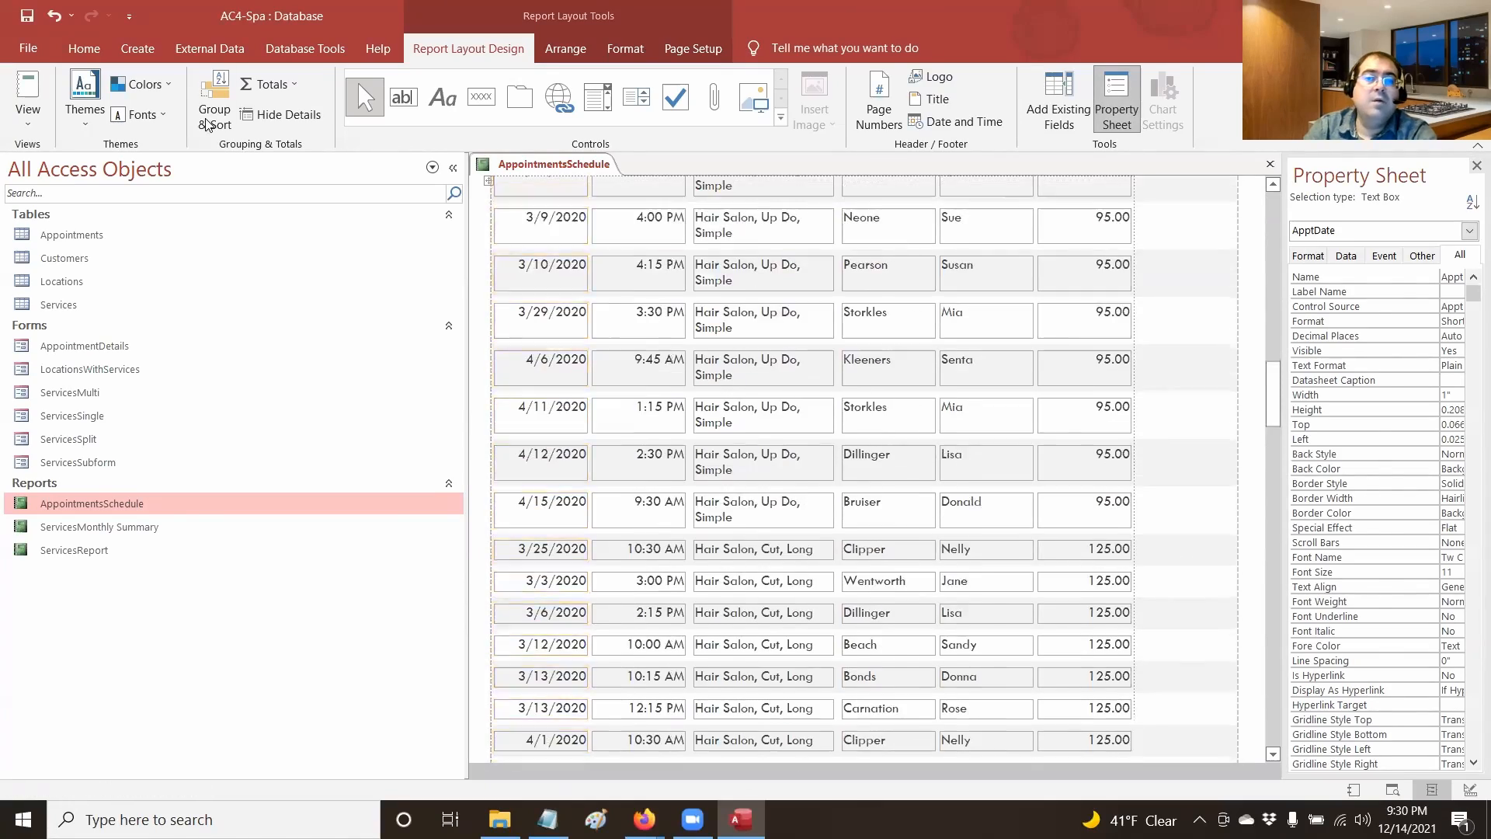
left_click(27, 97)
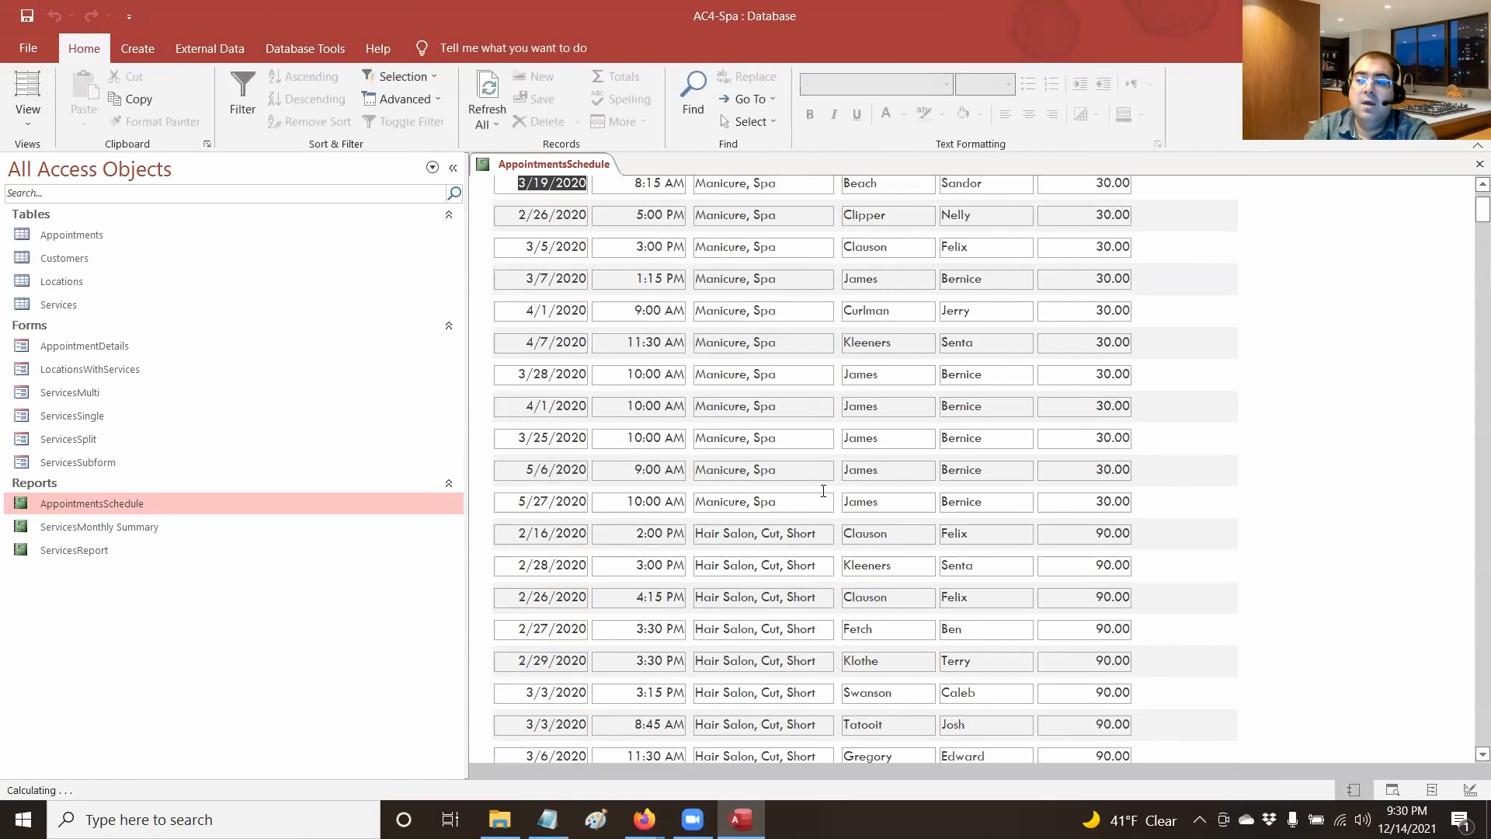
scroll(821, 489, "down", 10)
scroll(806, 494, "down", 10)
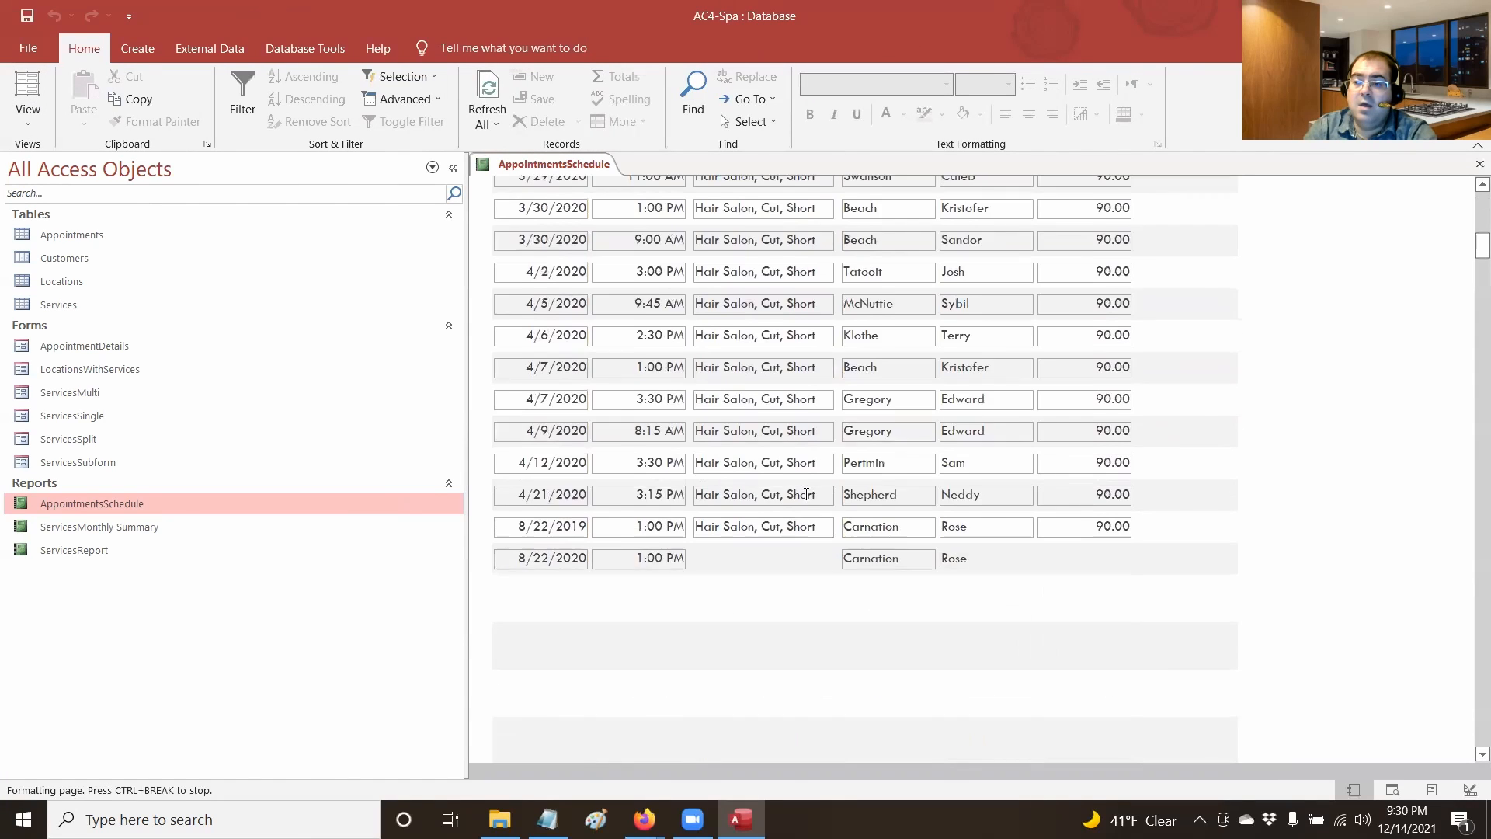
scroll(806, 494, "down", 10)
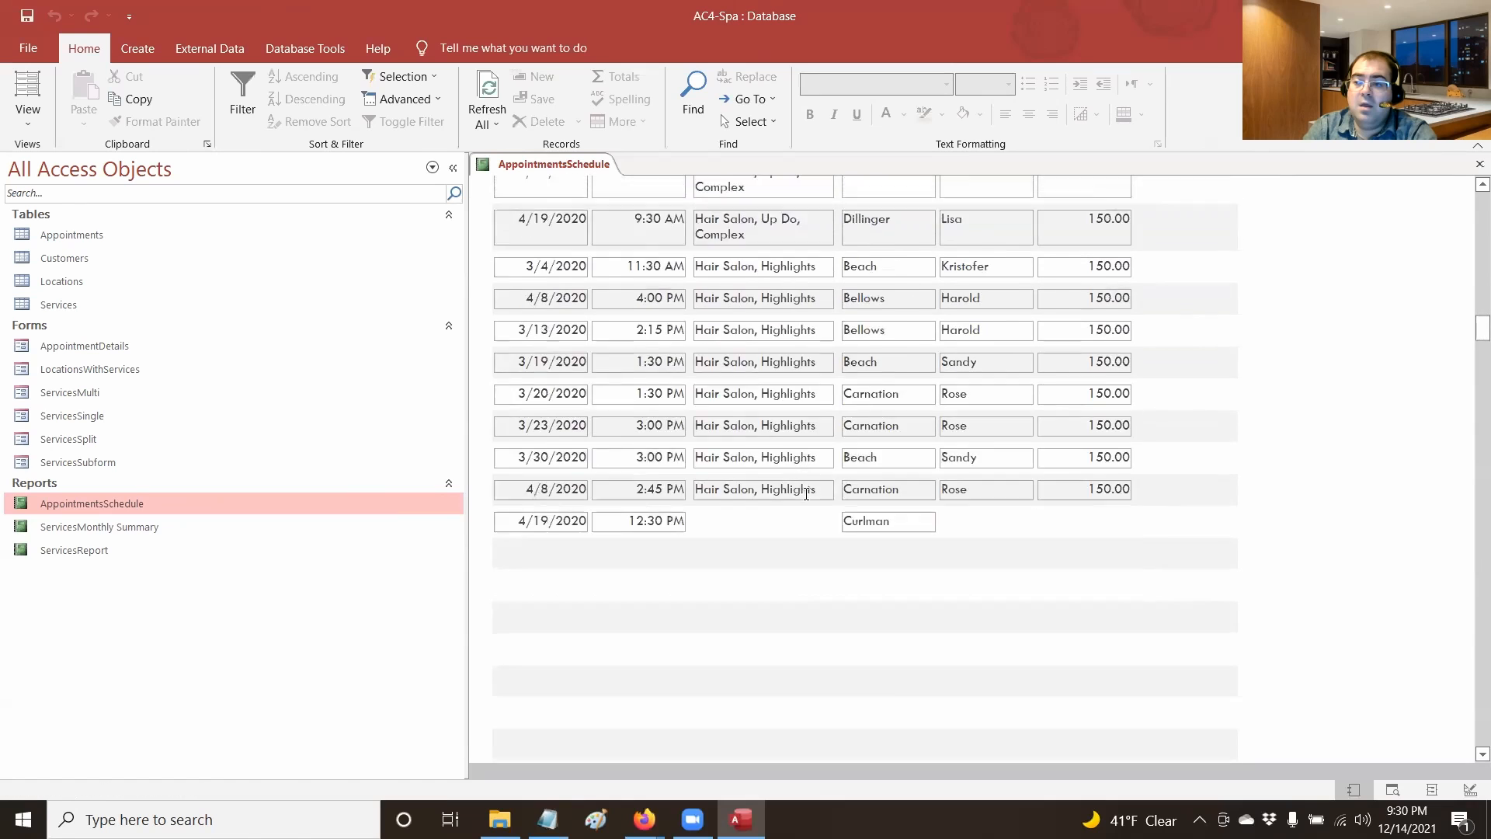
left_click(41, 107)
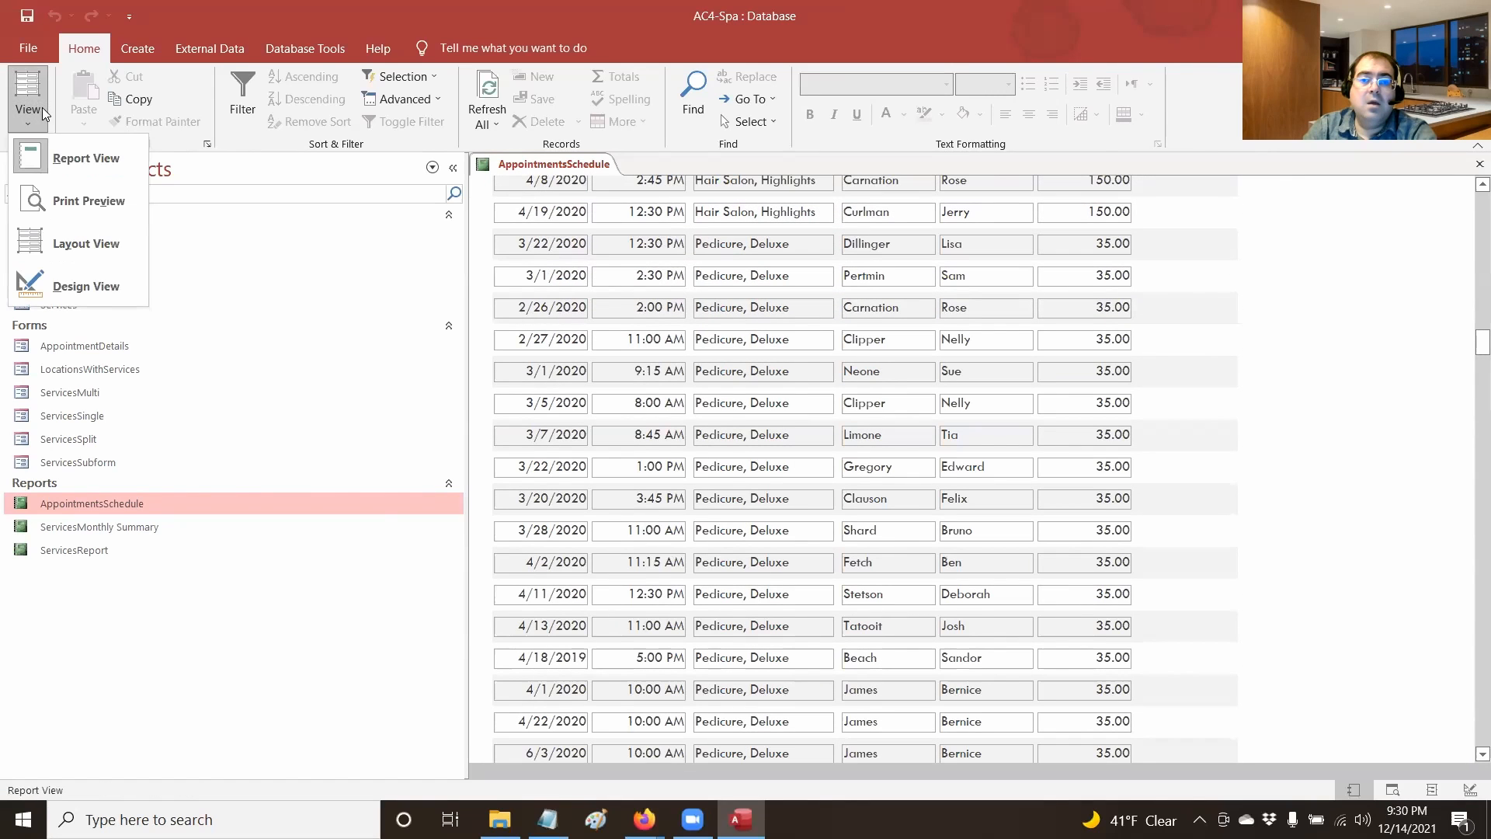
left_click(72, 194)
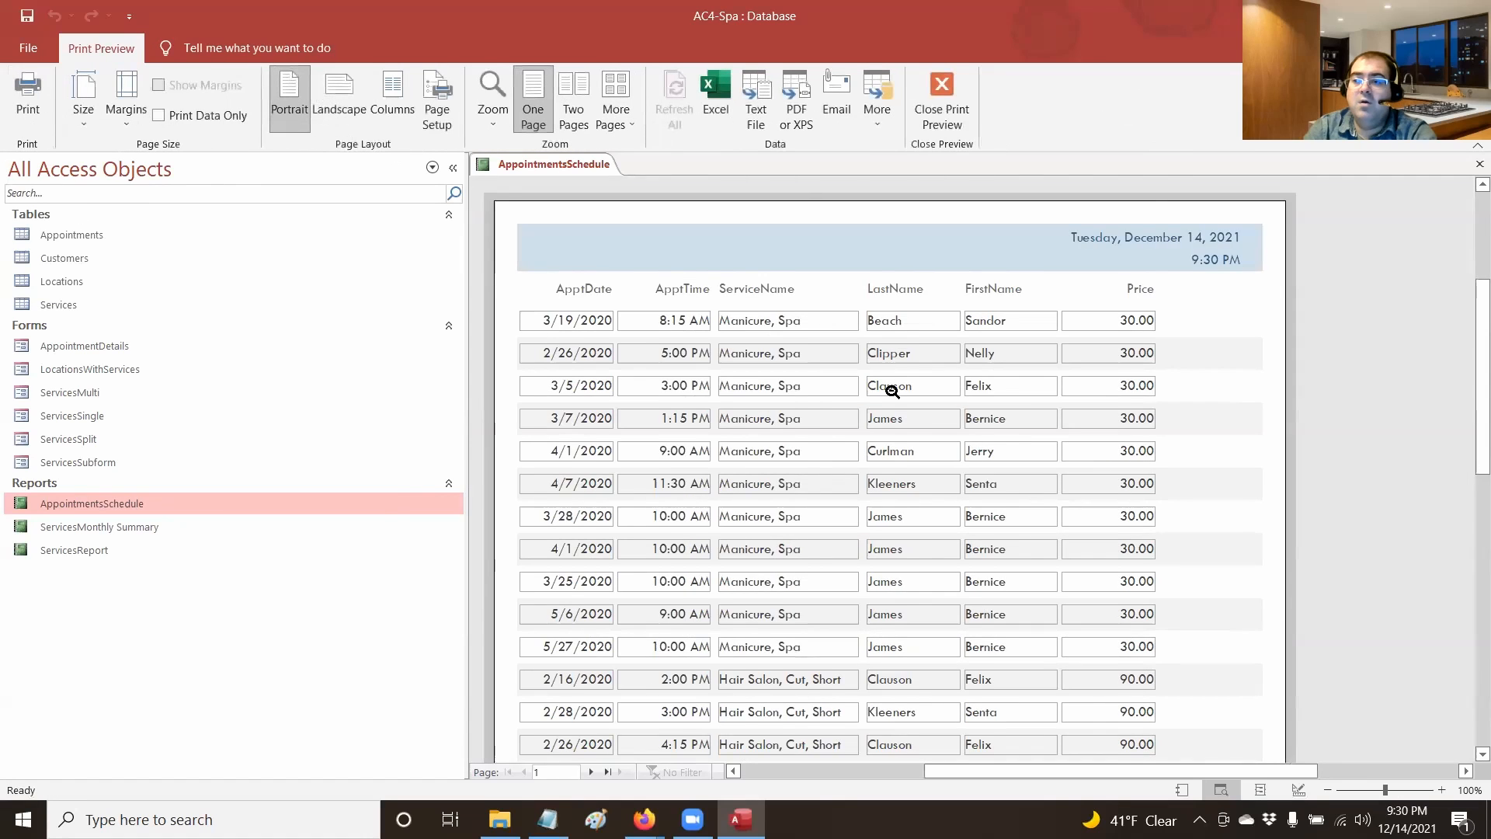
left_click(892, 392)
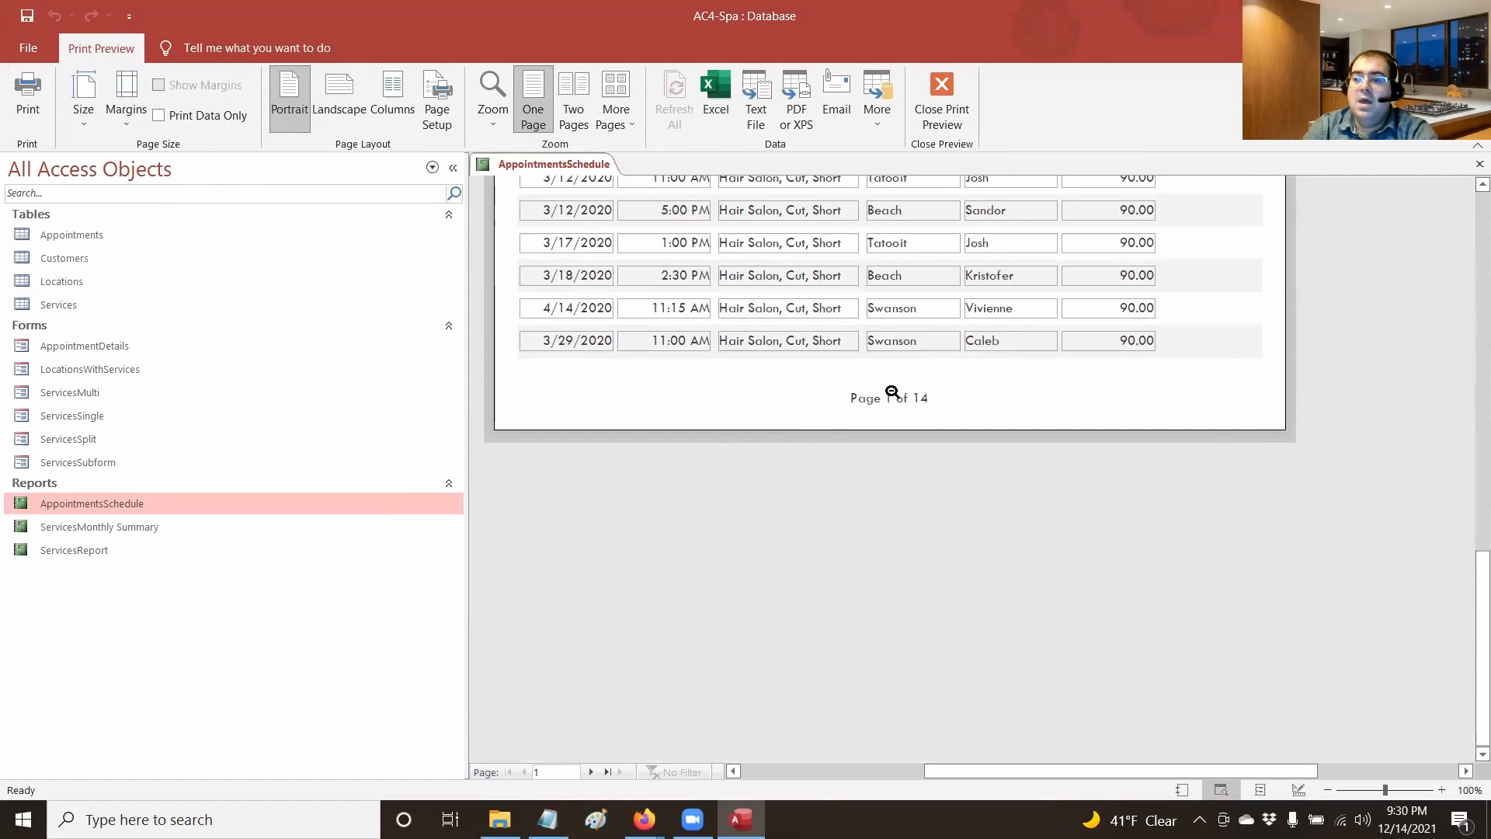
left_click(942, 97)
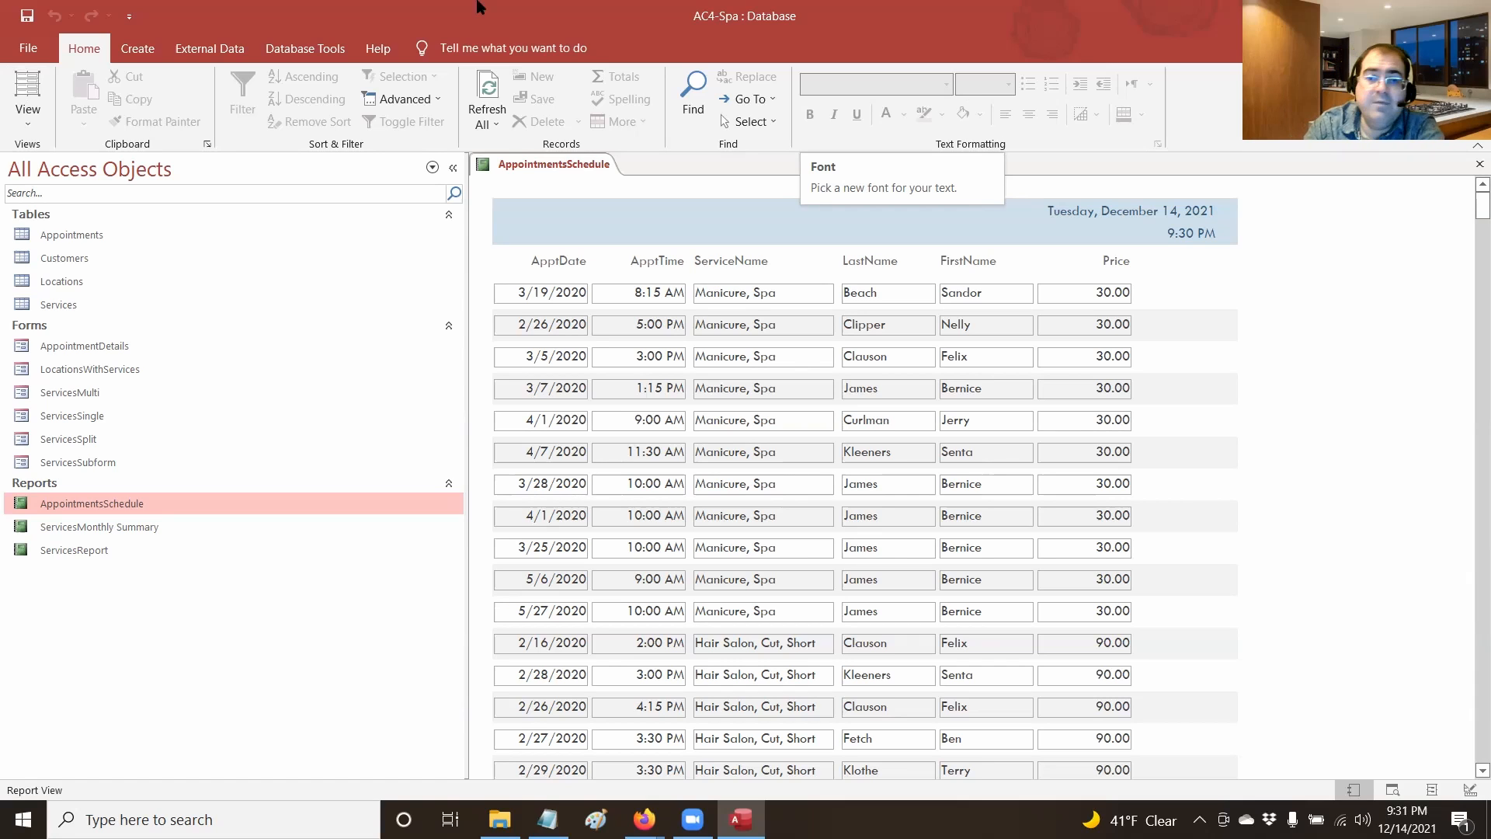
Return the AppointmentsSchedule report to Layout View and group its records on the ApptDate field
left_click(30, 123)
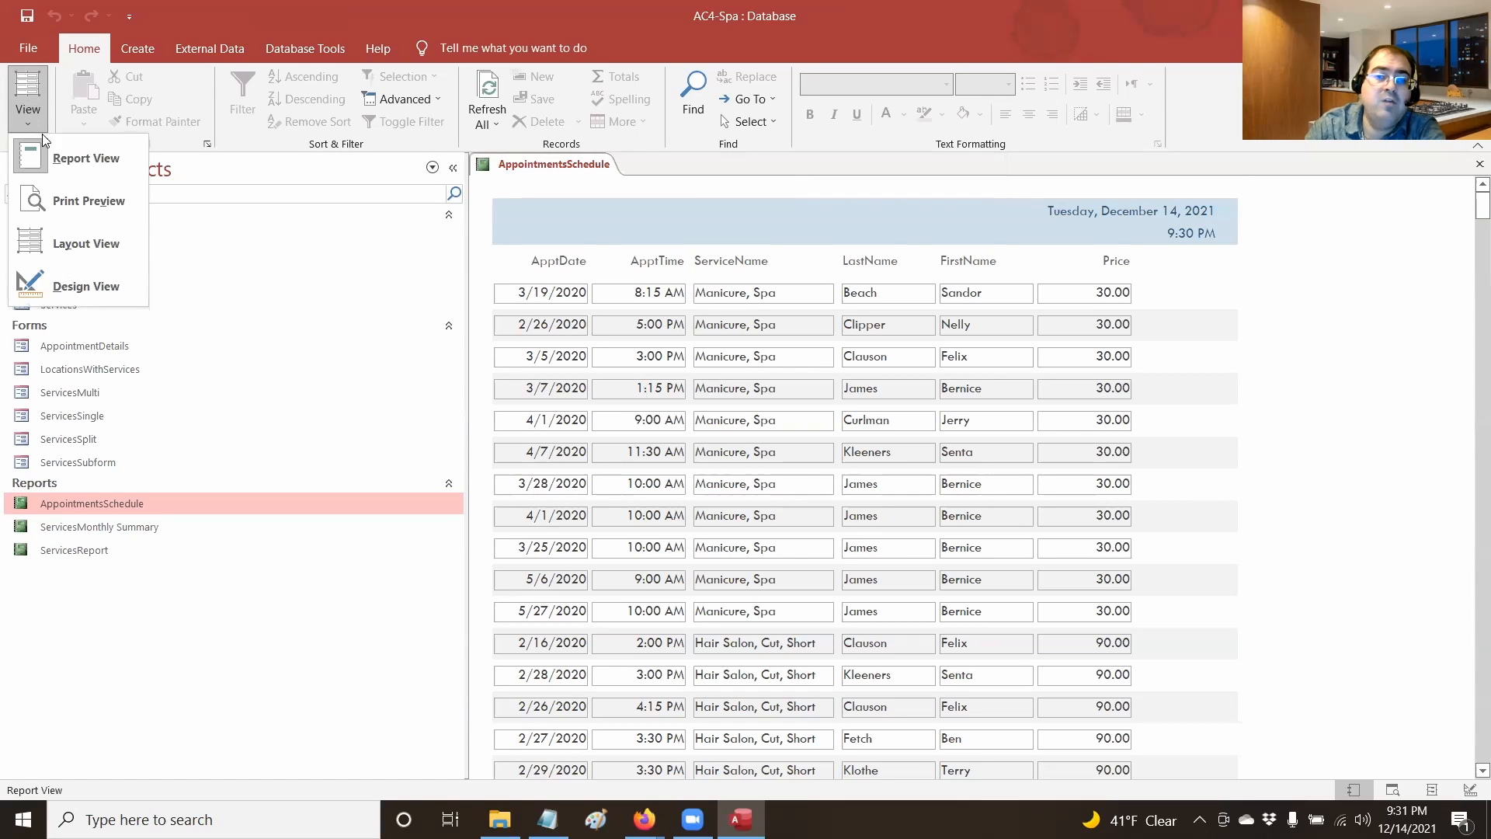
left_click(84, 243)
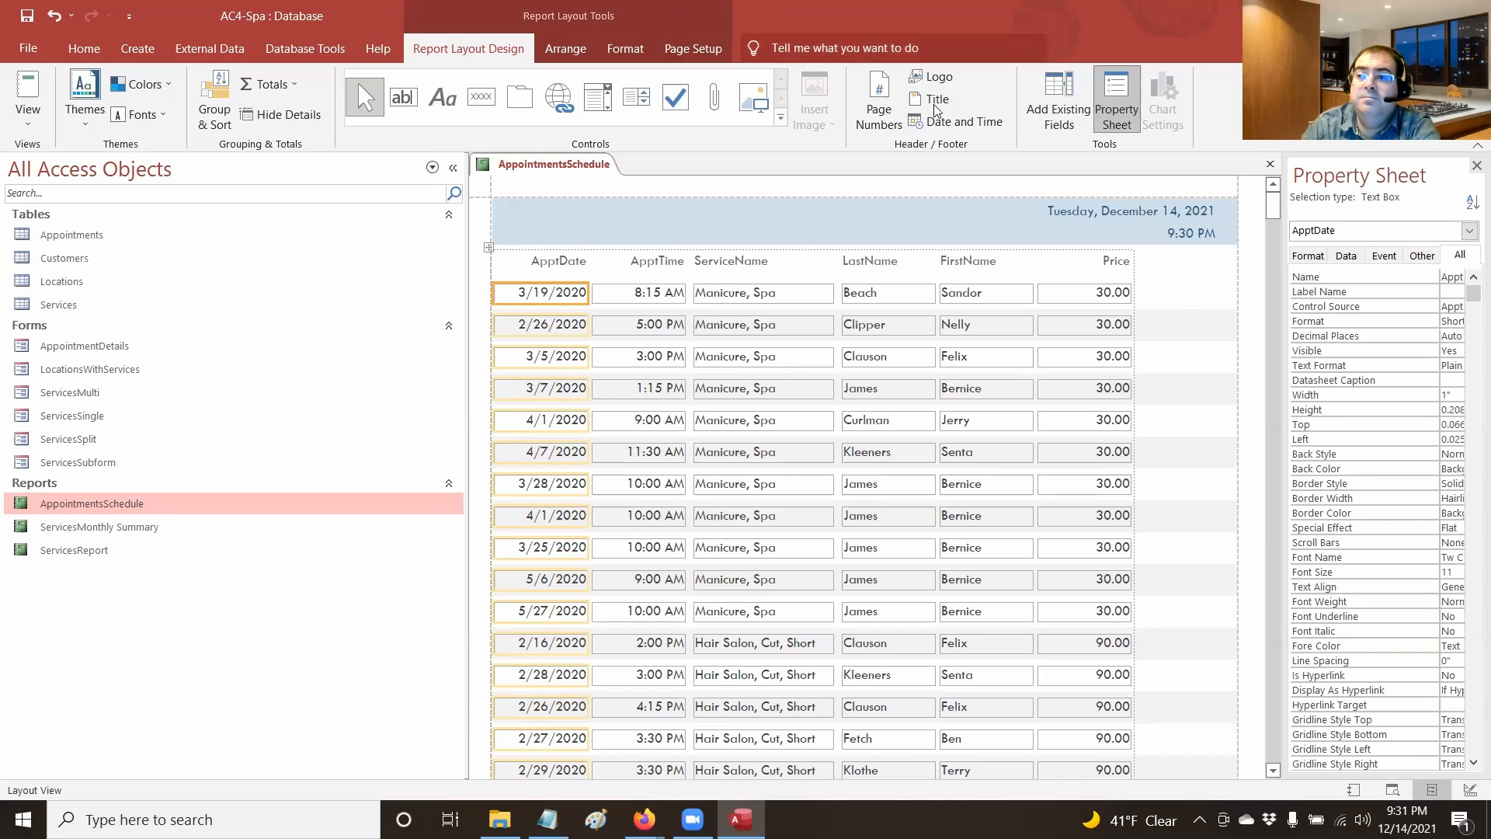
left_click(563, 48)
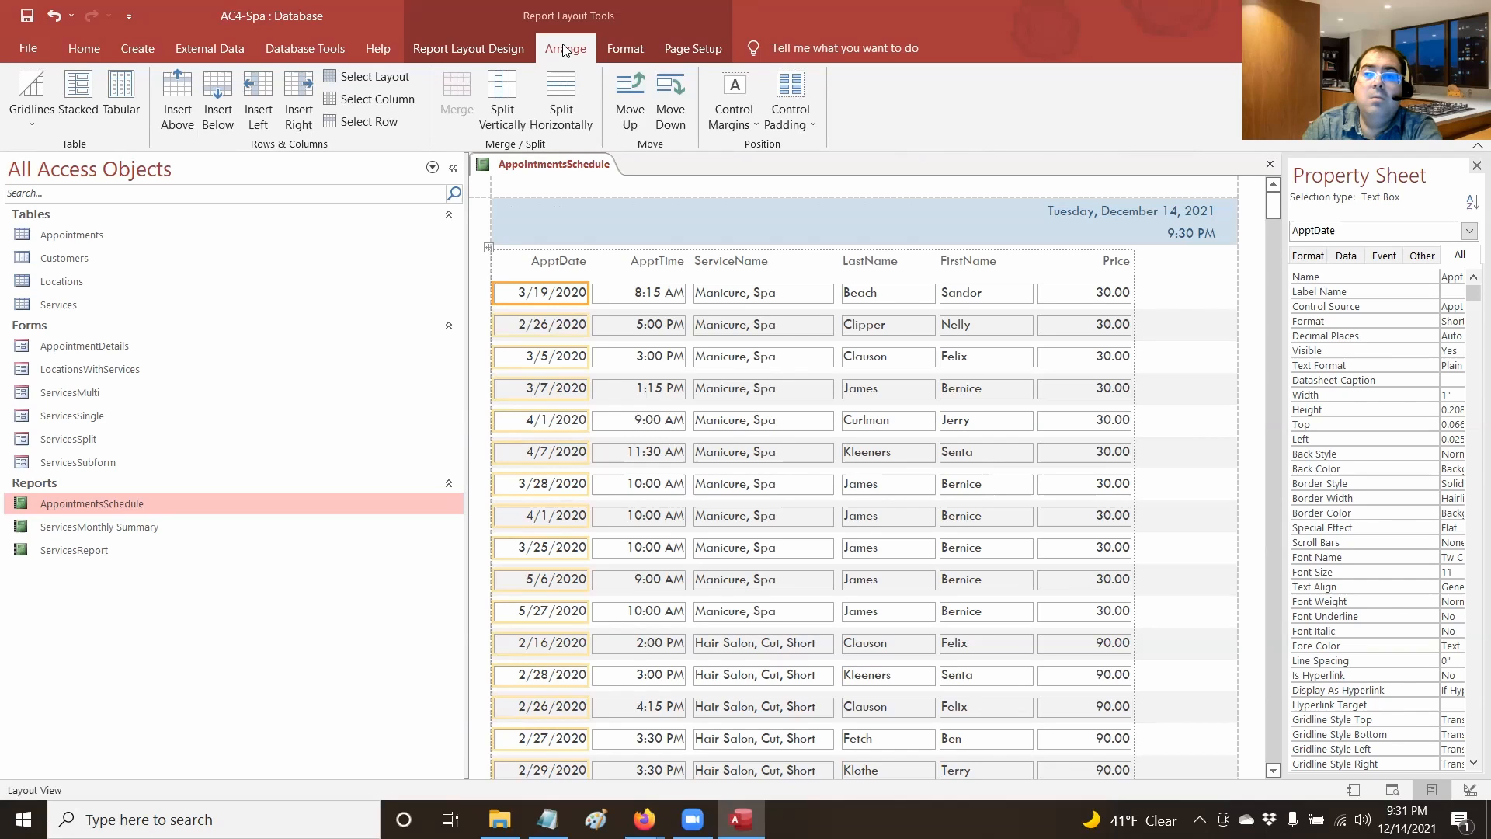
left_click(626, 61)
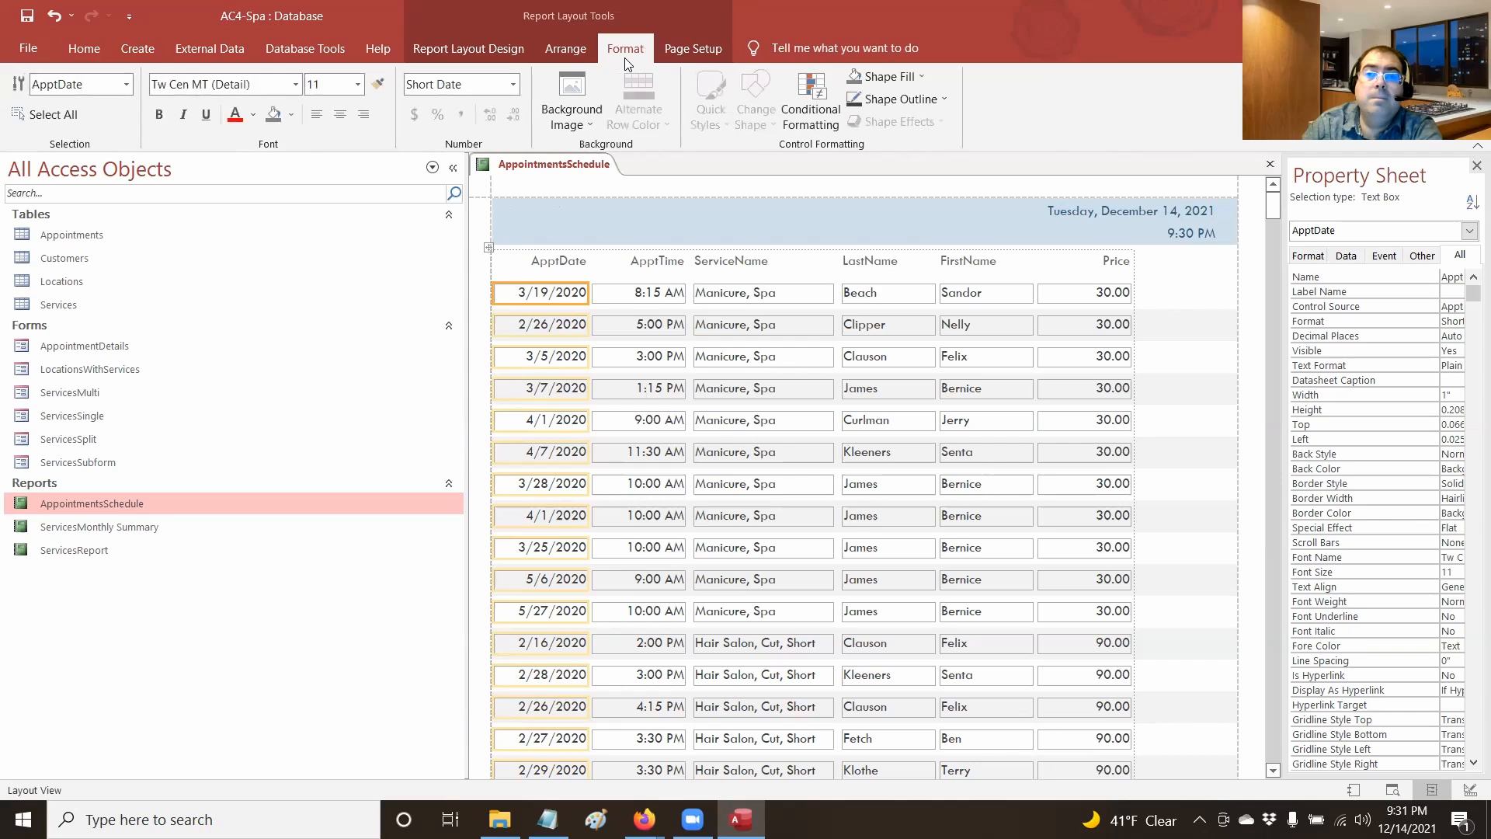
left_click(578, 55)
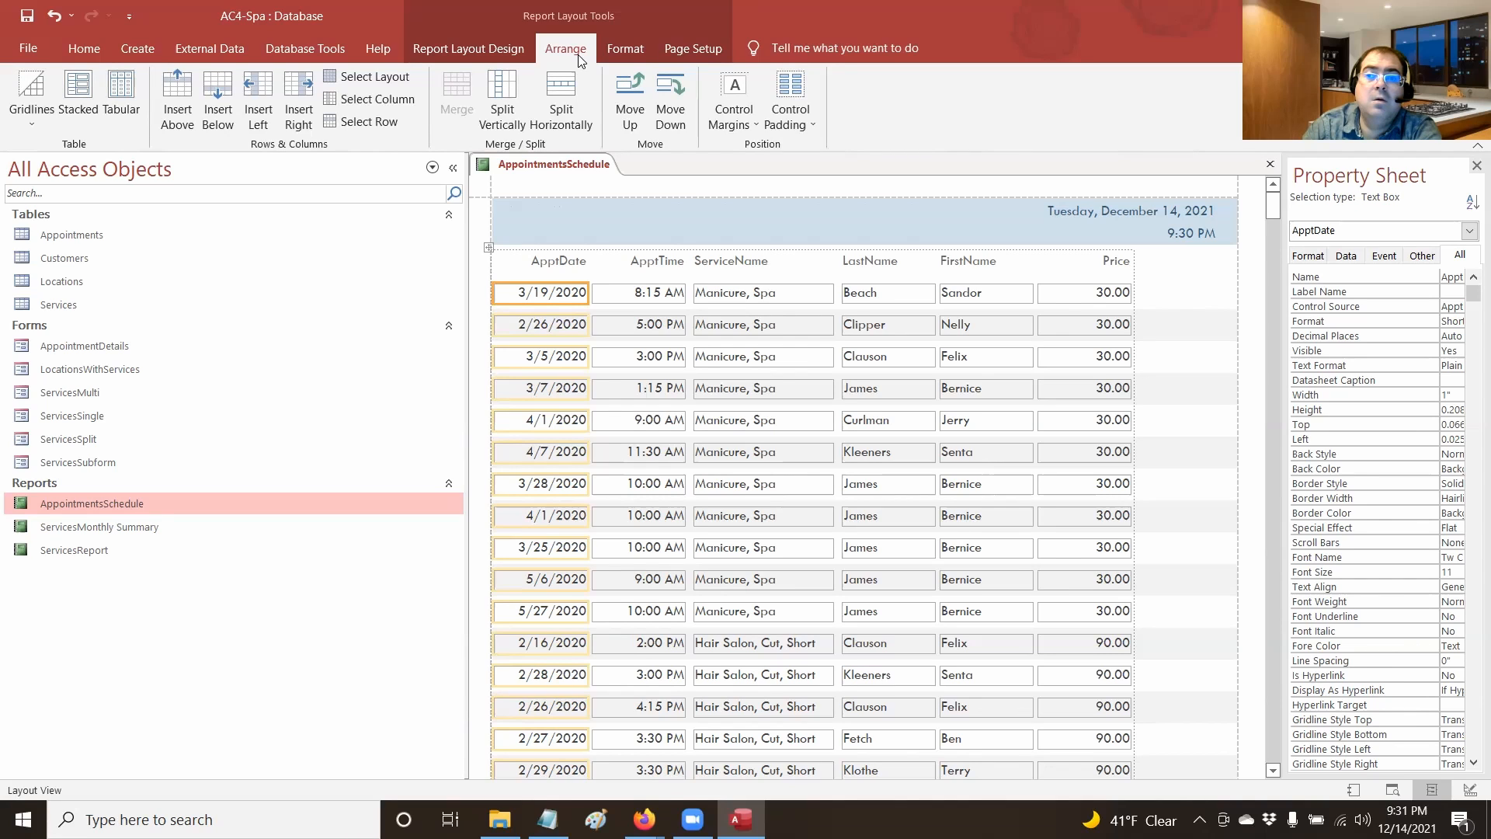
left_click(513, 52)
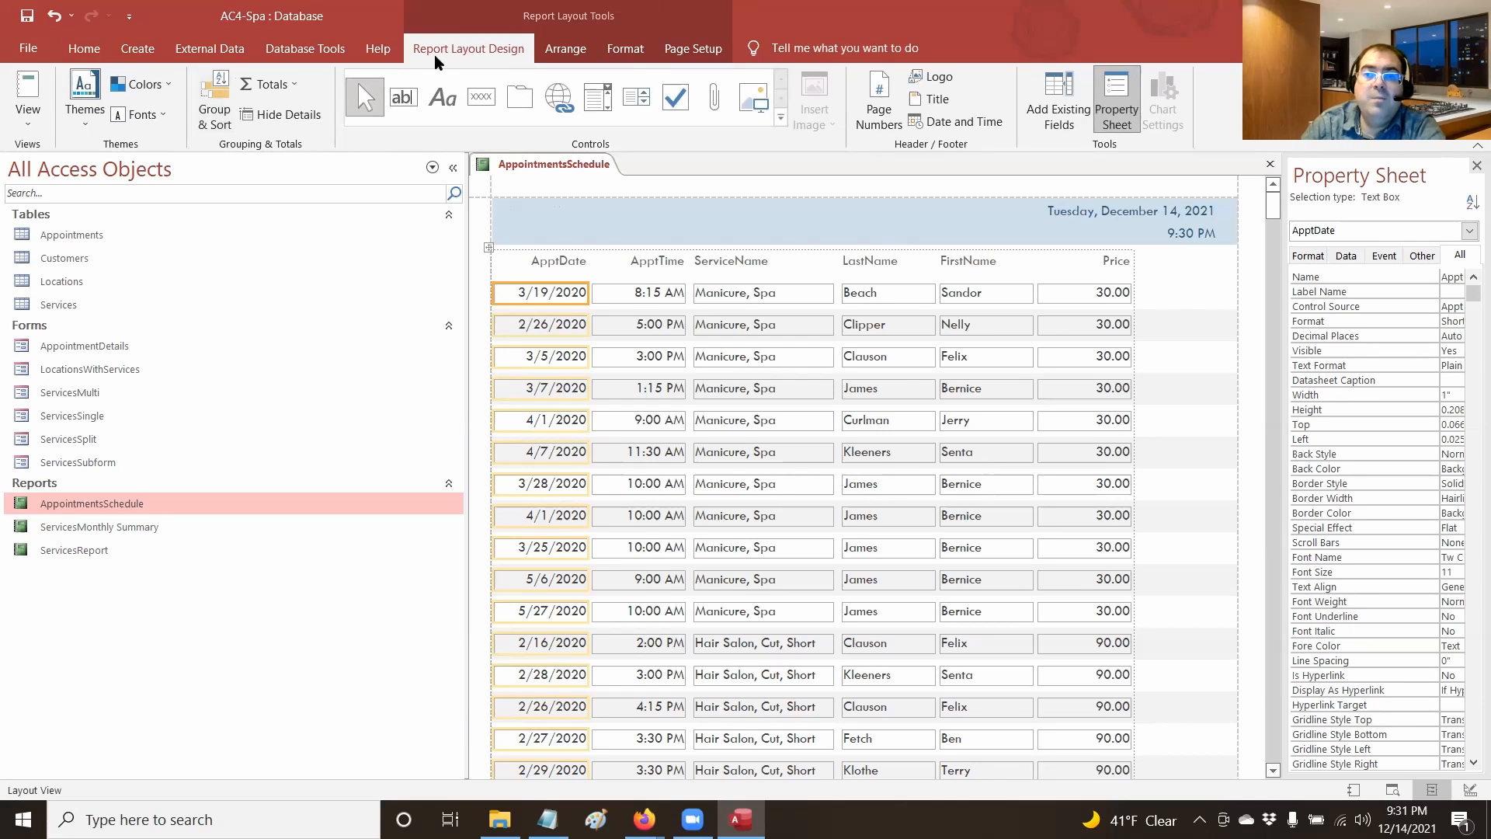
left_click(221, 116)
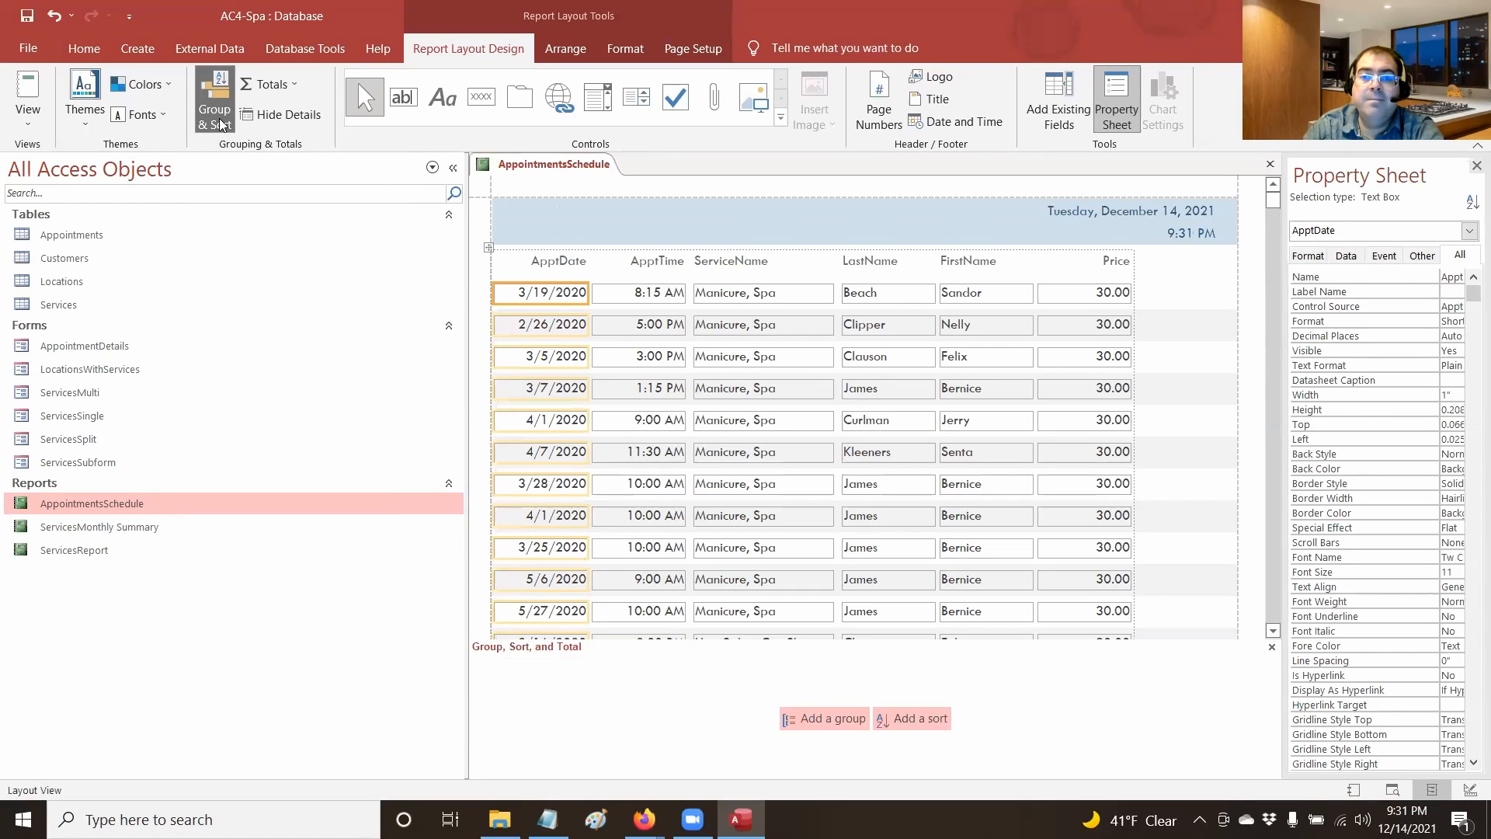
left_click(529, 269)
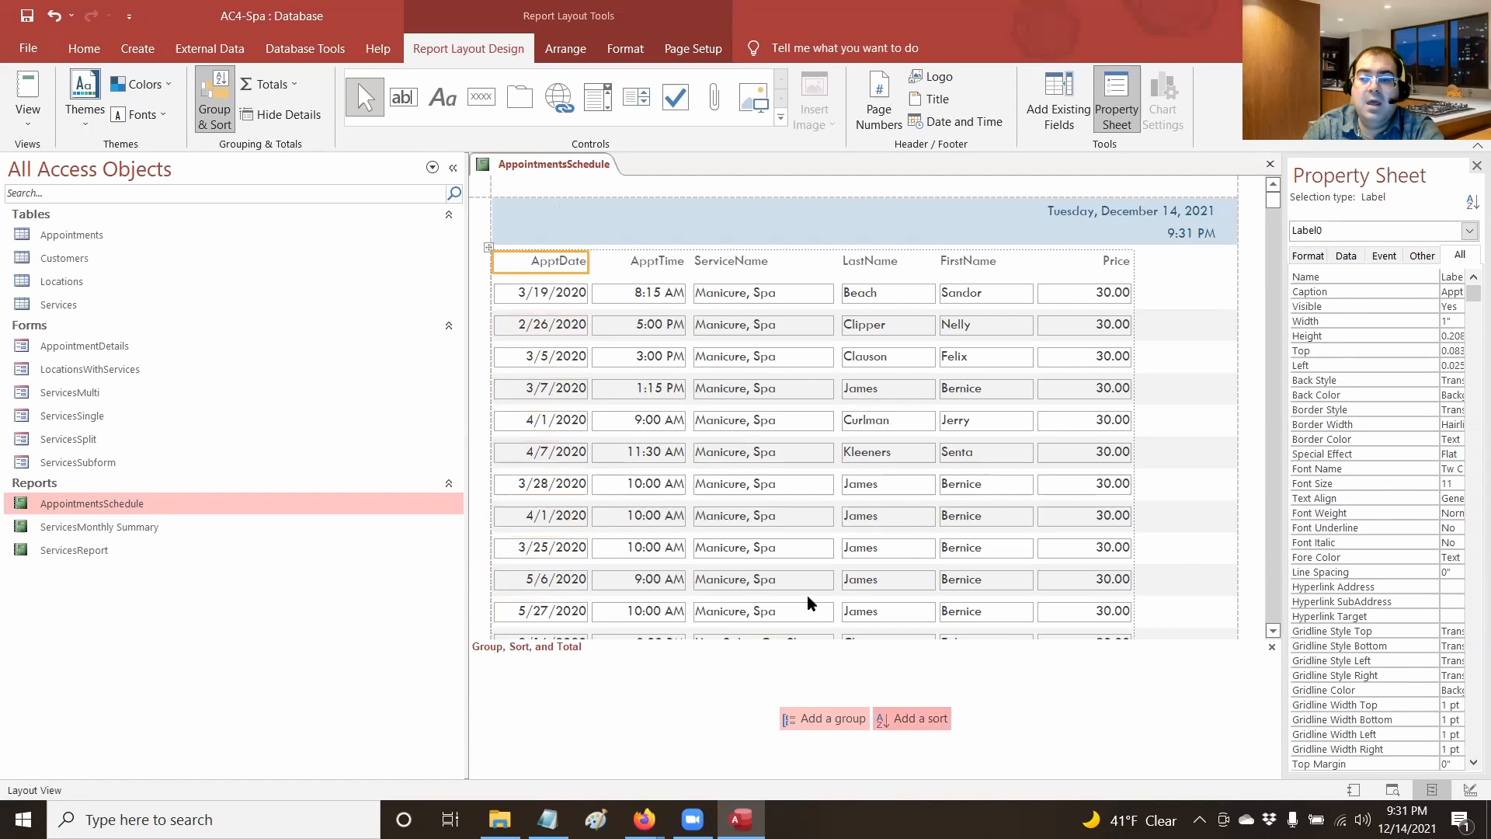
left_click(831, 718)
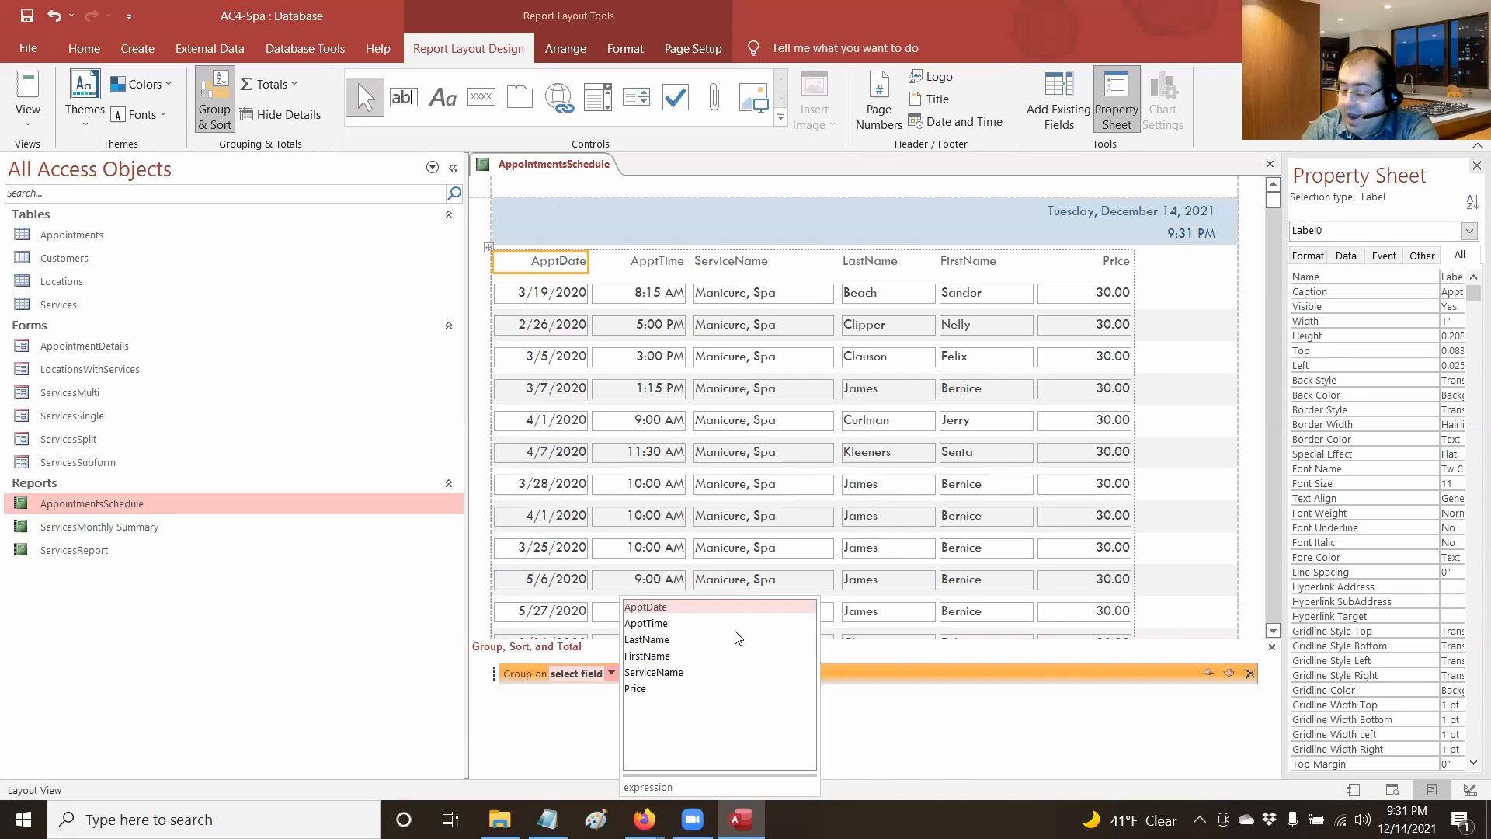
left_click(670, 606)
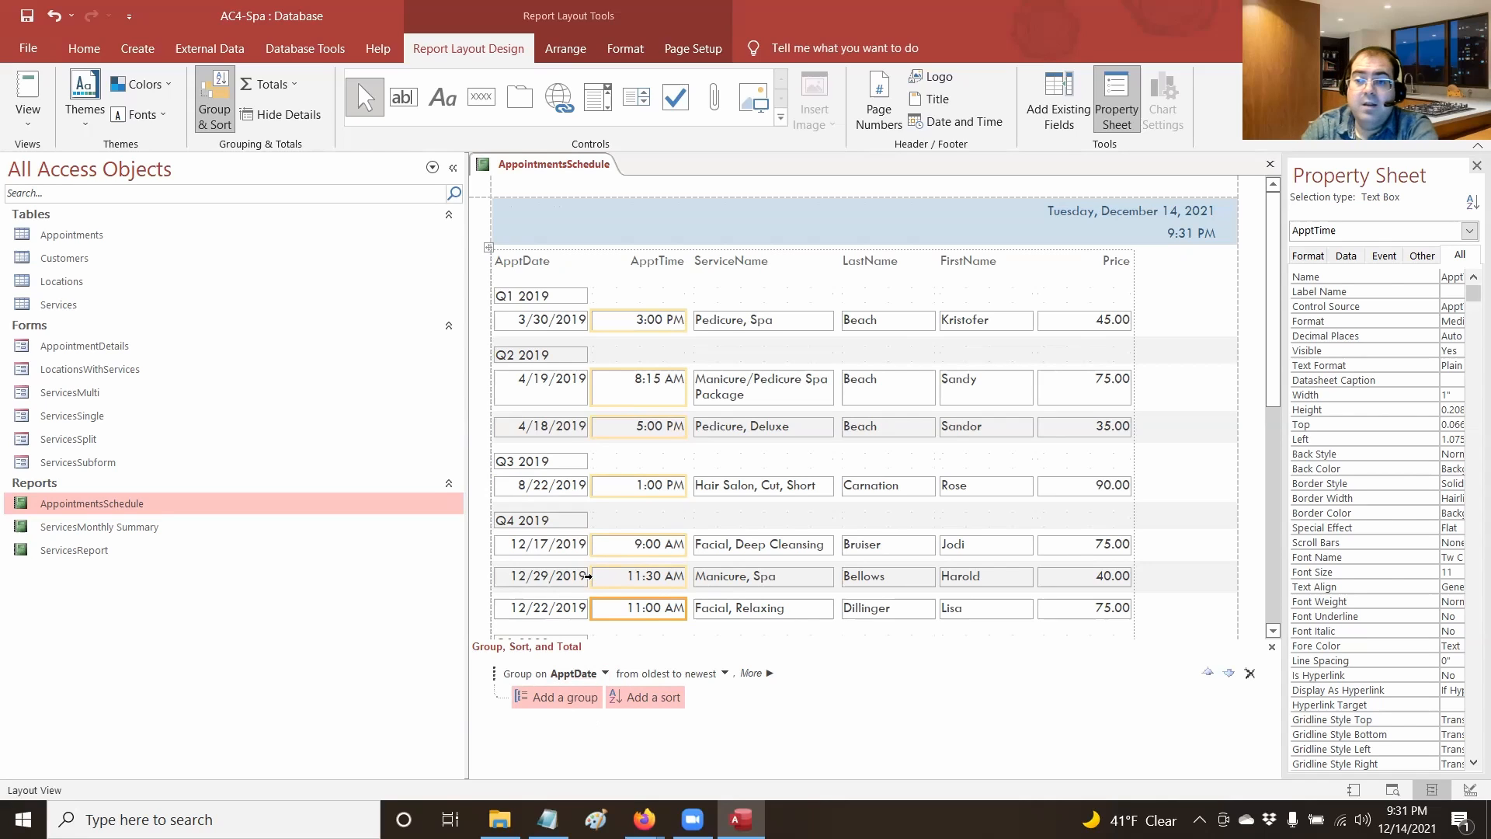
Examine the Control Source of the ApptDate group header control in a widened Property Sheet, with the full grouping options expanded
left_click(520, 296)
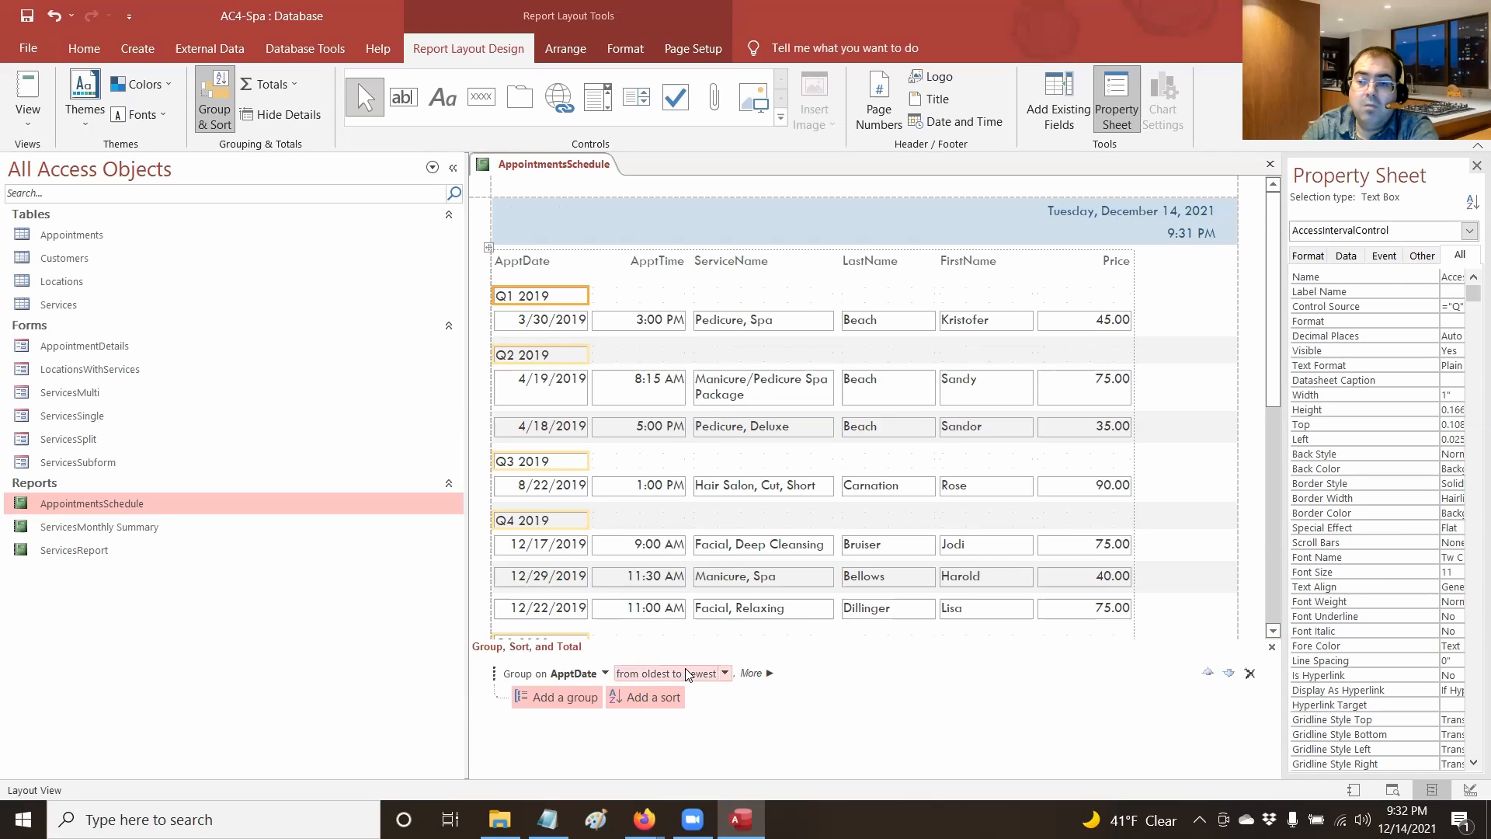
left_click(750, 672)
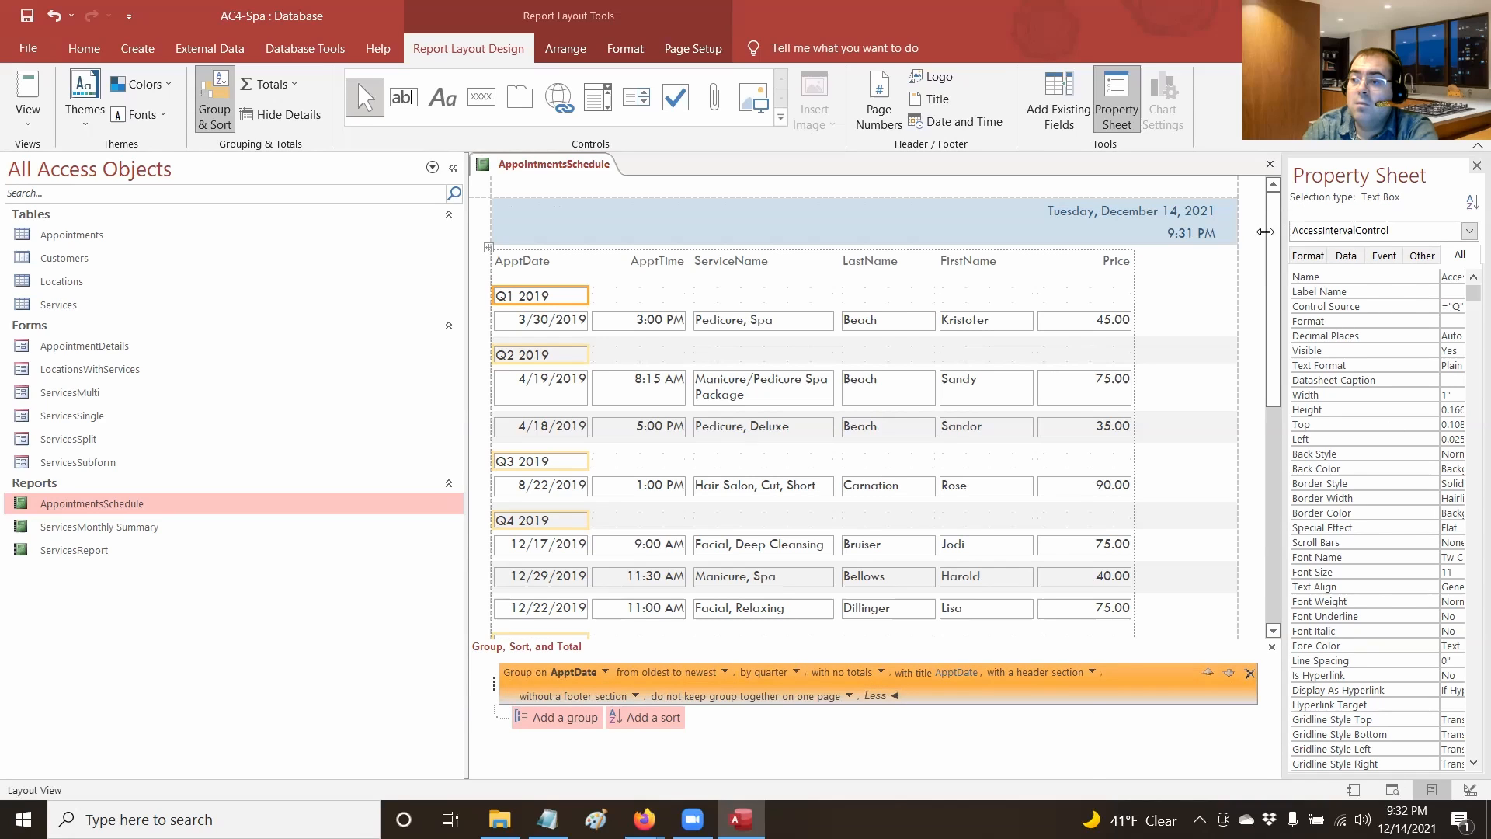
left_click_drag(1265, 231, 1092, 234)
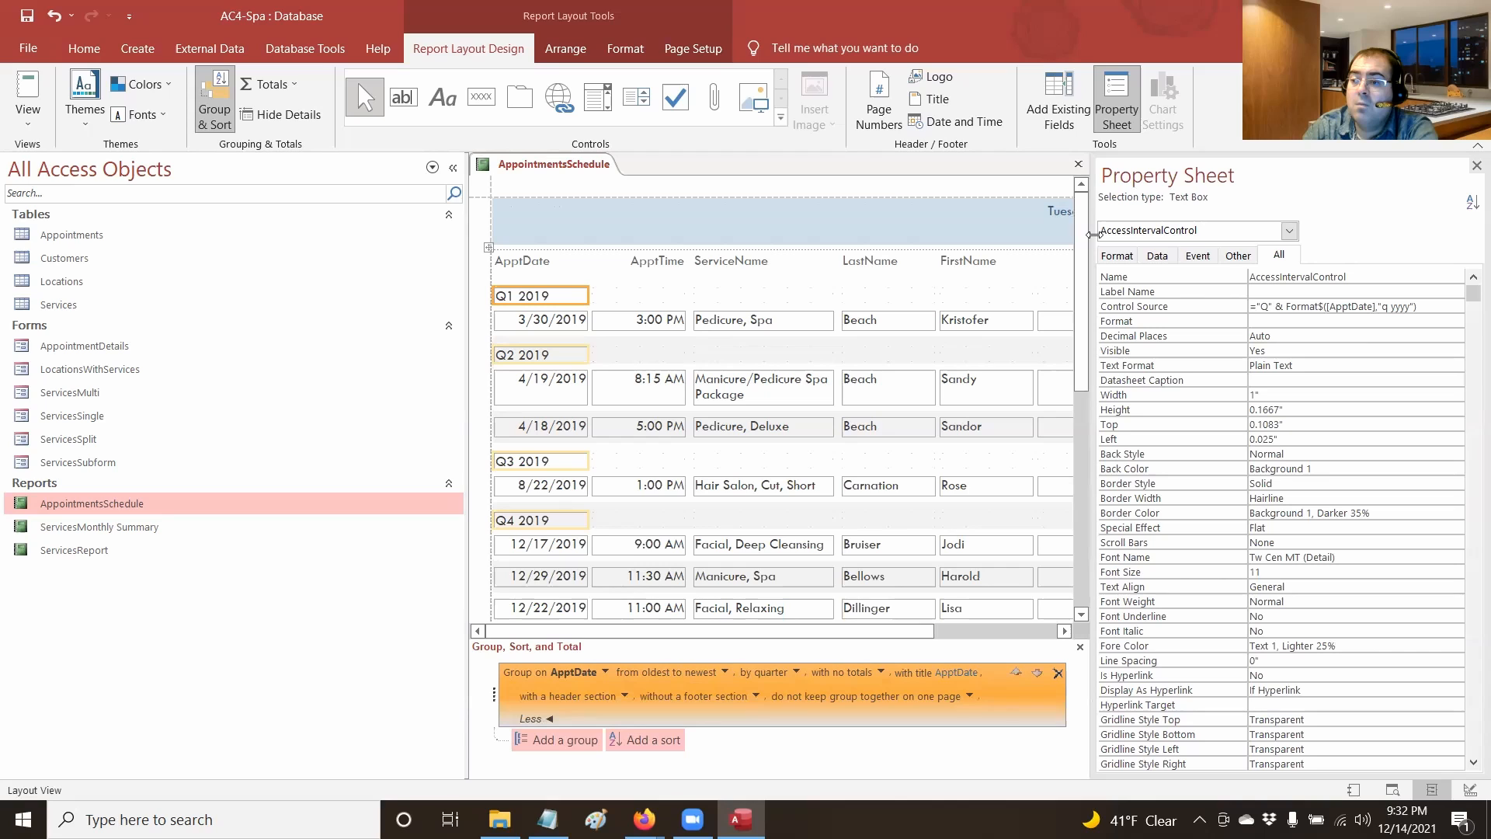
left_click(1299, 320)
left_click(1296, 307)
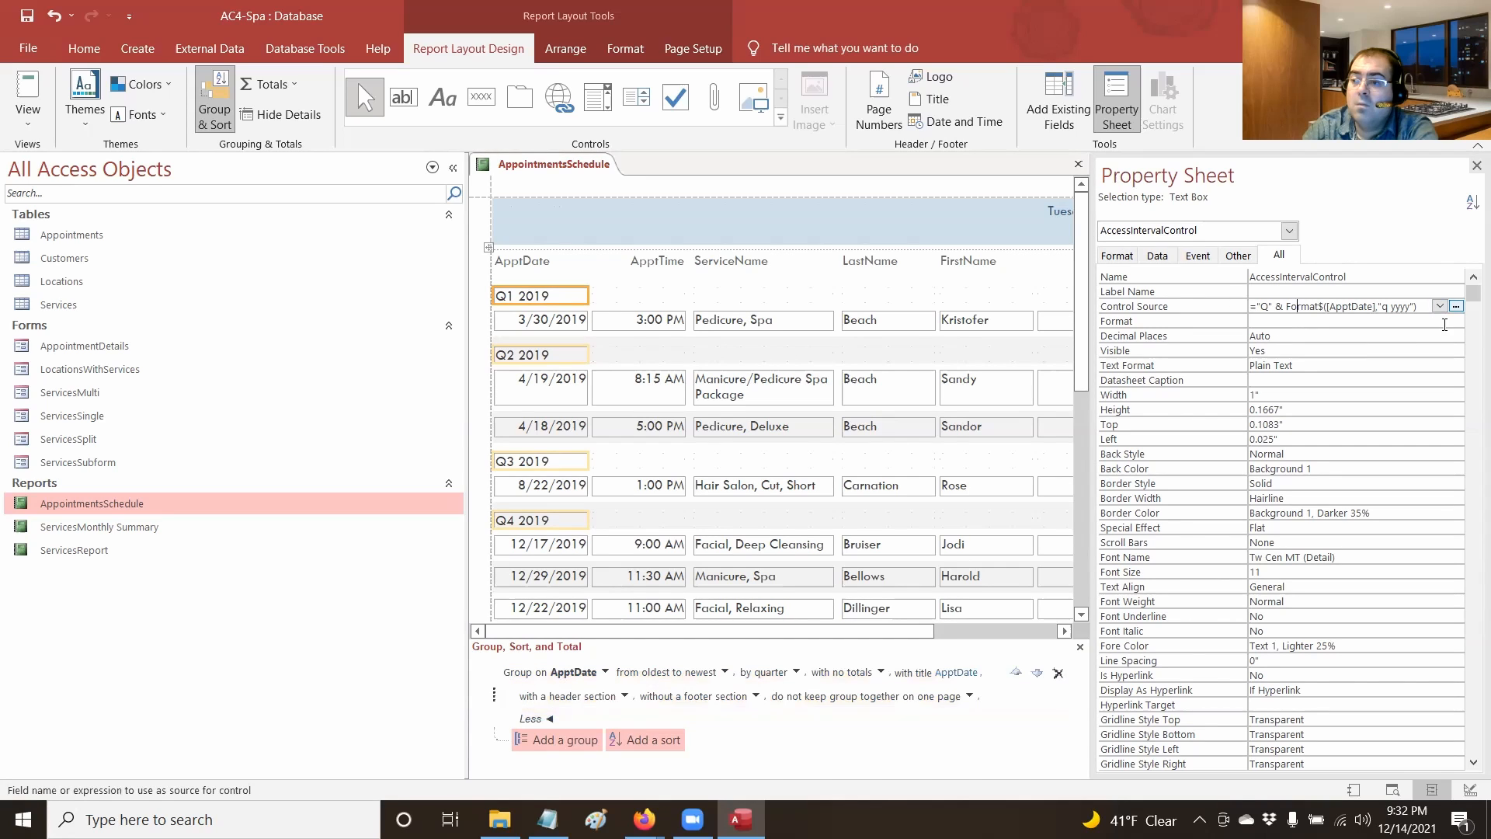
left_click(1438, 308)
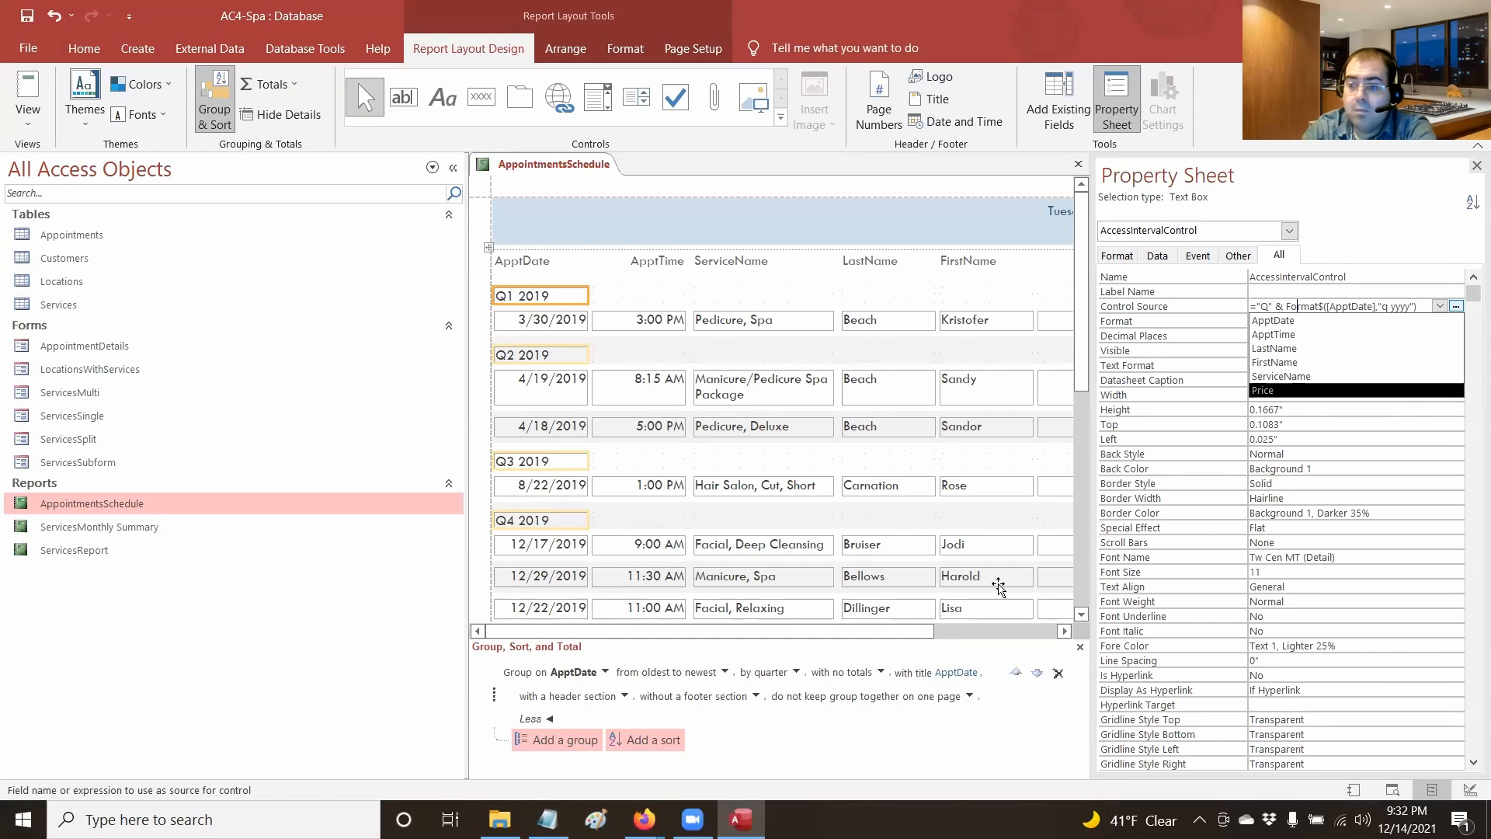
Change the ApptDate grouping interval of the AppointmentsSchedule report to by month and expand the group's options again
left_click(783, 673)
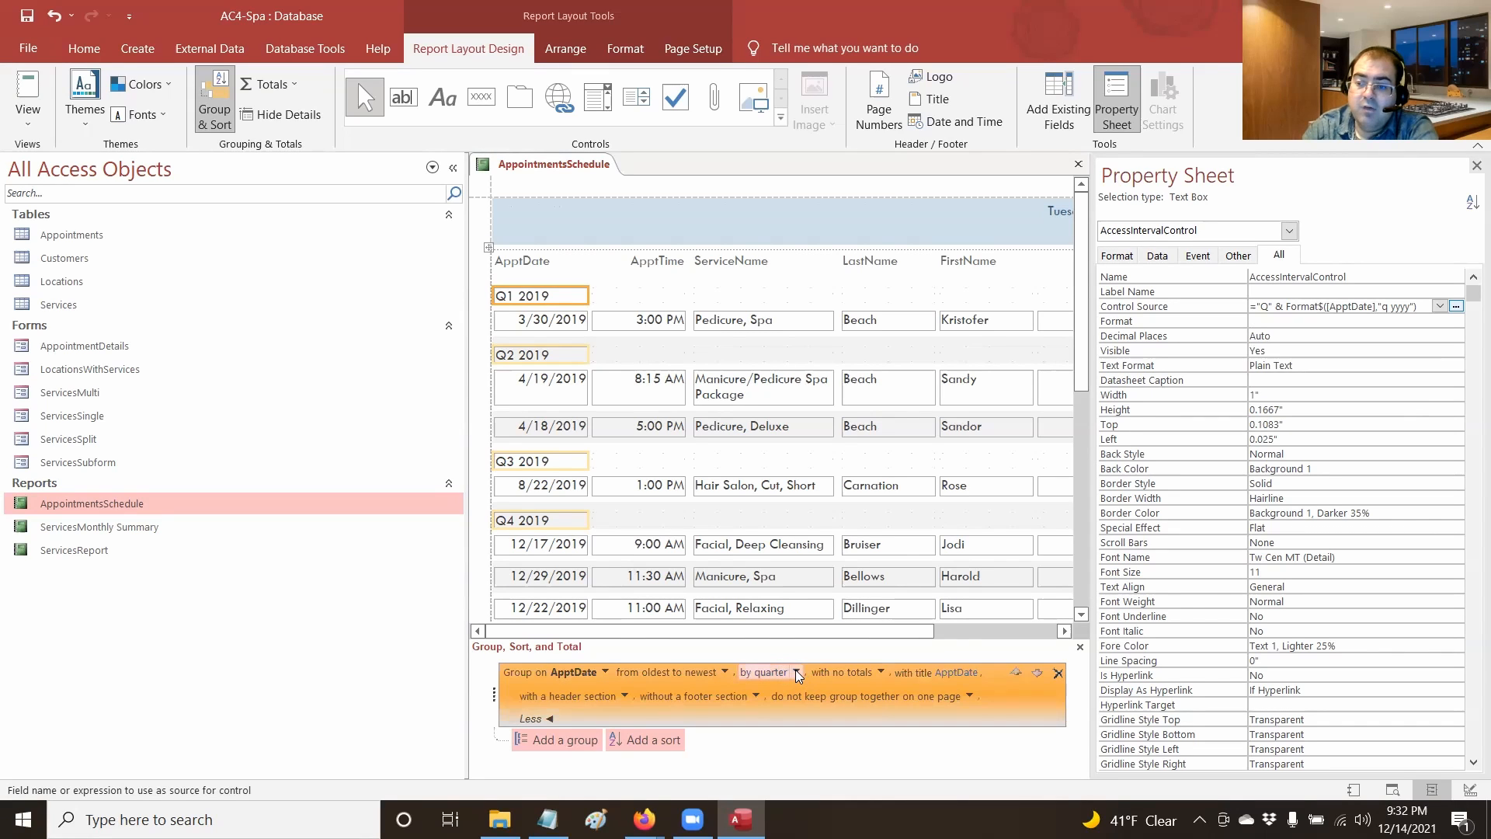
left_click(795, 671)
left_click(821, 703)
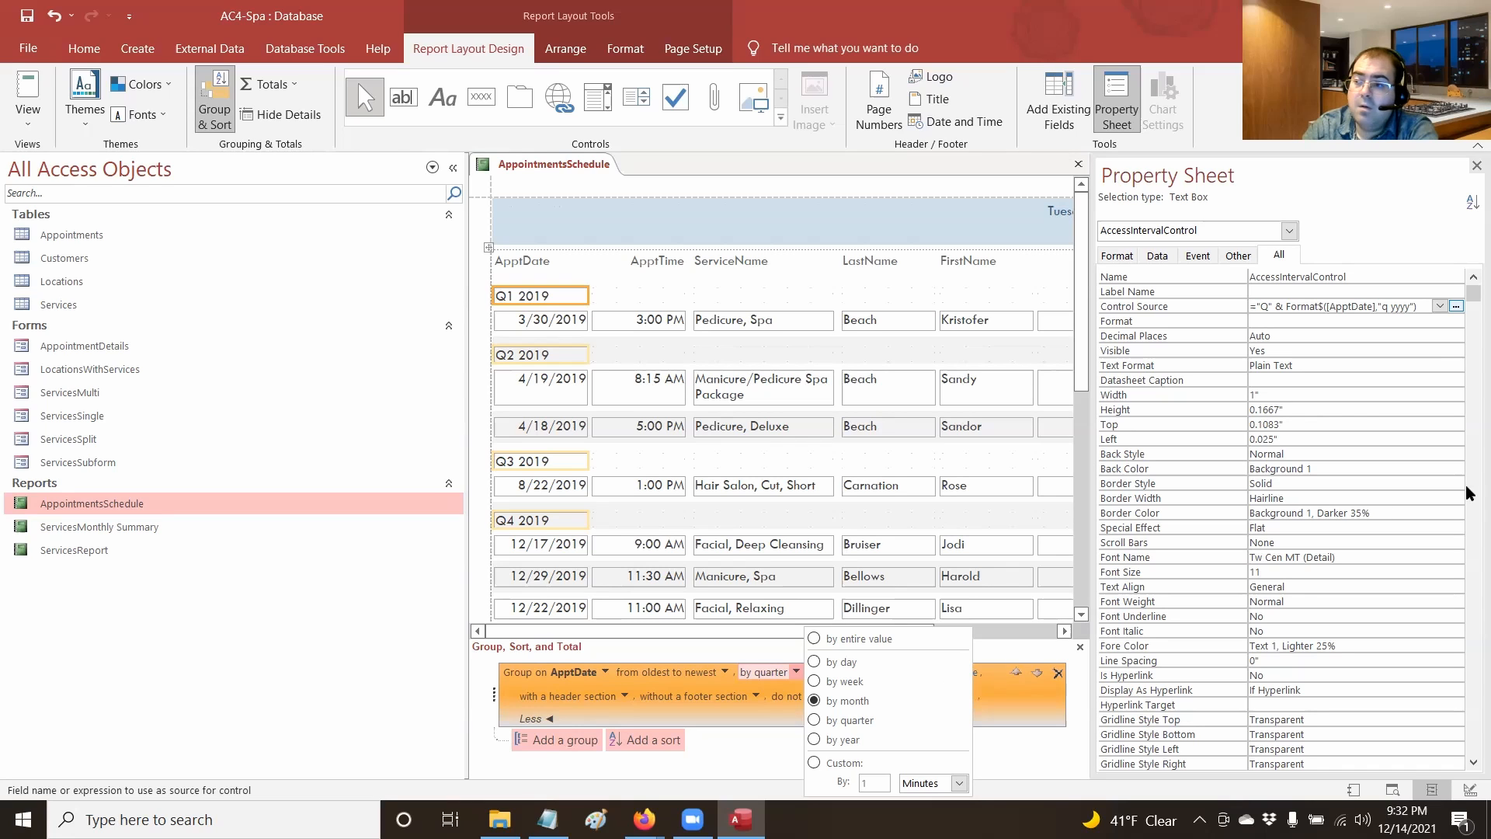
left_click(1465, 294)
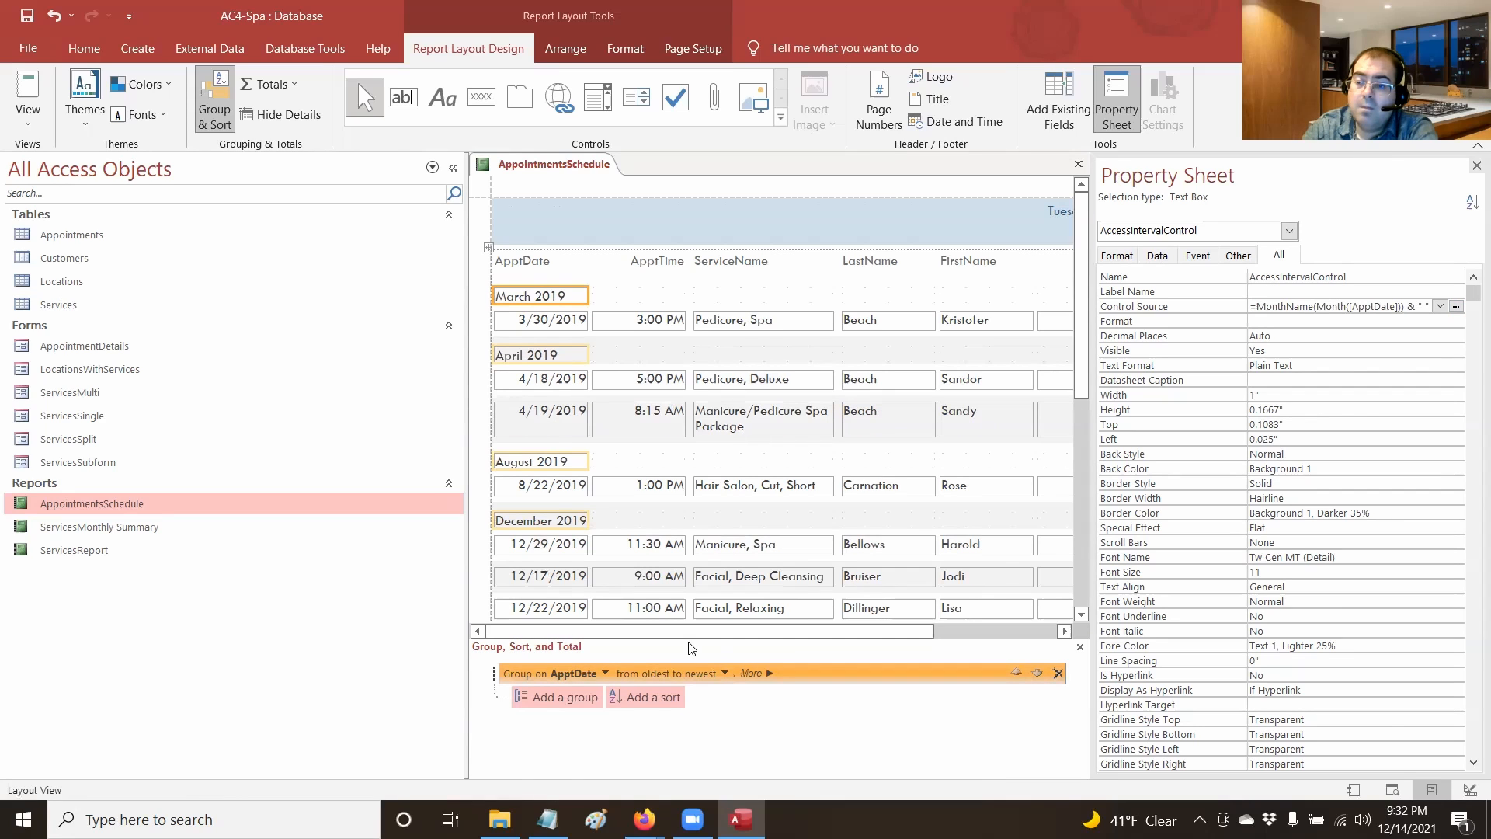
left_click(751, 673)
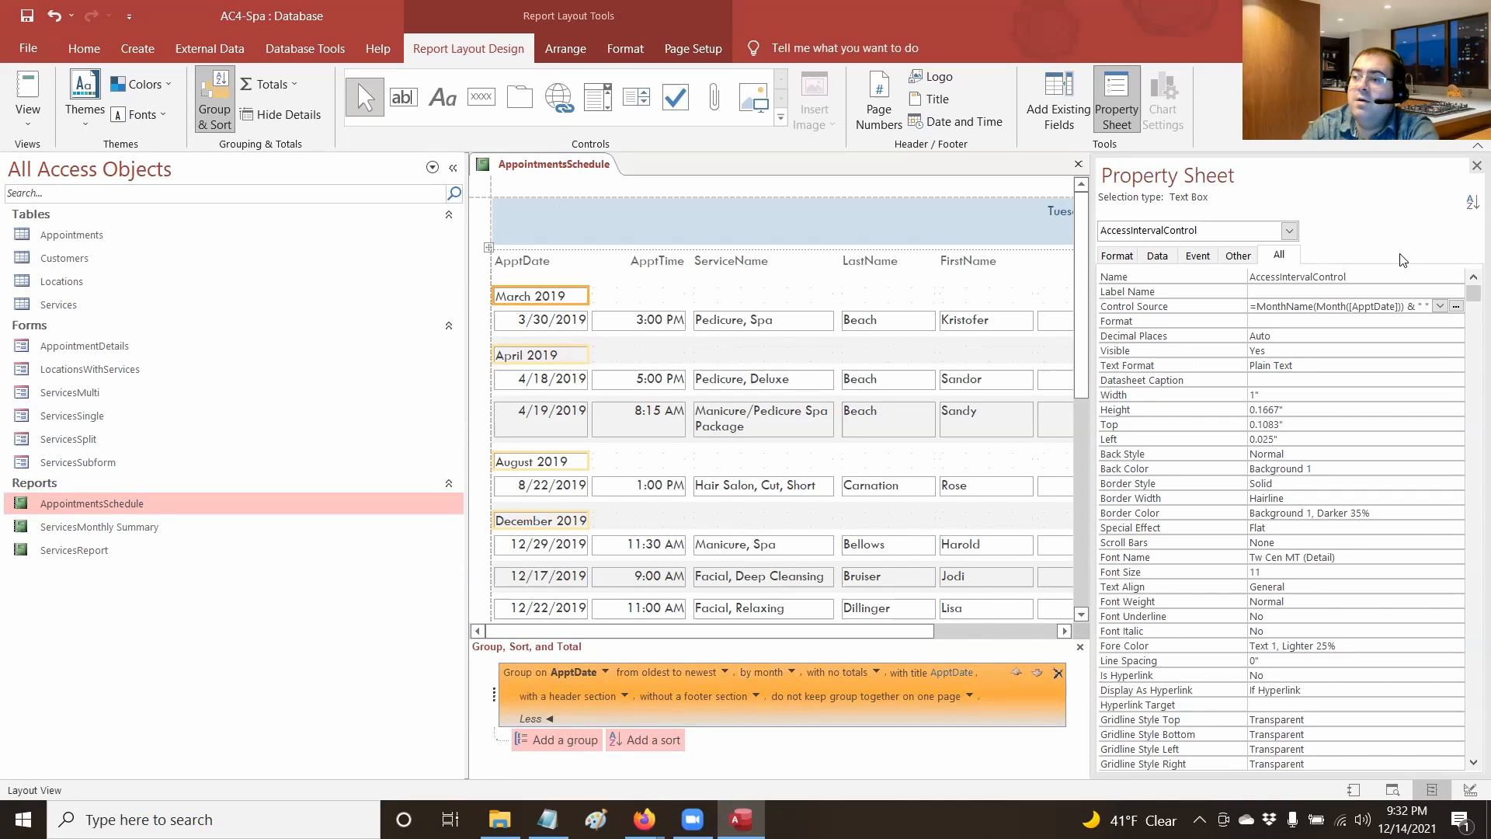
Close the Property Sheet and add a Sum total for the Price column of the report
left_click(1475, 166)
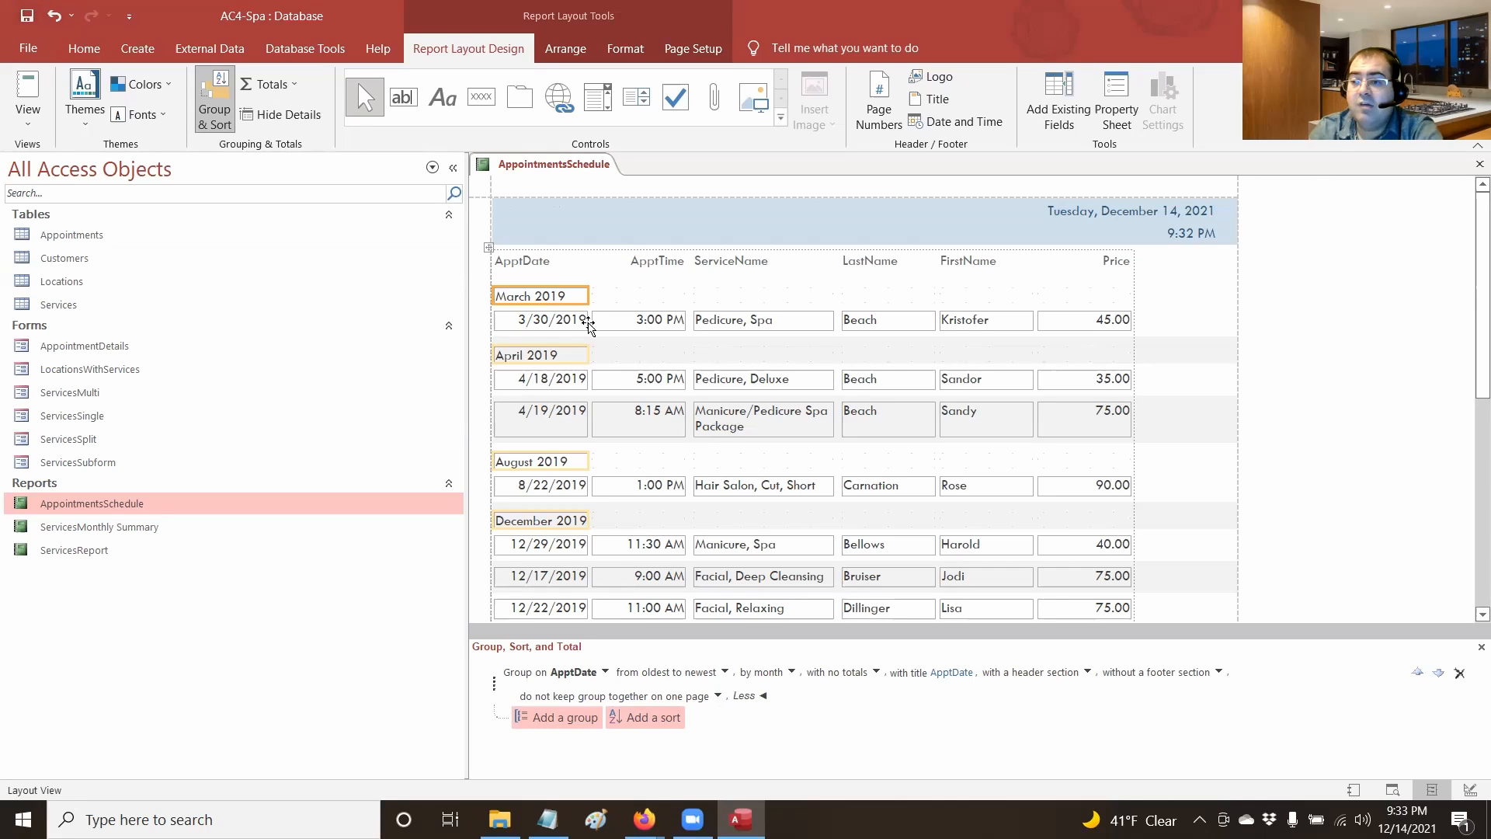
left_click(1113, 266)
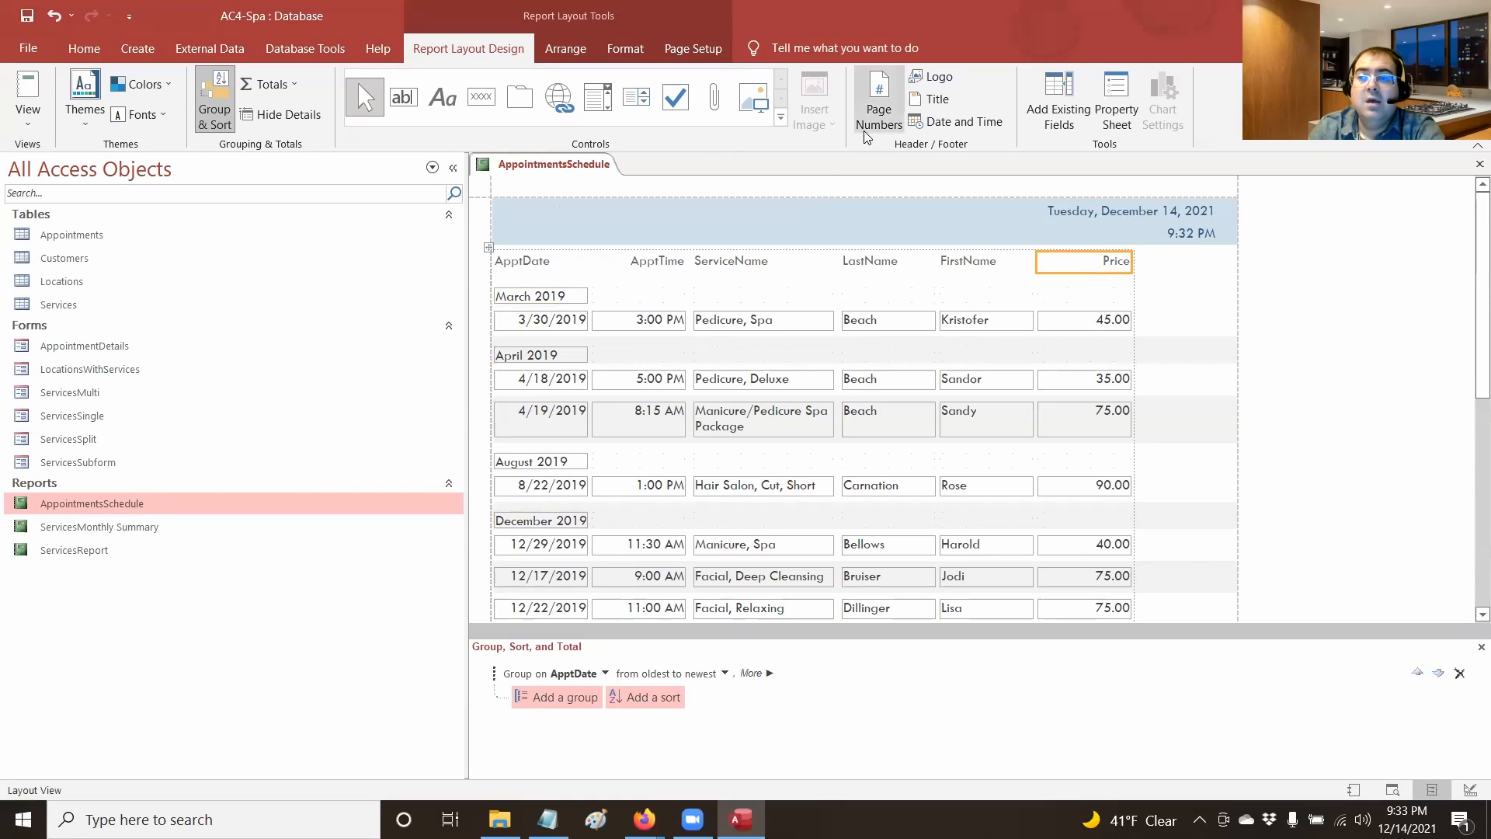
left_click(286, 86)
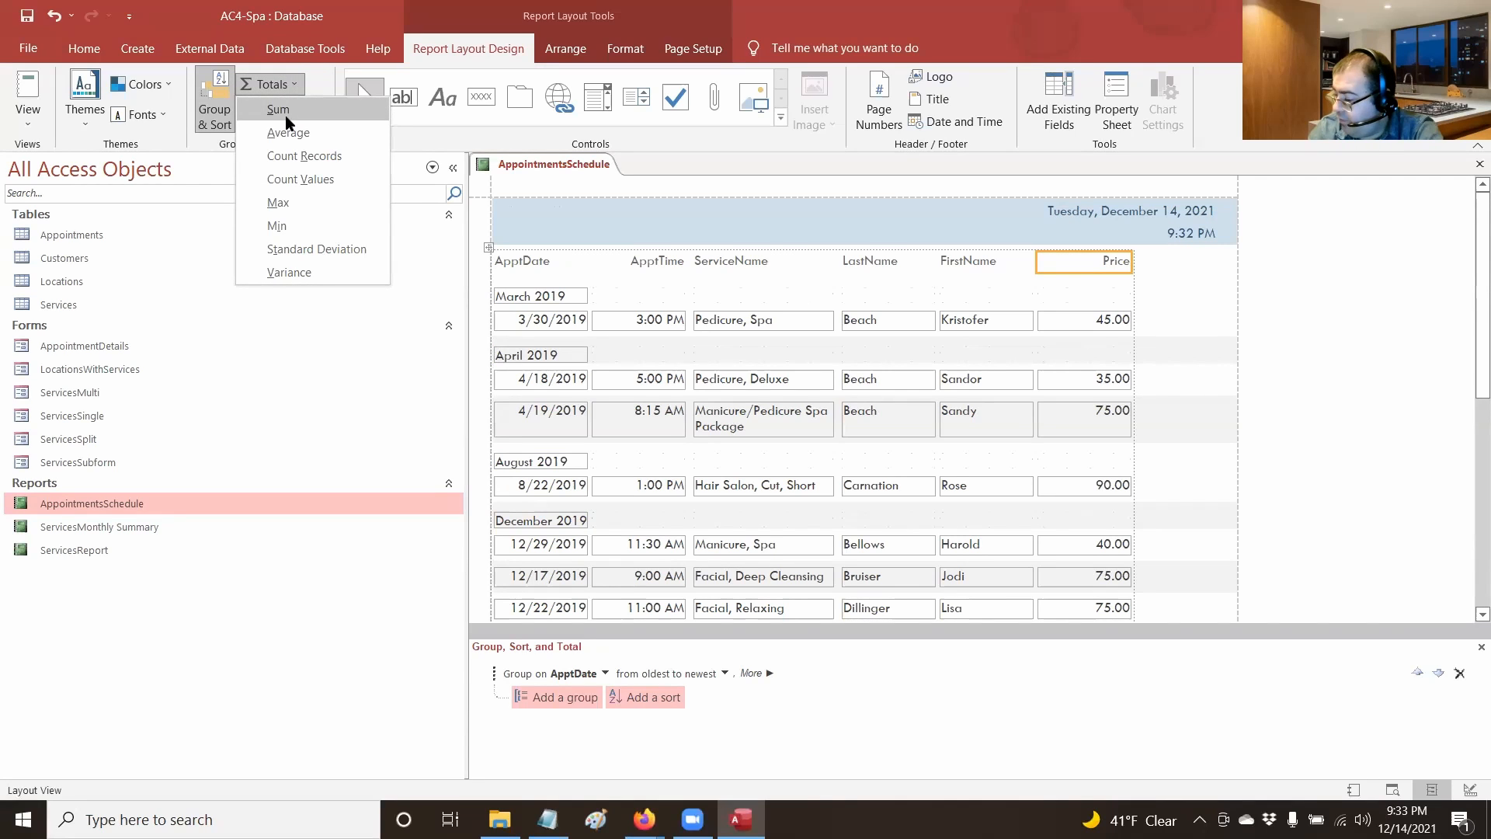
left_click(286, 115)
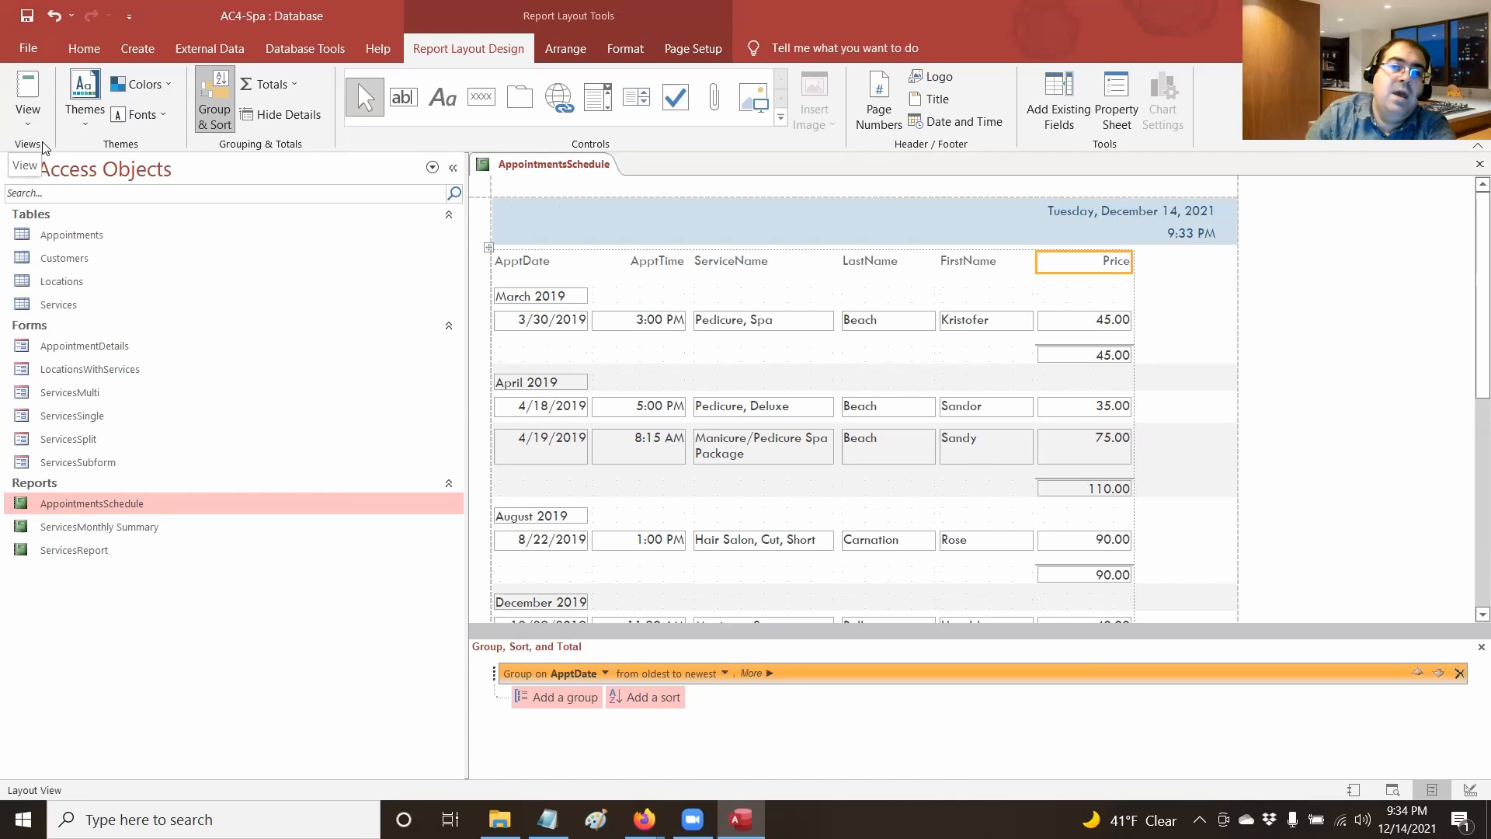
Examine the monthly groups and Price totals in Print Preview, using the two-page layout with the Navigation Pane collapsed
left_click(25, 128)
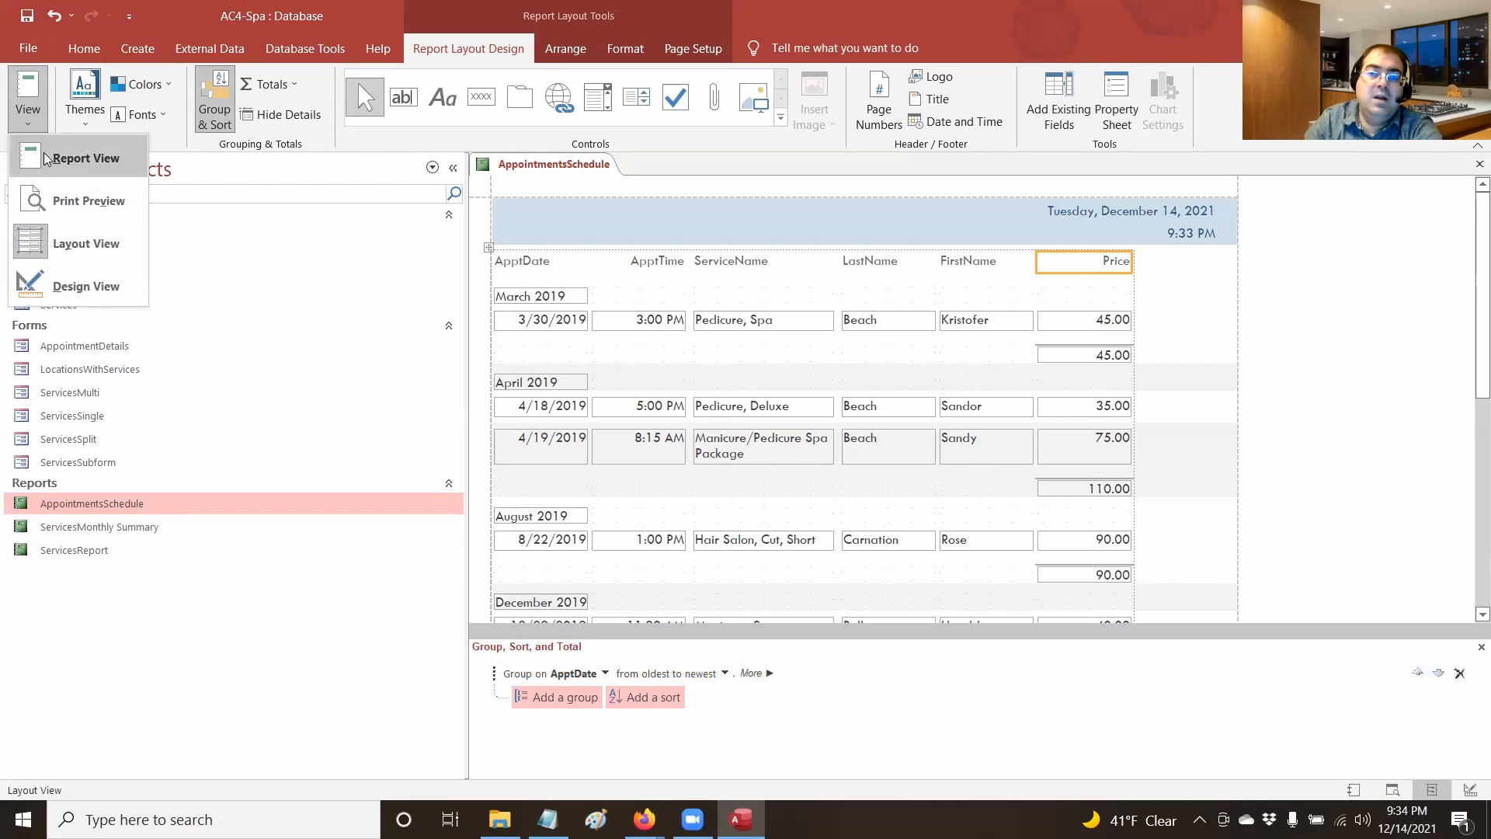
left_click(59, 208)
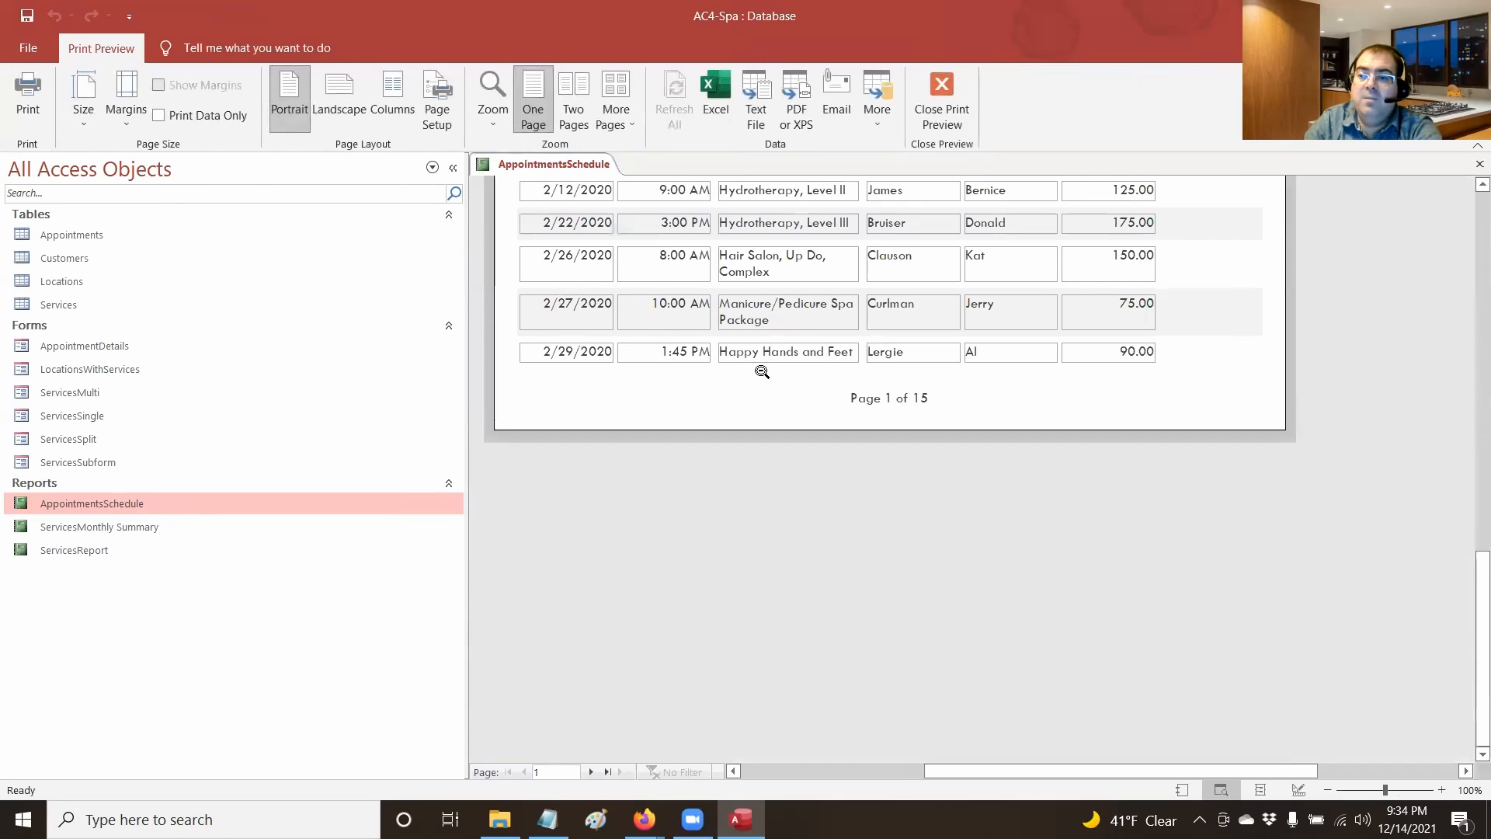
scroll(762, 372, "up", 5)
scroll(761, 372, "down", 5)
scroll(761, 372, "up", 5)
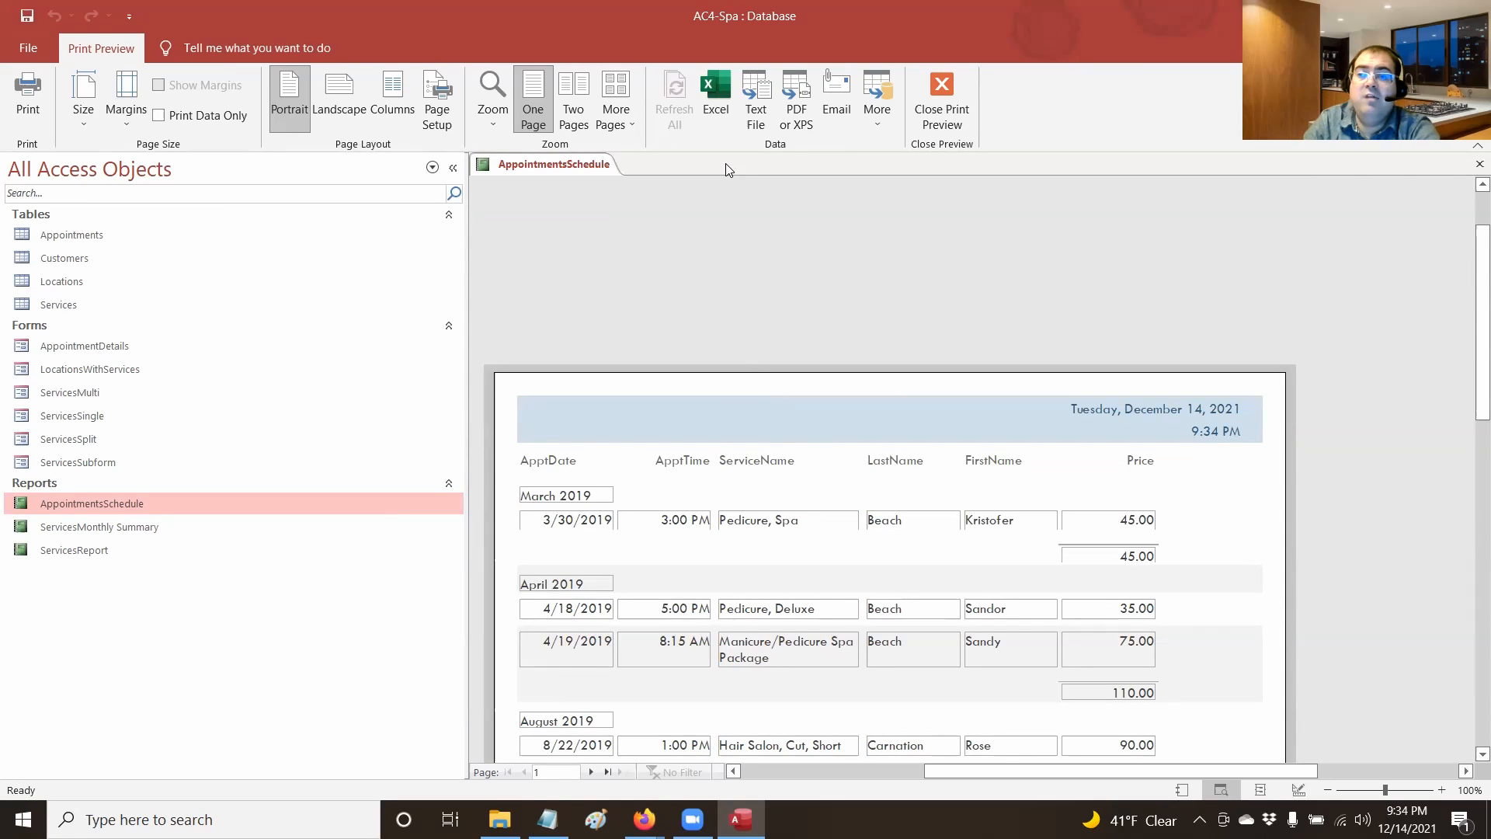
left_click(573, 101)
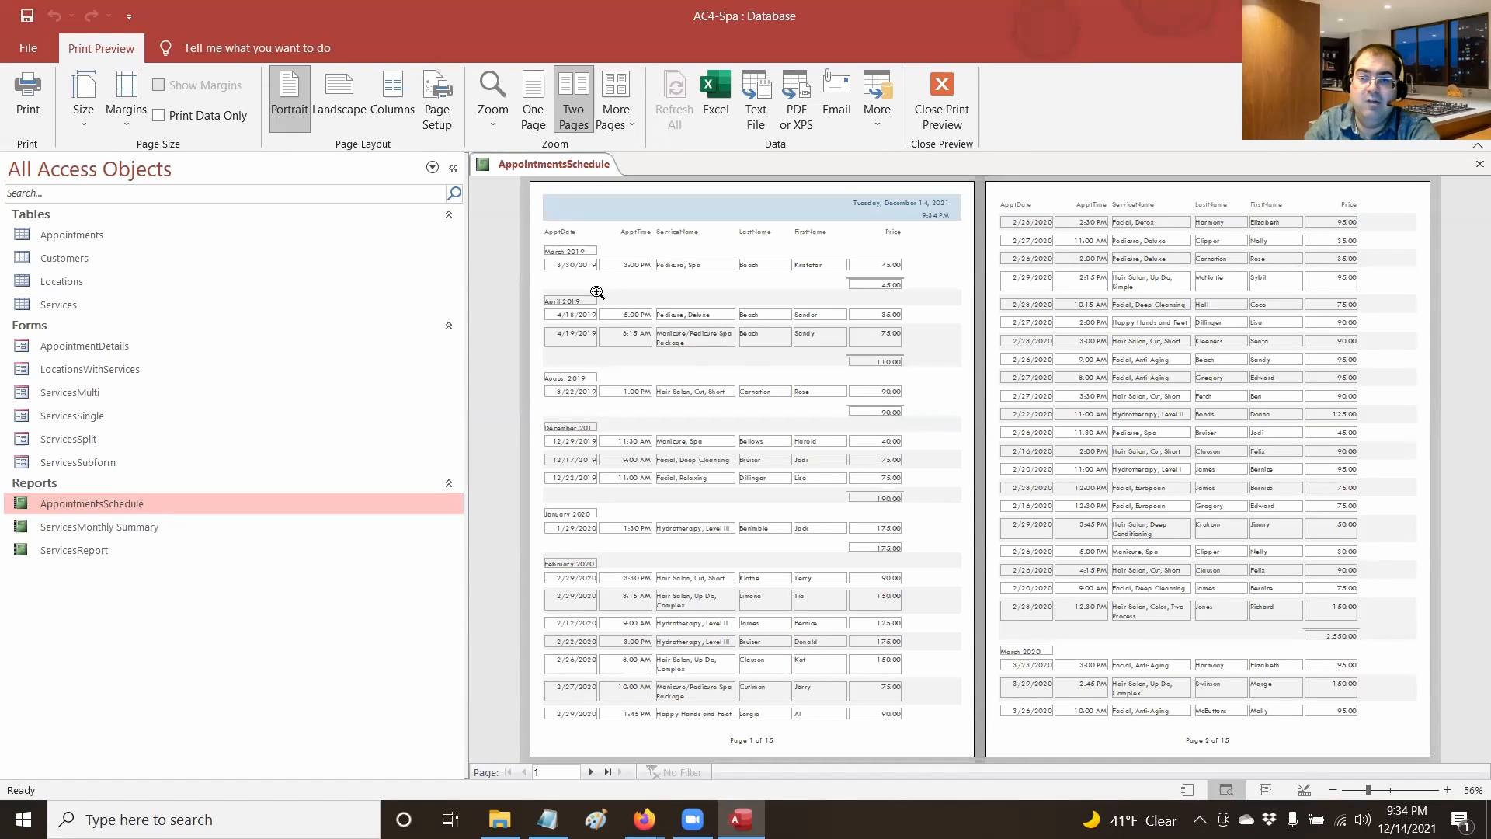
left_click(450, 169)
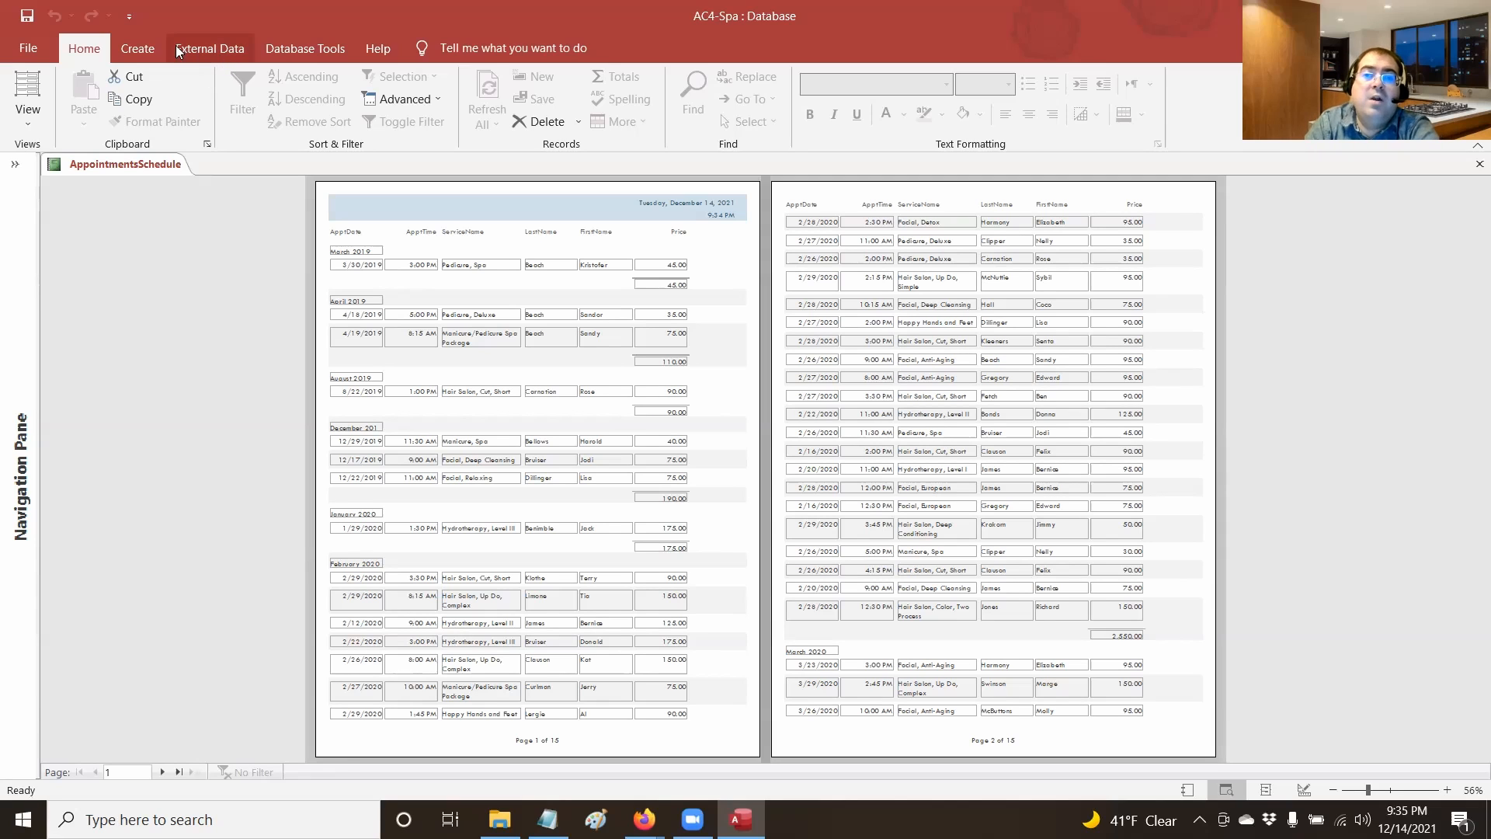
left_click(572, 297)
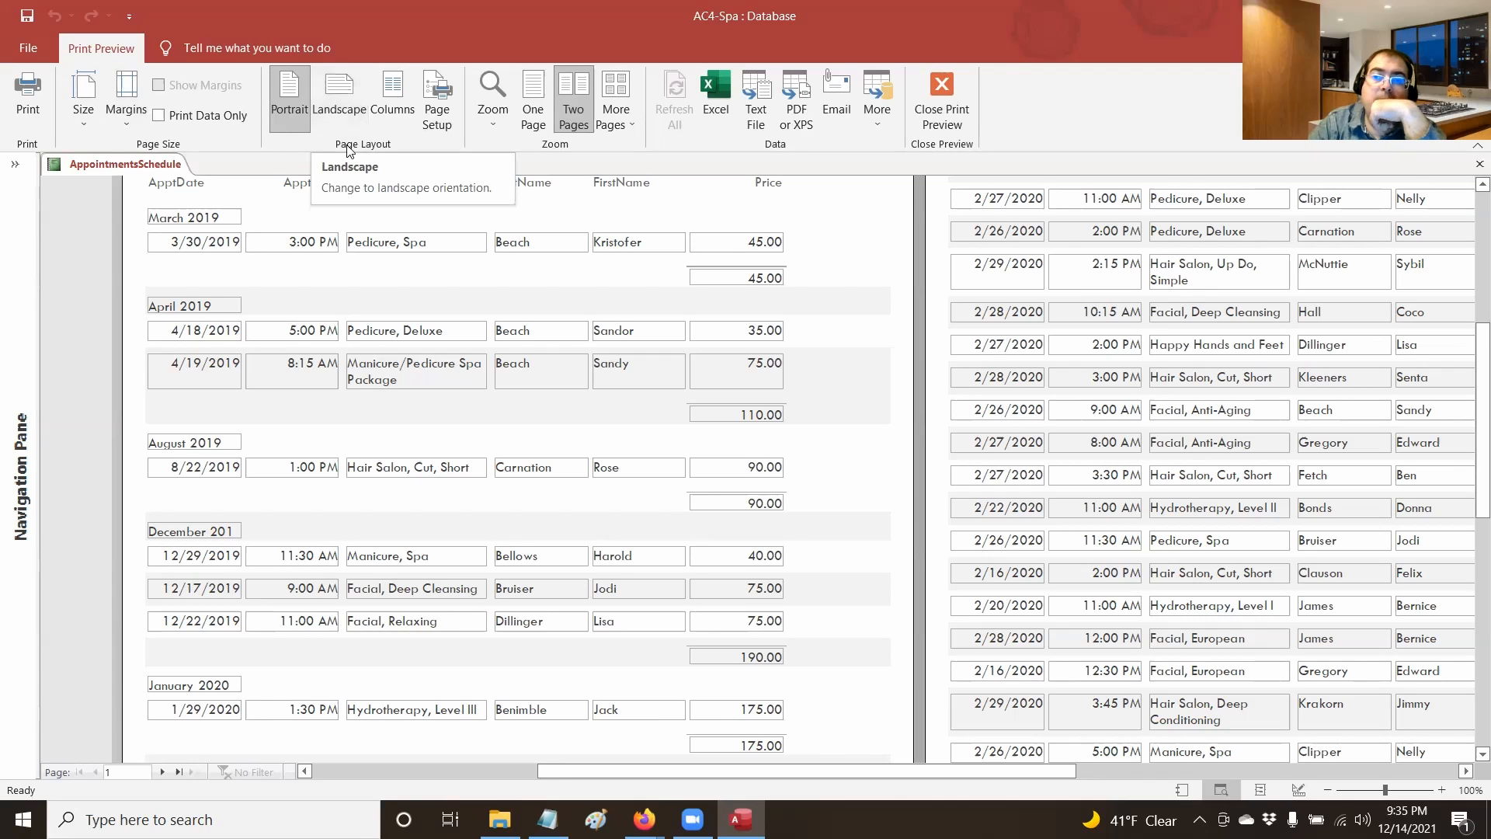
Set the AppointmentsSchedule report to landscape orientation with Wide margins
left_click(346, 103)
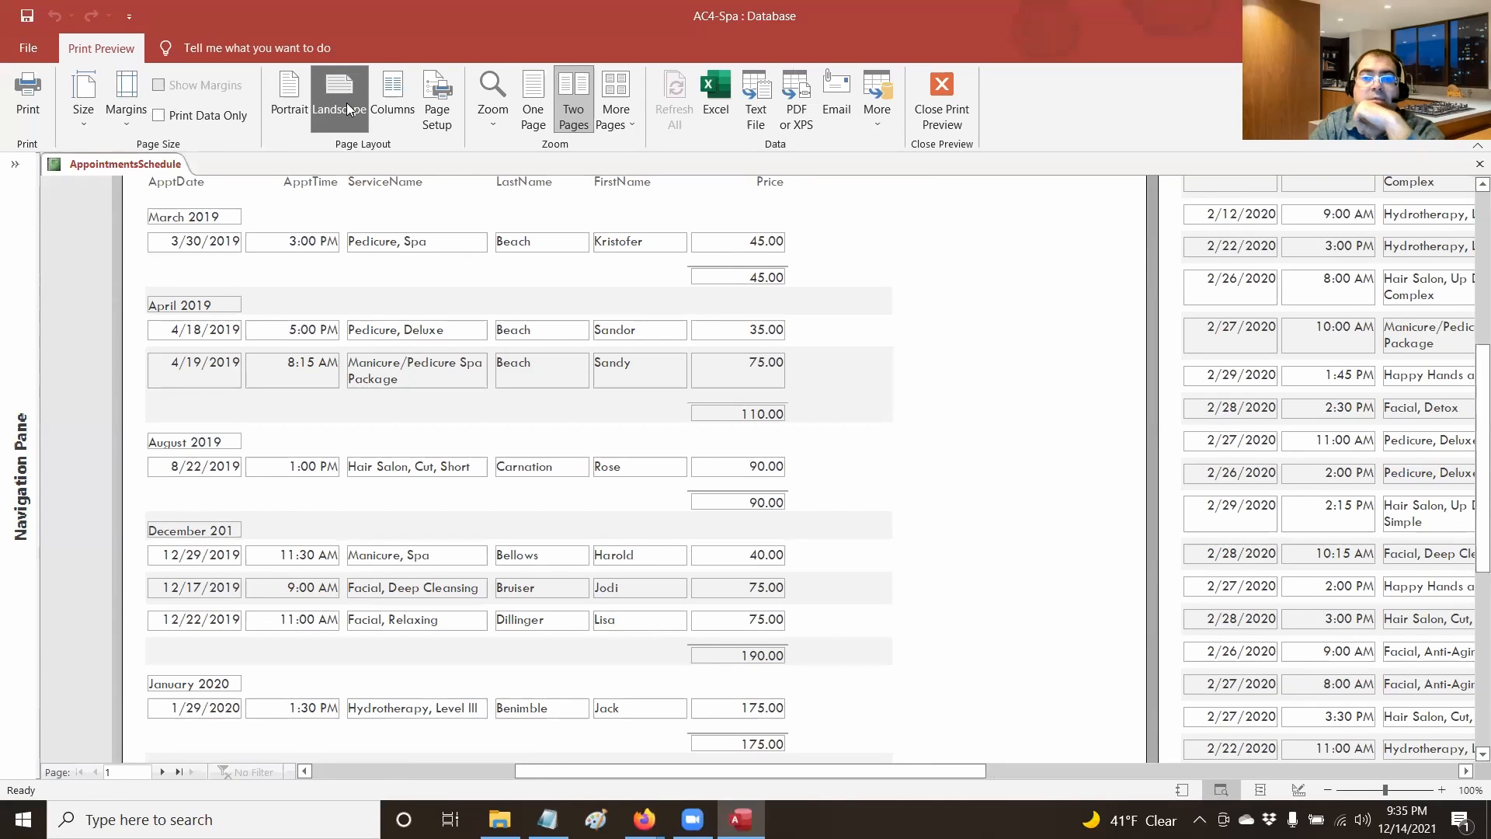
left_click(127, 119)
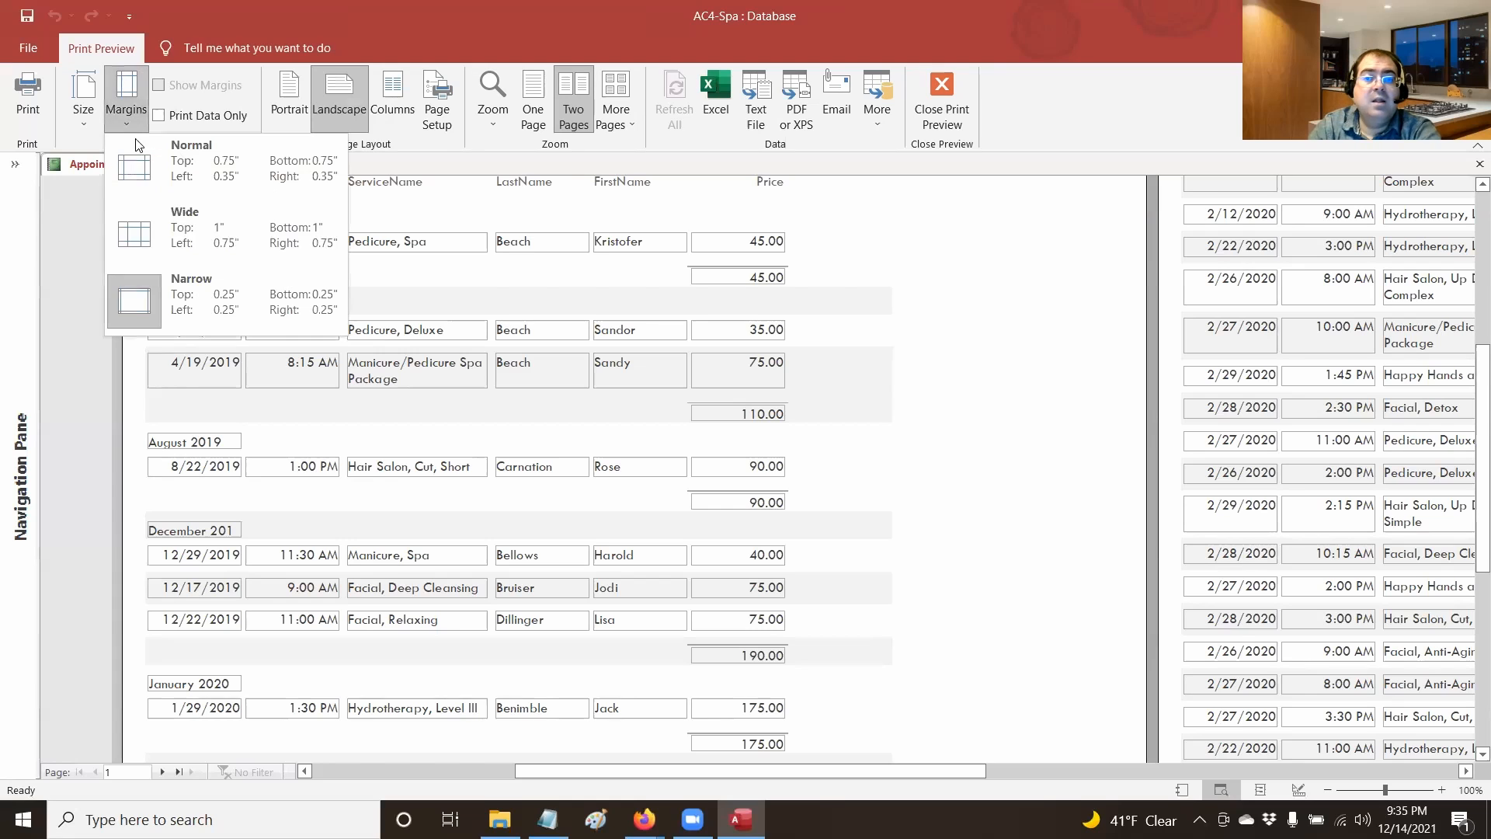
left_click(180, 234)
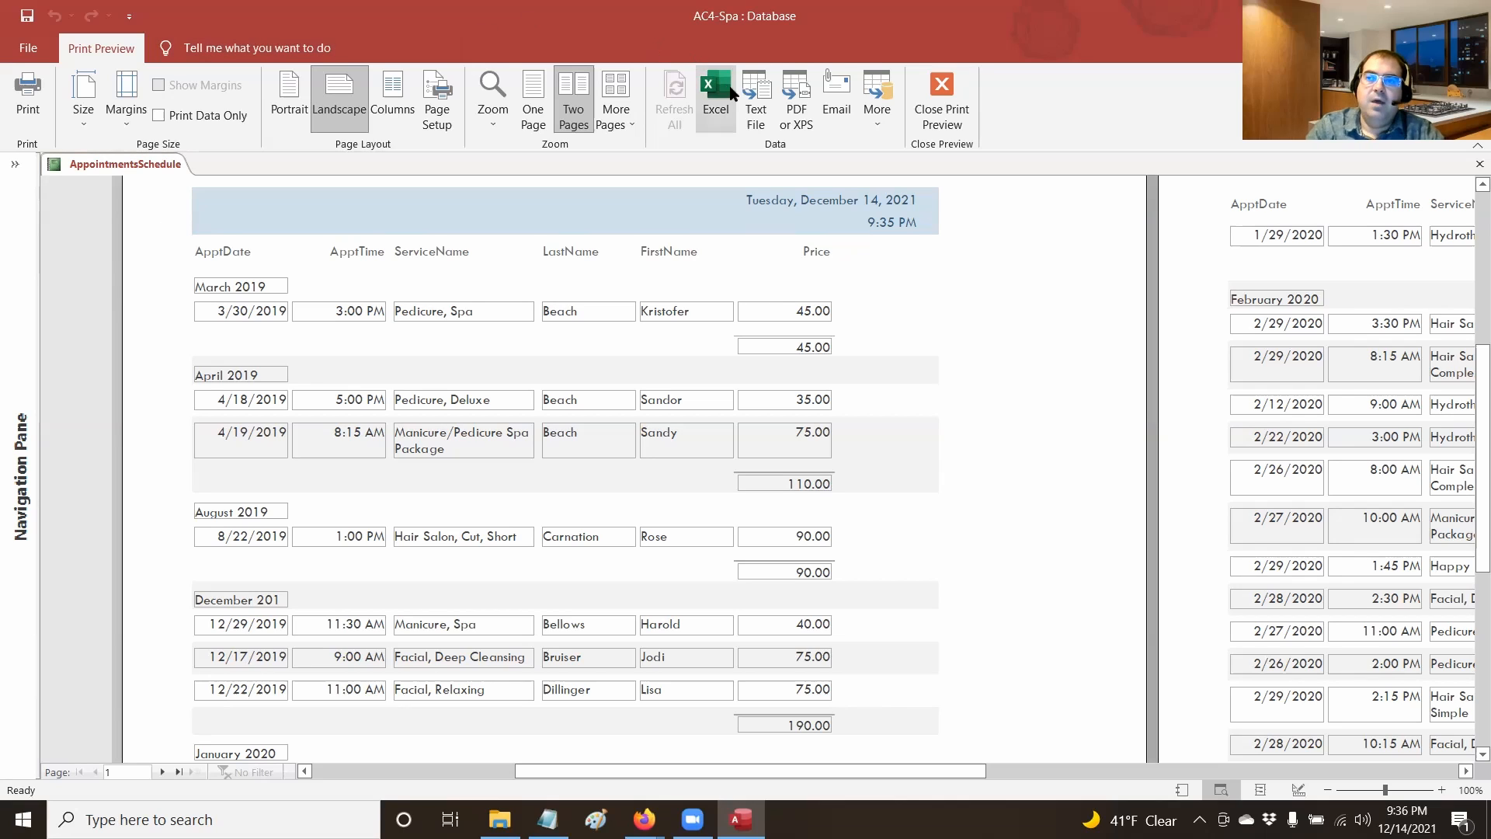
Publish the report as a PDF in the Desktop's Access Chapter 4 Assignments folder, appending an underscore and the student's name to AppointmentsSchedule
left_click(802, 111)
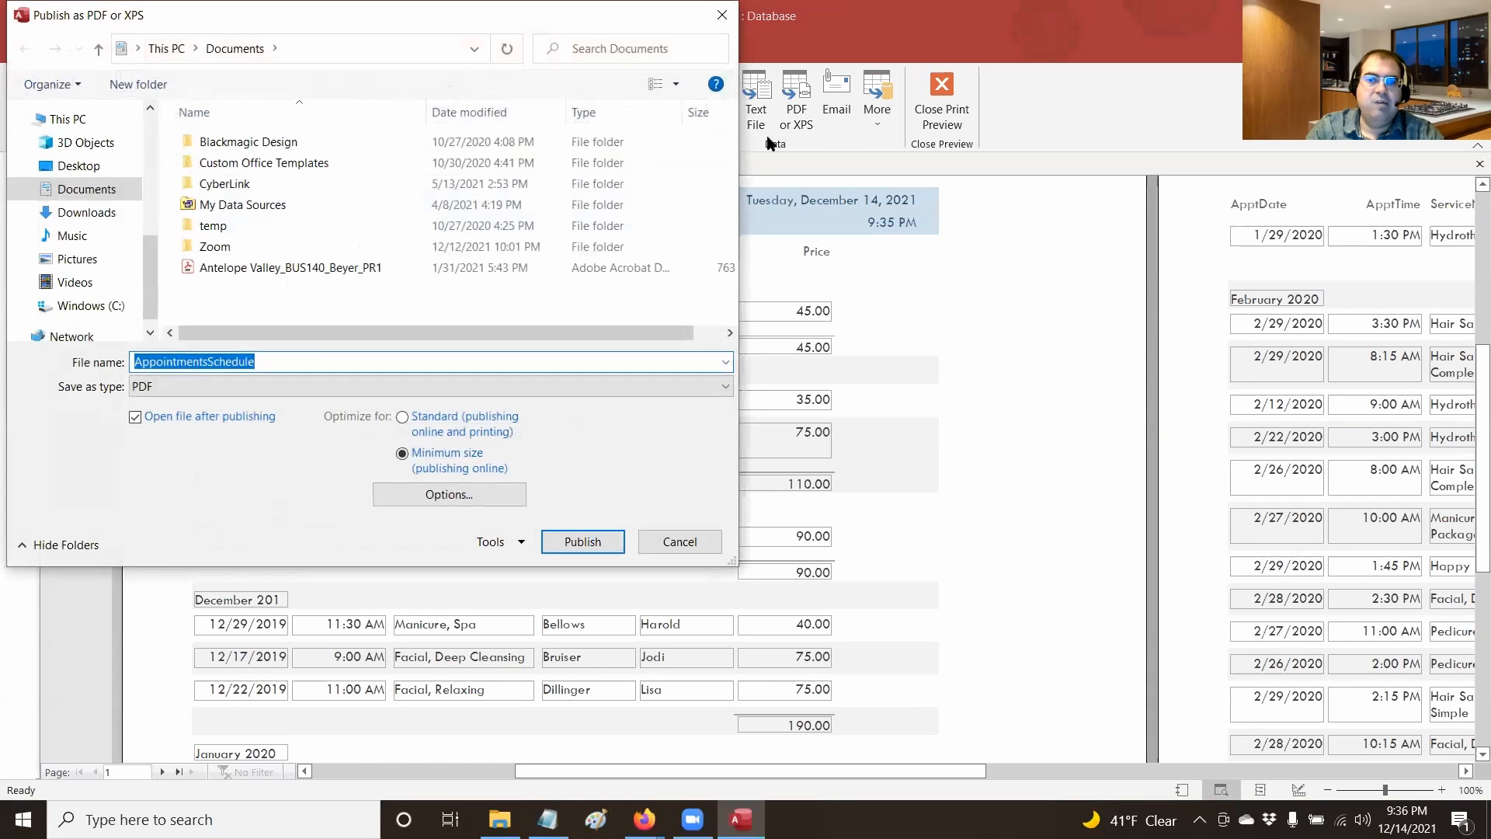
left_click(76, 166)
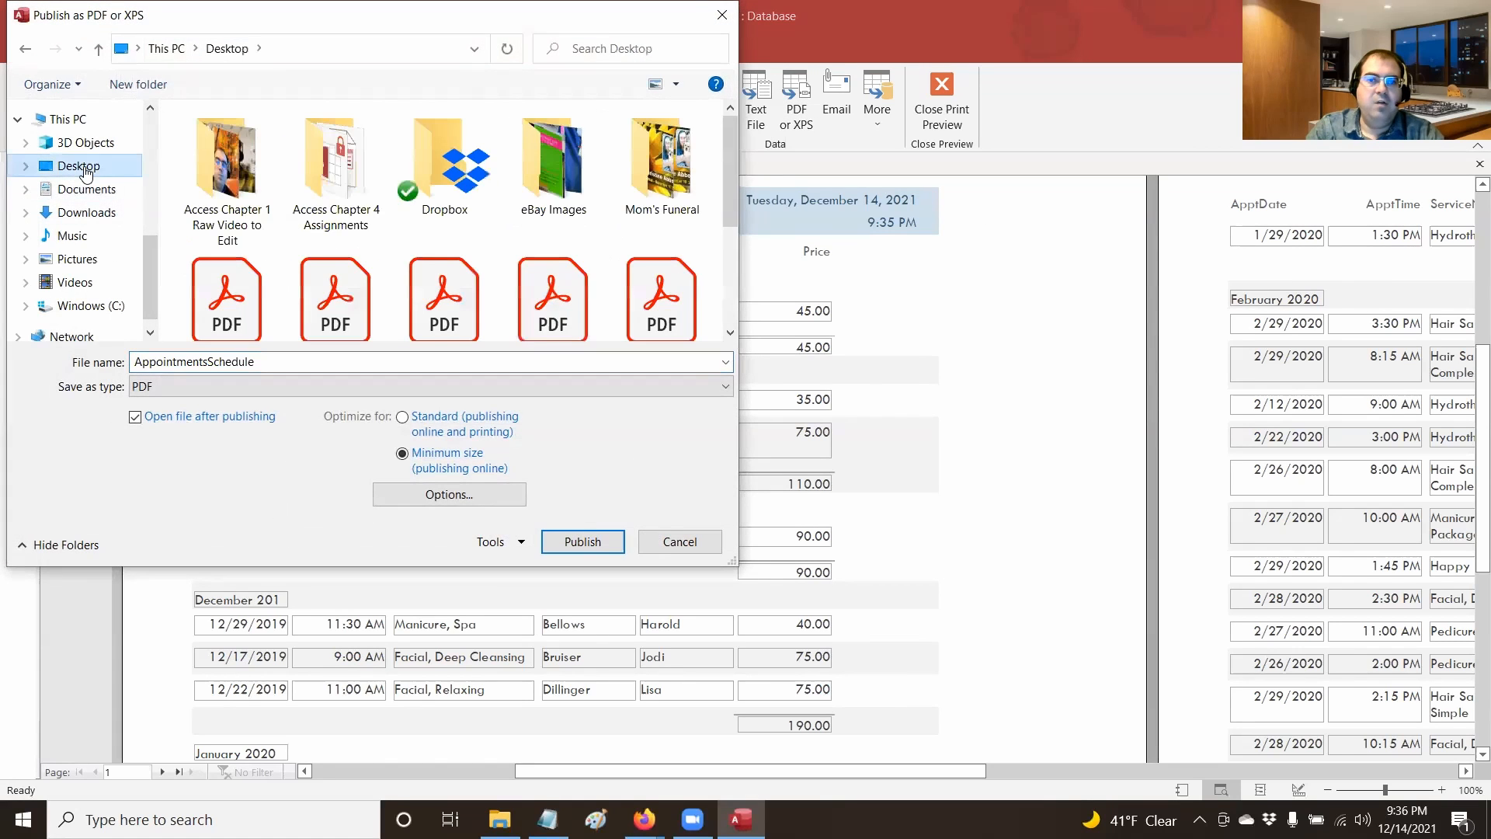
double_click(341, 204)
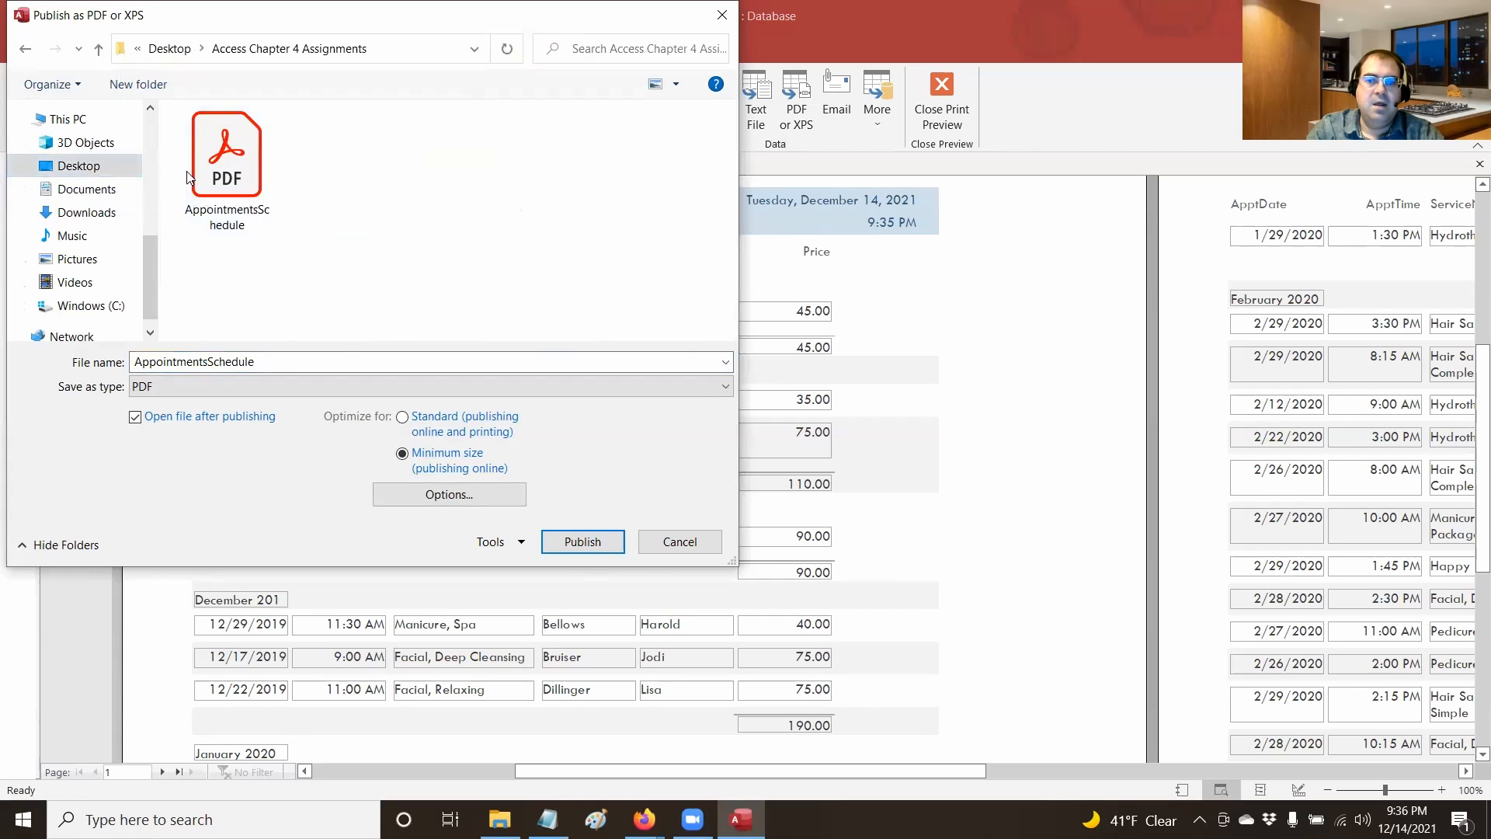
left_click(283, 360)
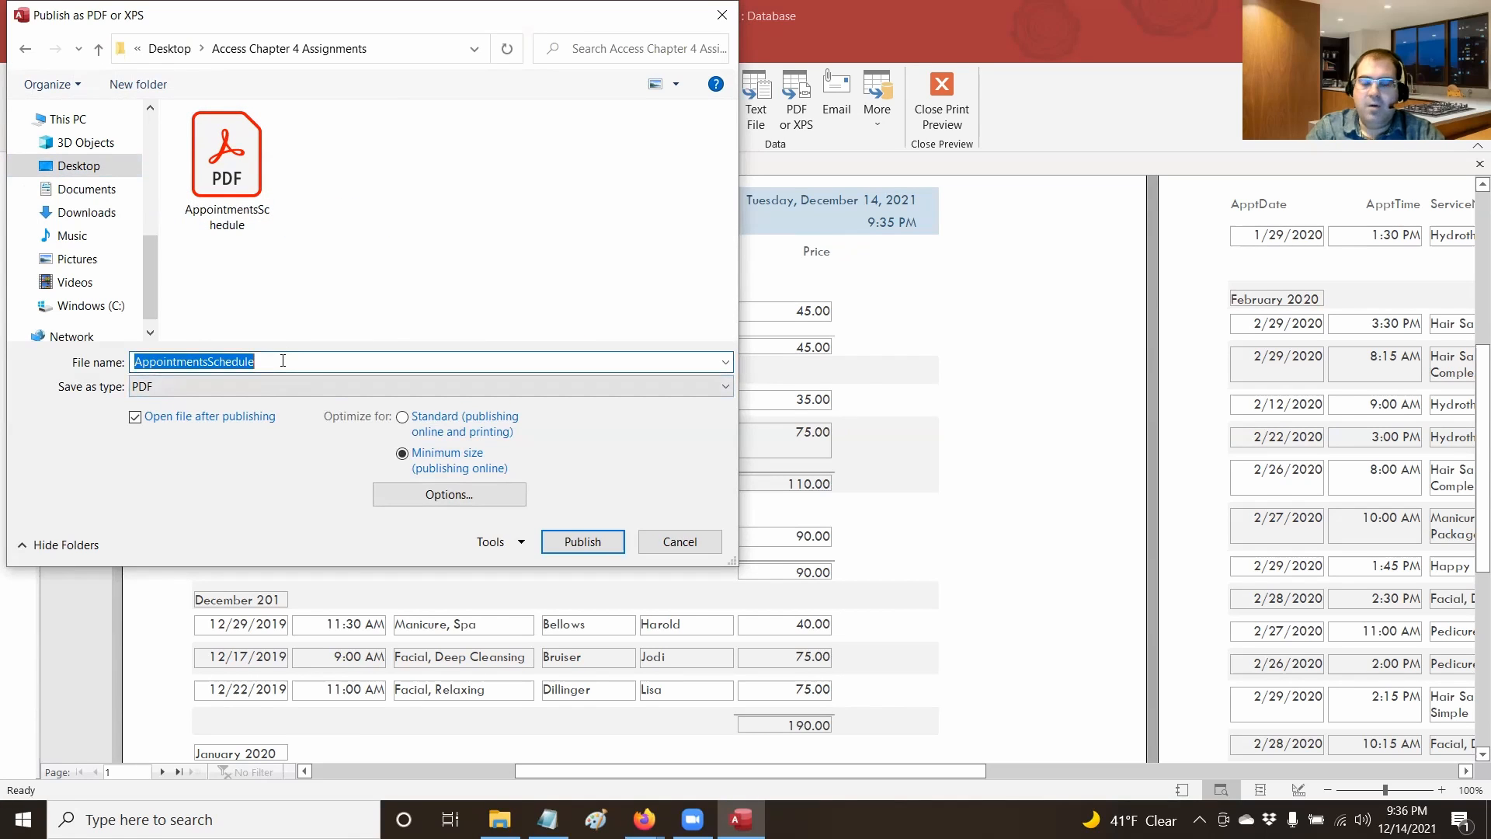
left_click(282, 360)
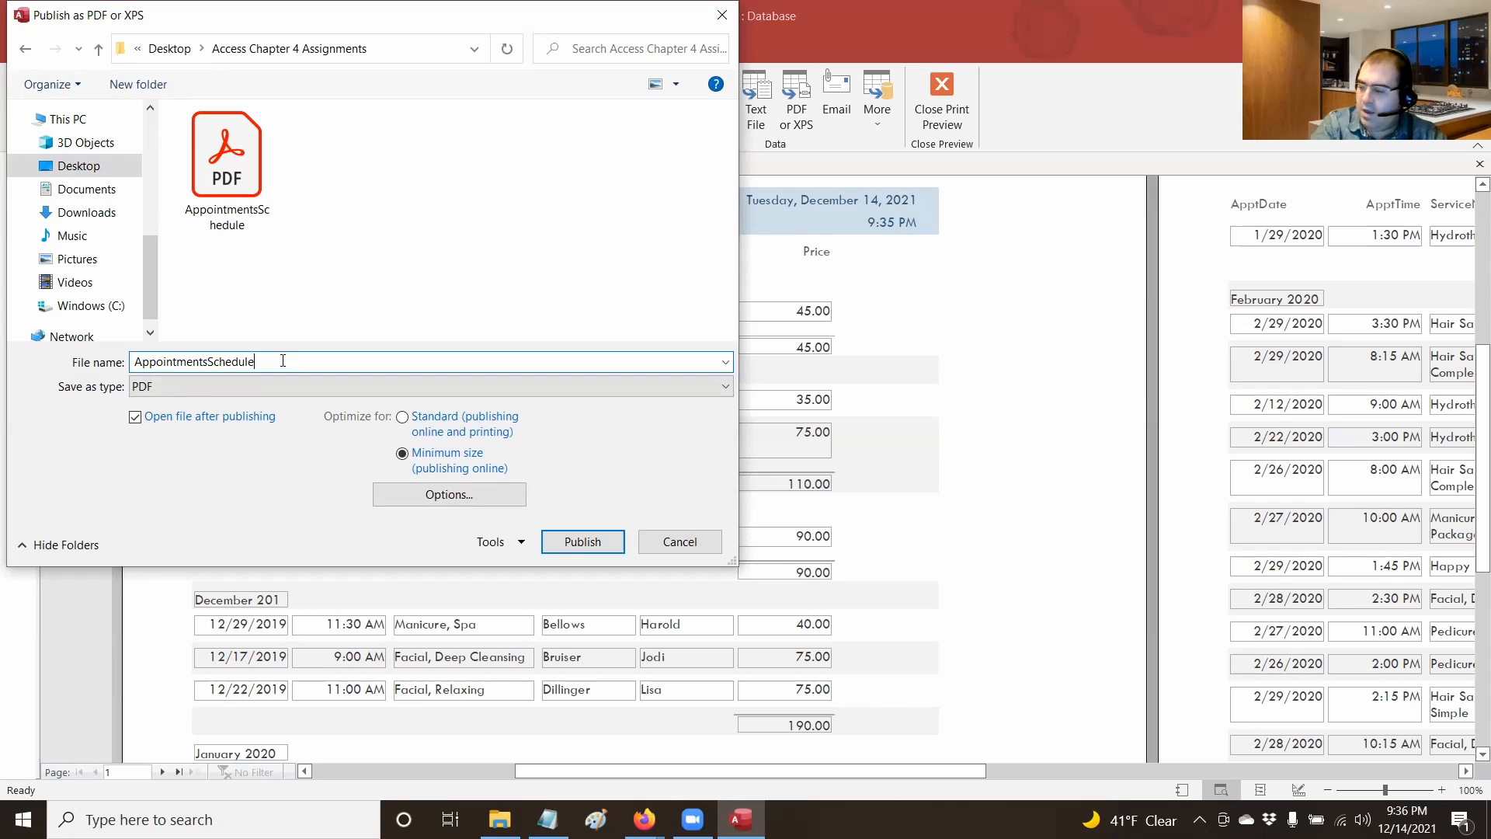
type("_AbbottDavid")
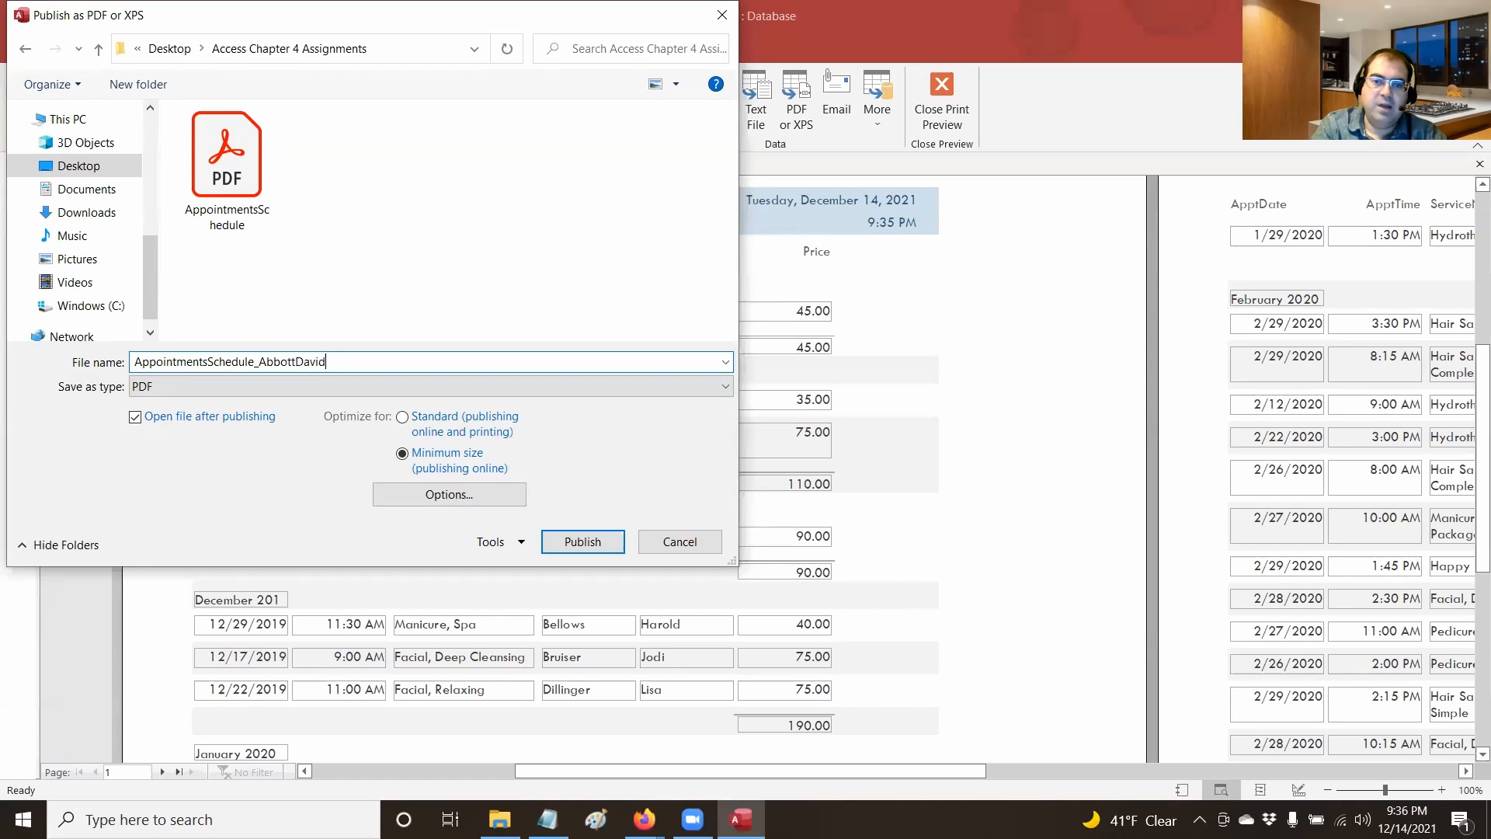
key("Return")
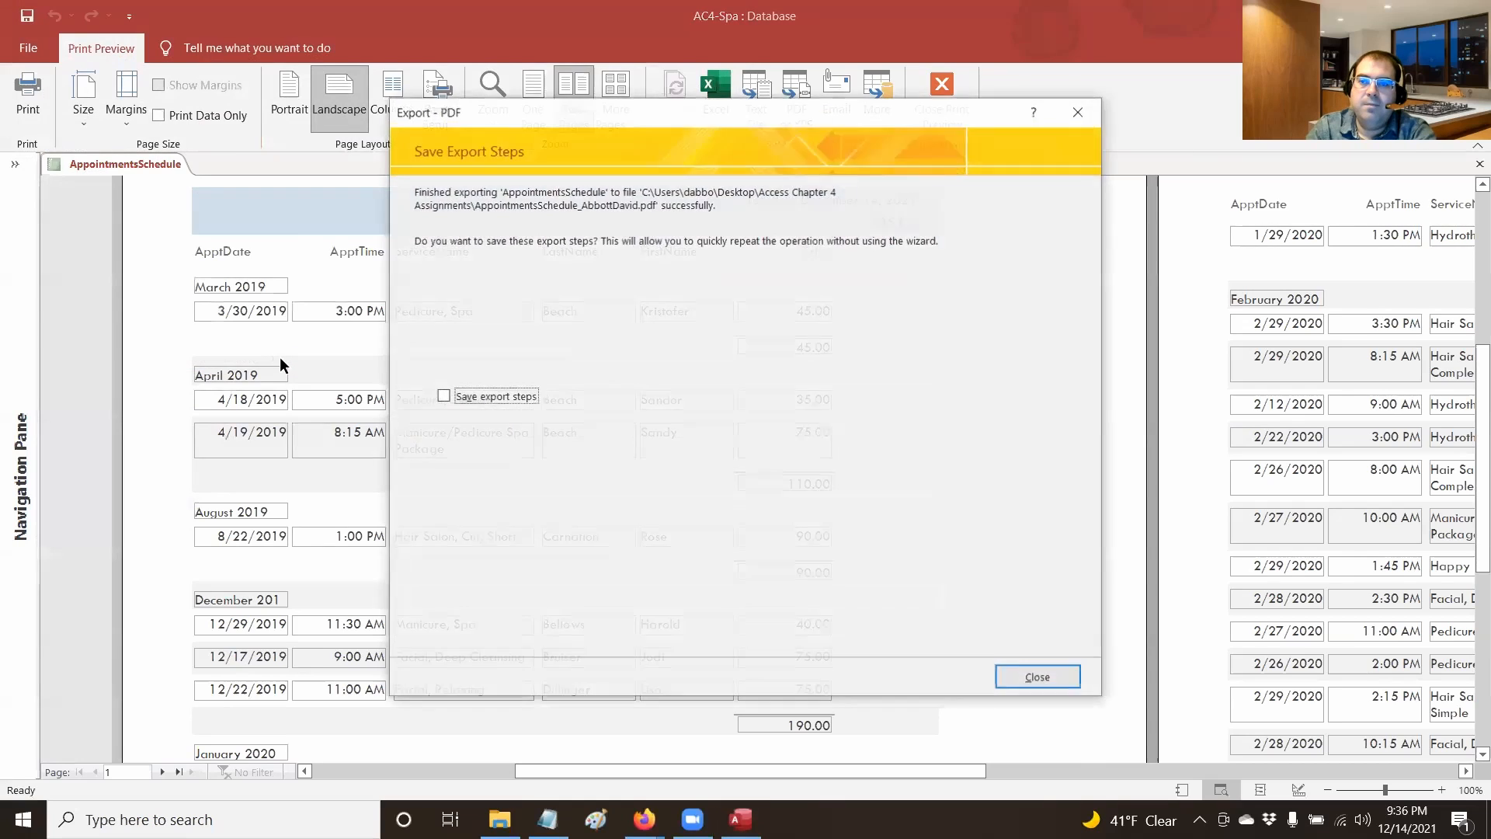
Look through the published PDF, close it, and finish the export without saving the export steps
scroll(592, 533, "down", 6)
scroll(592, 533, "down", 10)
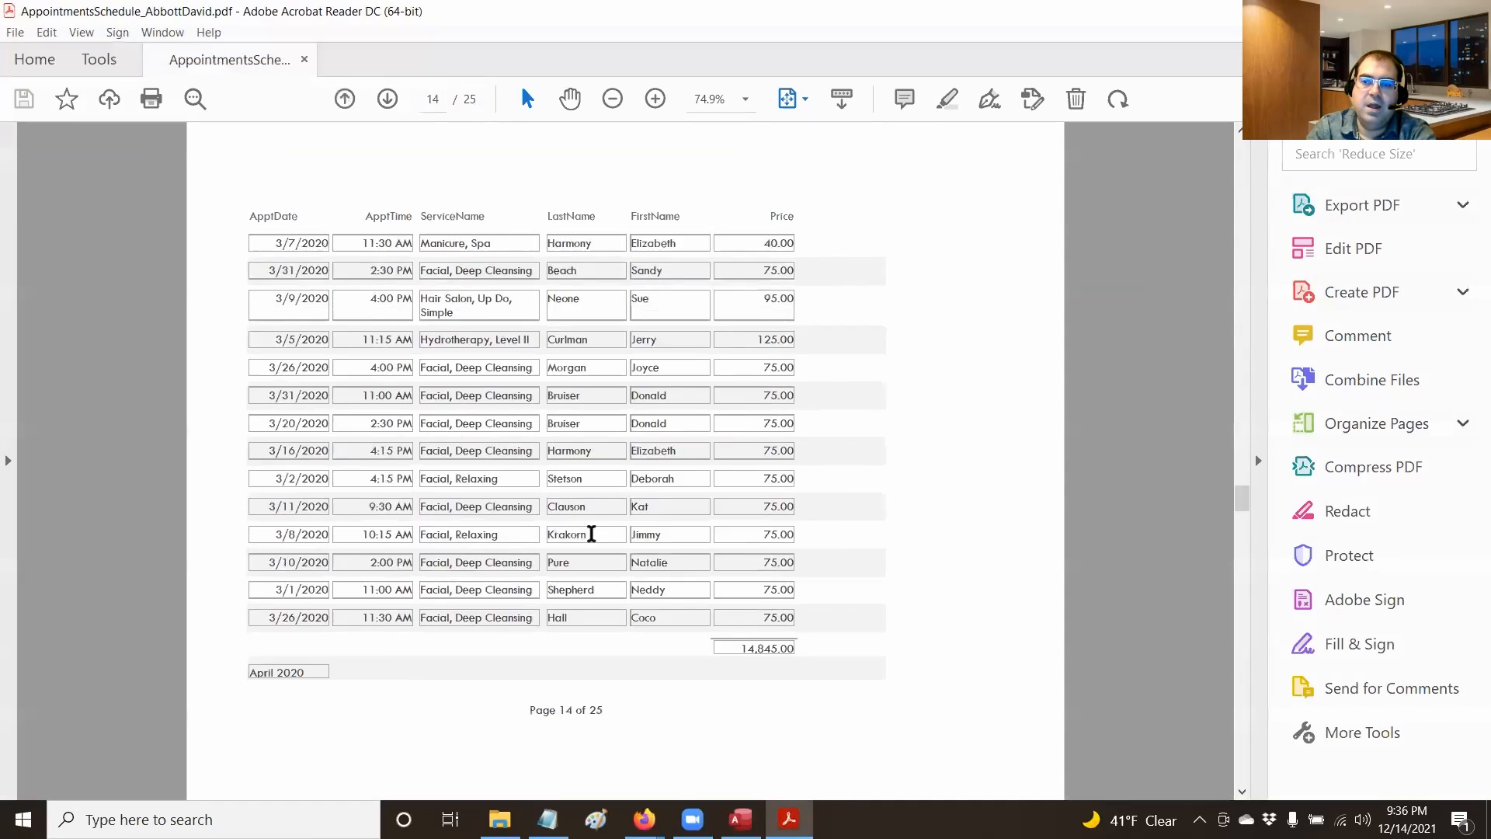
left_click(1472, 11)
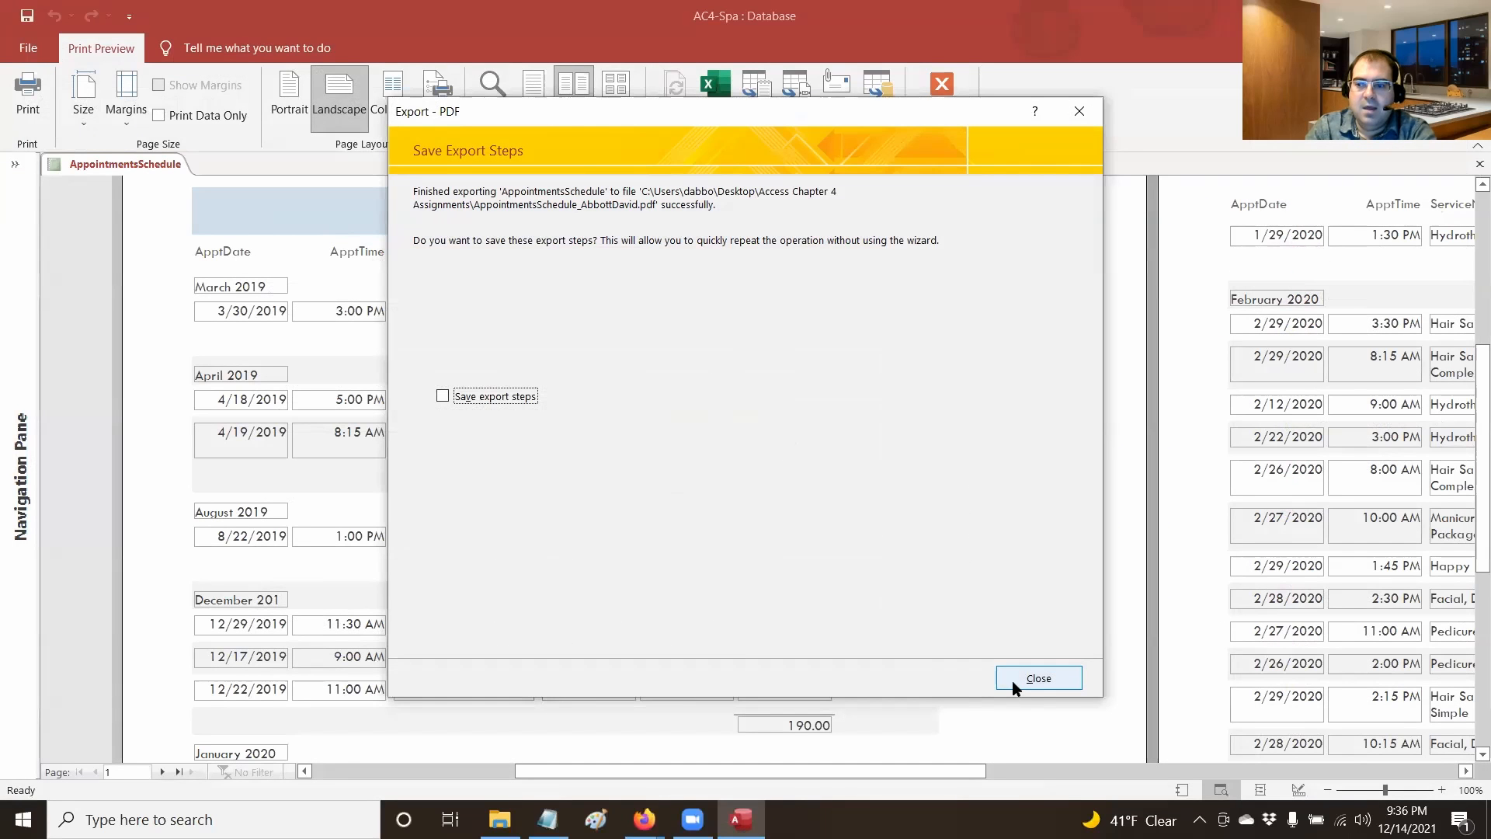
left_click(1012, 680)
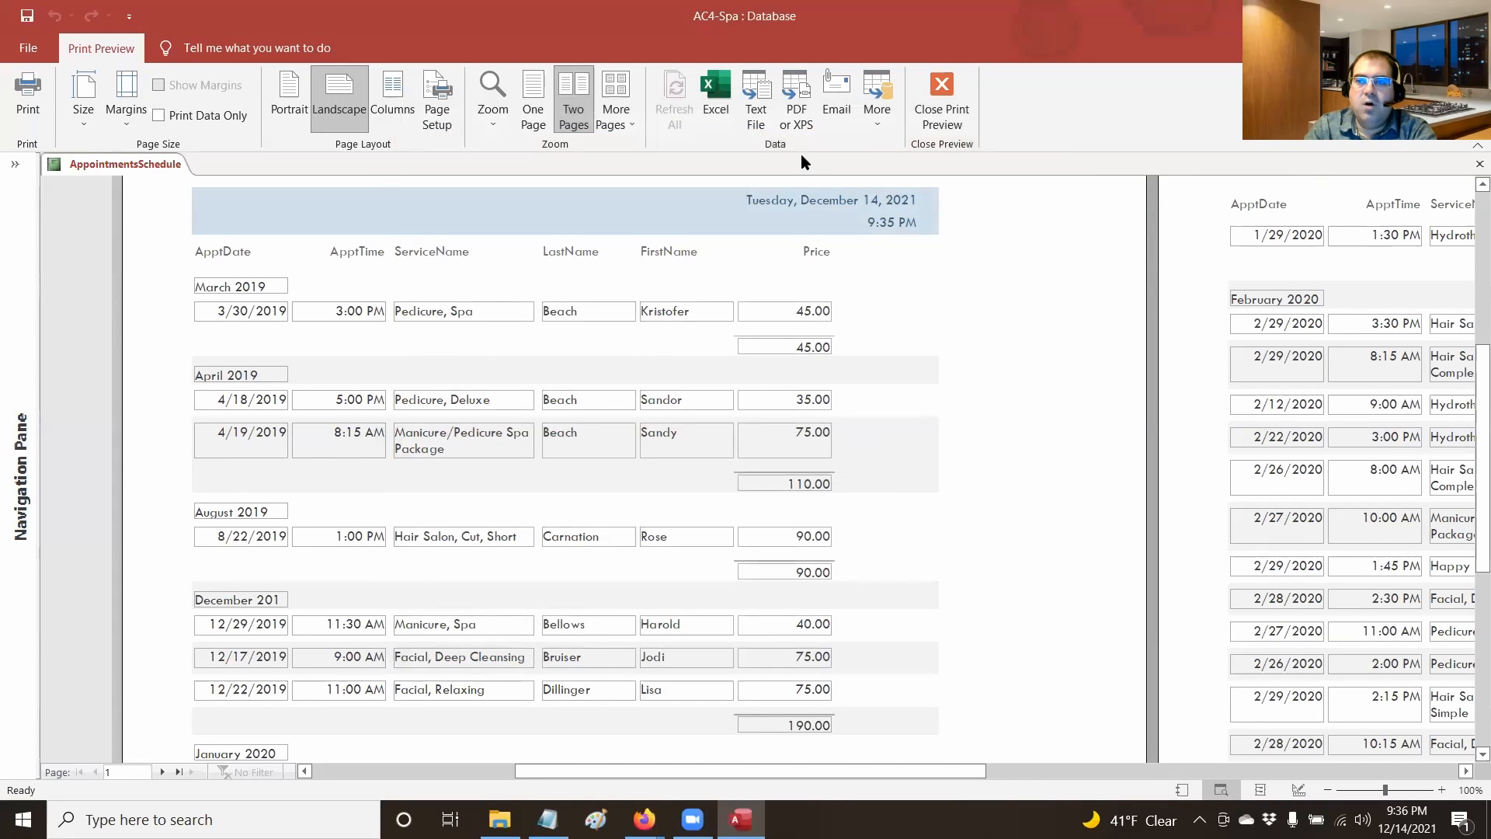
Try to export the report as an RTF file in the Access Chapter 4 Assignments folder, appending an underscore and the student's name to AppointmentsSchedule
left_click(882, 121)
left_click(901, 161)
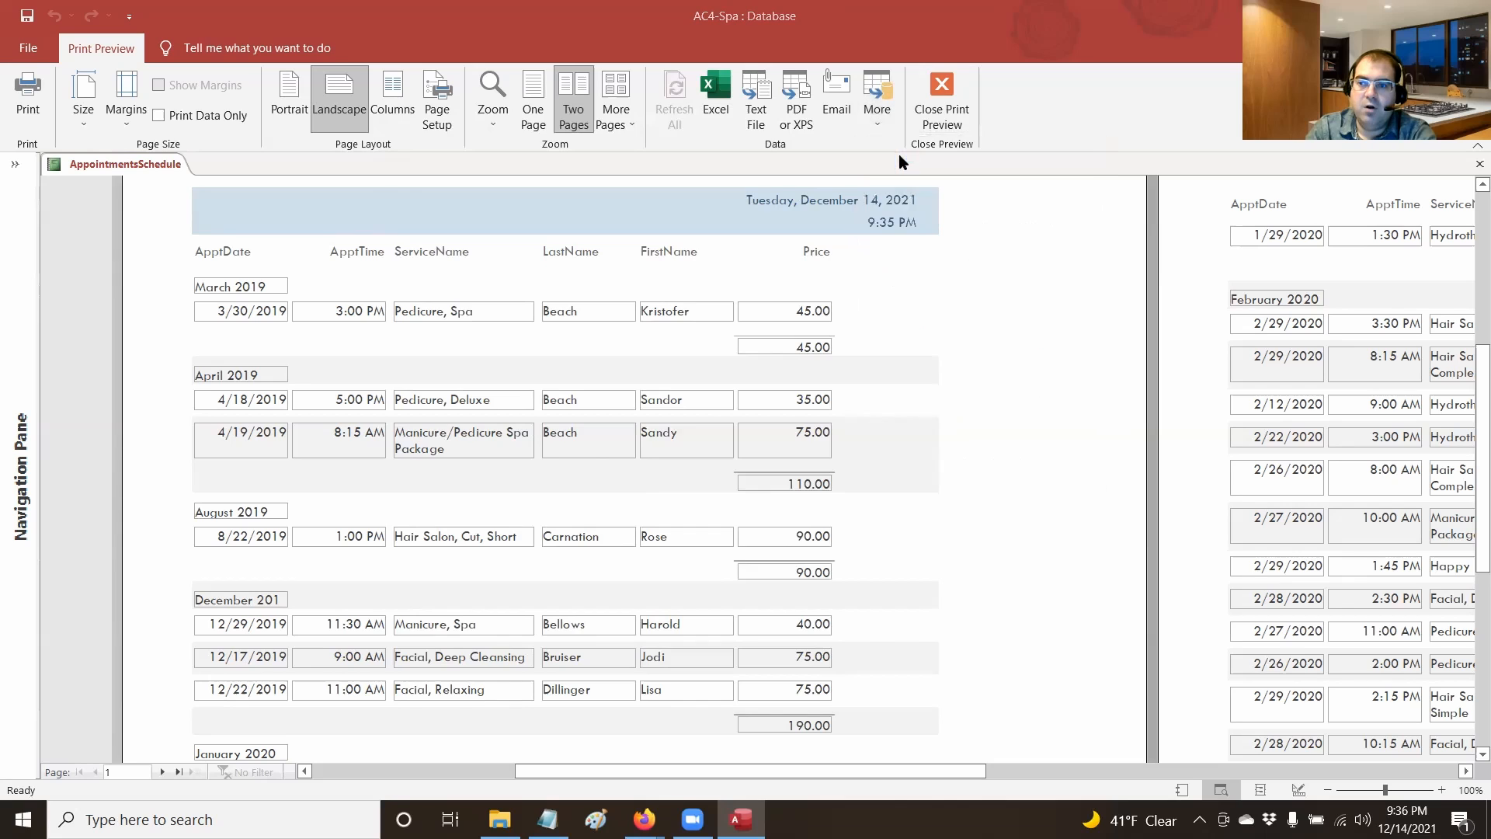
left_click(1015, 247)
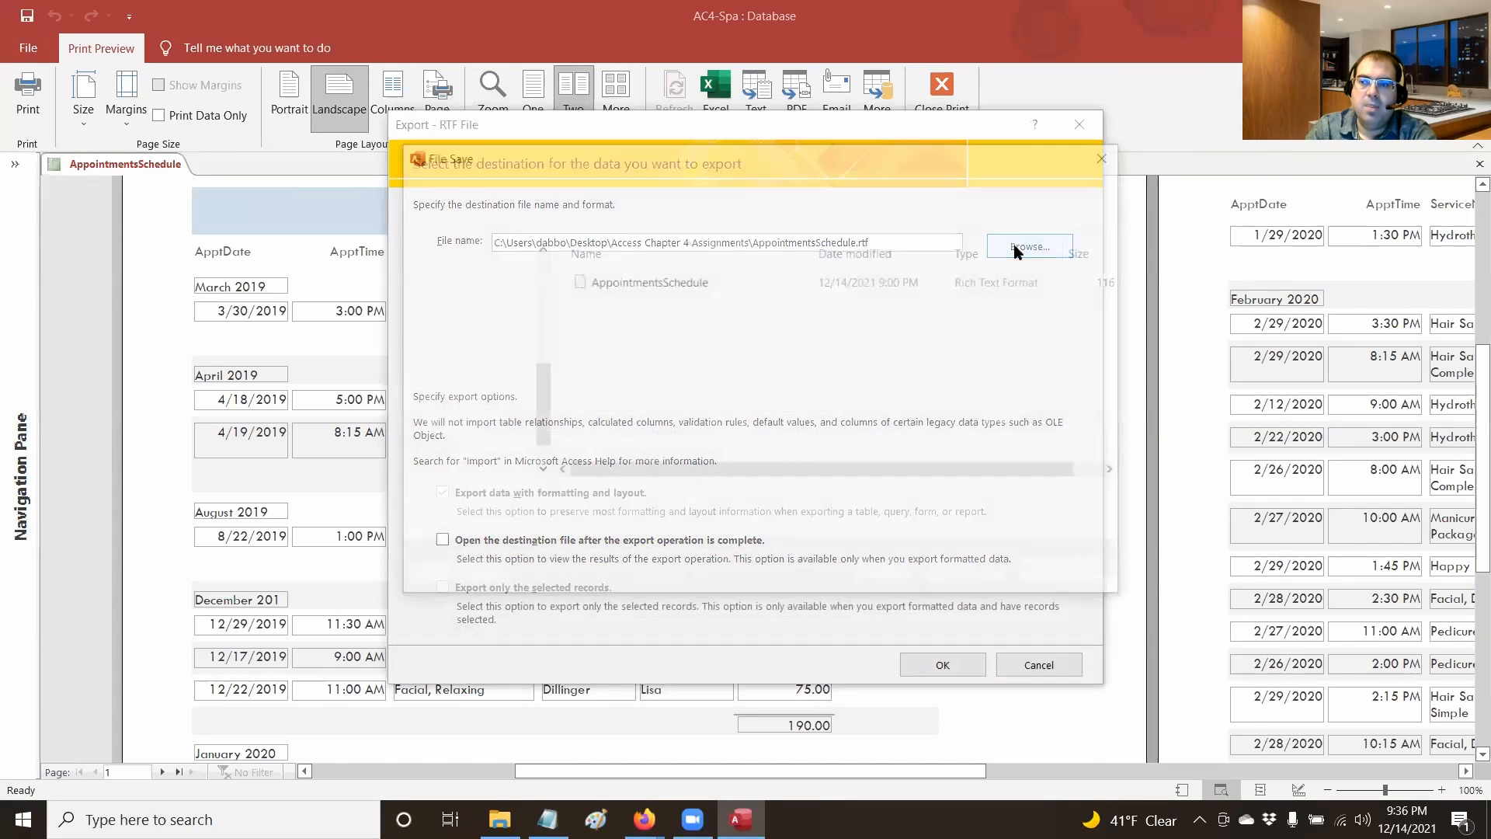
left_click(658, 494)
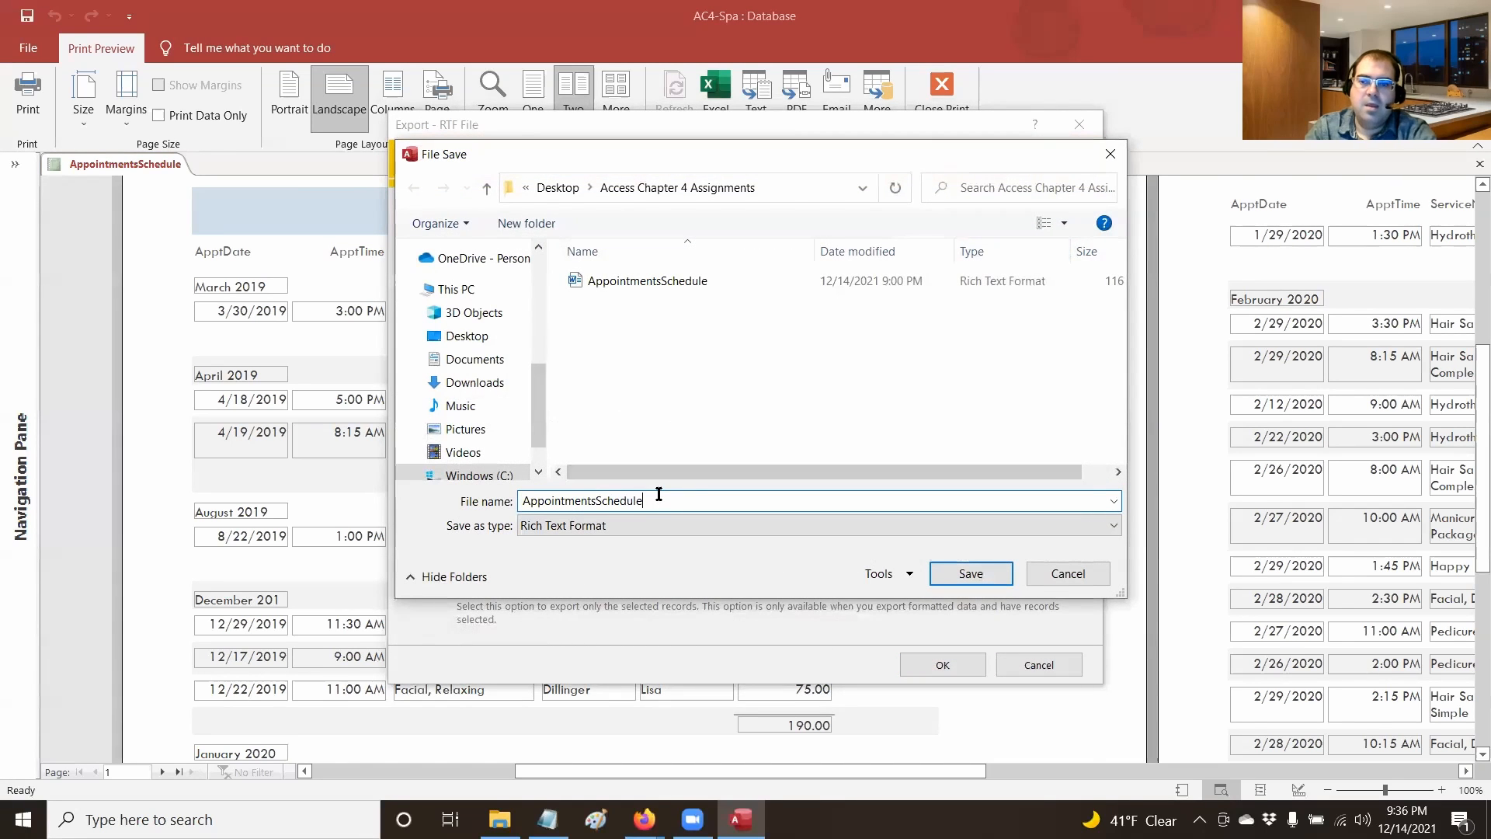
type("_Ab")
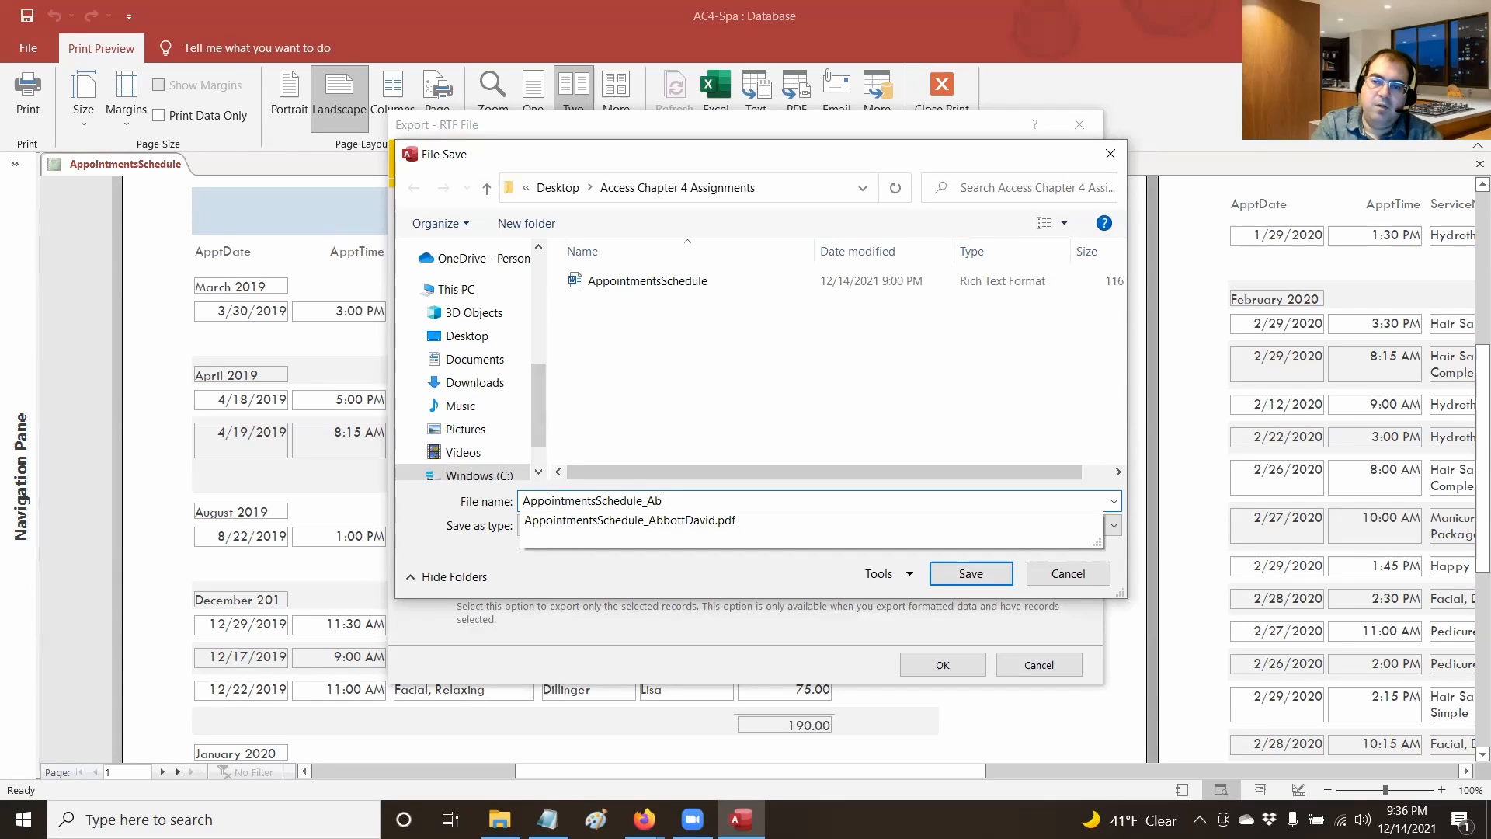
type("bottDavid")
key("Return")
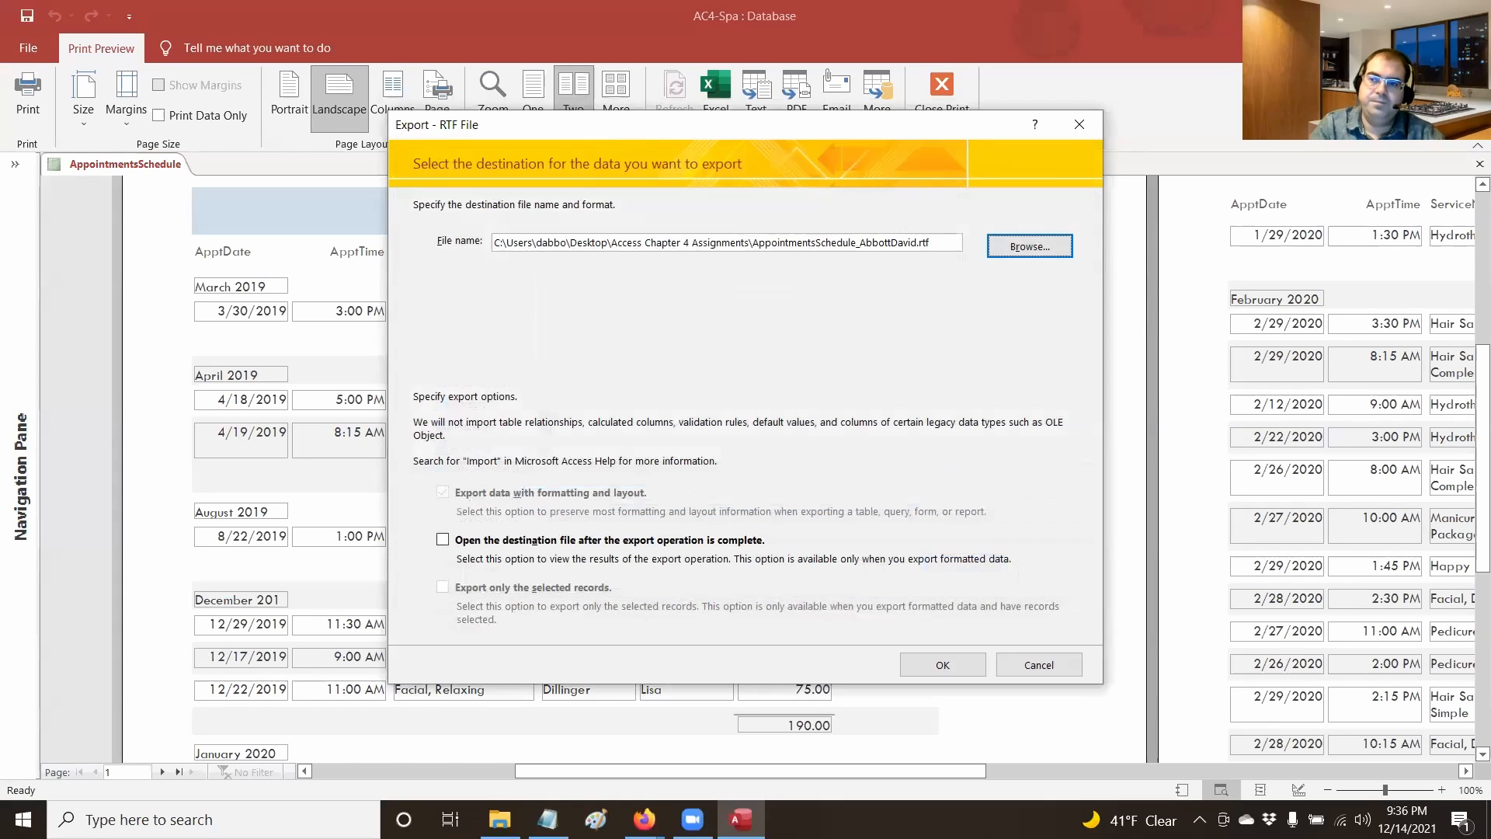
left_click(955, 665)
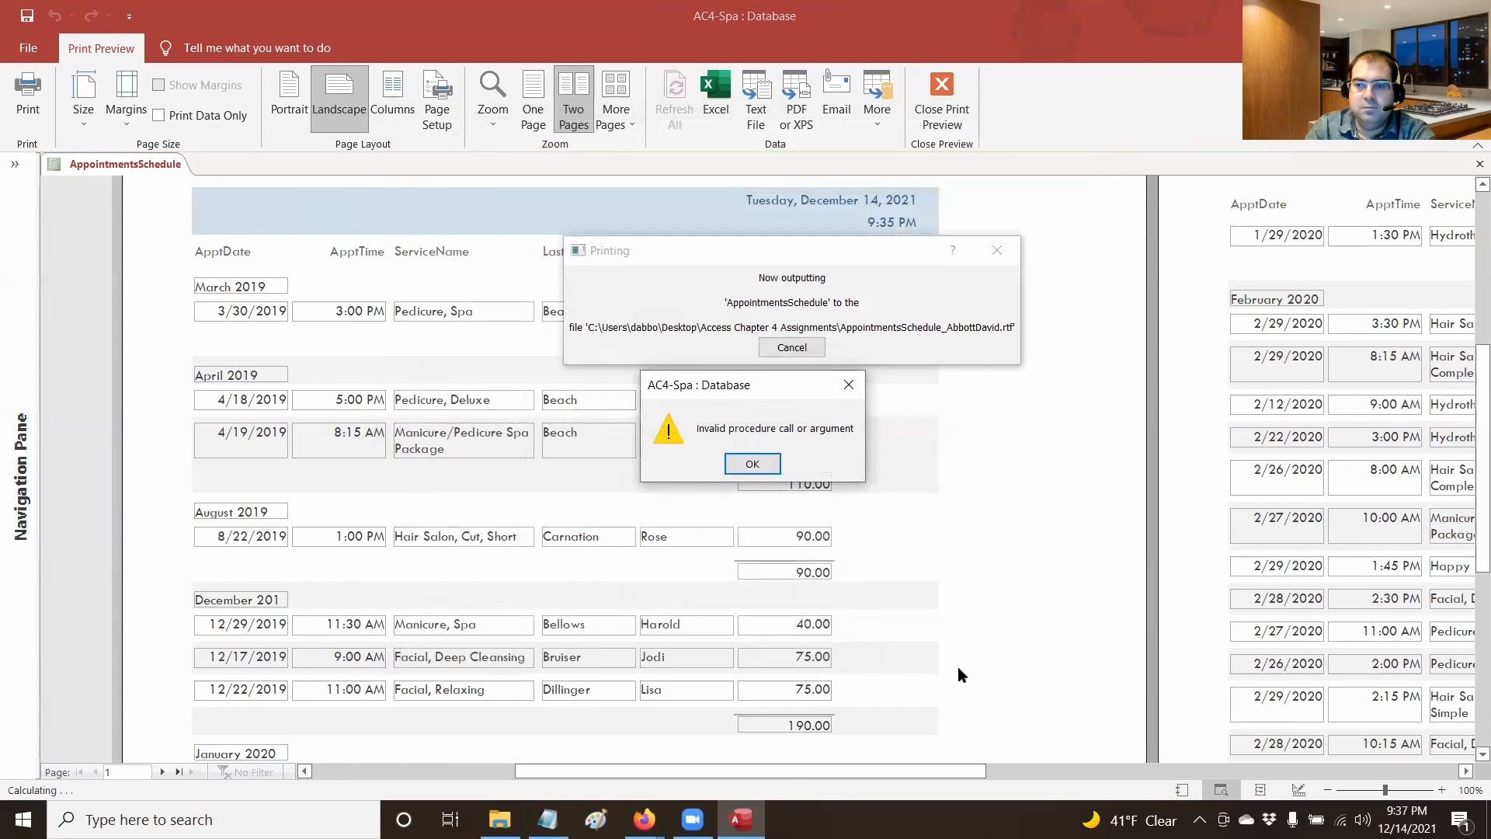
left_click(752, 464)
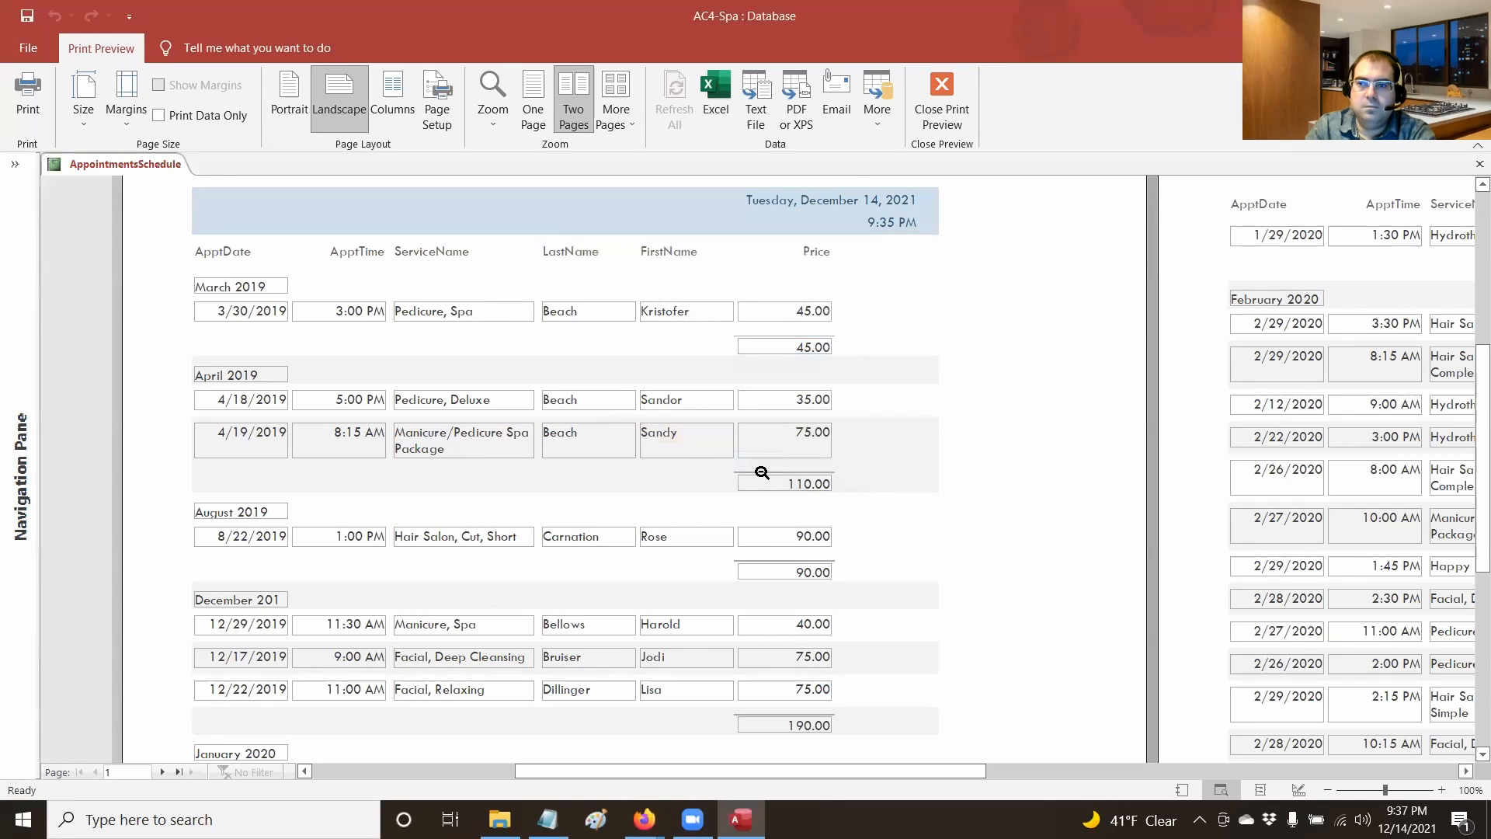
Try the RTF export again with the student's name appended to the file name and the destination file set to open after export
left_click(884, 112)
left_click(895, 152)
left_click(1002, 246)
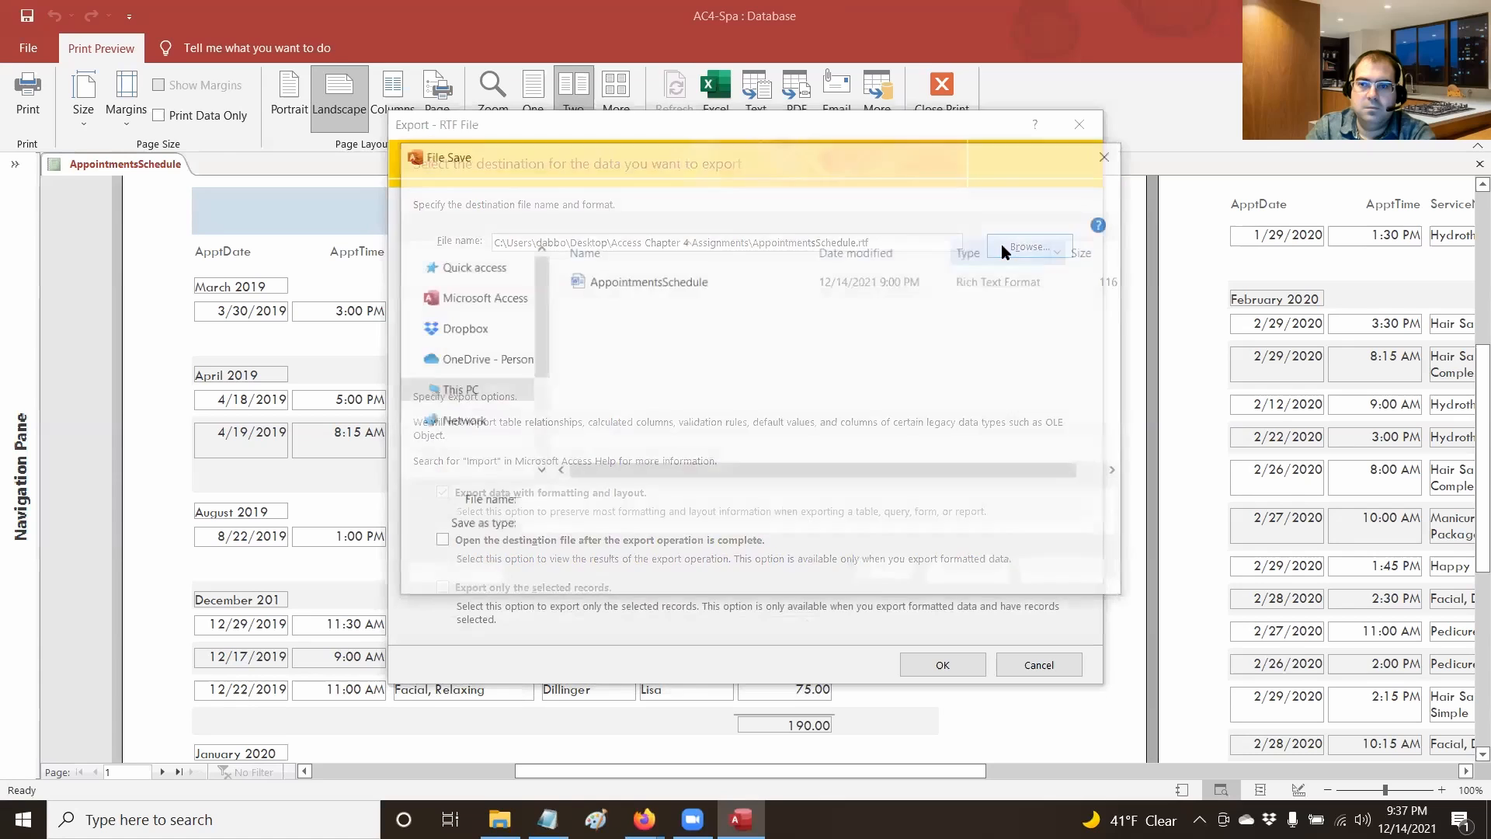
left_click(664, 507)
type("_AbbottDavid")
key("Return")
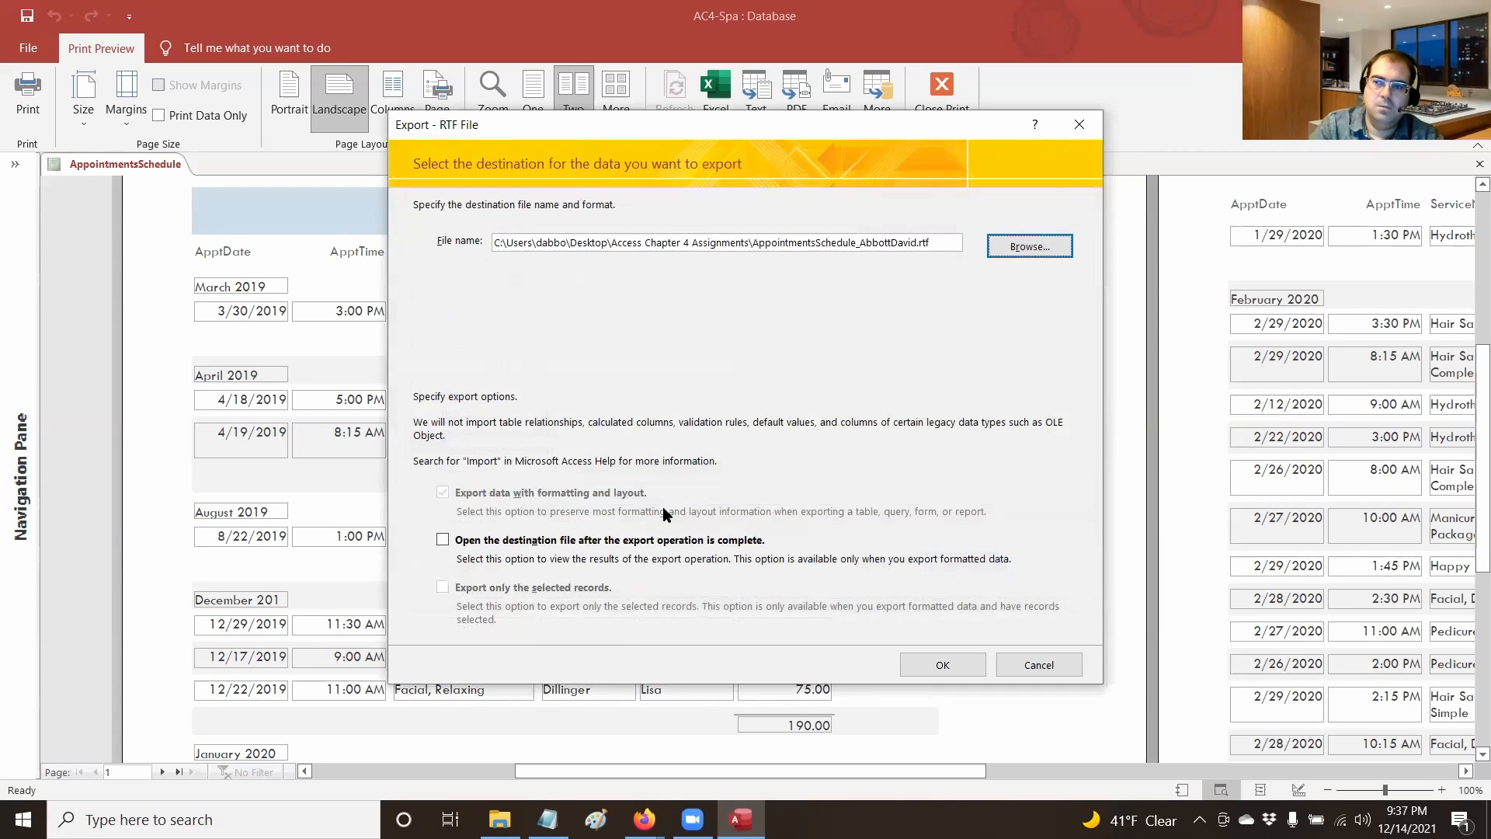
left_click(725, 543)
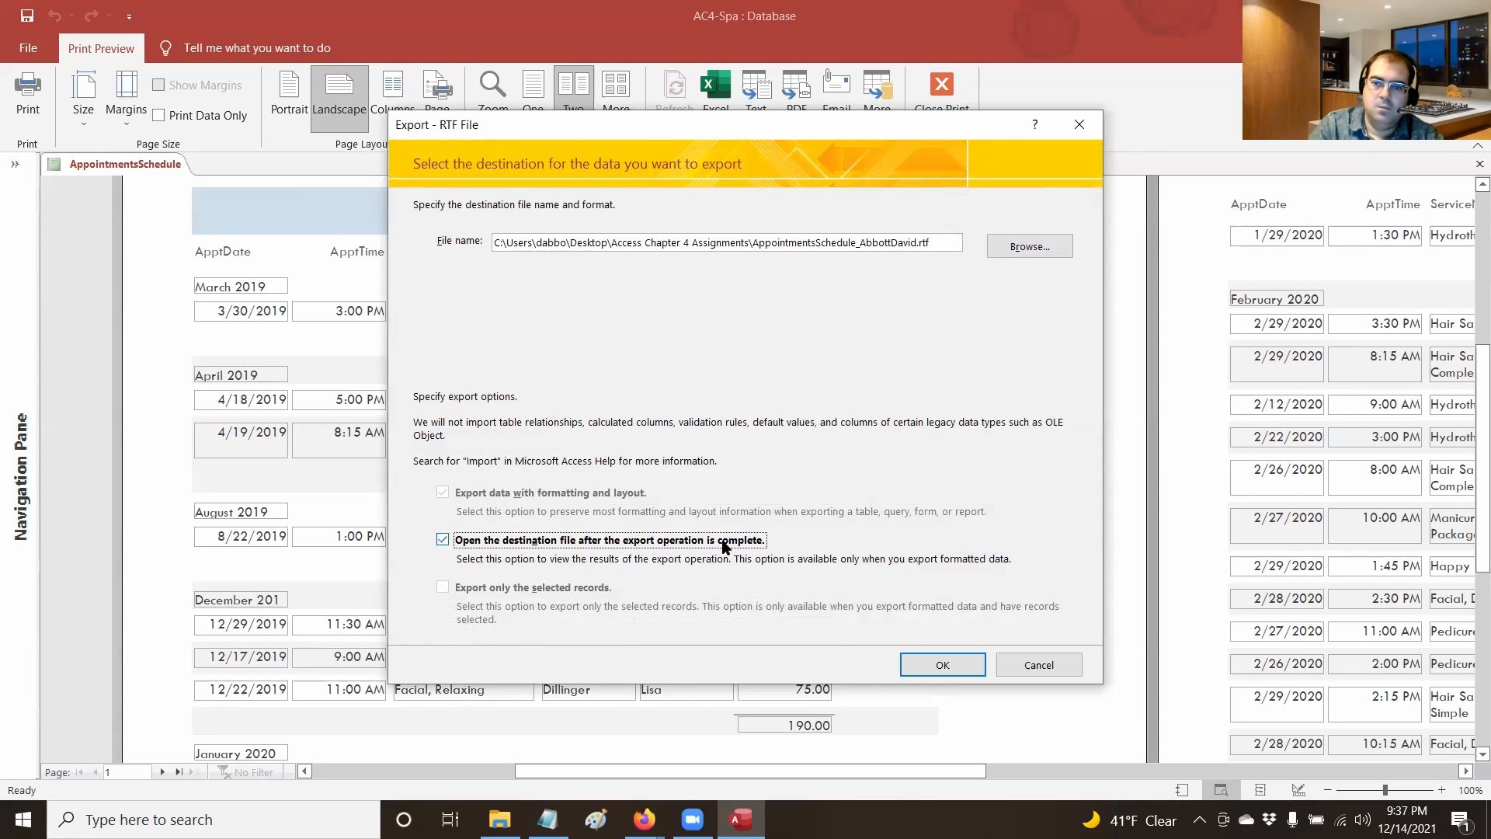
left_click(918, 662)
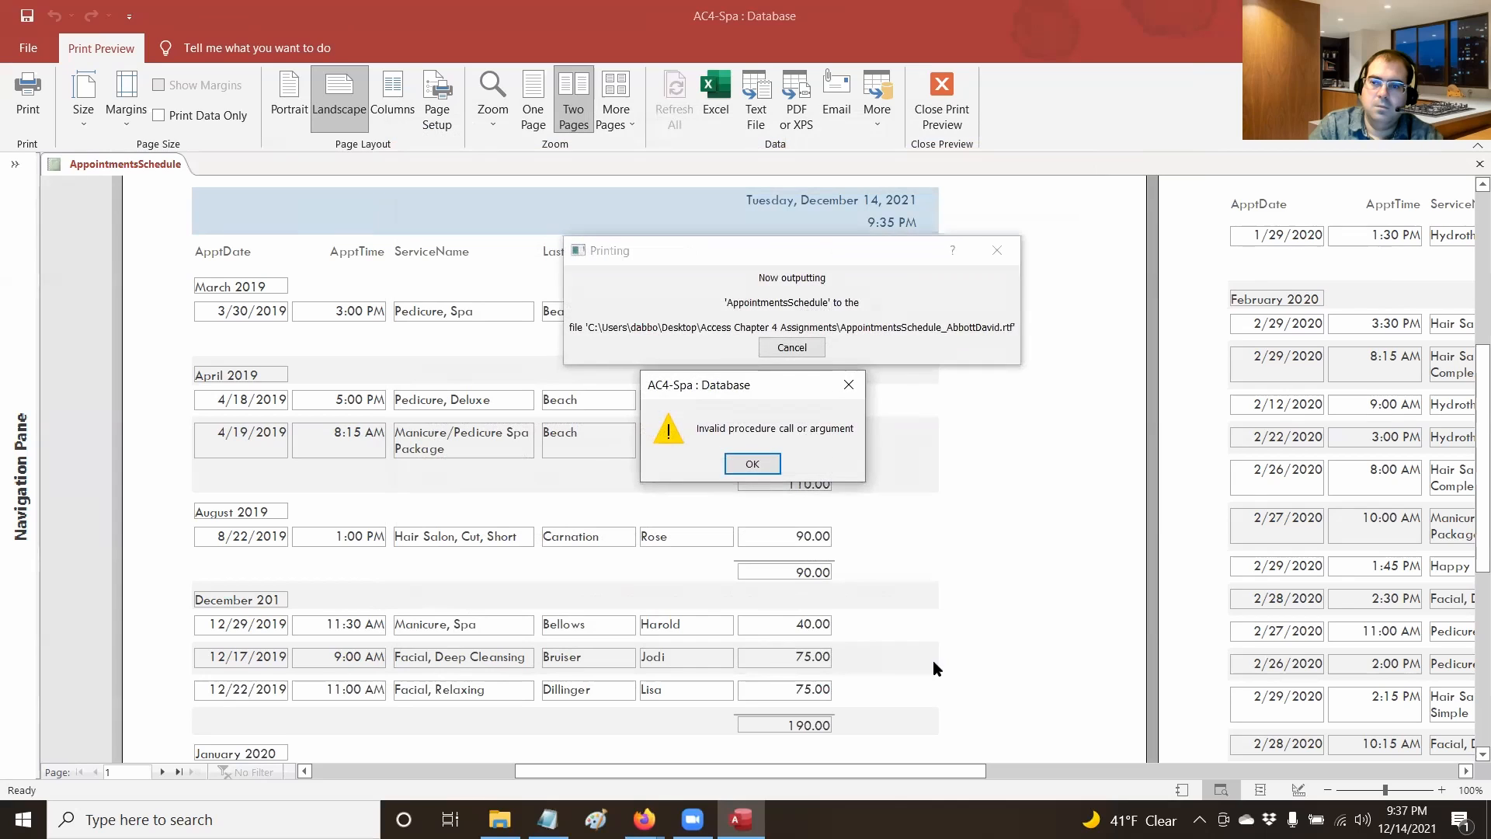
left_click(752, 465)
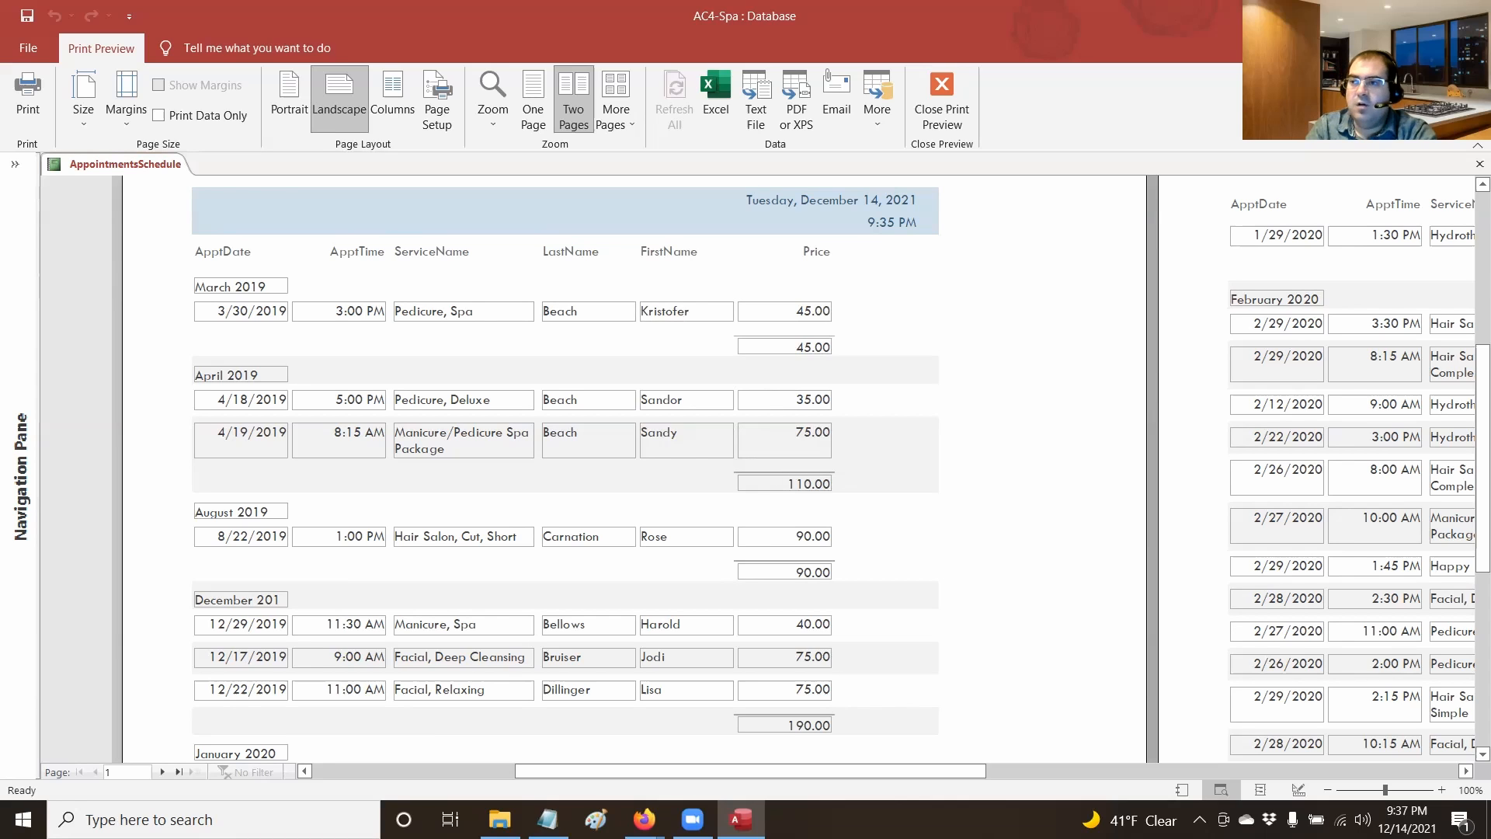
Close the AC4-Spa database, saving the design changes to the AppointmentsSchedule report
left_click(1473, 15)
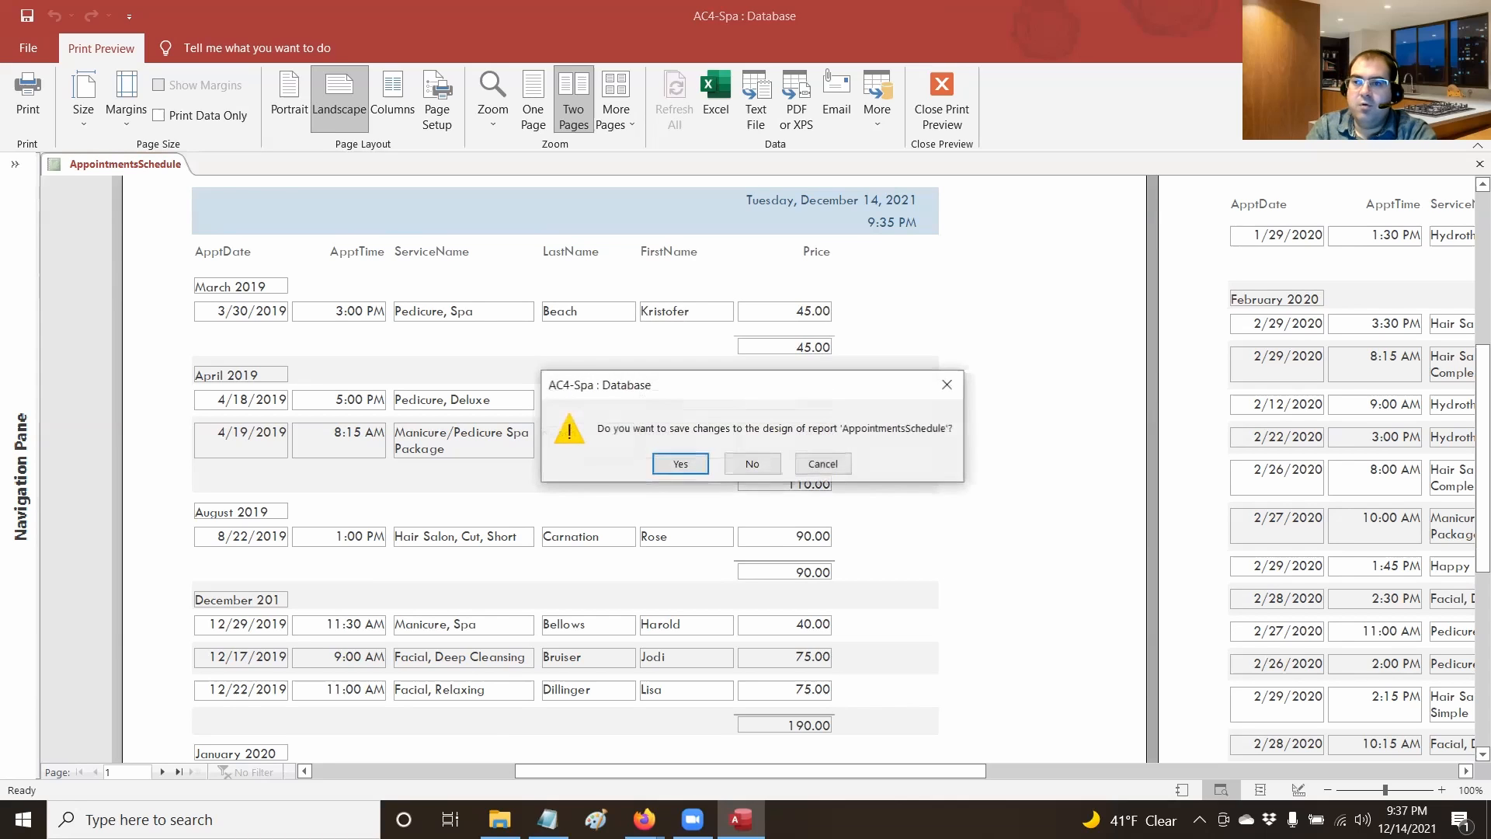
left_click(666, 464)
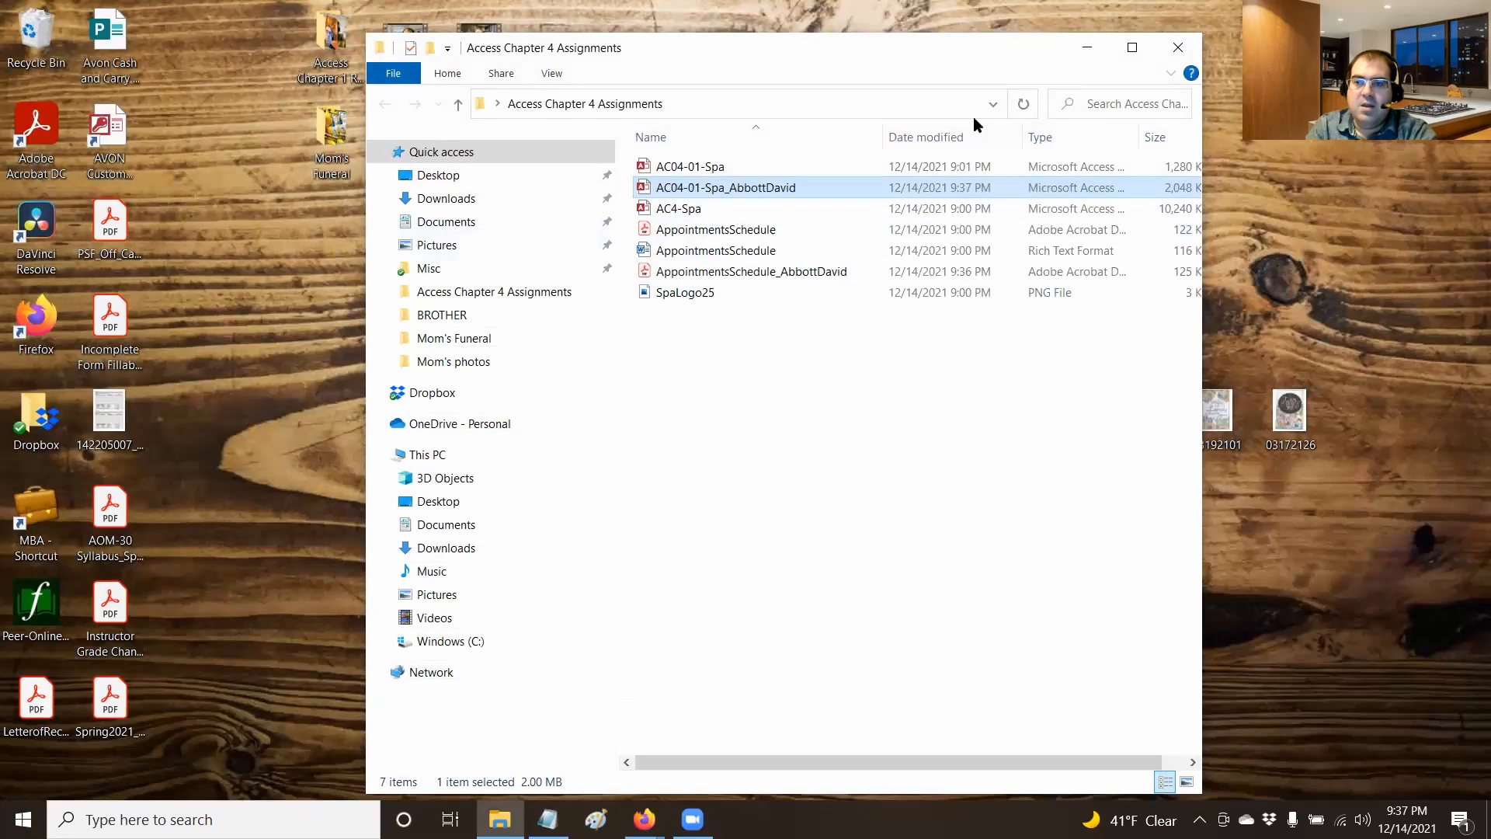
Open the provided AppointmentsSchedule RTF file in Word, look through its pages, and close it
double_click(757, 253)
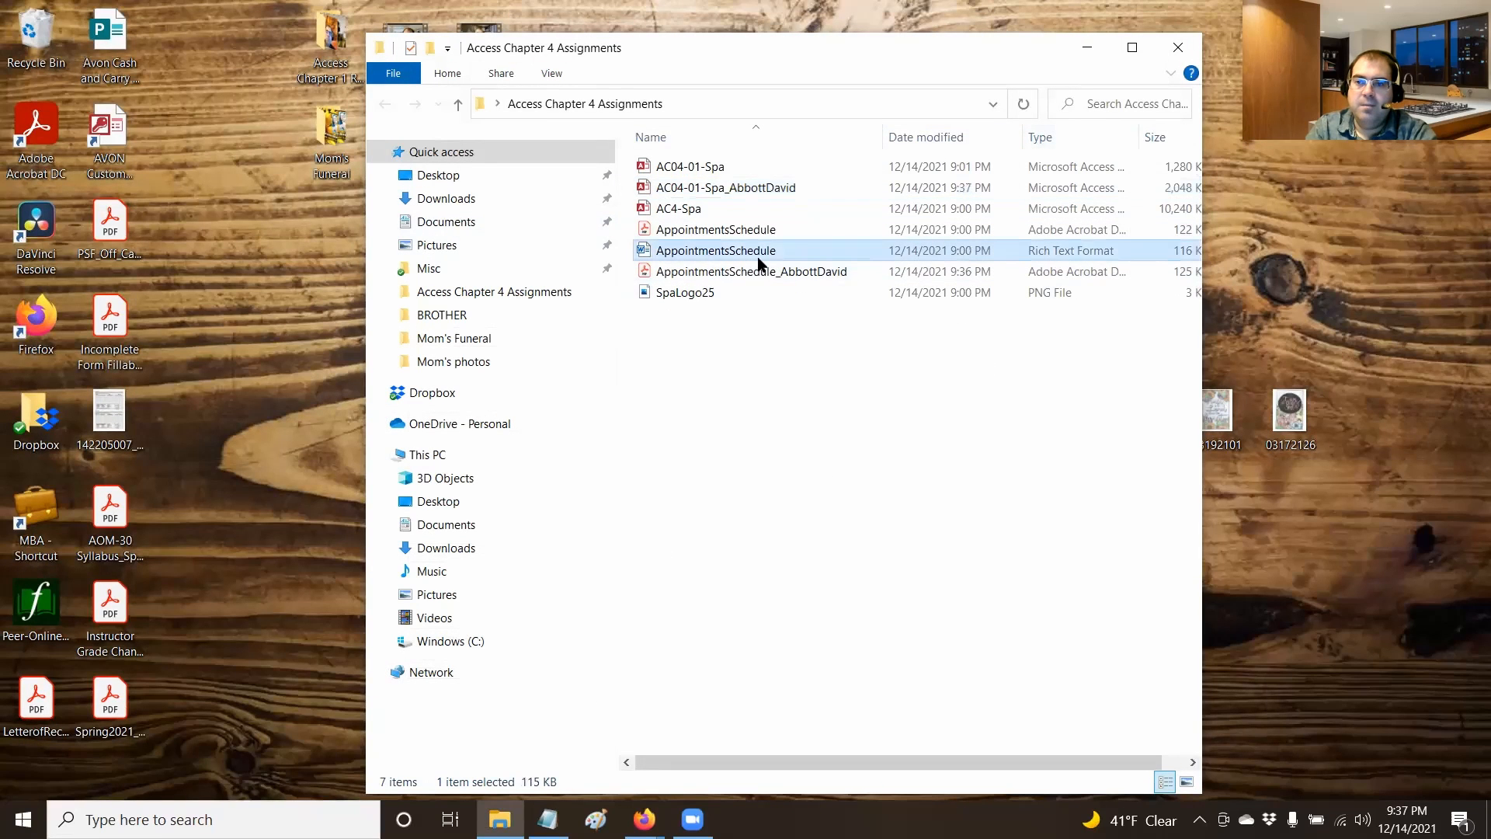
left_click(805, 613)
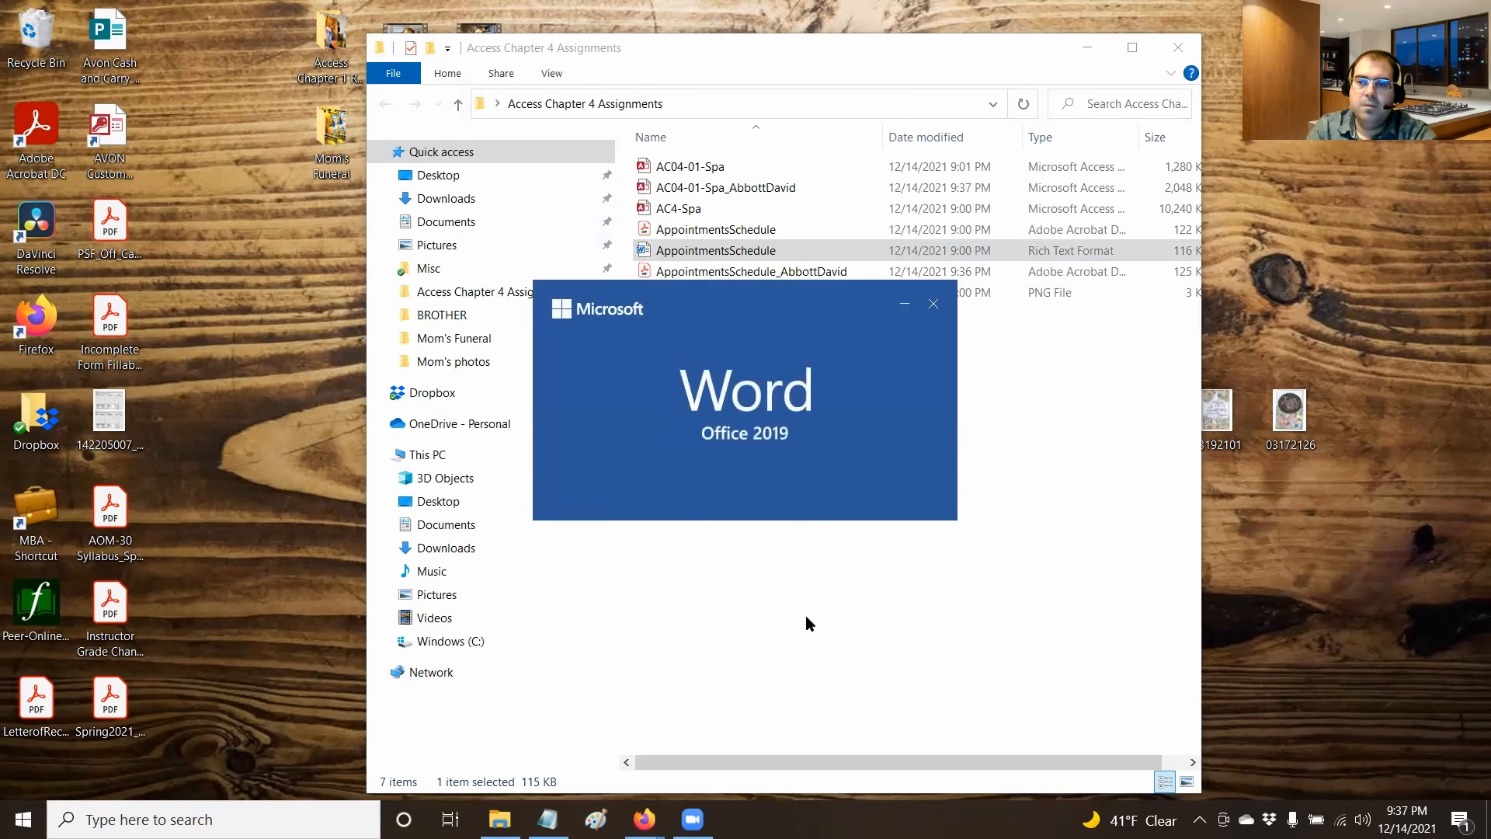
scroll(808, 616, "down", 18)
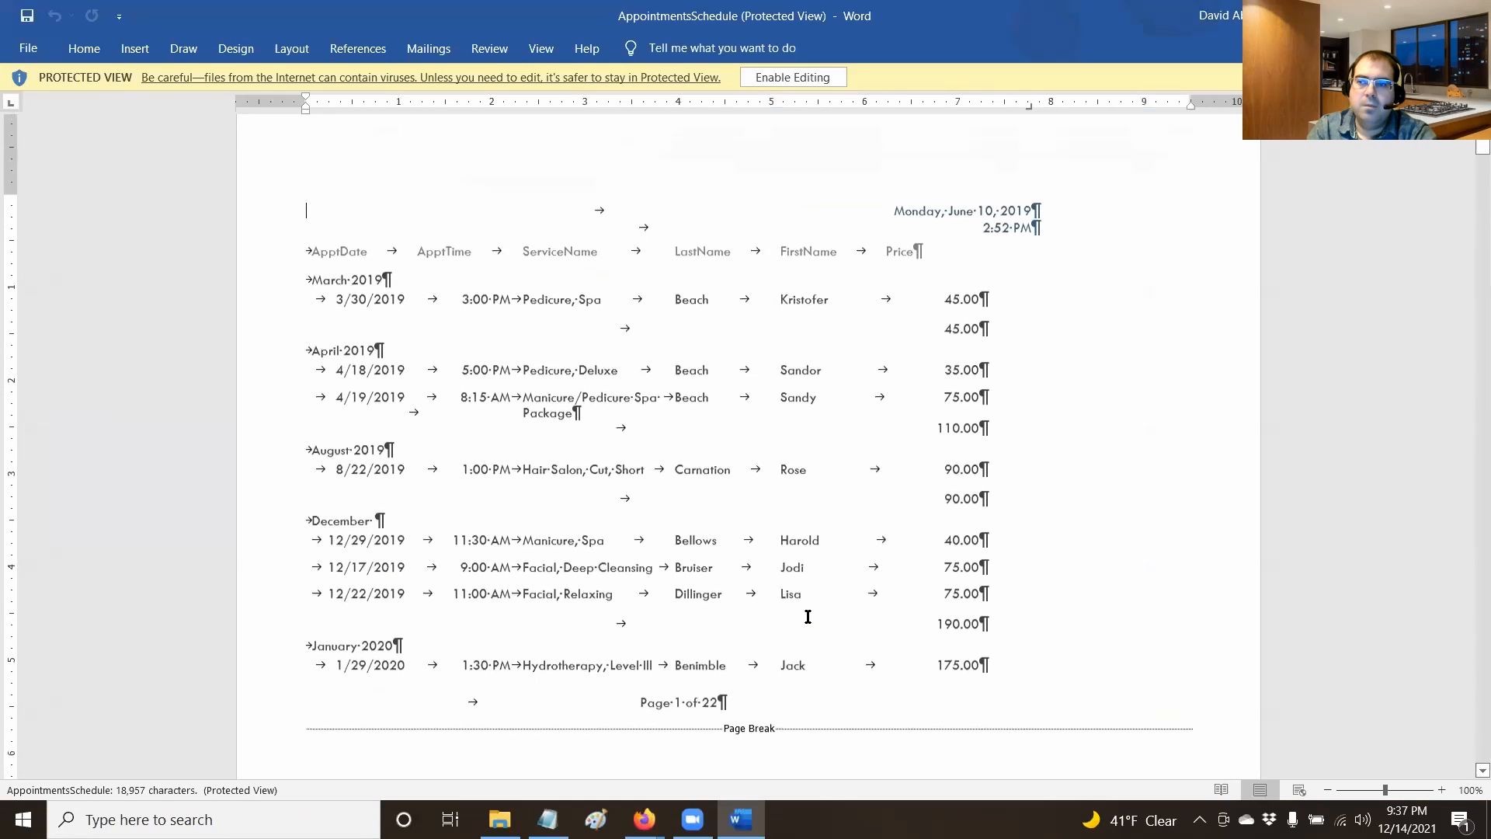
scroll(807, 617, "down", 14)
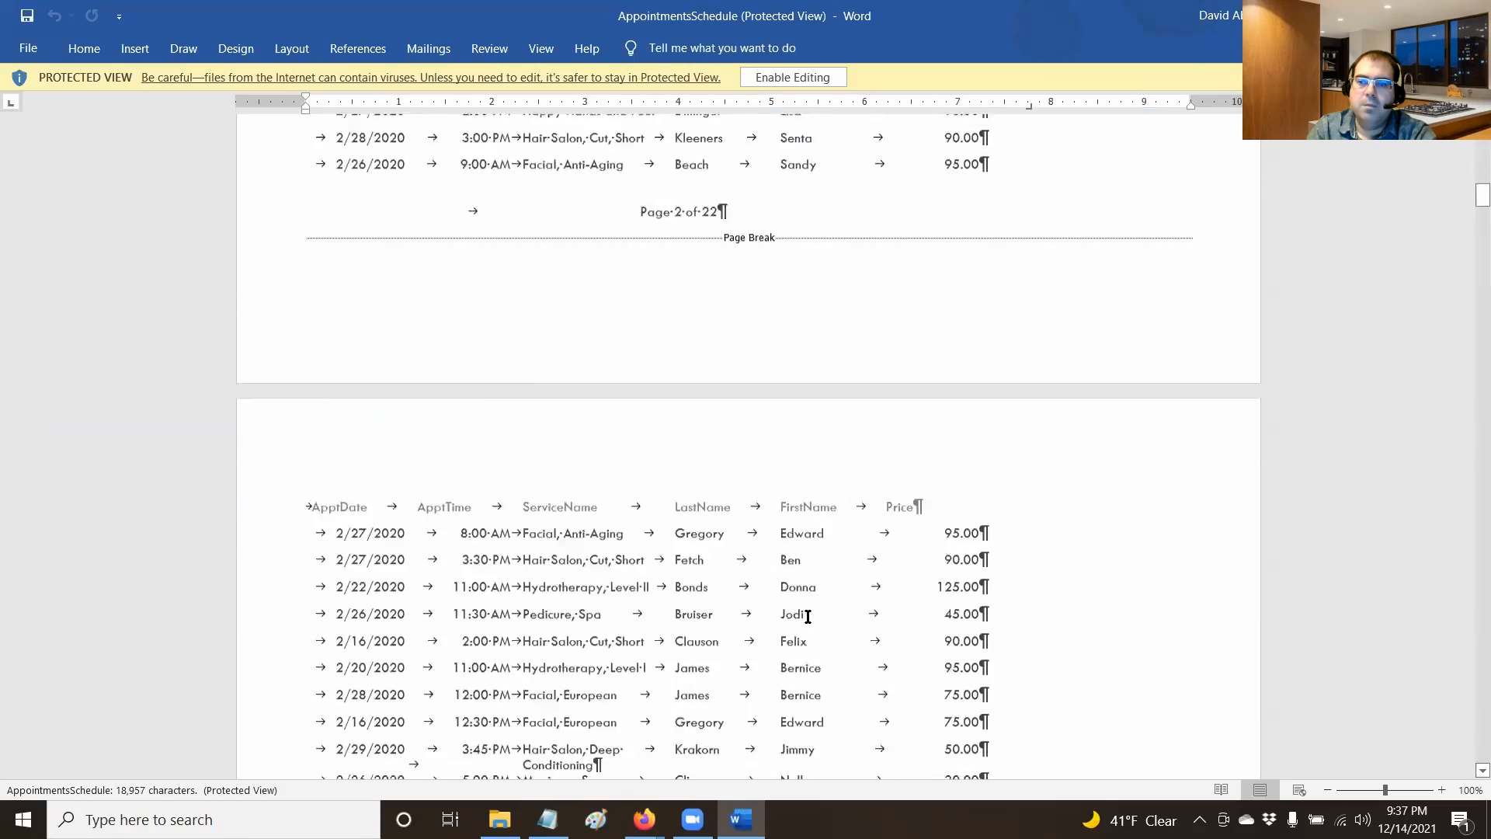
scroll(808, 617, "down", 10)
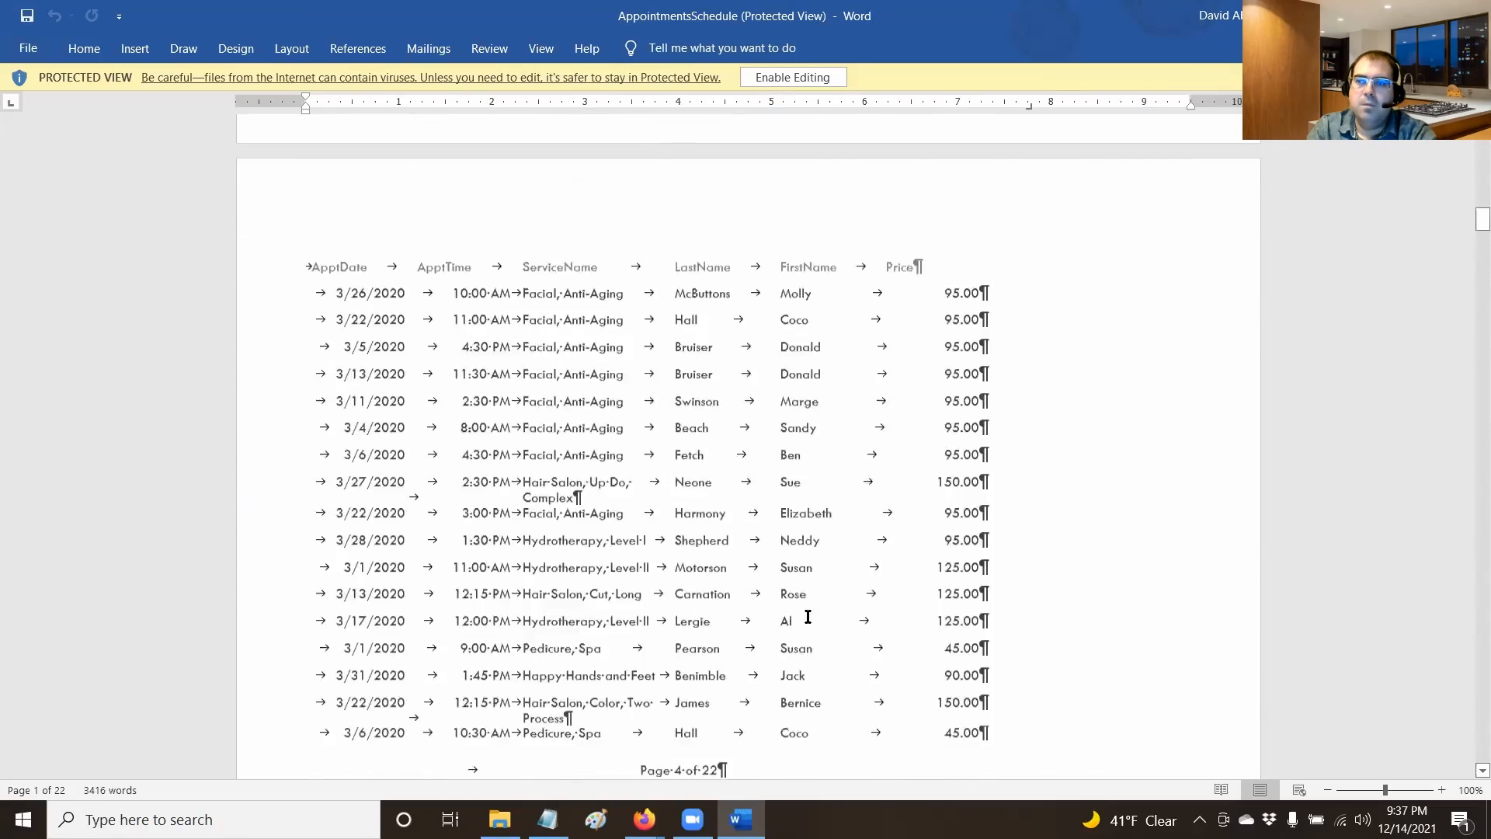
key("alt+F4")
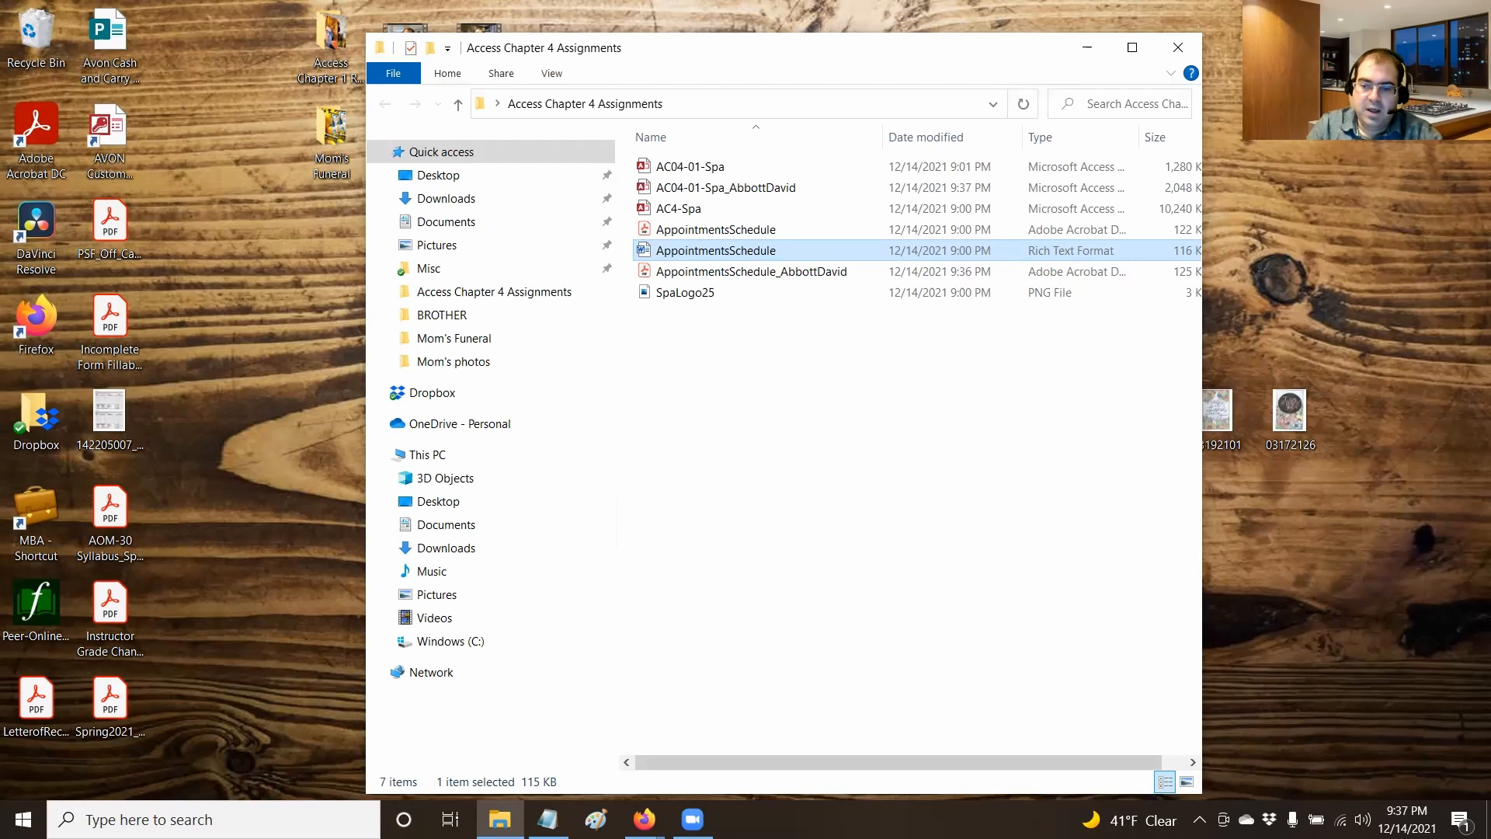
Switch to the Canvas course in Firefox and close the SpaLogo25.png page to return to the assignment
left_click(643, 819)
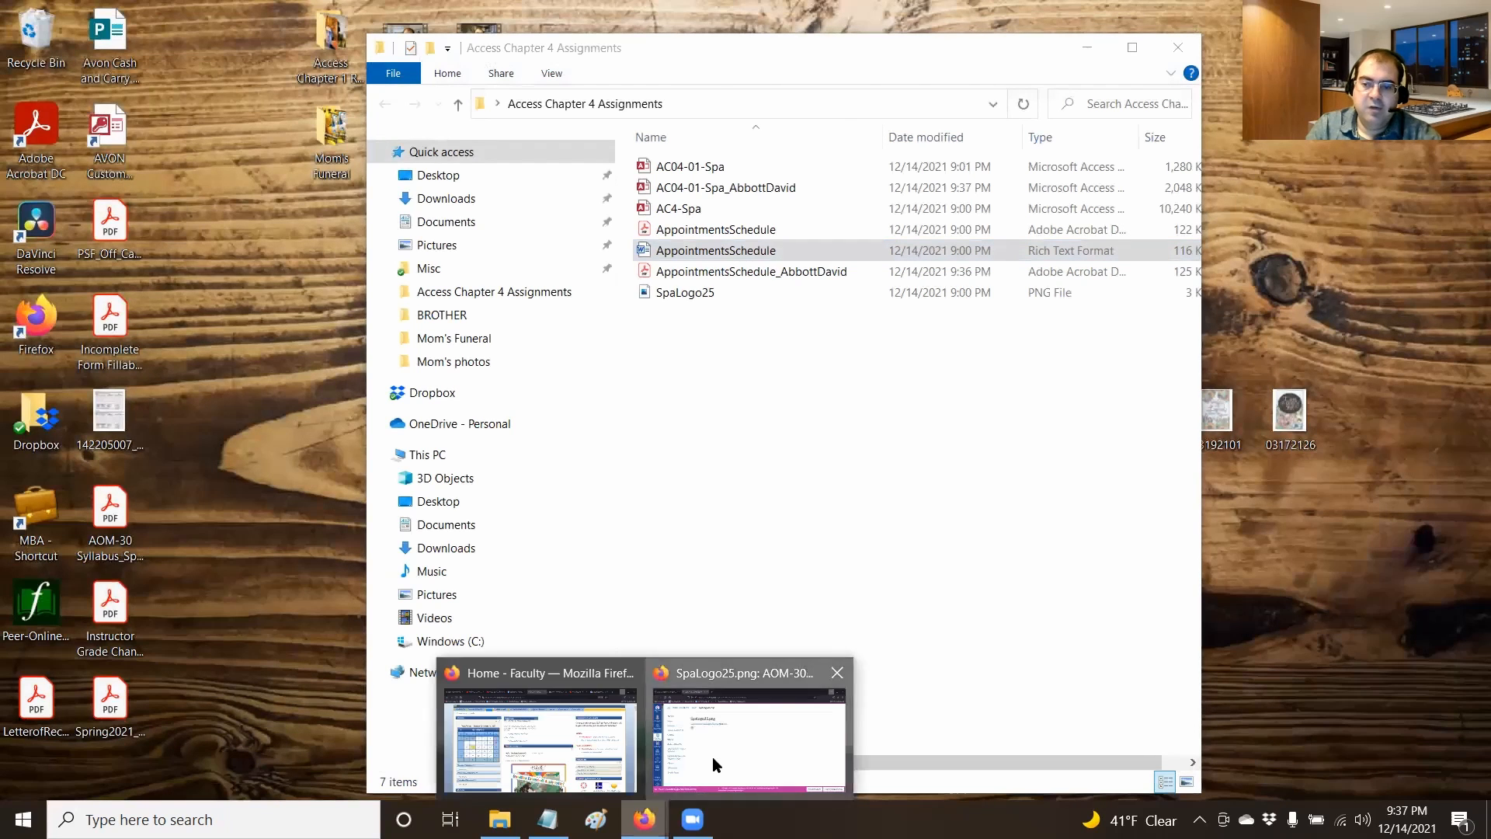
left_click(711, 756)
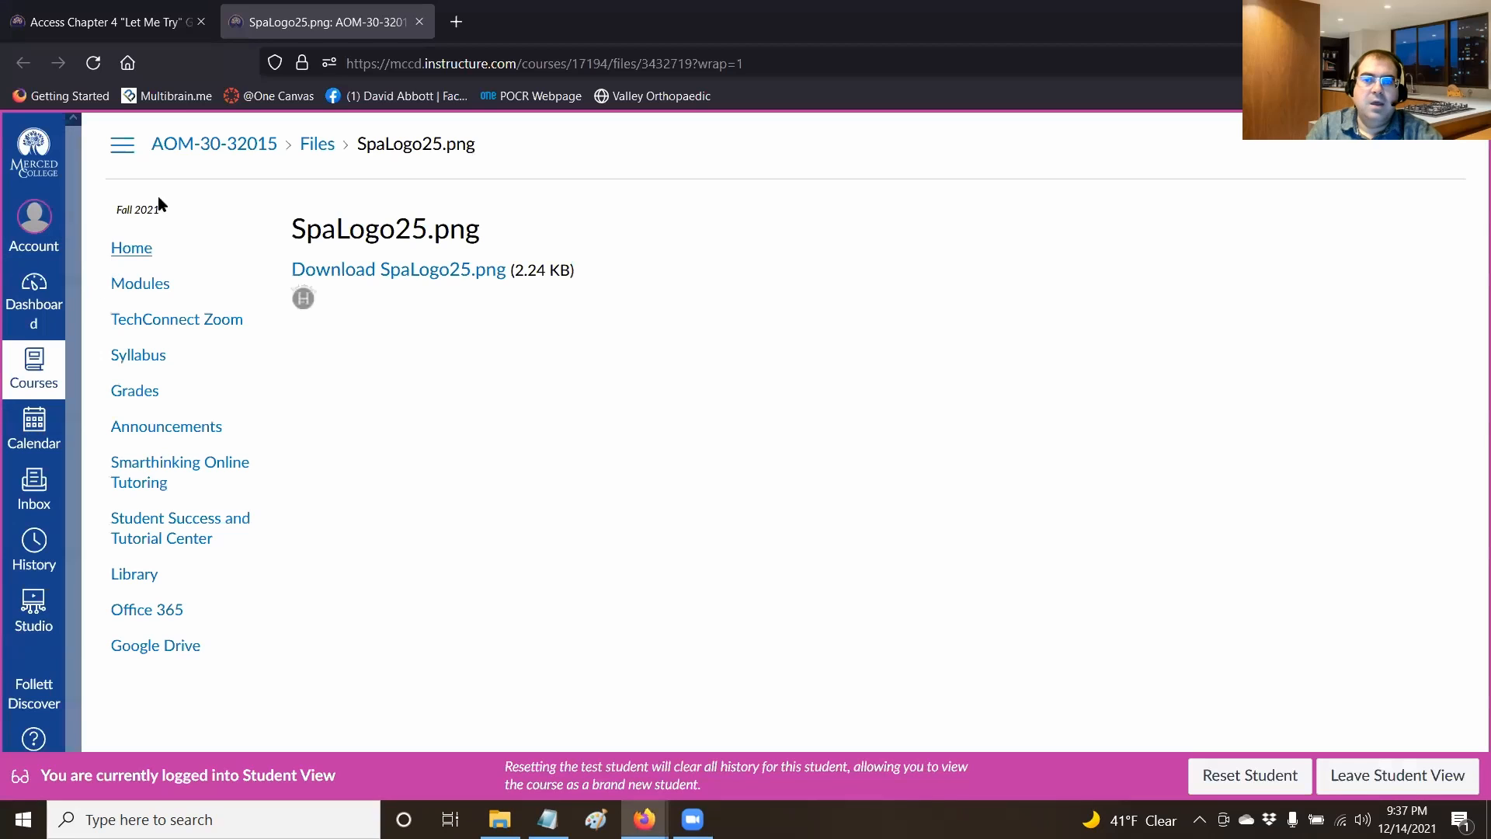
left_click(419, 22)
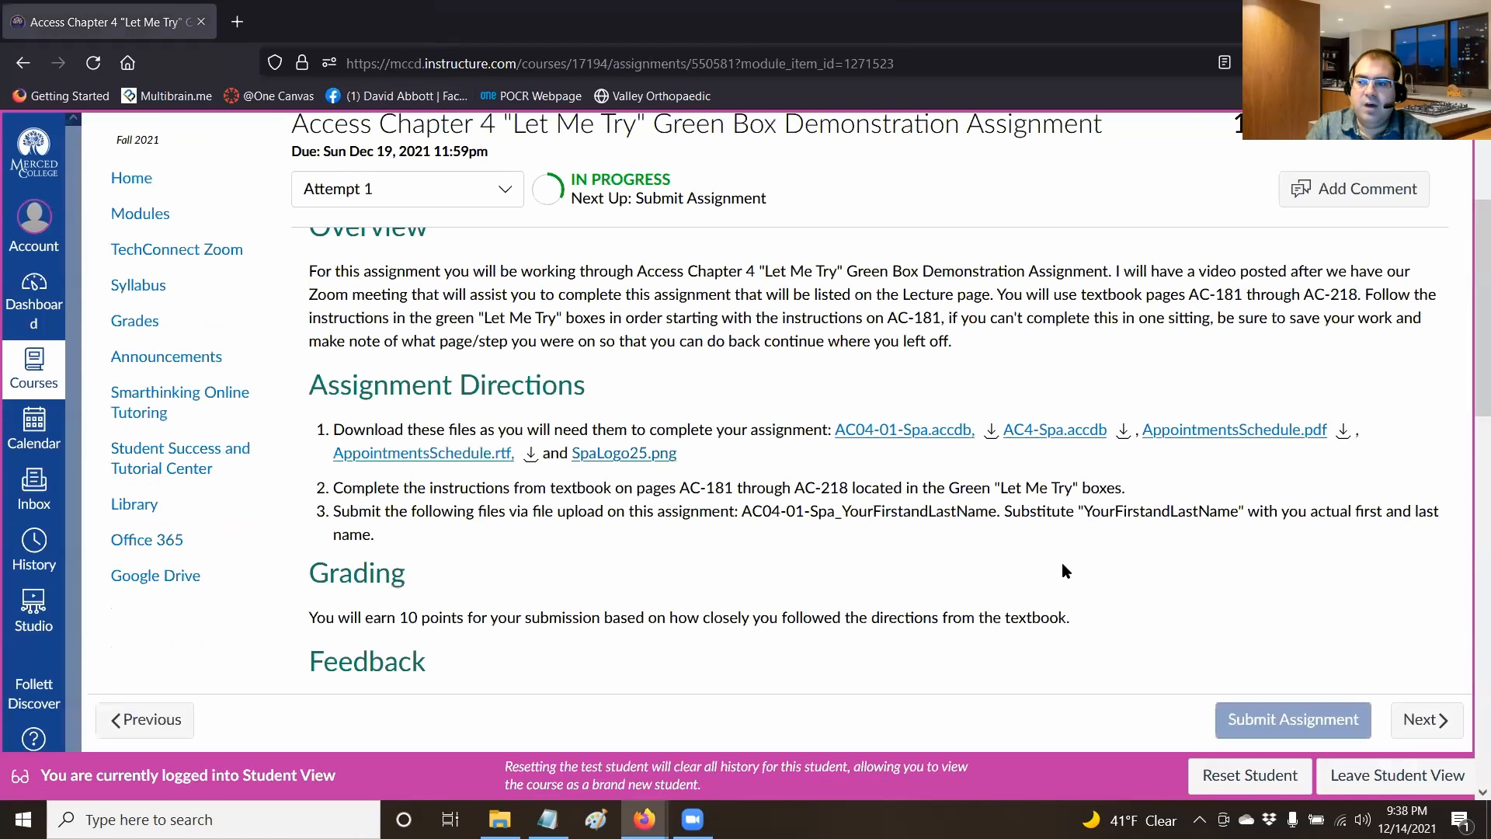
Upload the name-suffixed AC04-01-Spa database, the name-suffixed AppointmentsSchedule PDF and the AppointmentsSchedule RTF from the Access Chapter 4 Assignments folder
scroll(281, 534, "down", 10)
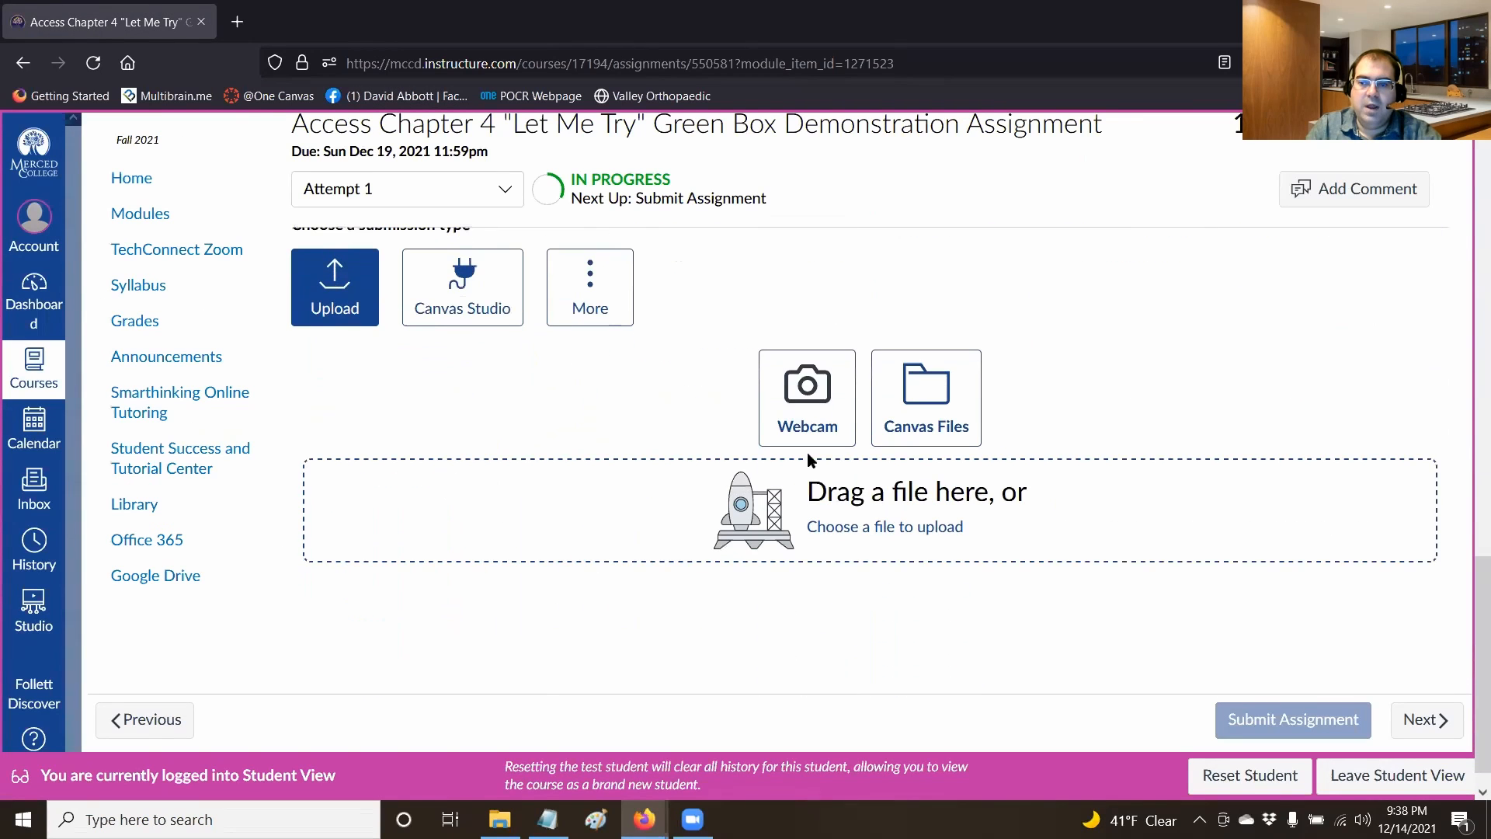
left_click(869, 534)
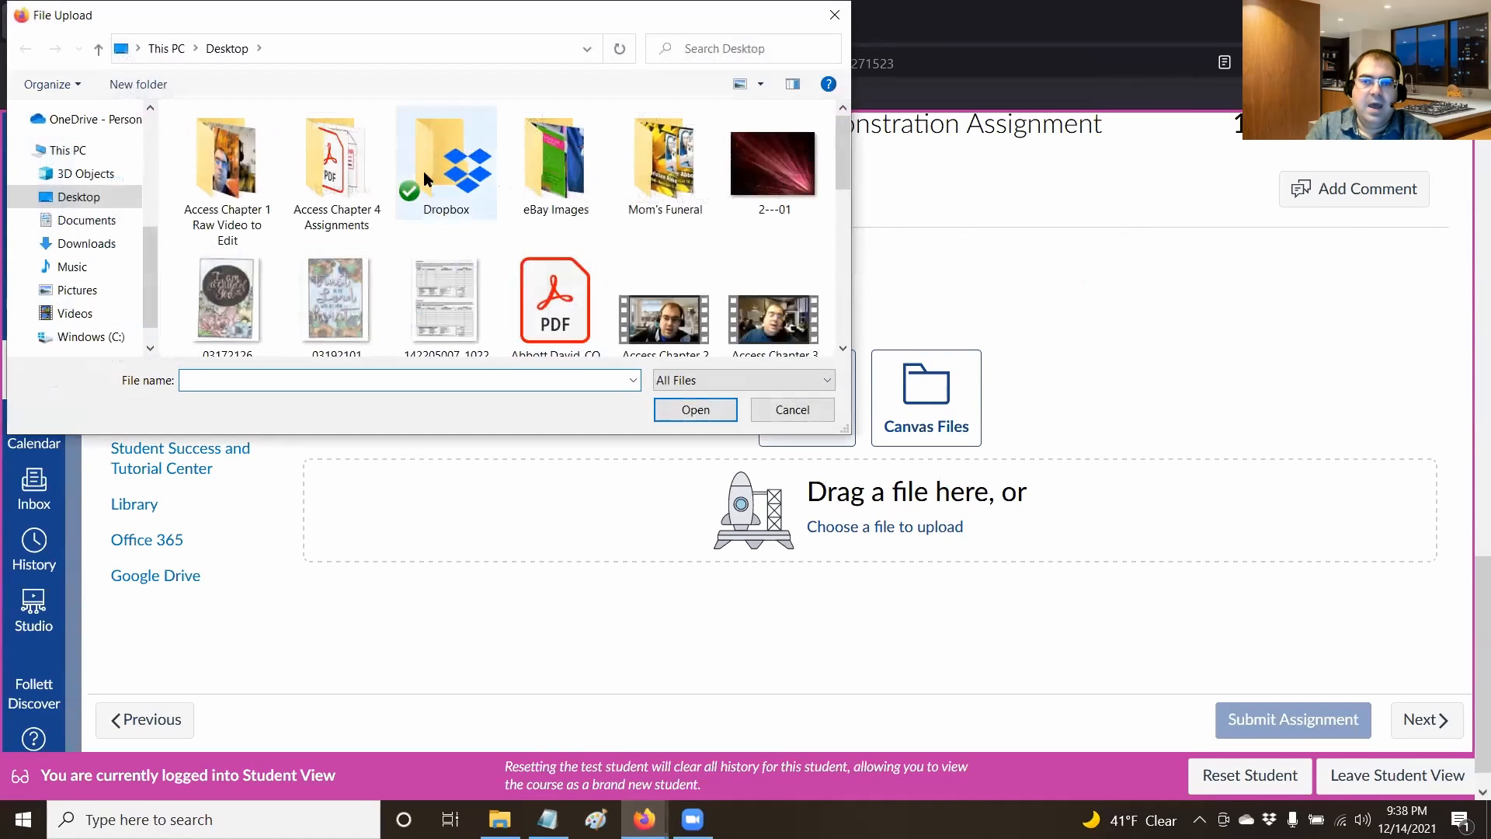
double_click(339, 192)
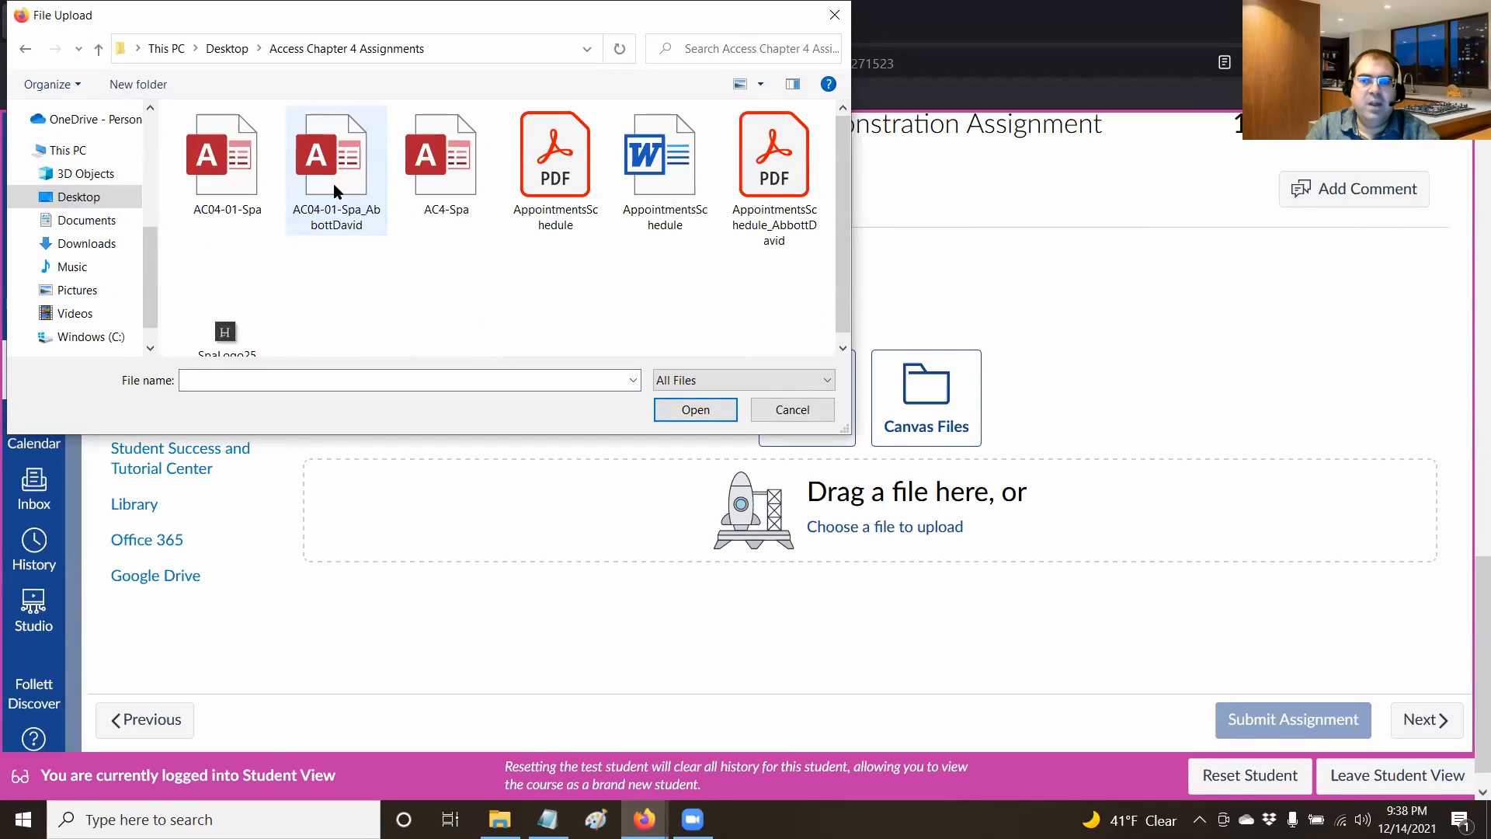
left_click(335, 191)
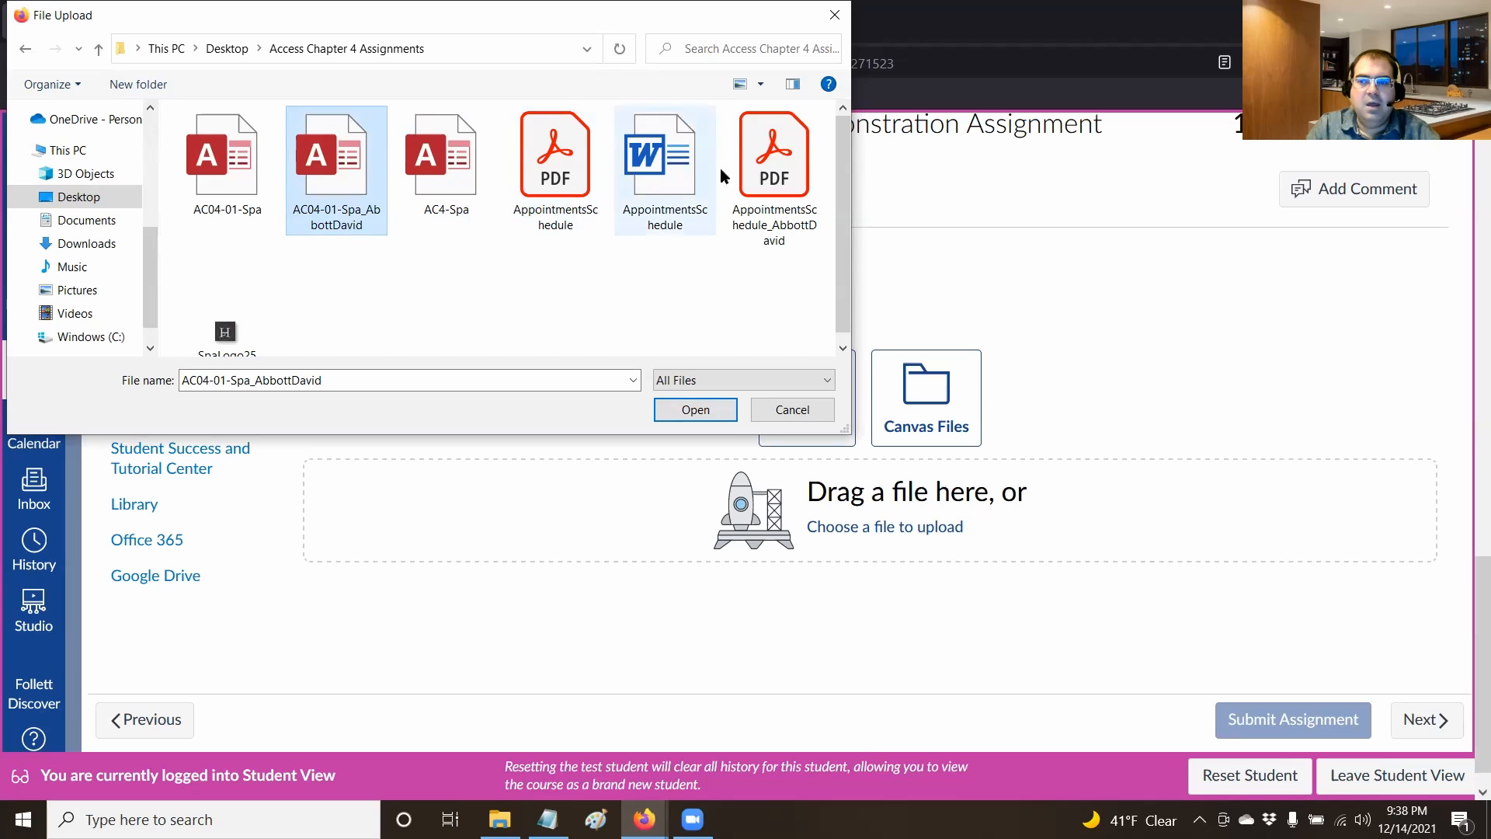
left_click(739, 175, "ctrl")
left_click(636, 173, "ctrl")
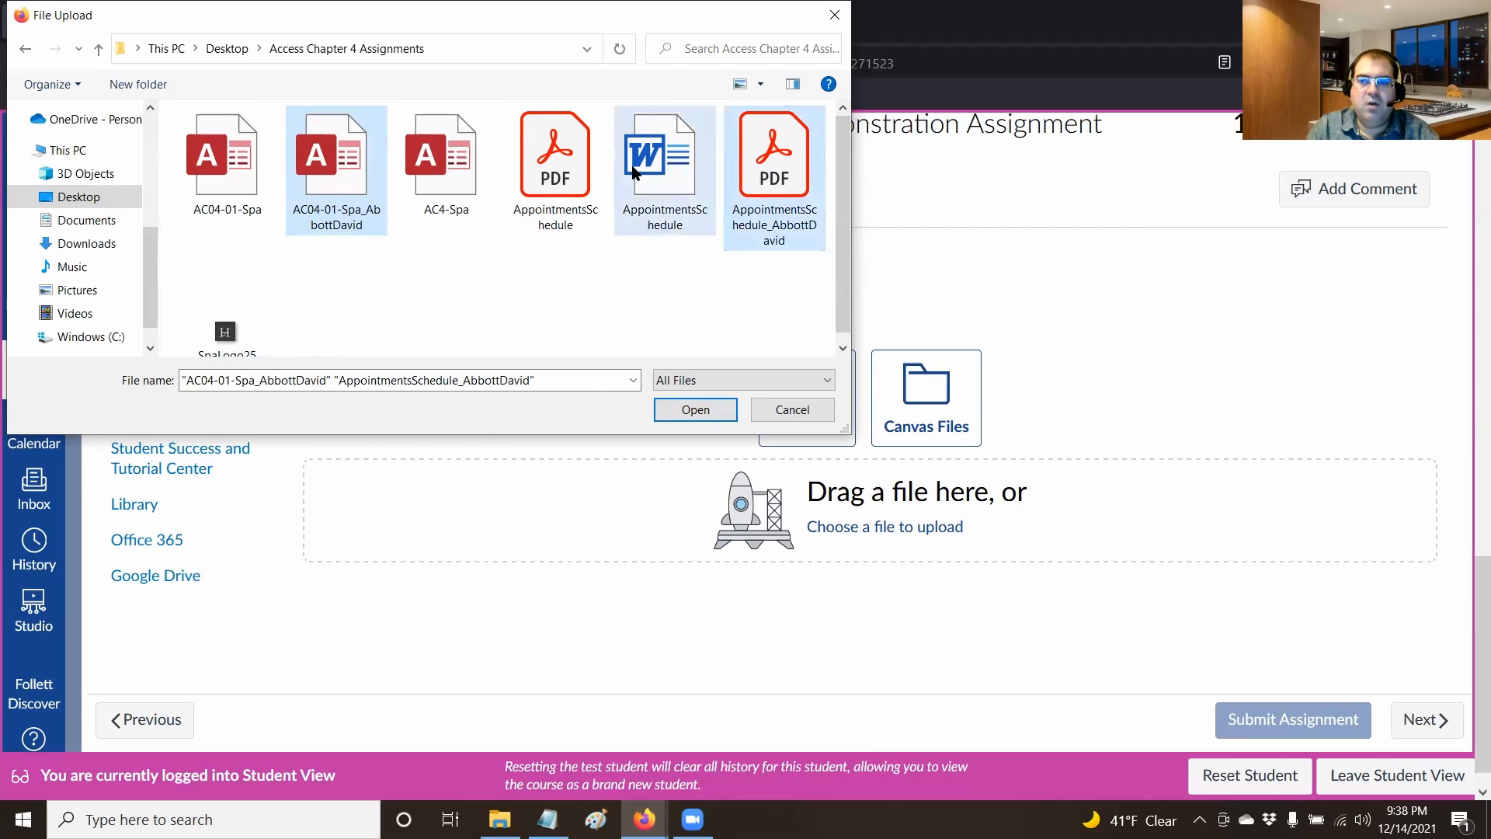
left_click(695, 409)
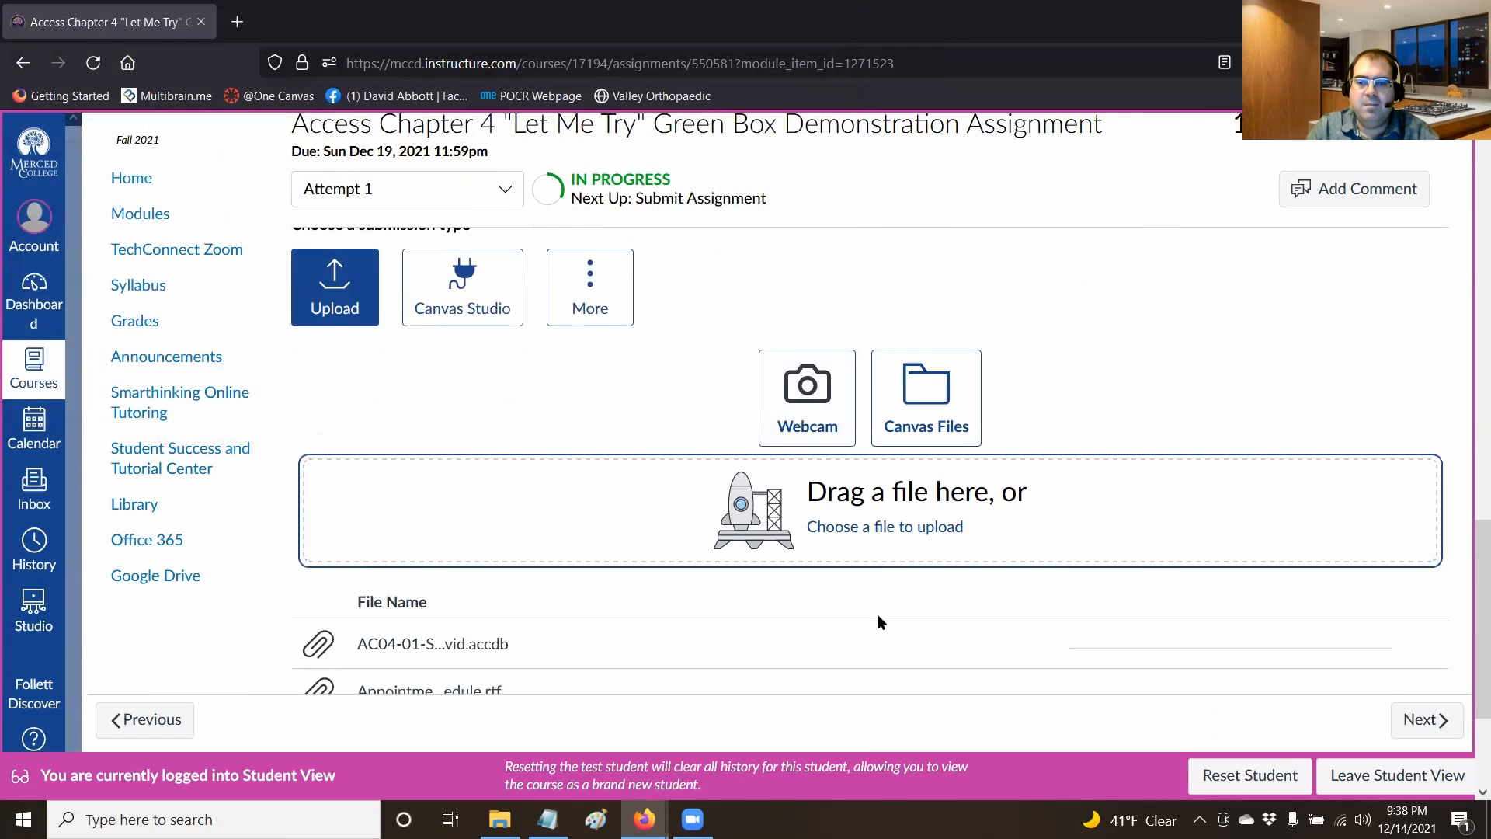
Check the list of uploaded files and submit the Access Chapter 4 "Let Me Try" assignment
scroll(880, 622, "down", 3)
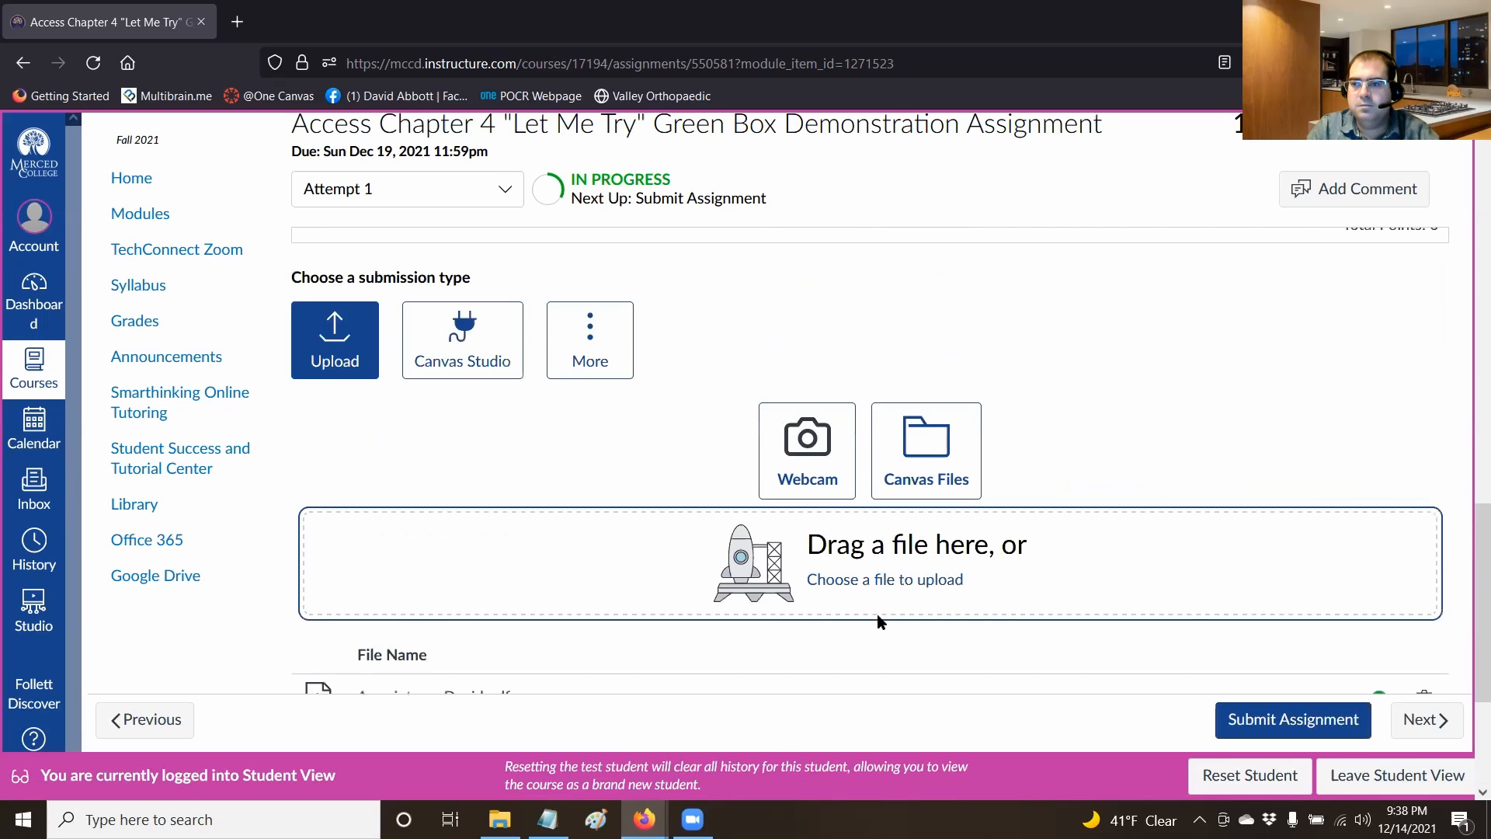
scroll(879, 621, "down", 3)
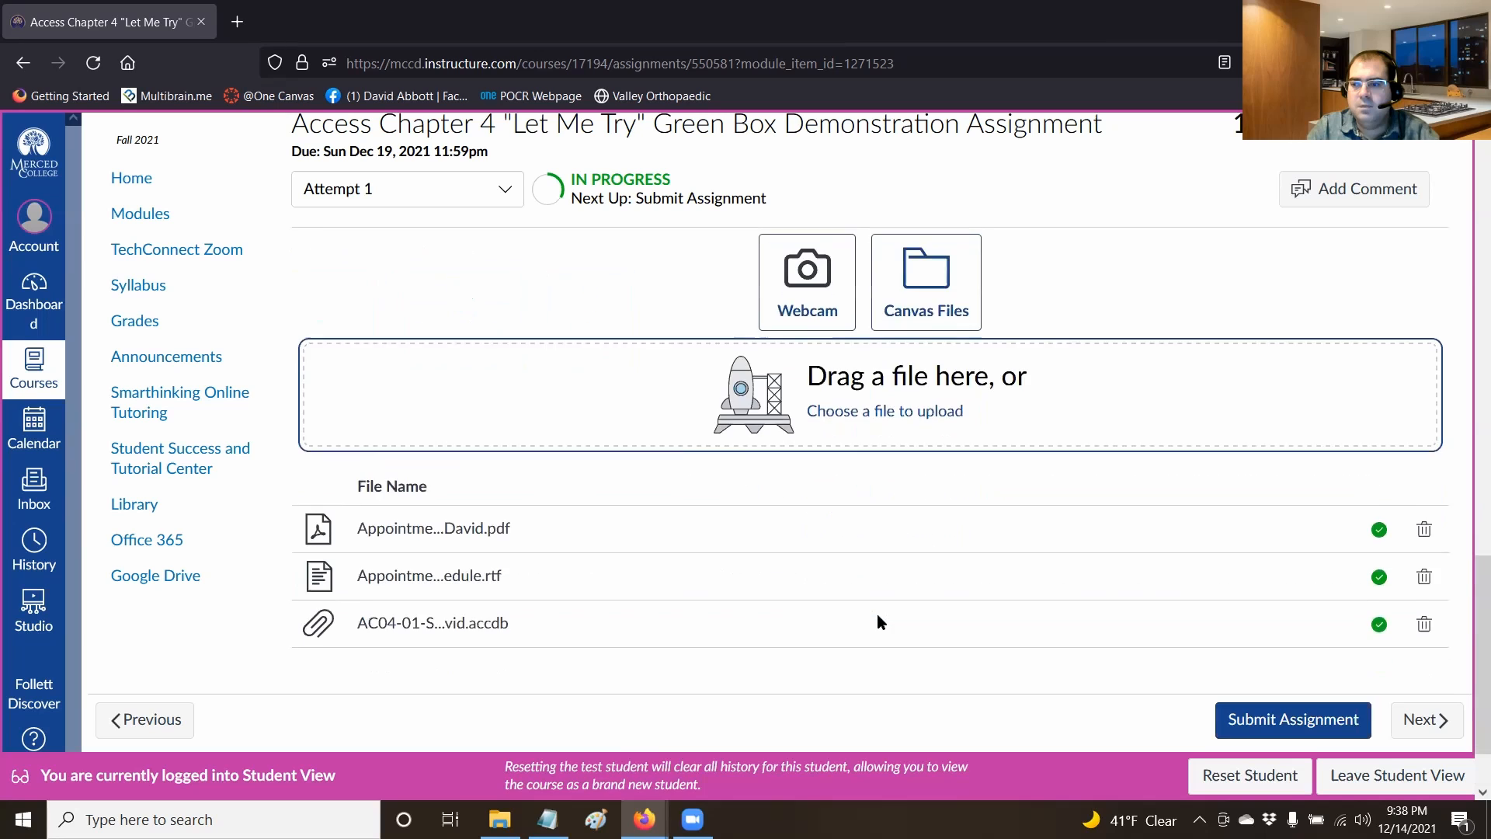
left_click(1293, 720)
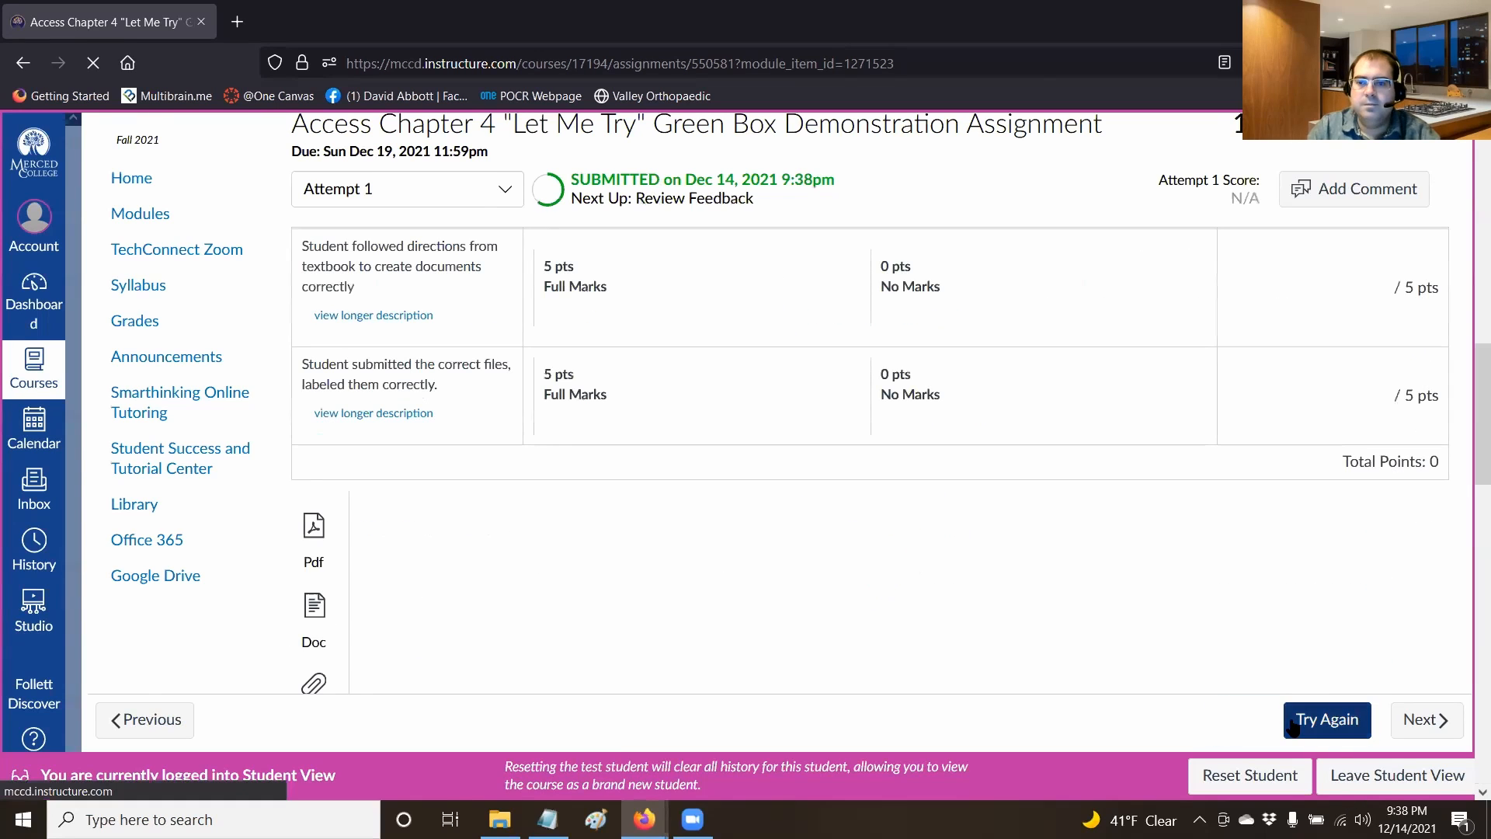